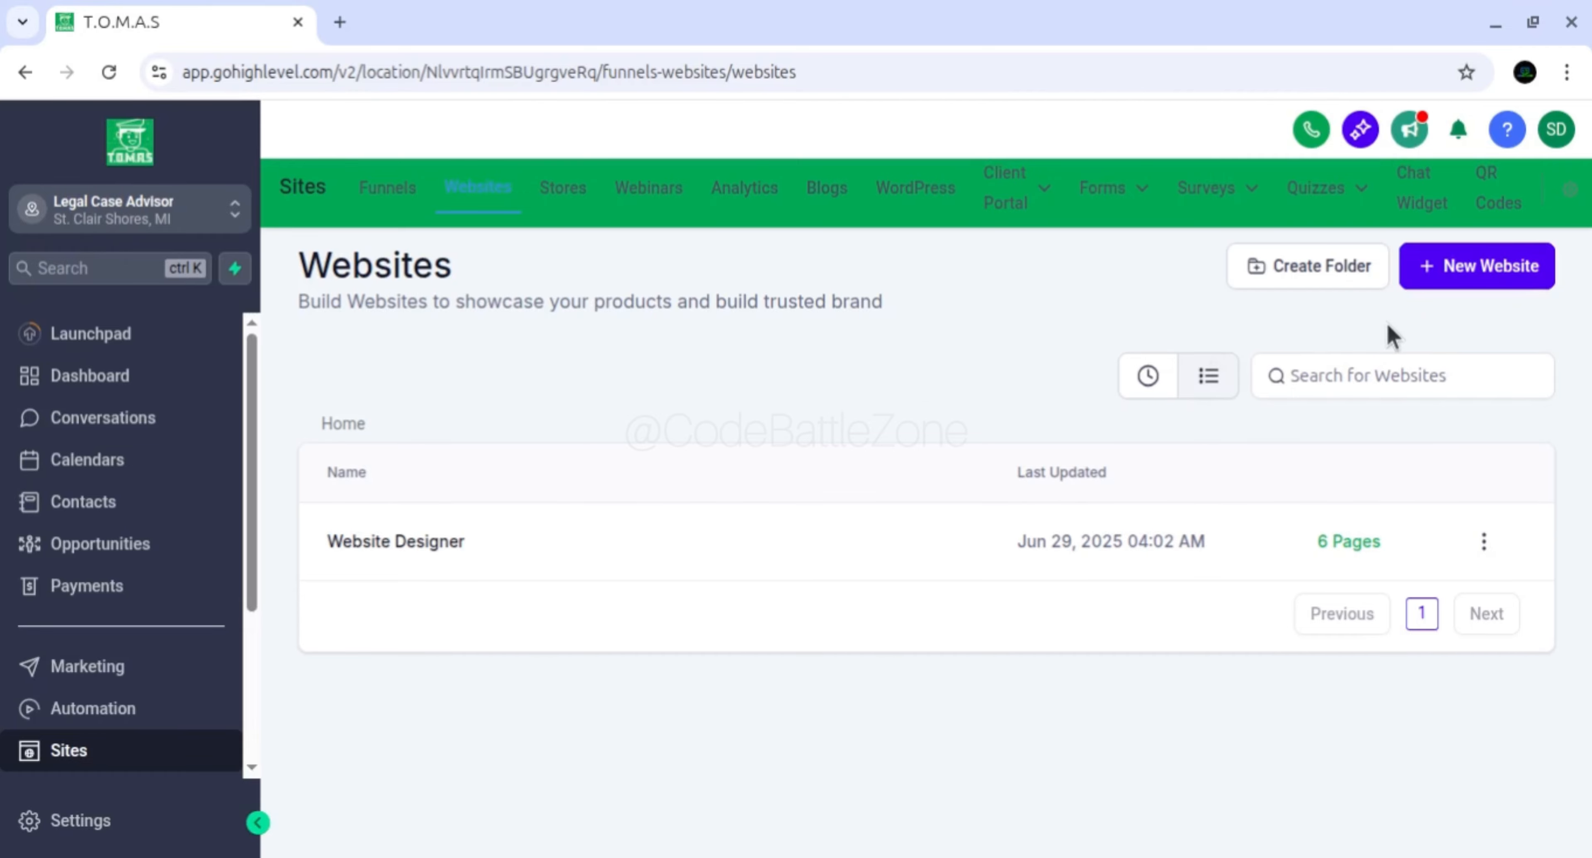
Create a new website from blank named "Code Battle Zone"
left_click(1462, 281)
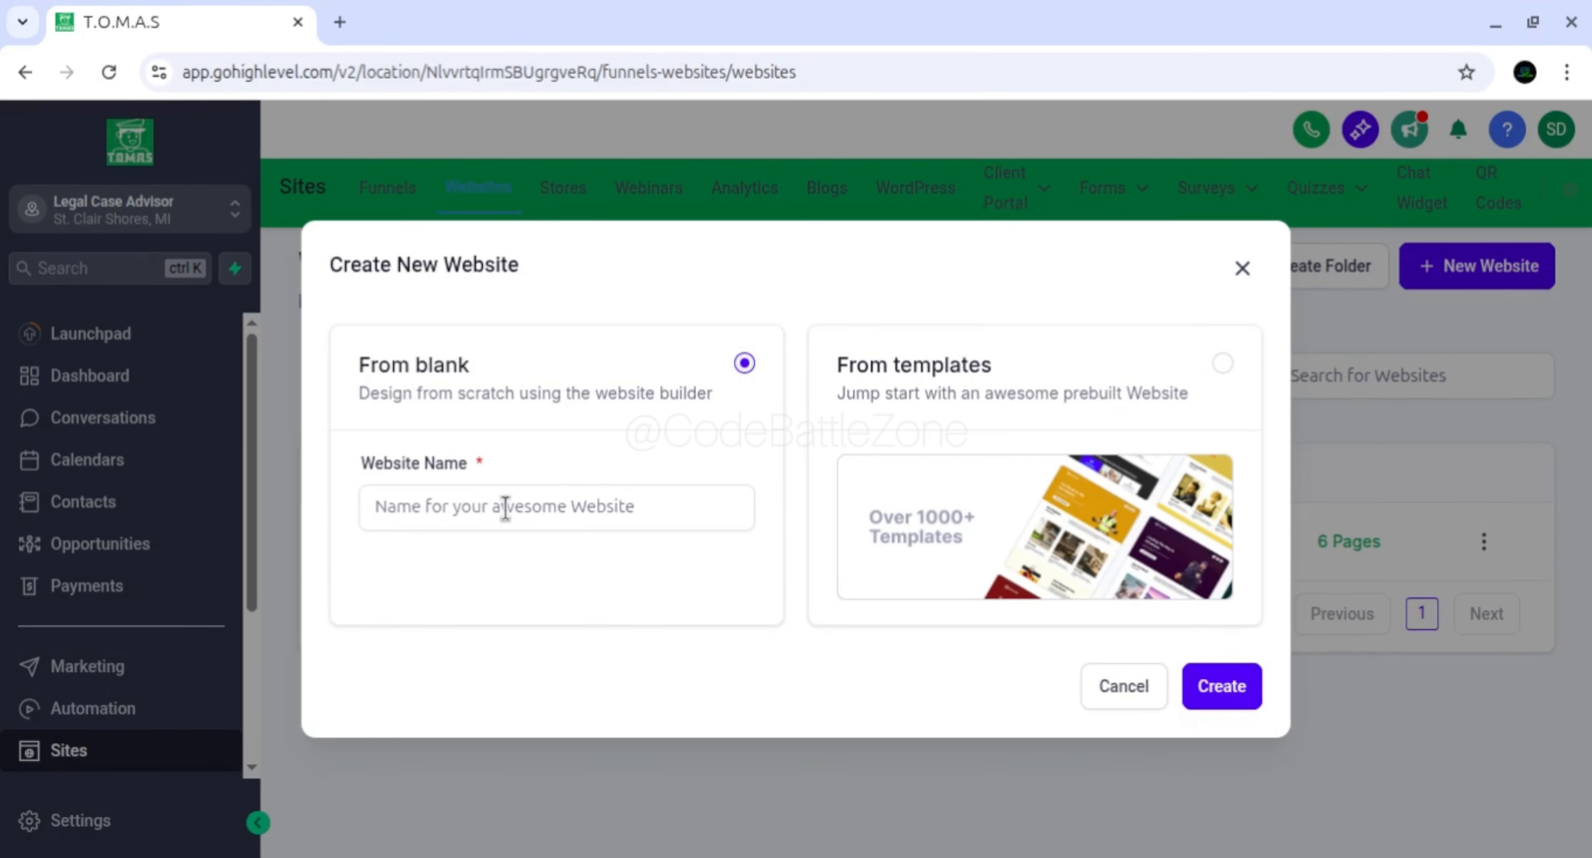
left_click(490, 518)
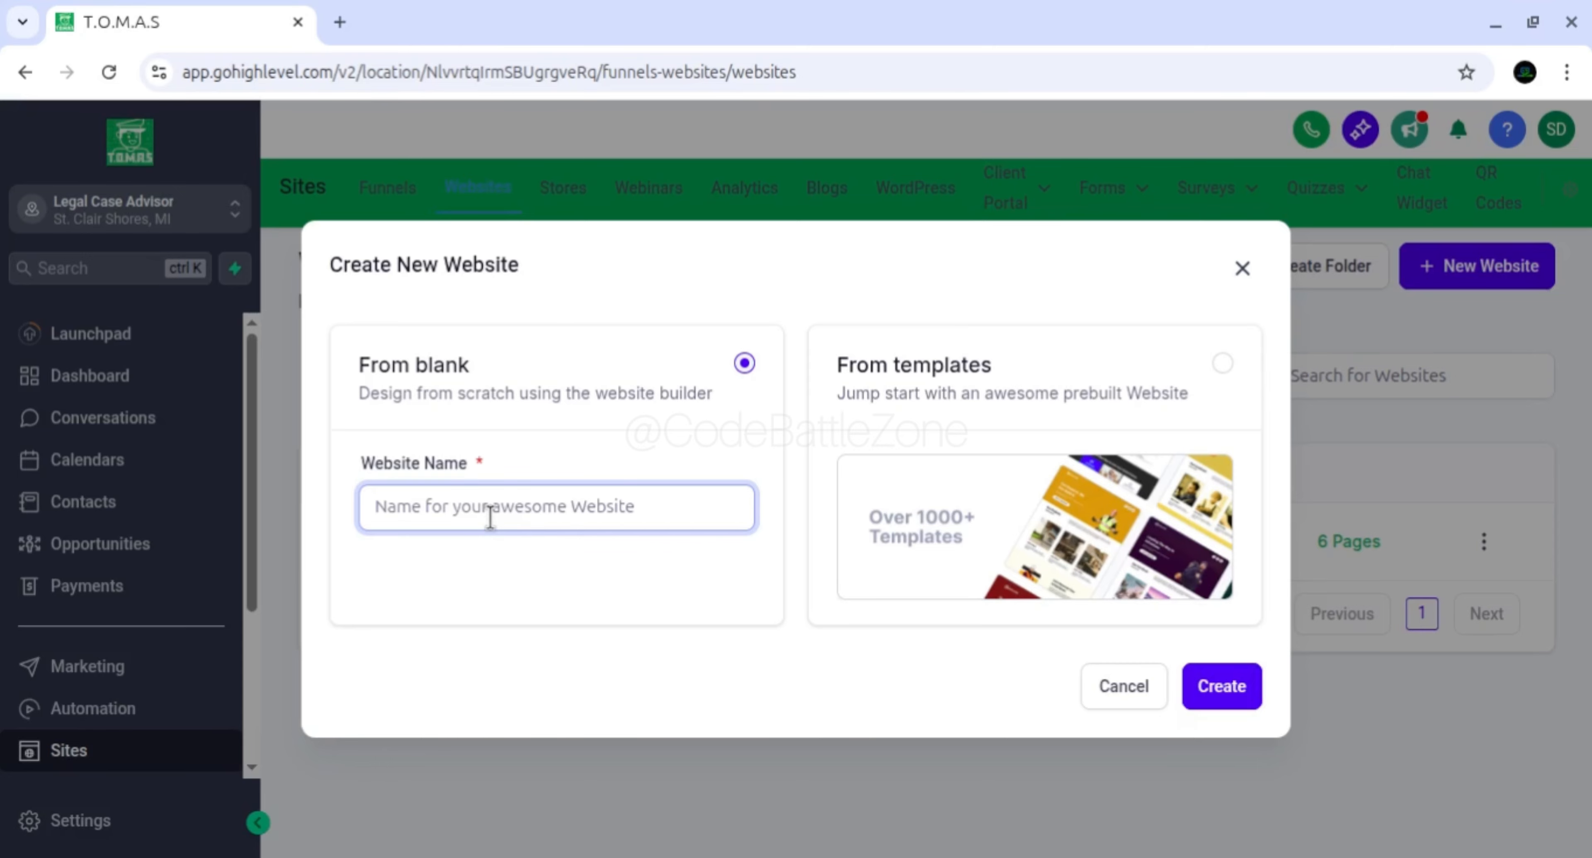
type("Code Battle")
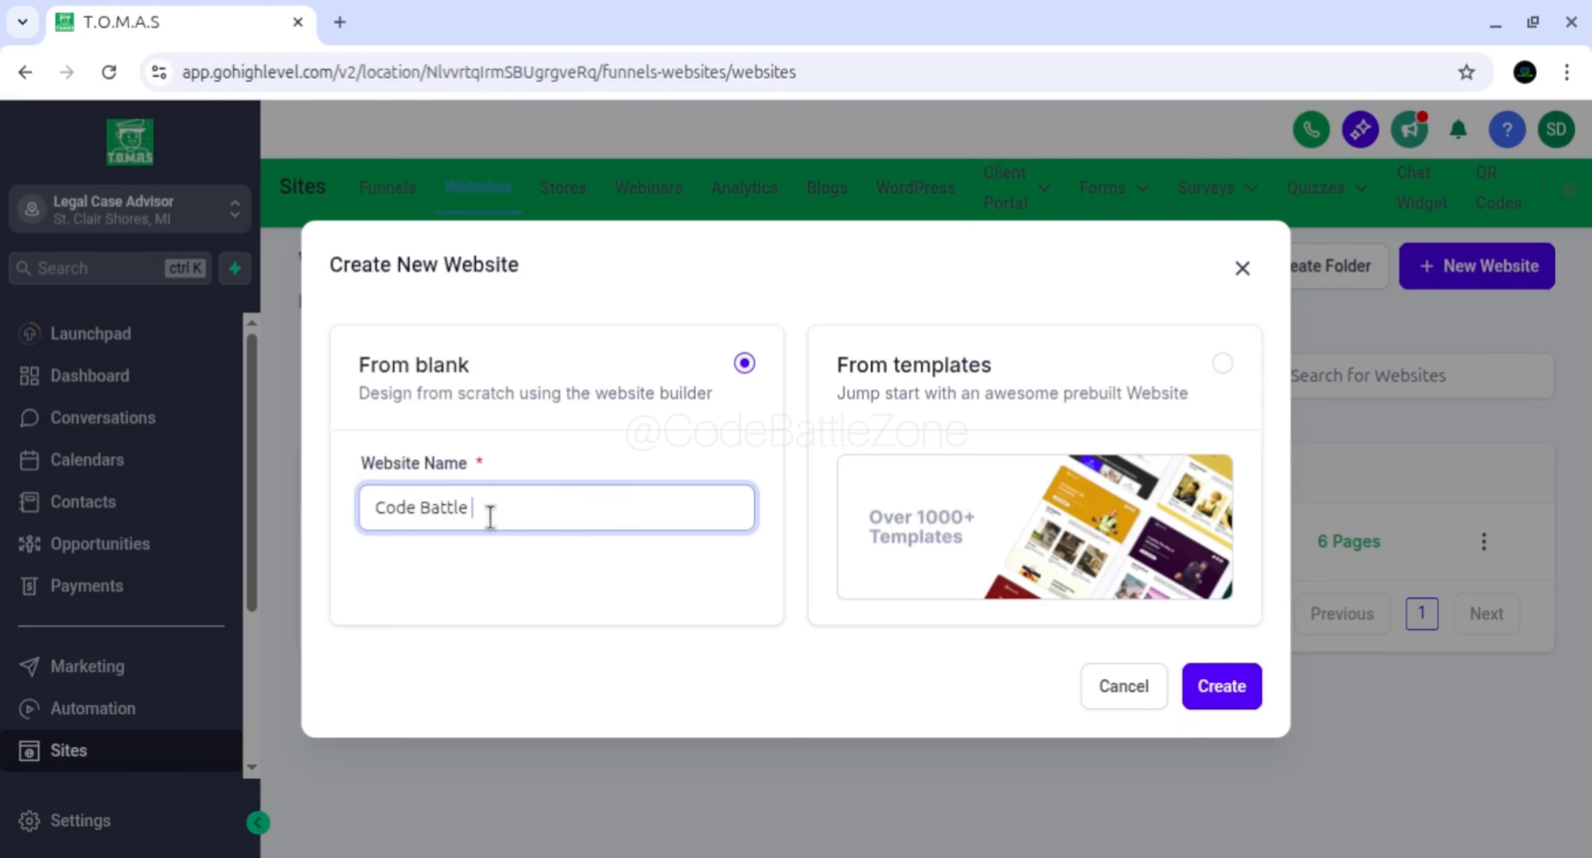
type(" Zone")
left_click(1219, 700)
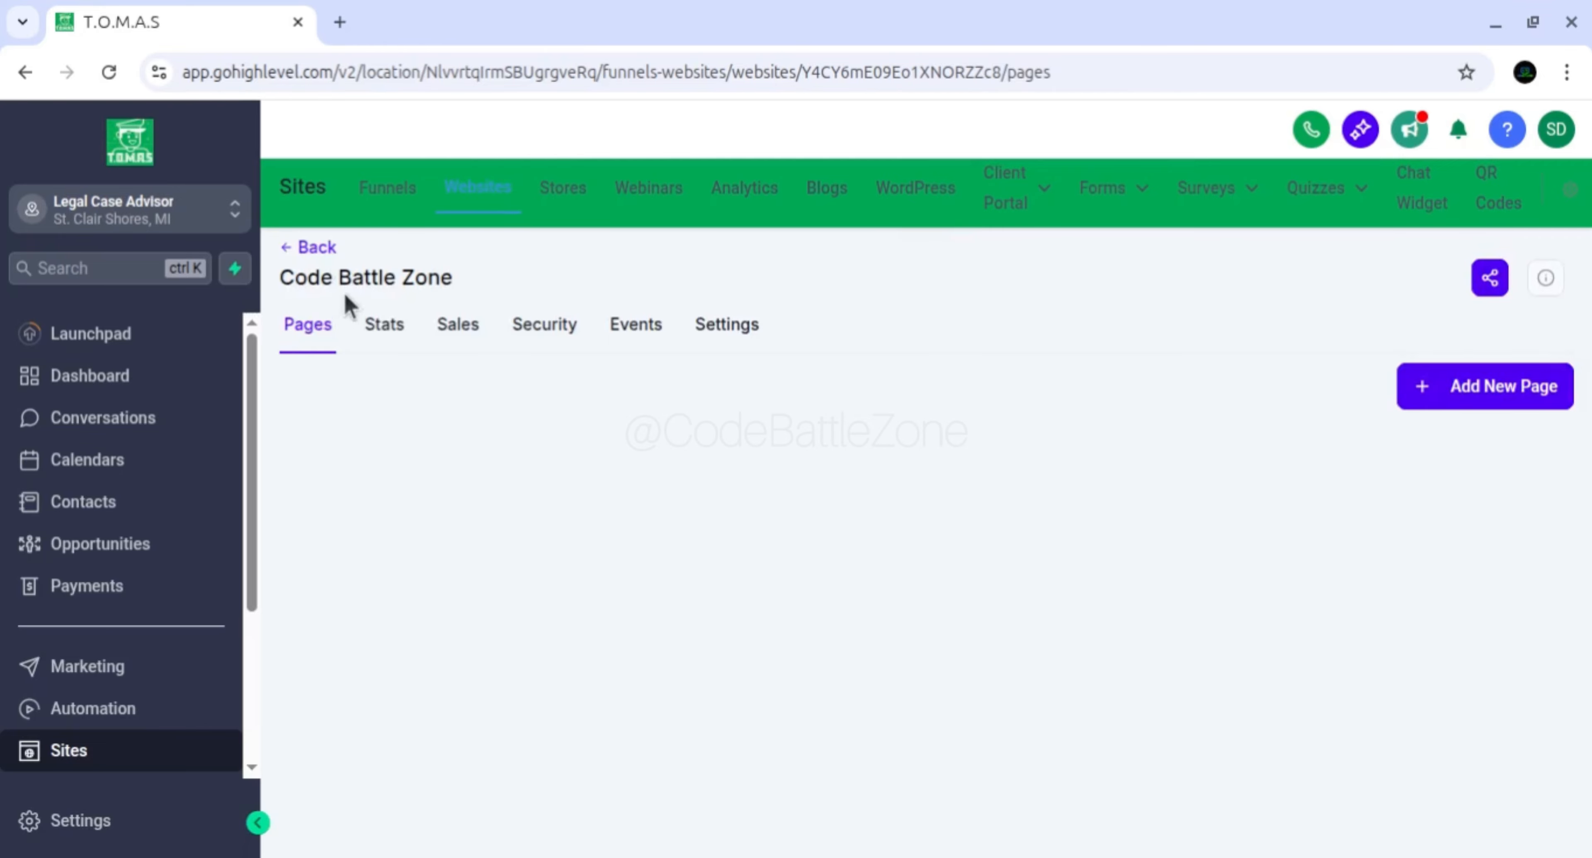
left_click_drag(295, 277, 450, 303)
left_click(456, 289)
Add a new page named "Home" to the website, leaving the path and ClickFunnels URL empty
left_click(1437, 398)
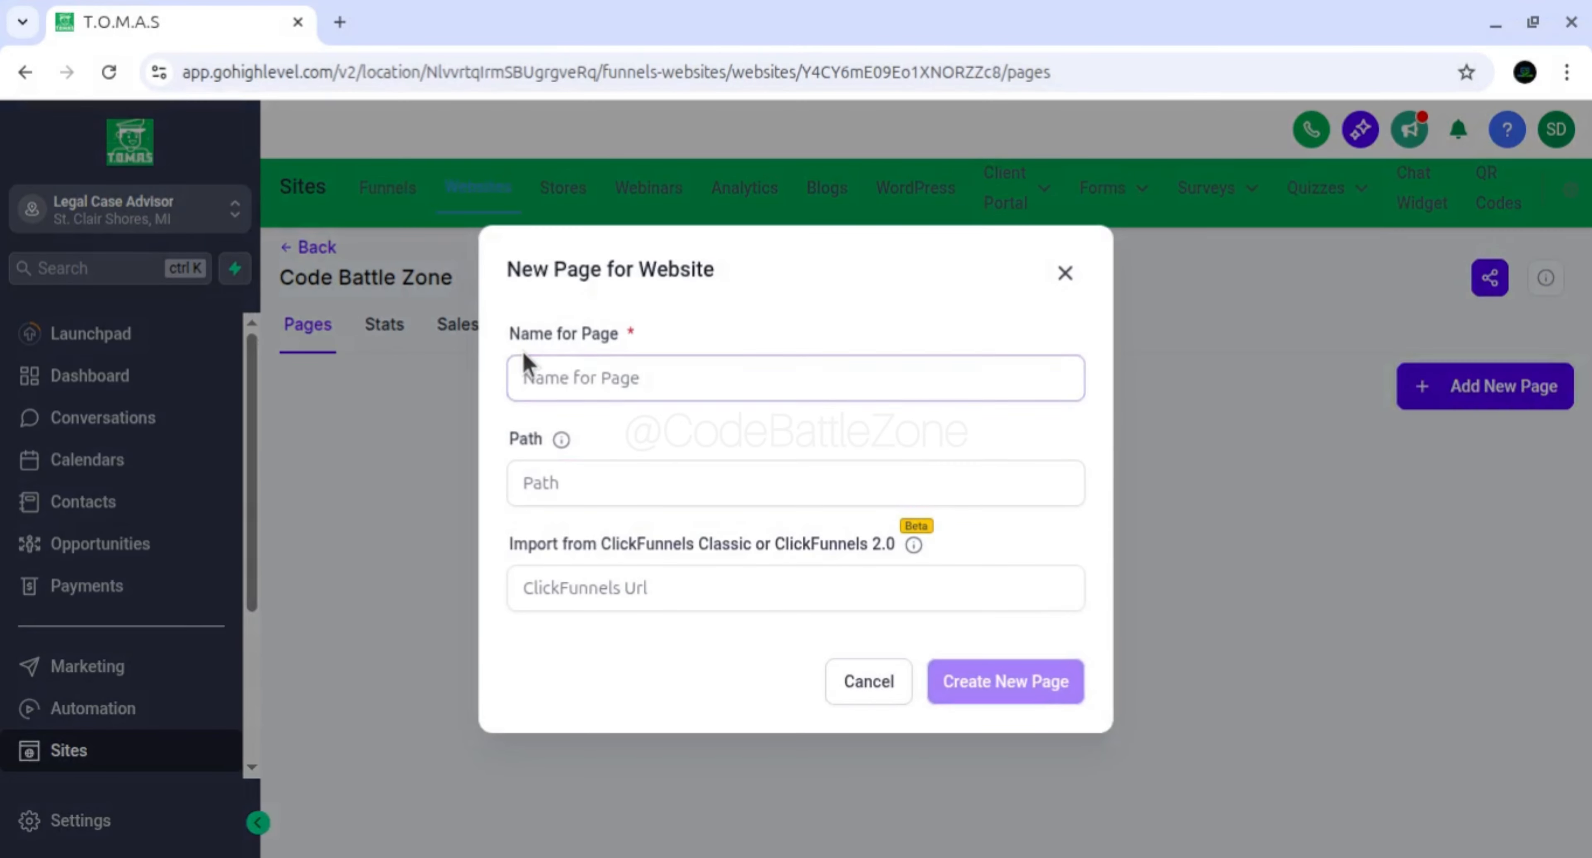
left_click(622, 379)
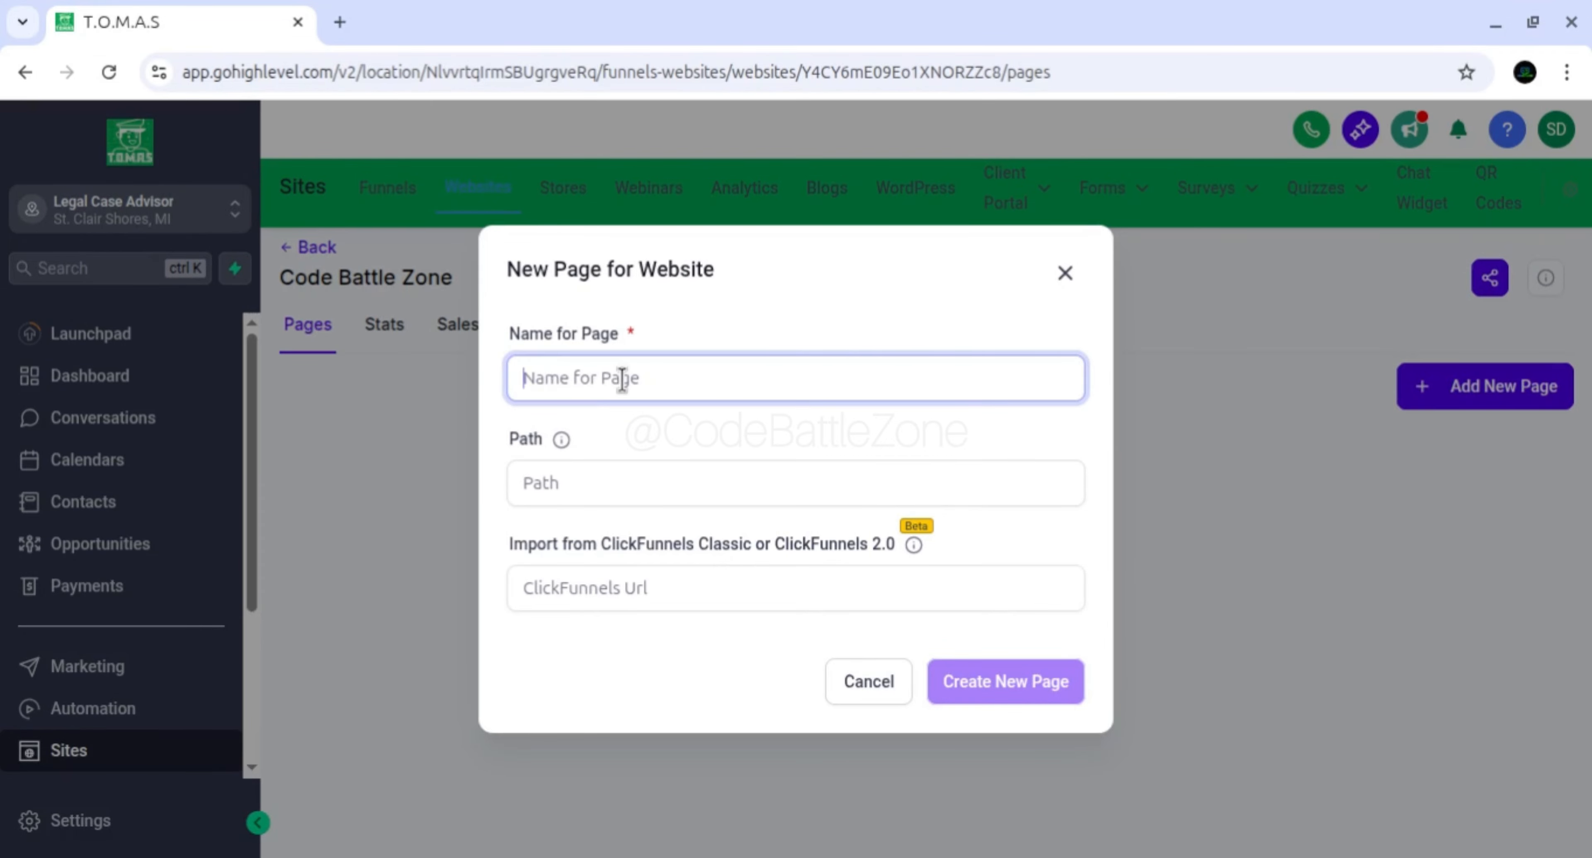
type("Home")
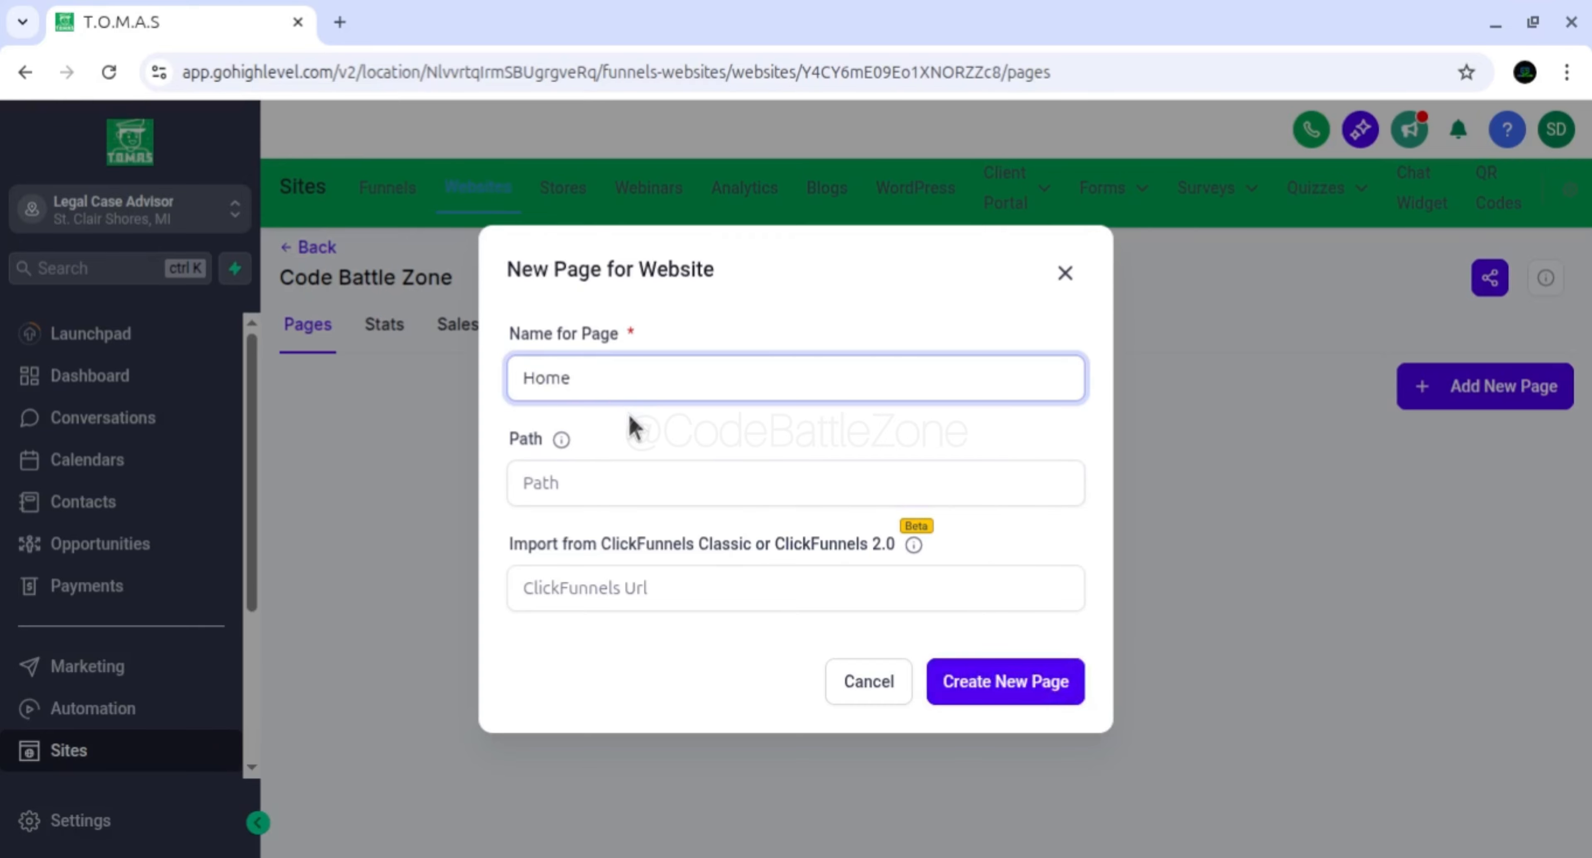
left_click(640, 466)
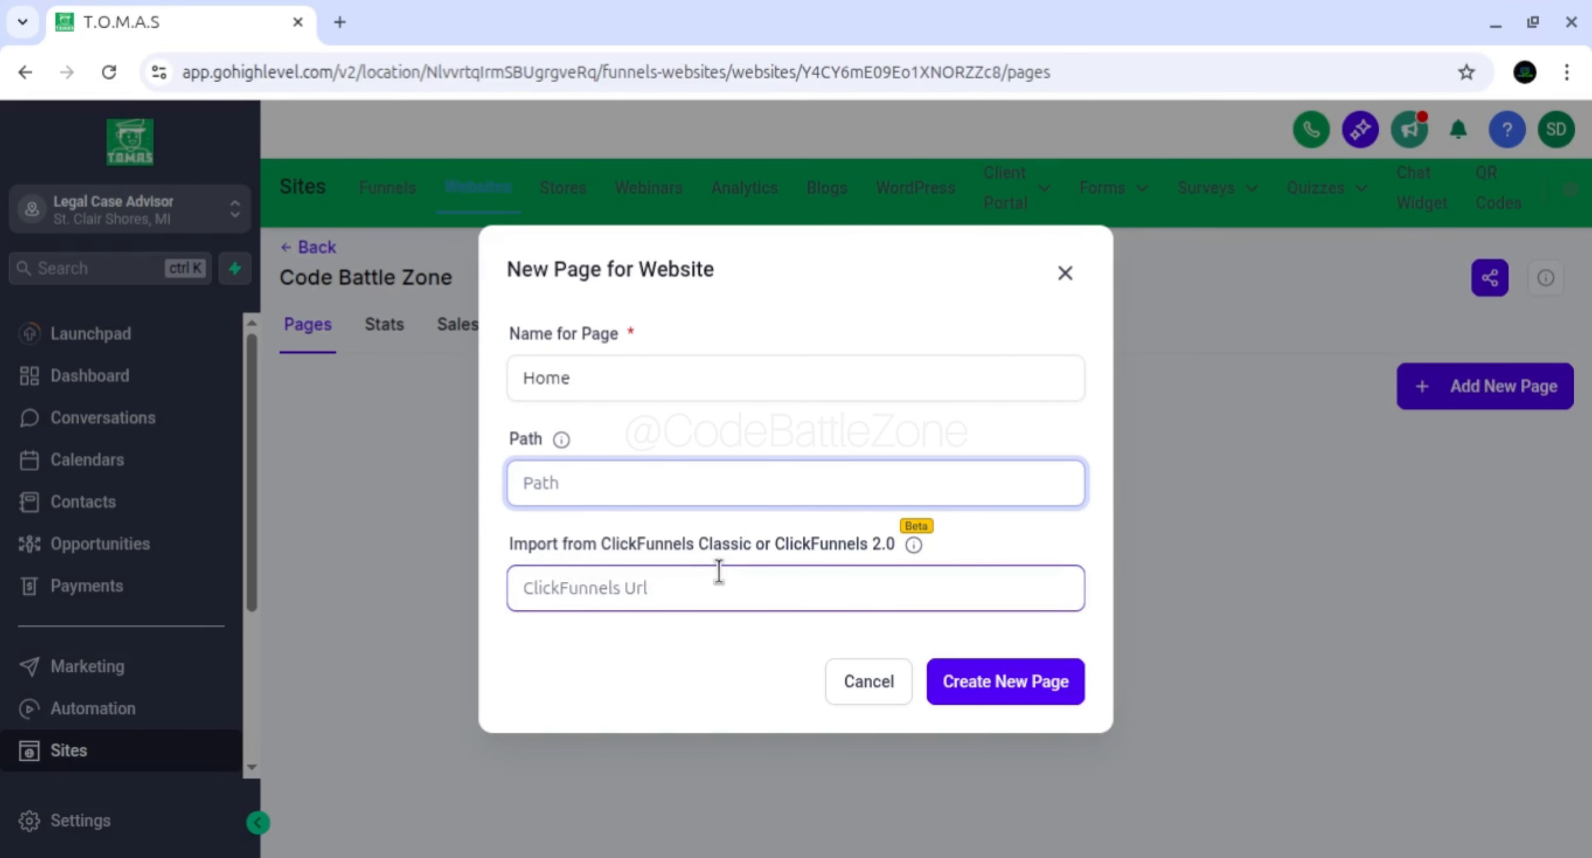
left_click(768, 584)
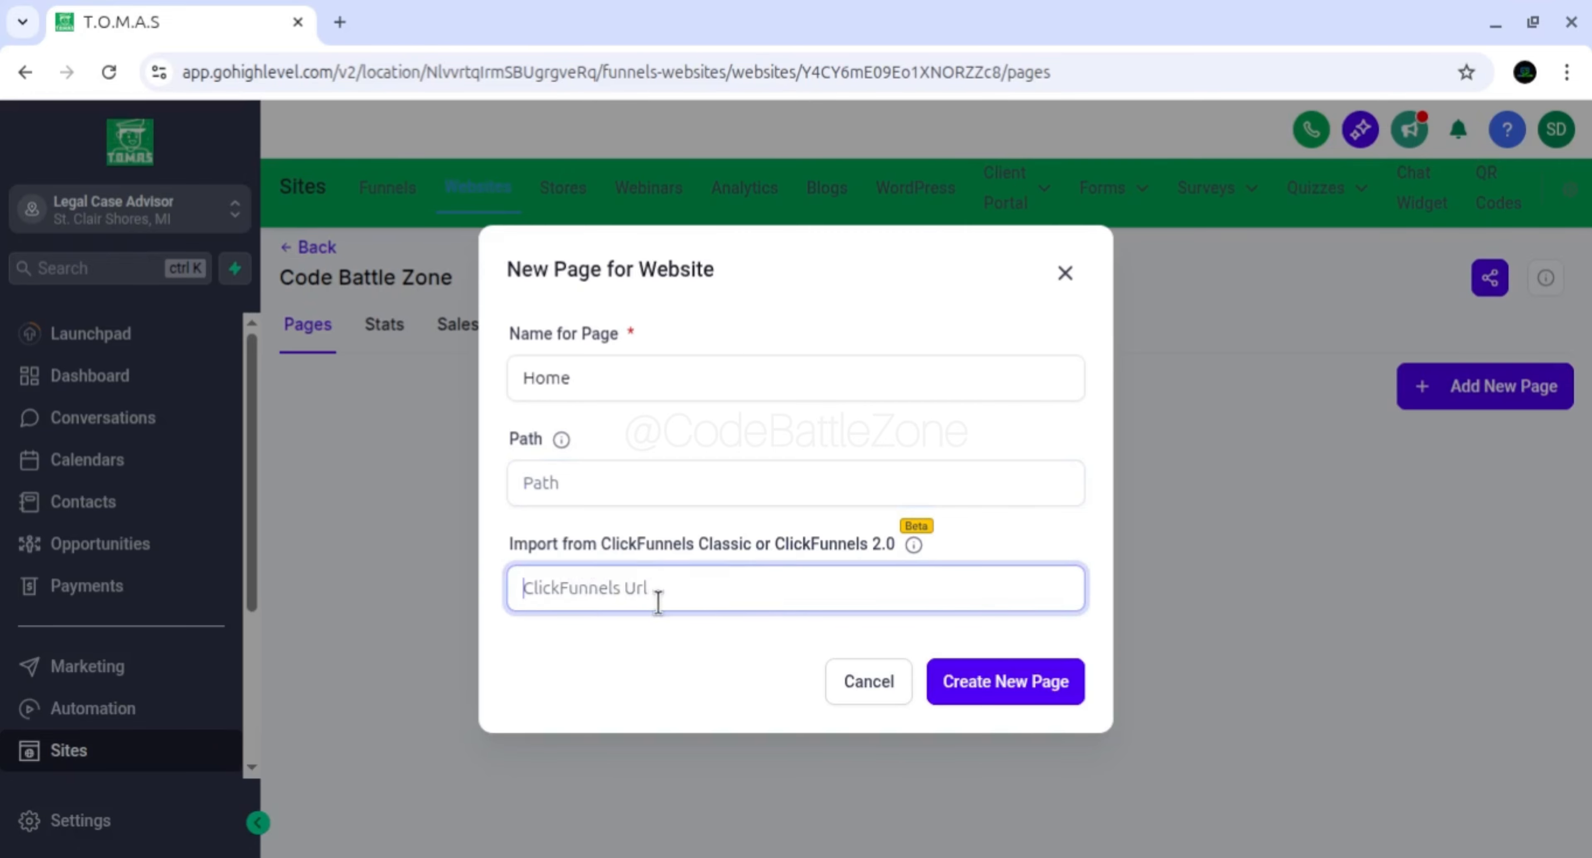
mouse_move(914, 543)
left_click(988, 686)
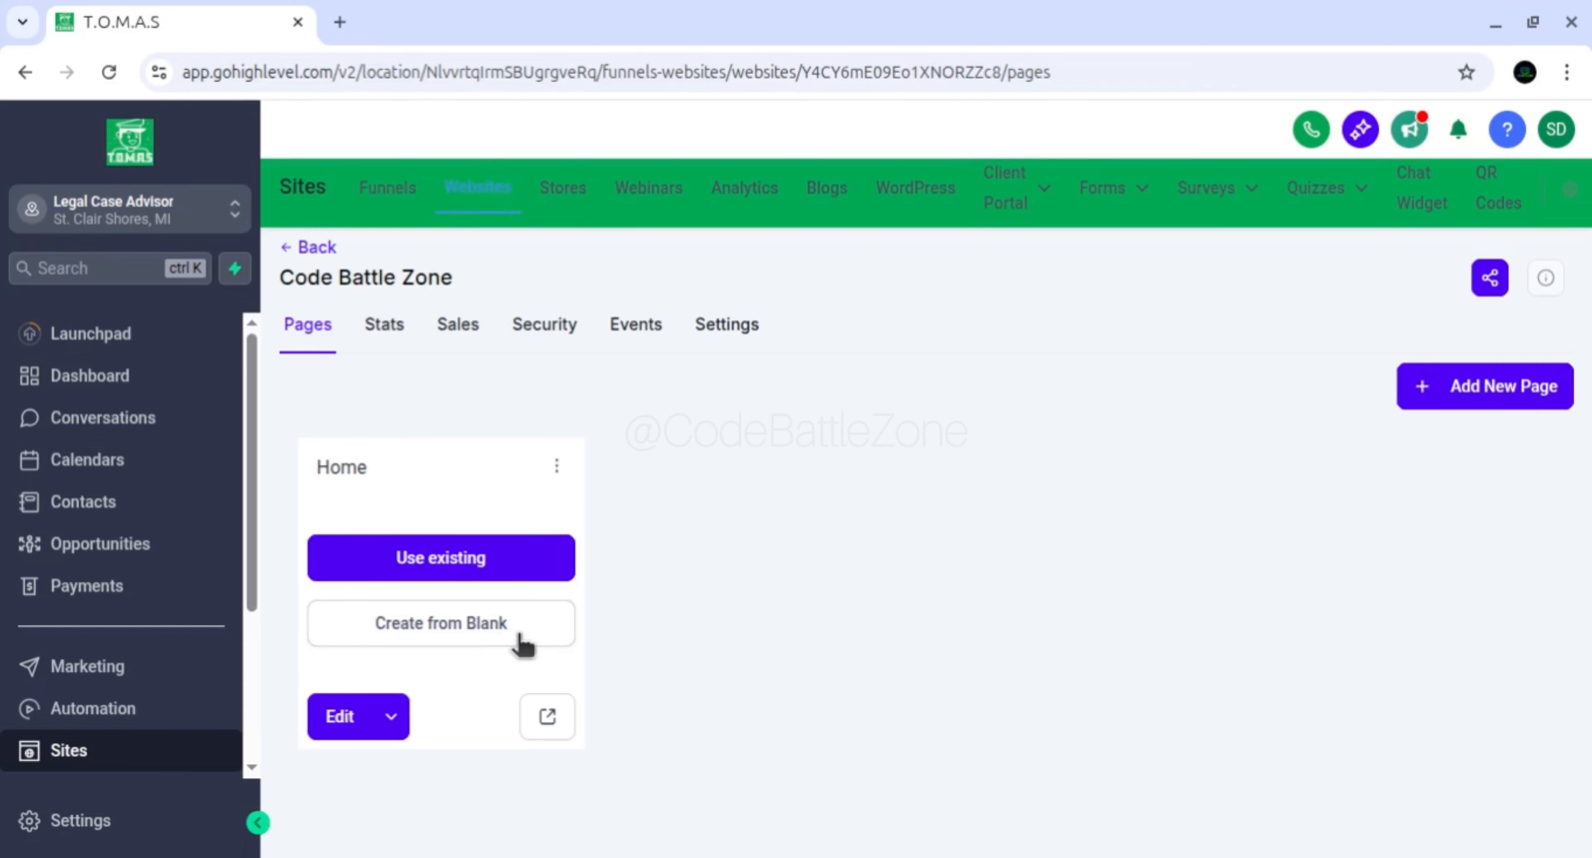
left_click(439, 569)
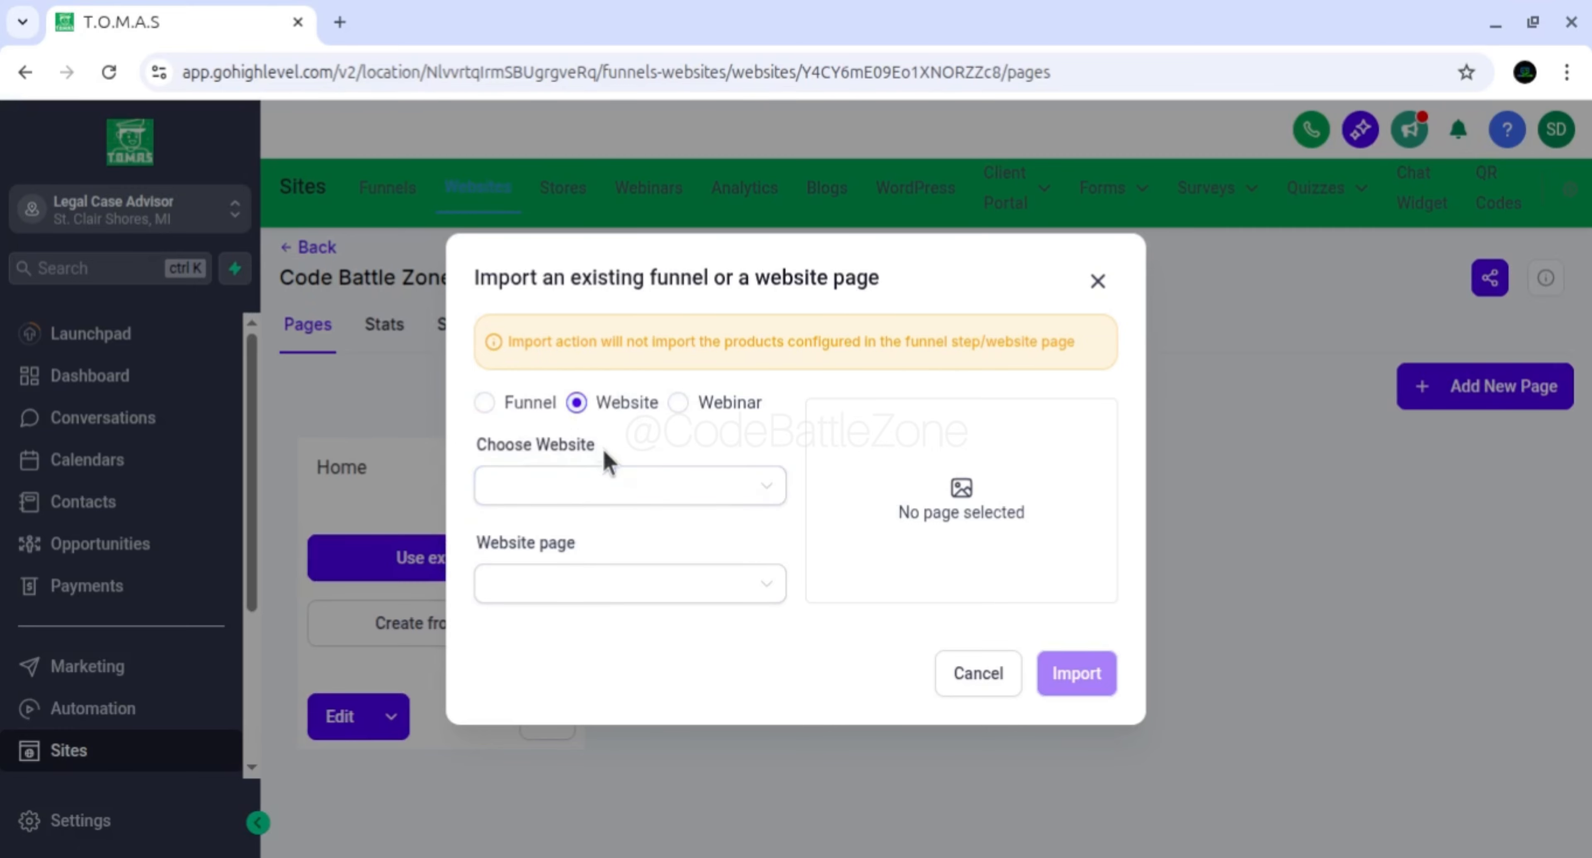
left_click(622, 485)
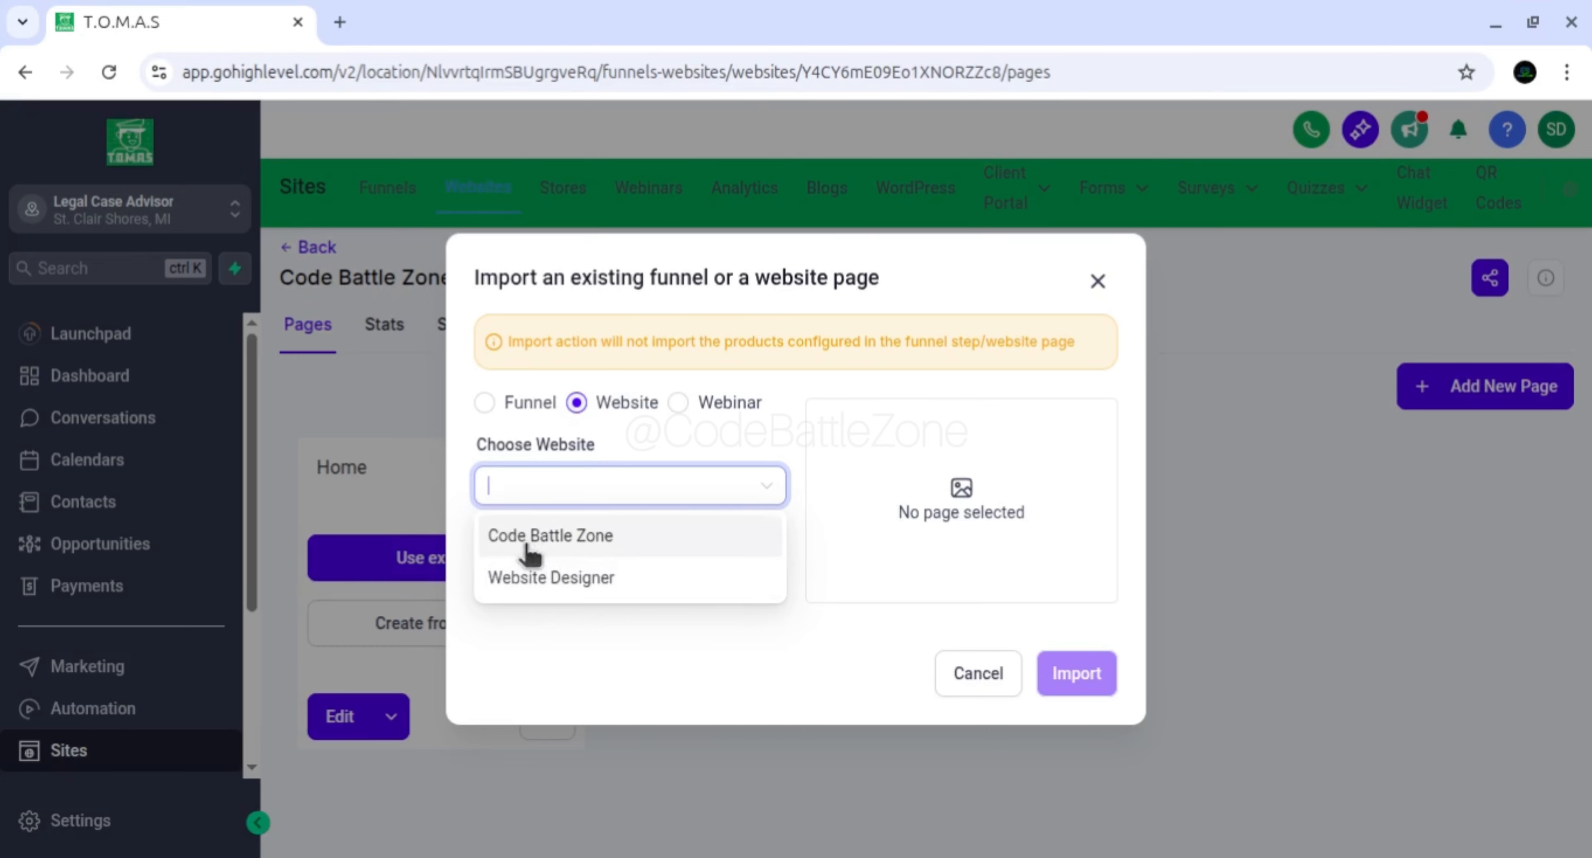
left_click(571, 547)
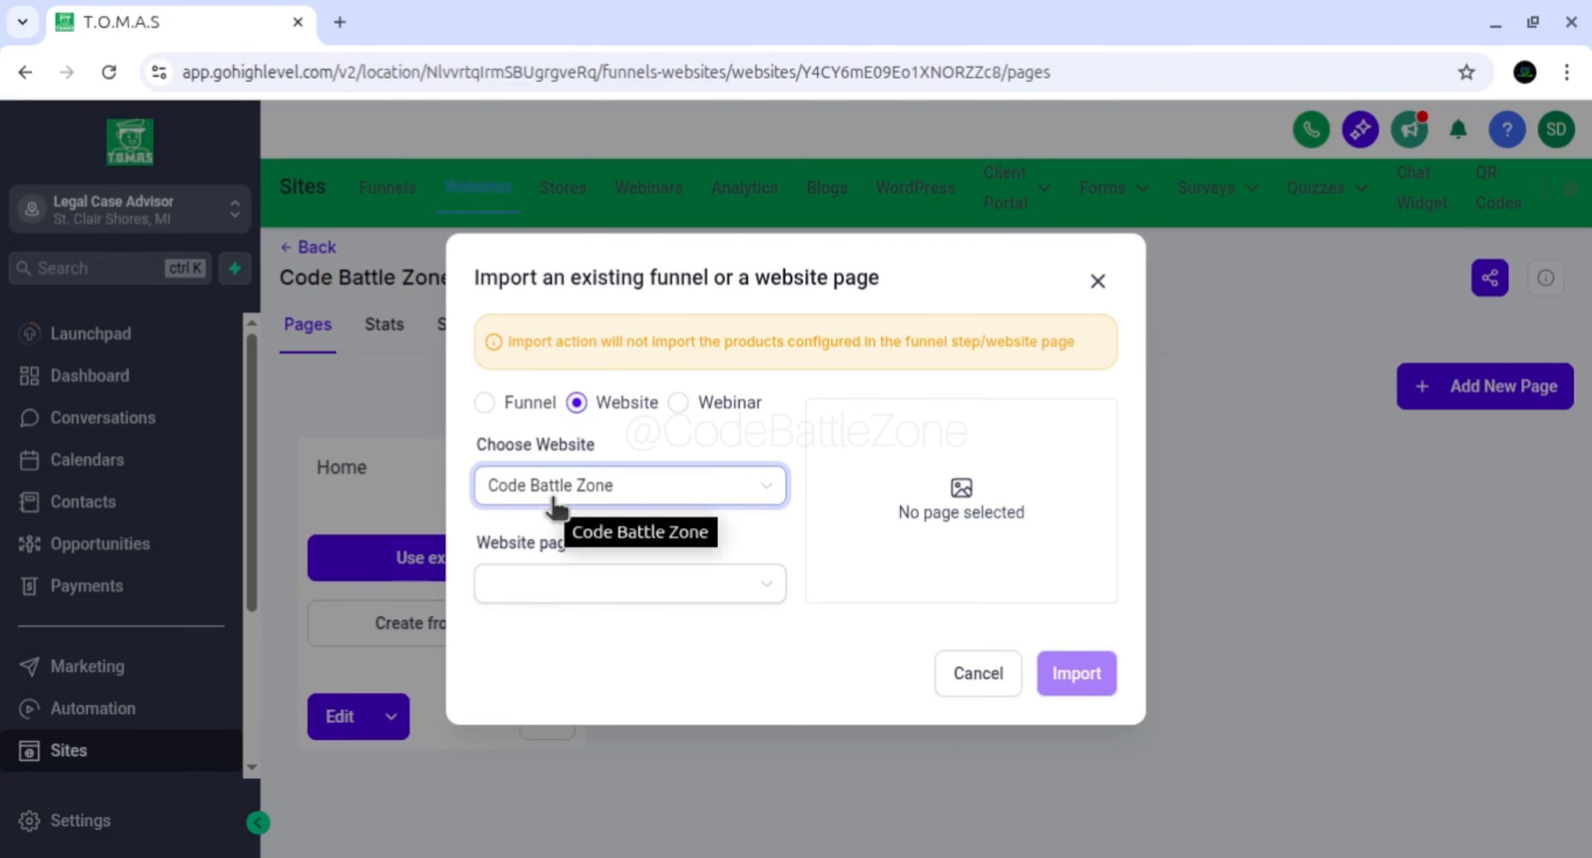
left_click(630, 585)
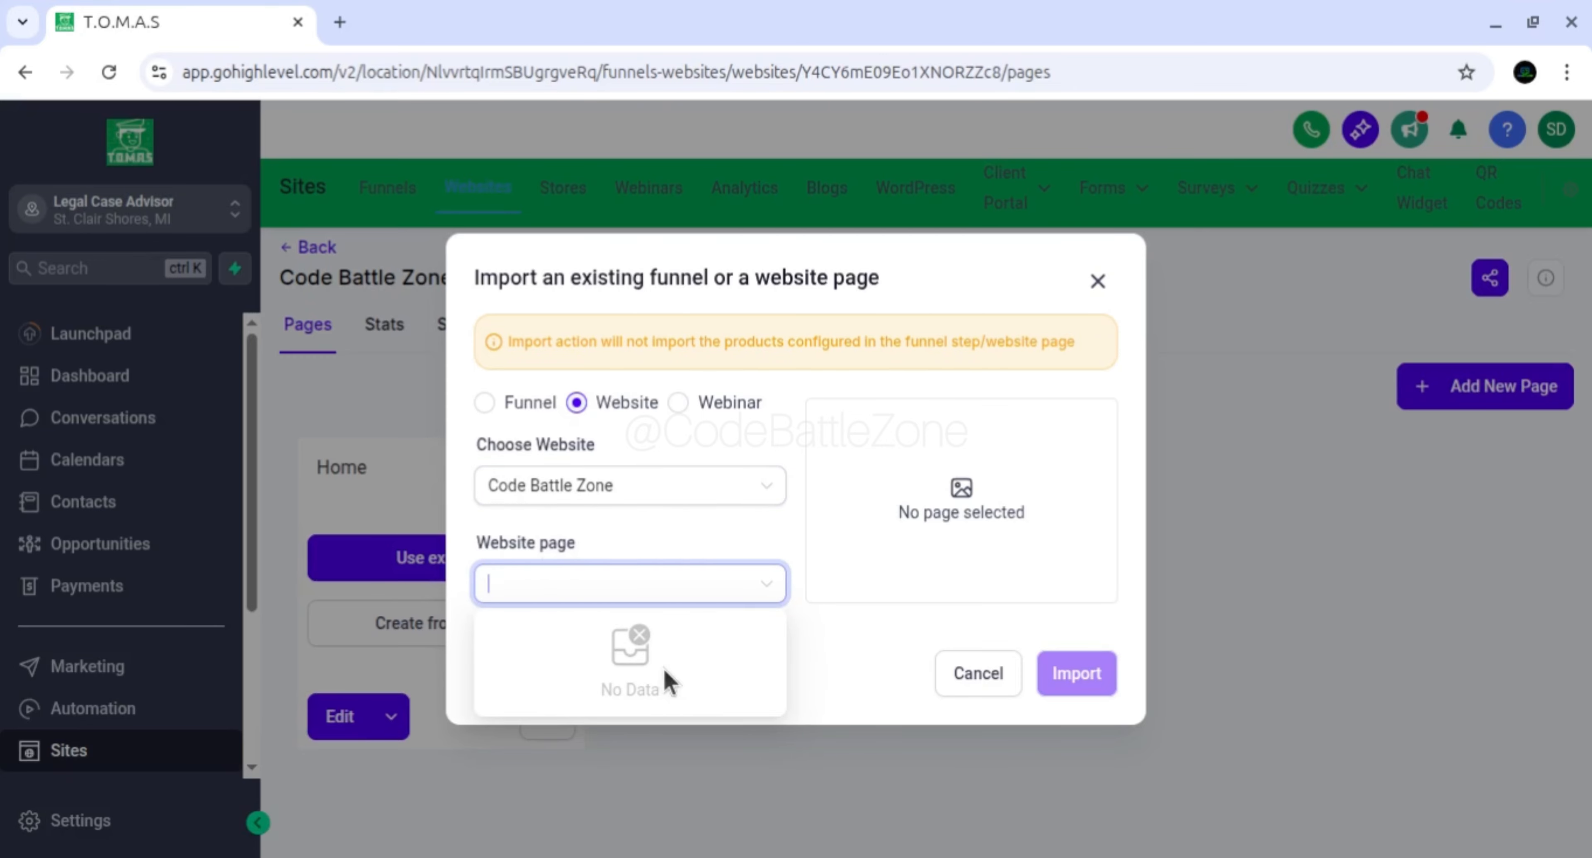
left_click(748, 543)
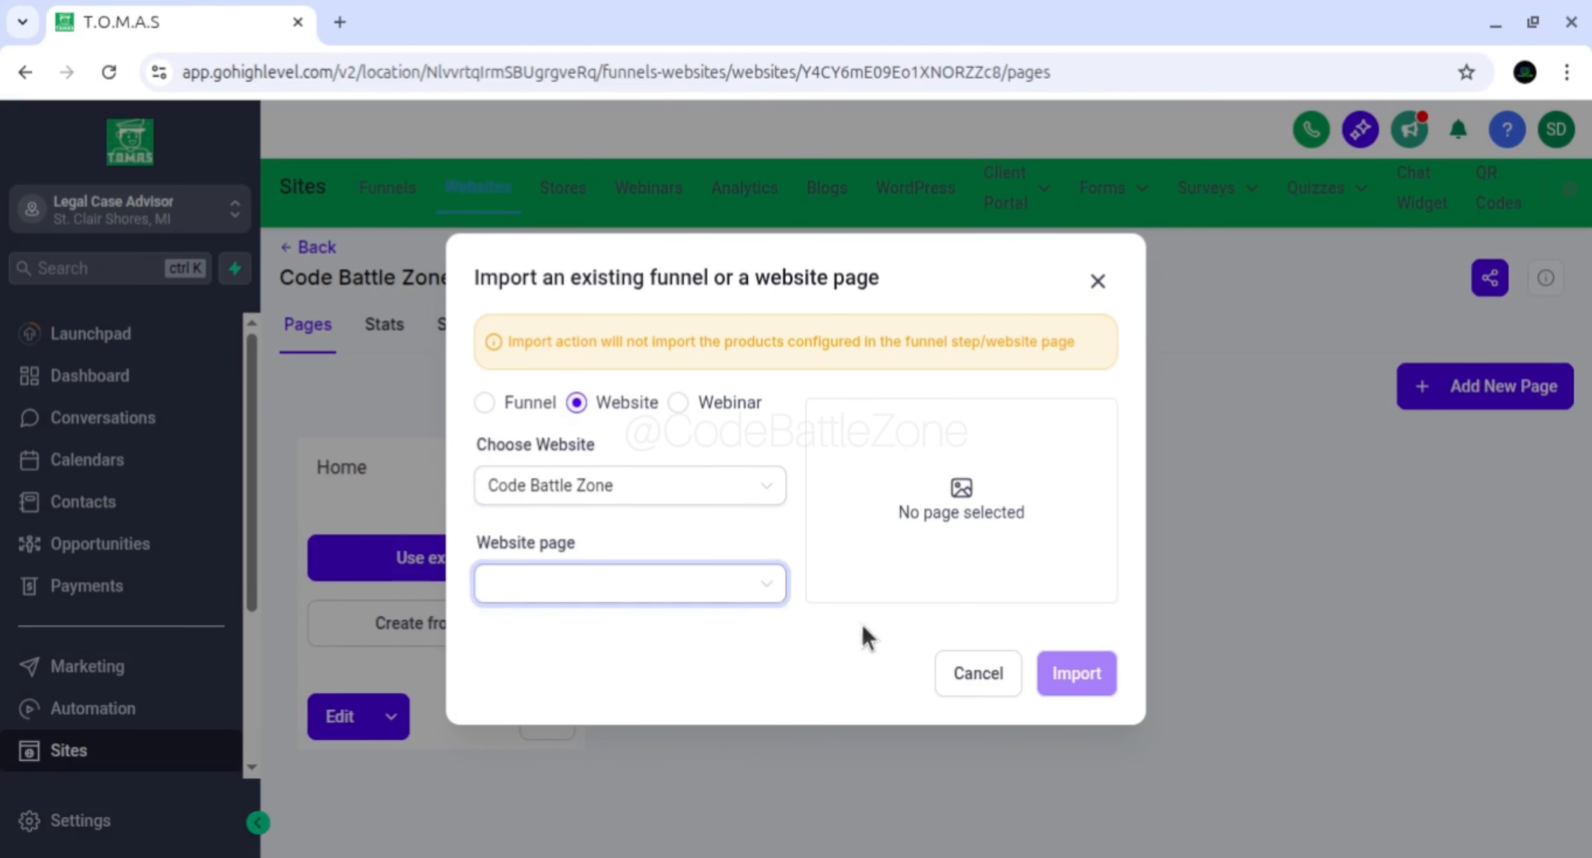
left_click(984, 679)
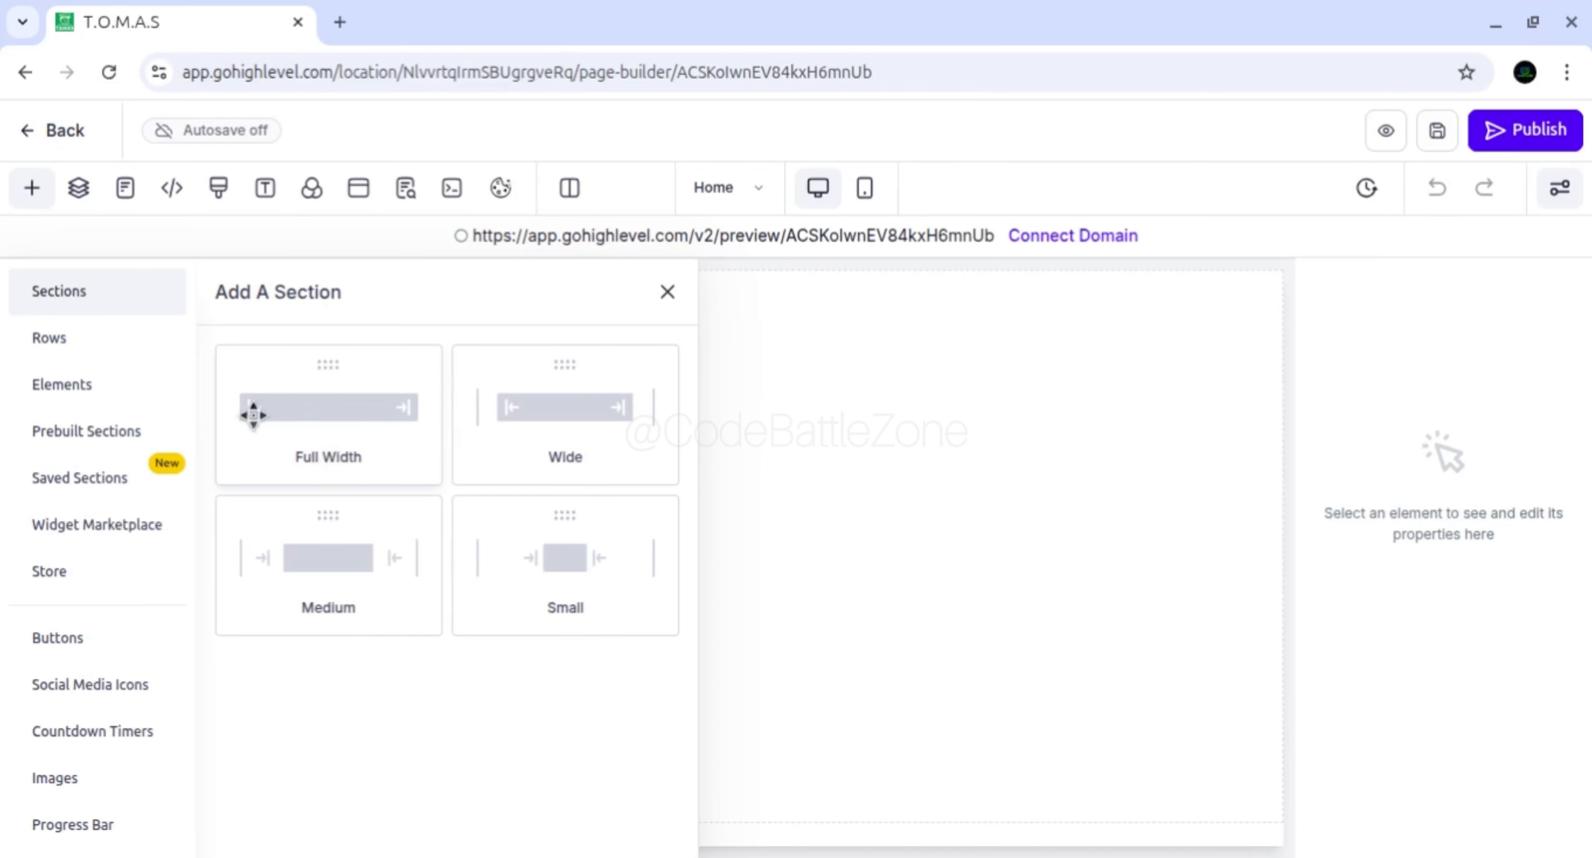
Add a full-width section to the blank Home page
left_click_drag(215, 291, 351, 303)
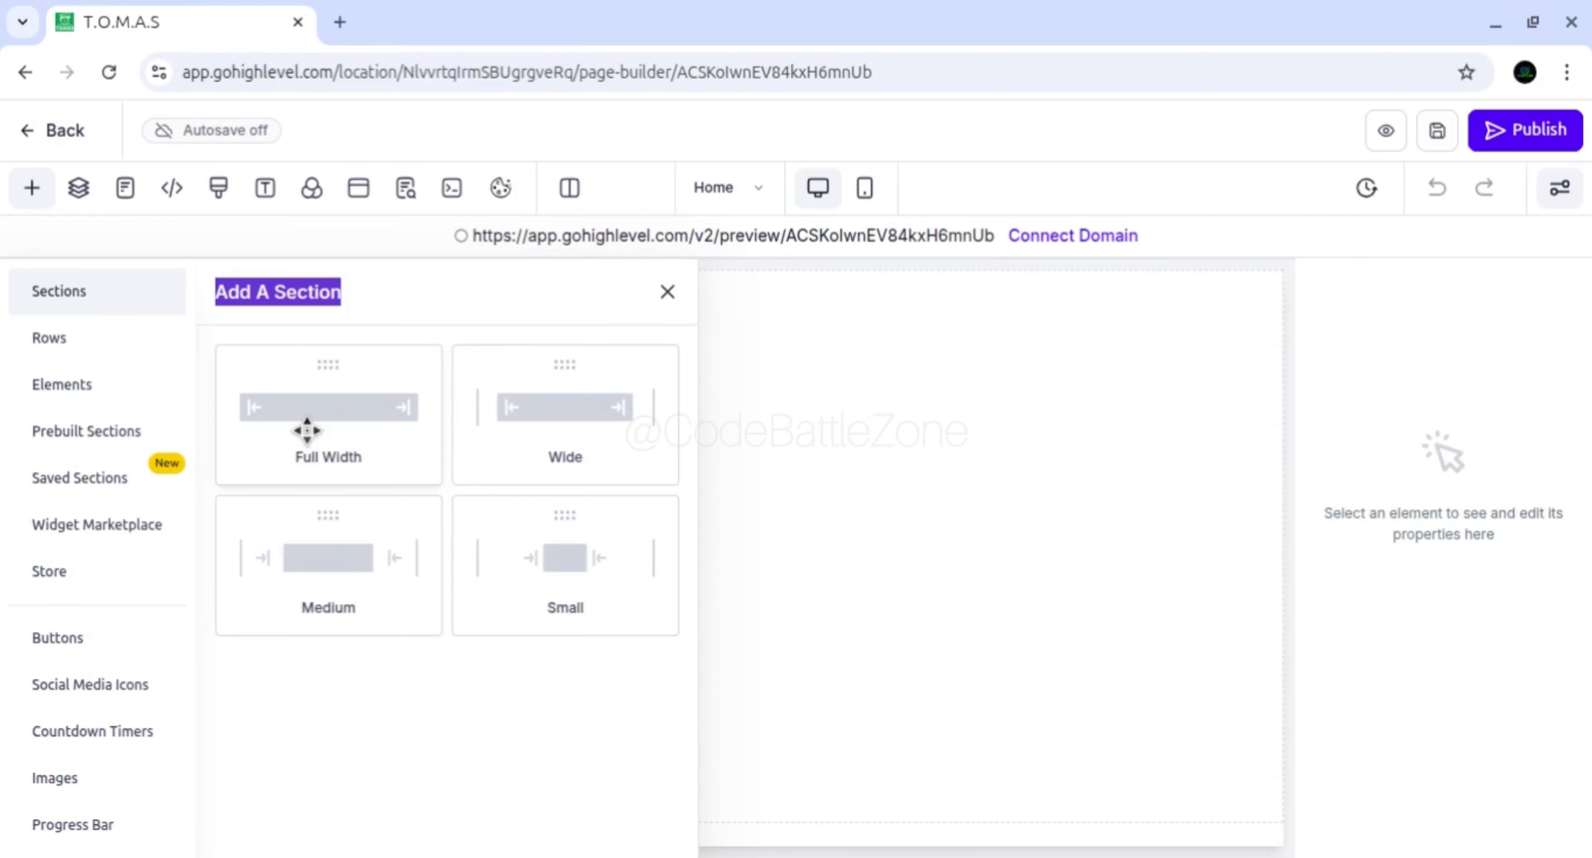
left_click(293, 412)
left_click(293, 412)
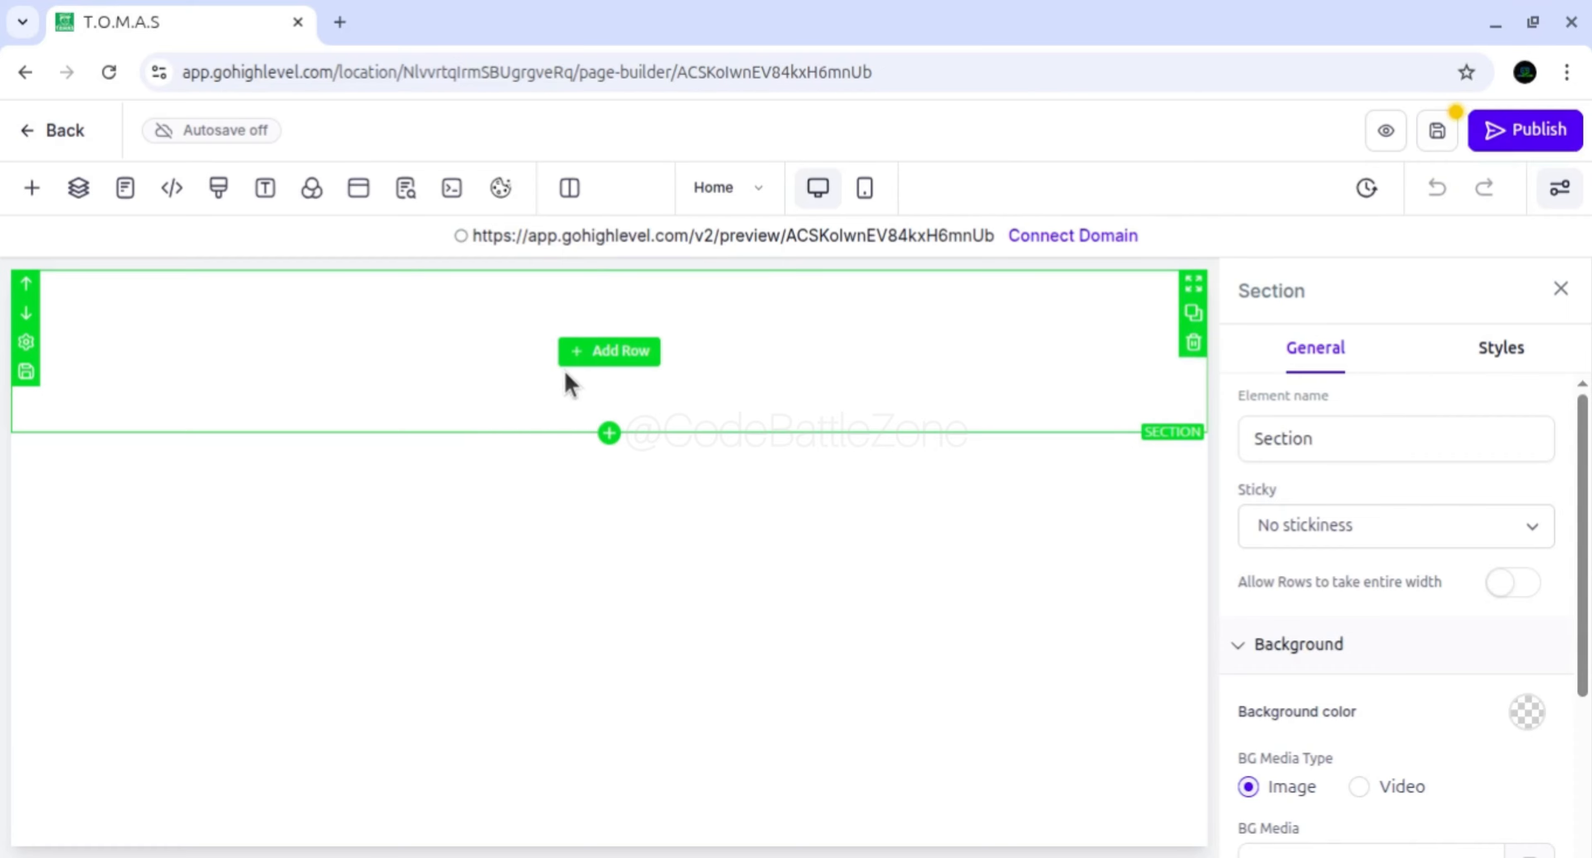
Add a one-column row inside the section and close the element settings
left_click(623, 357)
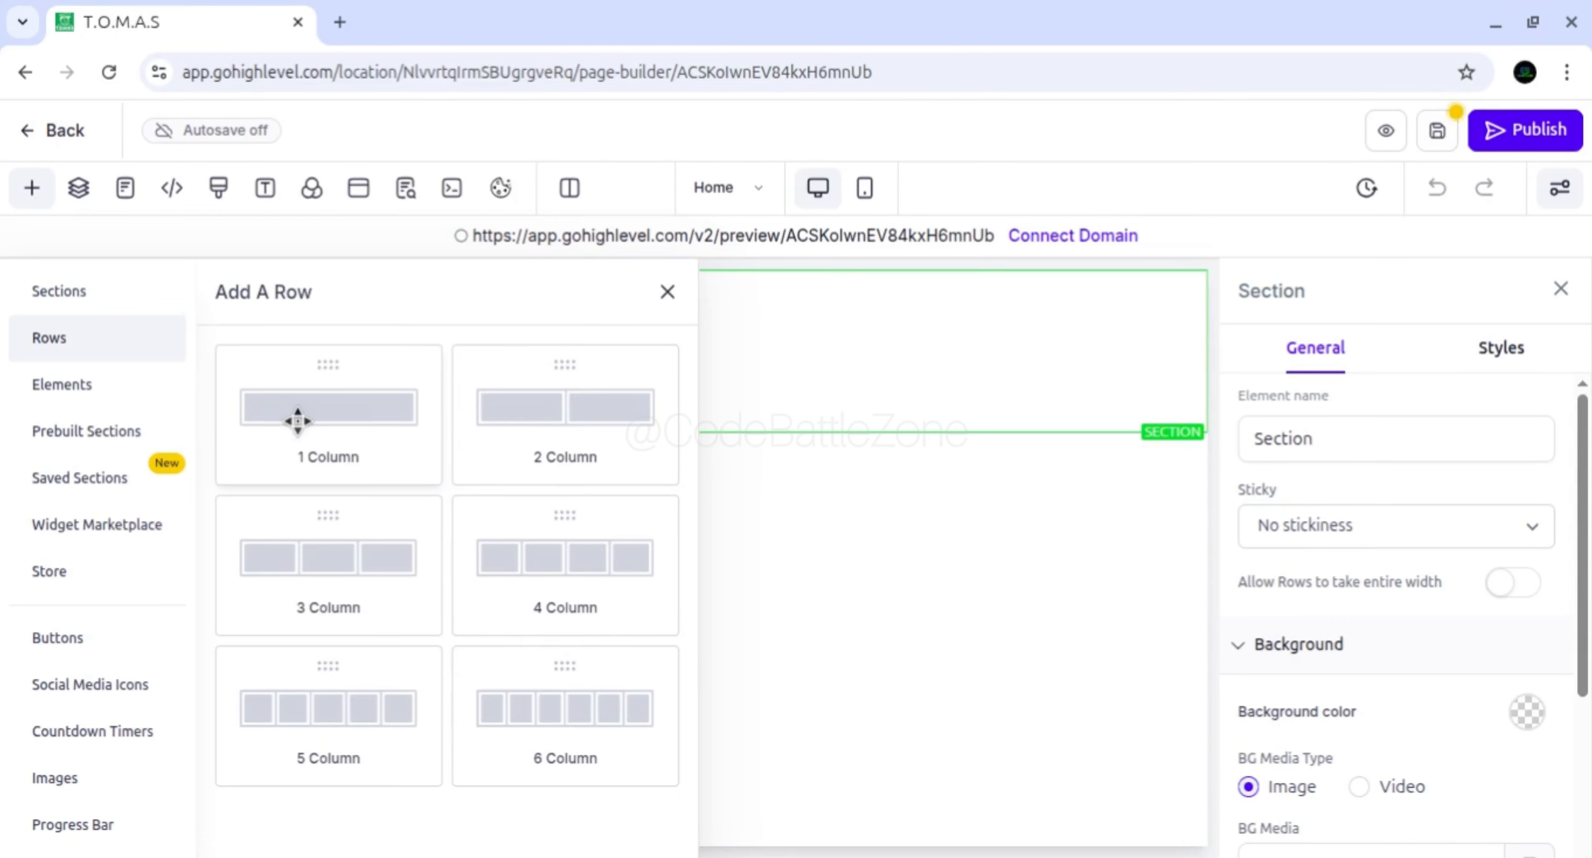
left_click_drag(302, 423, 655, 384)
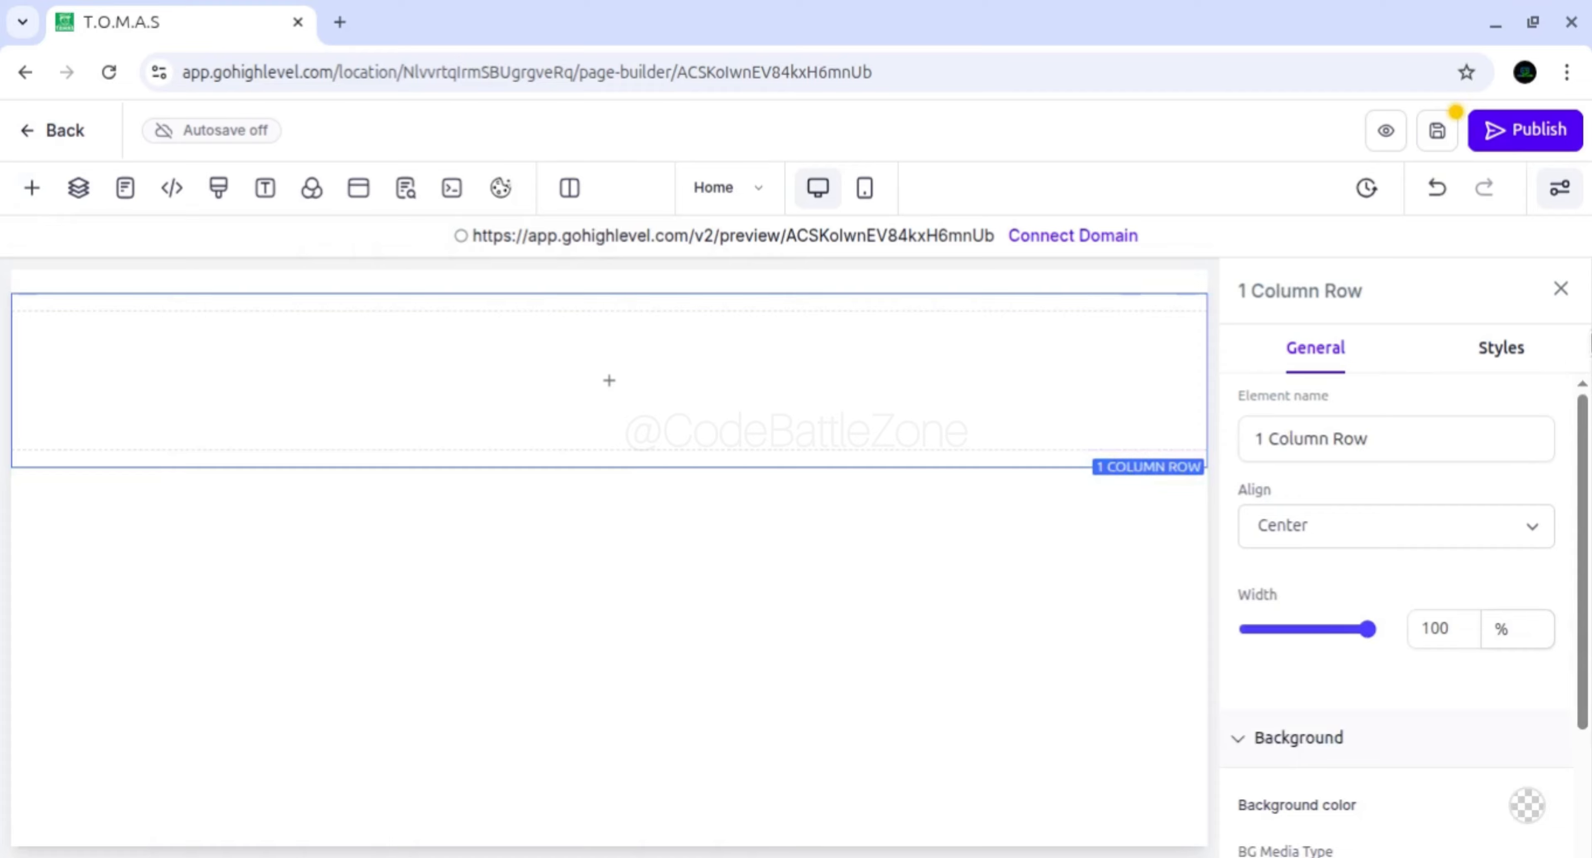
left_click(1562, 289)
left_click(1071, 364)
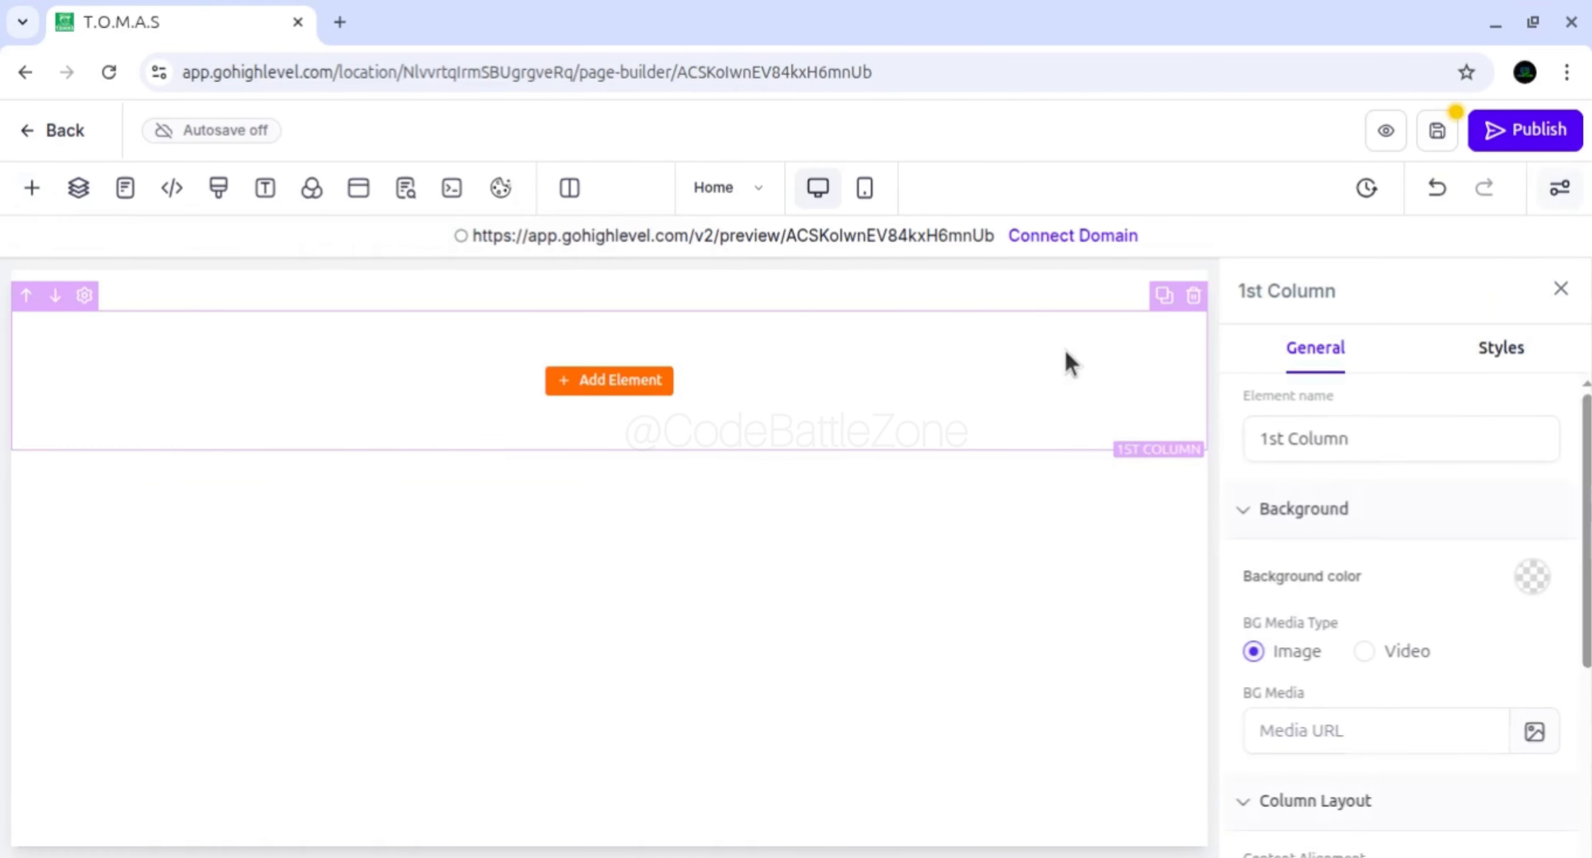
left_click(1057, 296)
left_click(1057, 295)
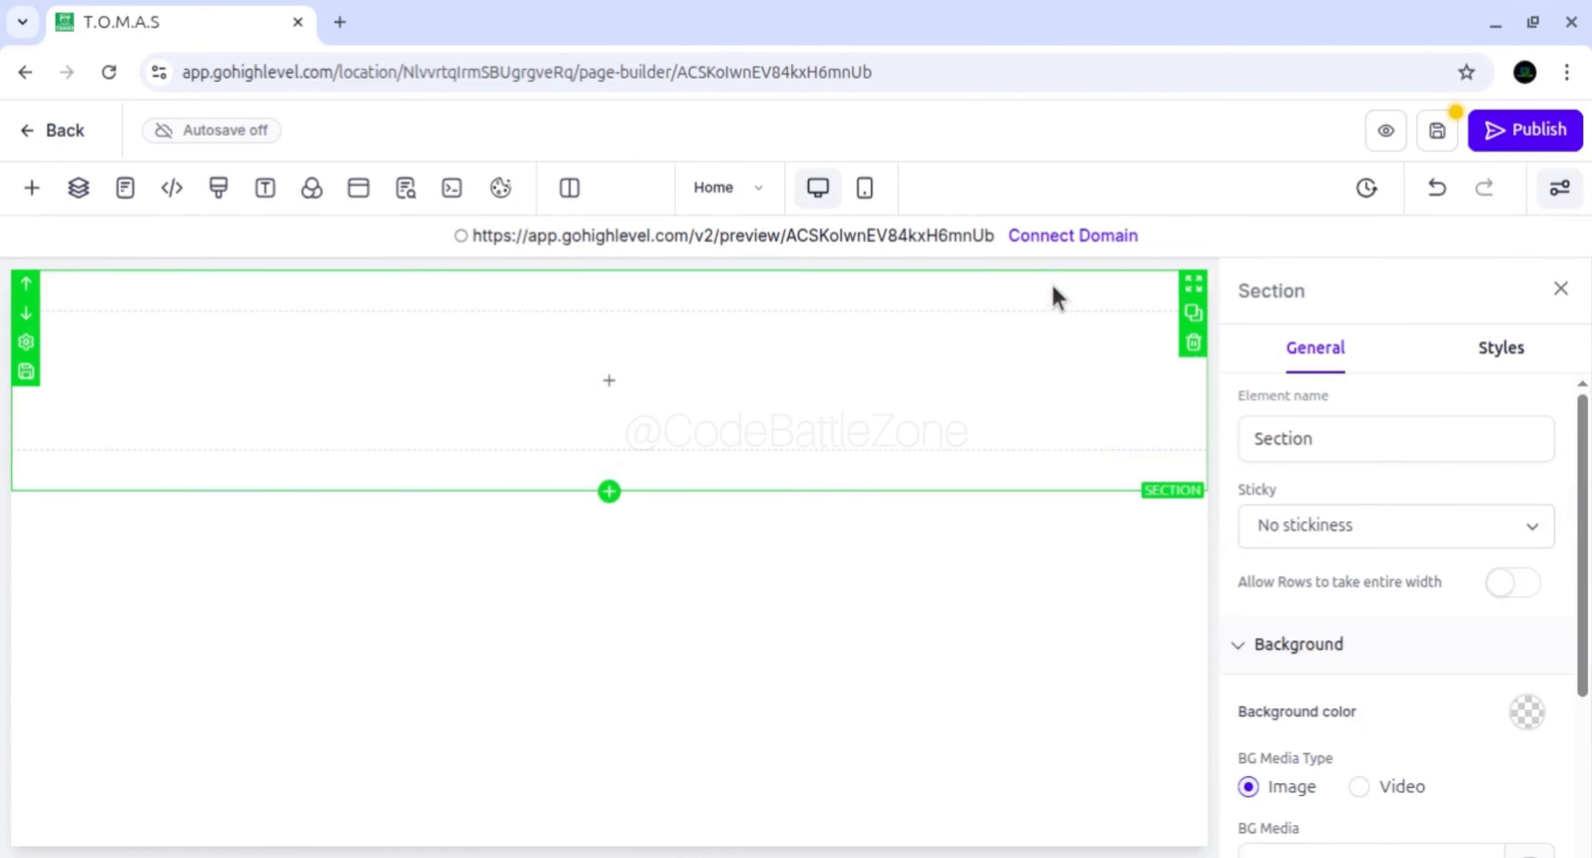
left_click(1562, 290)
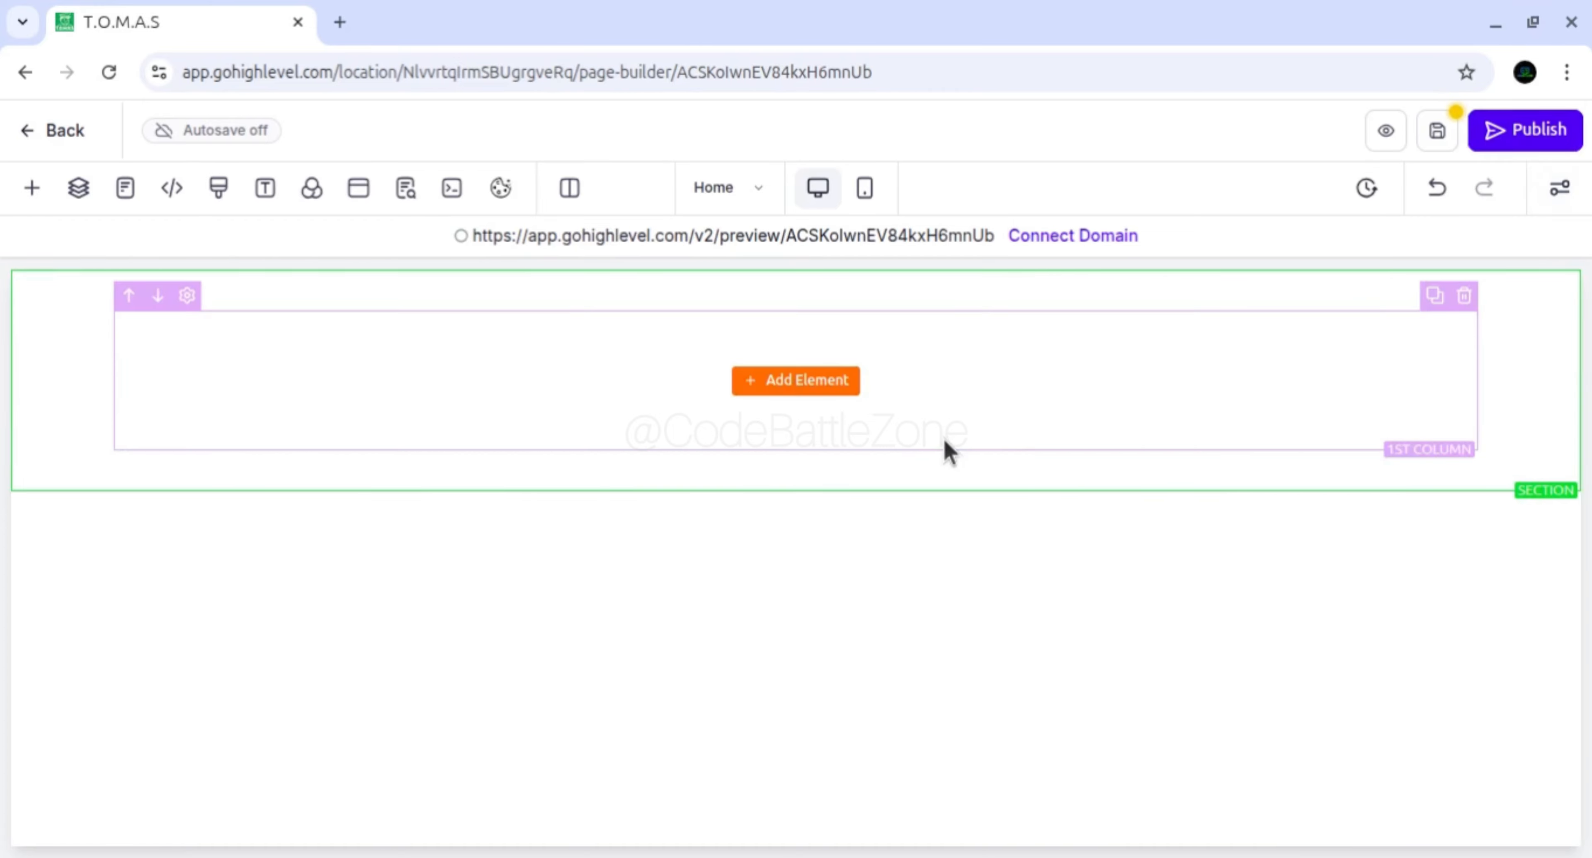
Find the Navigation Menu element by searching for "menu", place it in the empty column and open its settings
left_click(784, 386)
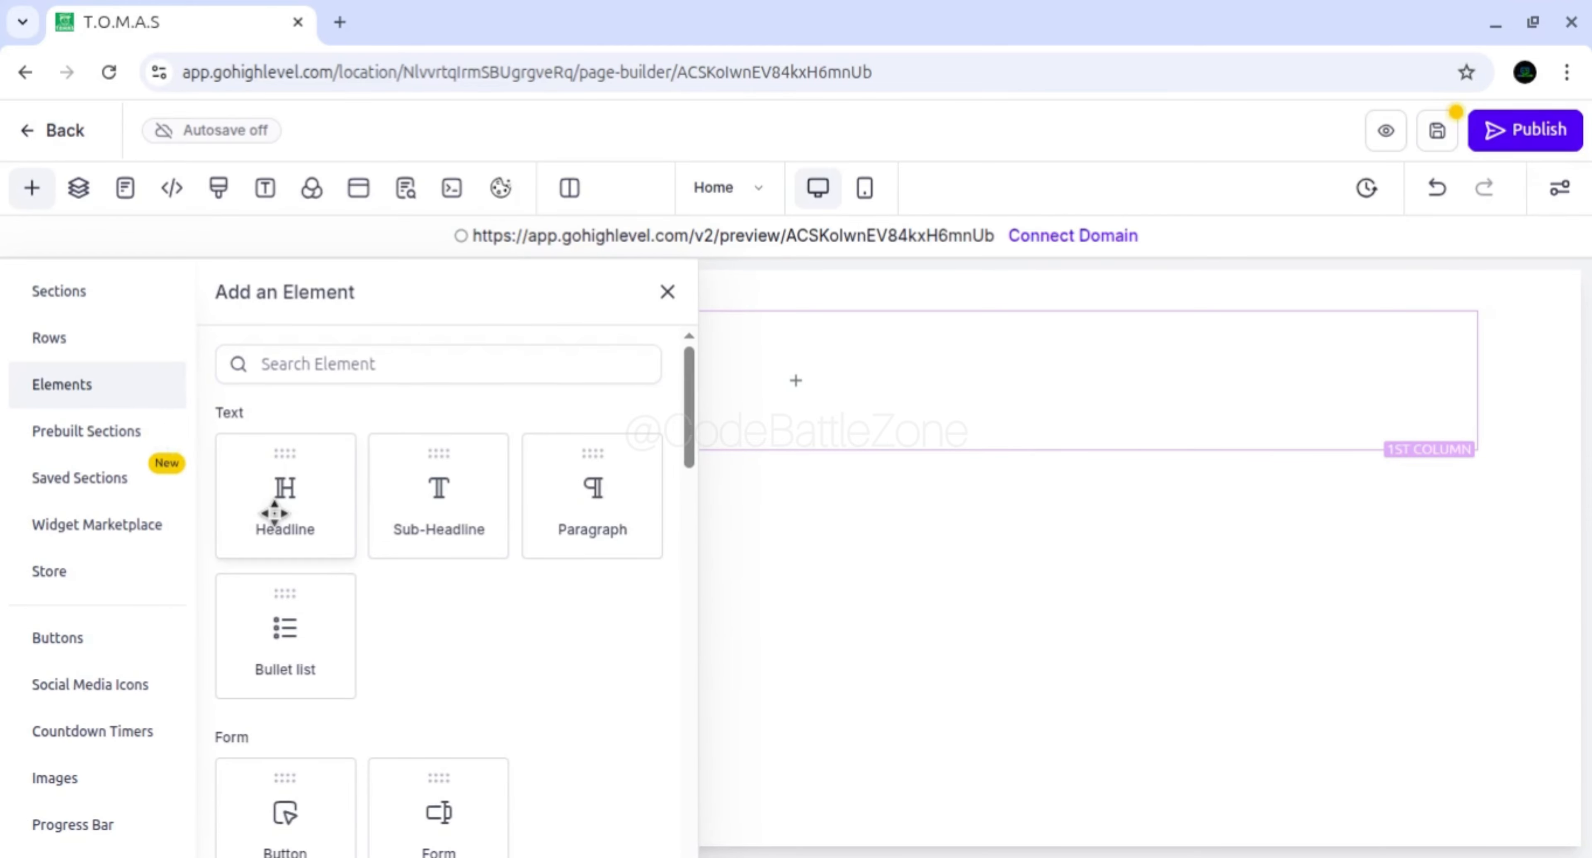
left_click(380, 365)
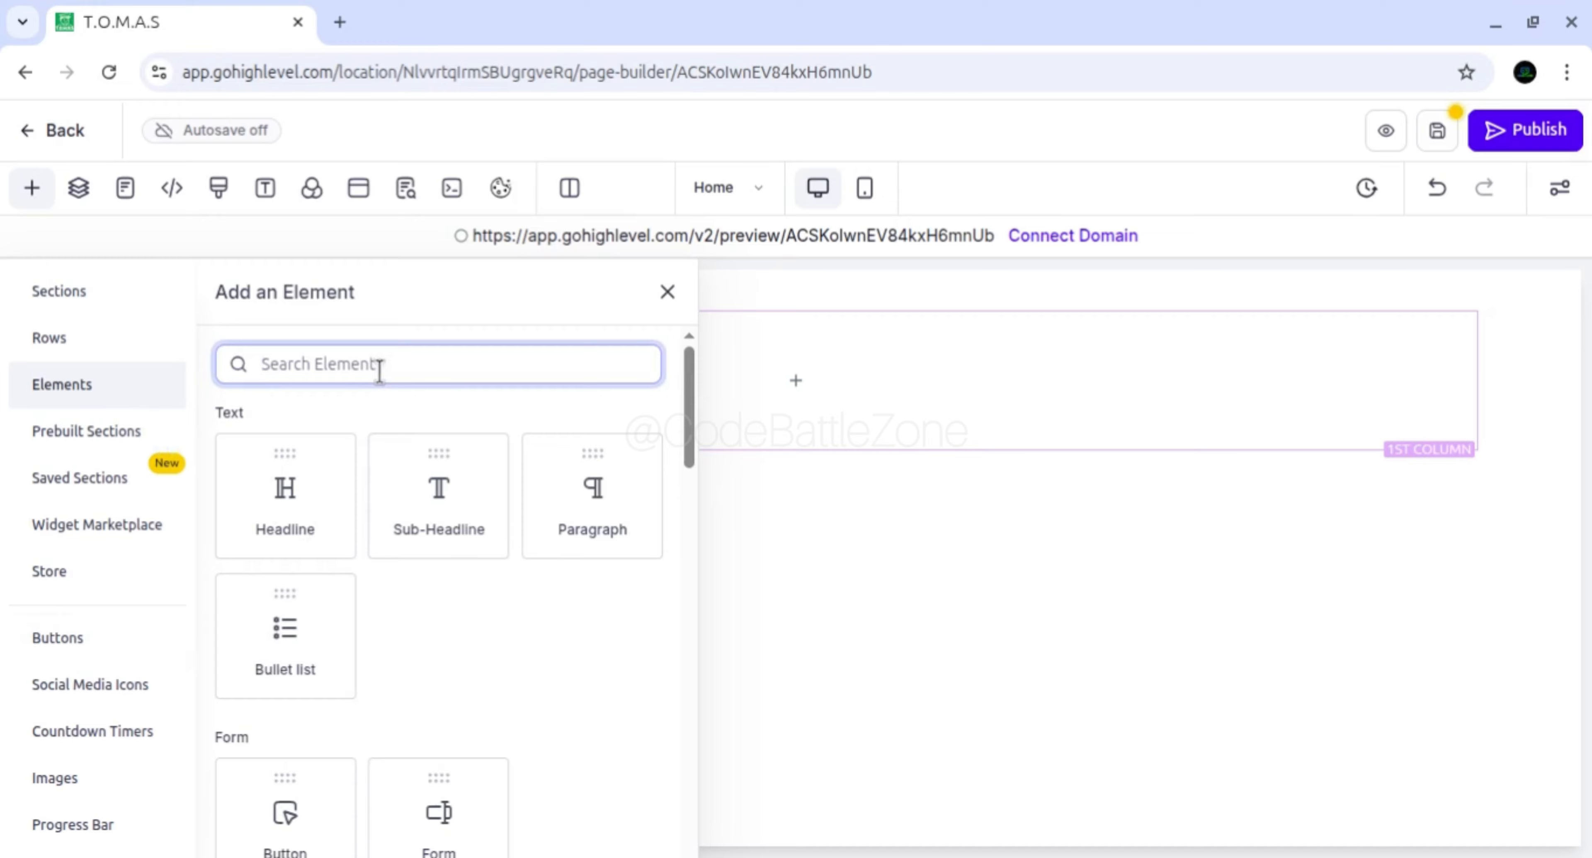
scroll(288, 654, "down", 8)
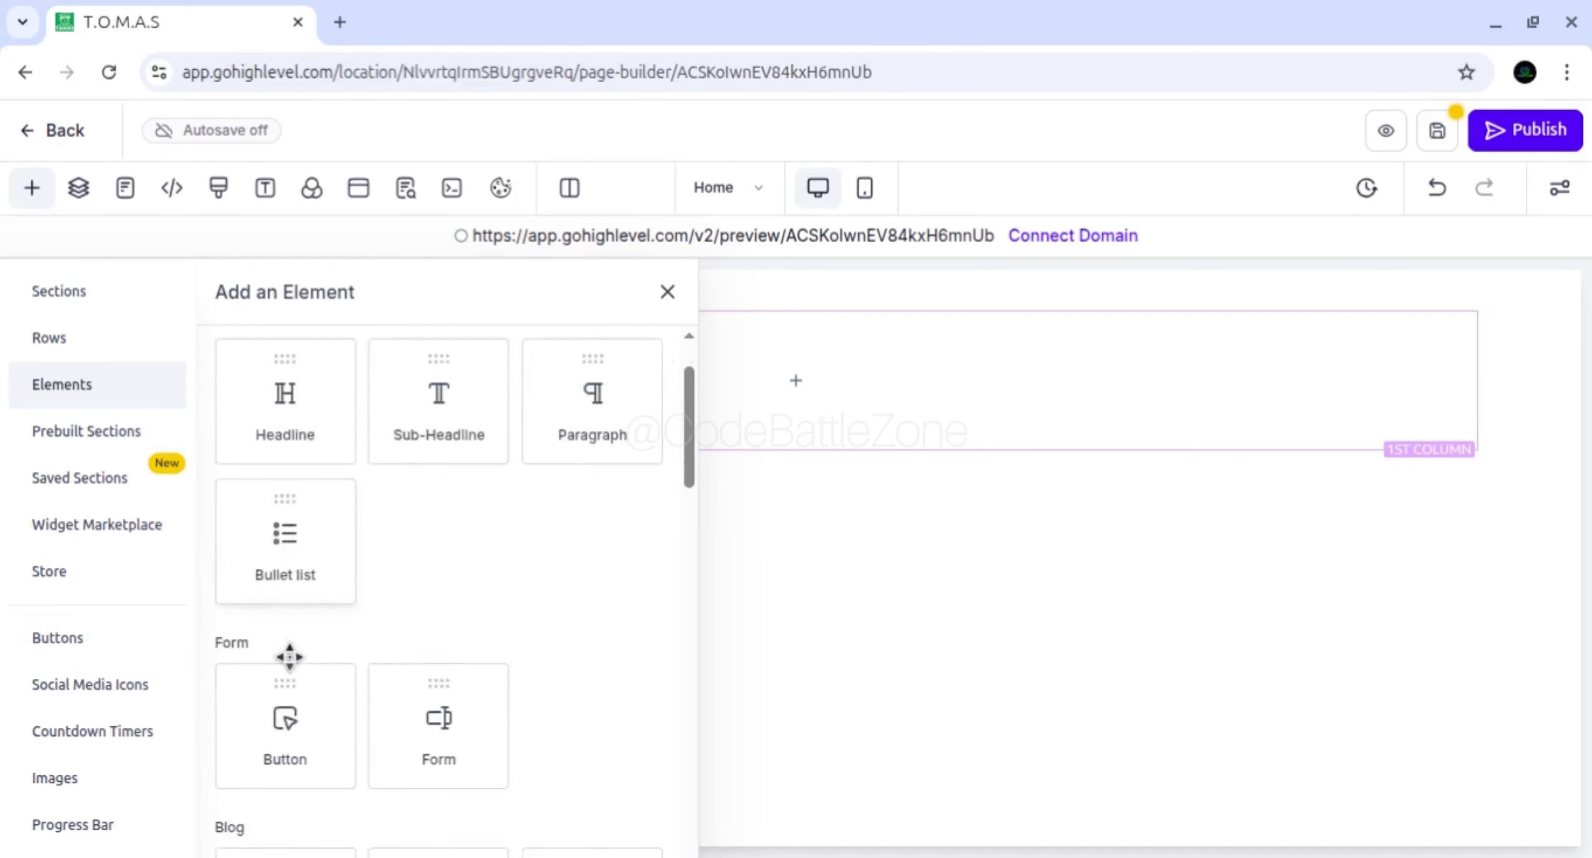
scroll(368, 718, "up", 8)
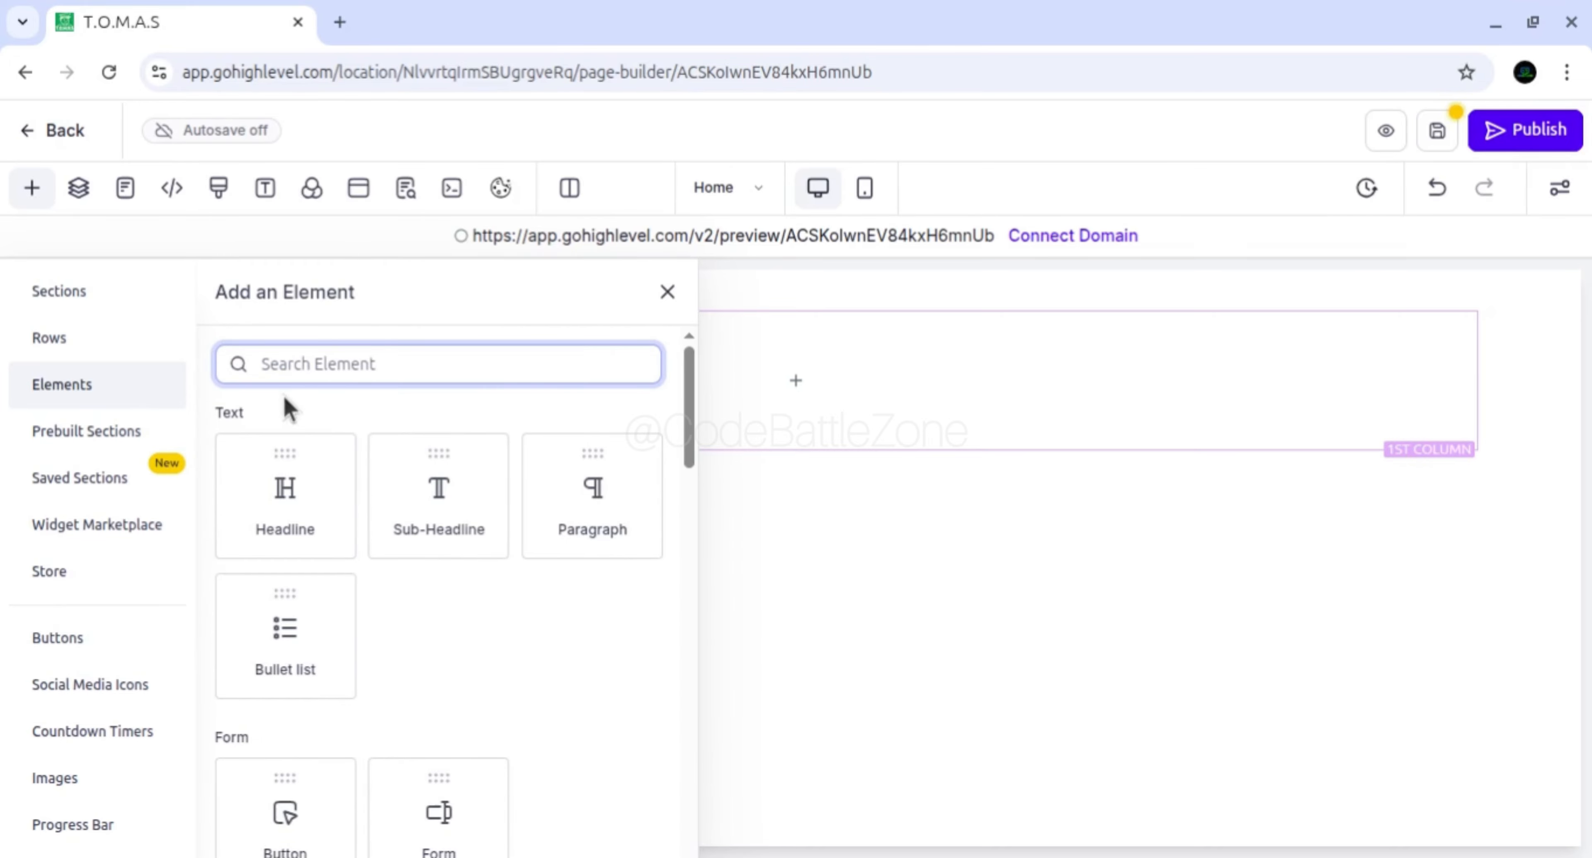
type("menu")
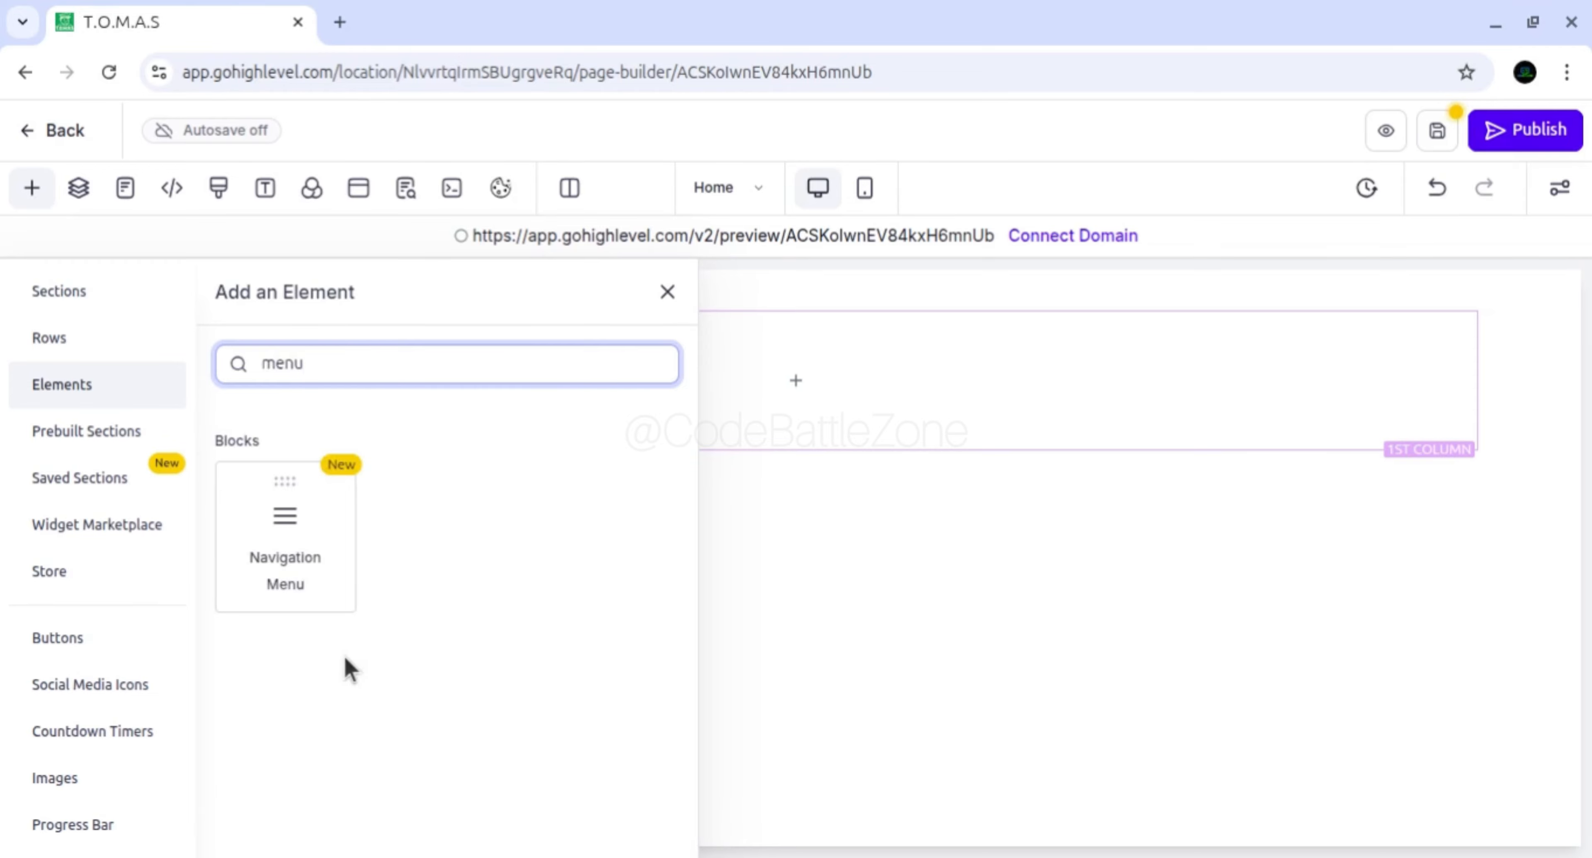
left_click_drag(335, 586, 704, 415)
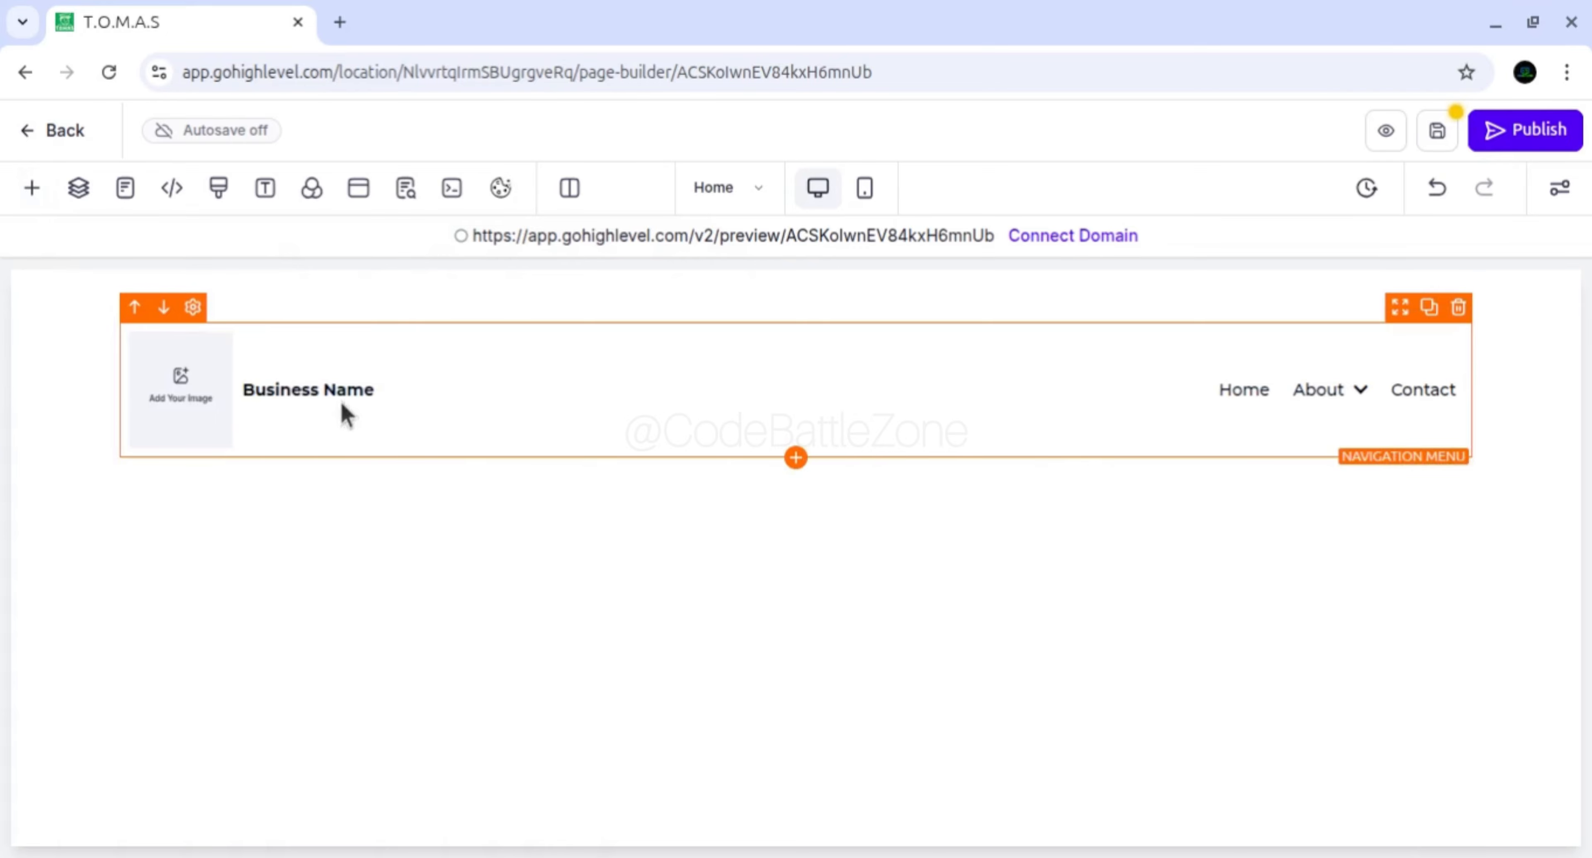
left_click(888, 356)
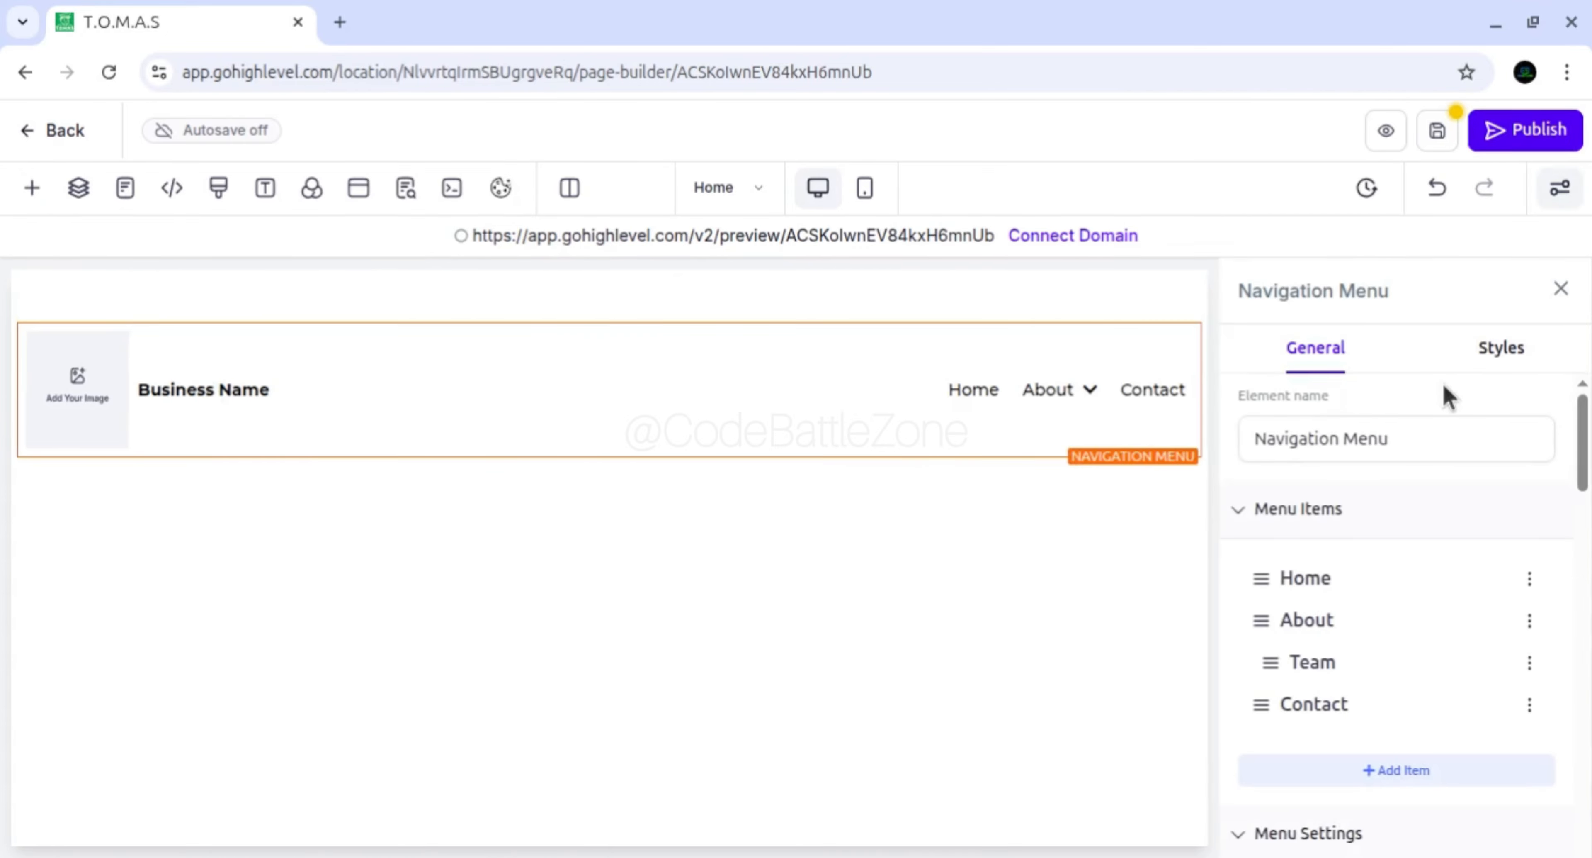
Try the Team item at the menu's top level, then nest it back under About
left_click_drag(1586, 435, 1584, 488)
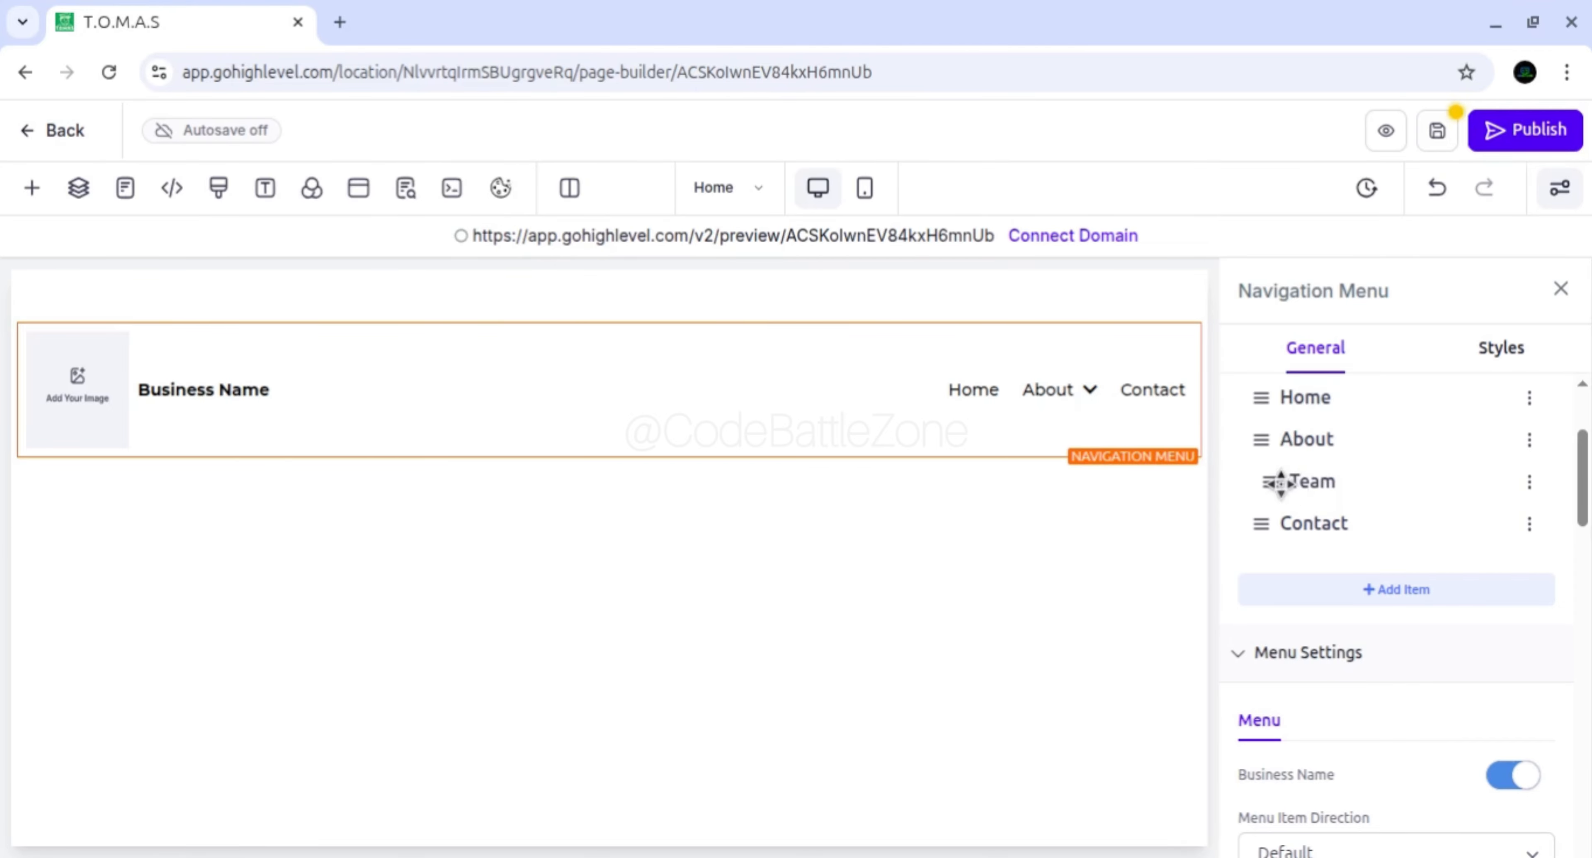
mouse_move(1280, 482)
left_mouse_down()
mouse_move(1238, 473)
mouse_move(1251, 487)
left_mouse_up()
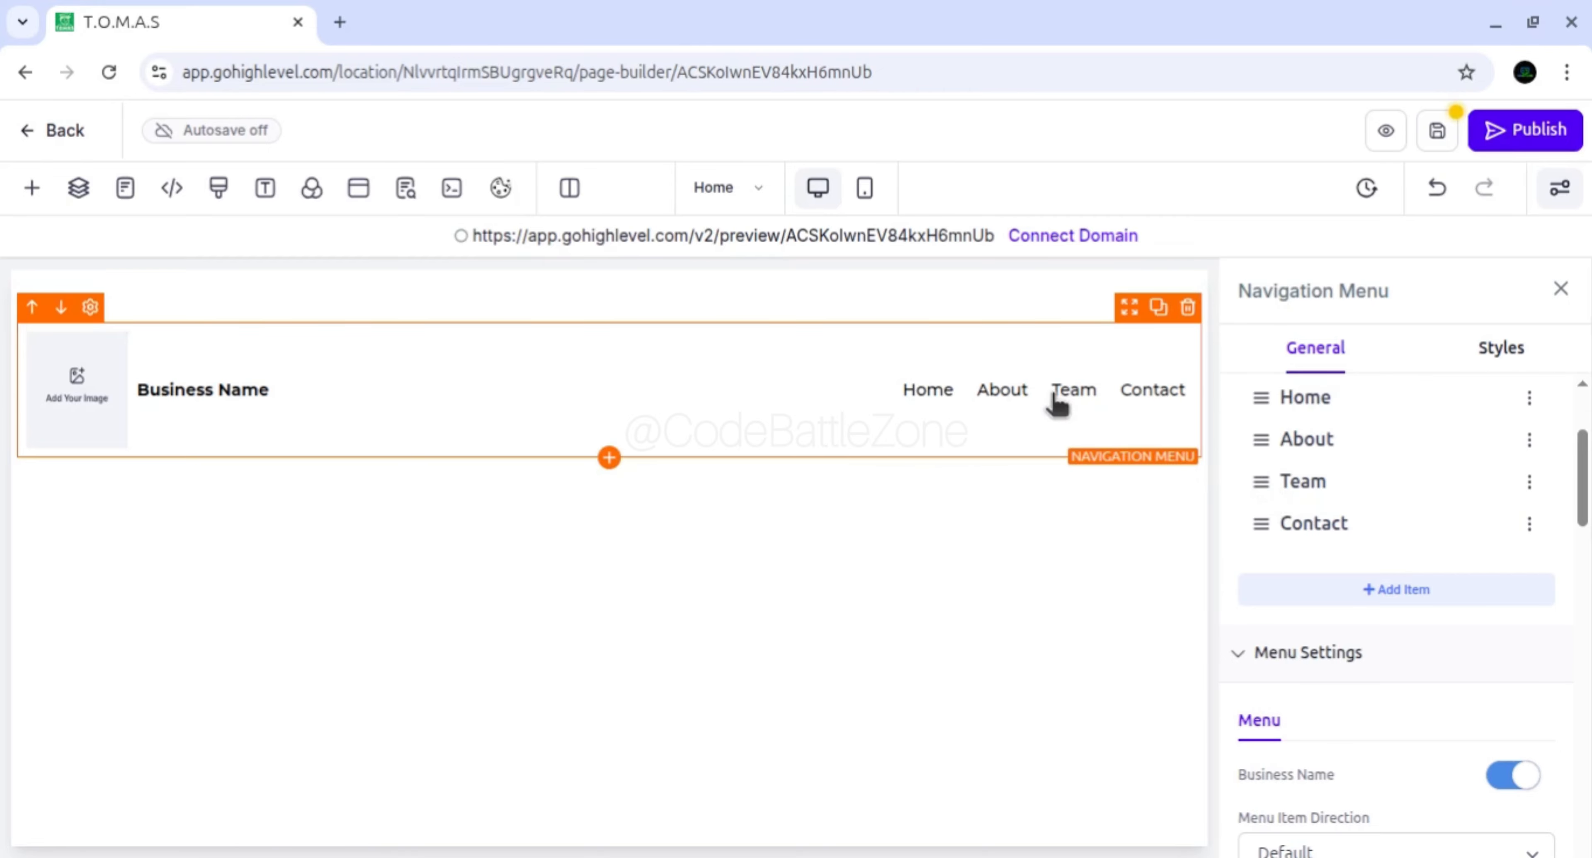
left_click_drag(1261, 482, 1312, 479)
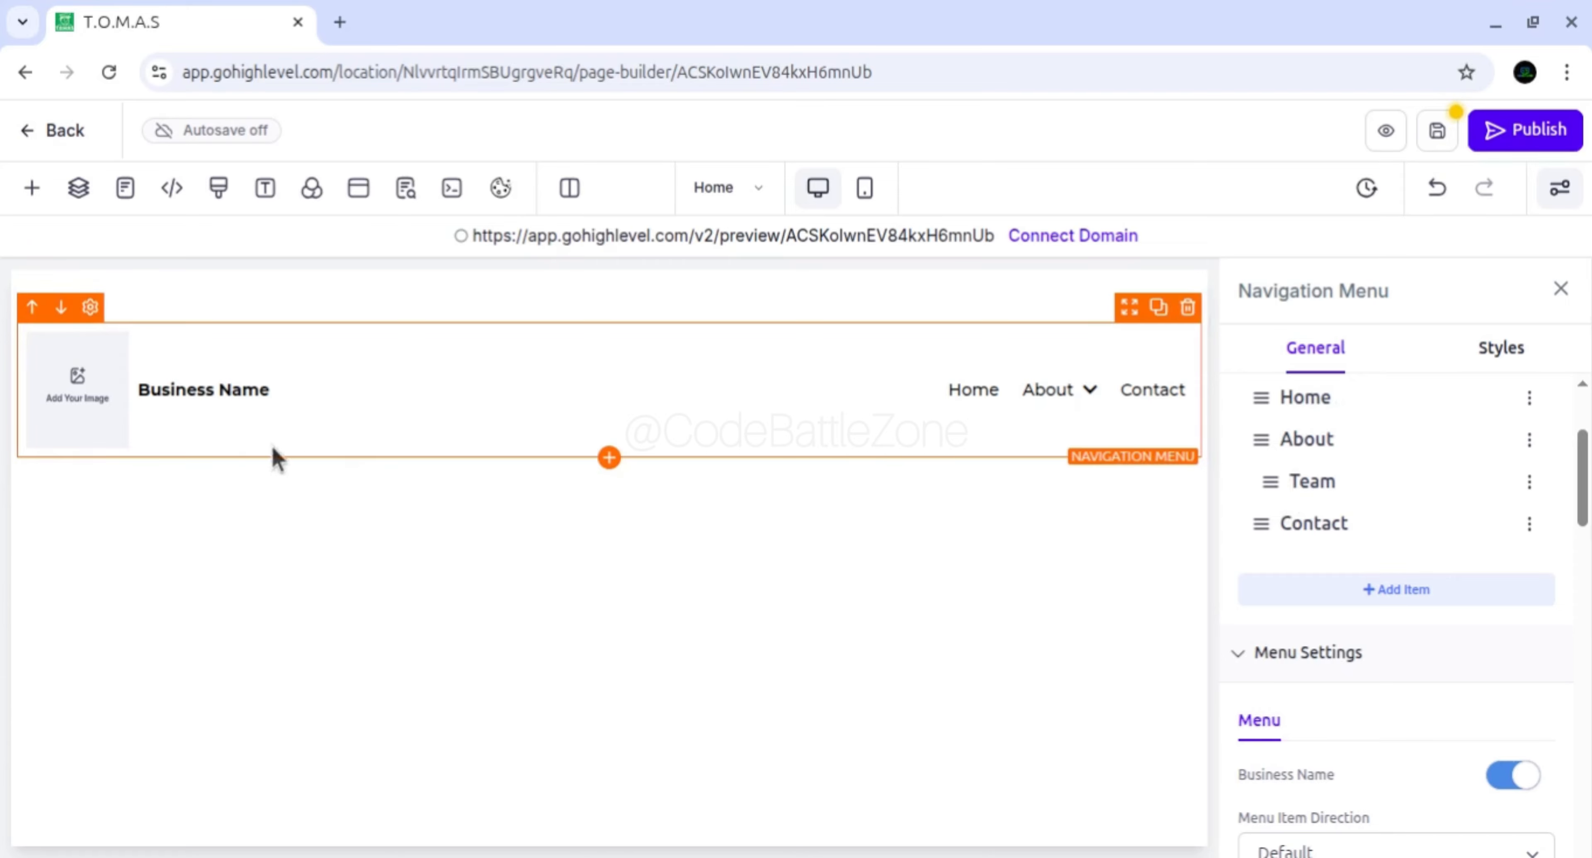
Clear the Business Name text from the header and add a new standard item to the navigation menu
double_click(207, 393)
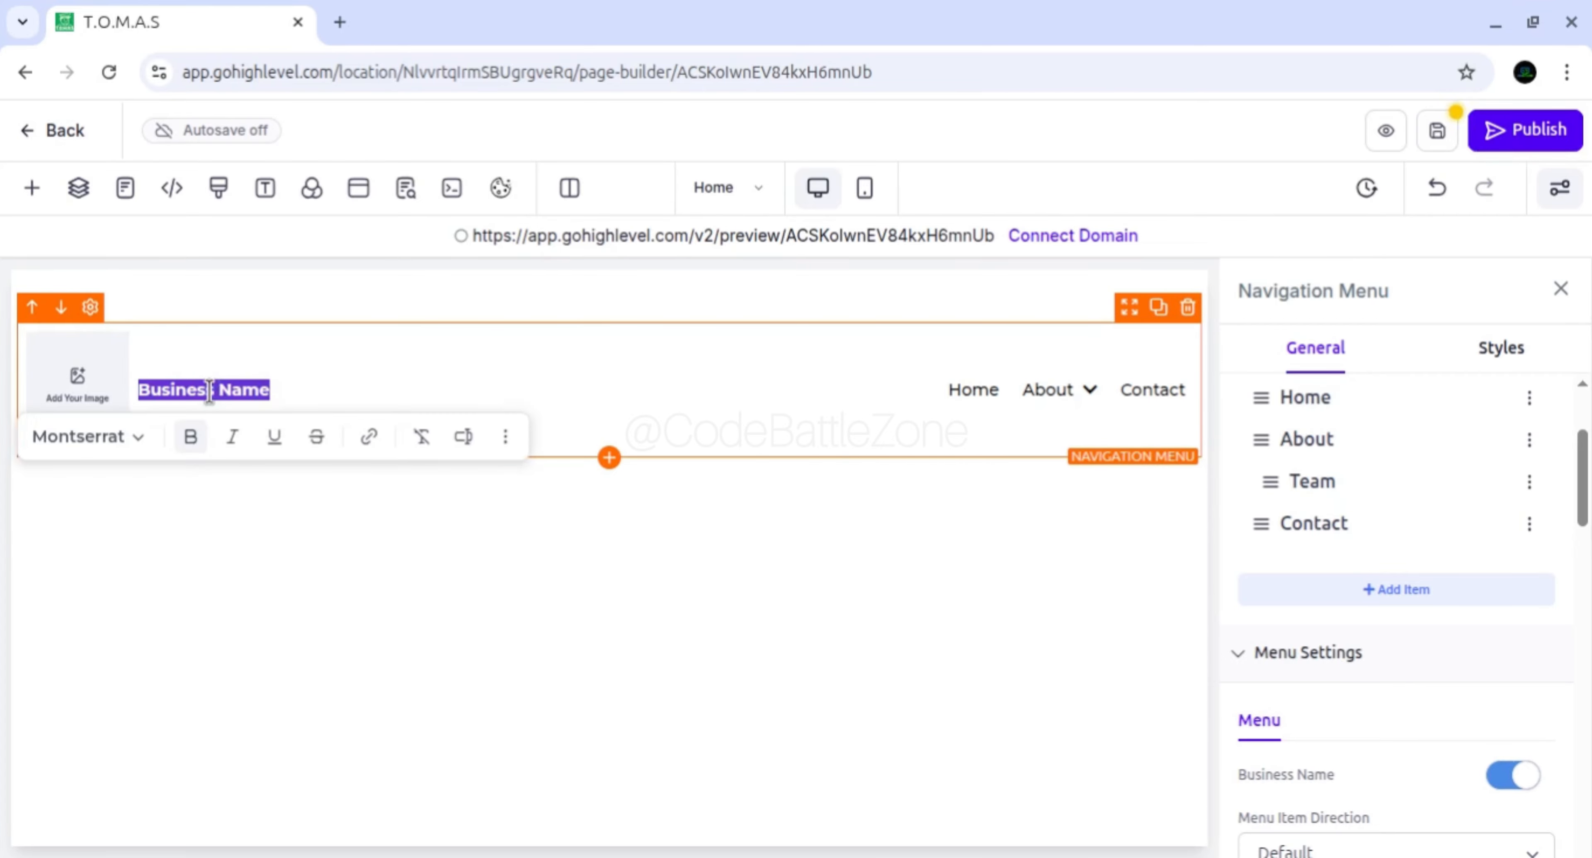
key("BackSpace")
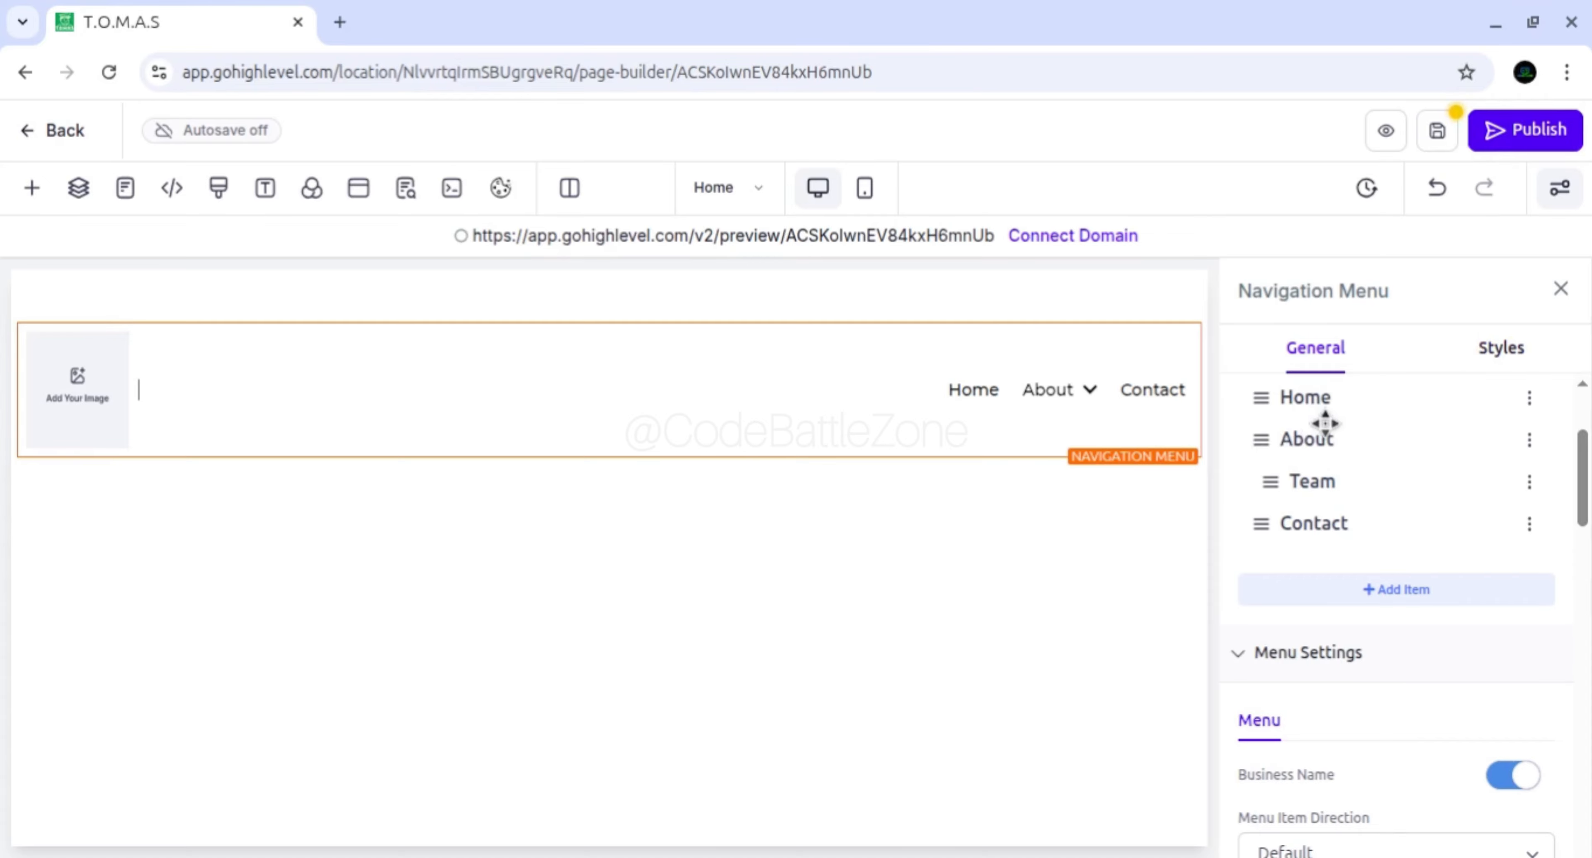
left_click(1355, 597)
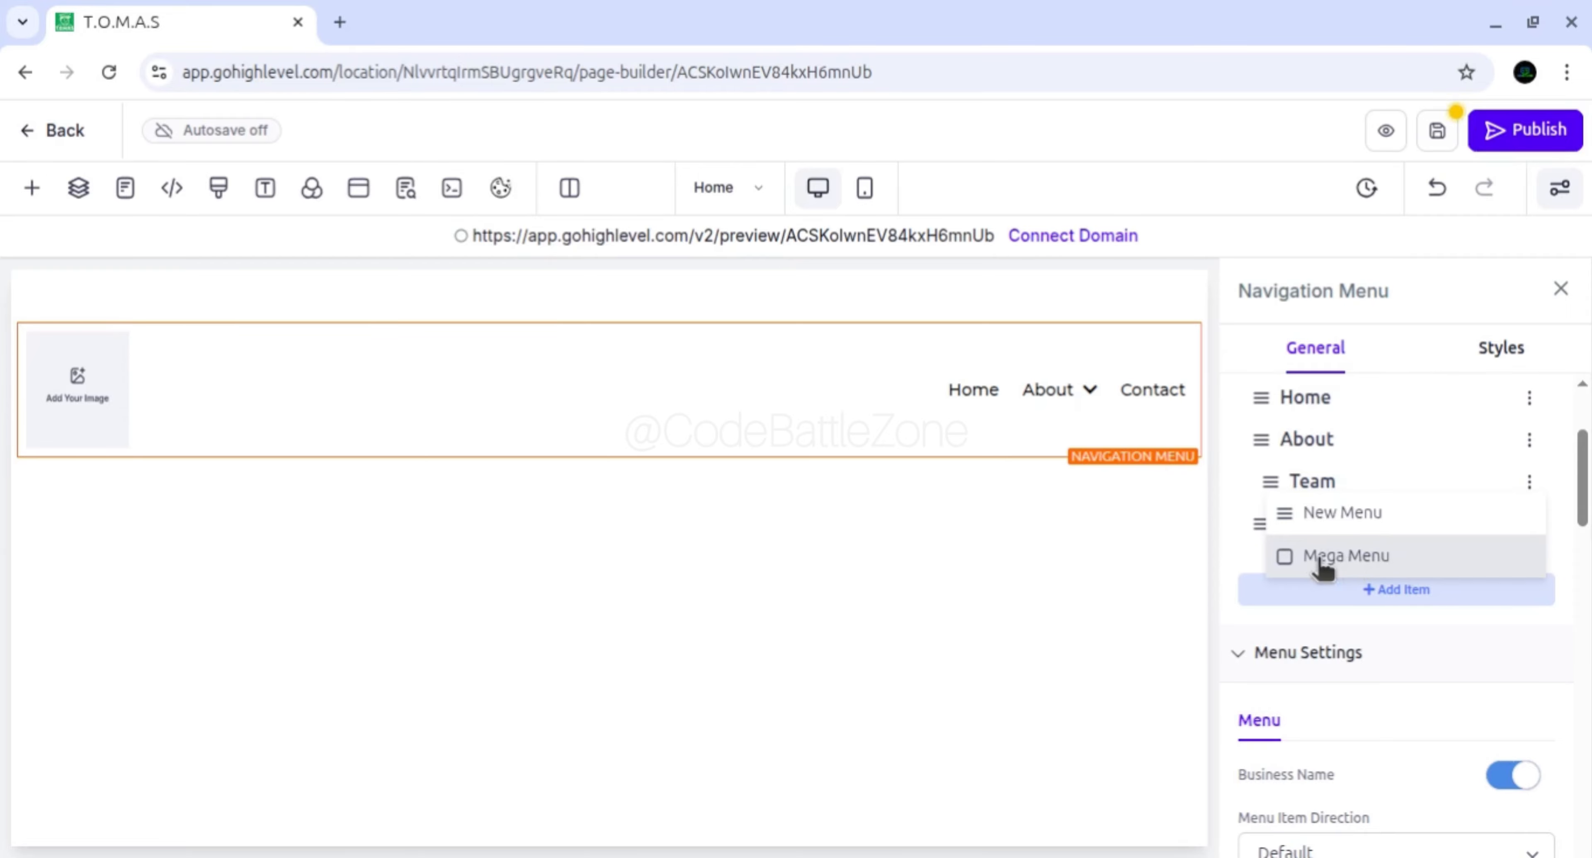
left_click(1319, 516)
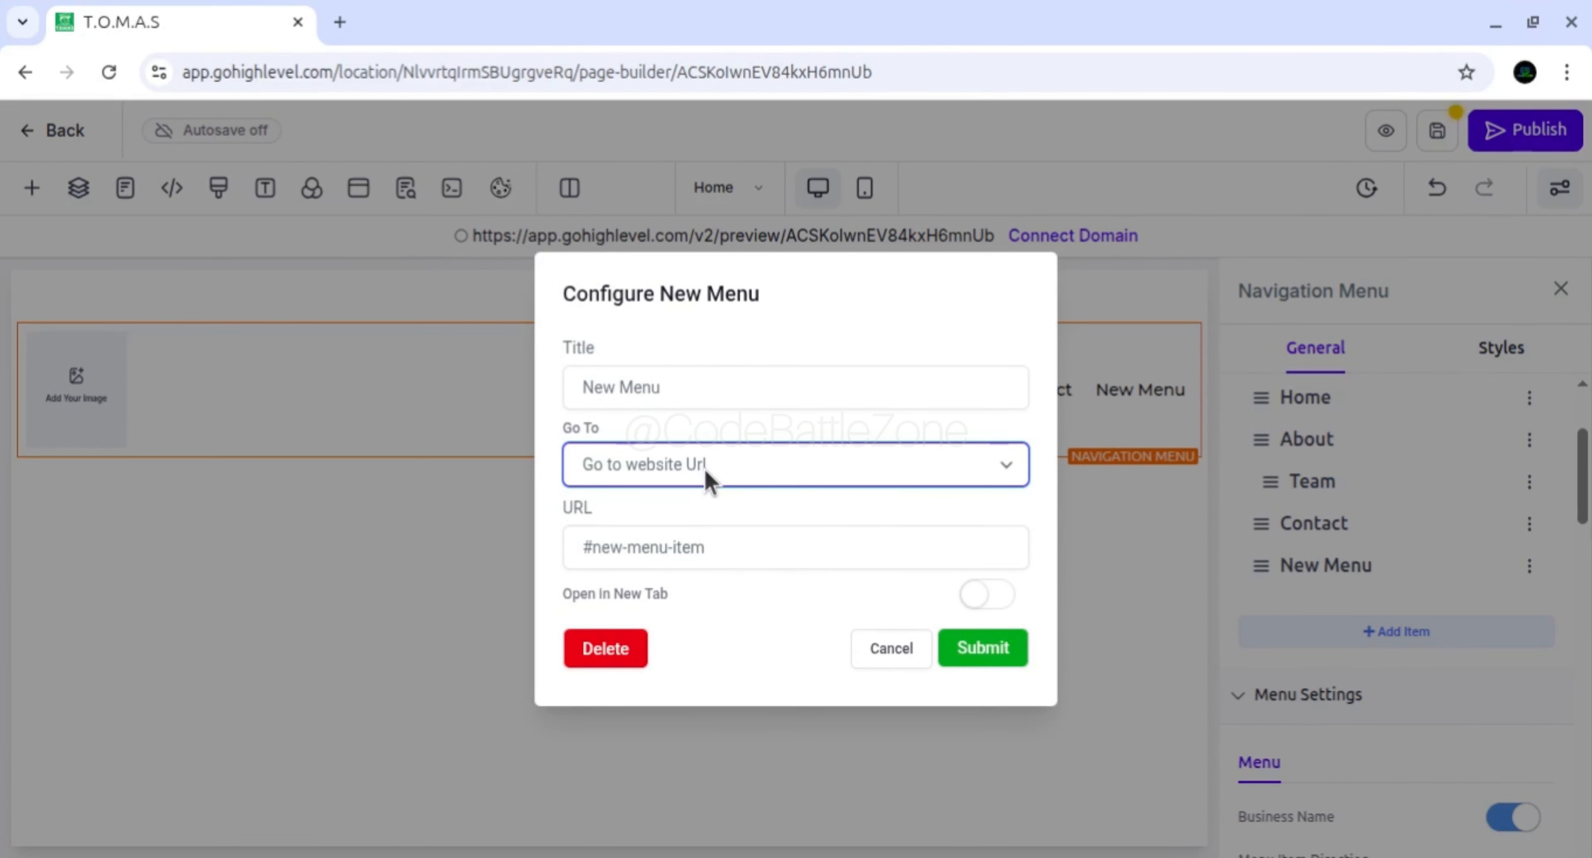
Title the new menu item "Services" and set its URL to "#"
left_click(664, 393)
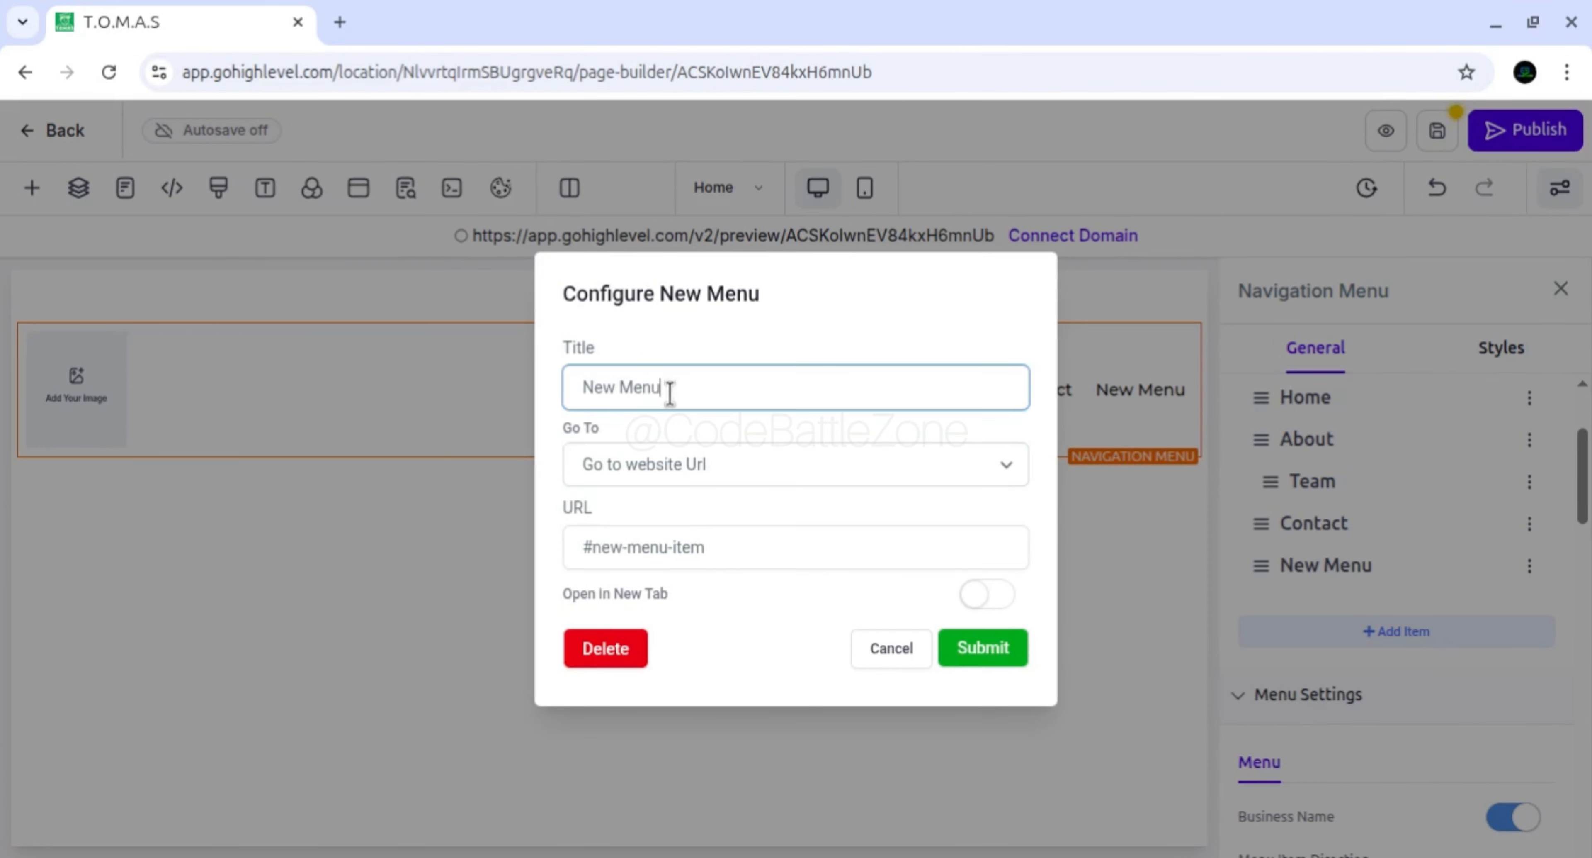
double_click(672, 392)
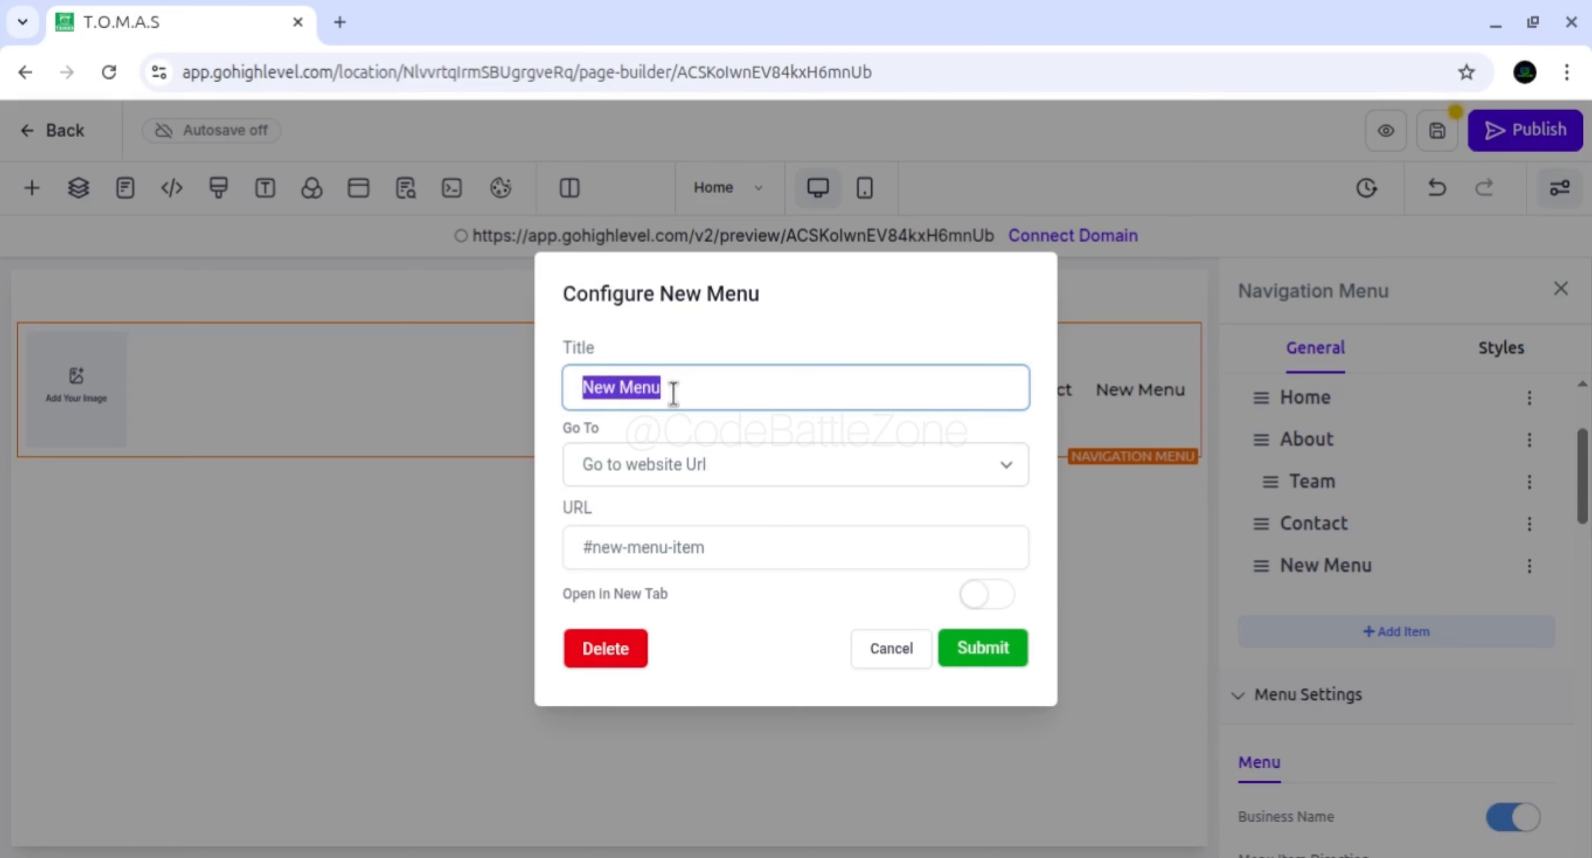
type("Se")
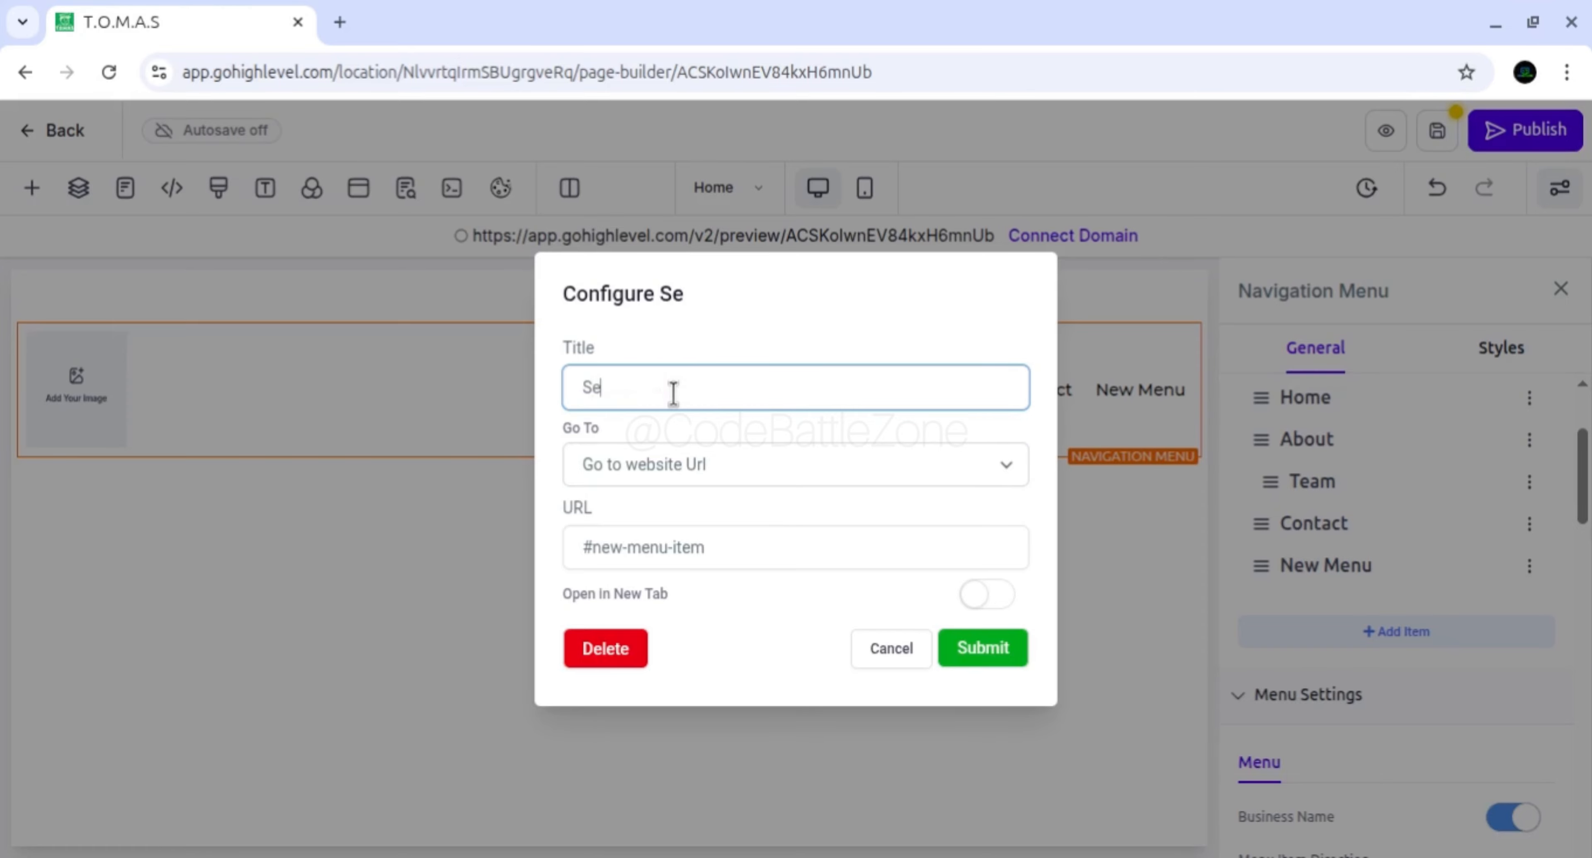
type("rvices")
left_click(710, 549)
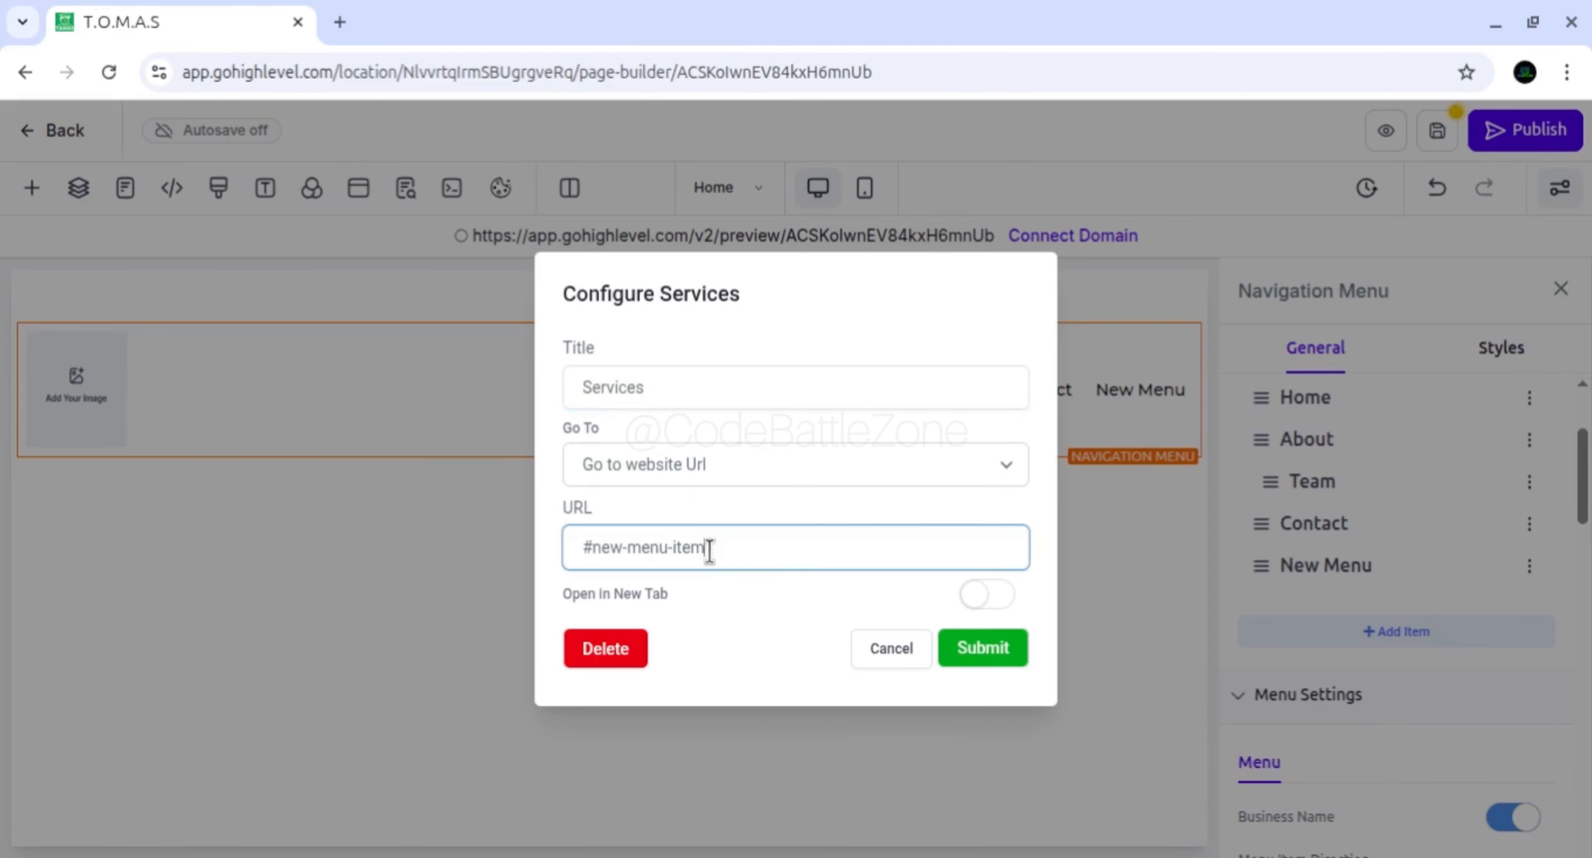
triple_click(709, 550)
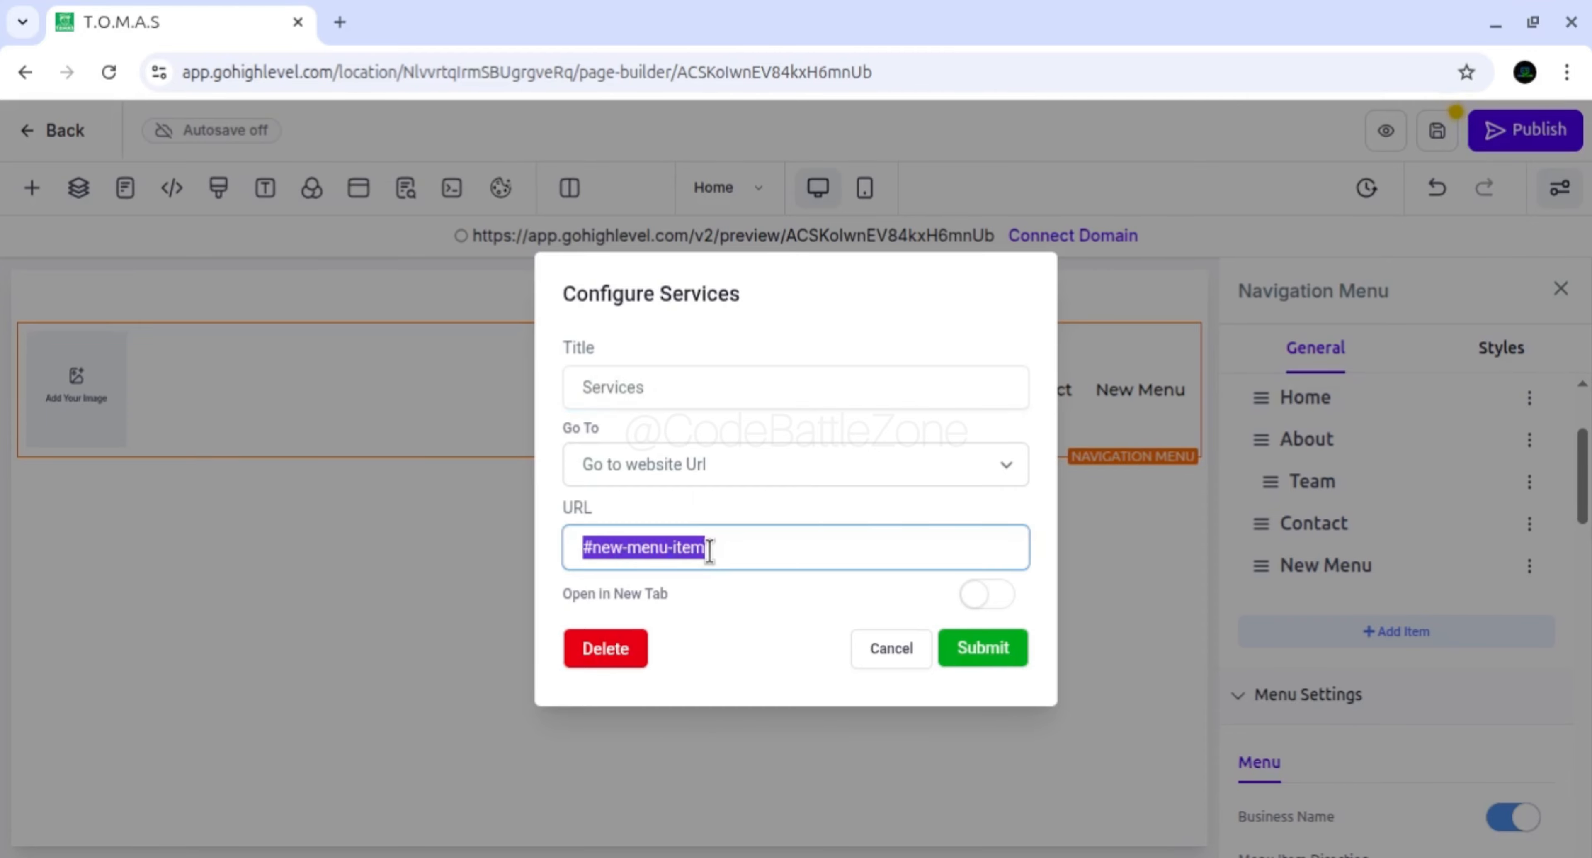
type("#")
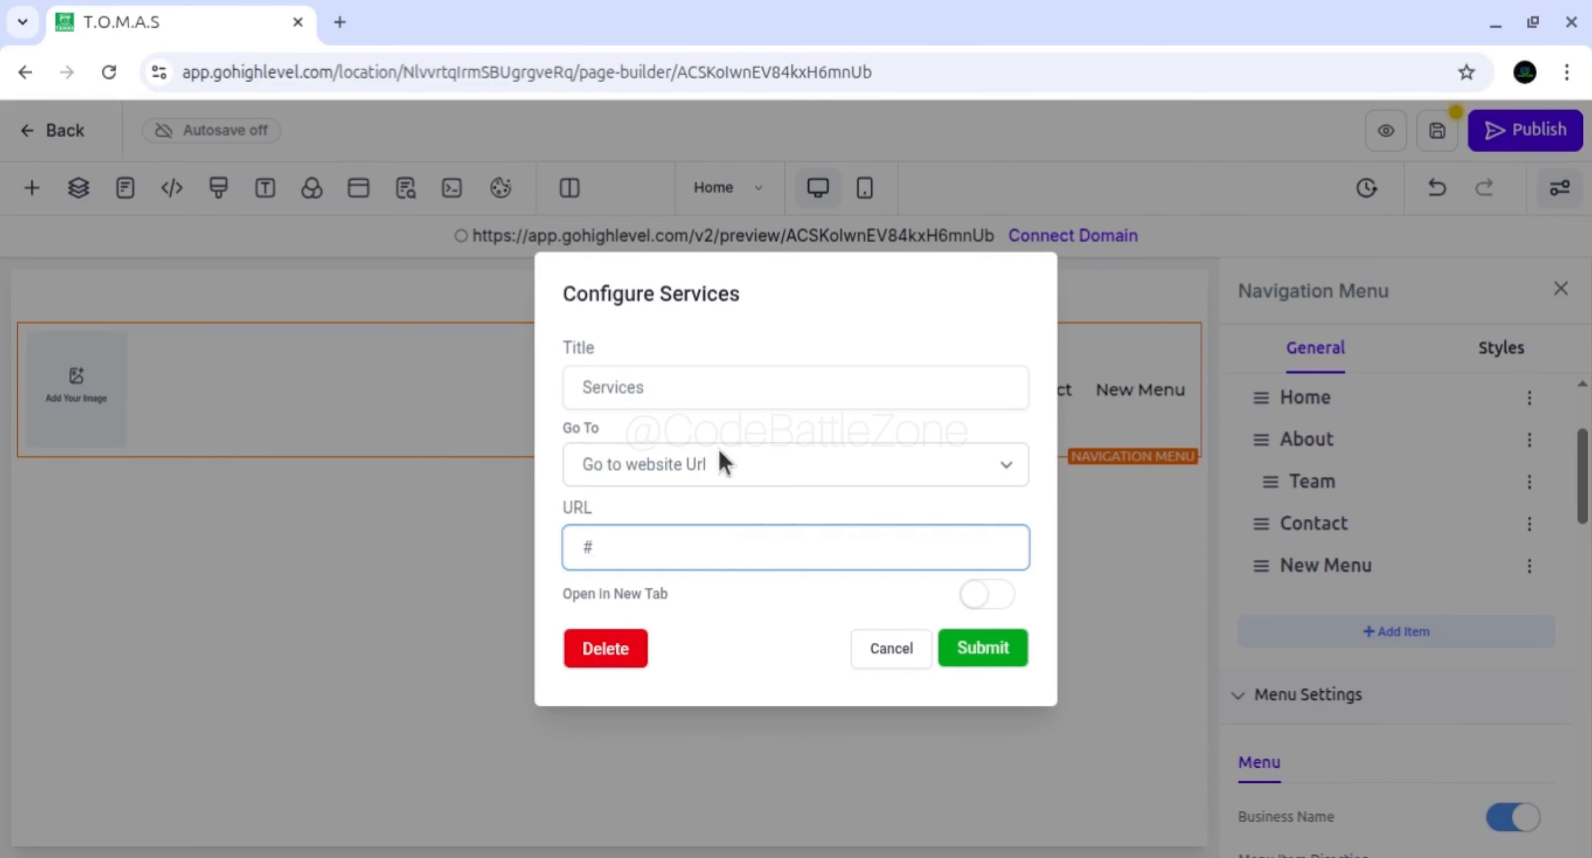
Try linking the Services item to the Home page, then switch it back to a website URL
left_click(718, 463)
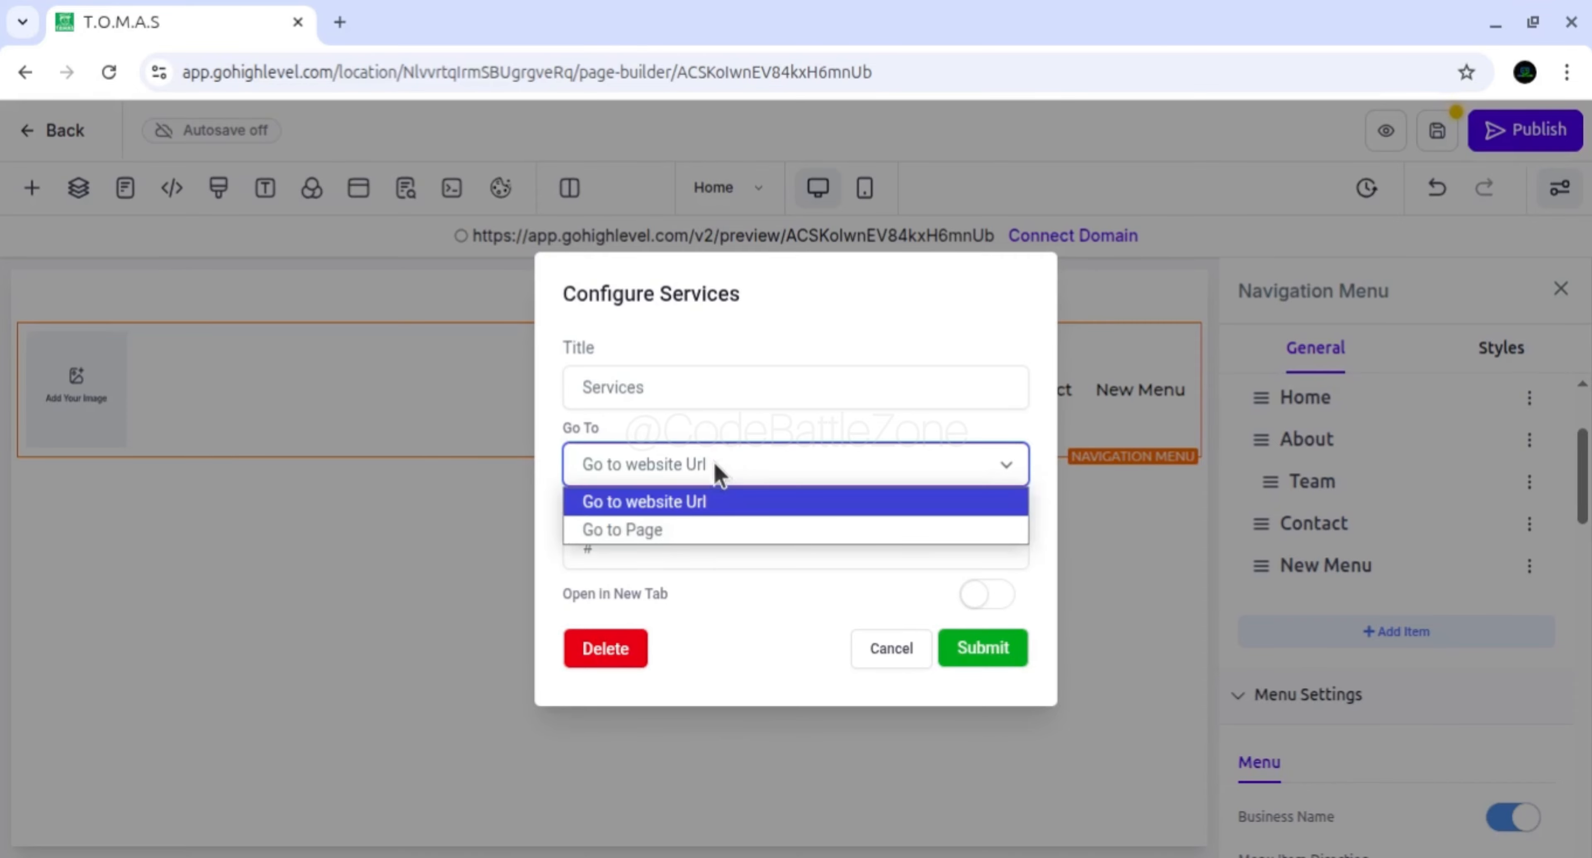
left_click(646, 533)
left_click(725, 539)
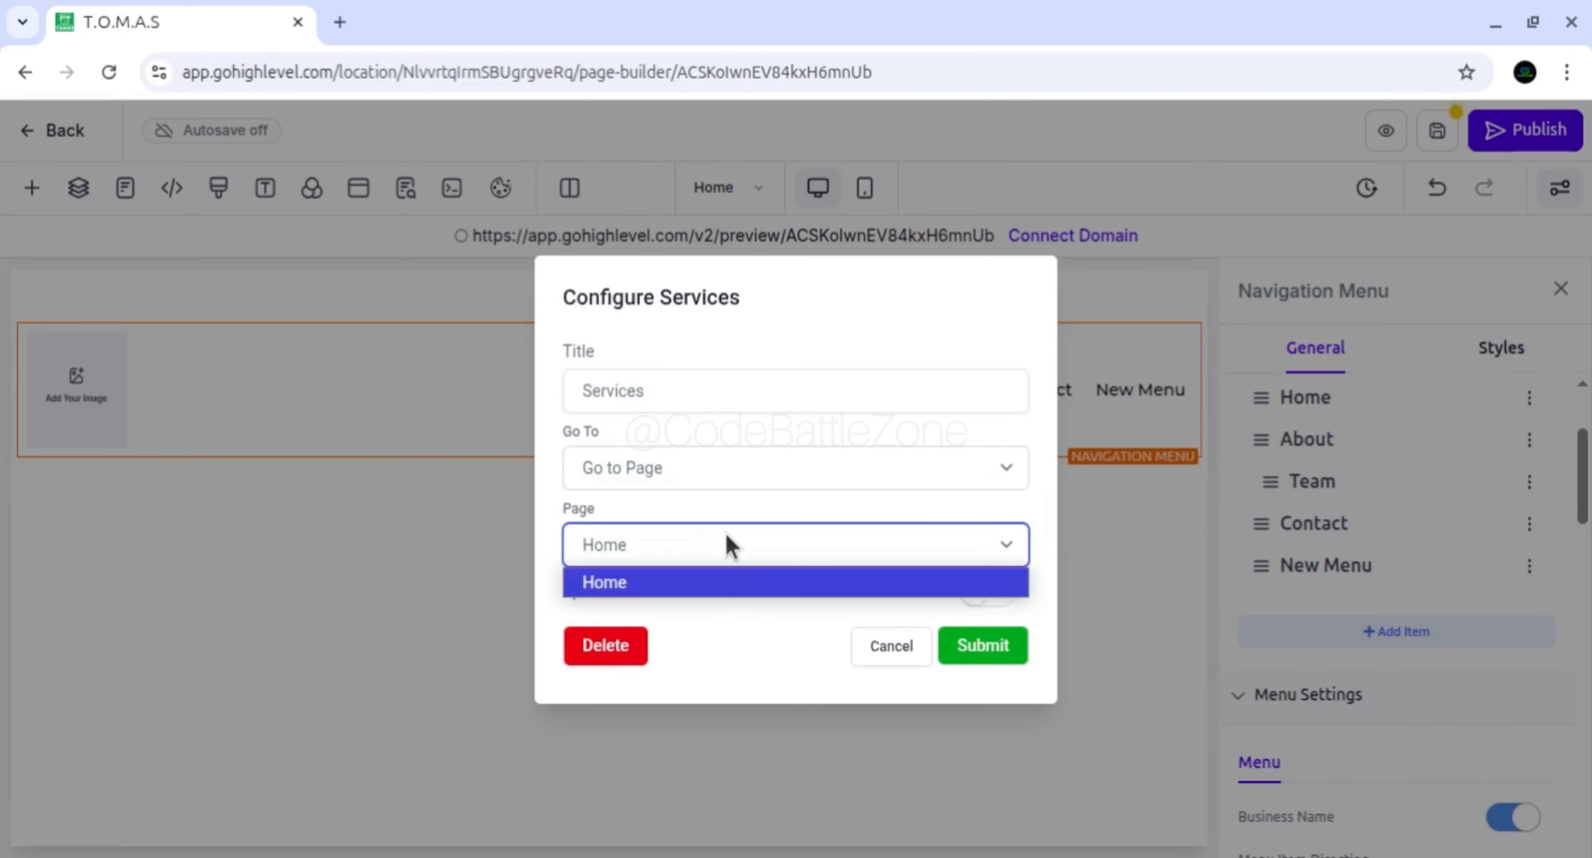
left_click(714, 557)
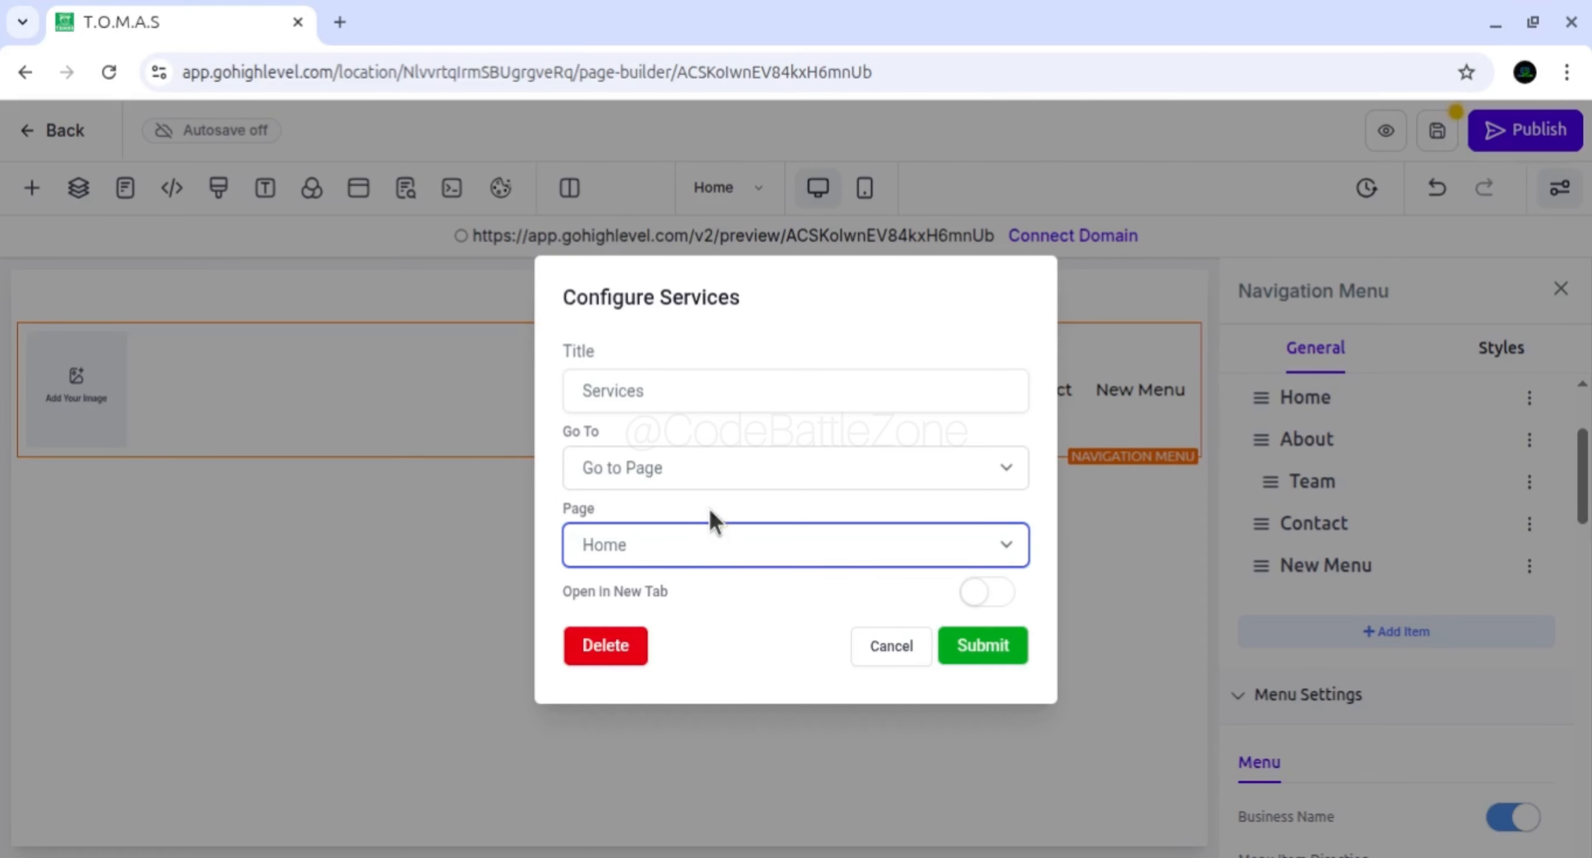
left_click(717, 478)
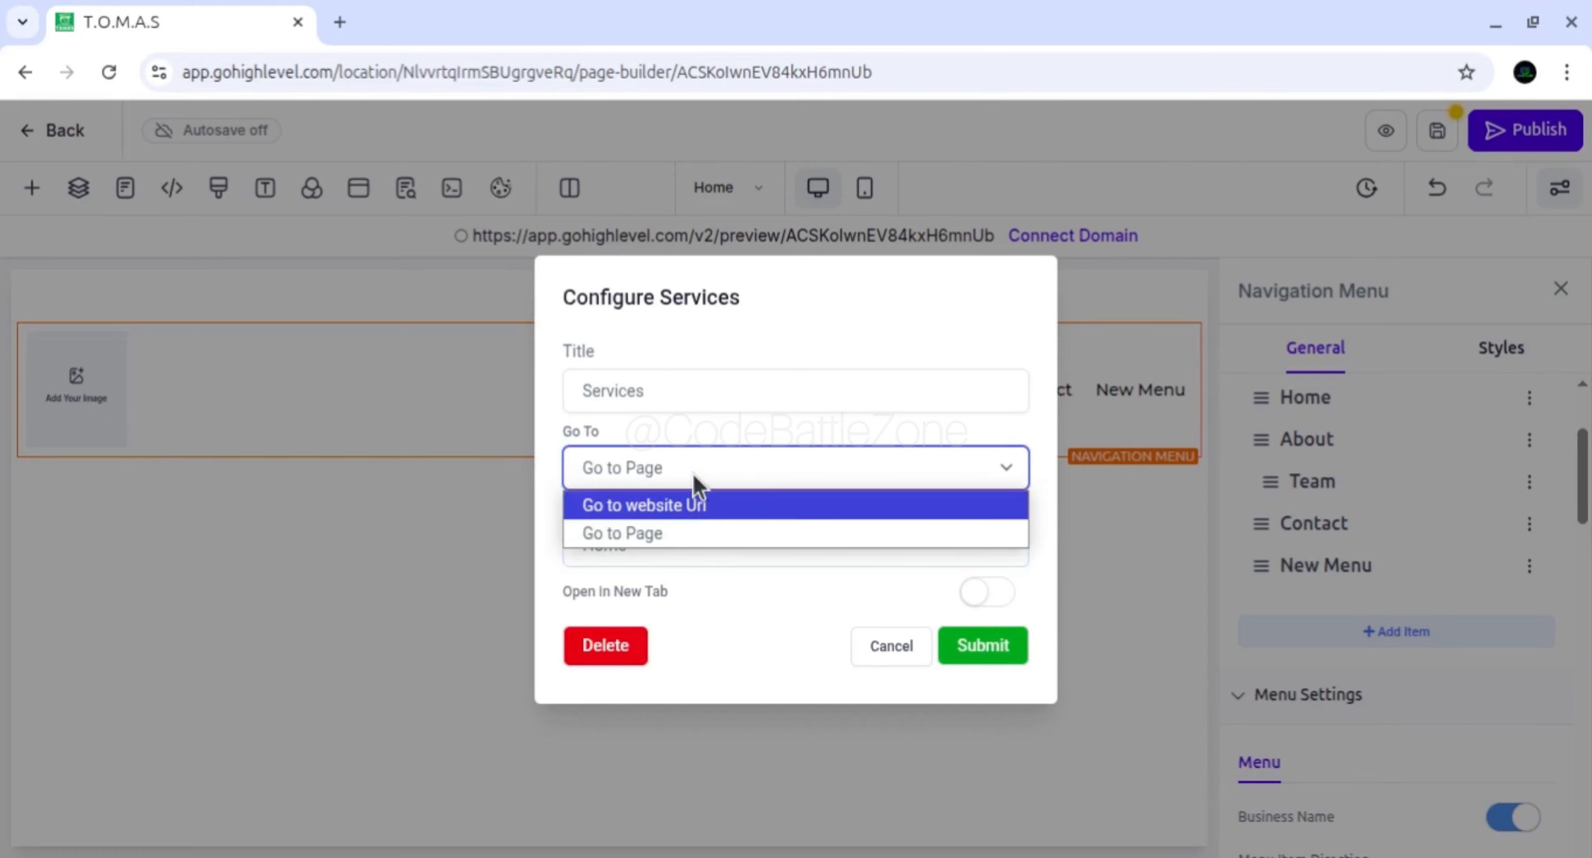
left_click(689, 479)
left_click(686, 479)
left_click(683, 506)
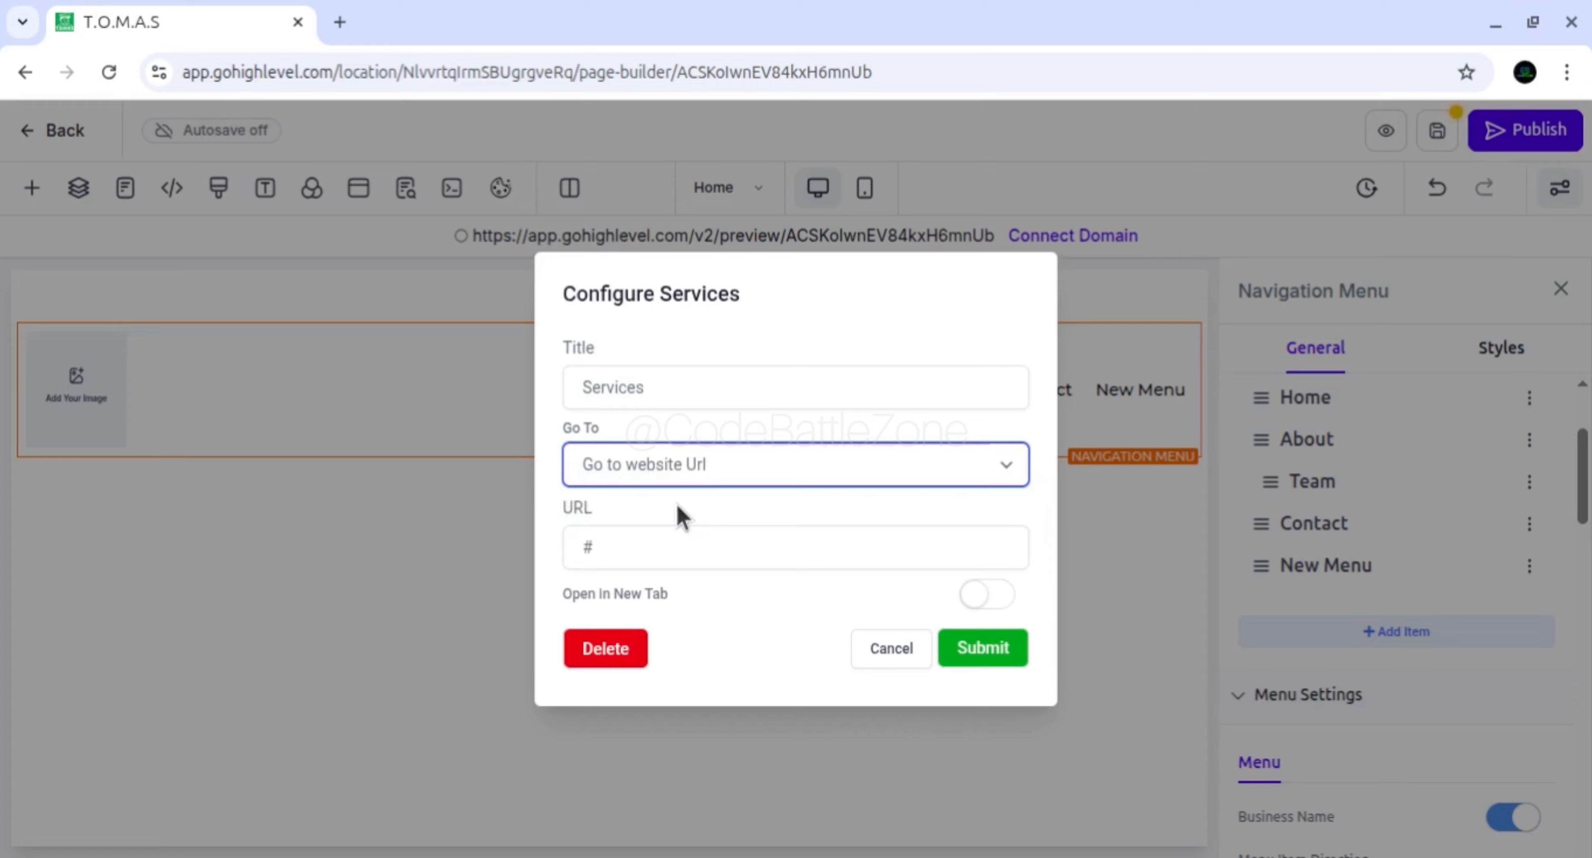
Submit the Services item and move it between About and Contact in the menu order
left_click(647, 541)
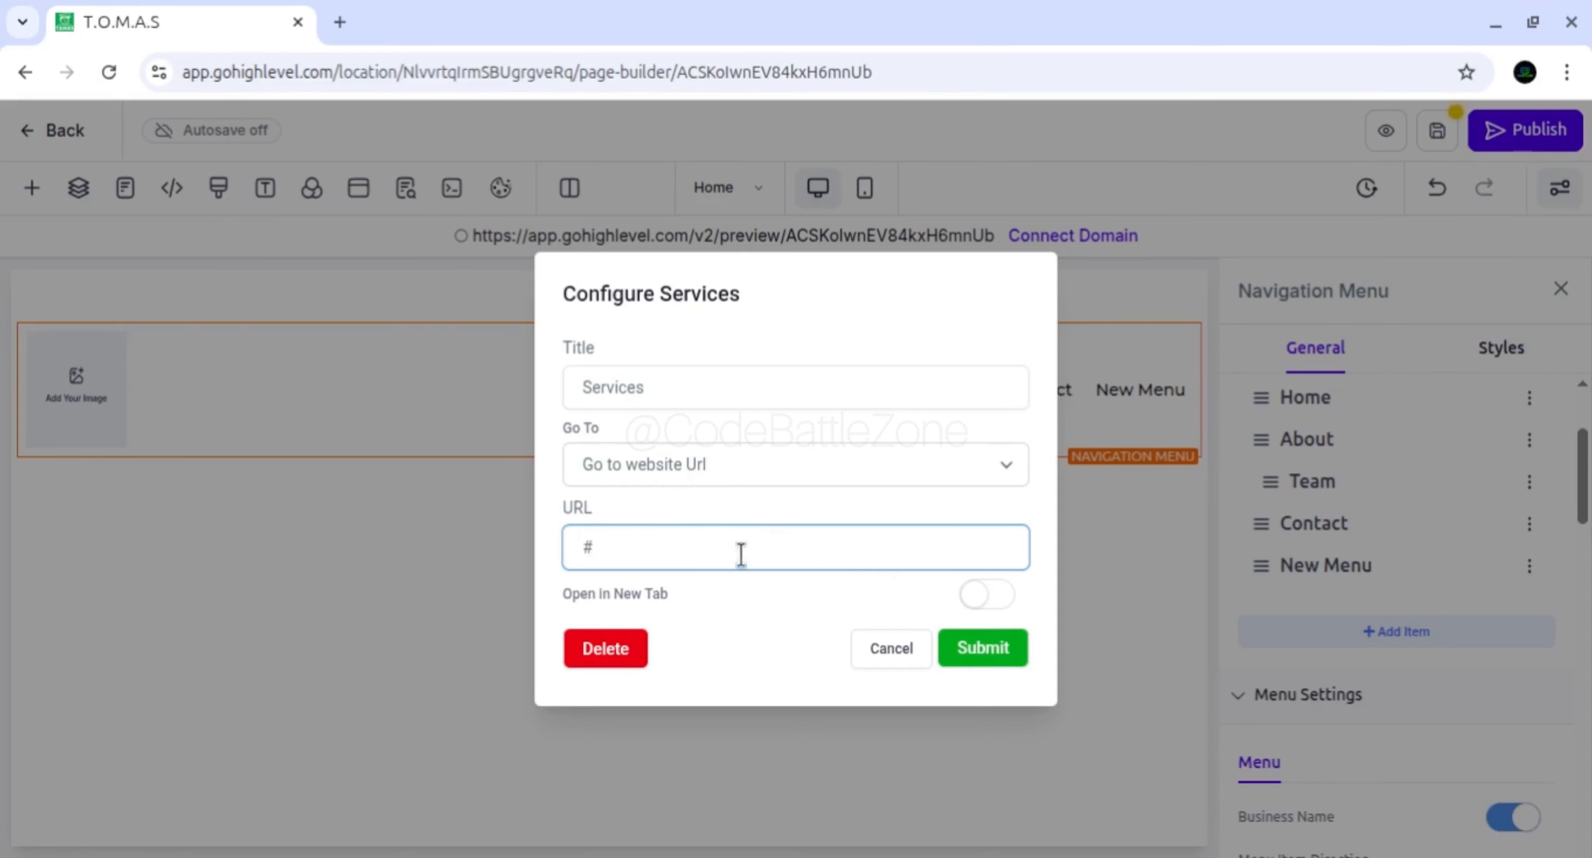
left_click(988, 656)
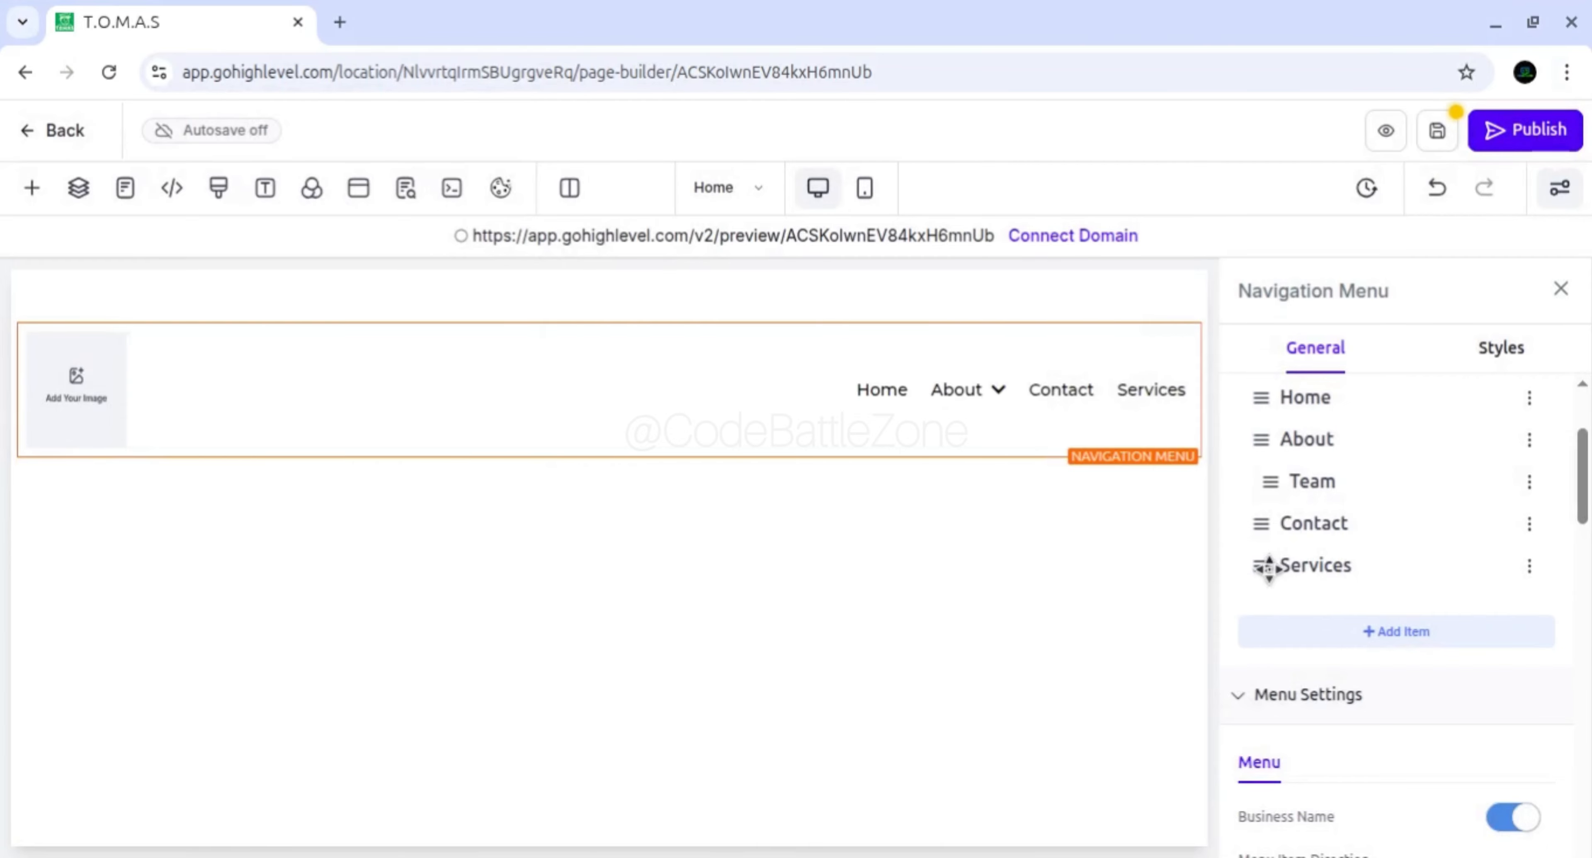
left_click_drag(1268, 563, 1236, 532)
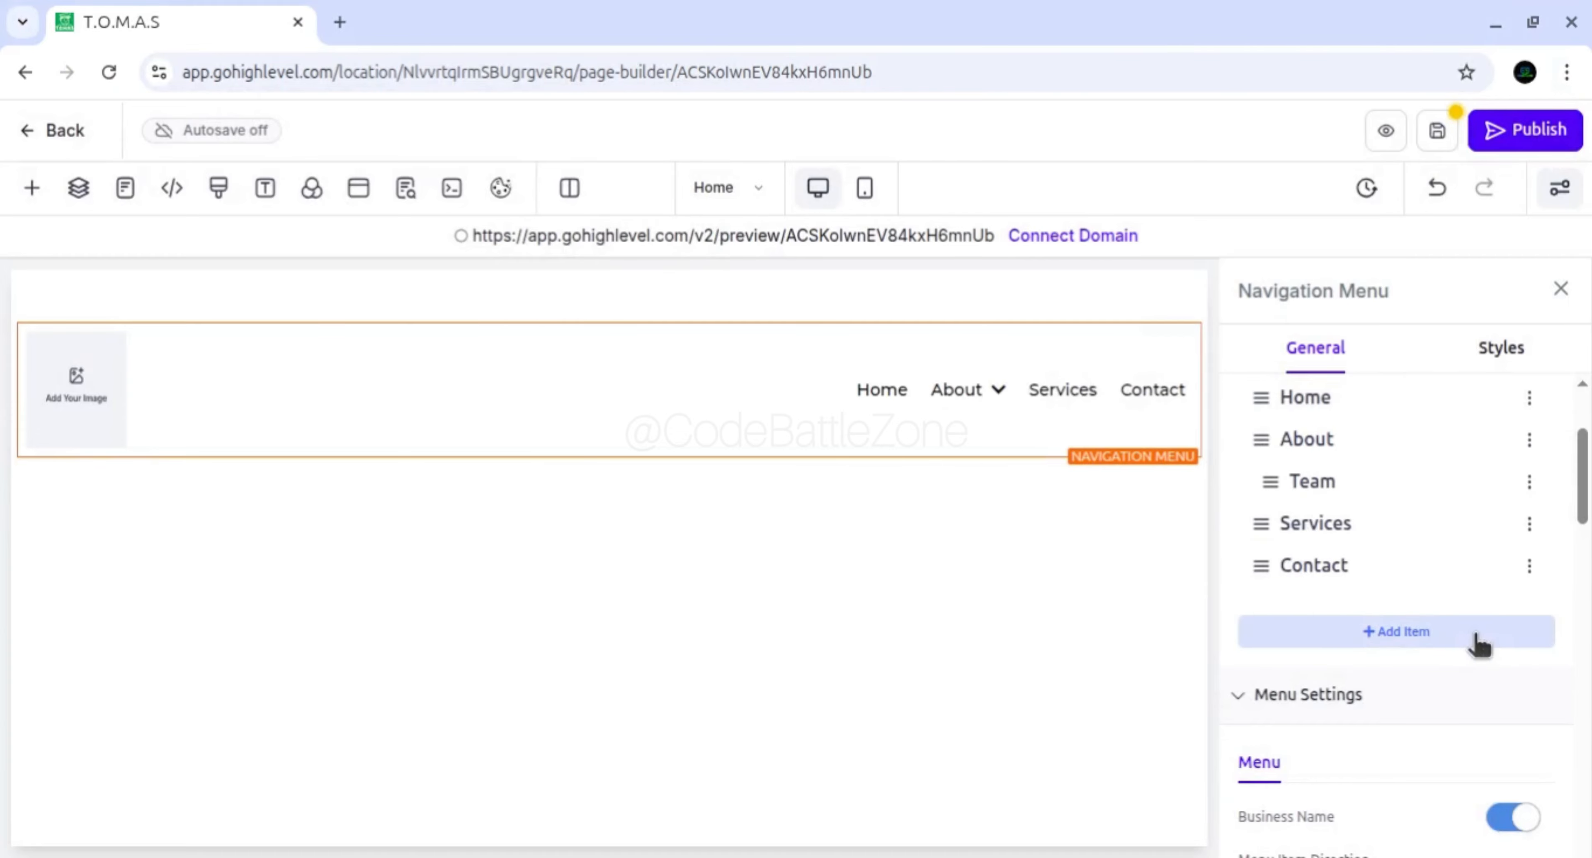
Save the page and close the navigation menu settings
left_click(1438, 131)
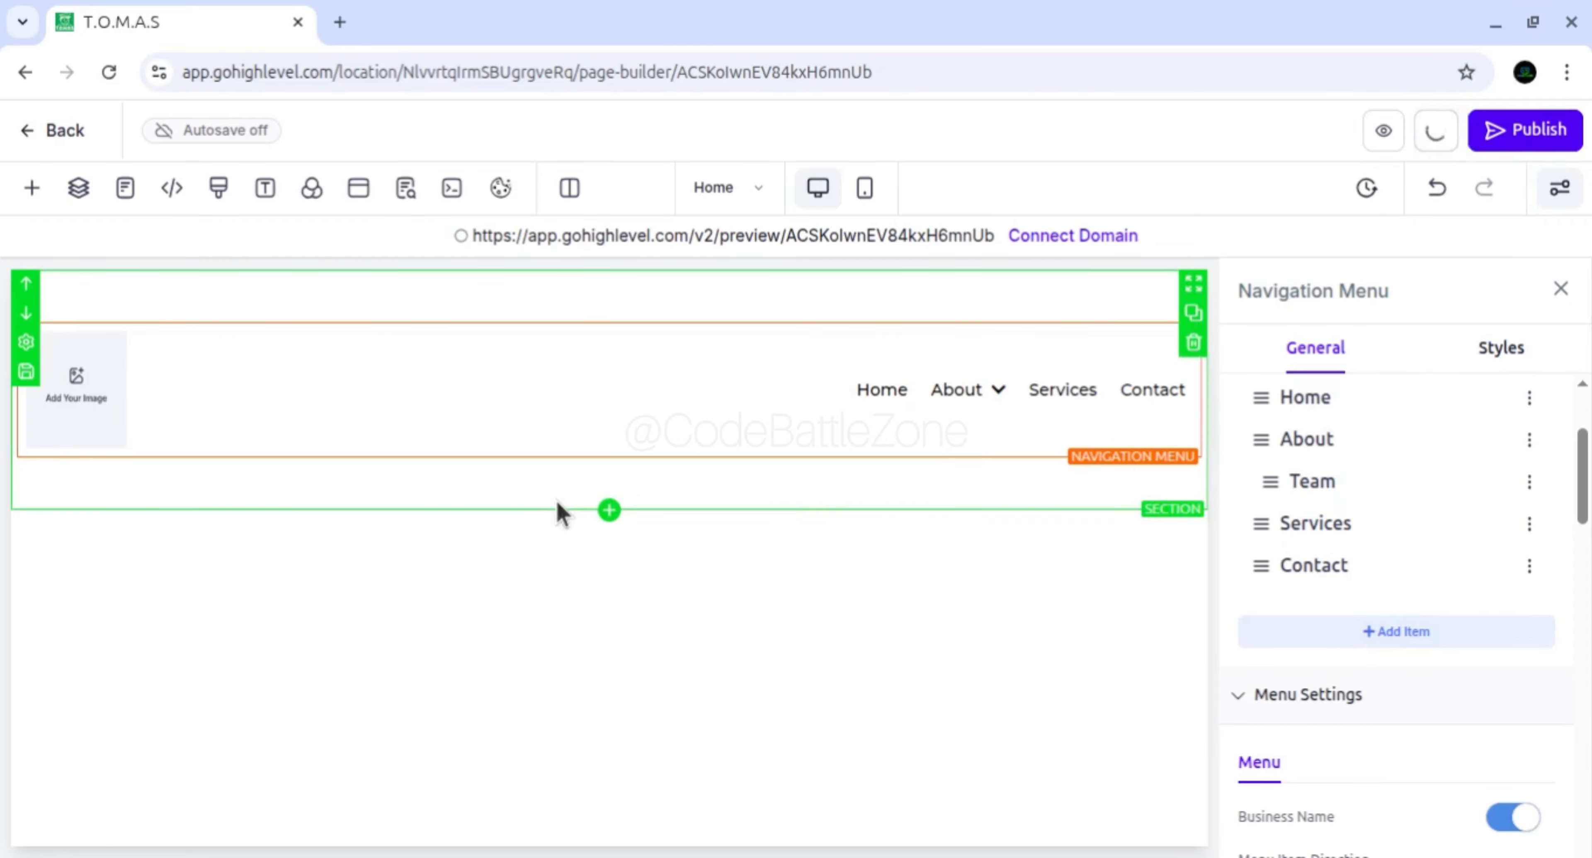
left_click(373, 295)
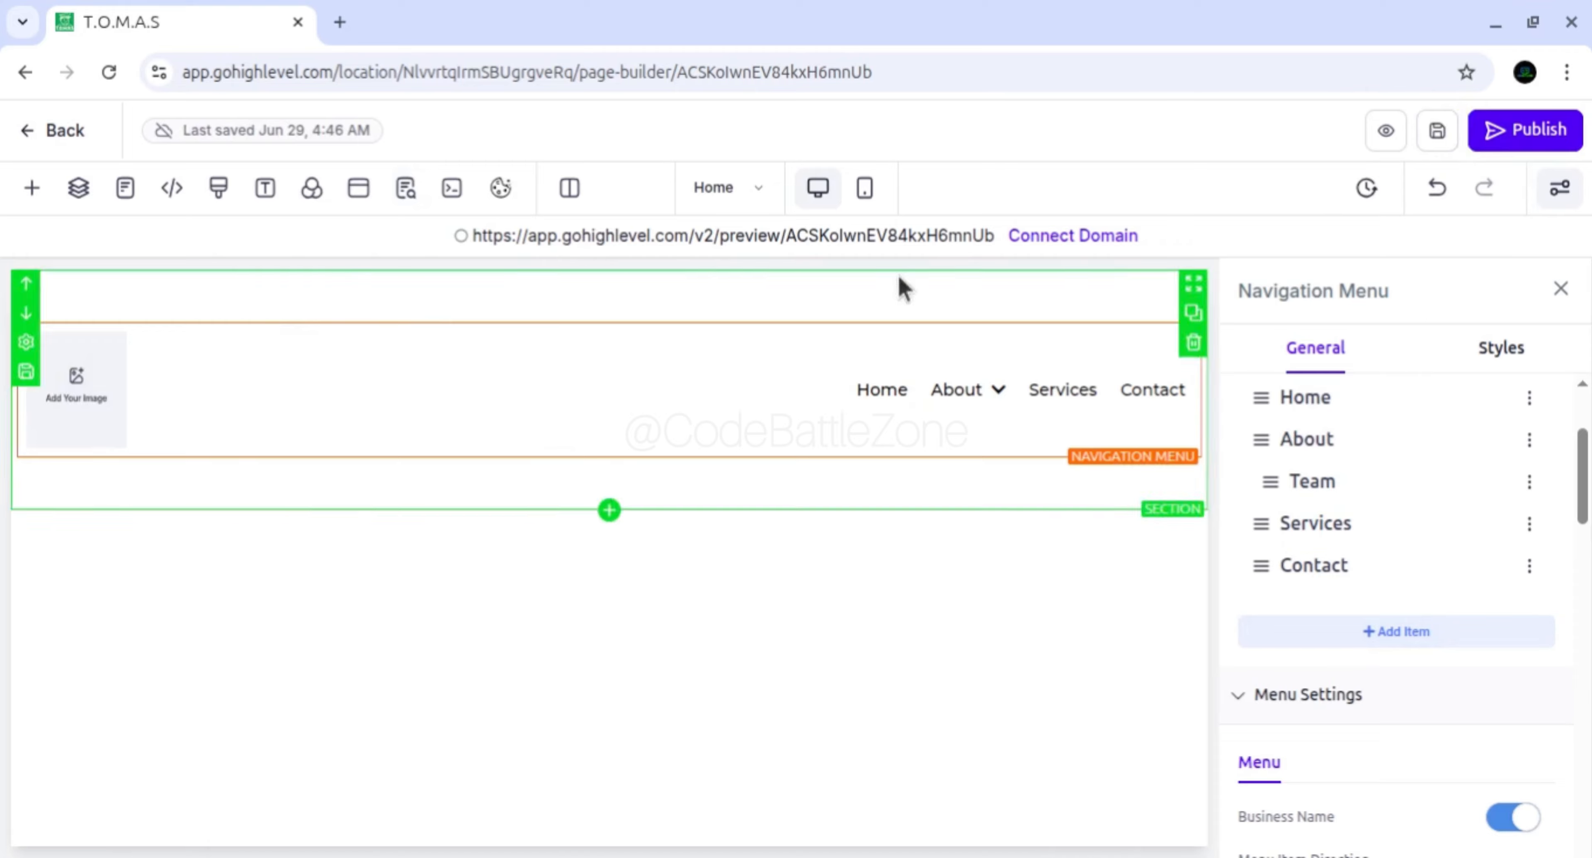
left_click(1560, 289)
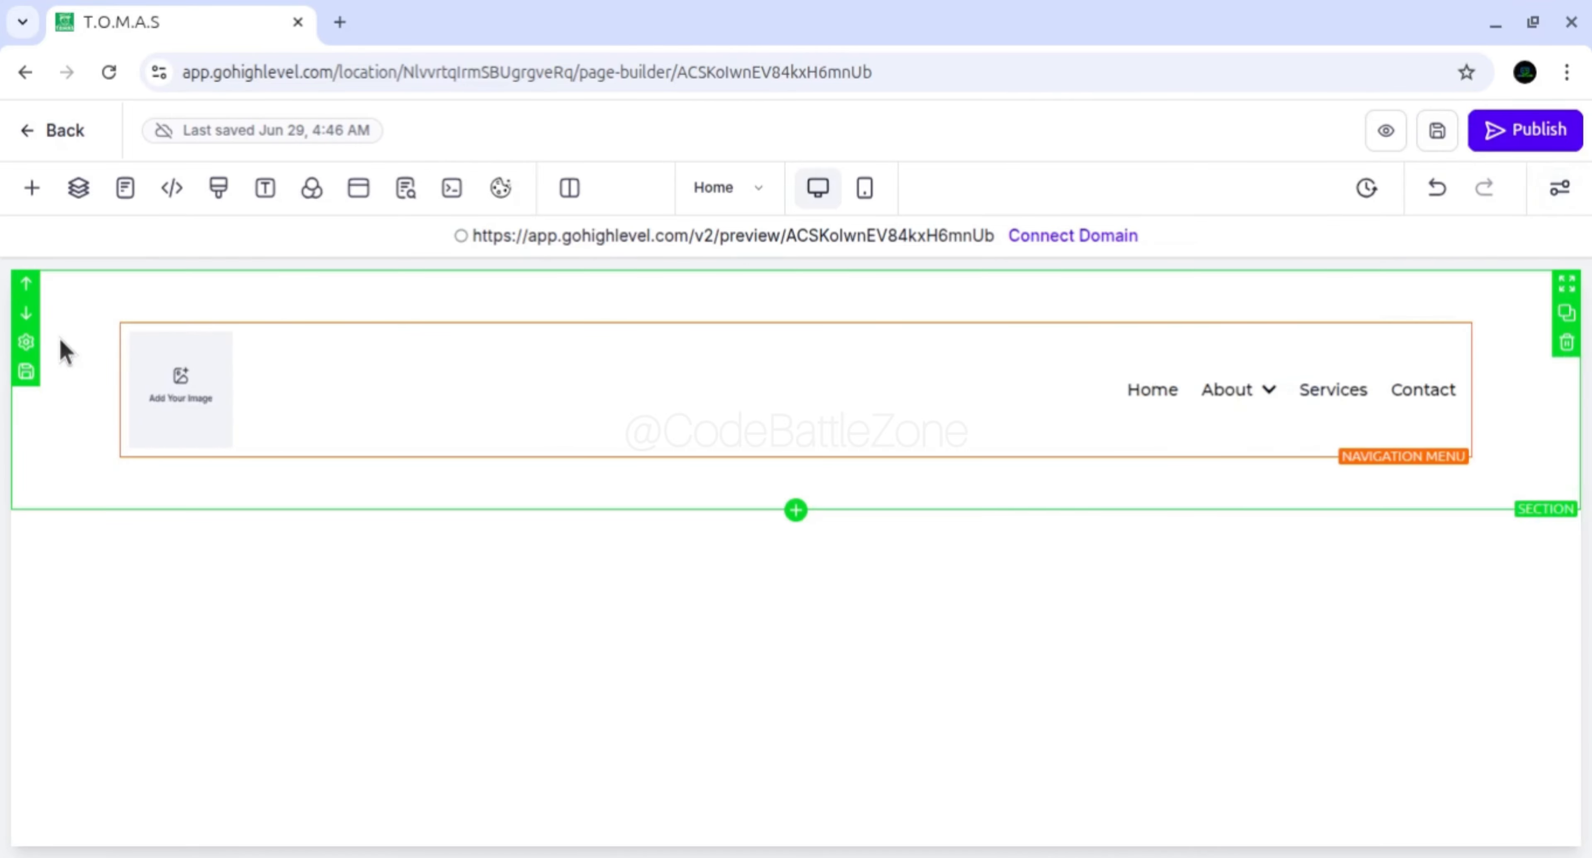
left_click(83, 312)
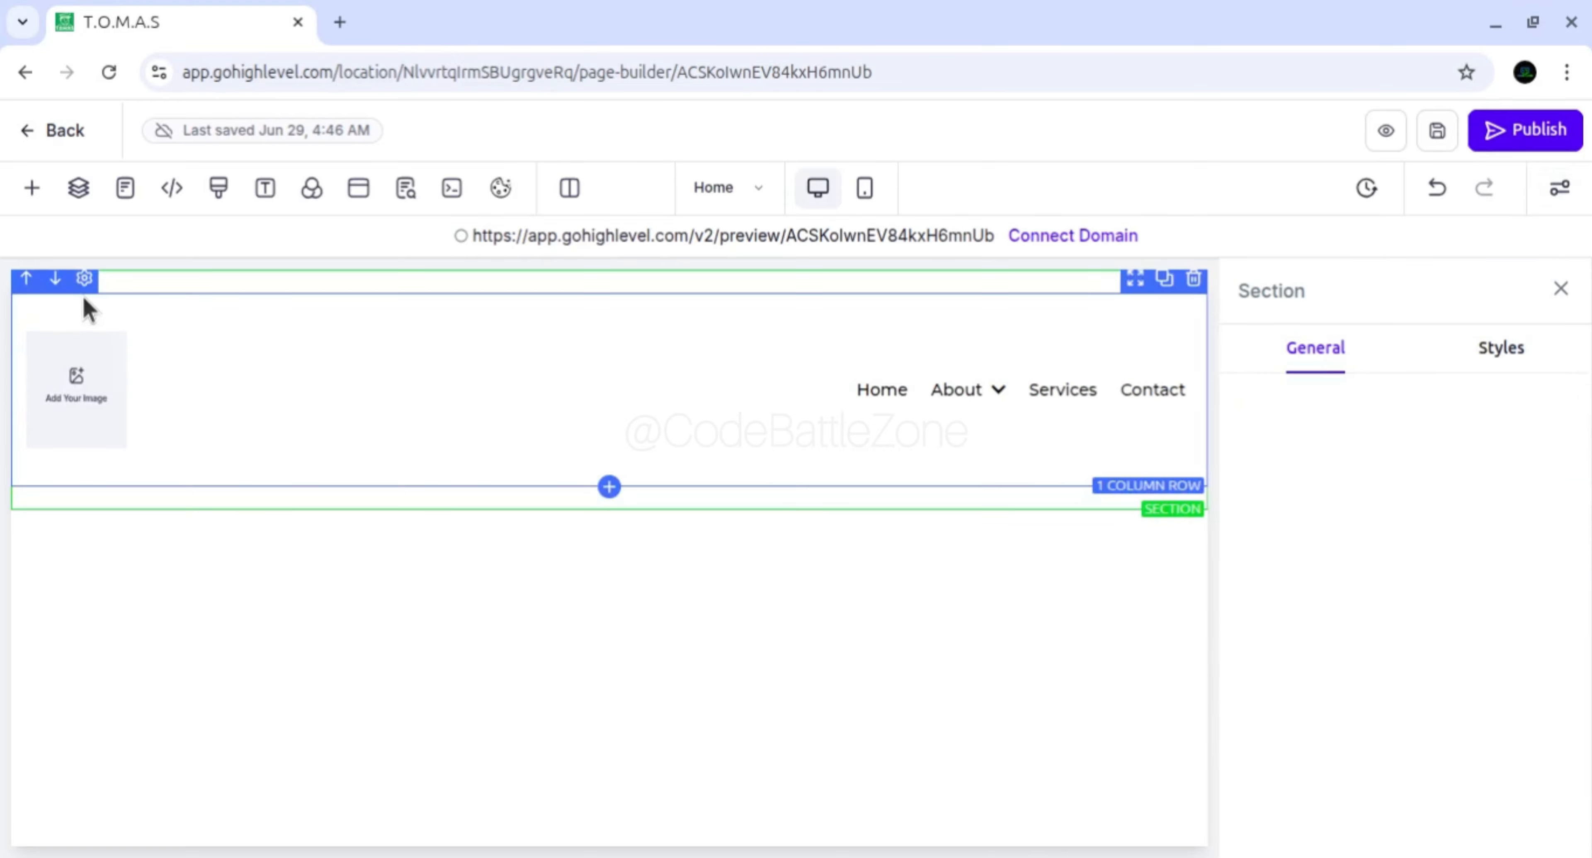
left_click(1562, 289)
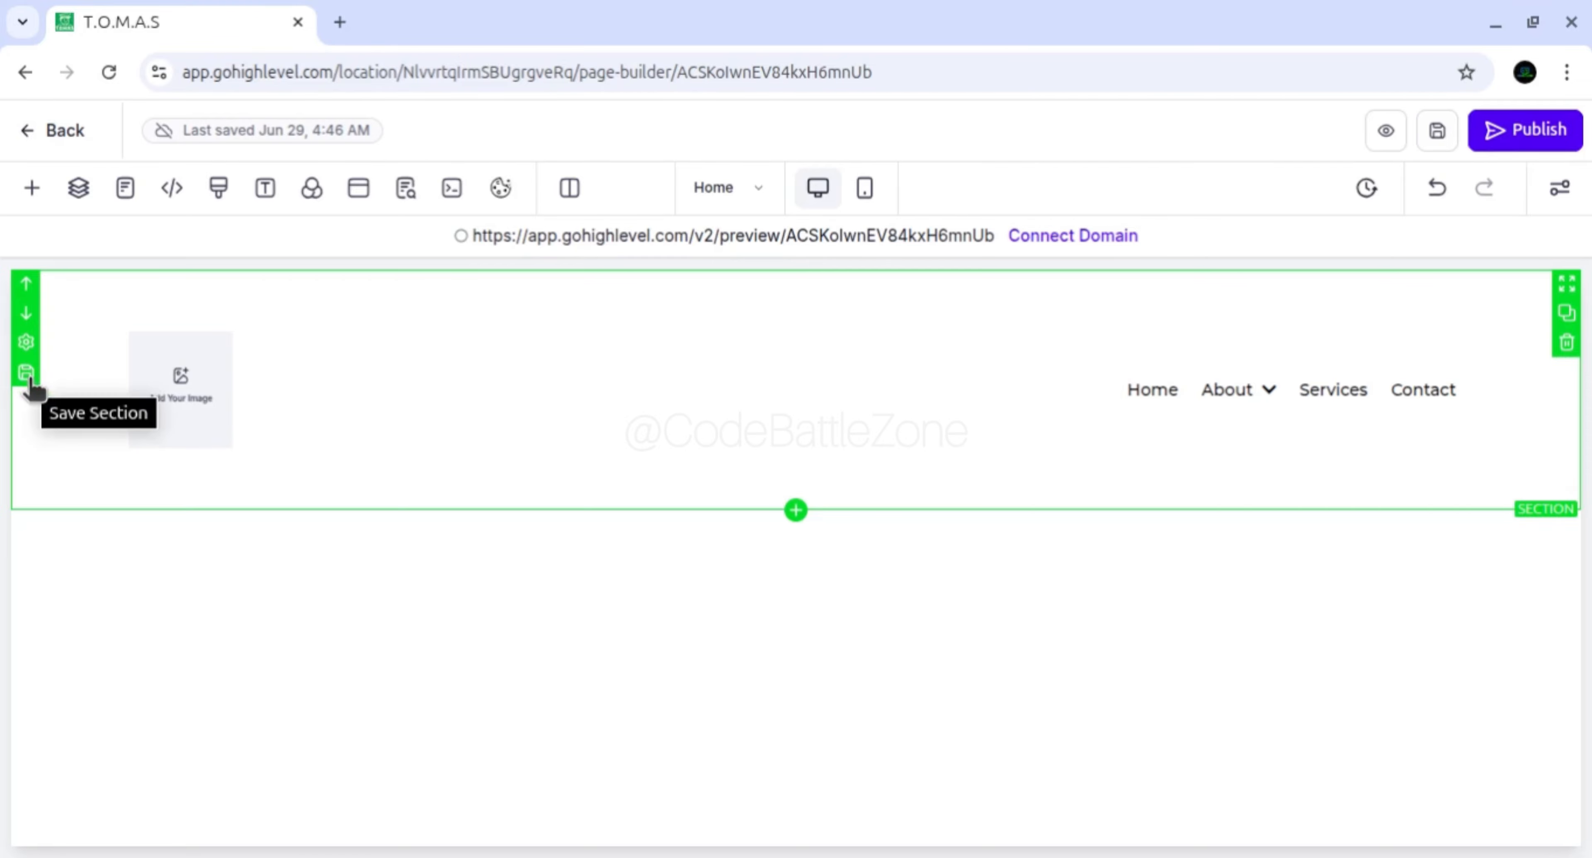
left_click(198, 308)
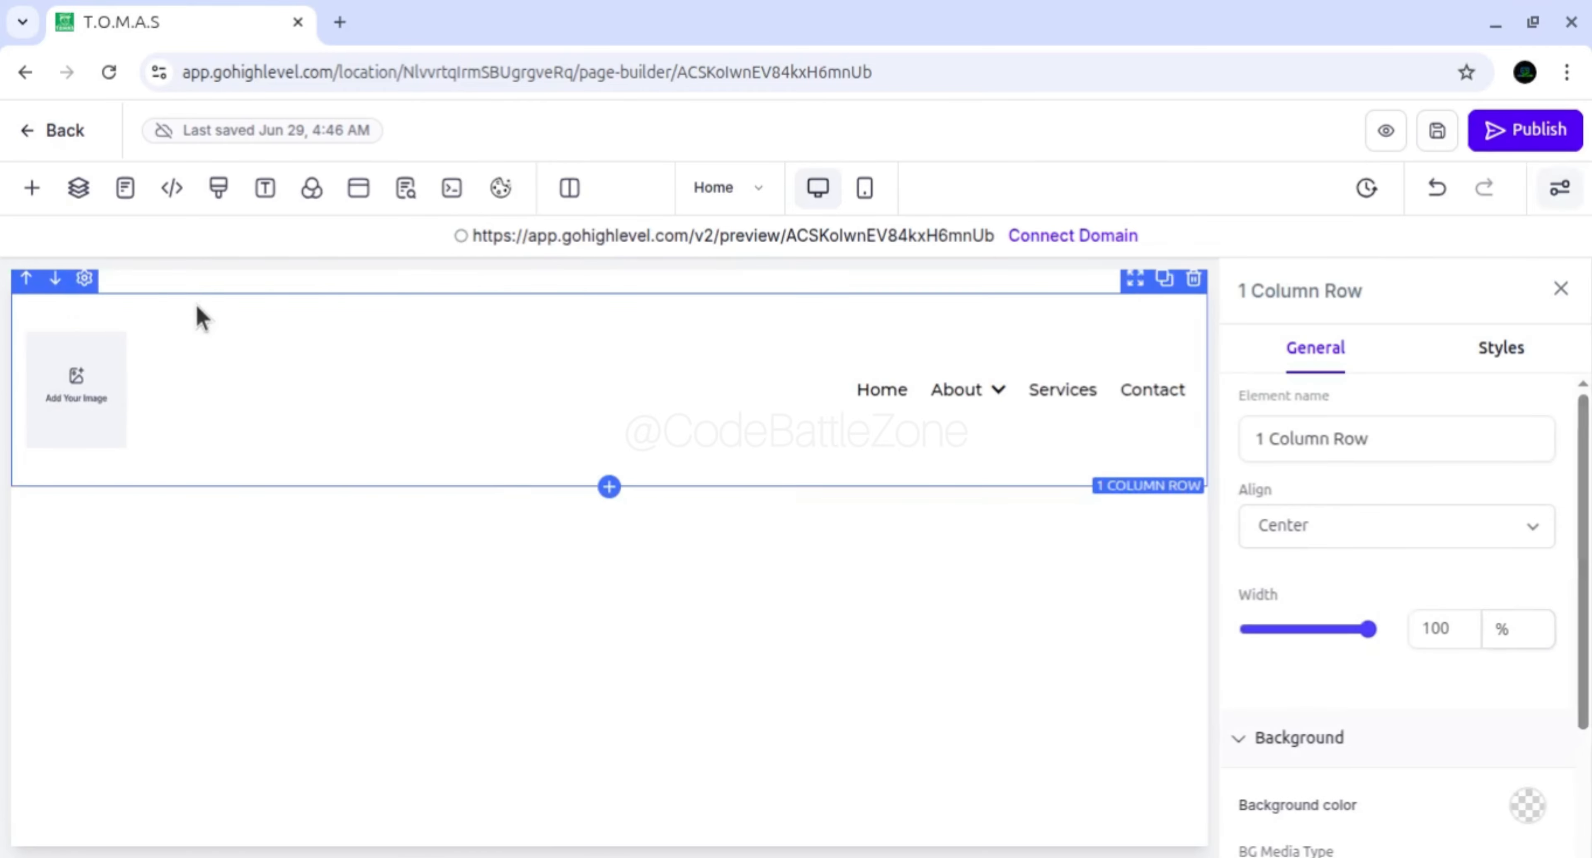
left_click(552, 323)
left_click(694, 385)
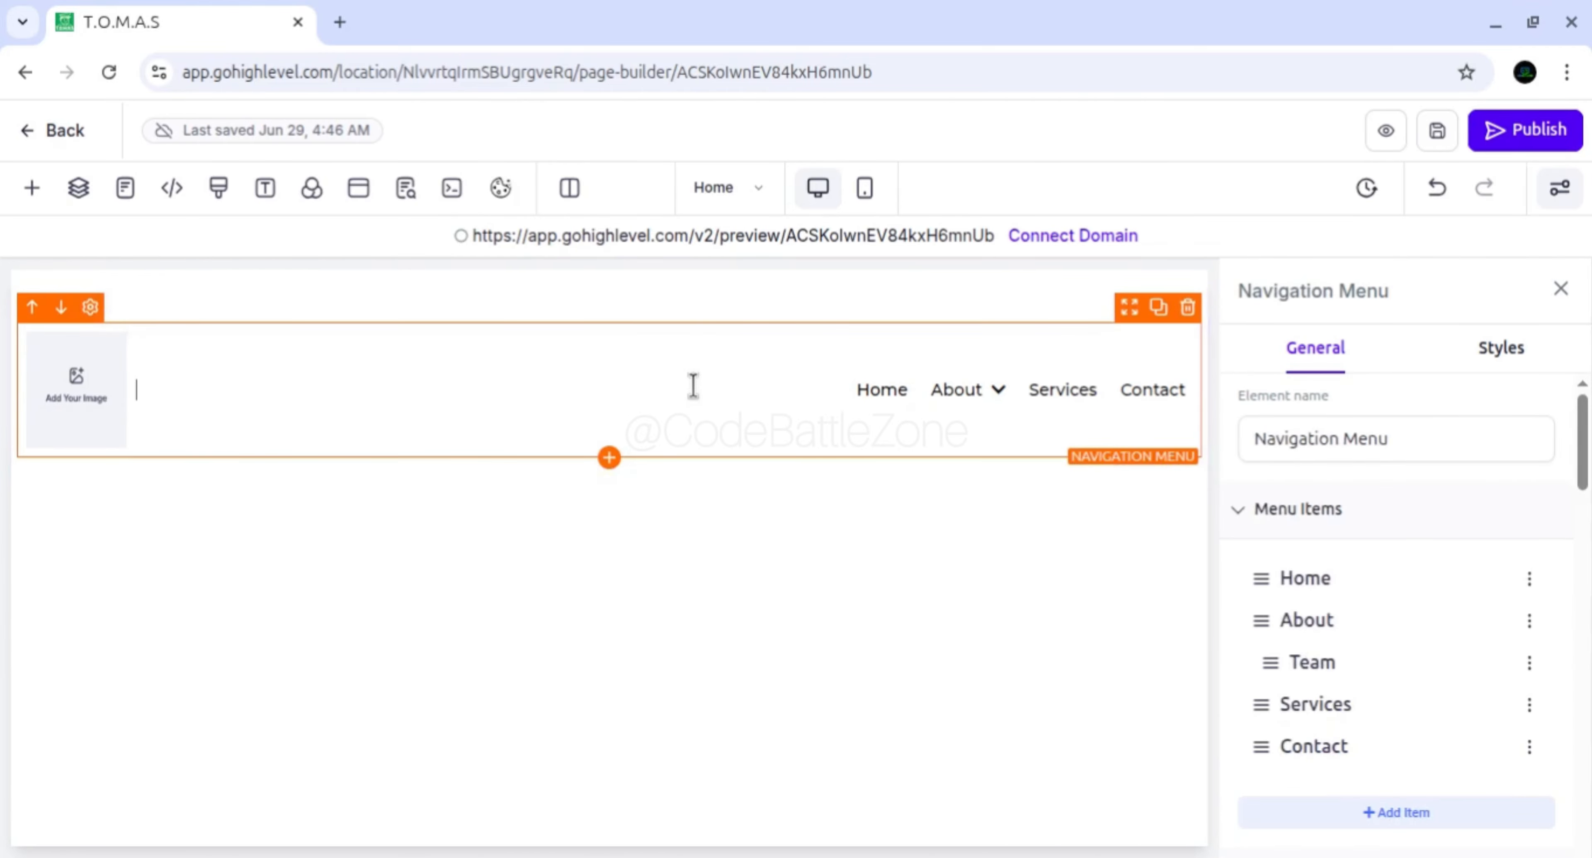
left_click(1560, 289)
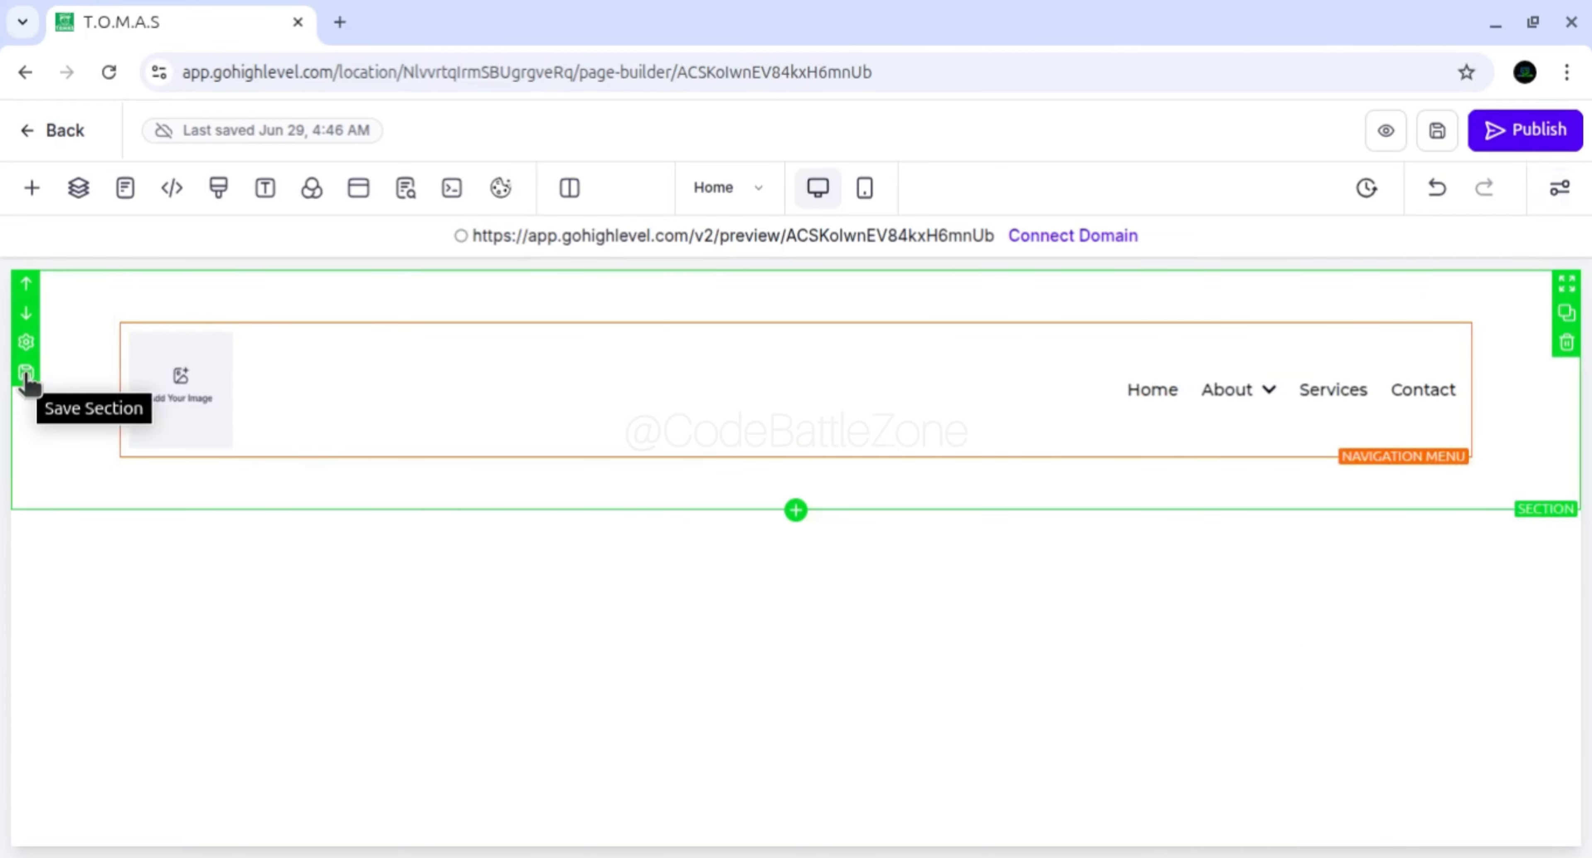
Save the header section under the name "Global Header" as a Global Section
left_click(26, 374)
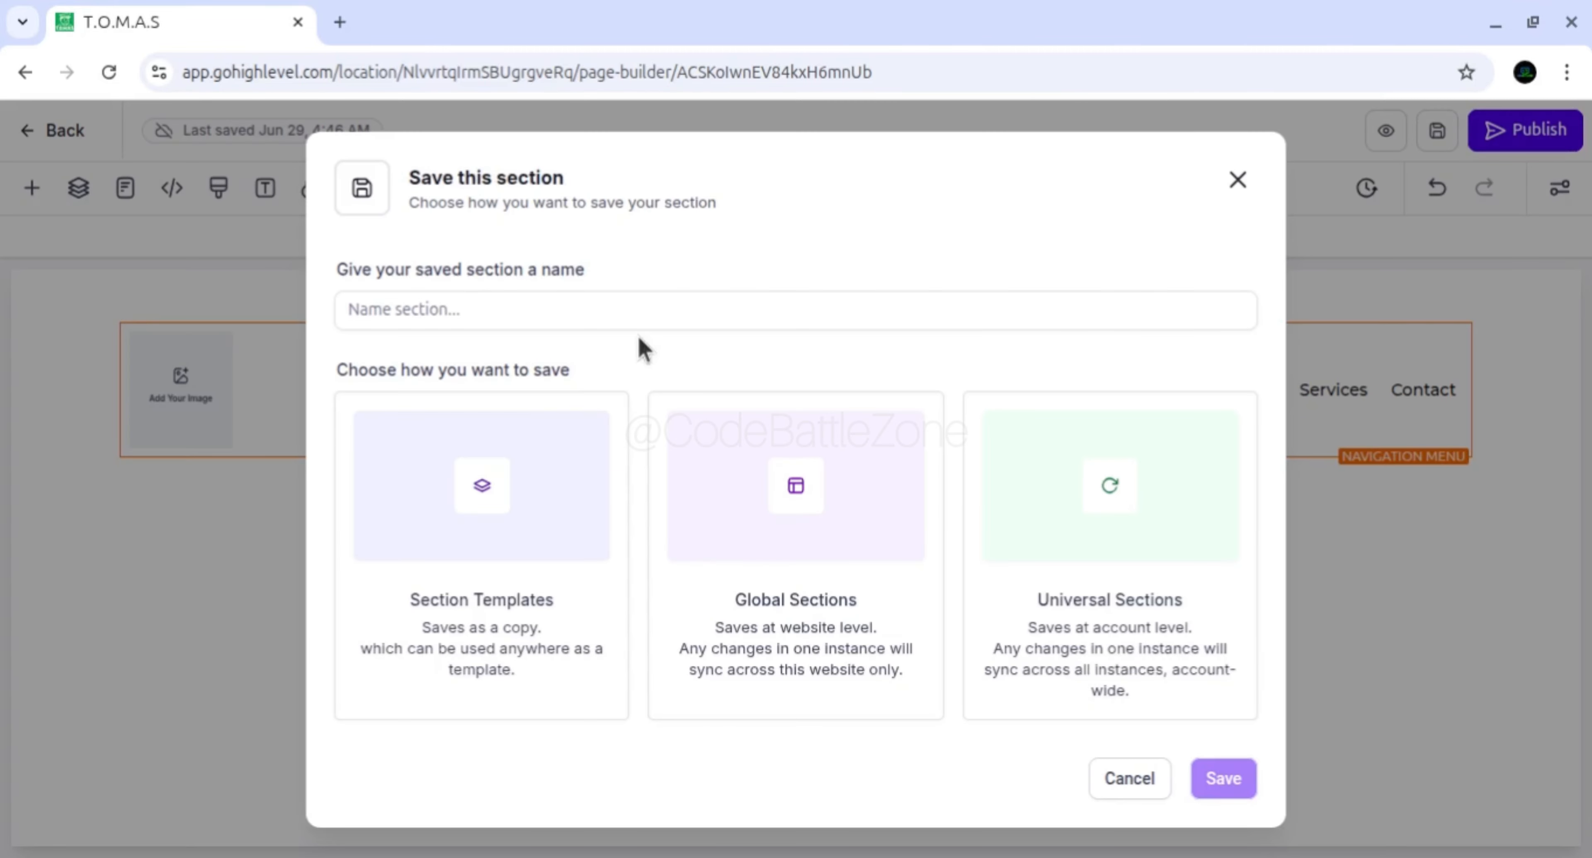
left_click(572, 312)
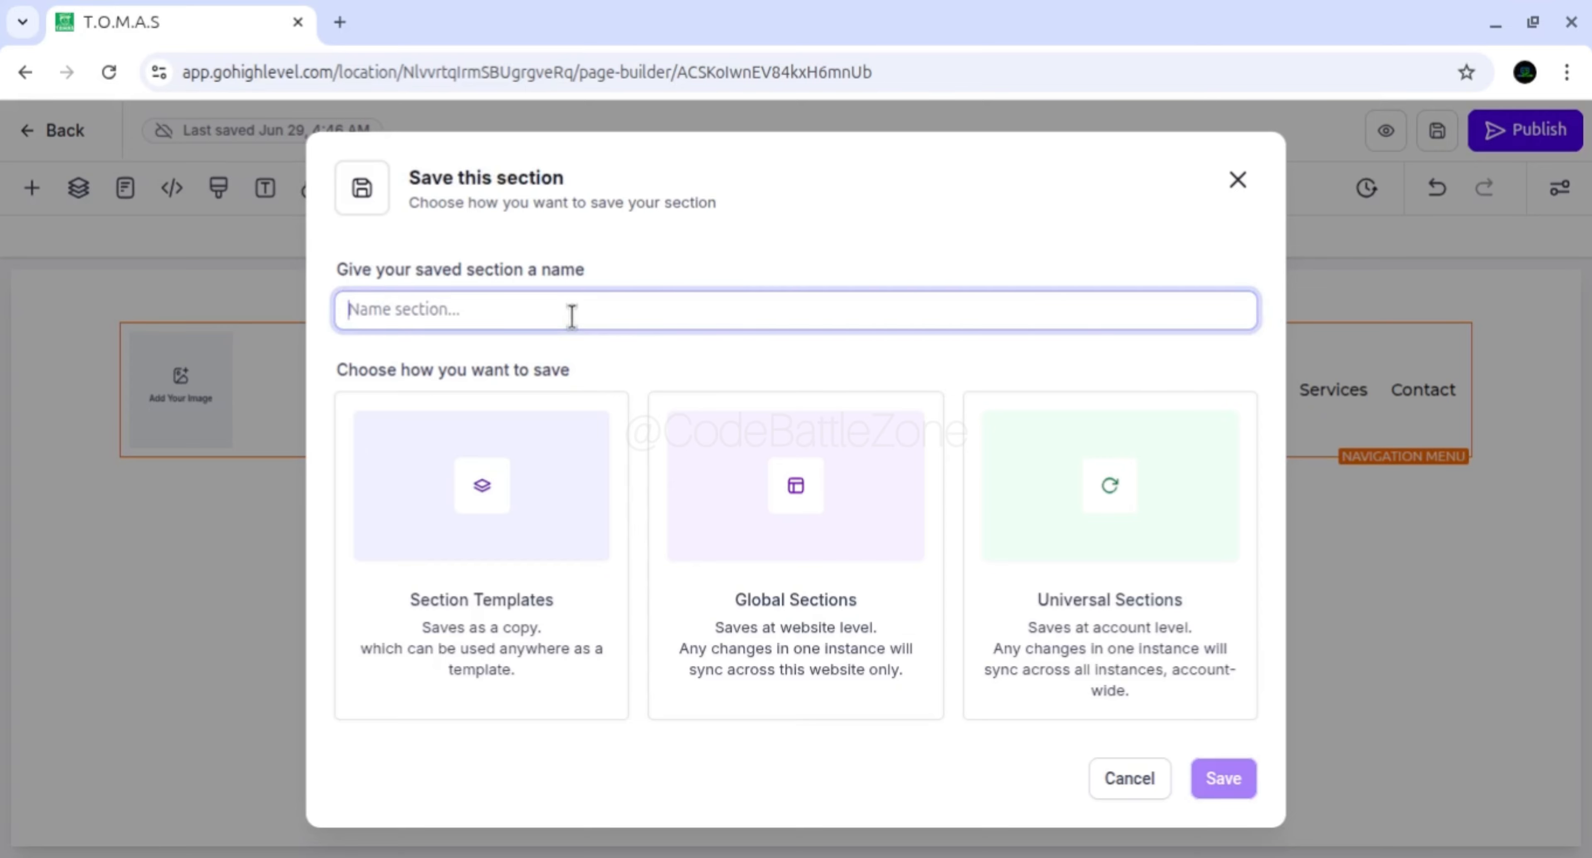
type("Global Header")
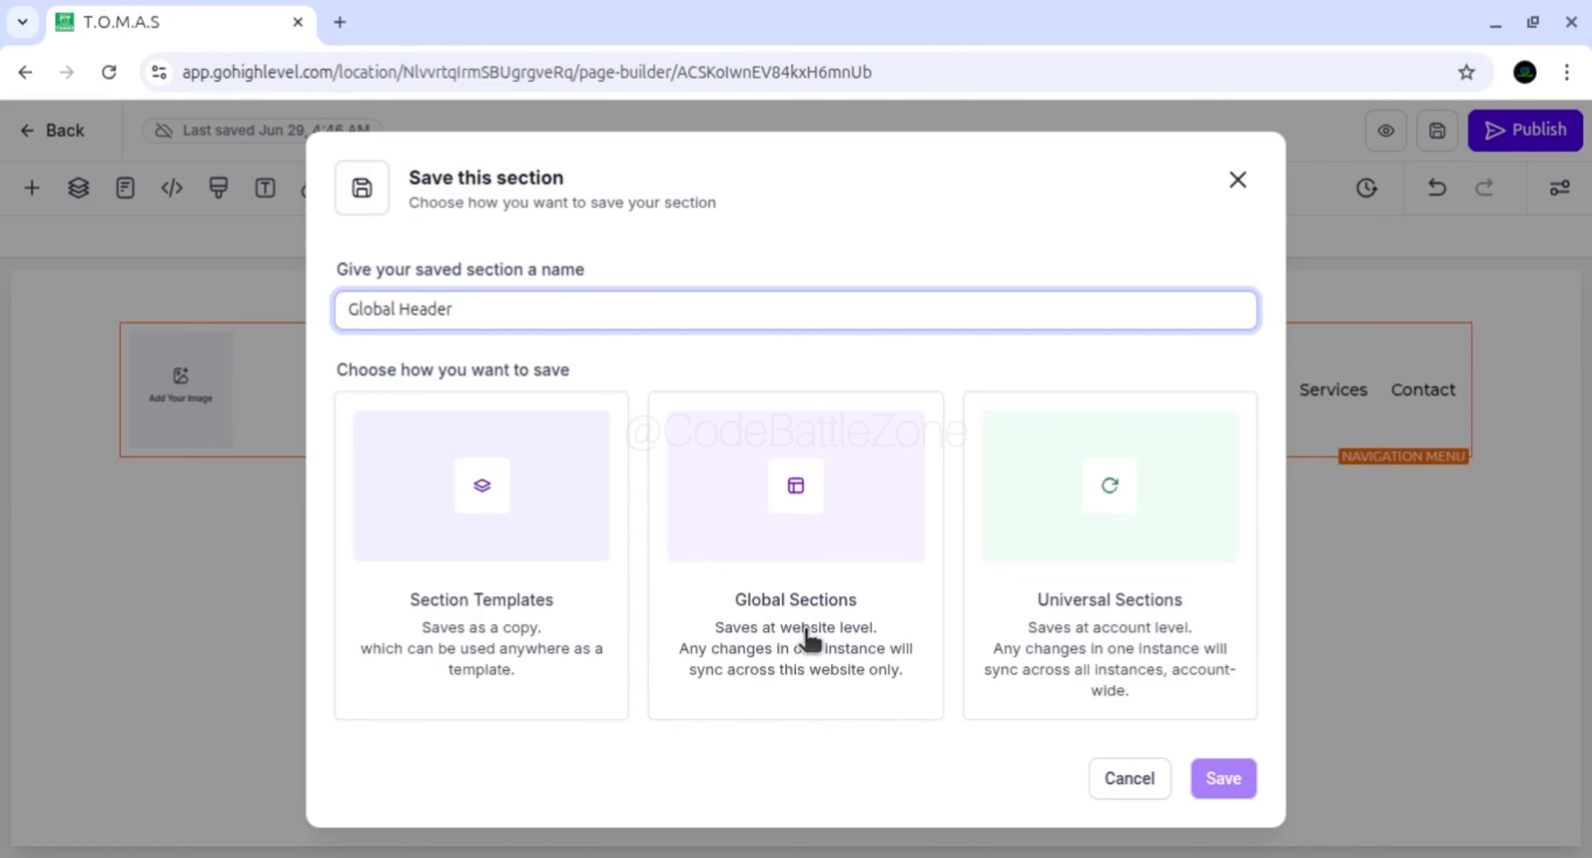
left_click(790, 606)
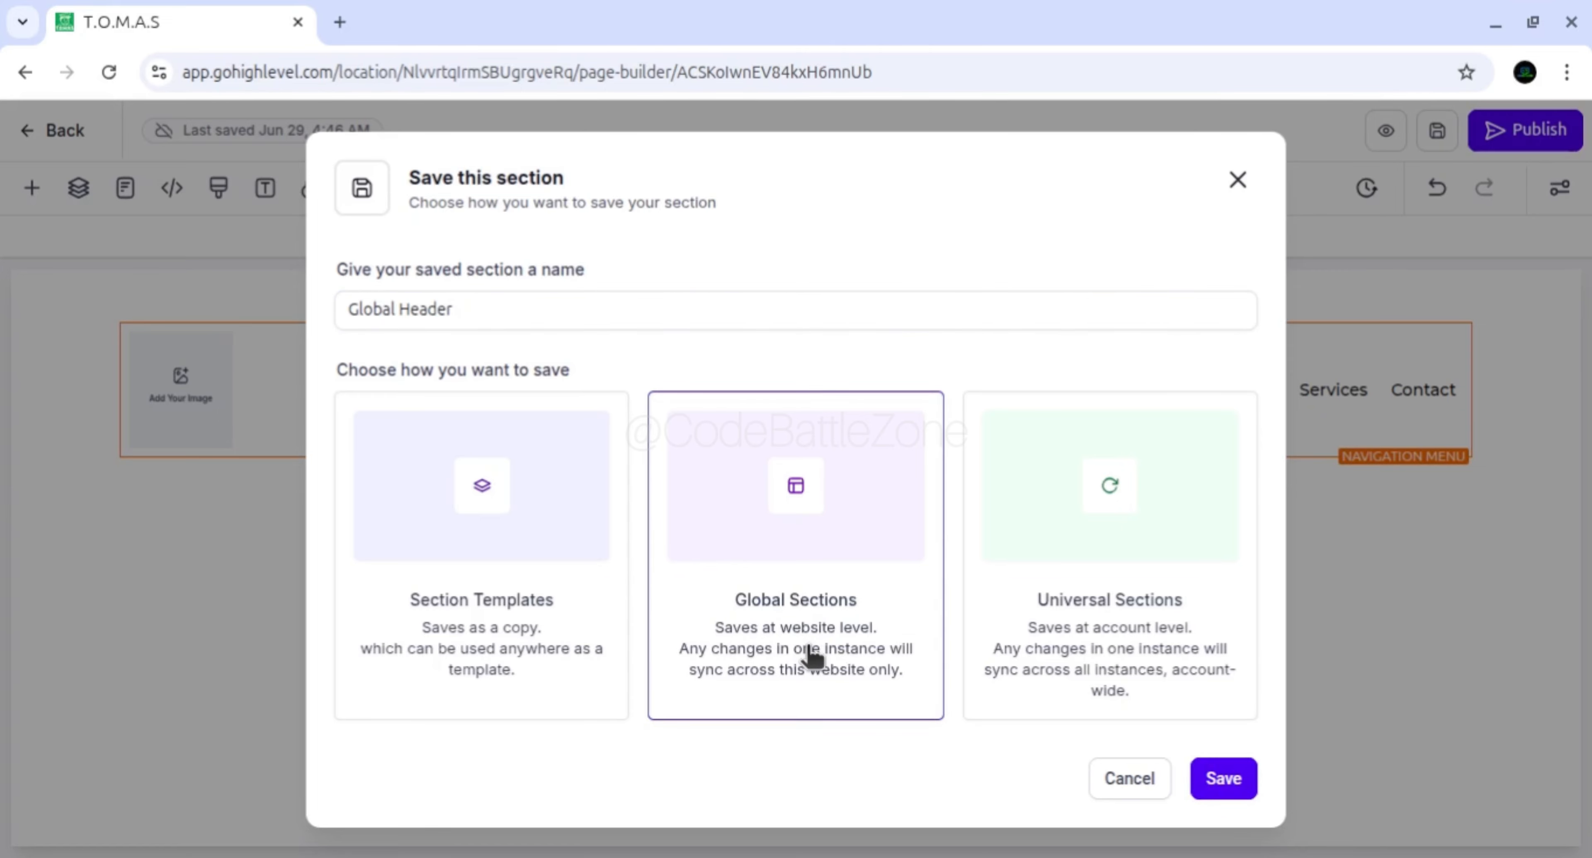
left_click(1227, 782)
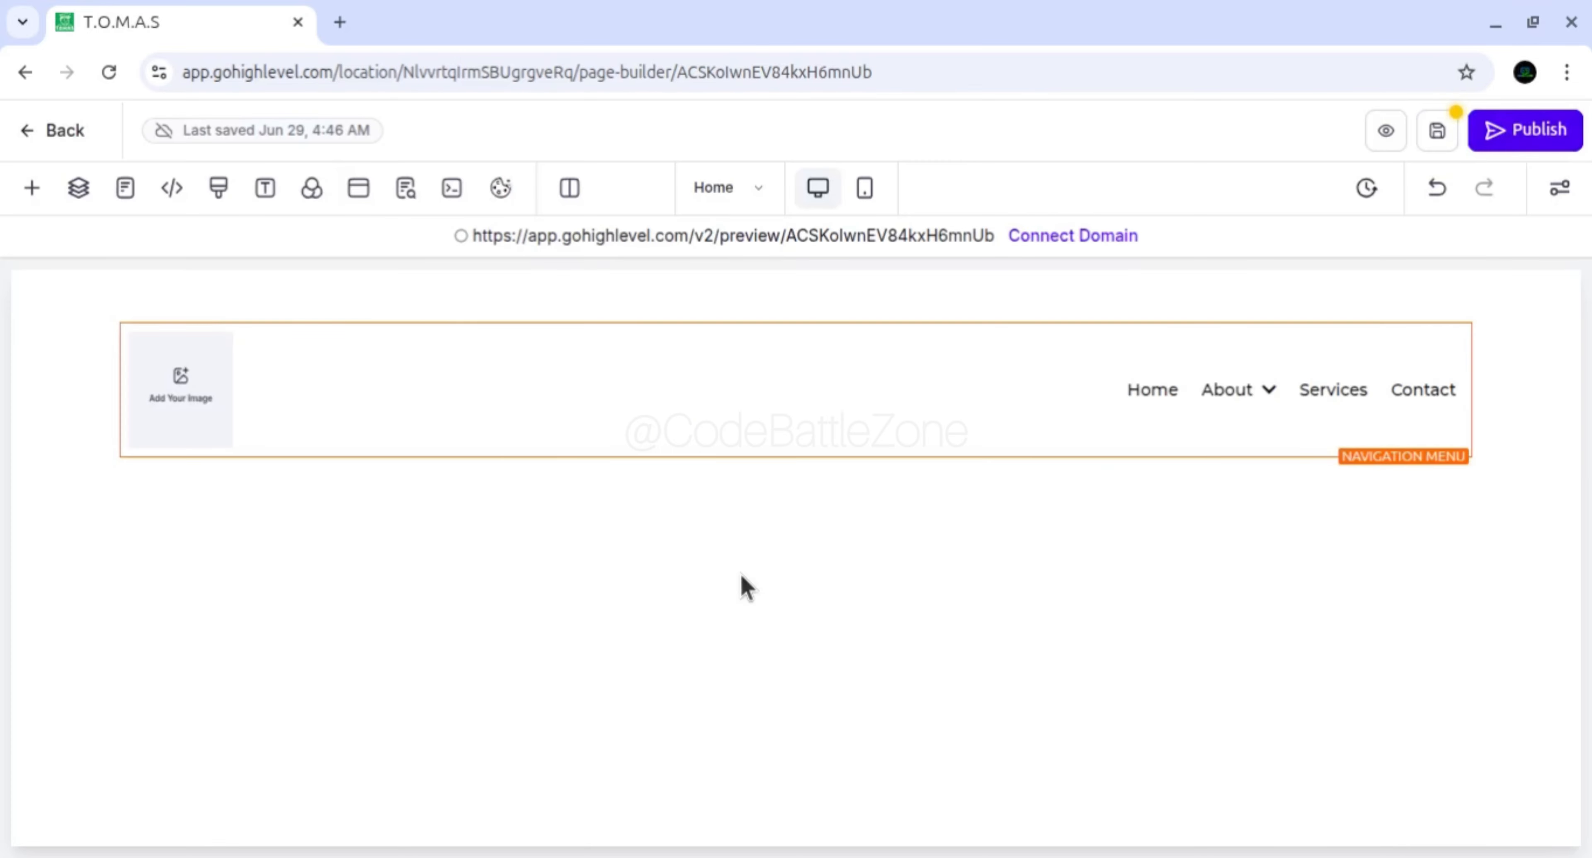
Add a full-width section below the global header and insert a 1-column row in it
mouse_move(135, 302)
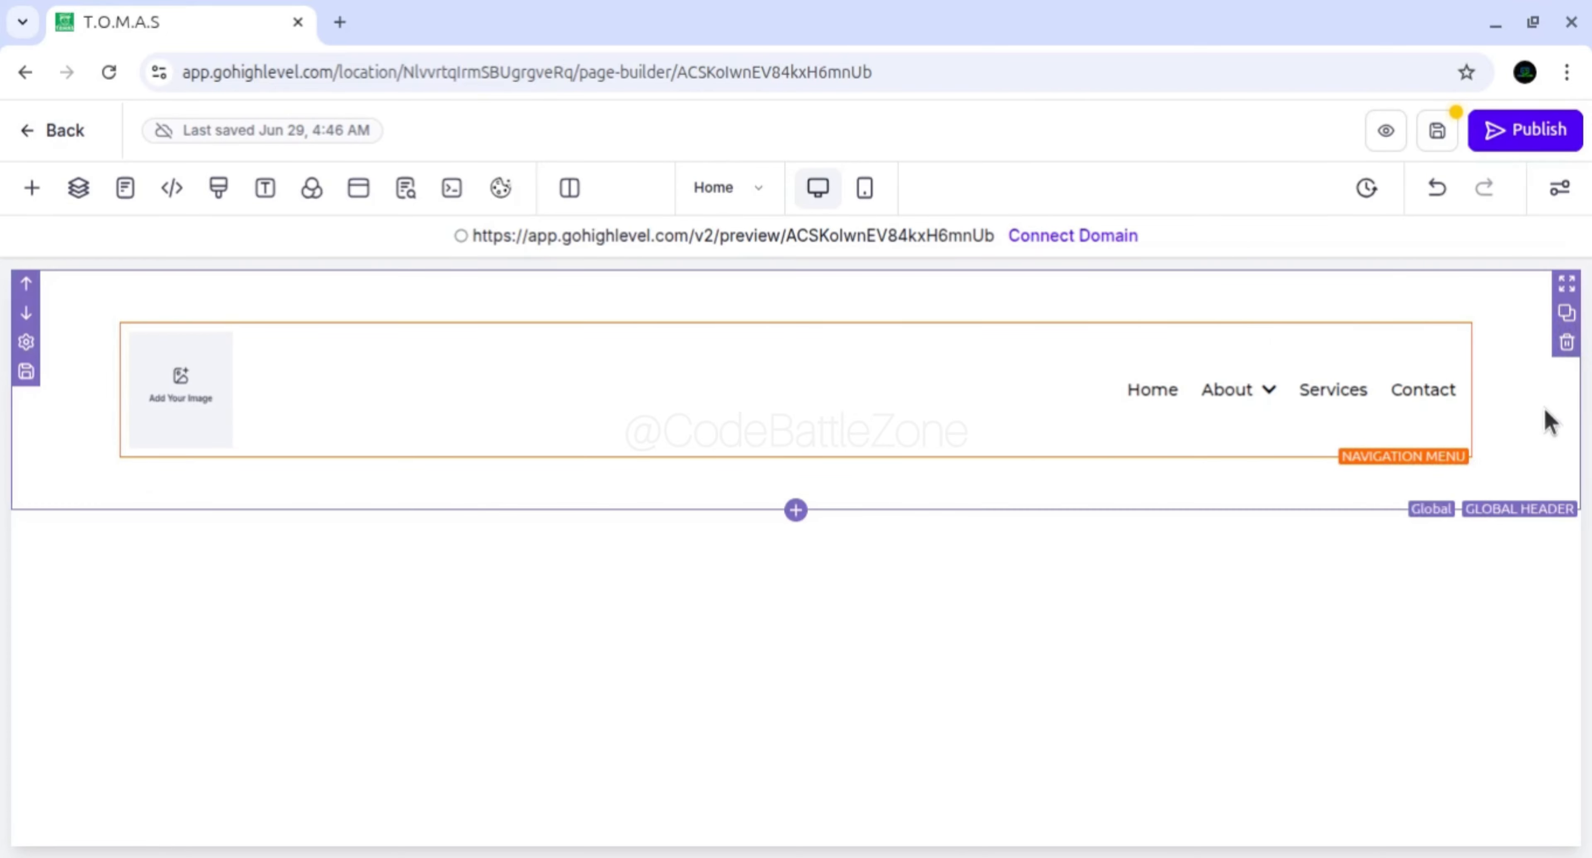
left_click(797, 512)
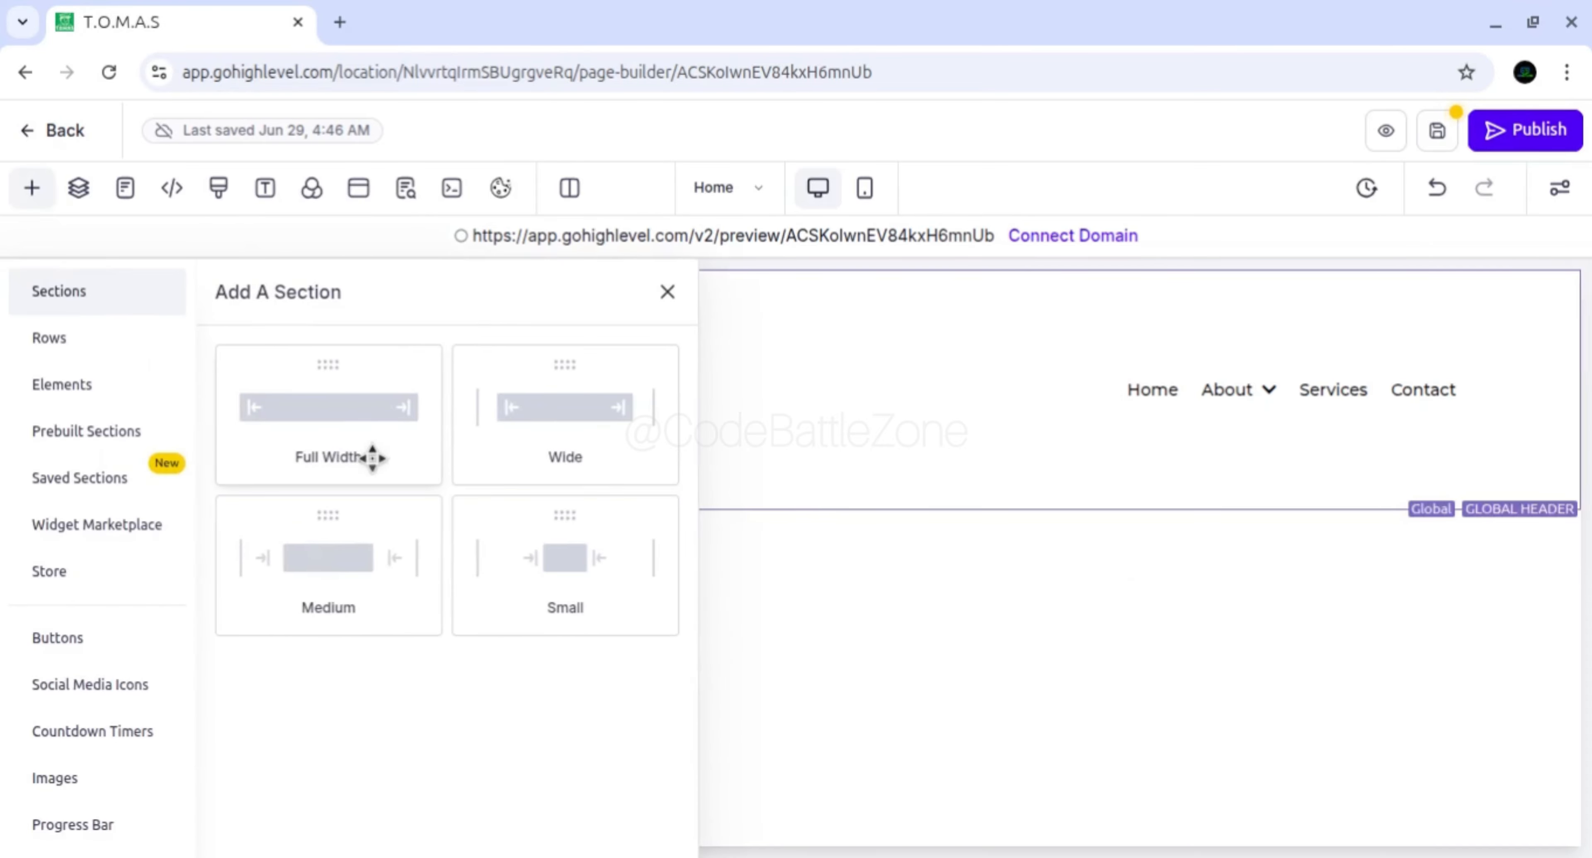
left_click(301, 407)
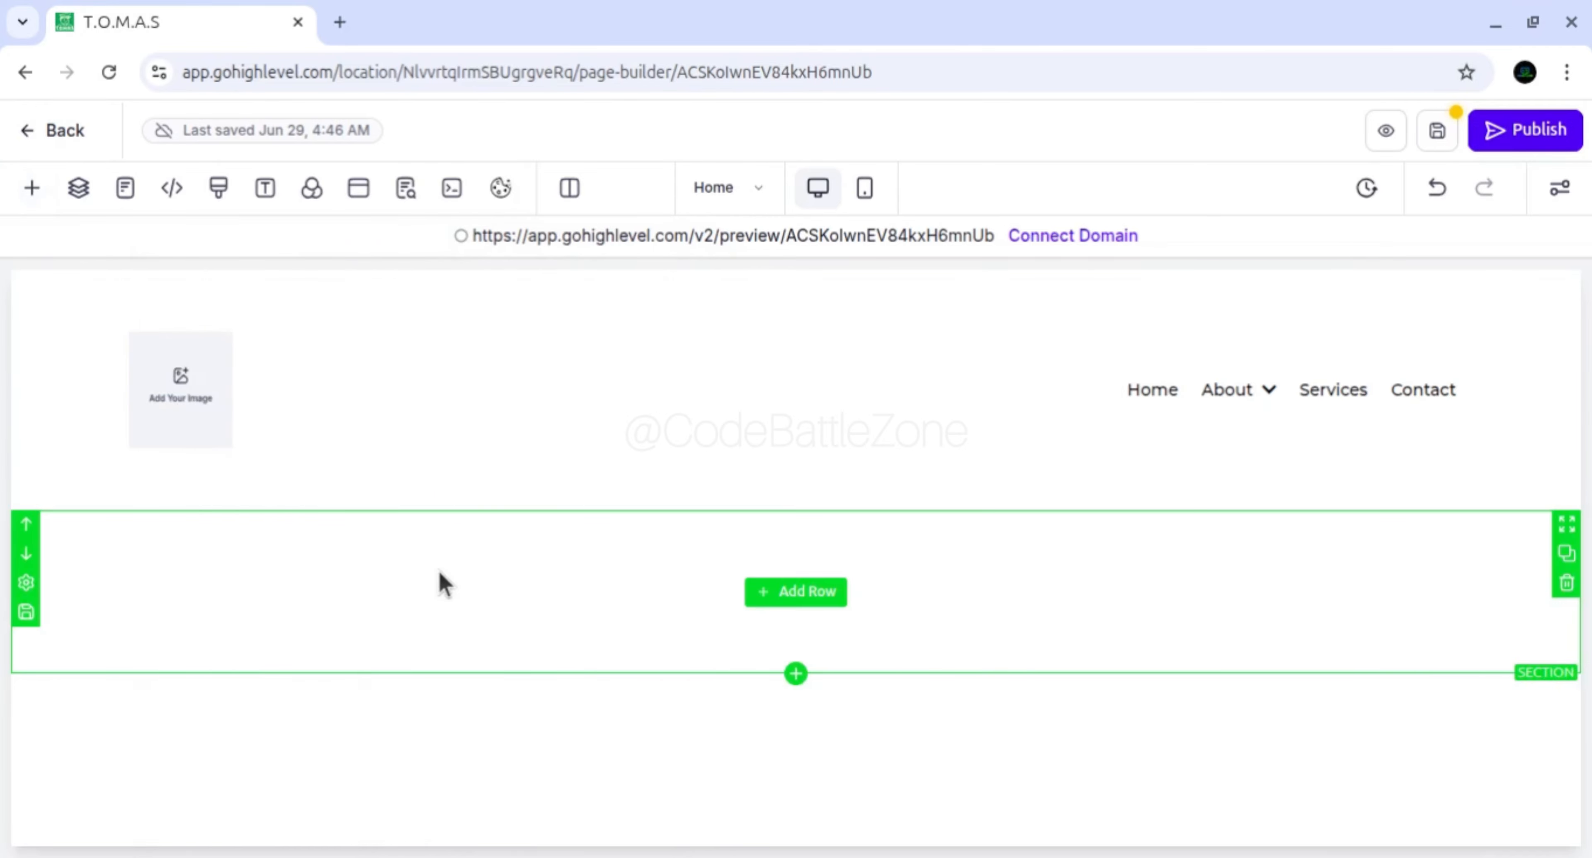
left_click(796, 597)
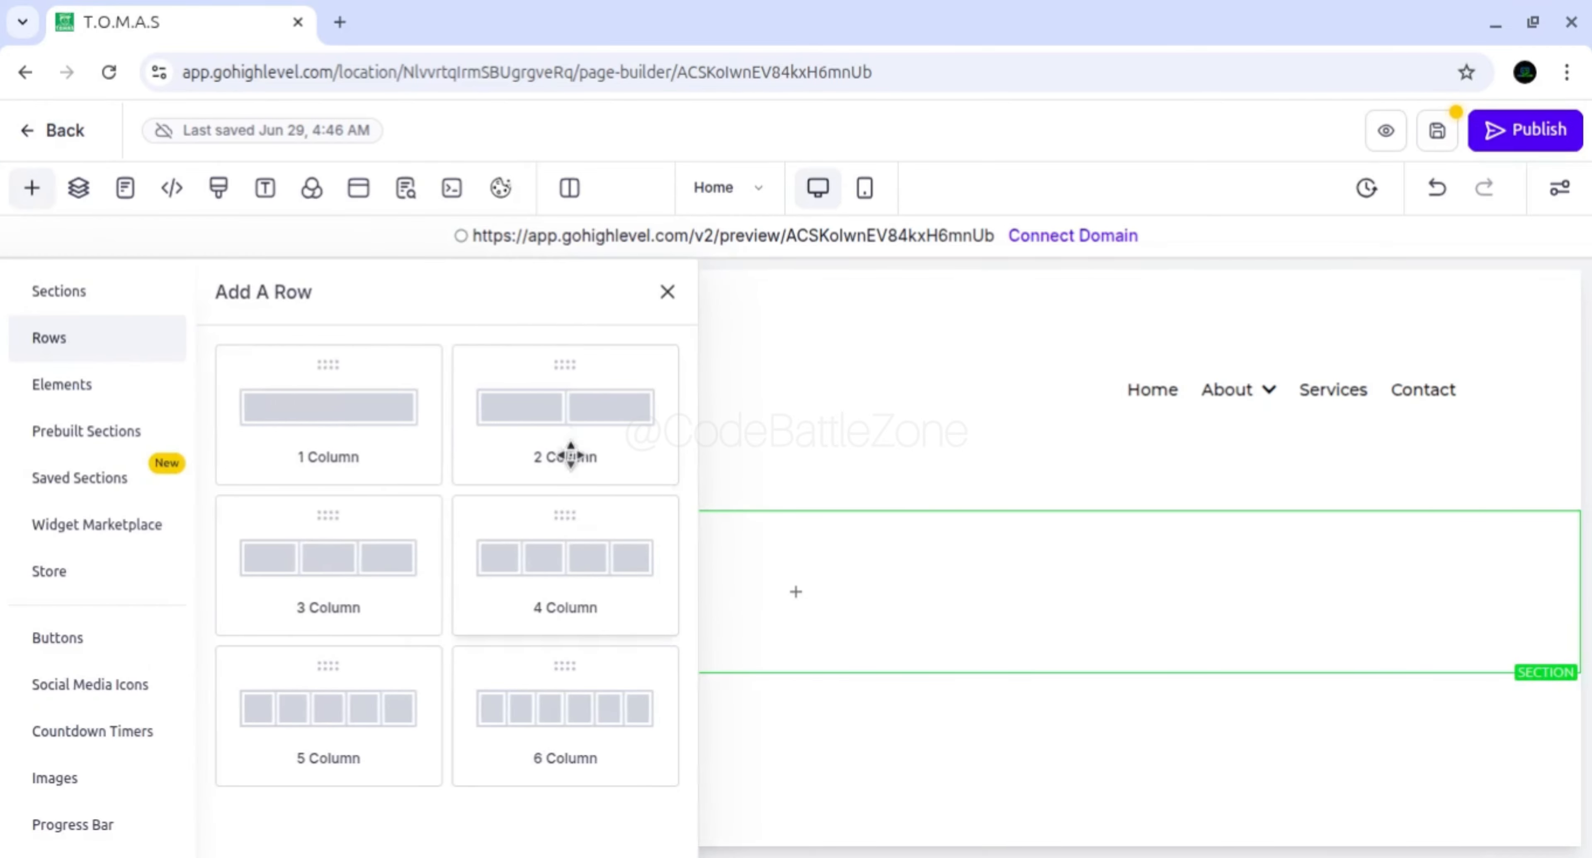
left_click(347, 397)
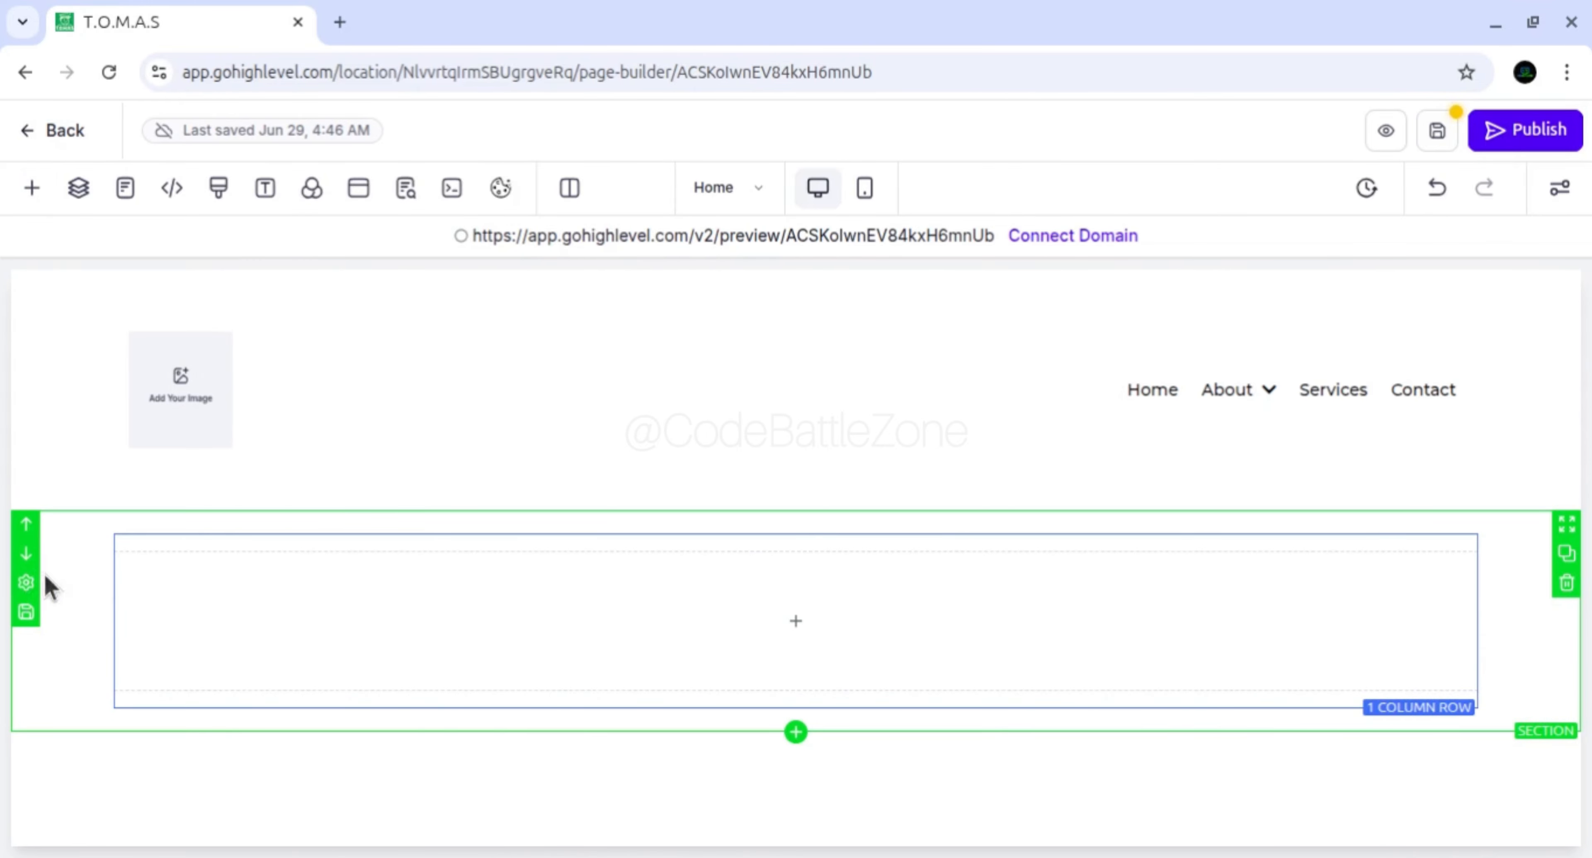
Open the new section's background settings and view the media storage available for a background image
left_click(26, 584)
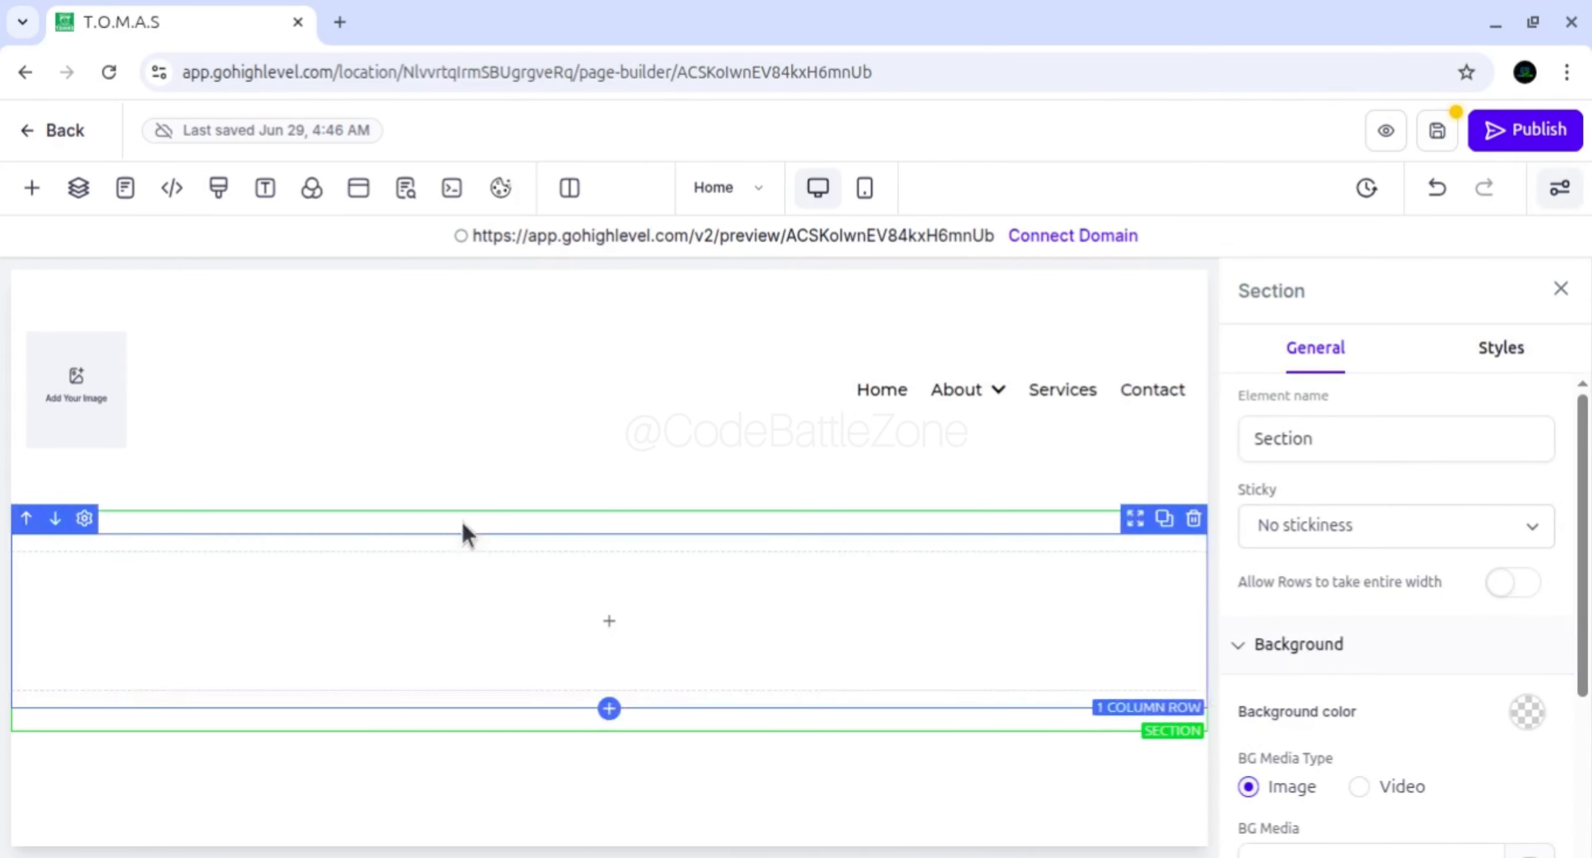
scroll(1348, 582, "down", 3)
scroll(1345, 584, "down", 1)
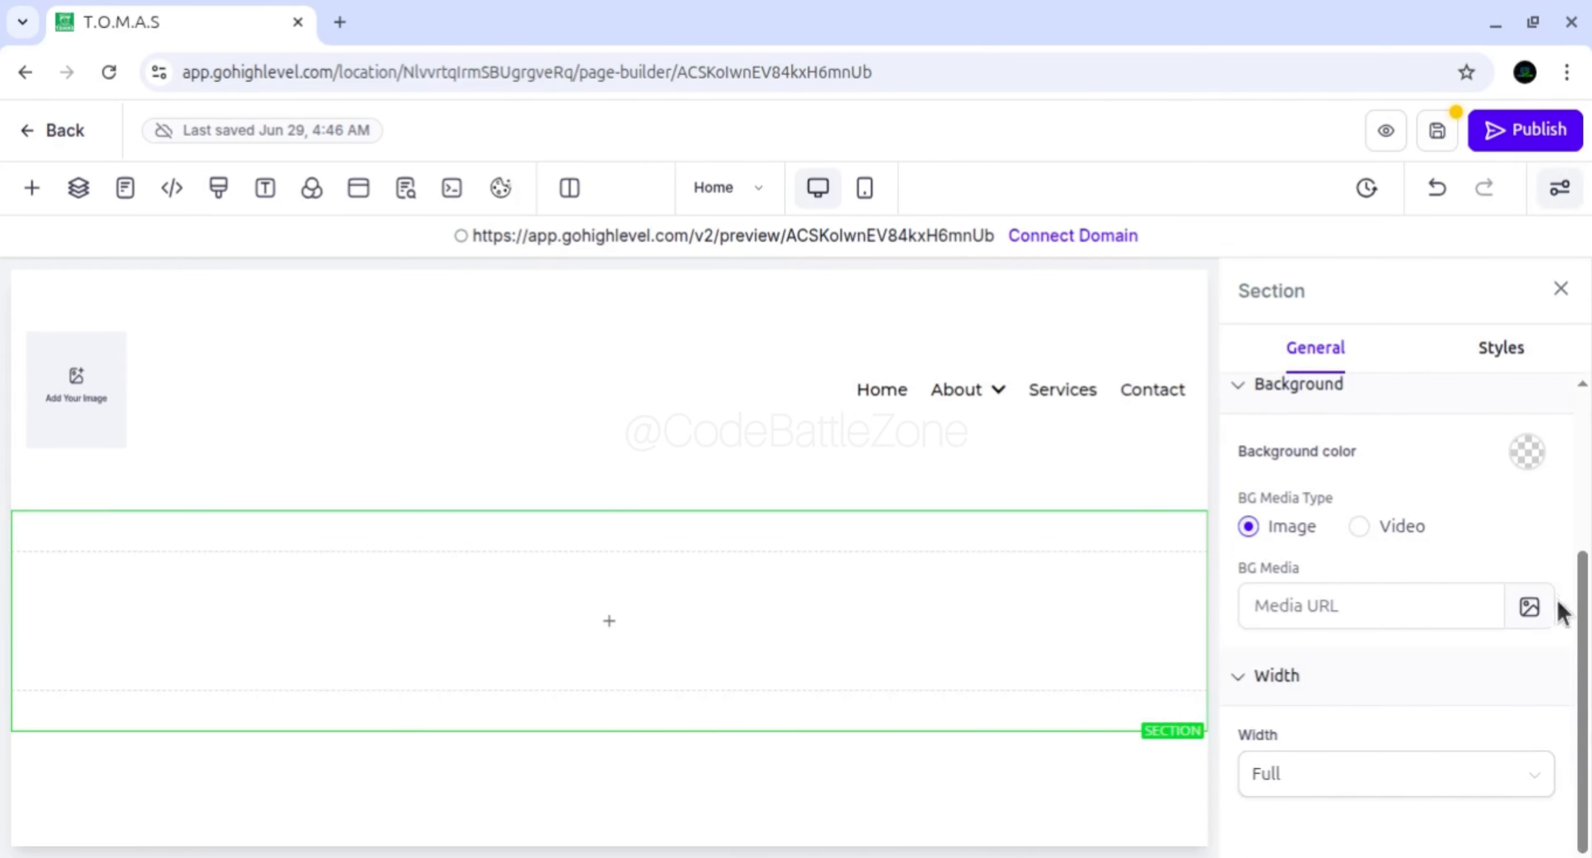
left_click(1544, 619)
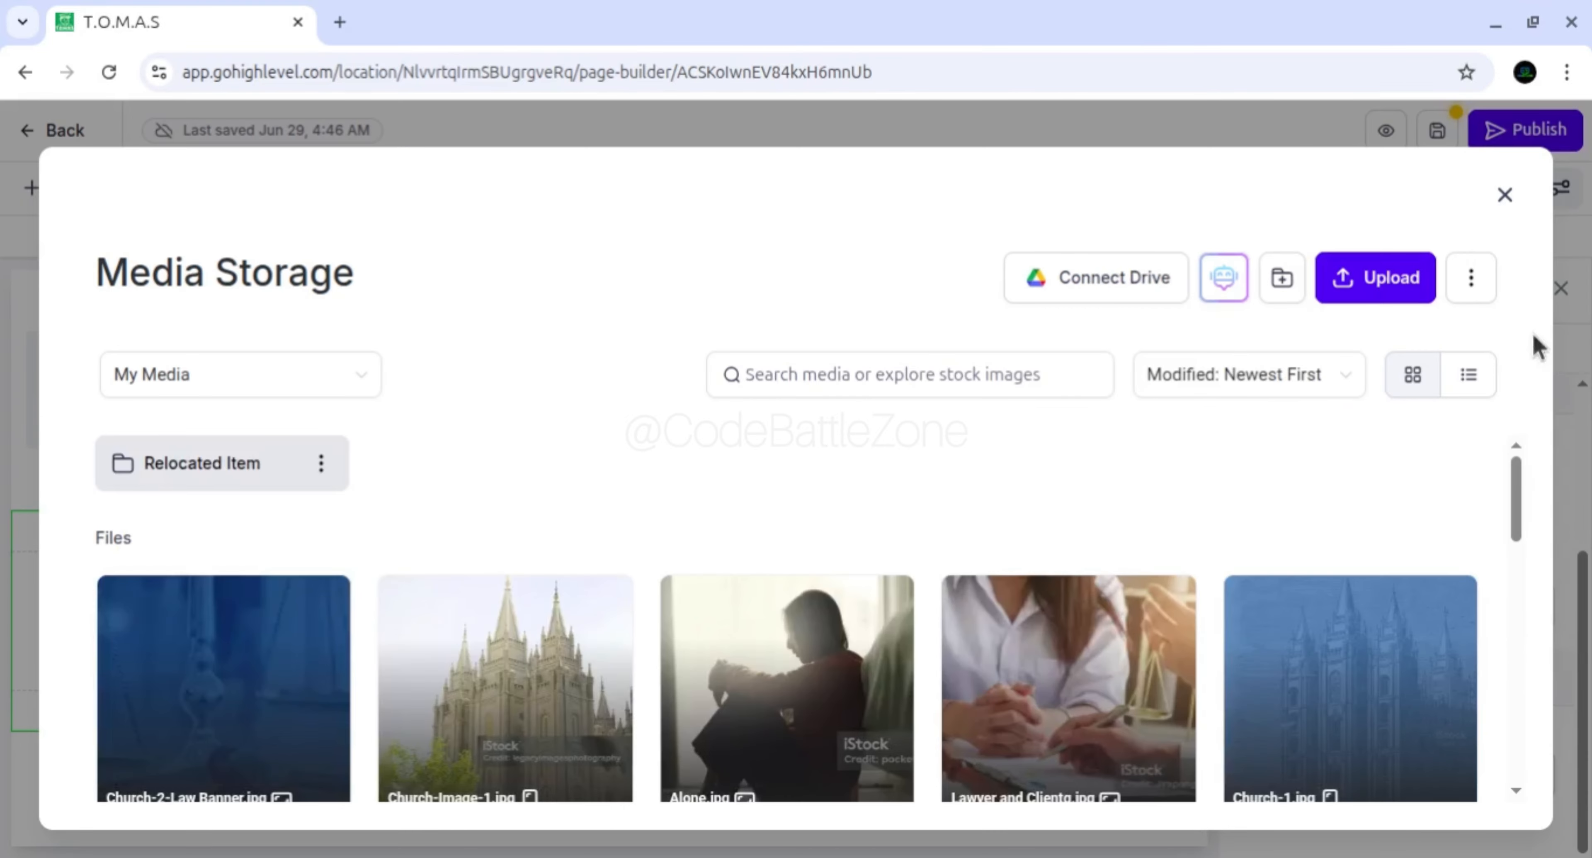
left_click(1506, 196)
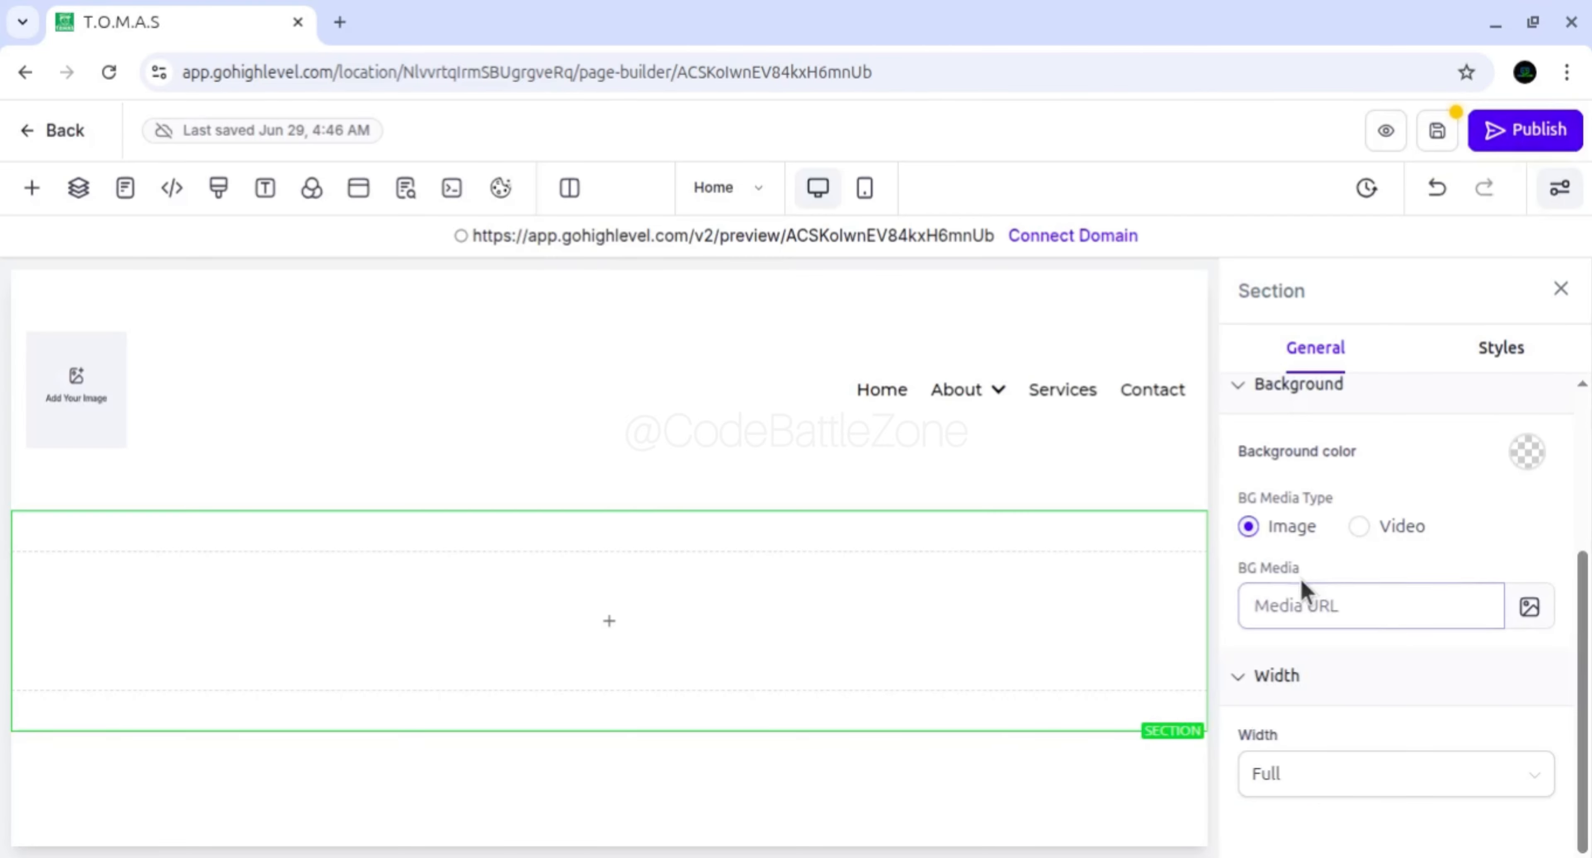
Try the Video background media type for the section, then switch it back to Image
left_click_drag(1243, 565, 1291, 564)
left_click(1264, 568)
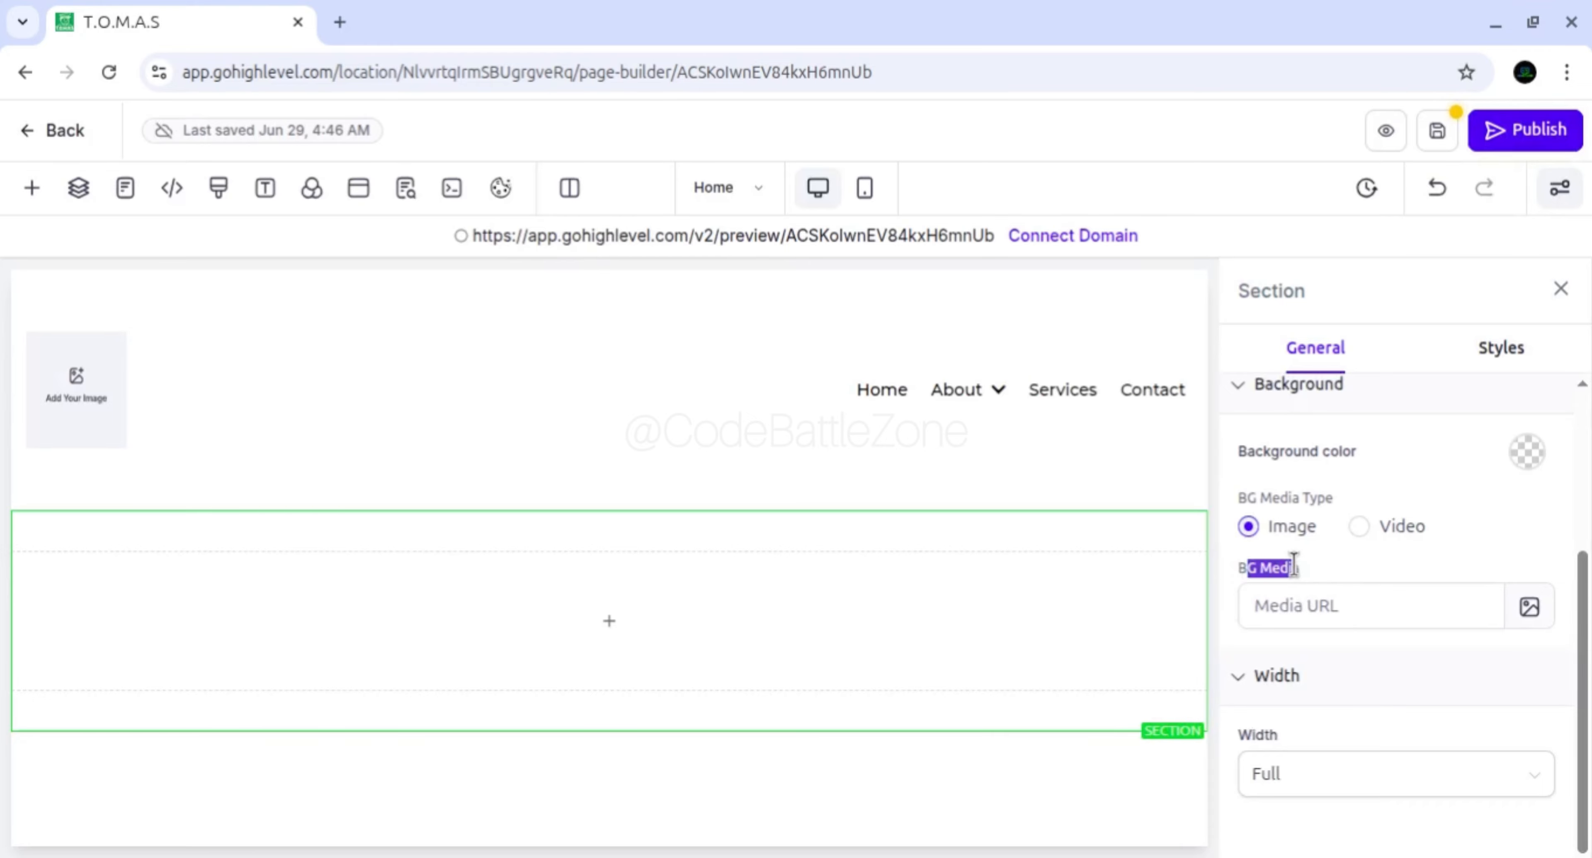
left_click(1361, 526)
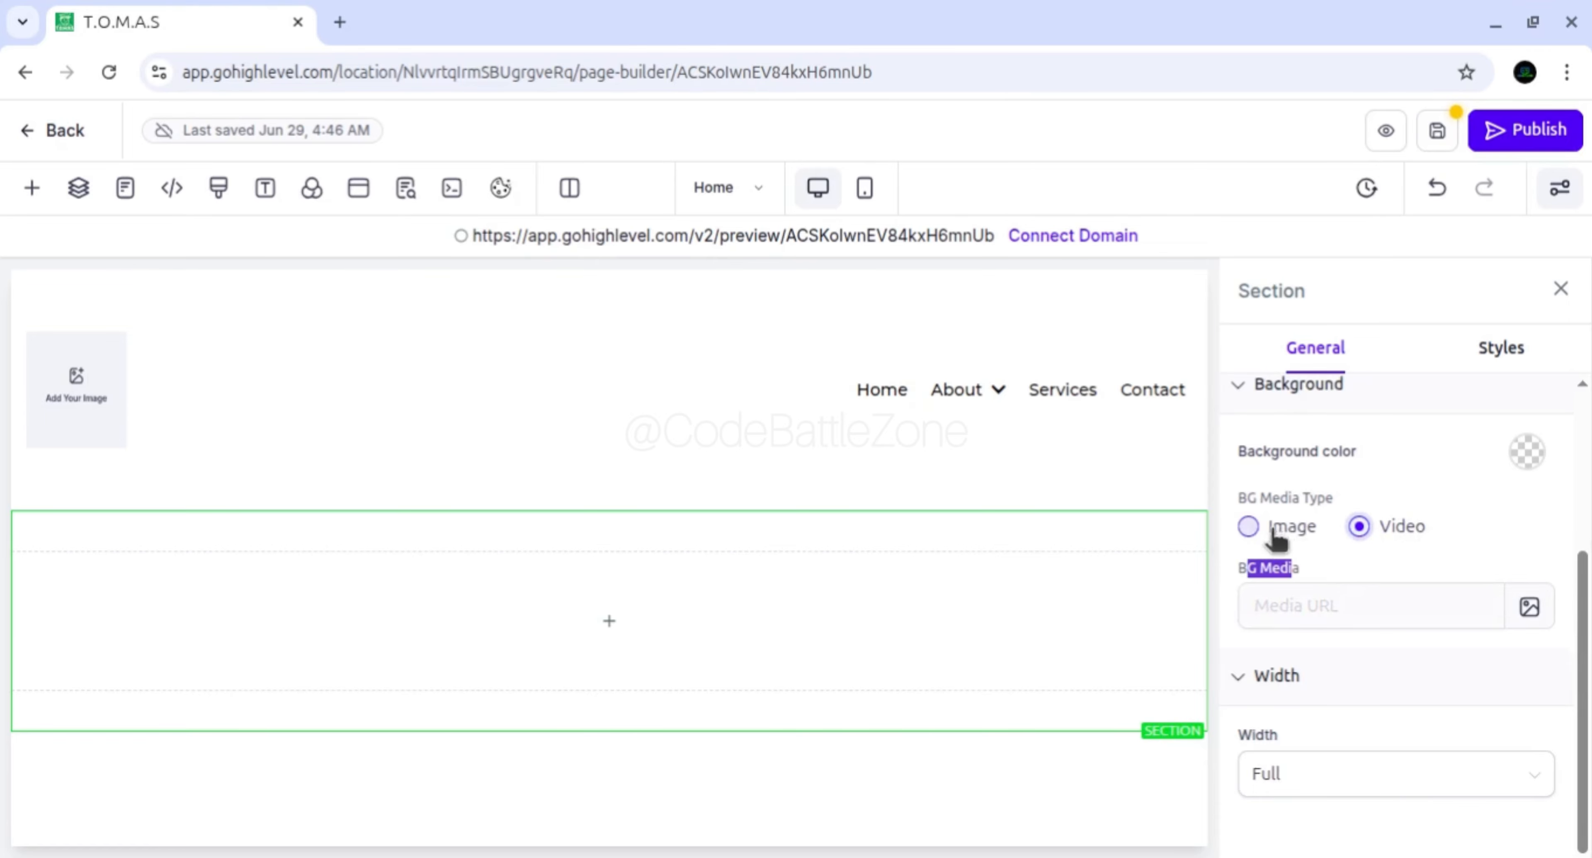
left_click(1248, 526)
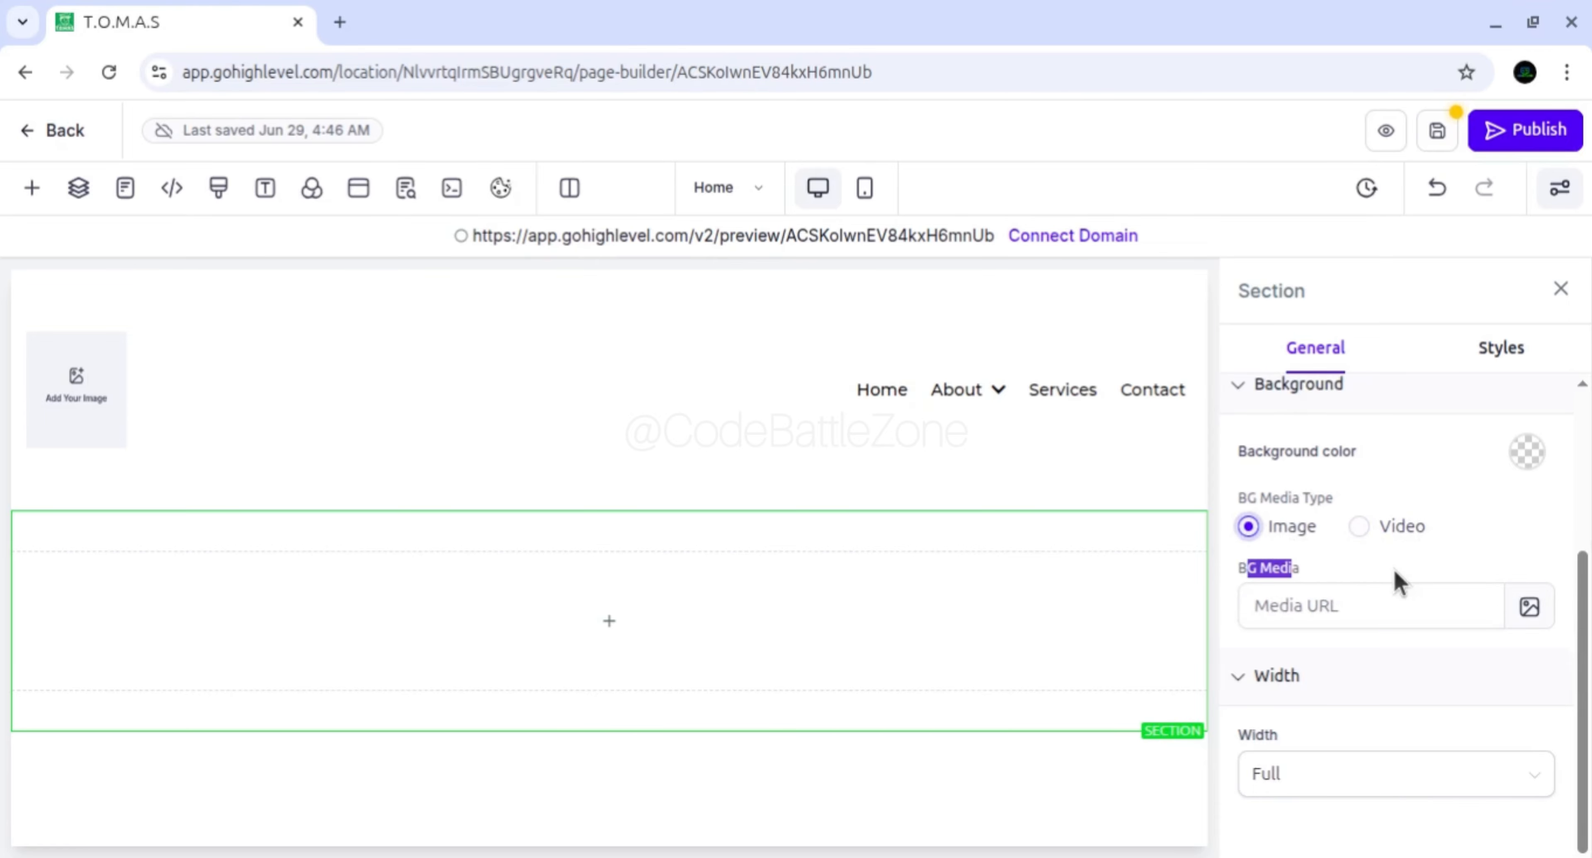
scroll(1398, 583, "up", 4)
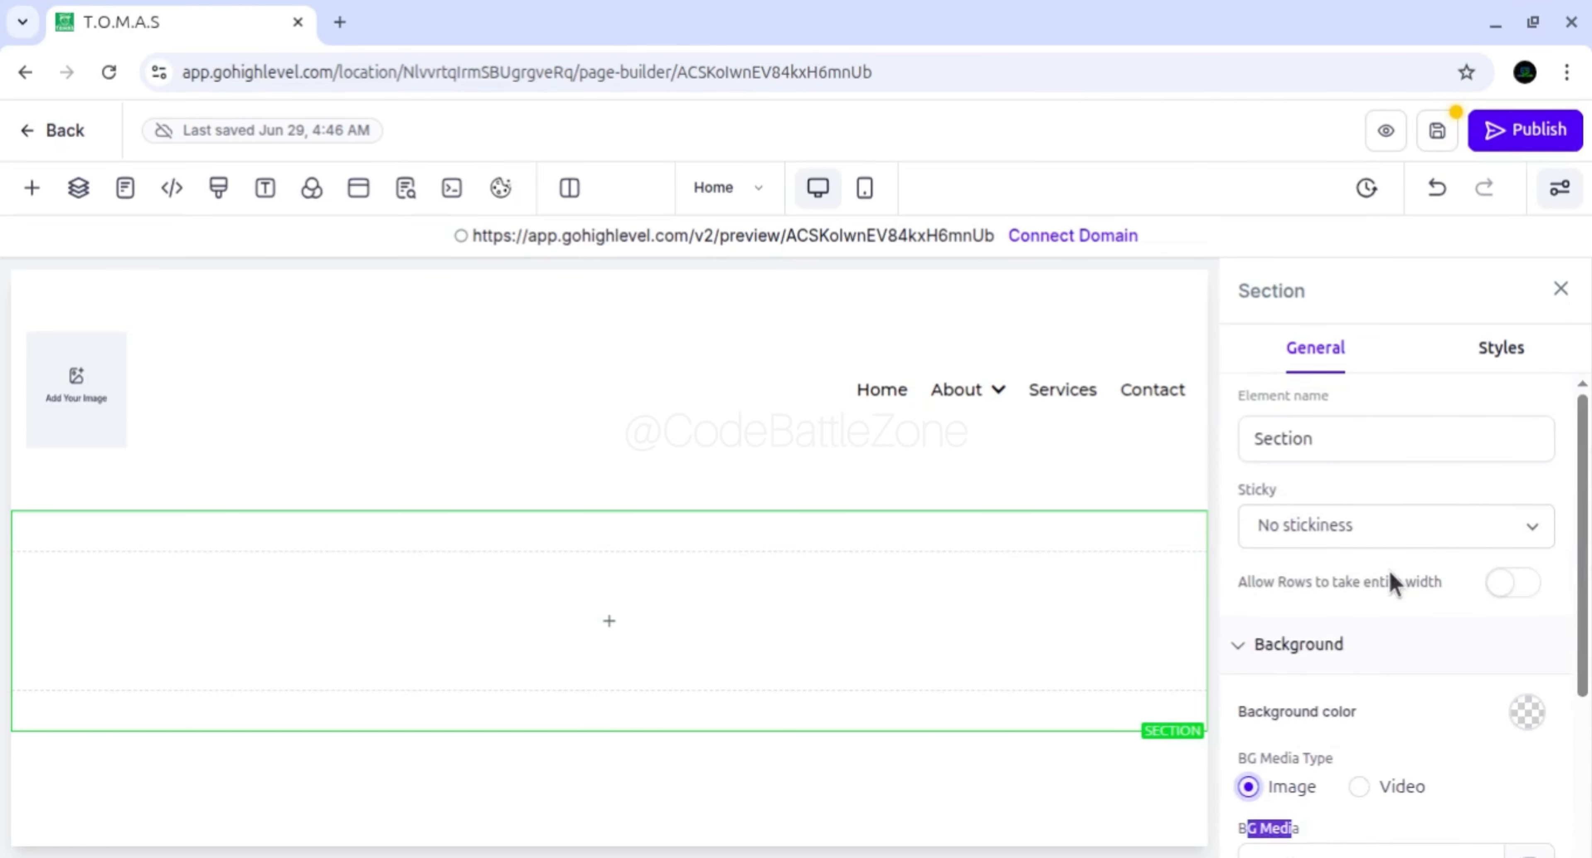
scroll(1393, 581, "down", 4)
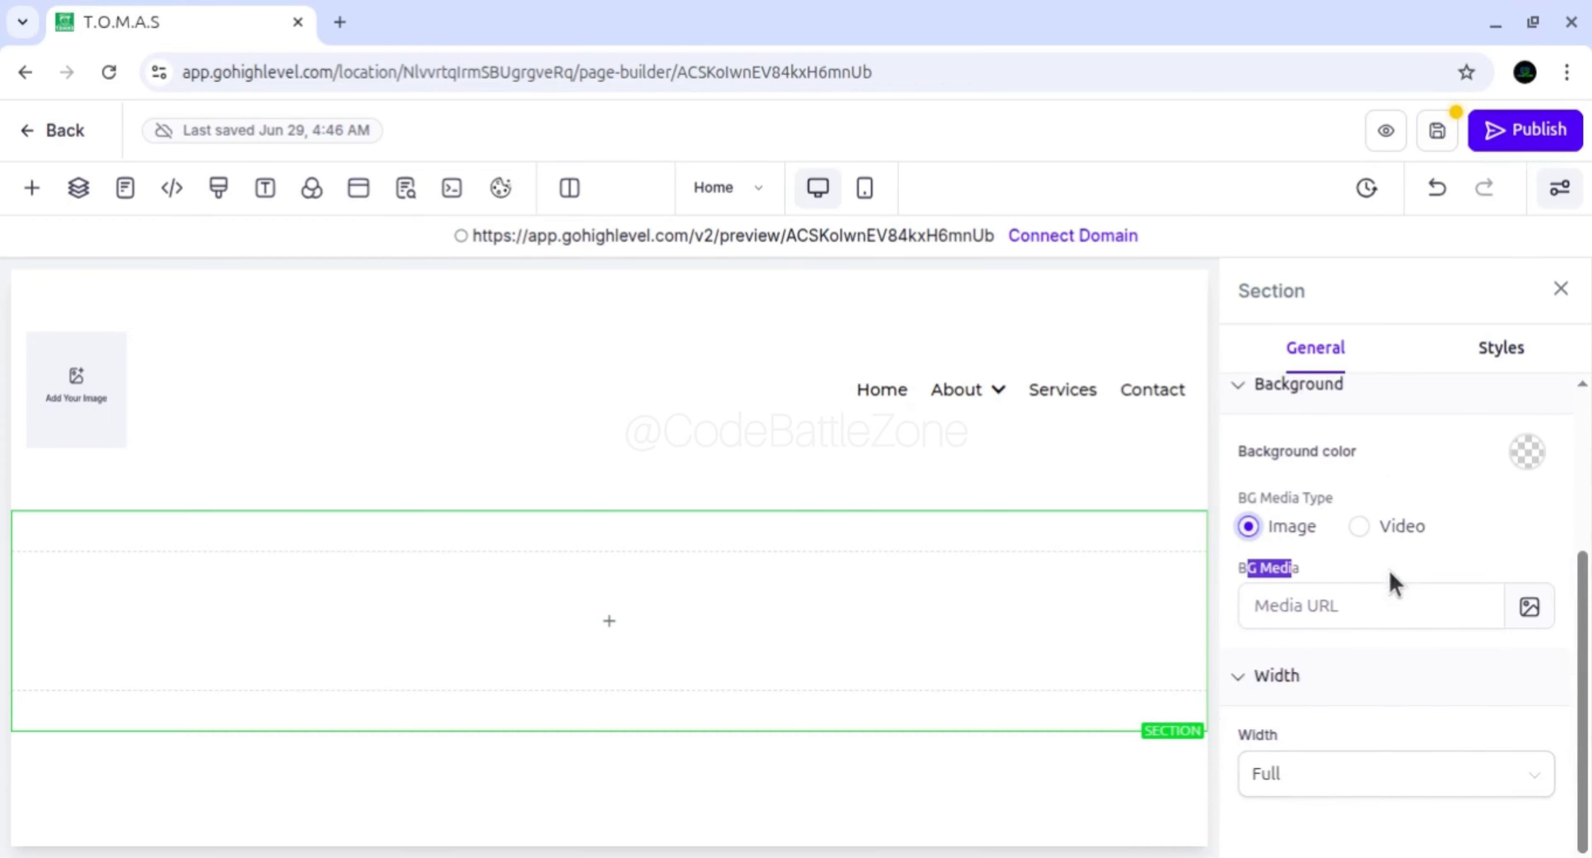
Insert Church-1.jpg from the media storage as the section's background image
left_click(1527, 611)
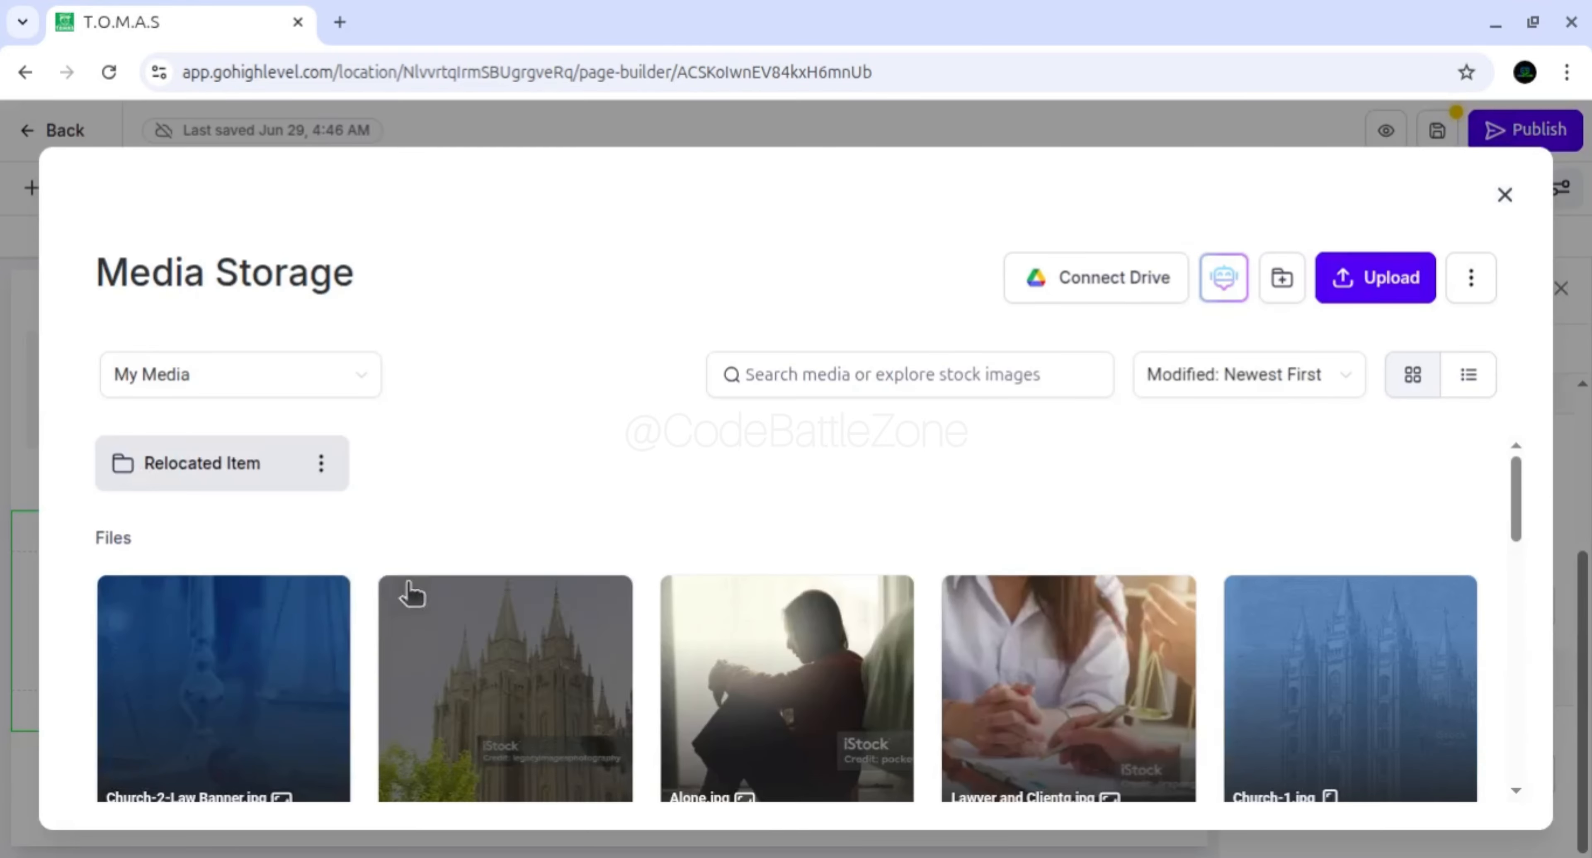
left_click(174, 676)
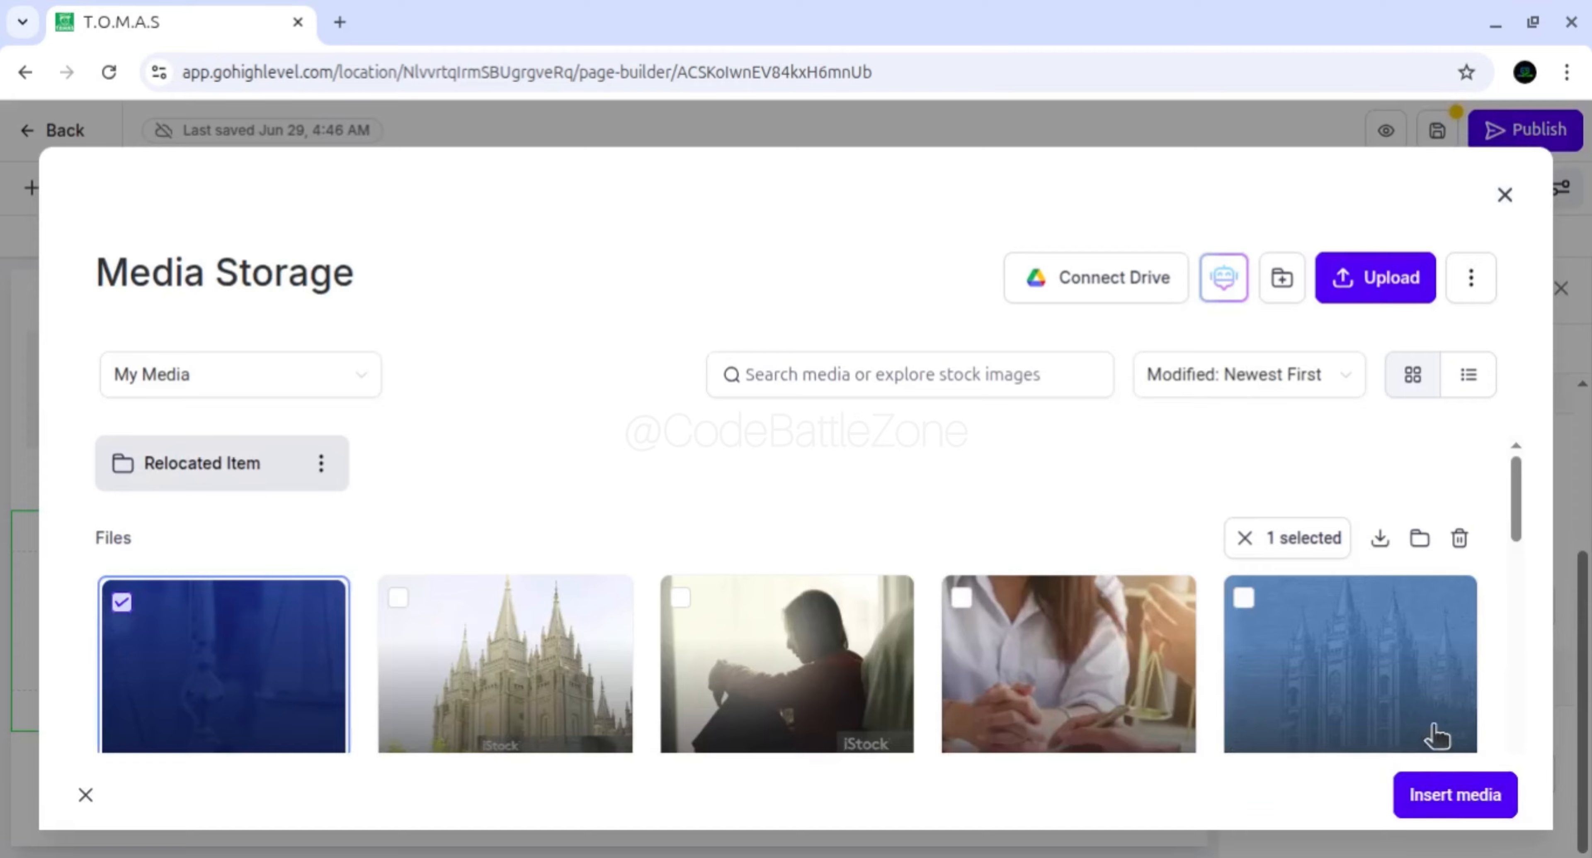
left_click(1363, 702)
left_click(1430, 803)
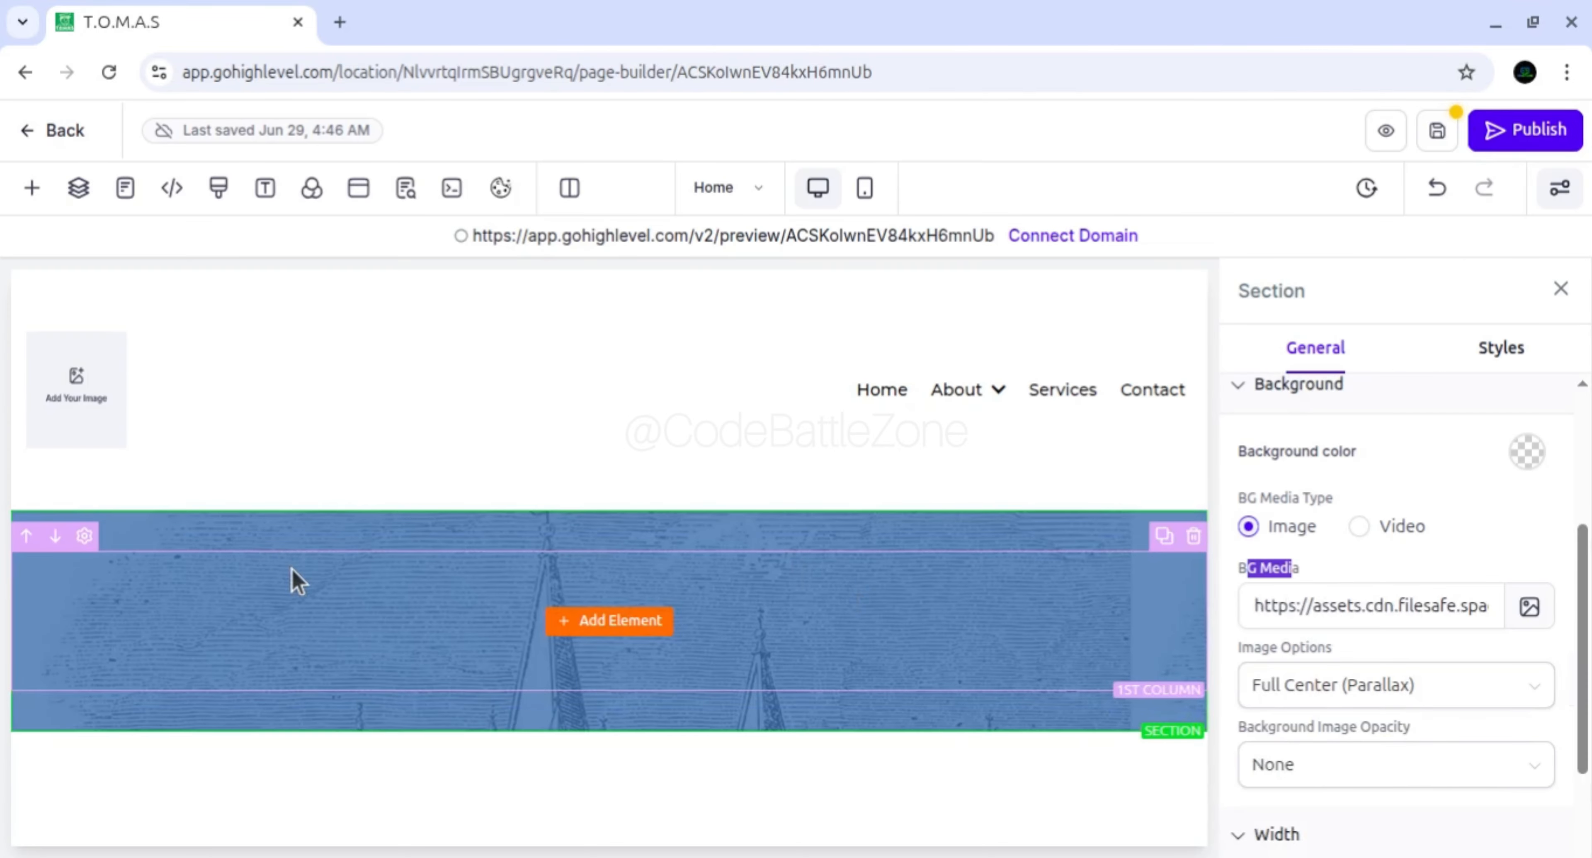
Add a Headline element to the section's column and replace its text with "Code Battle Zone"
left_click(643, 624)
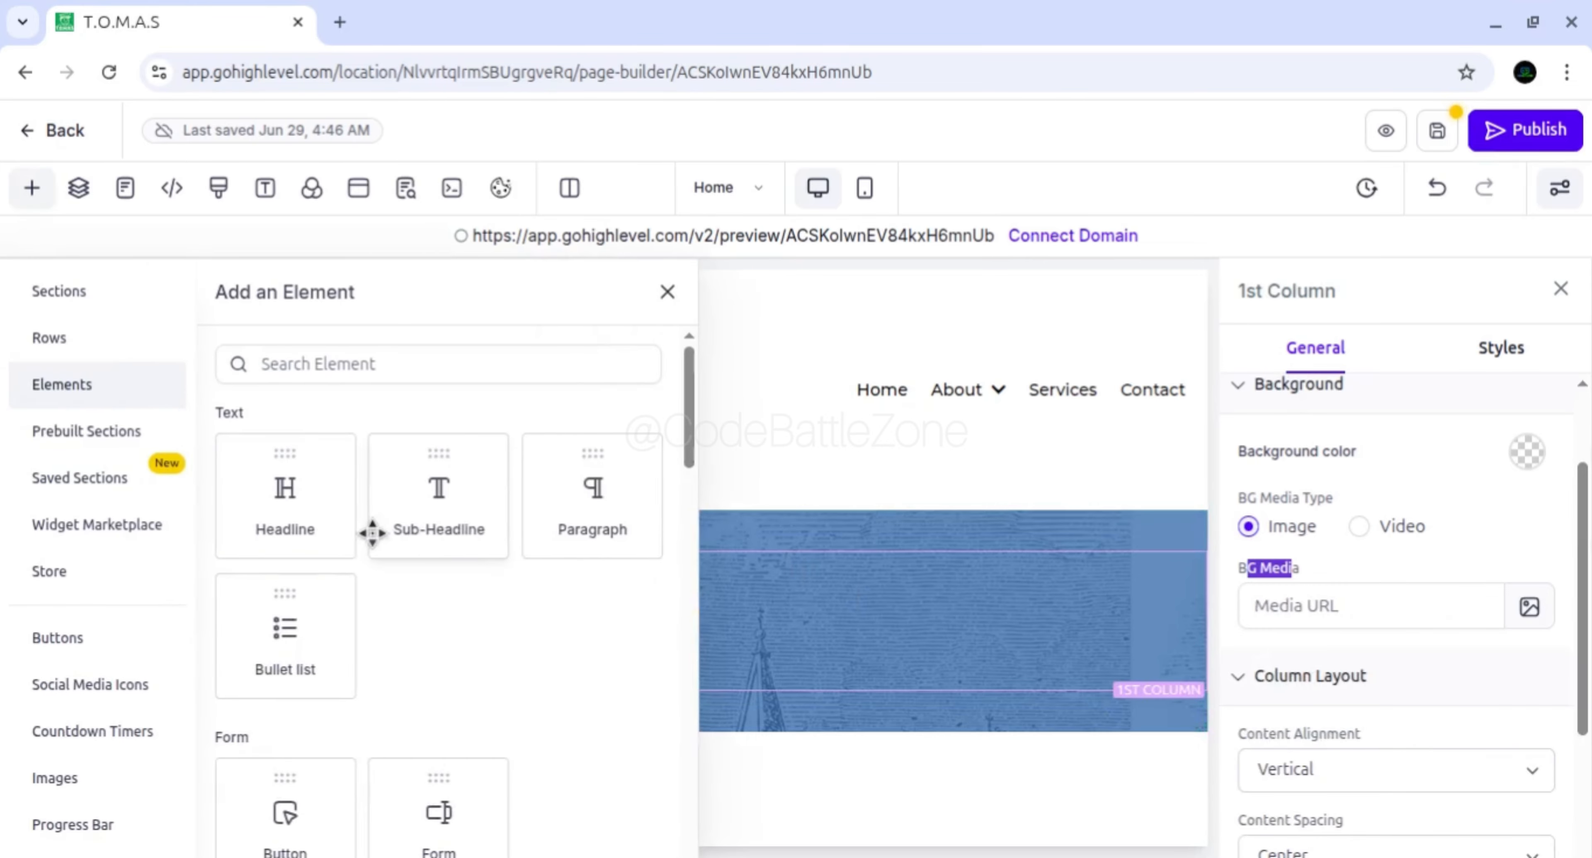
left_click_drag(272, 491, 634, 597)
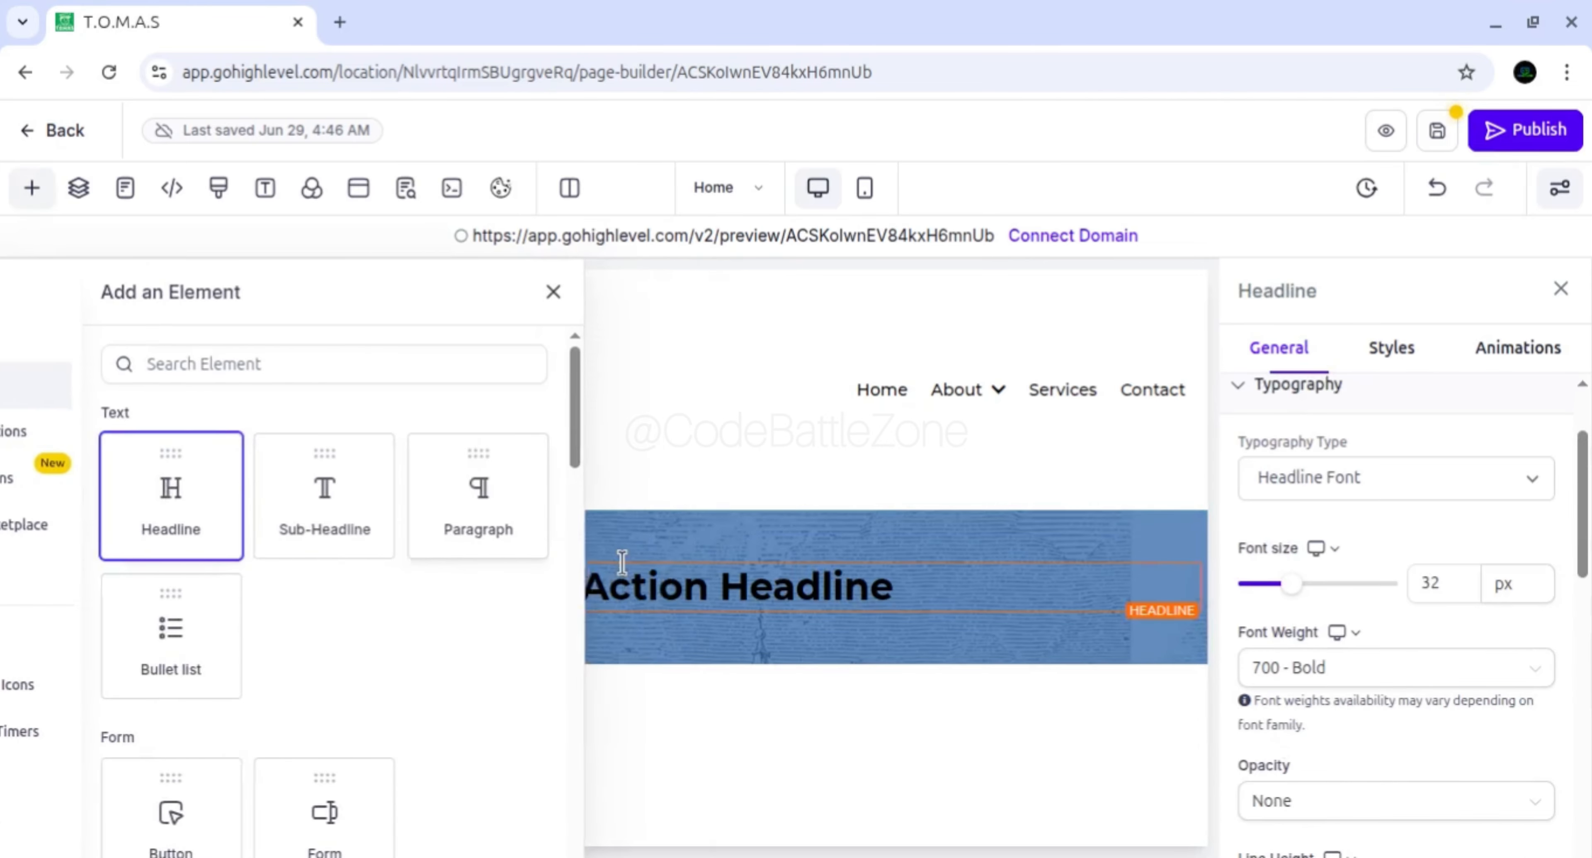
triple_click(636, 590)
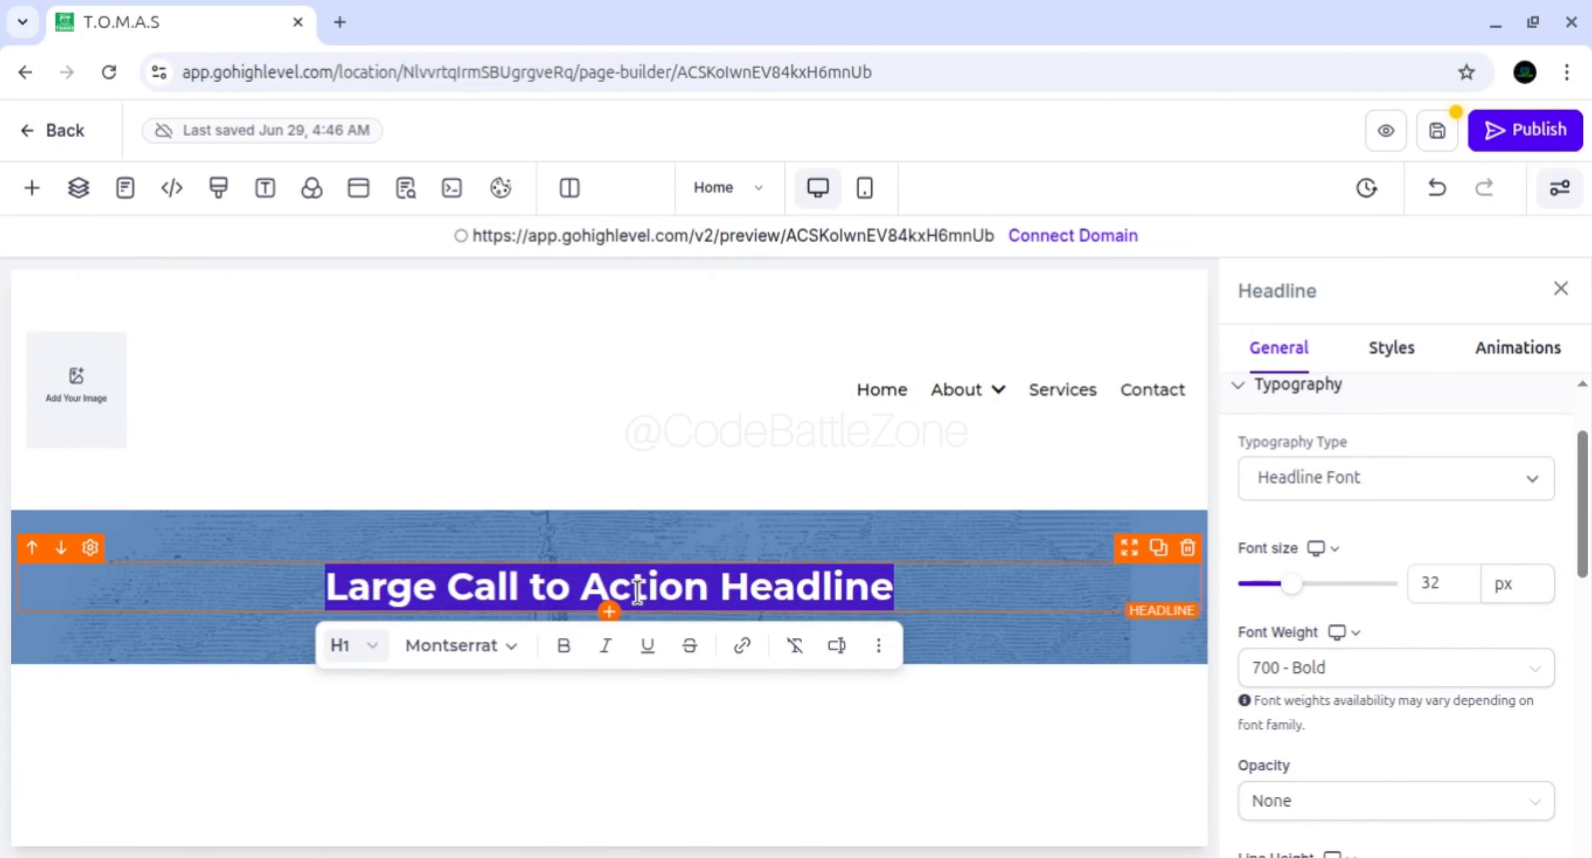
type("Code Ba")
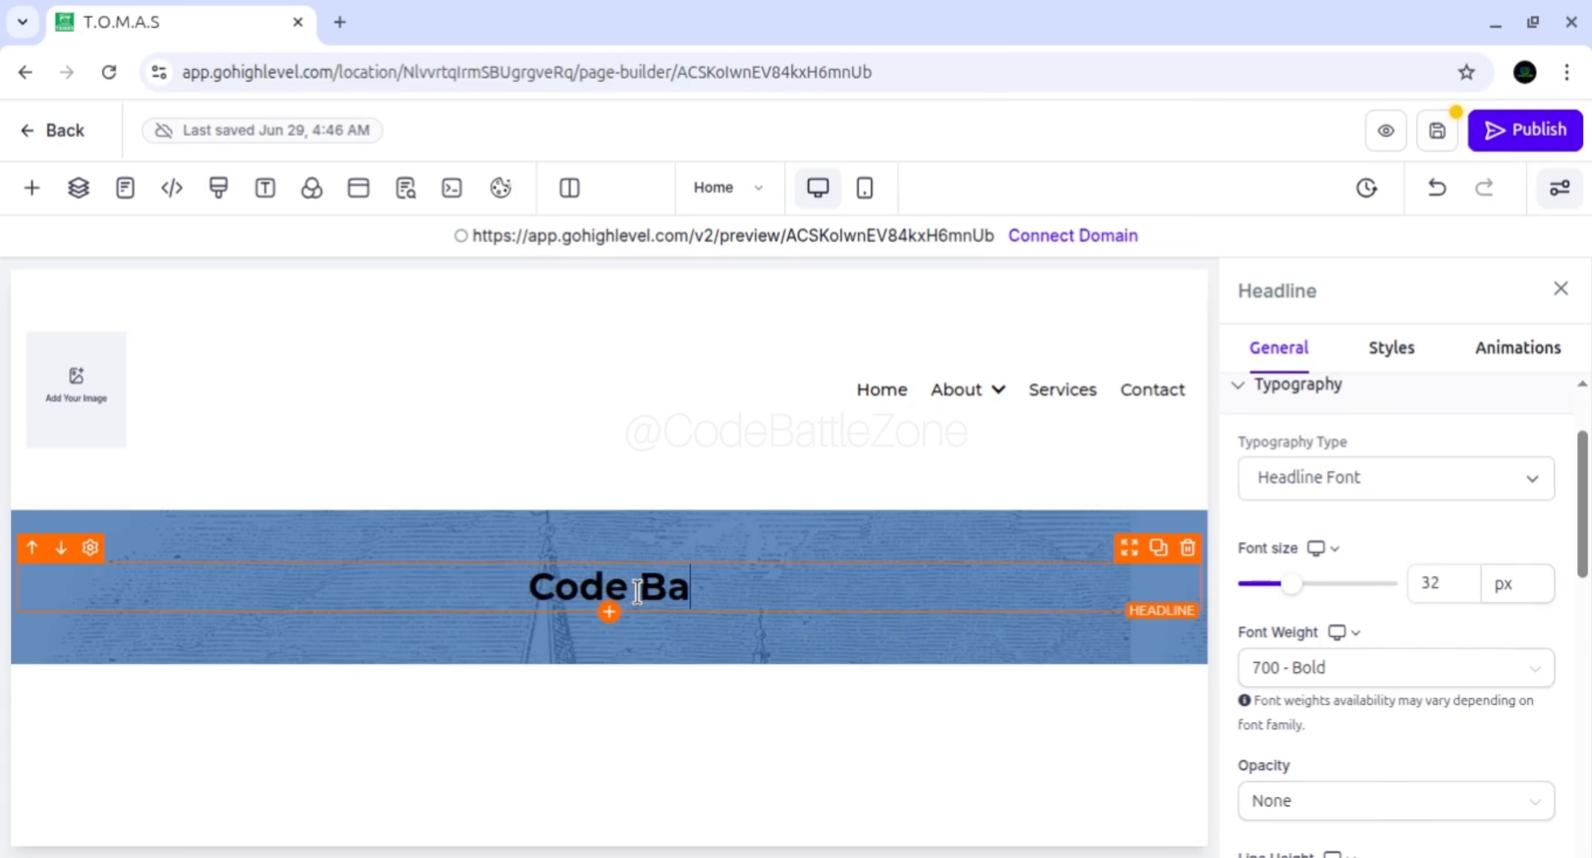
type("ttle Zone")
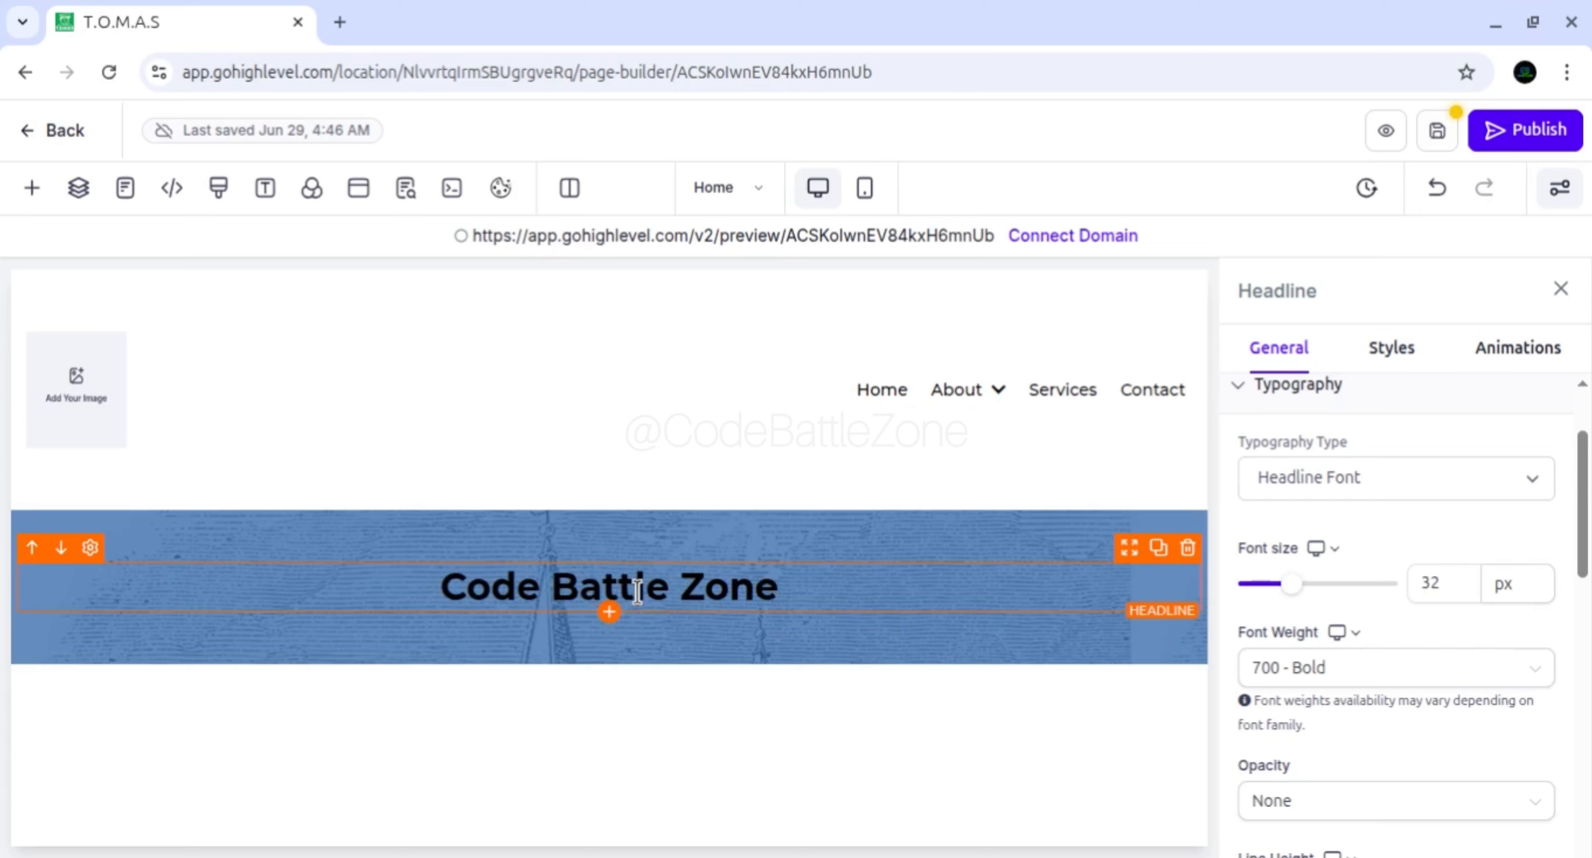
key("Return")
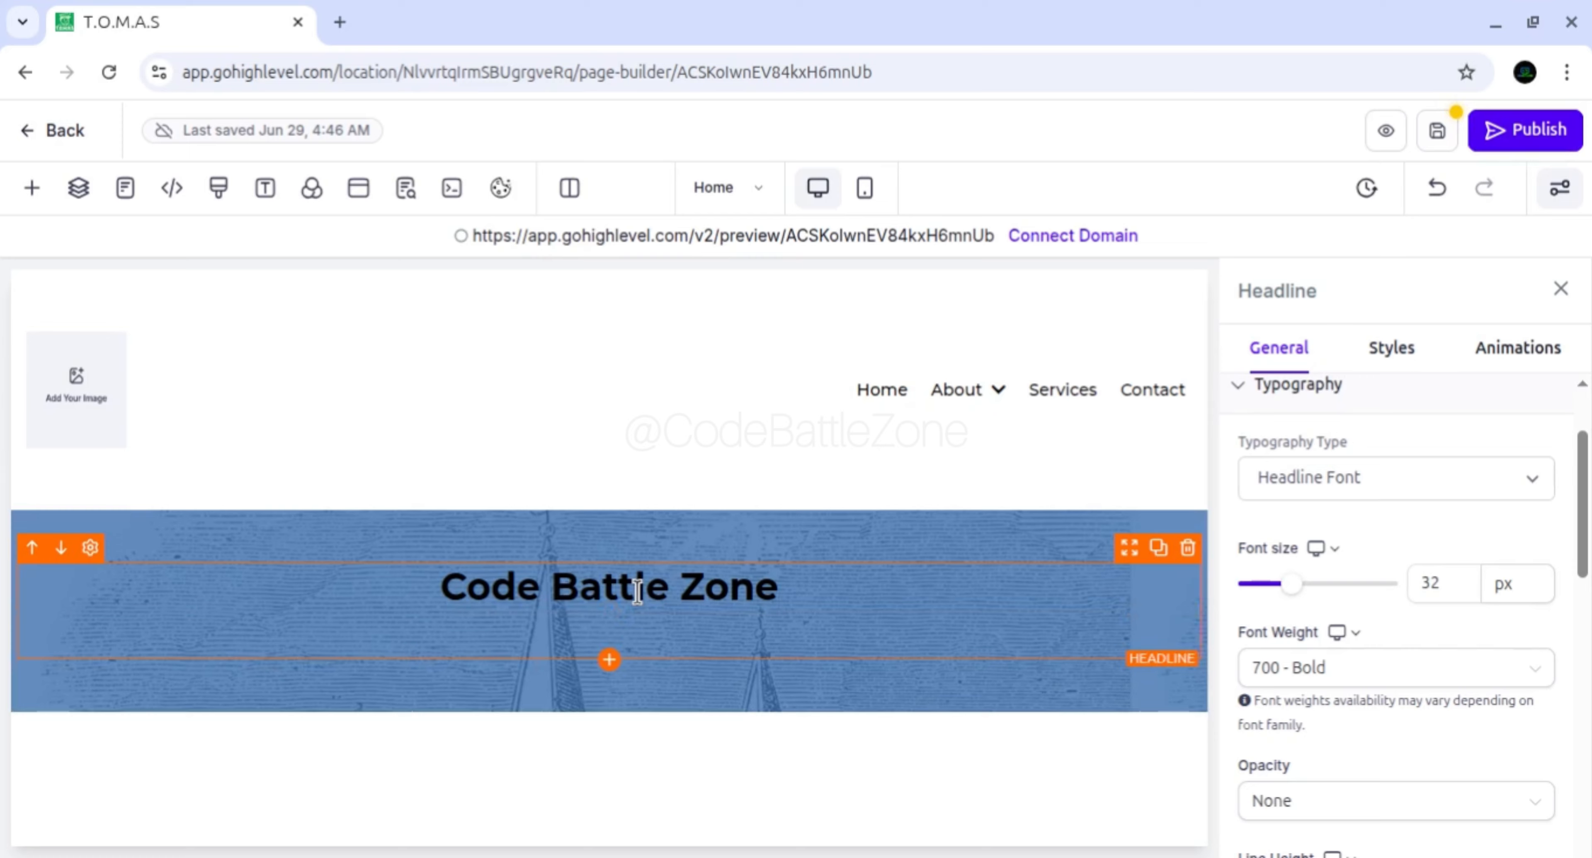
type("Hee")
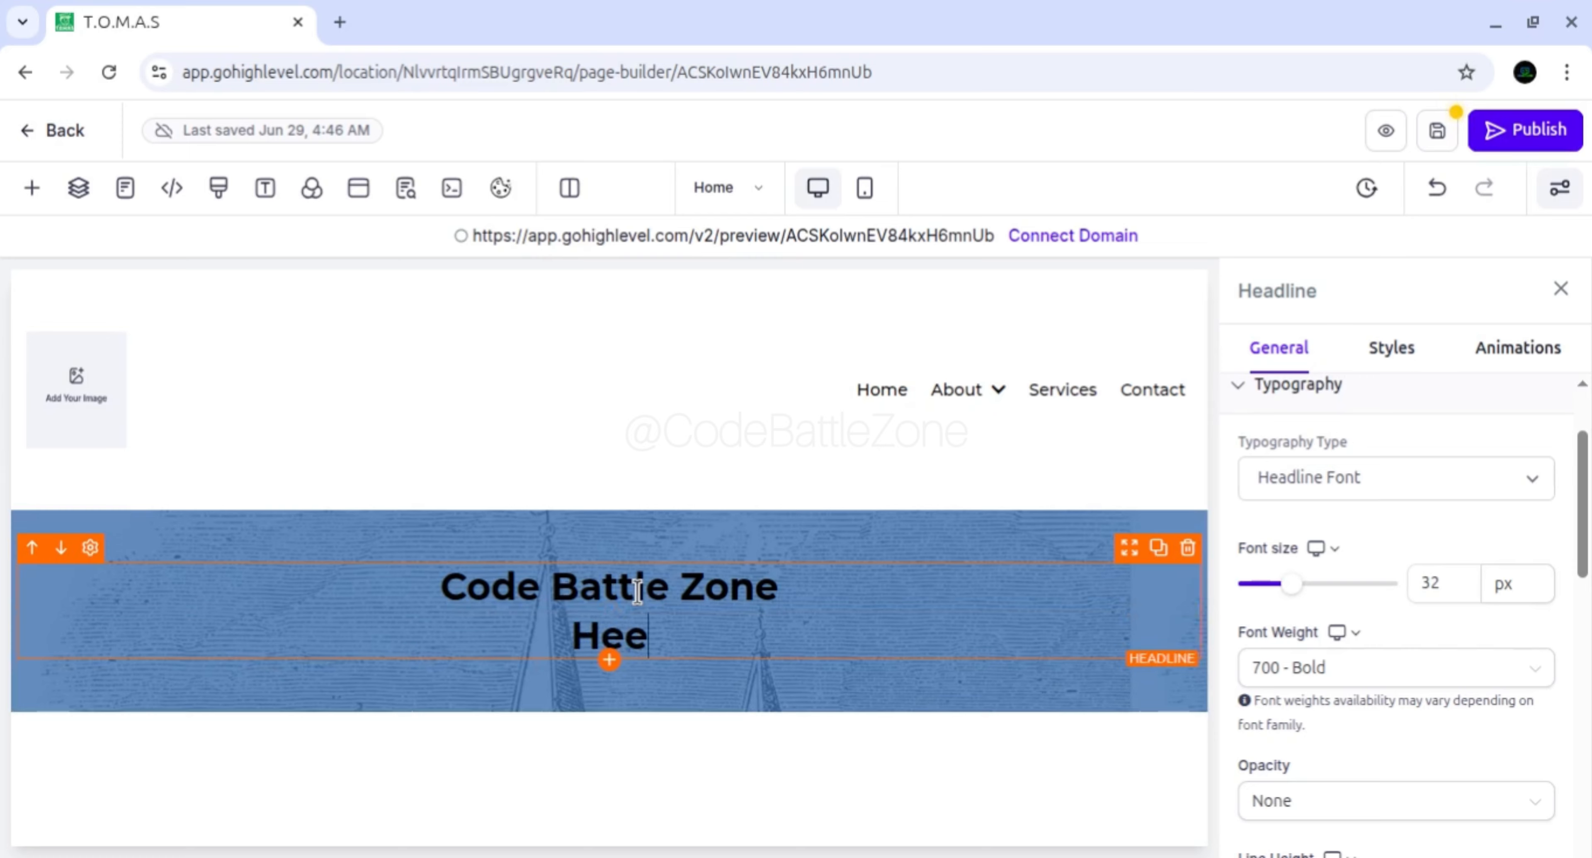
key("BackSpace")
key("BackSpace")
key("BackSpace")
key("BackSpace")
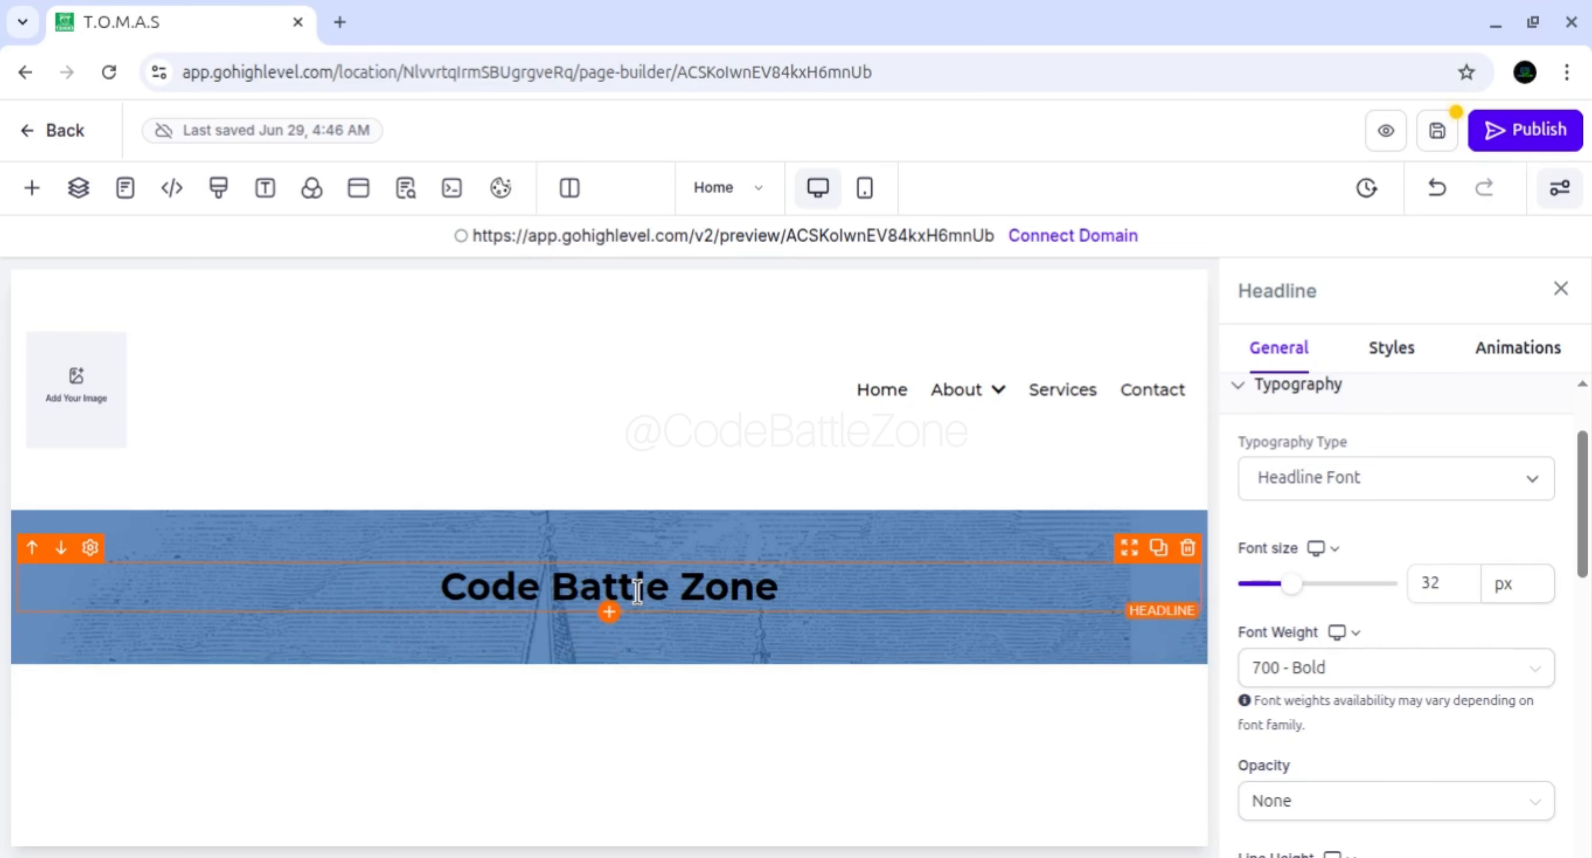
Add a Paragraph element below the headline and replace its text with "Here we battle with the codes"
left_click(31, 187)
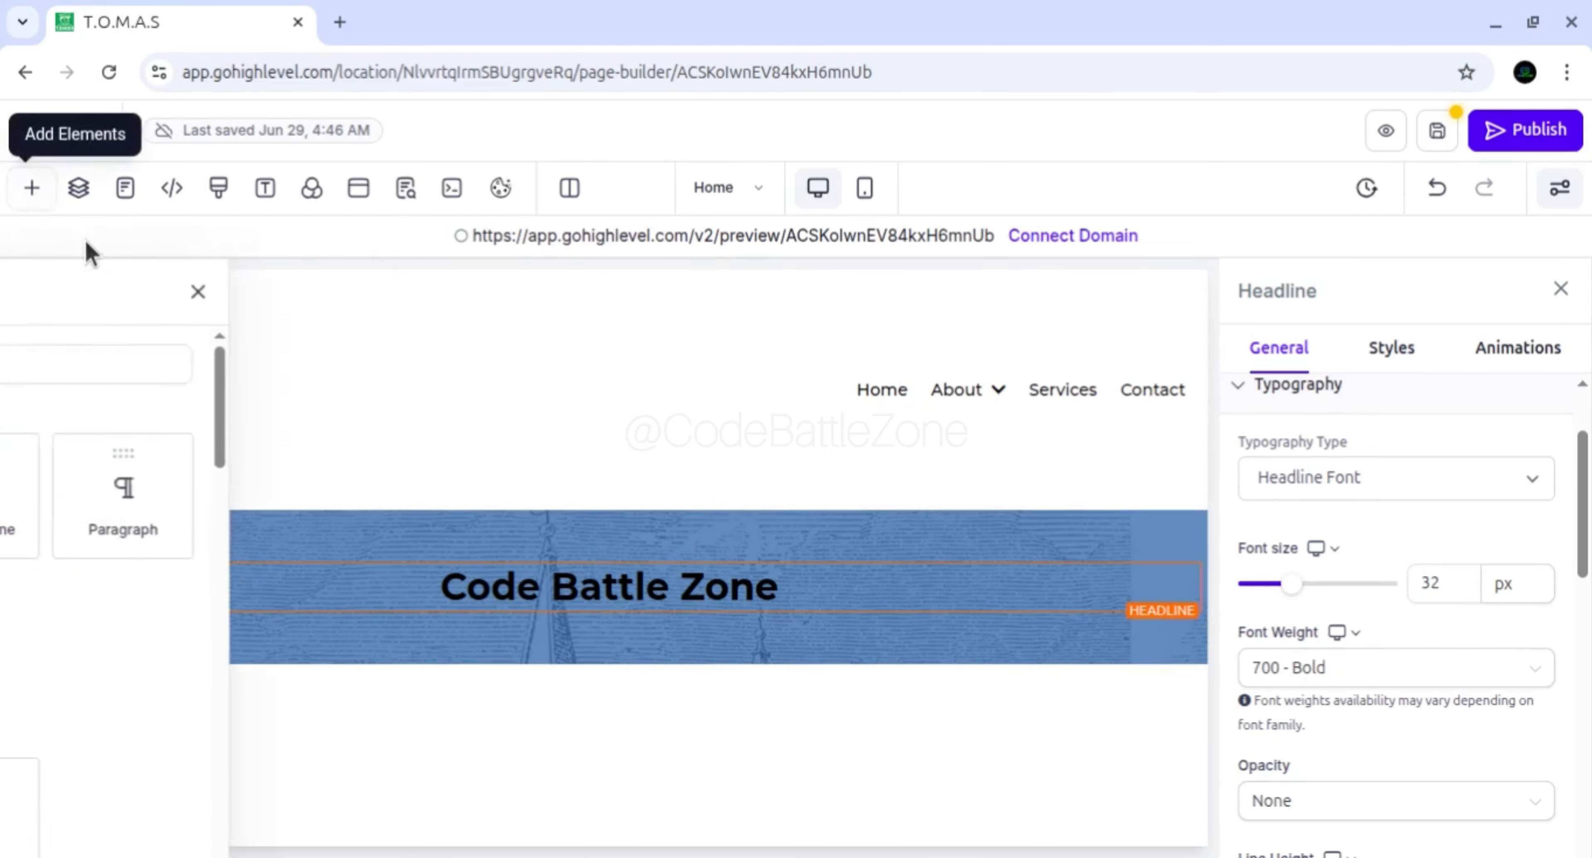
left_click_drag(558, 515, 598, 632)
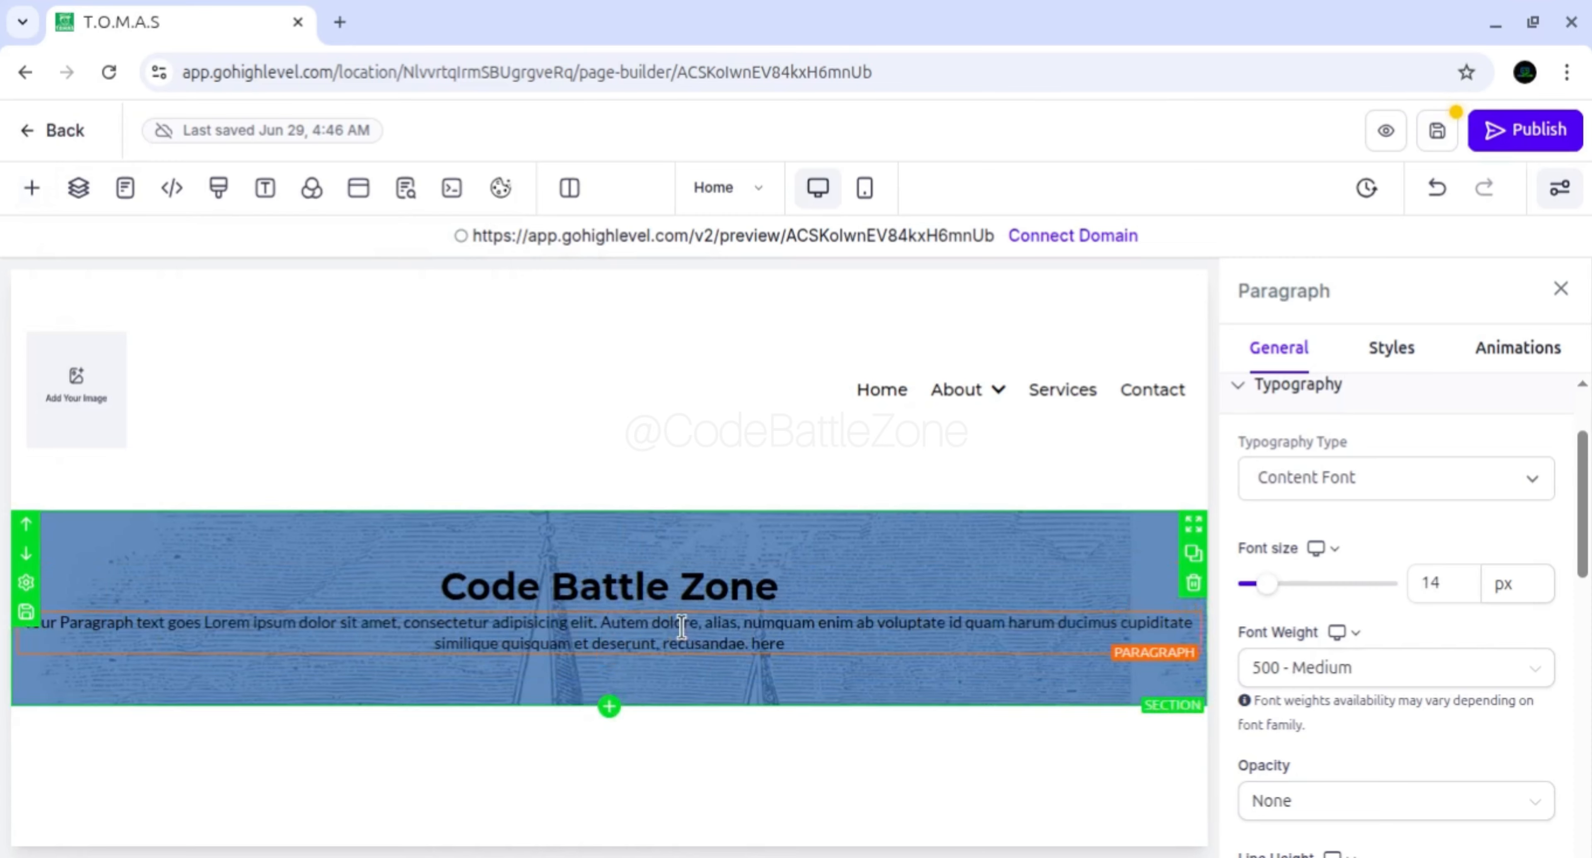
triple_click(561, 634)
type("Here")
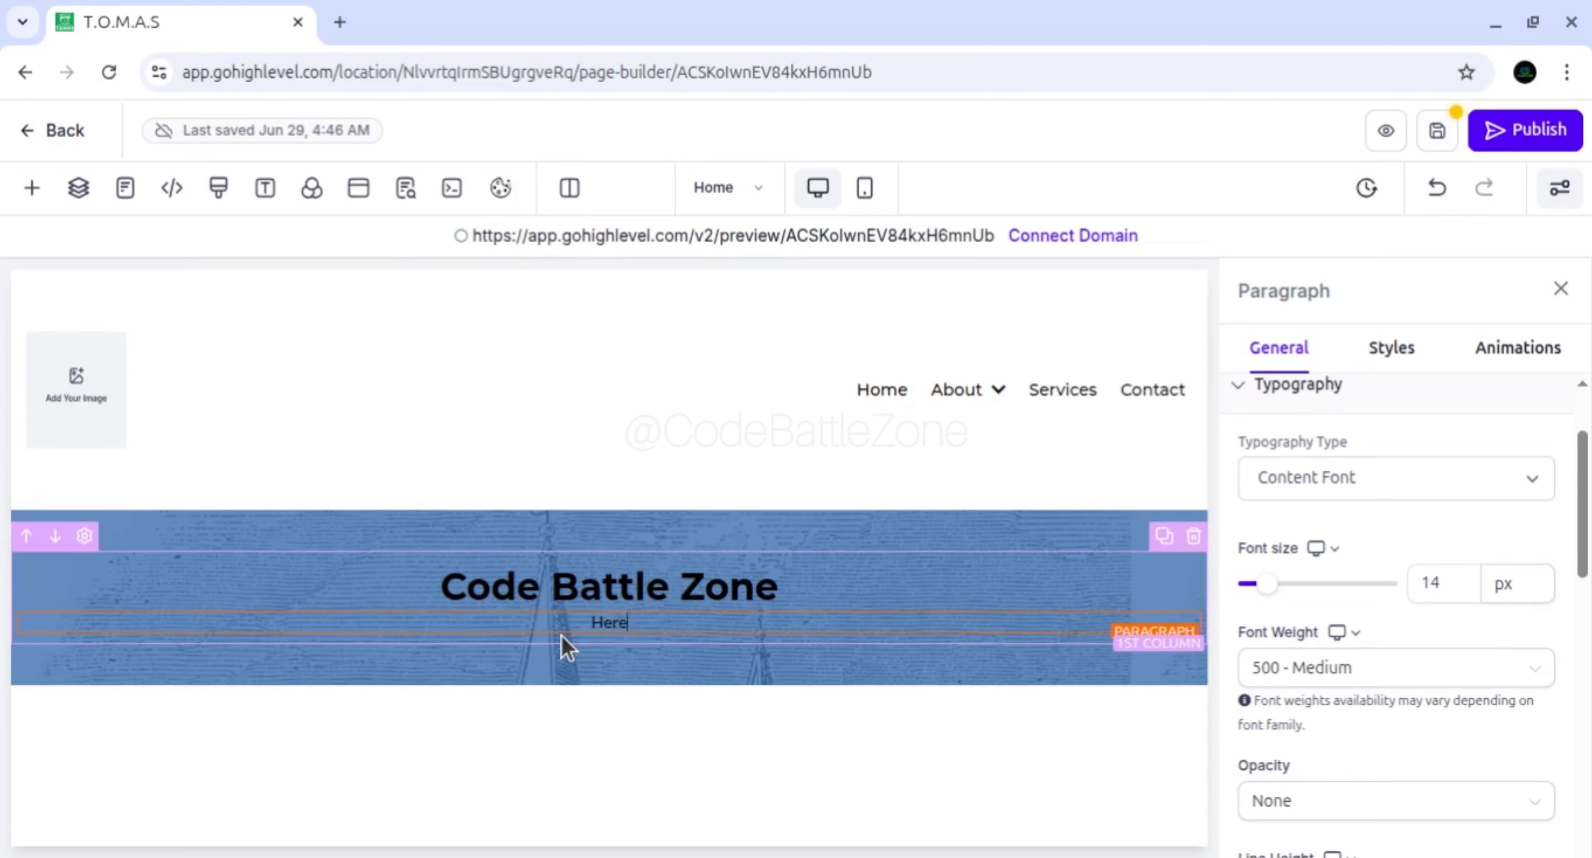
type(" we battle w")
type("ith the codes")
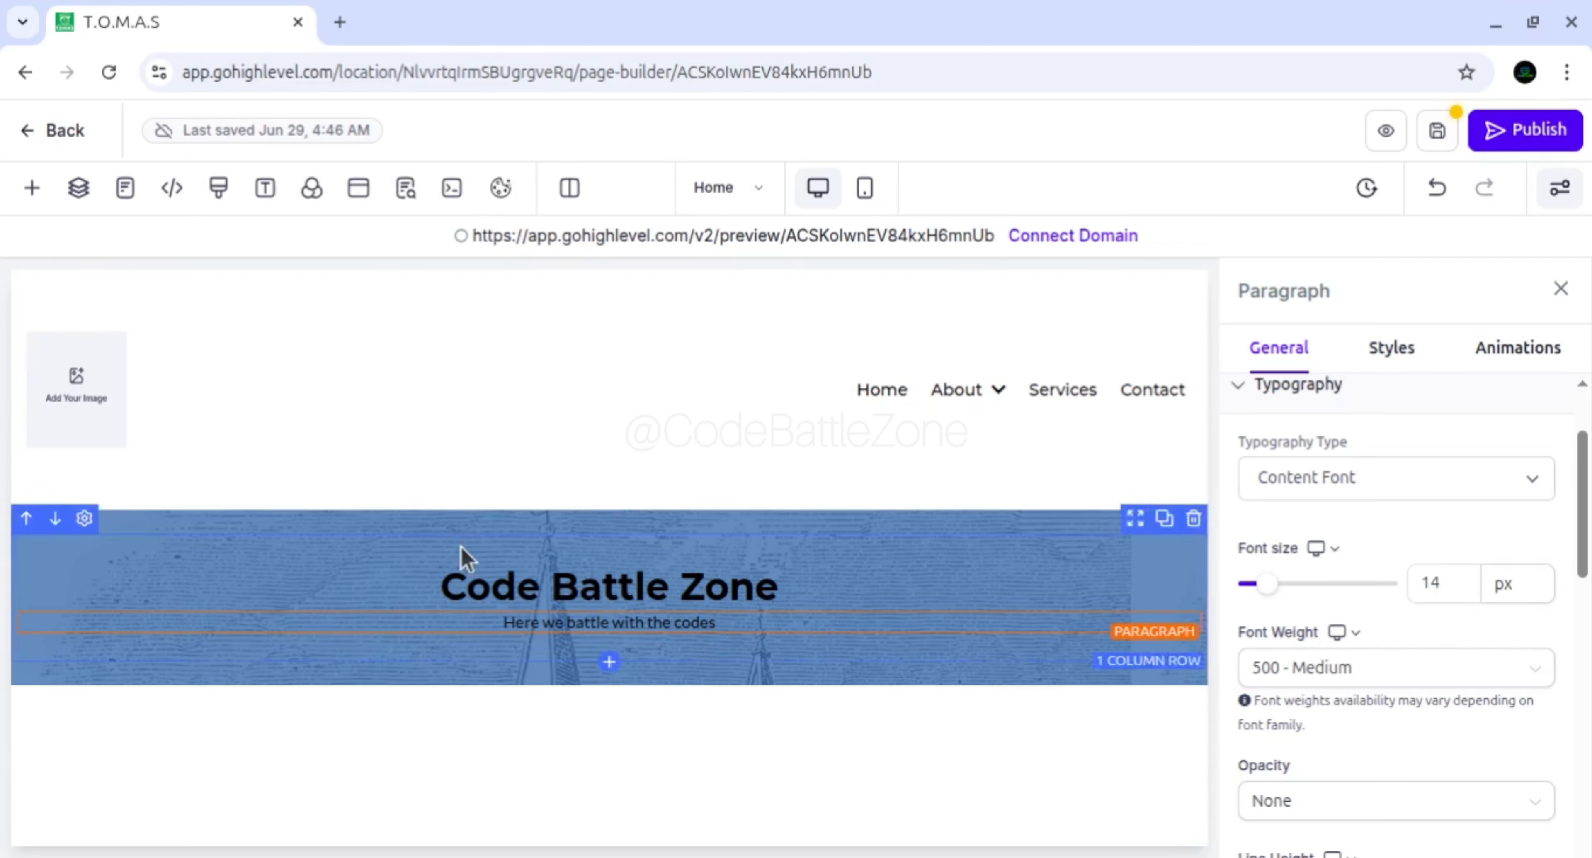
Apply the Heading 1 level to the "Code Battle Zone" headline
left_click(567, 598)
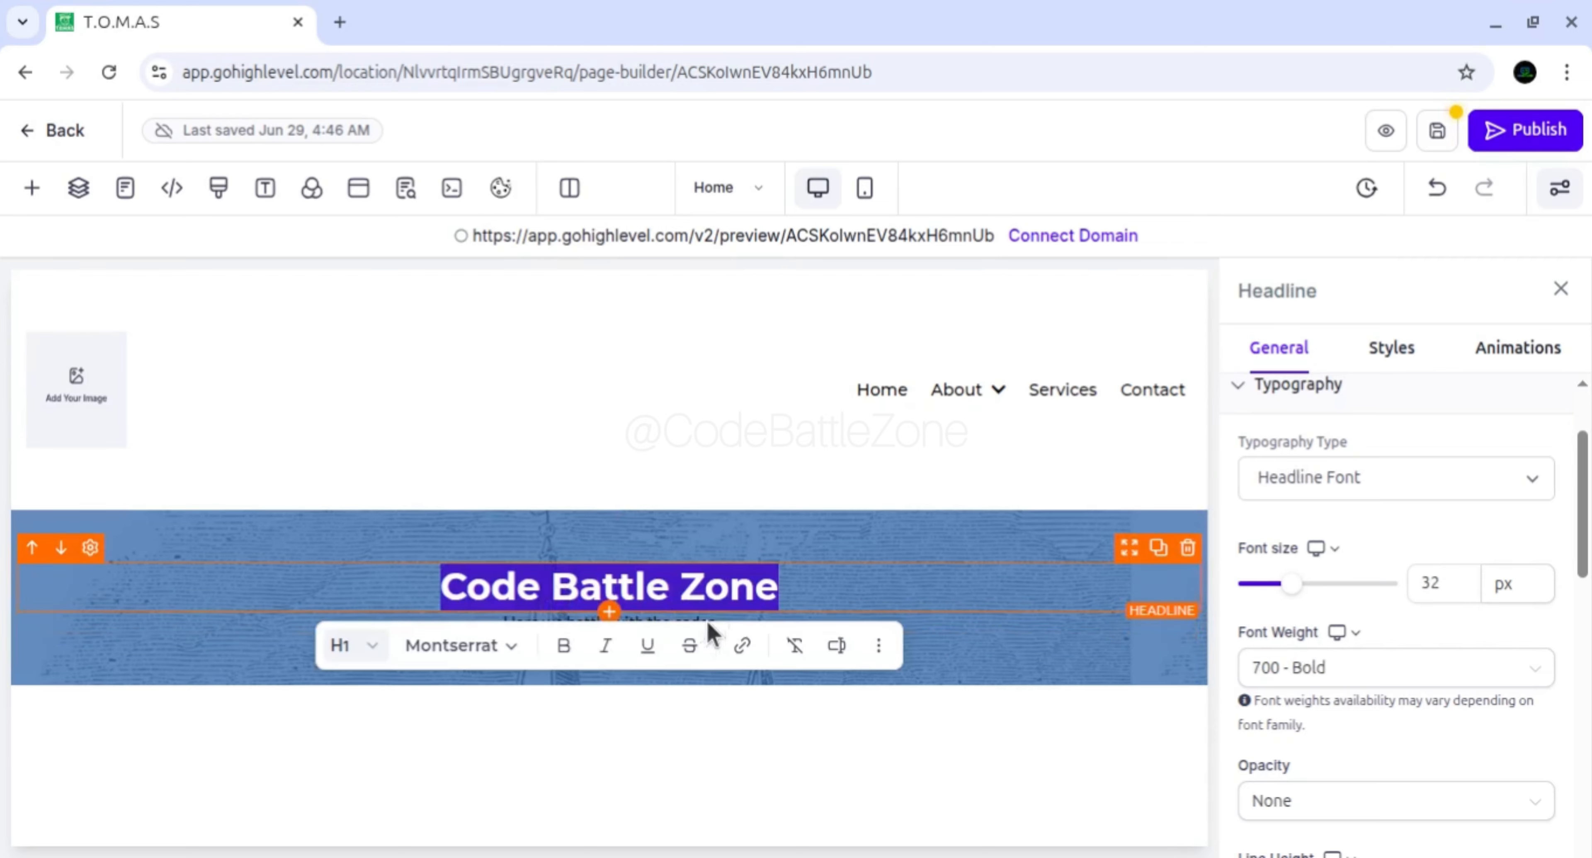
left_click(367, 655)
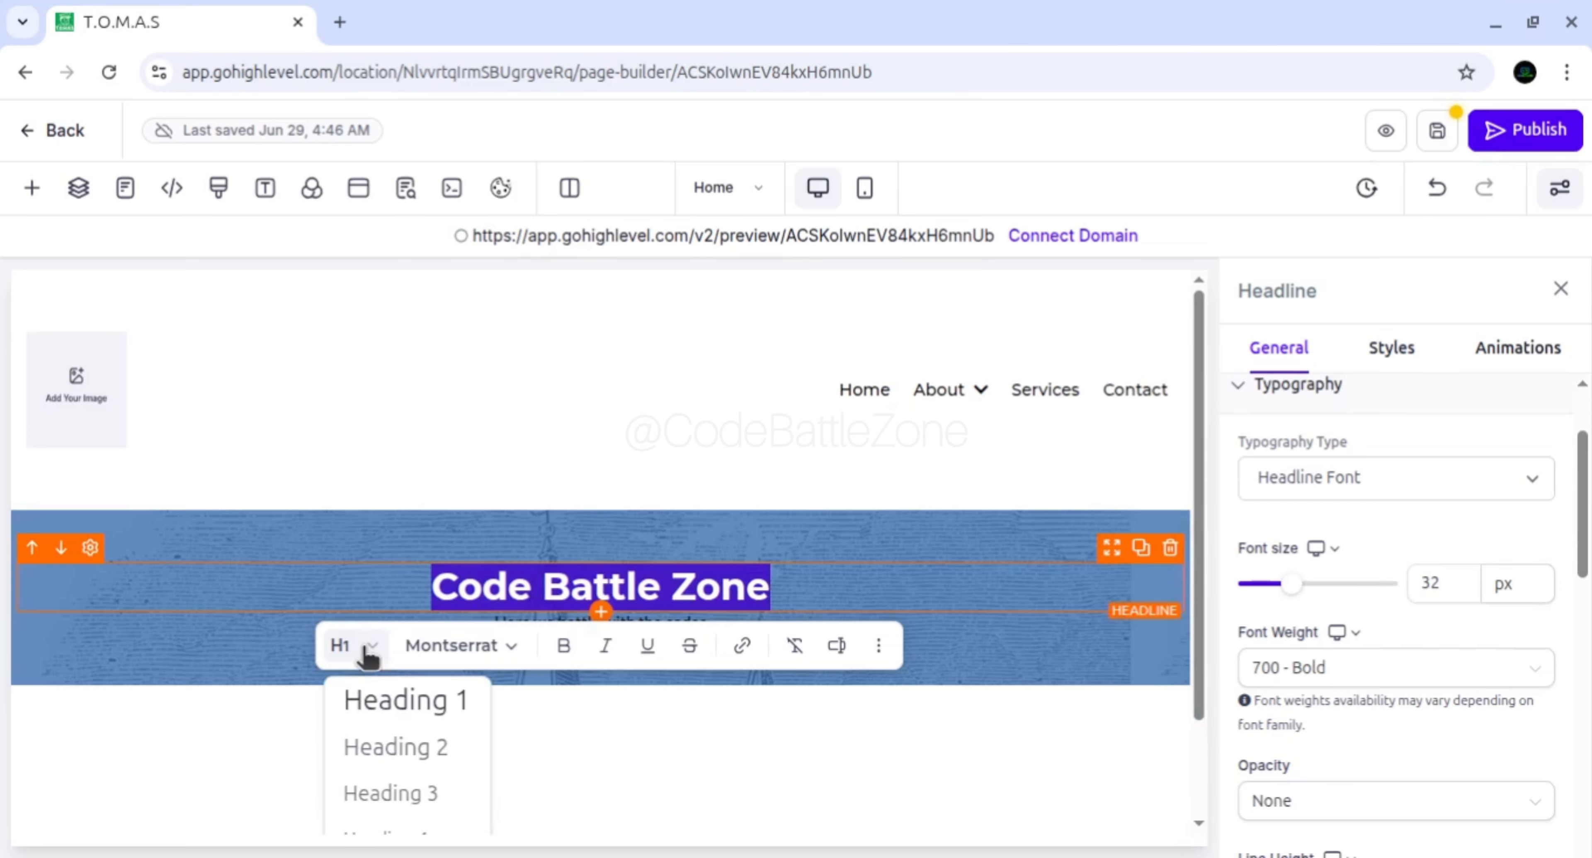
scroll(367, 656, "down", 2)
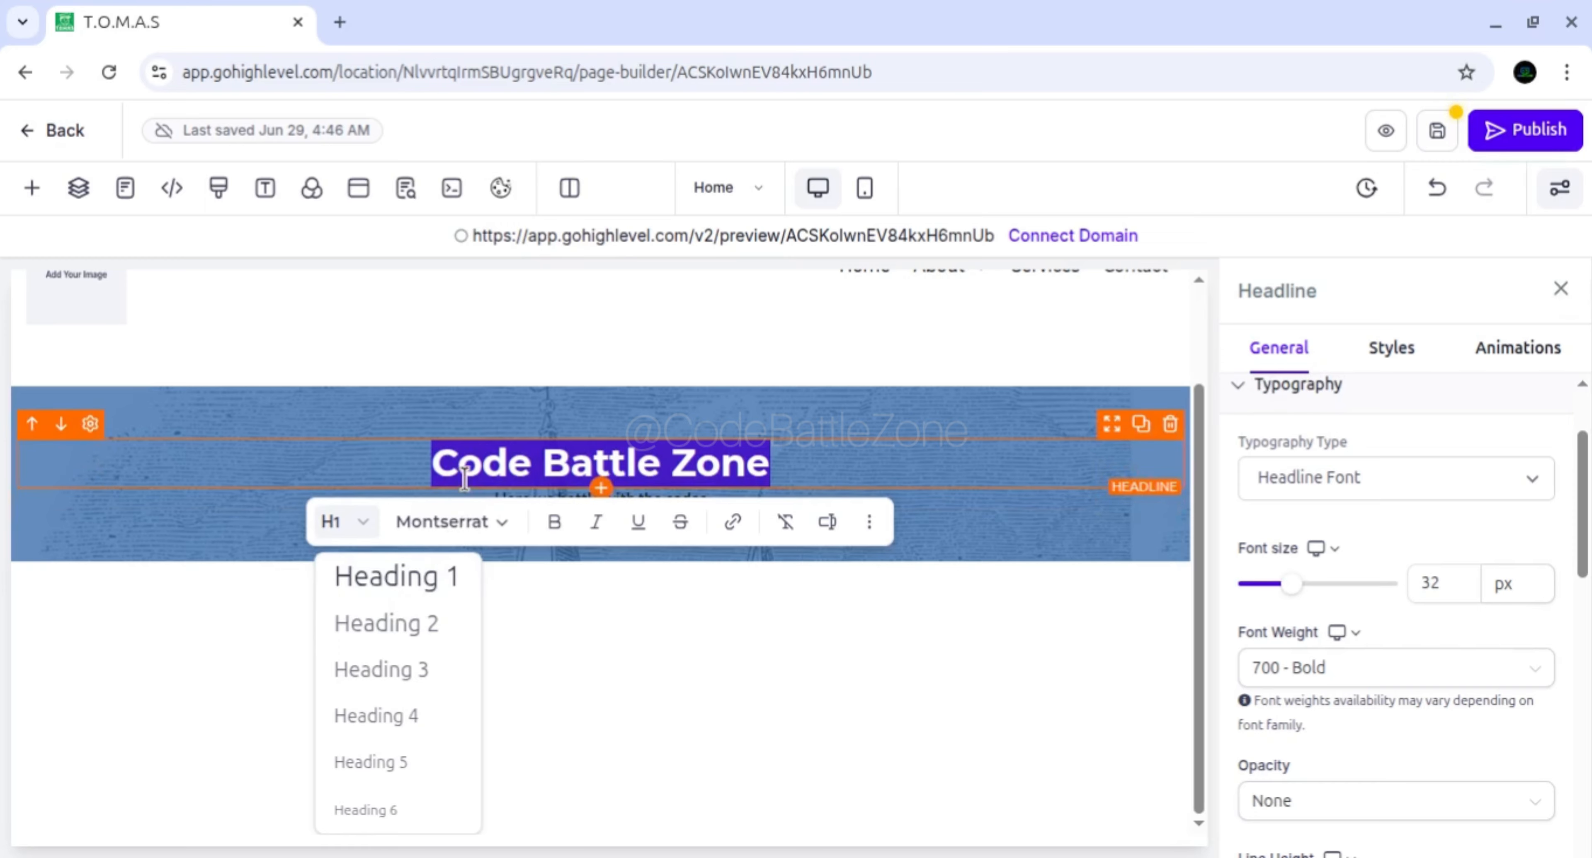
left_click(399, 593)
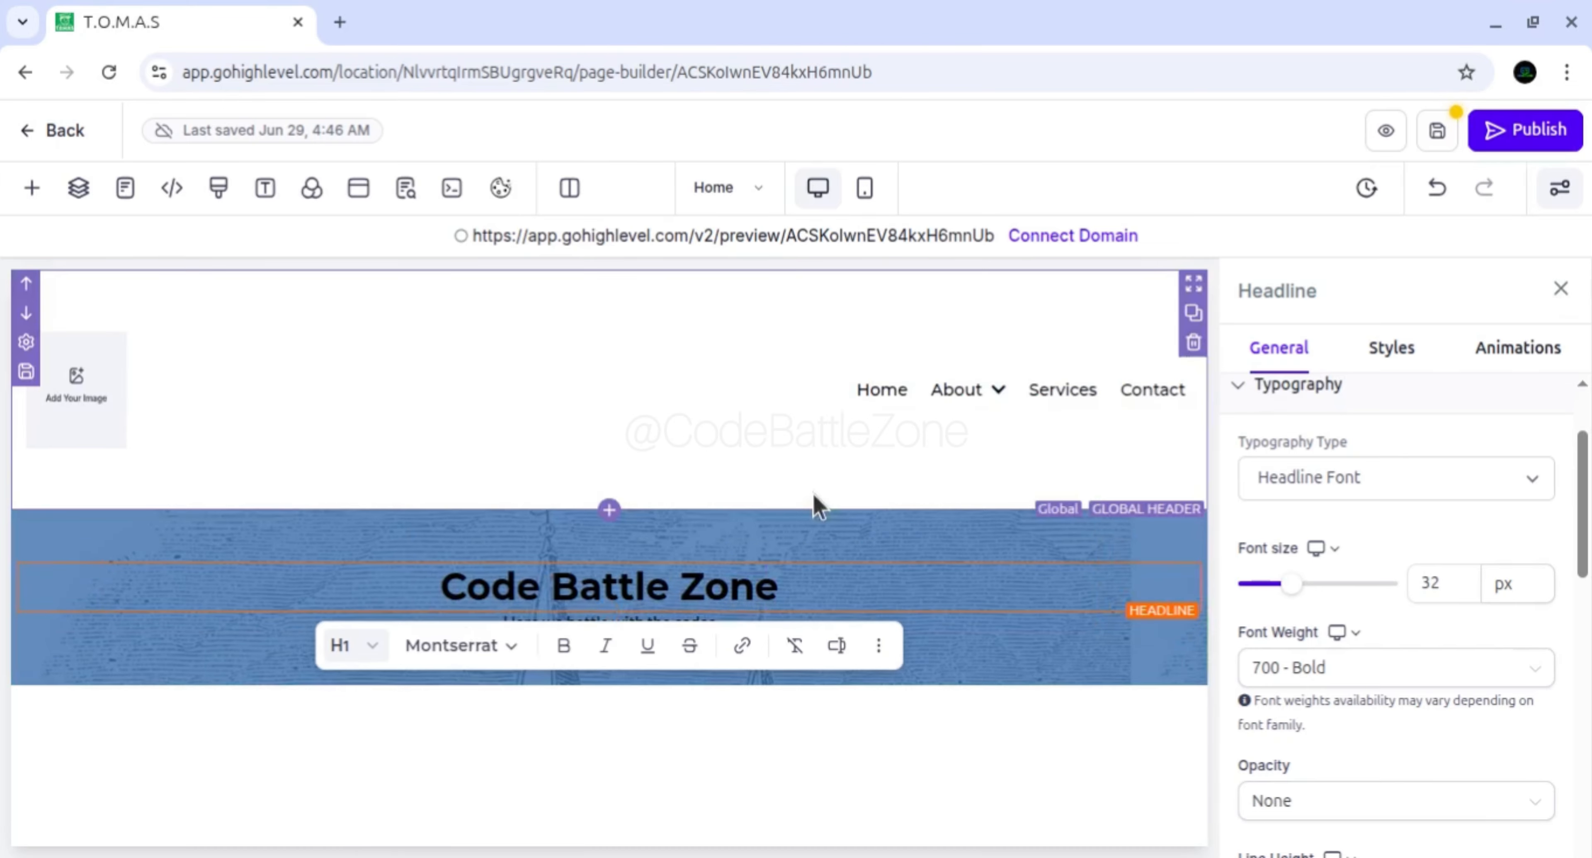
Set the text color of the "Code Battle Zone" headline to white
triple_click(573, 587)
scroll(1403, 676, "down", 3)
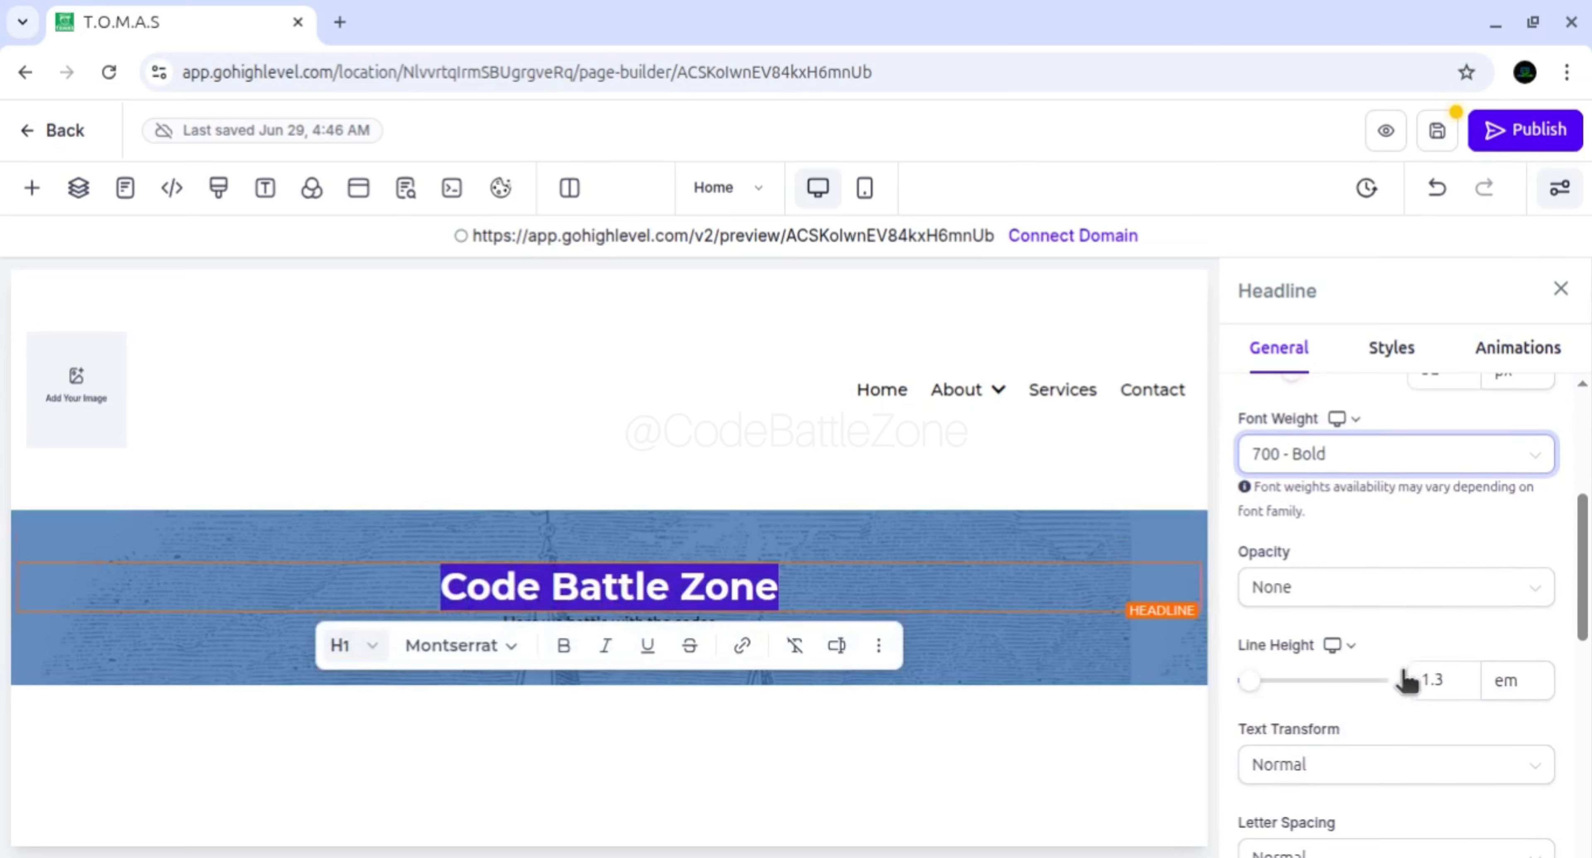
scroll(1376, 604, "down", 2)
scroll(1374, 606, "down", 5)
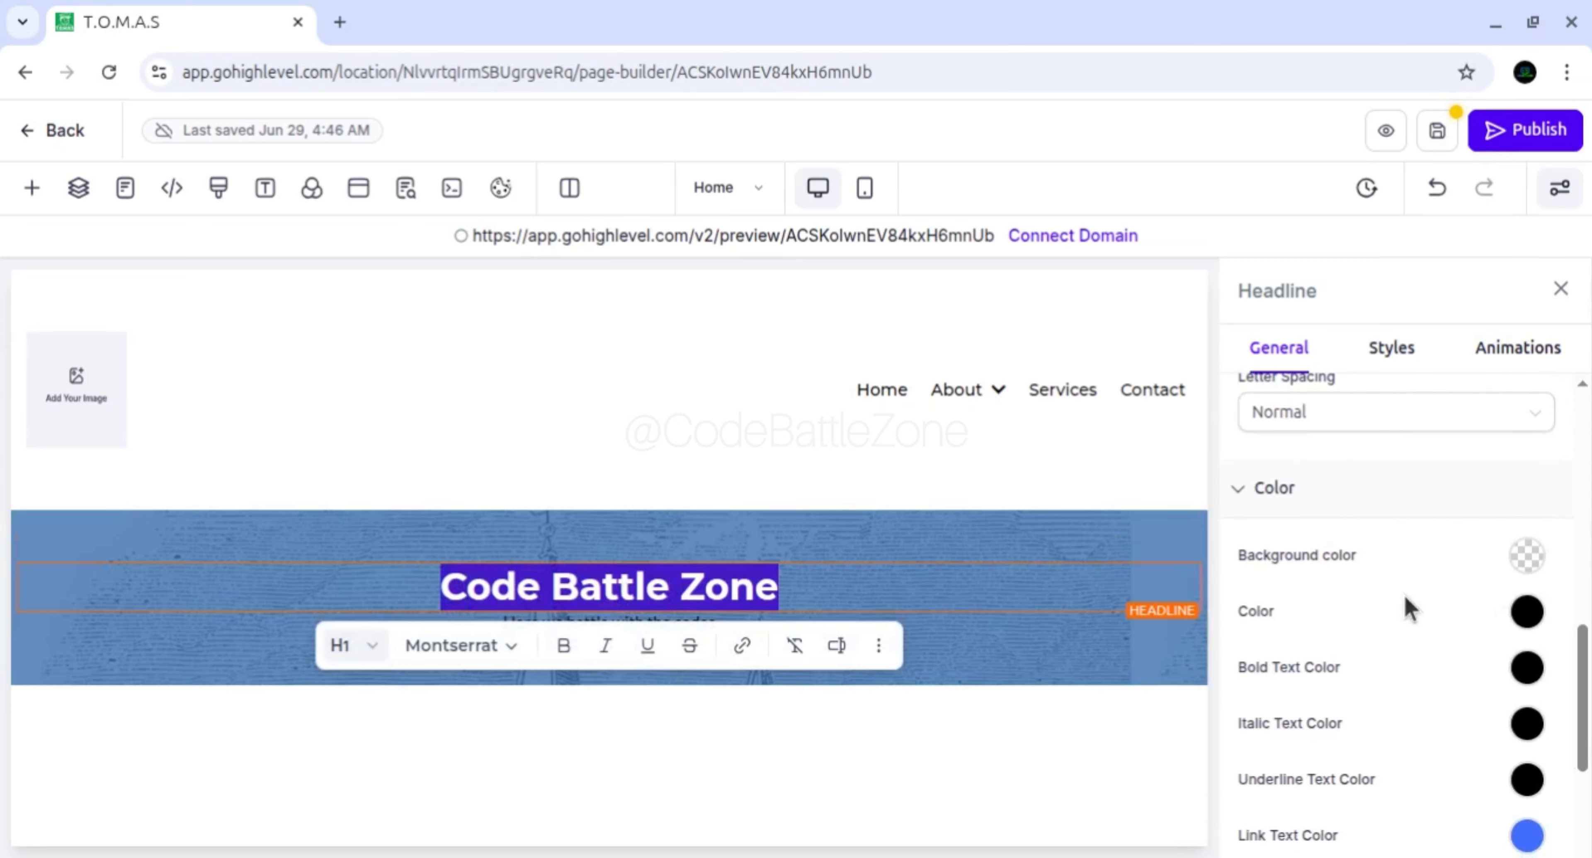
left_click(1527, 611)
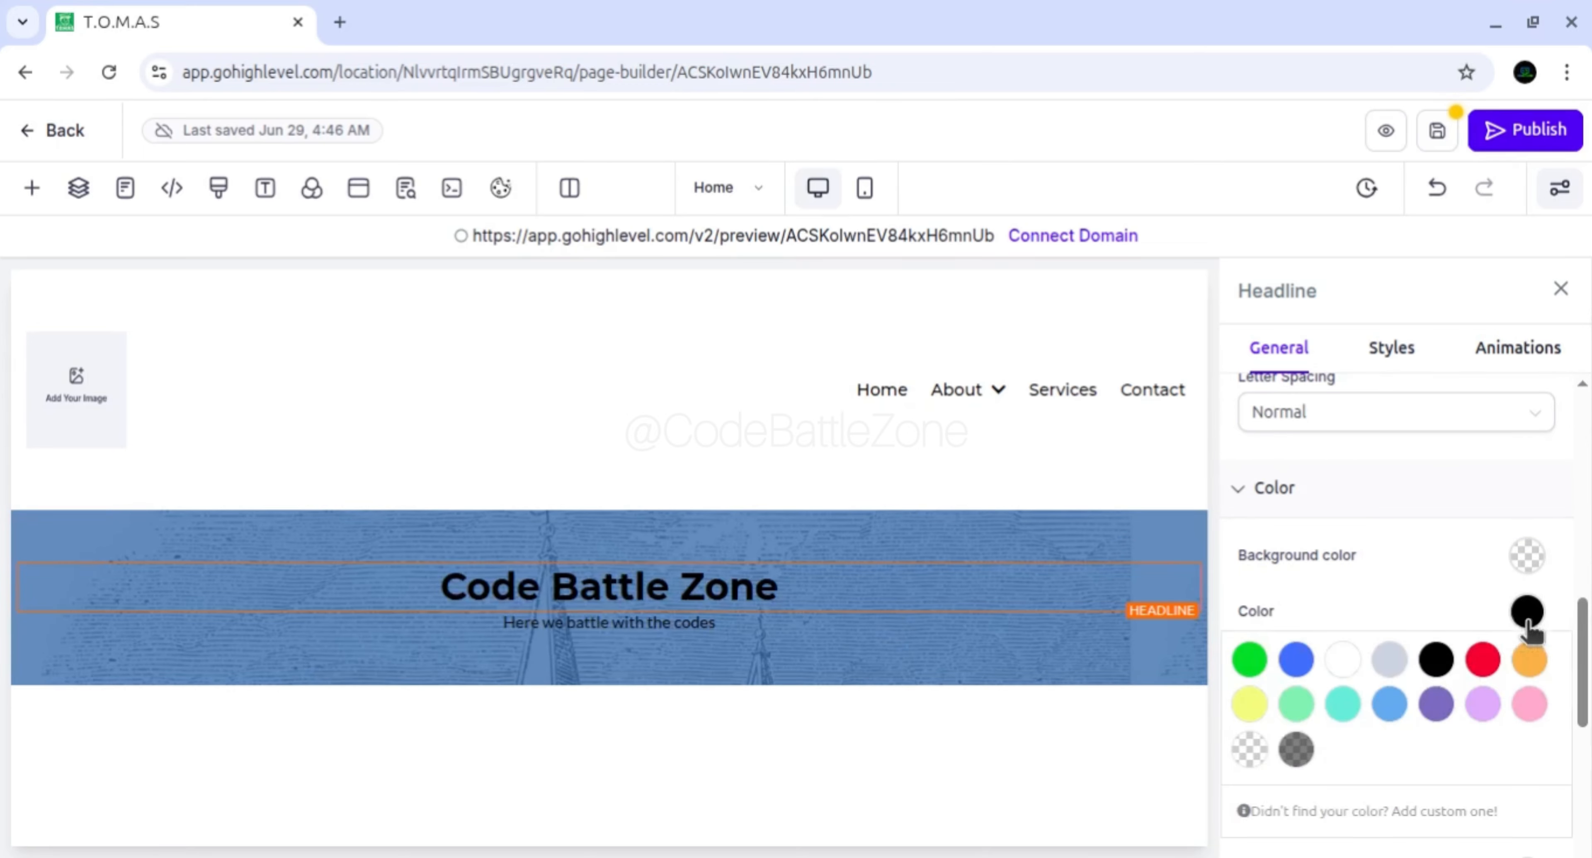
left_click(1342, 660)
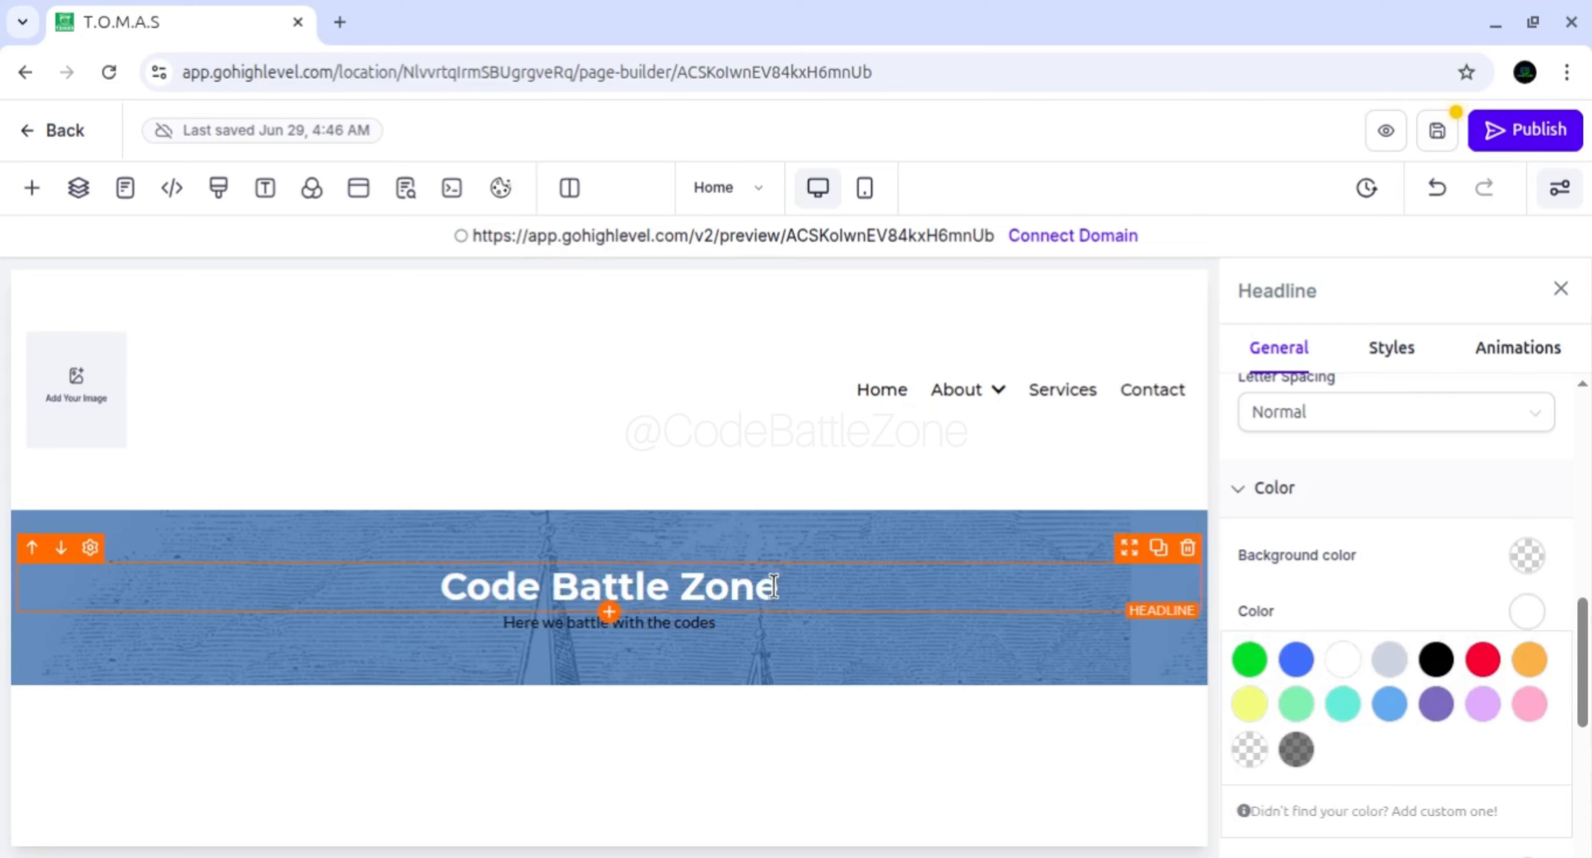
left_click(1527, 610)
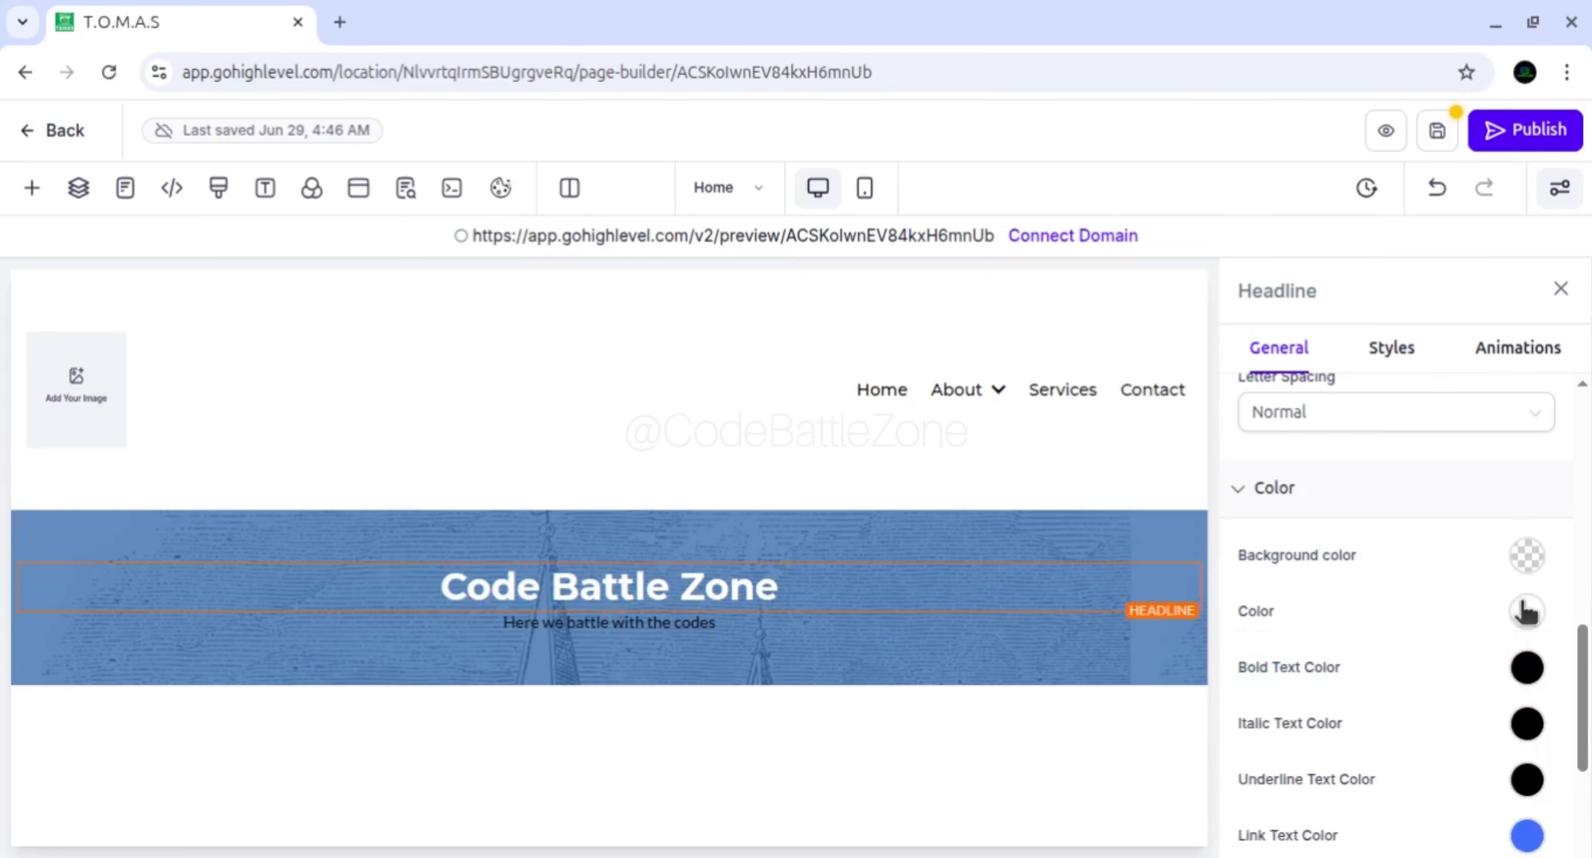
Change the font of the "Code Battle Zone" headline text to Poppins
triple_click(445, 585)
left_click(455, 646)
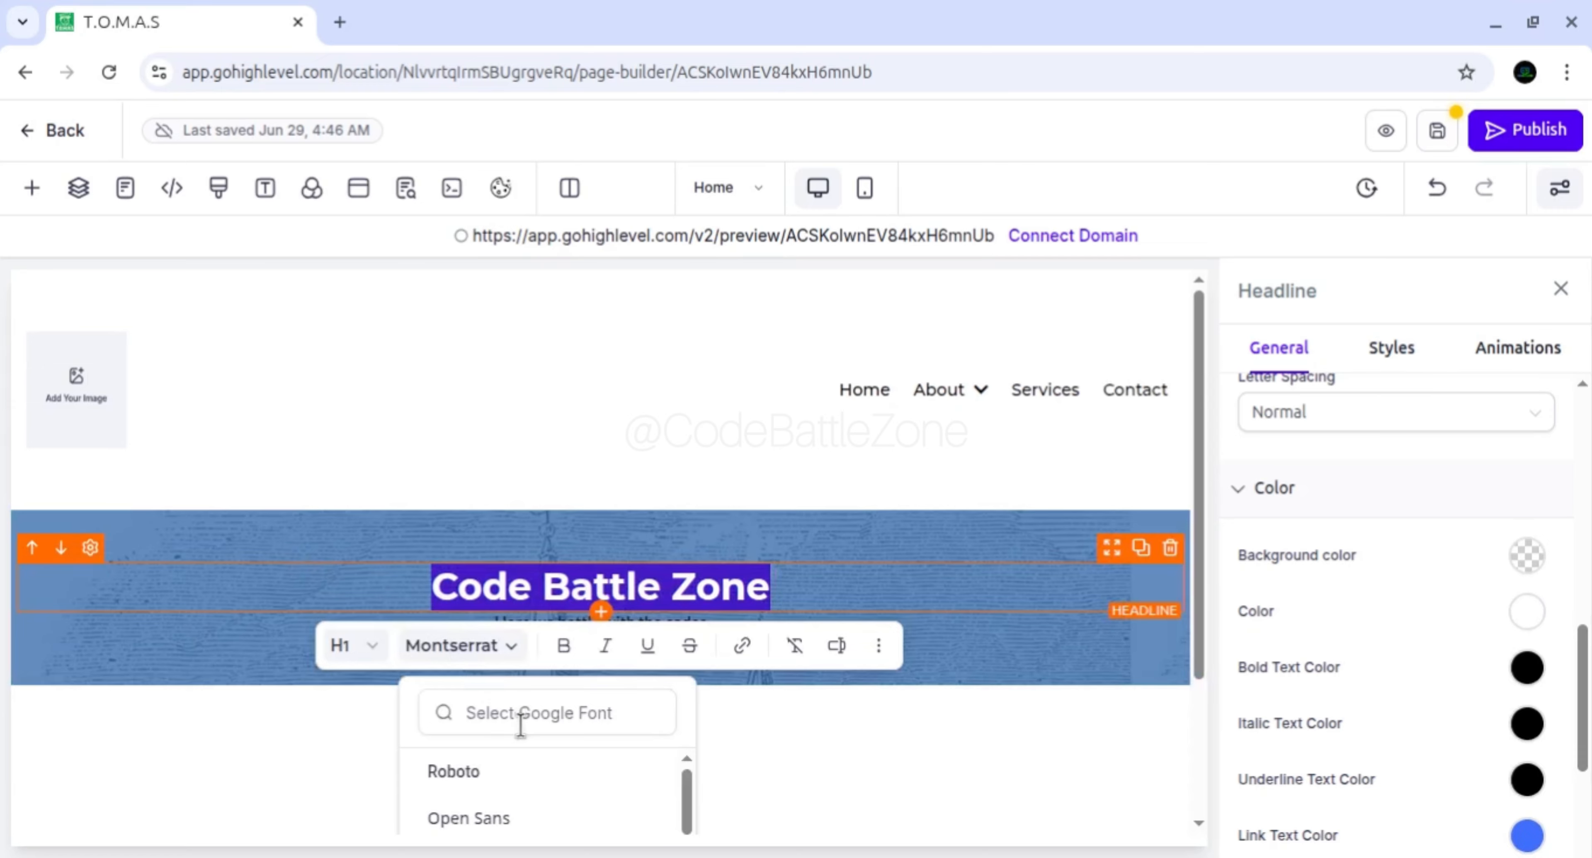
scroll(522, 723, "down", 2)
left_click(521, 626)
type("pop")
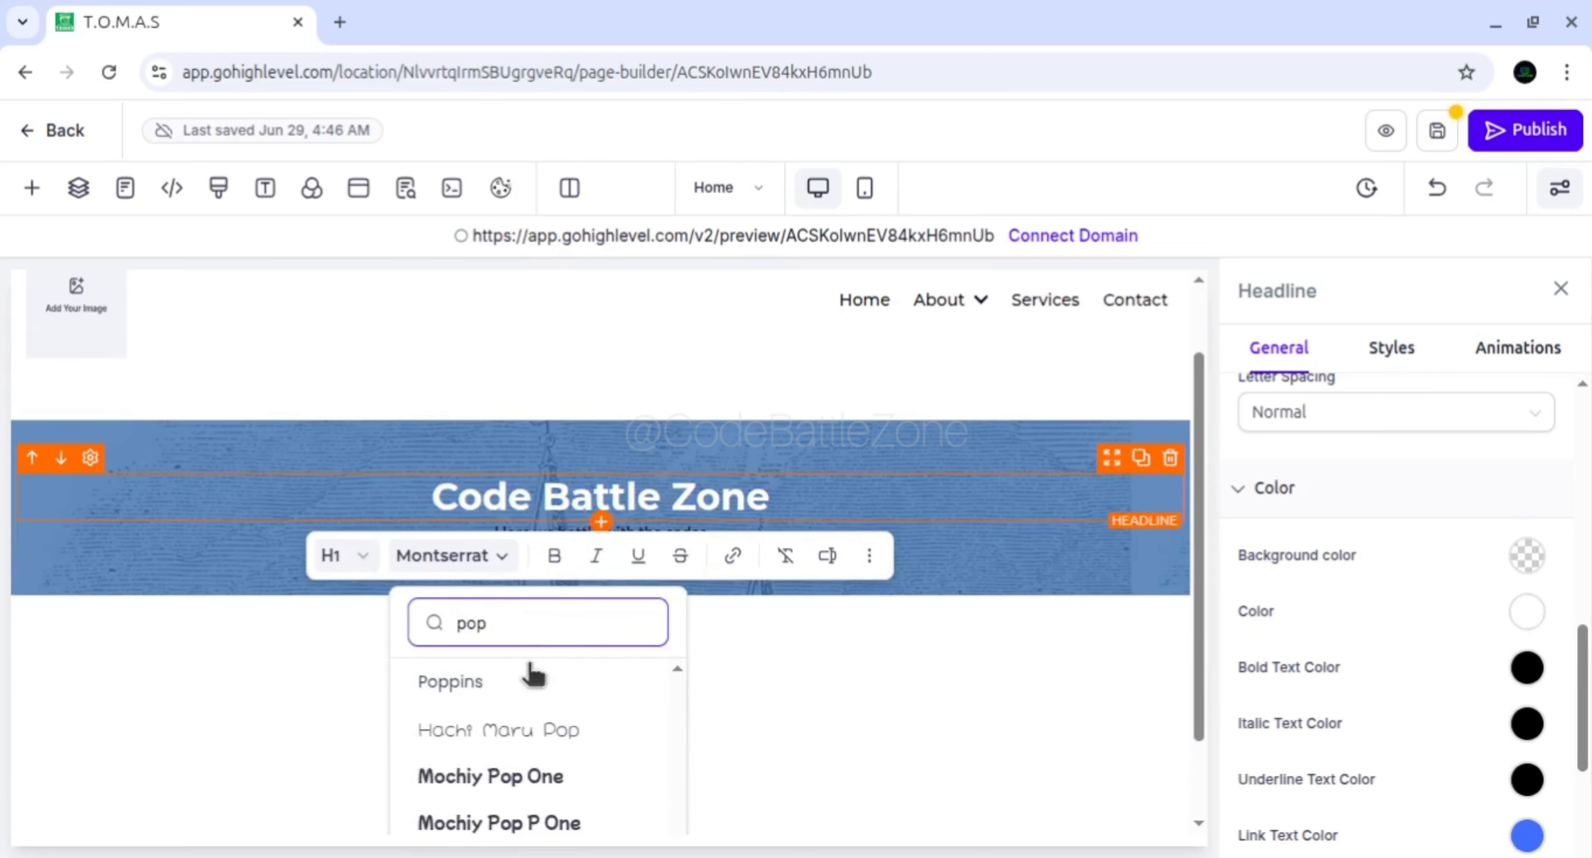
left_click(527, 678)
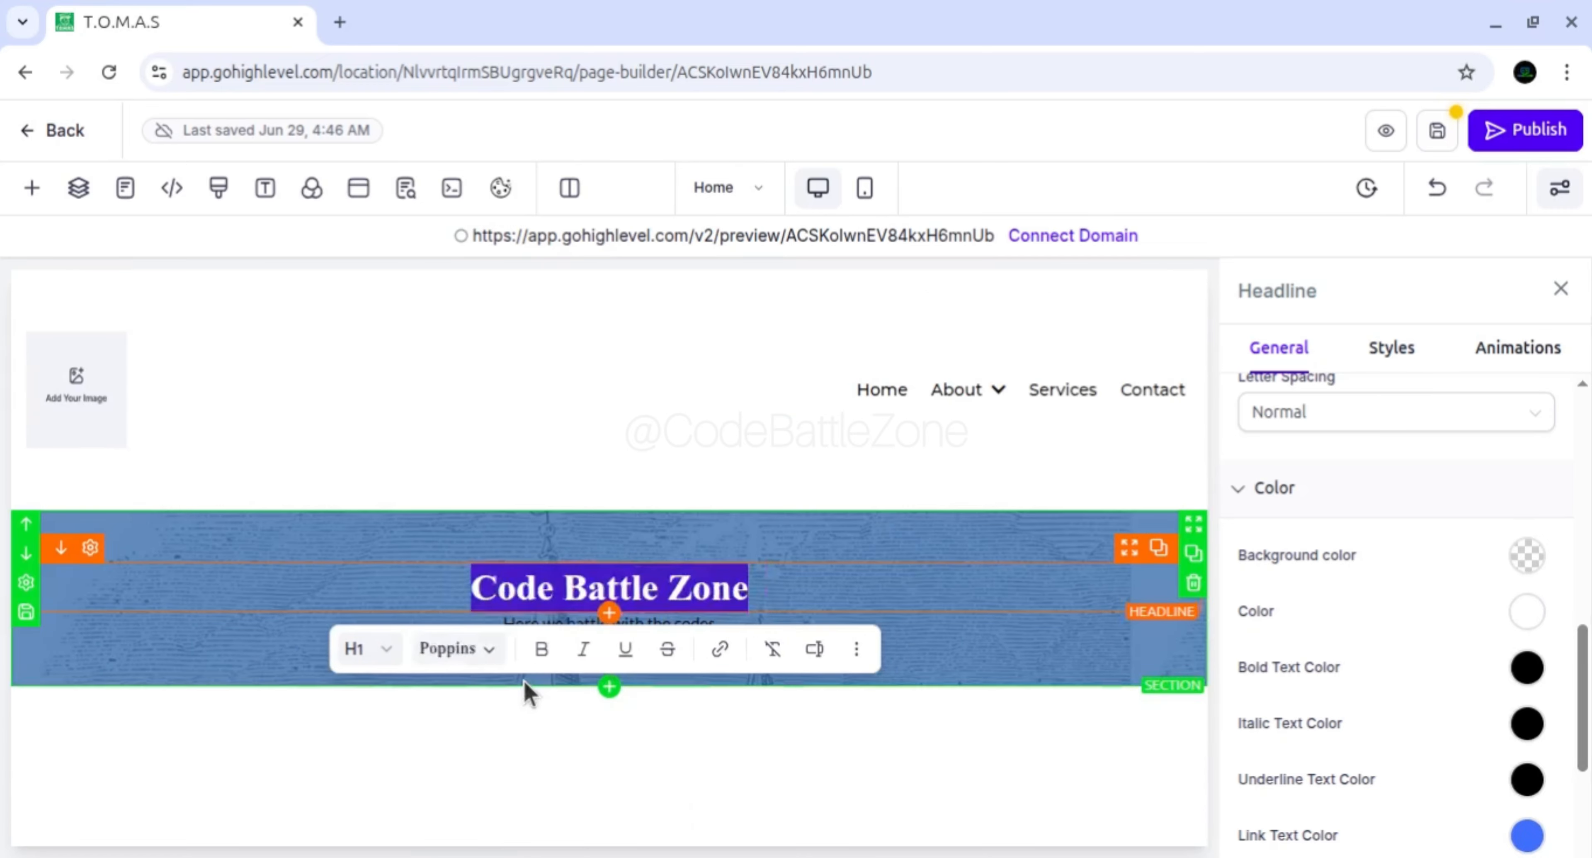
left_click(605, 590)
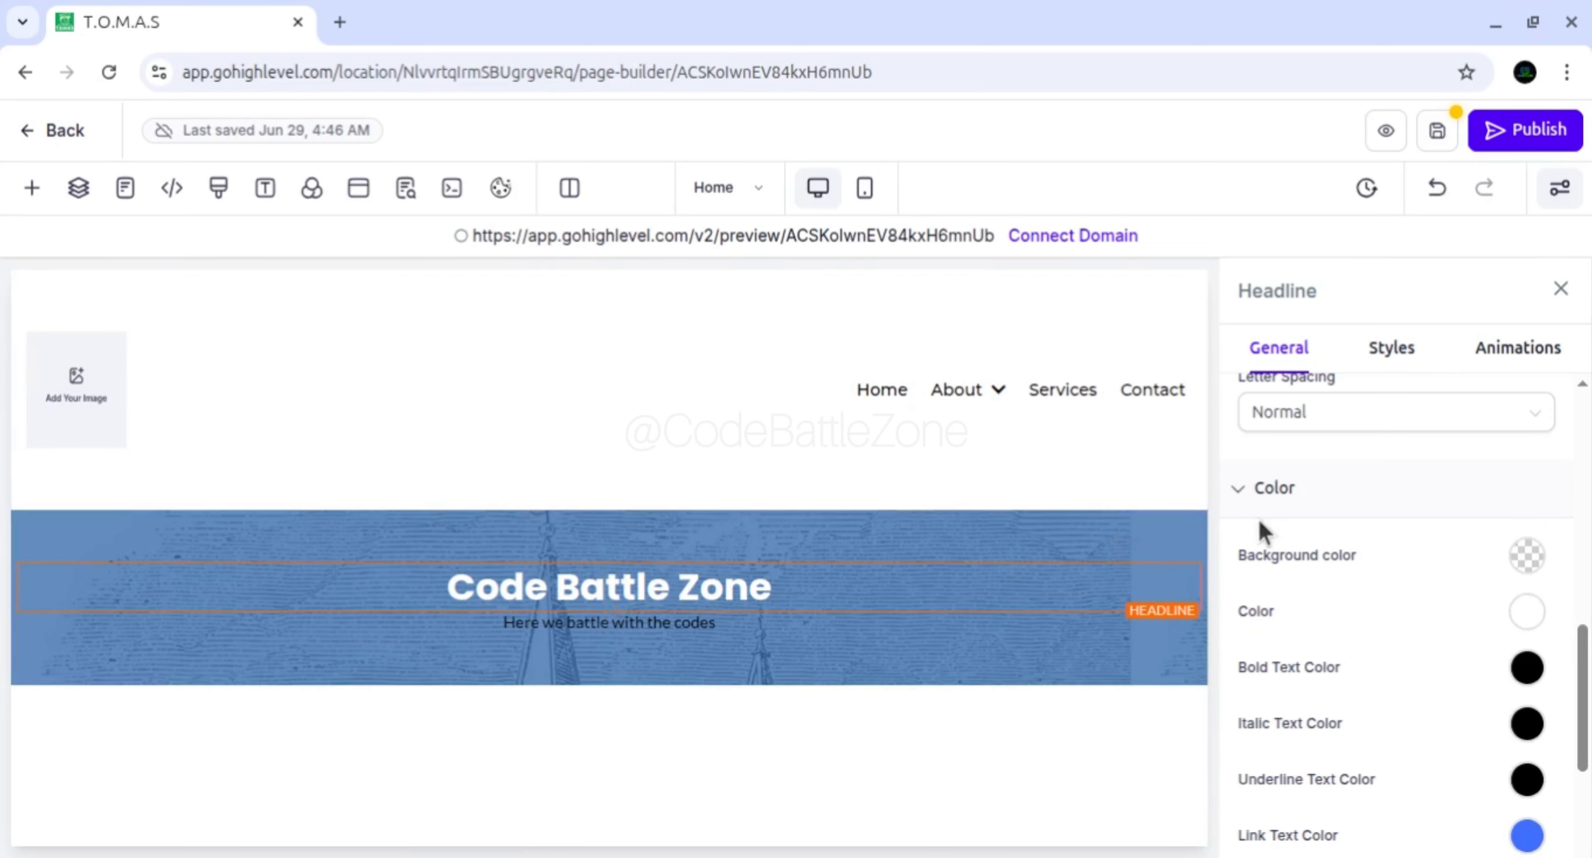
scroll(1273, 532, "up", 5)
scroll(1326, 590, "up", 4)
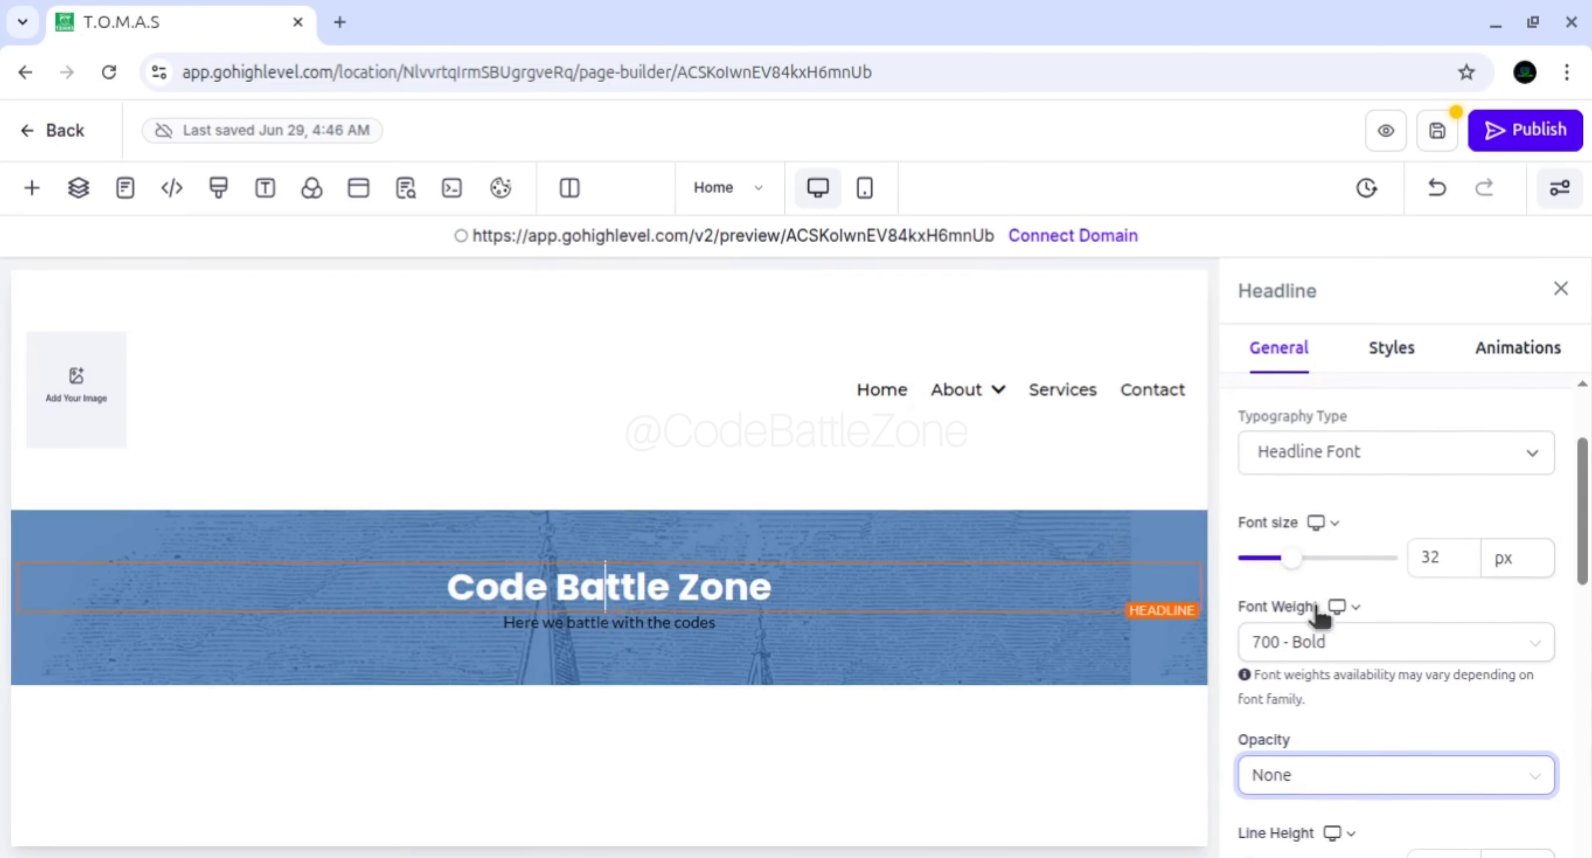
scroll(1319, 618, "up", 1)
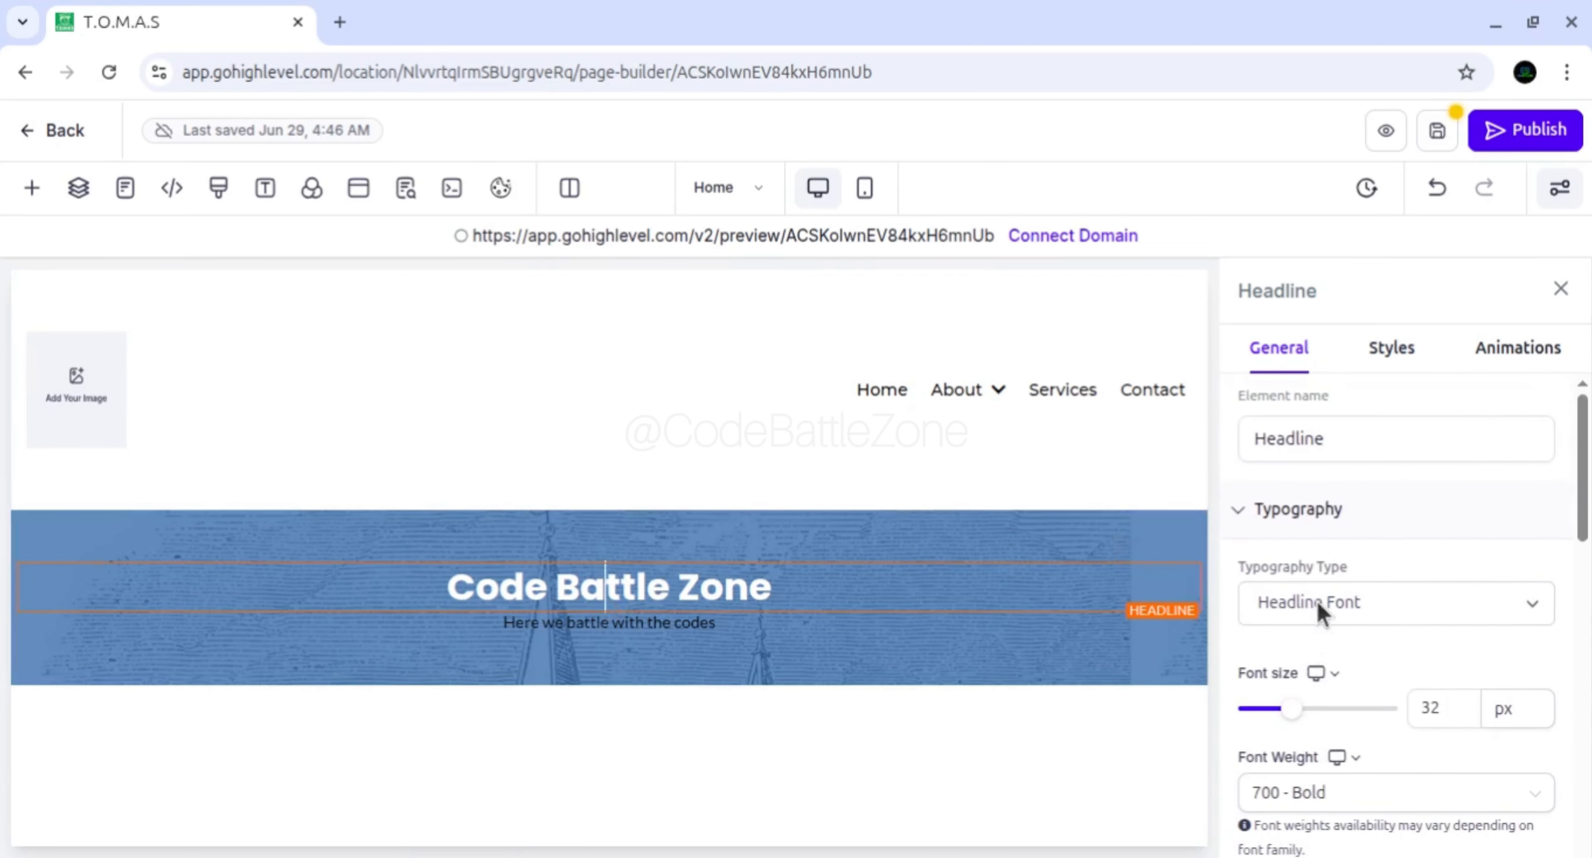
left_click(1372, 602)
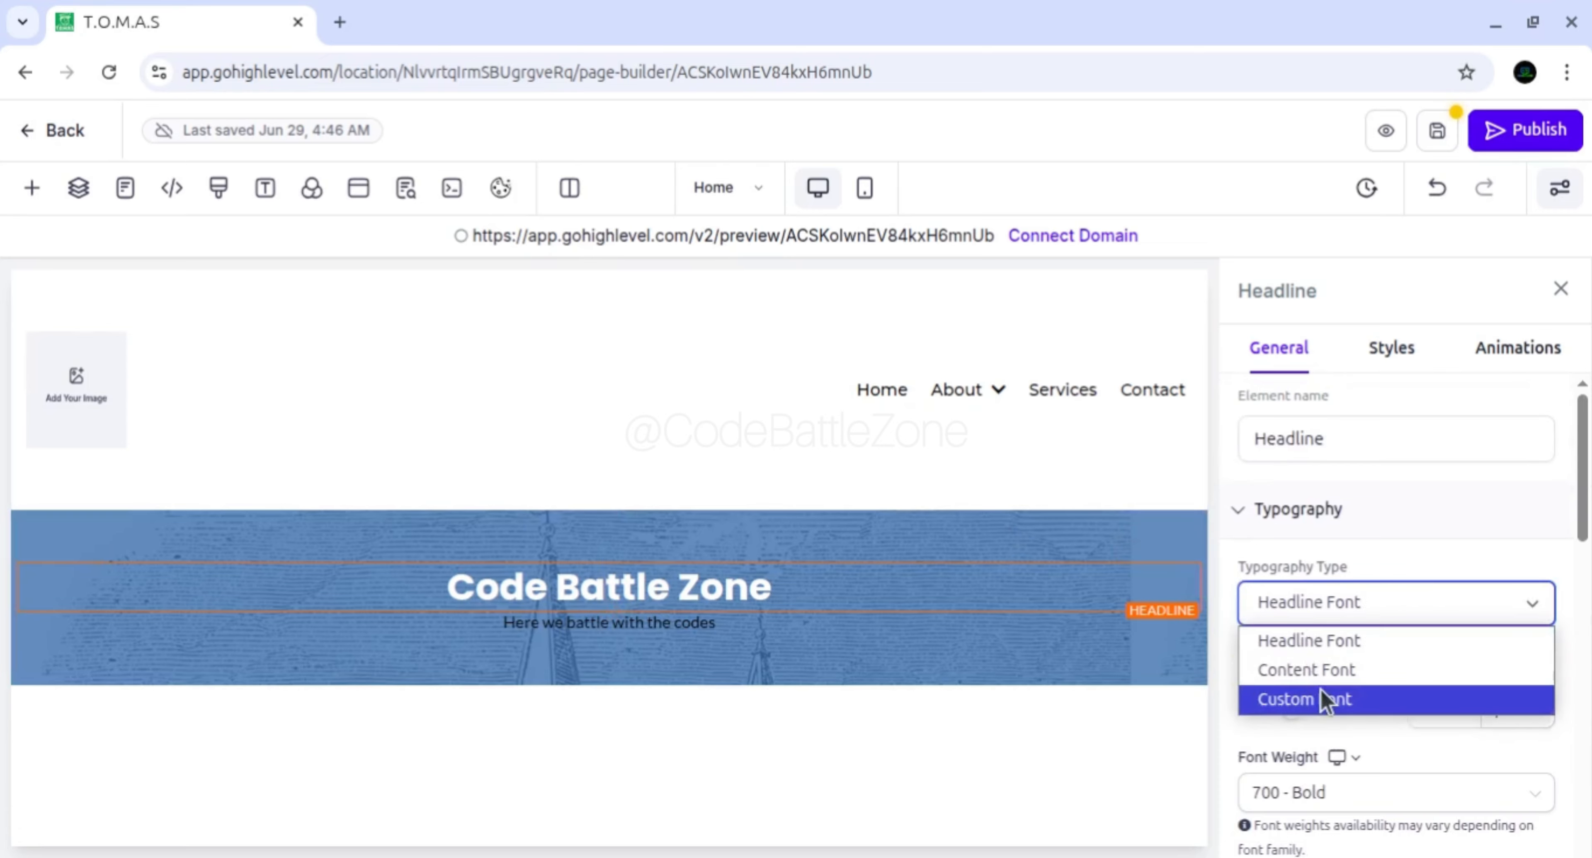
left_click(1322, 610)
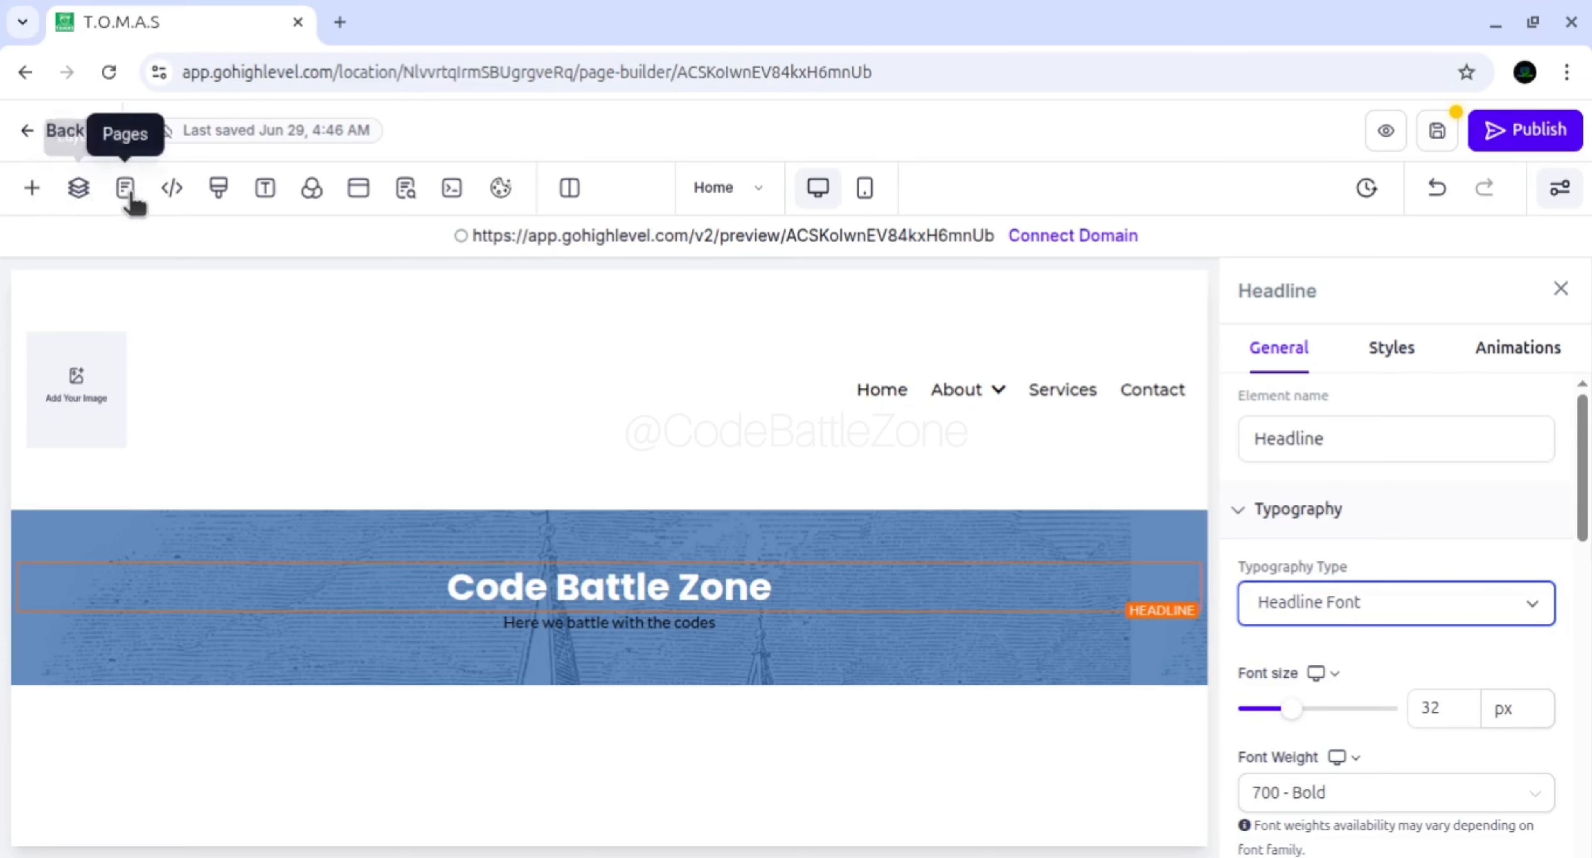
Set the page typography to Poppins for the headline font and Open Sans for the content font, and save the page
left_click(266, 191)
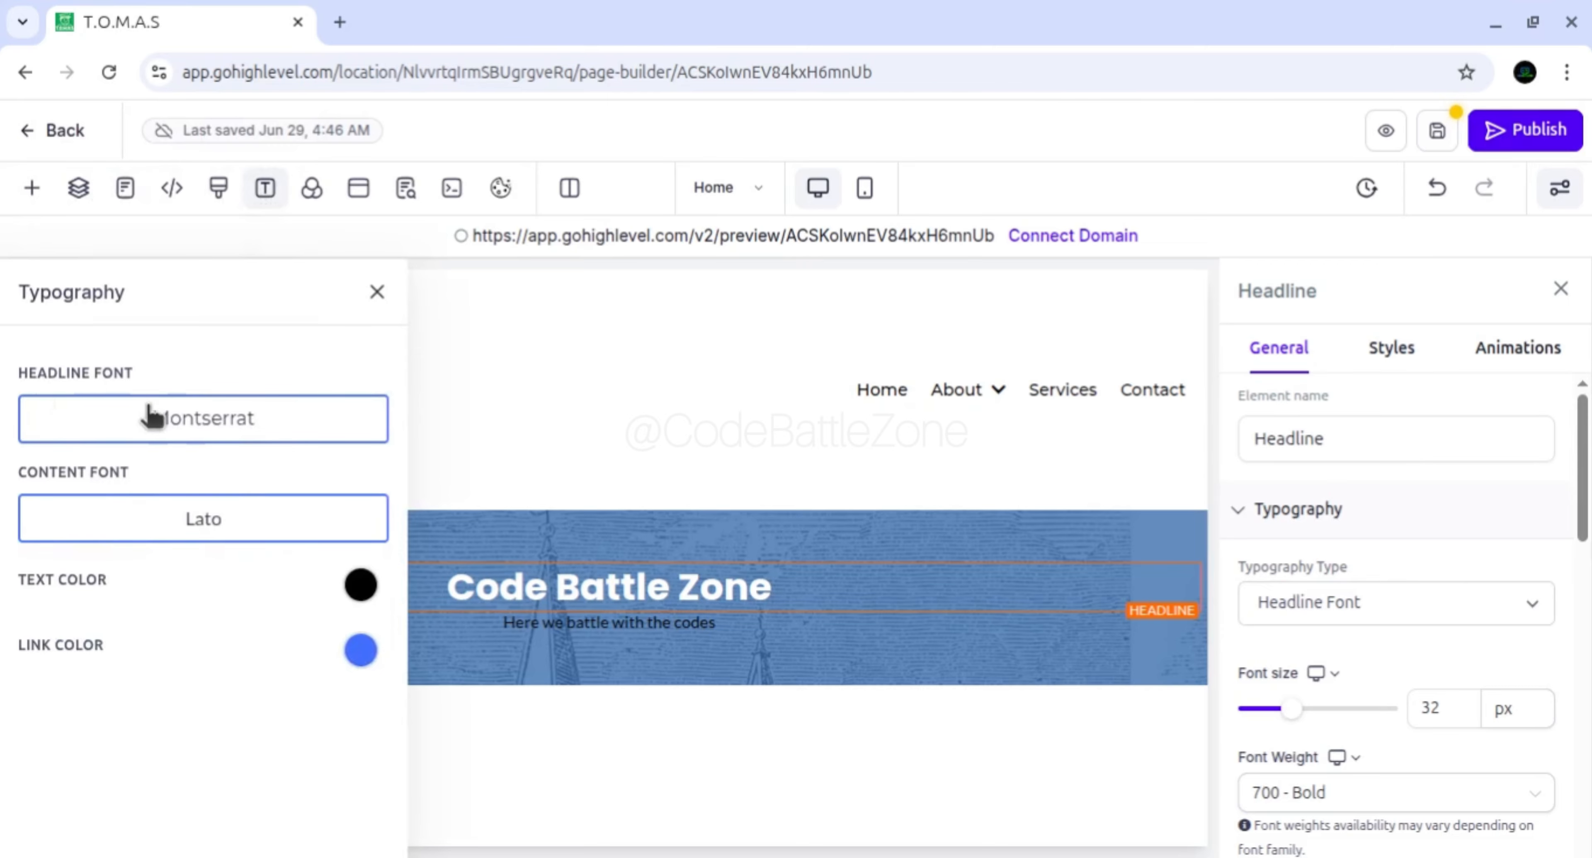
left_click(141, 425)
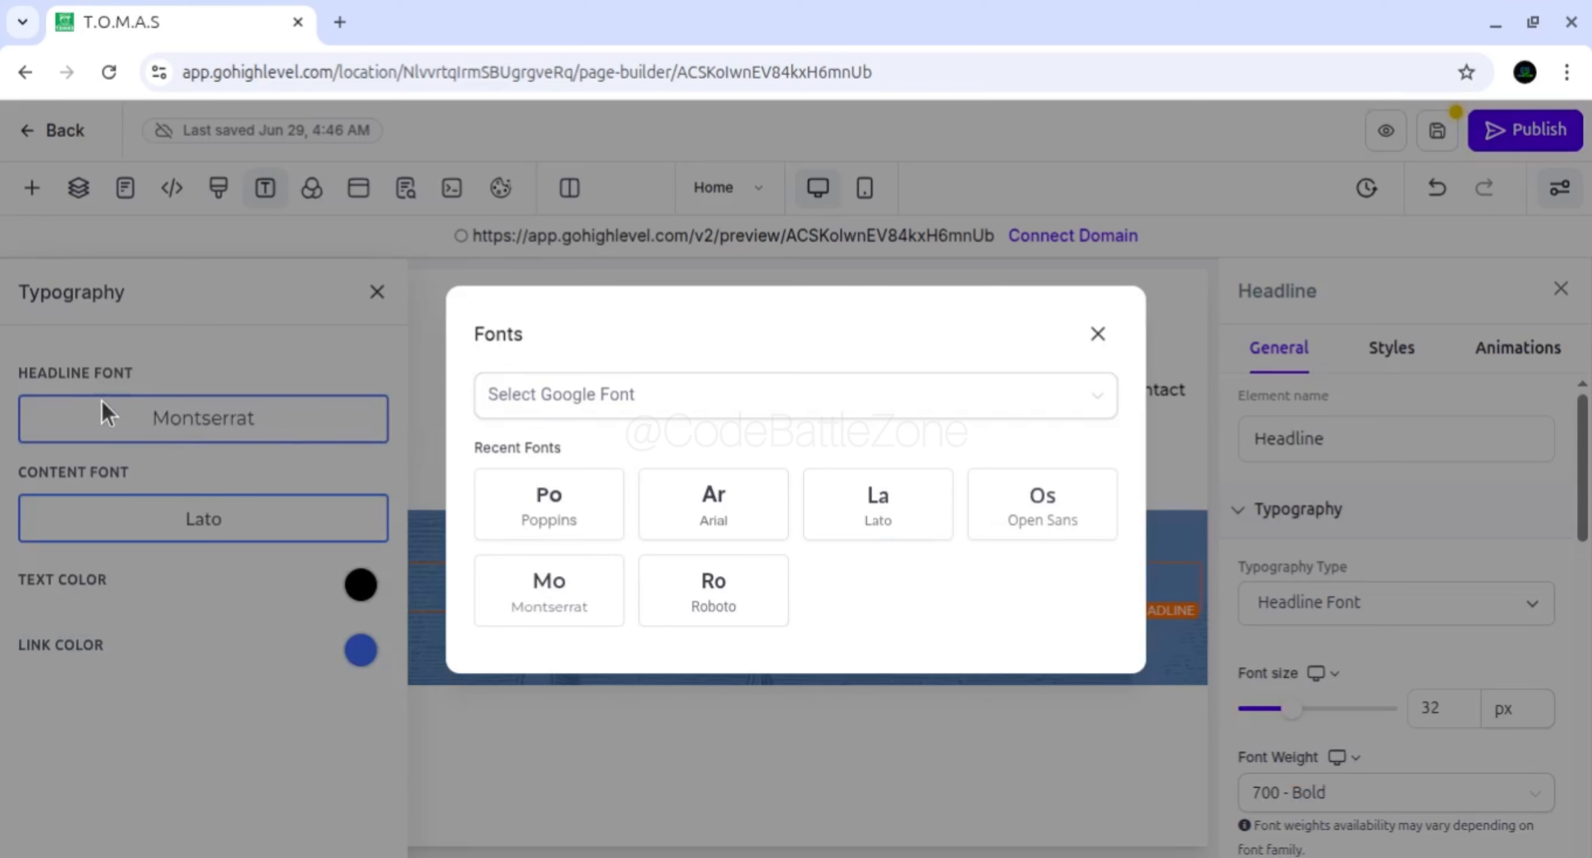
left_click(572, 405)
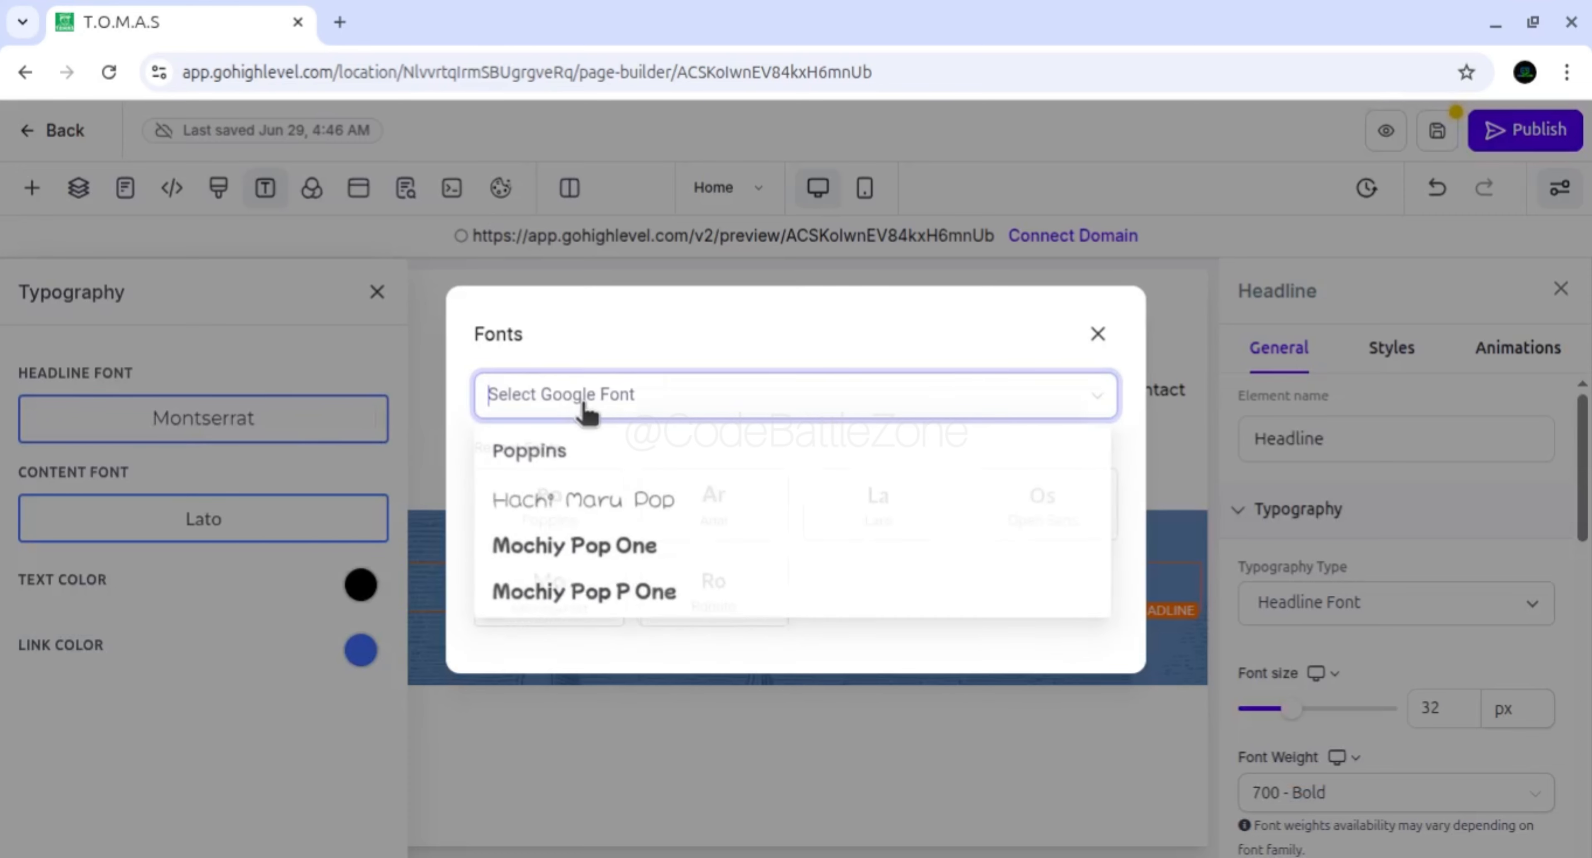
left_click(564, 454)
left_click(188, 521)
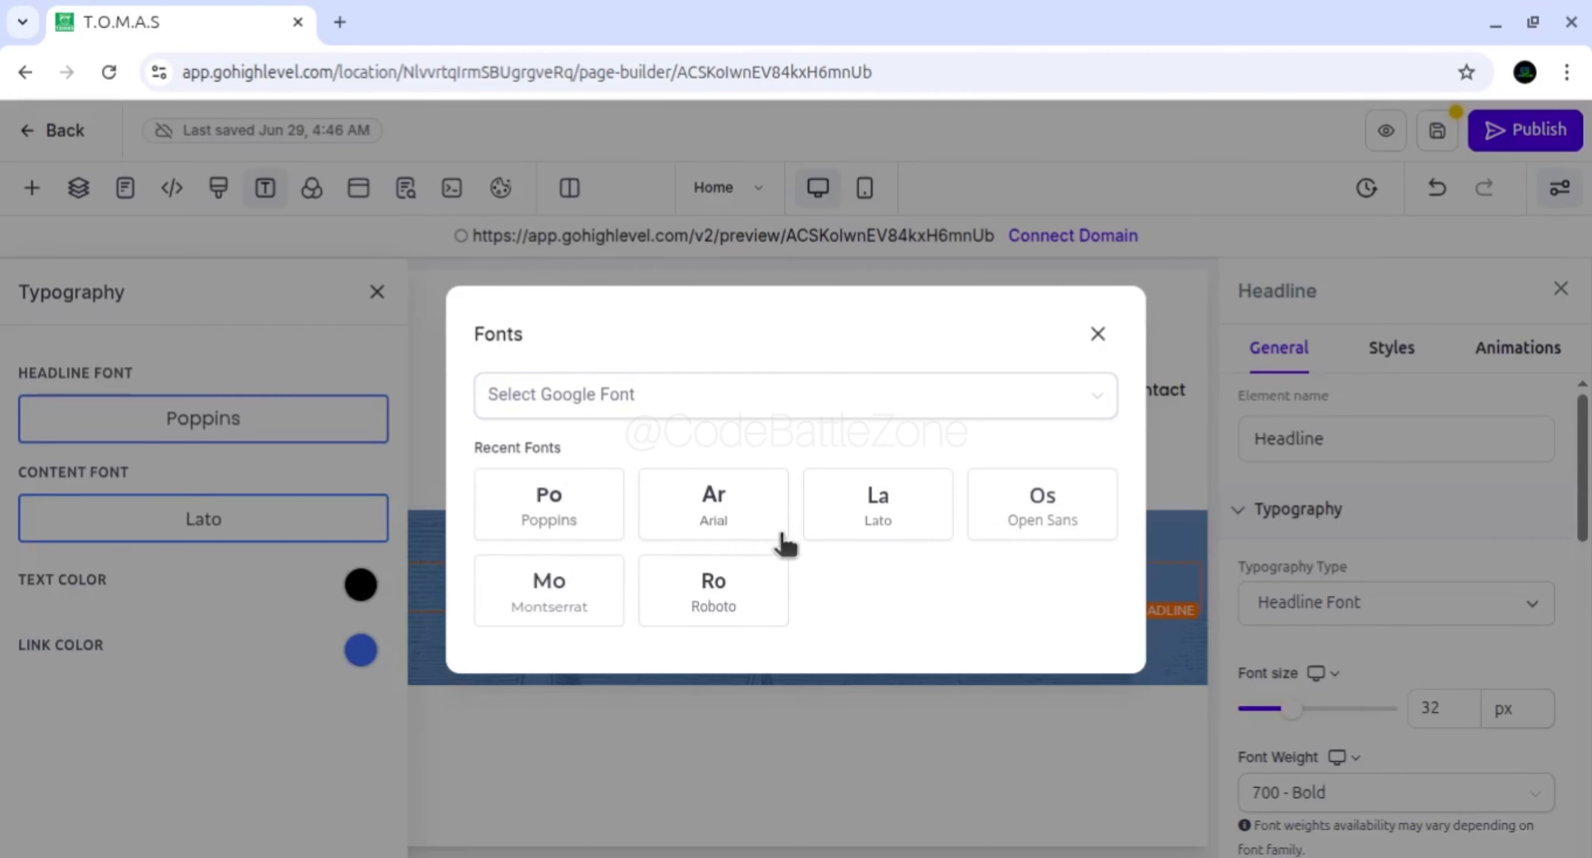
left_click(1045, 508)
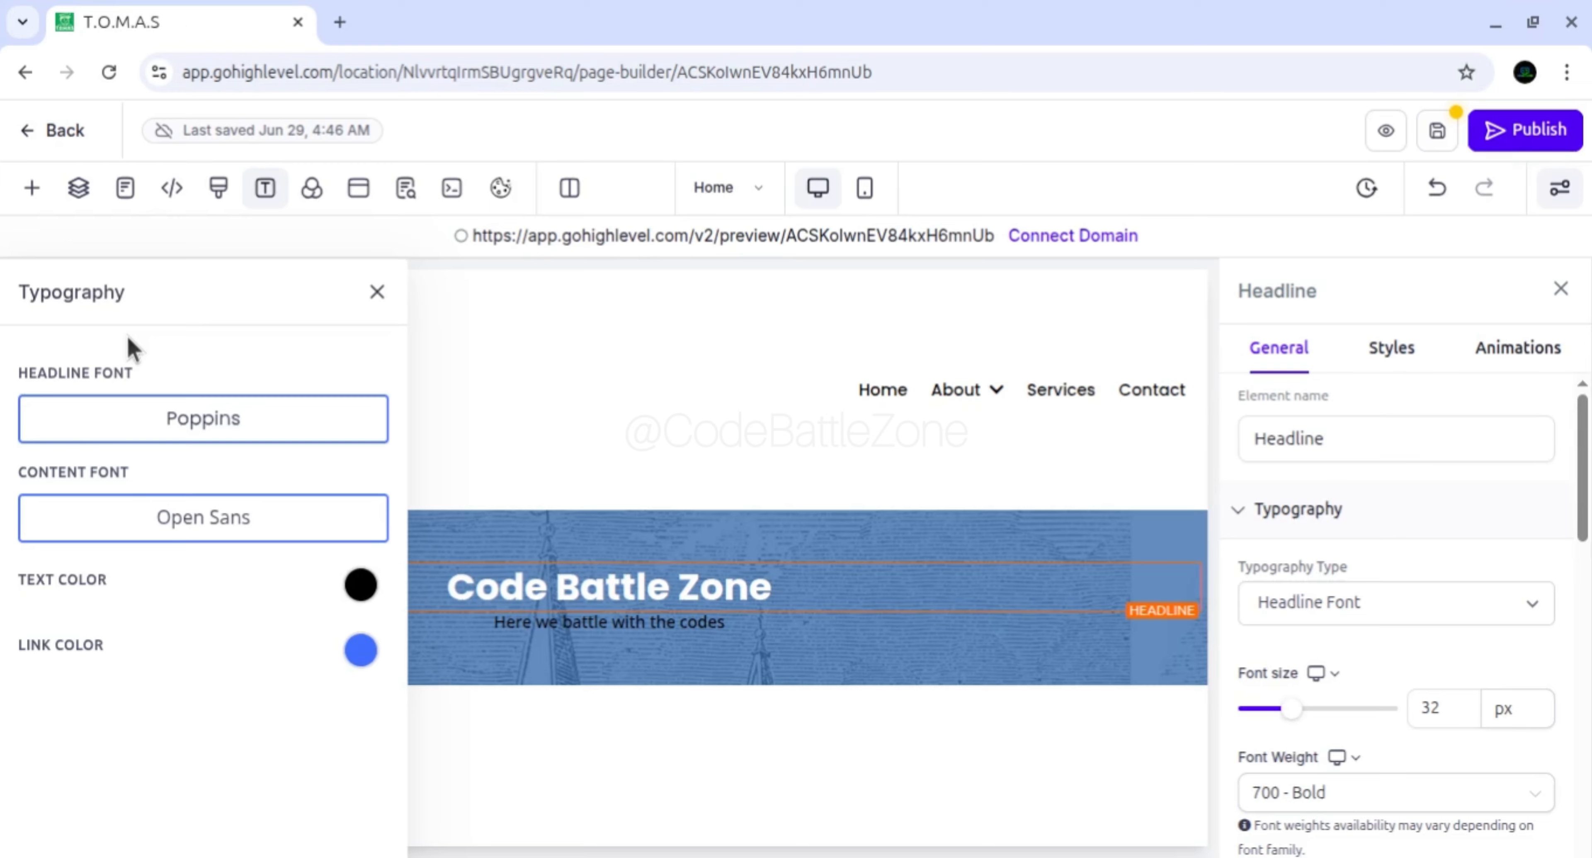
left_click(378, 295)
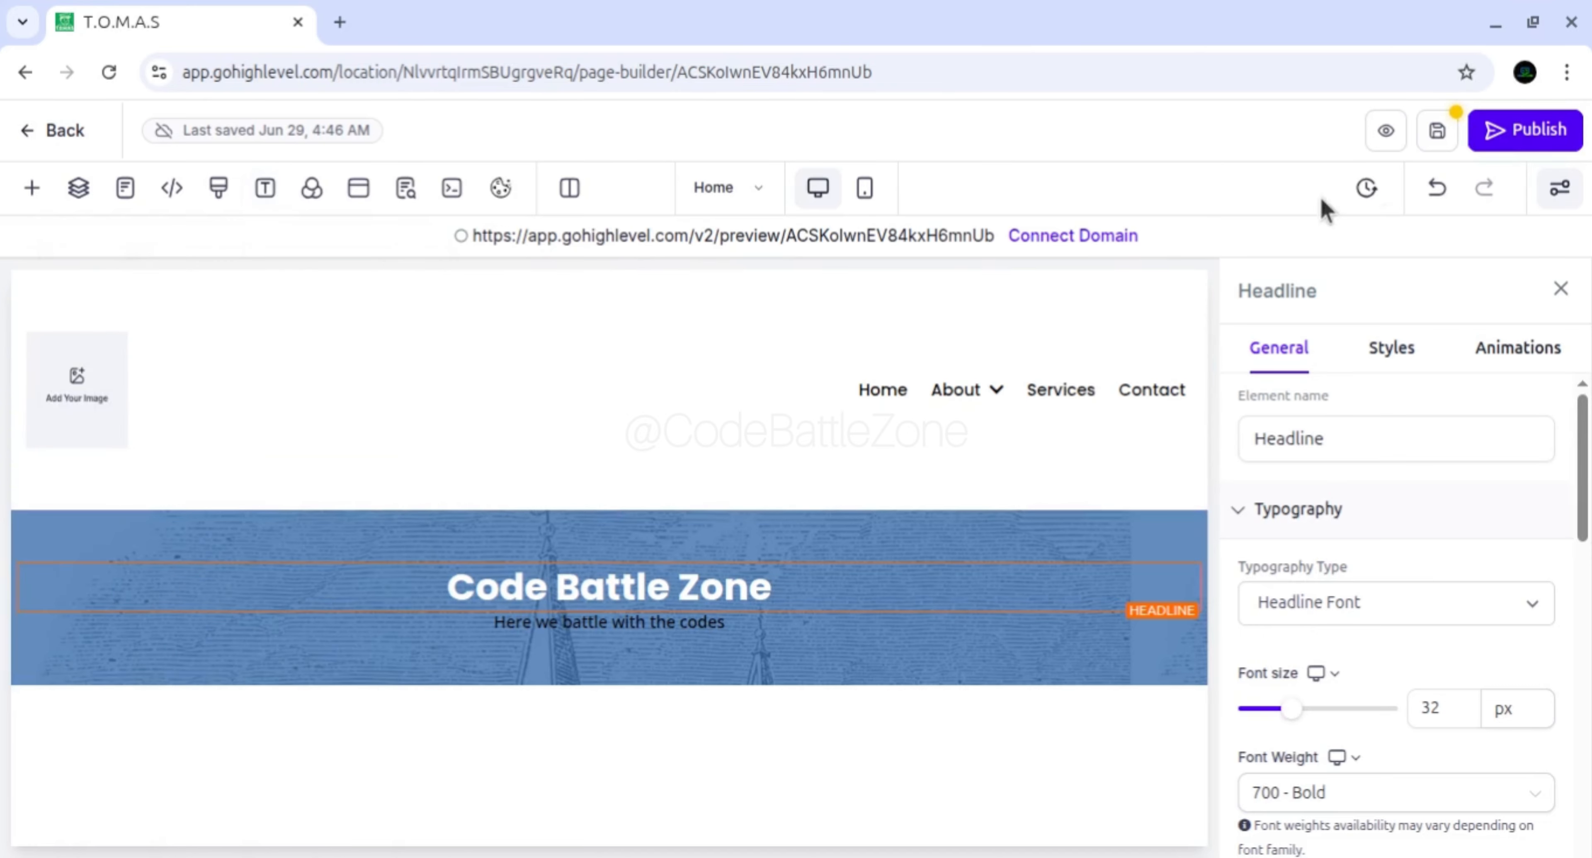
left_click(1436, 137)
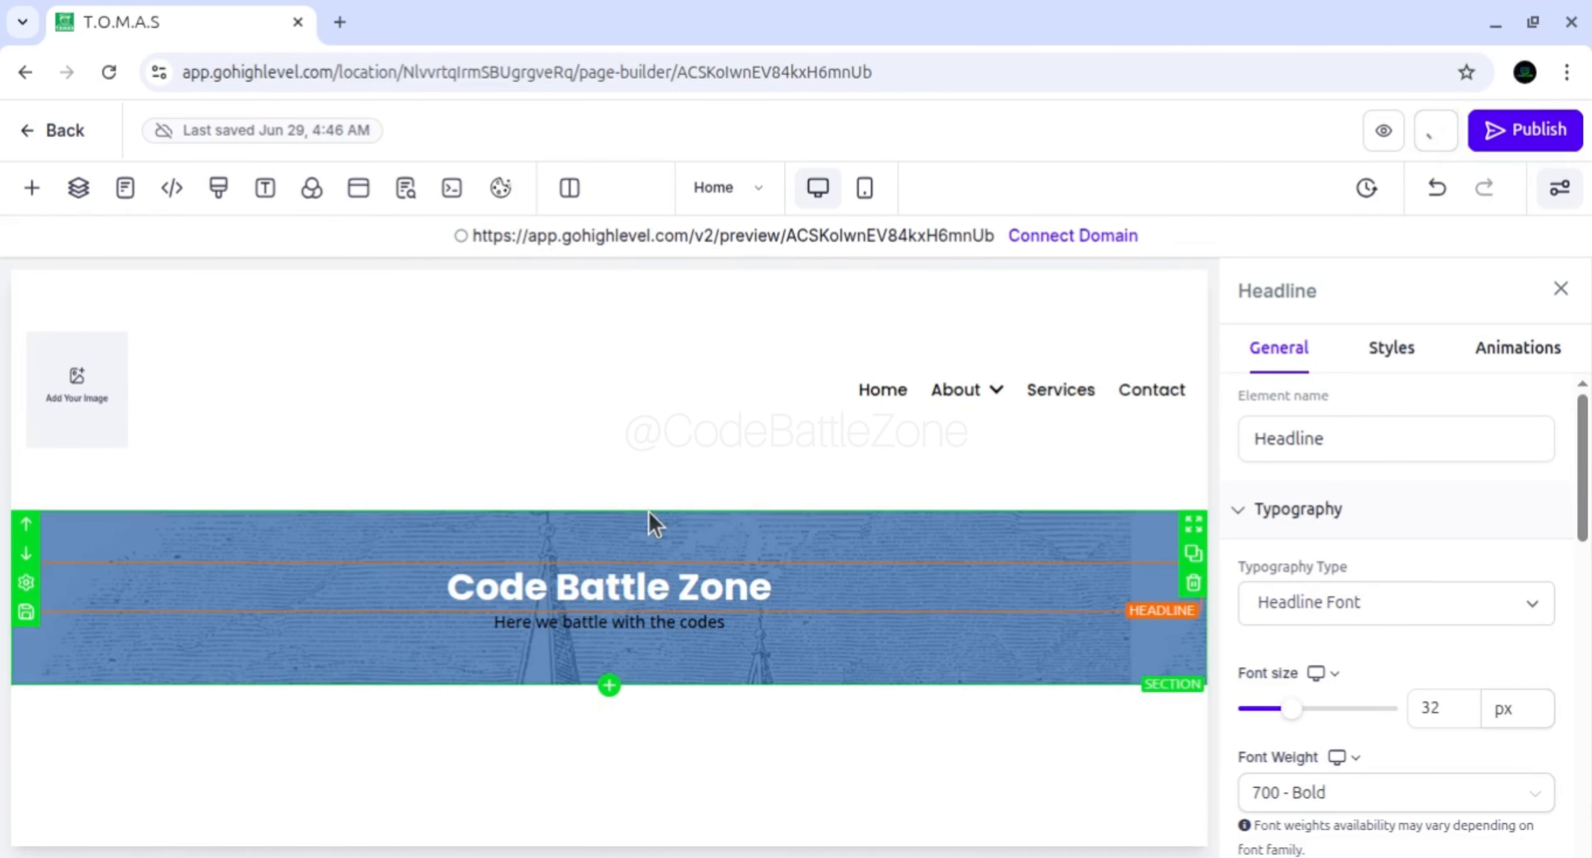
Set the hero section's top and bottom padding to 100 px each
left_click(313, 529)
scroll(1387, 701, "down", 5)
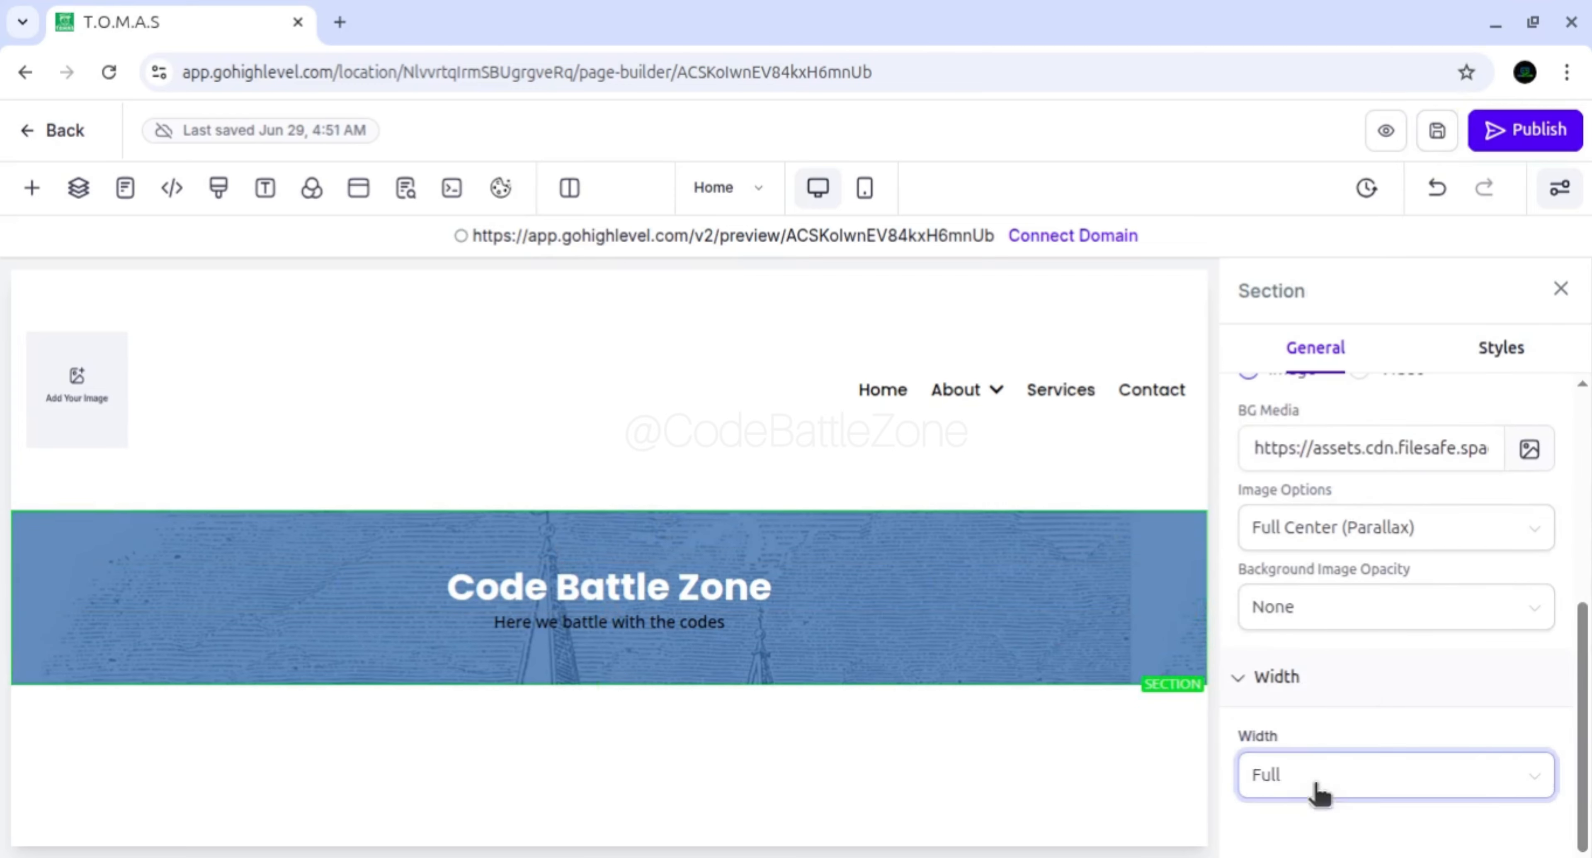
scroll(1325, 639, "up", 5)
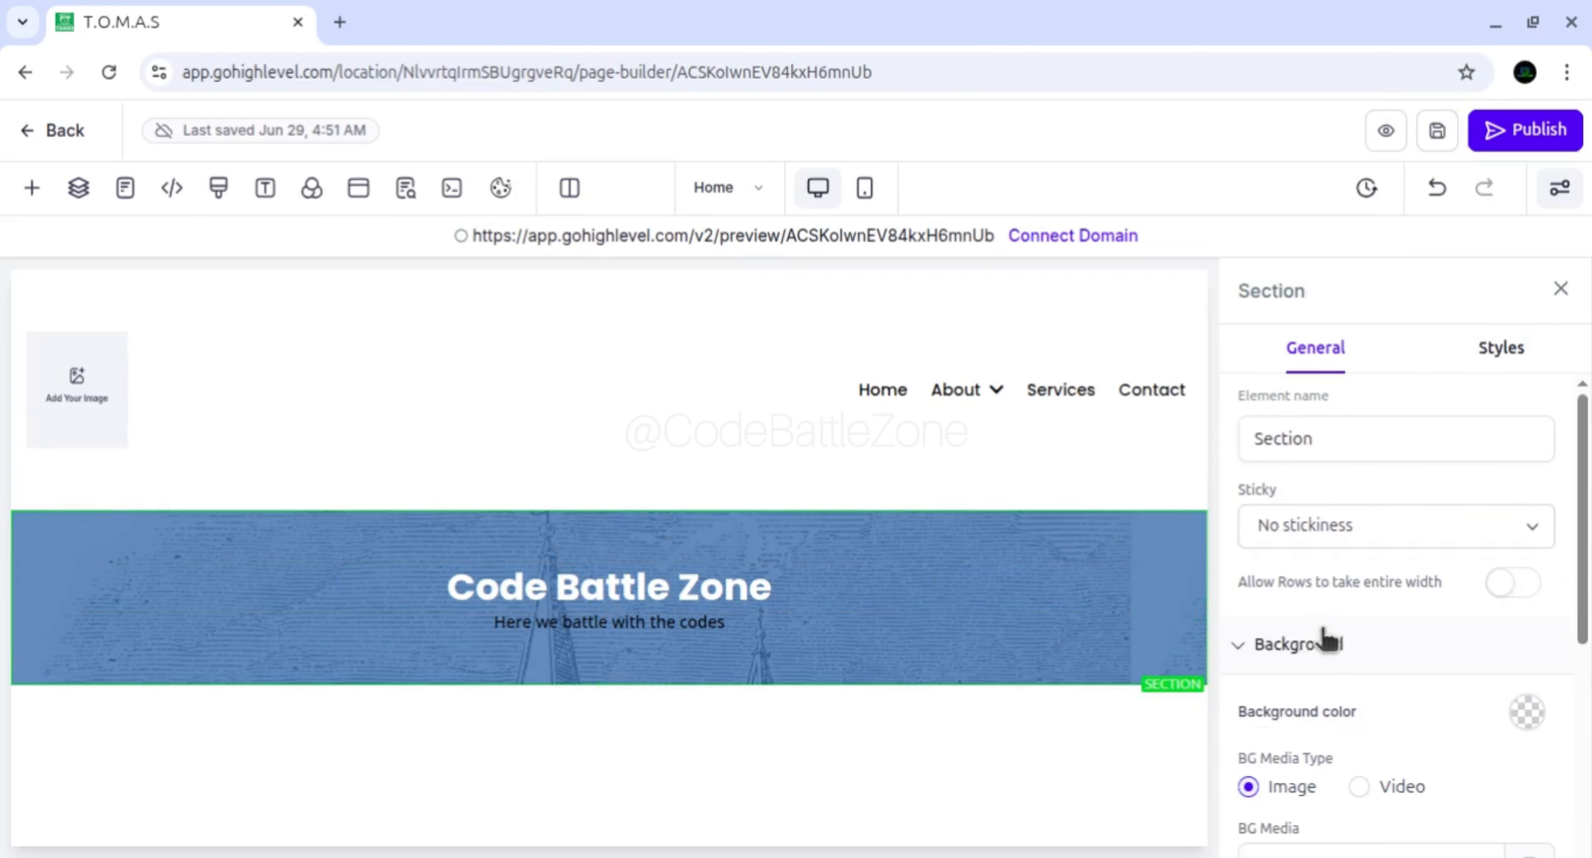
left_click(1501, 350)
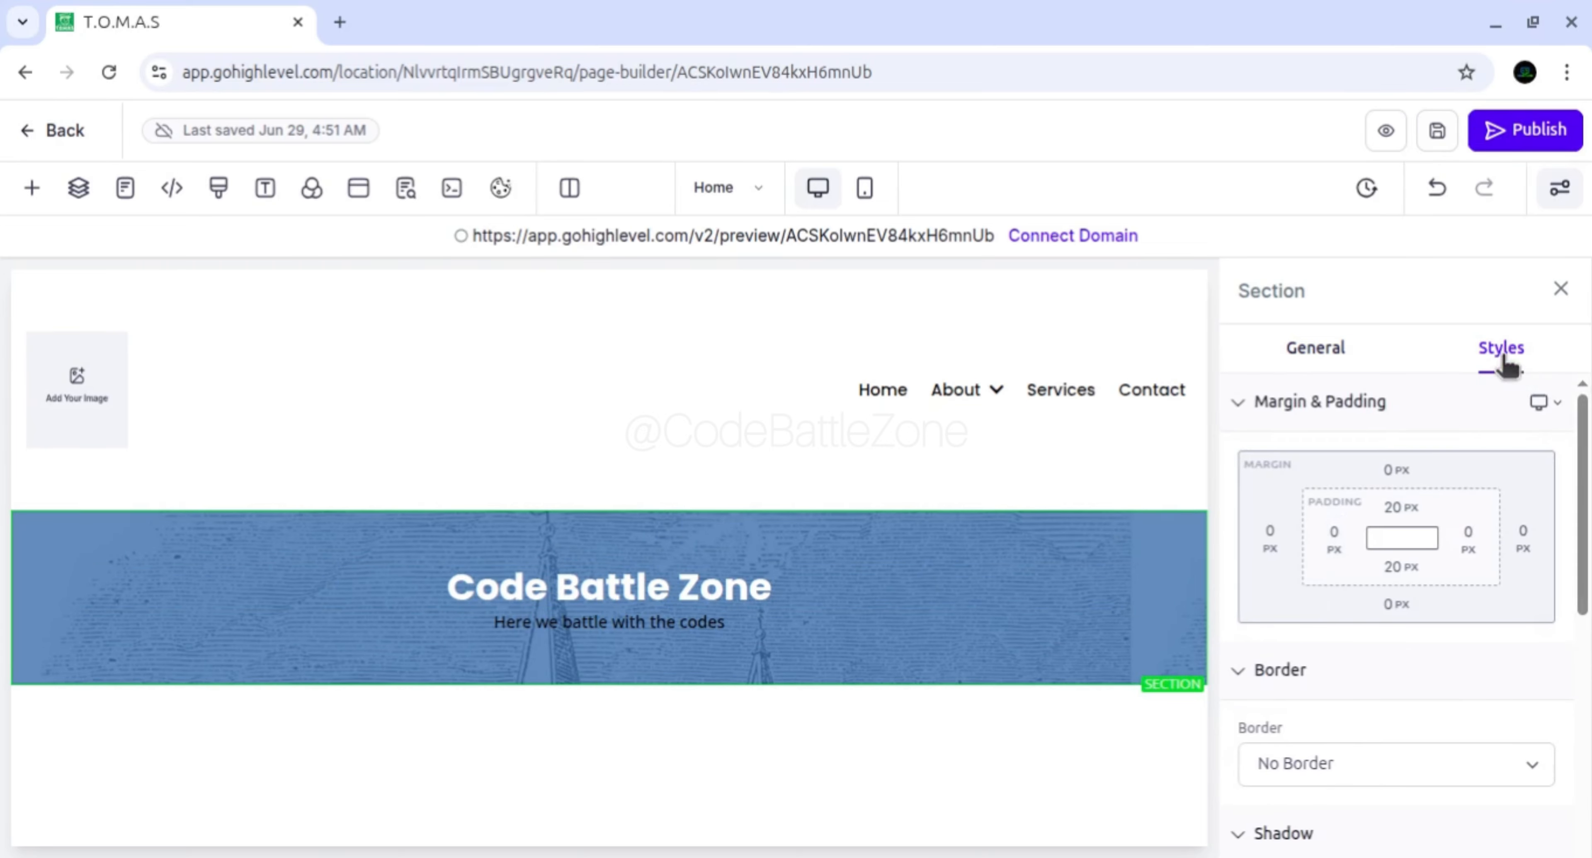
left_click(1401, 512)
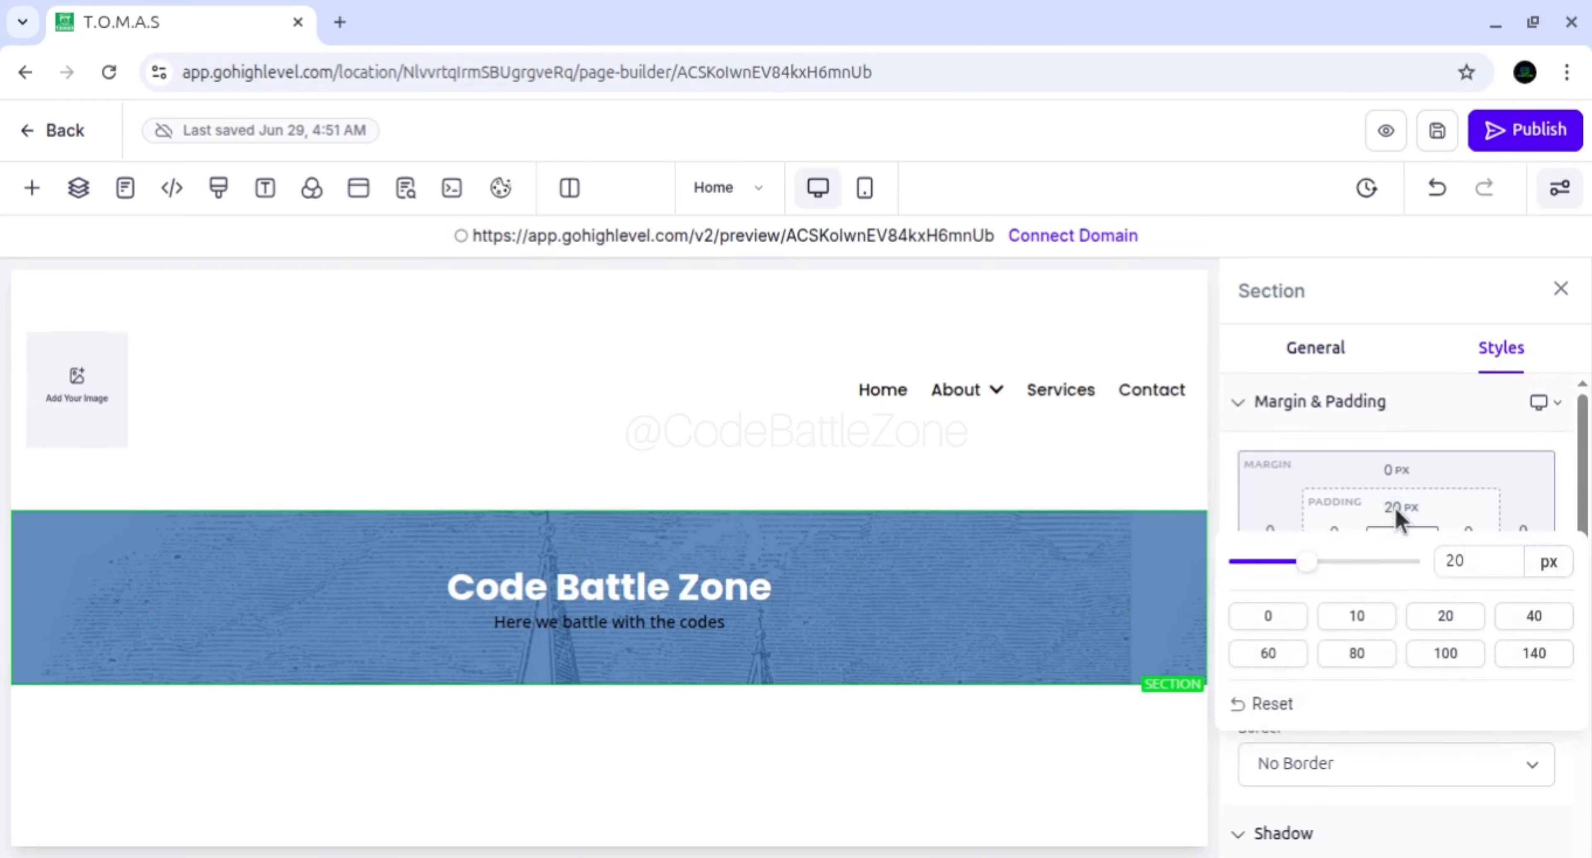
left_click(1461, 648)
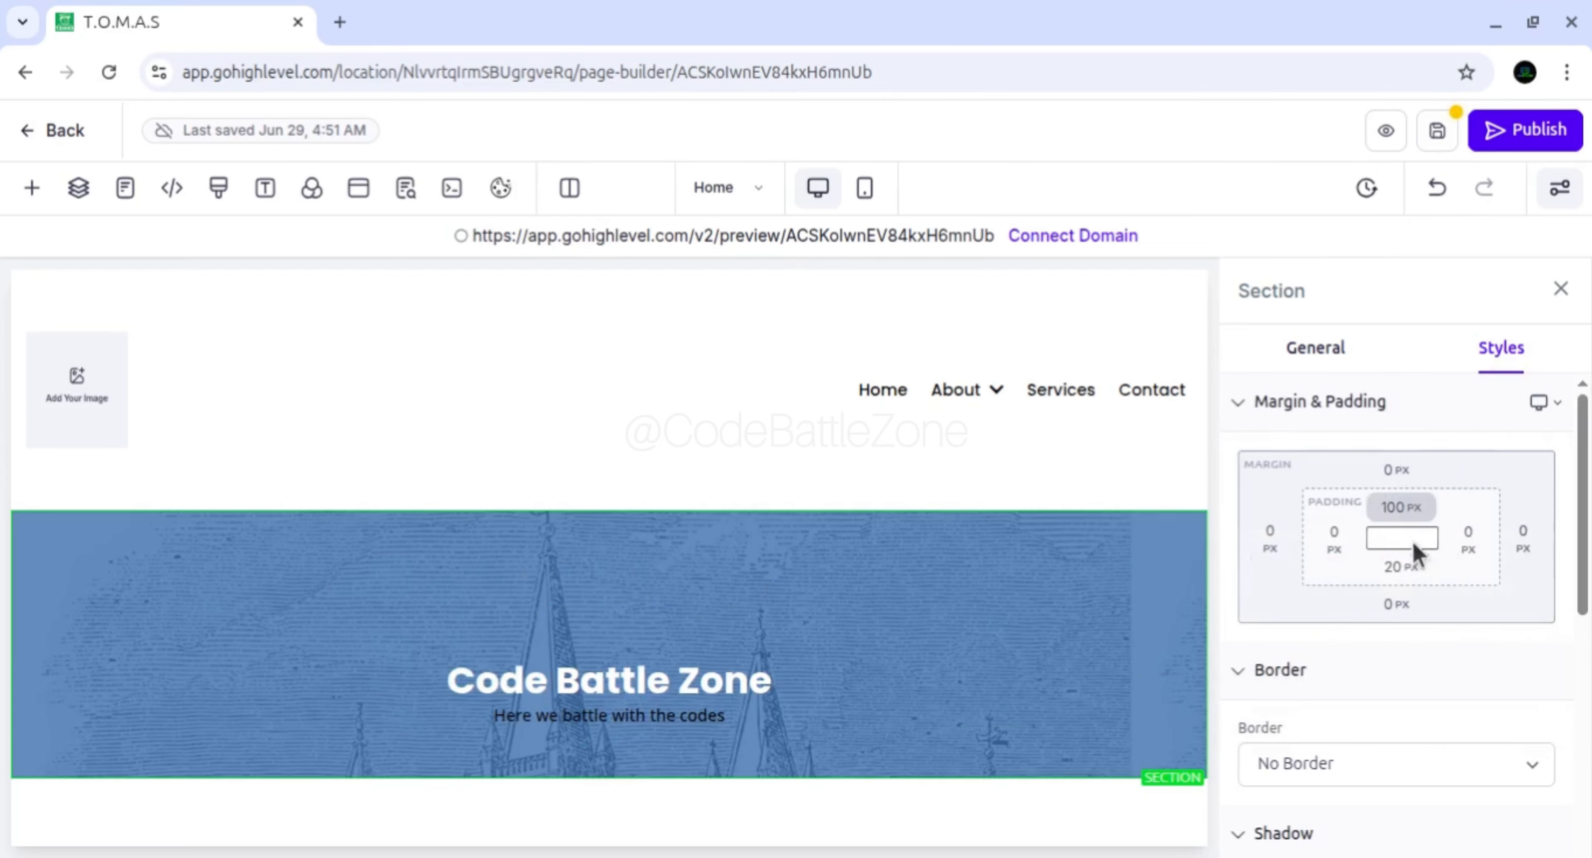
left_click(1400, 575)
left_click(1459, 713)
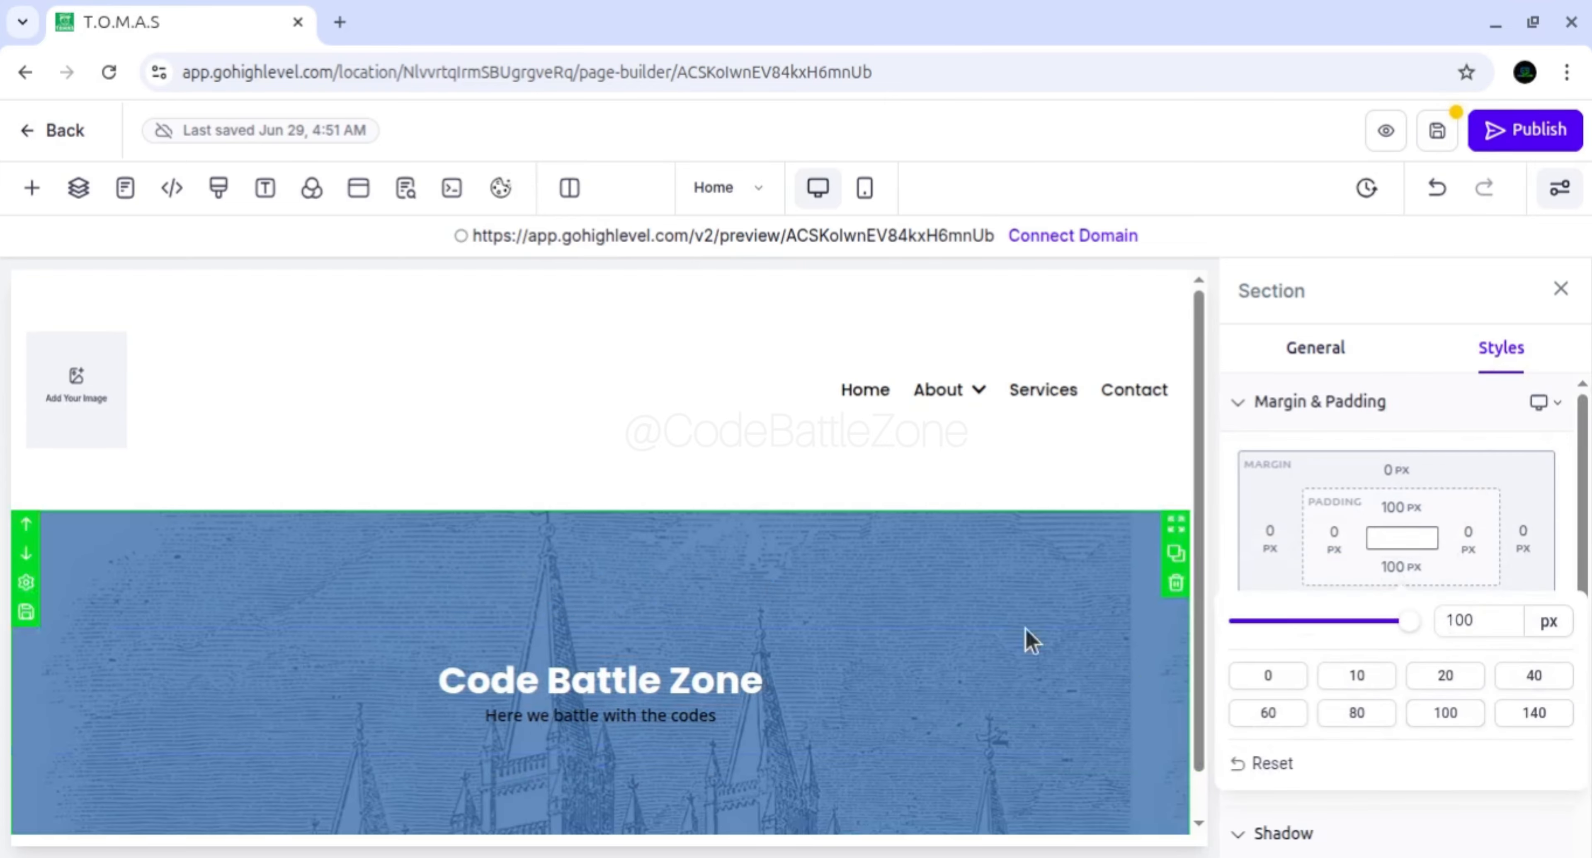
scroll(976, 648, "down", 1)
Try the Half Fade and Heavy Fade opacity options on the hero section's background image
left_click(1300, 345)
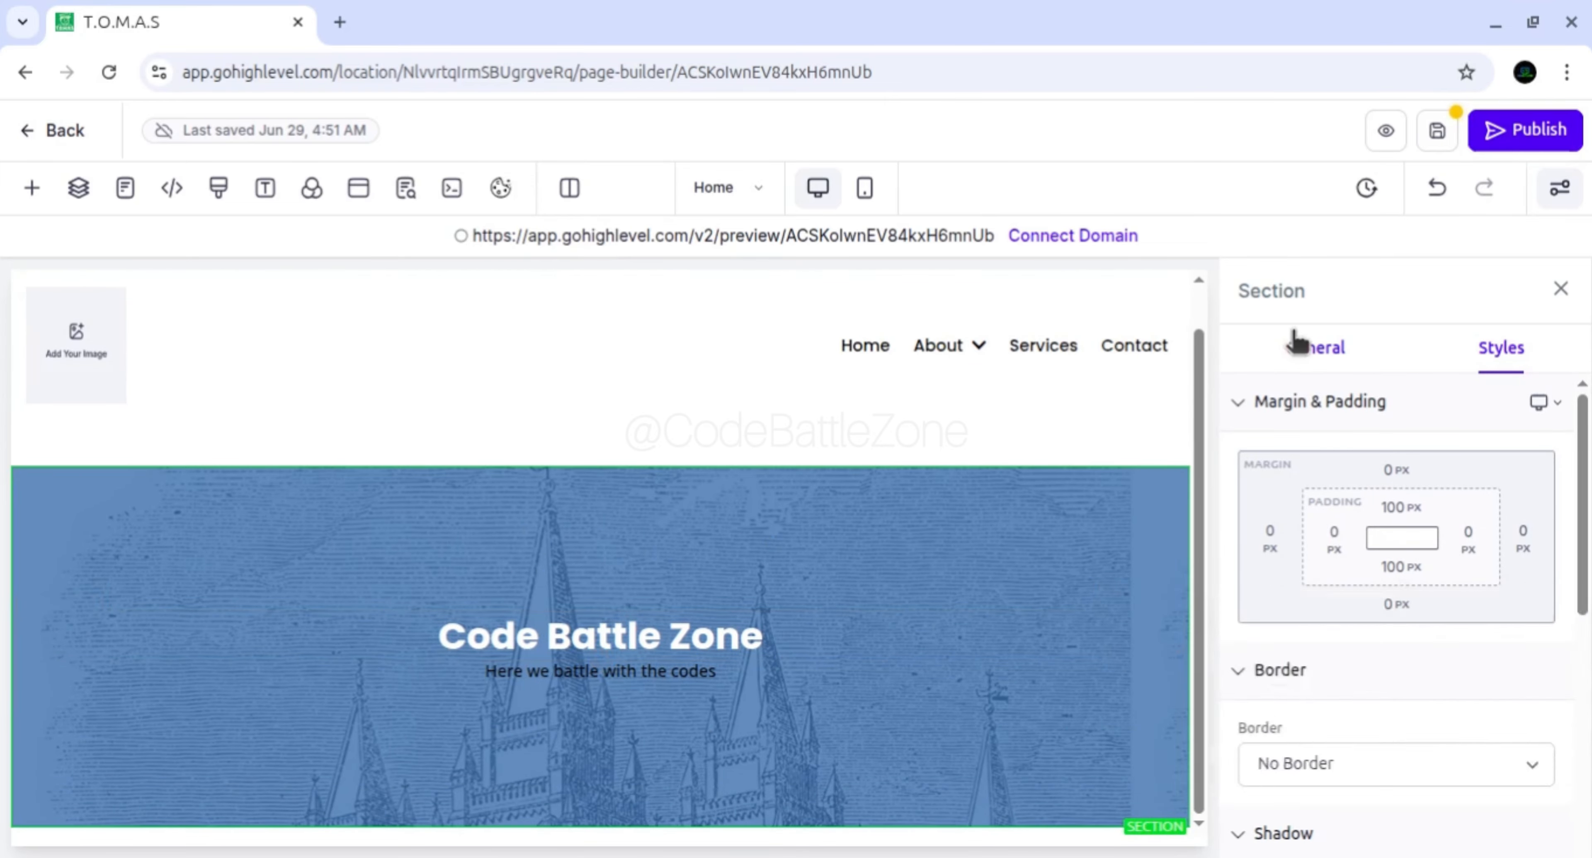
scroll(1298, 609, "down", 2)
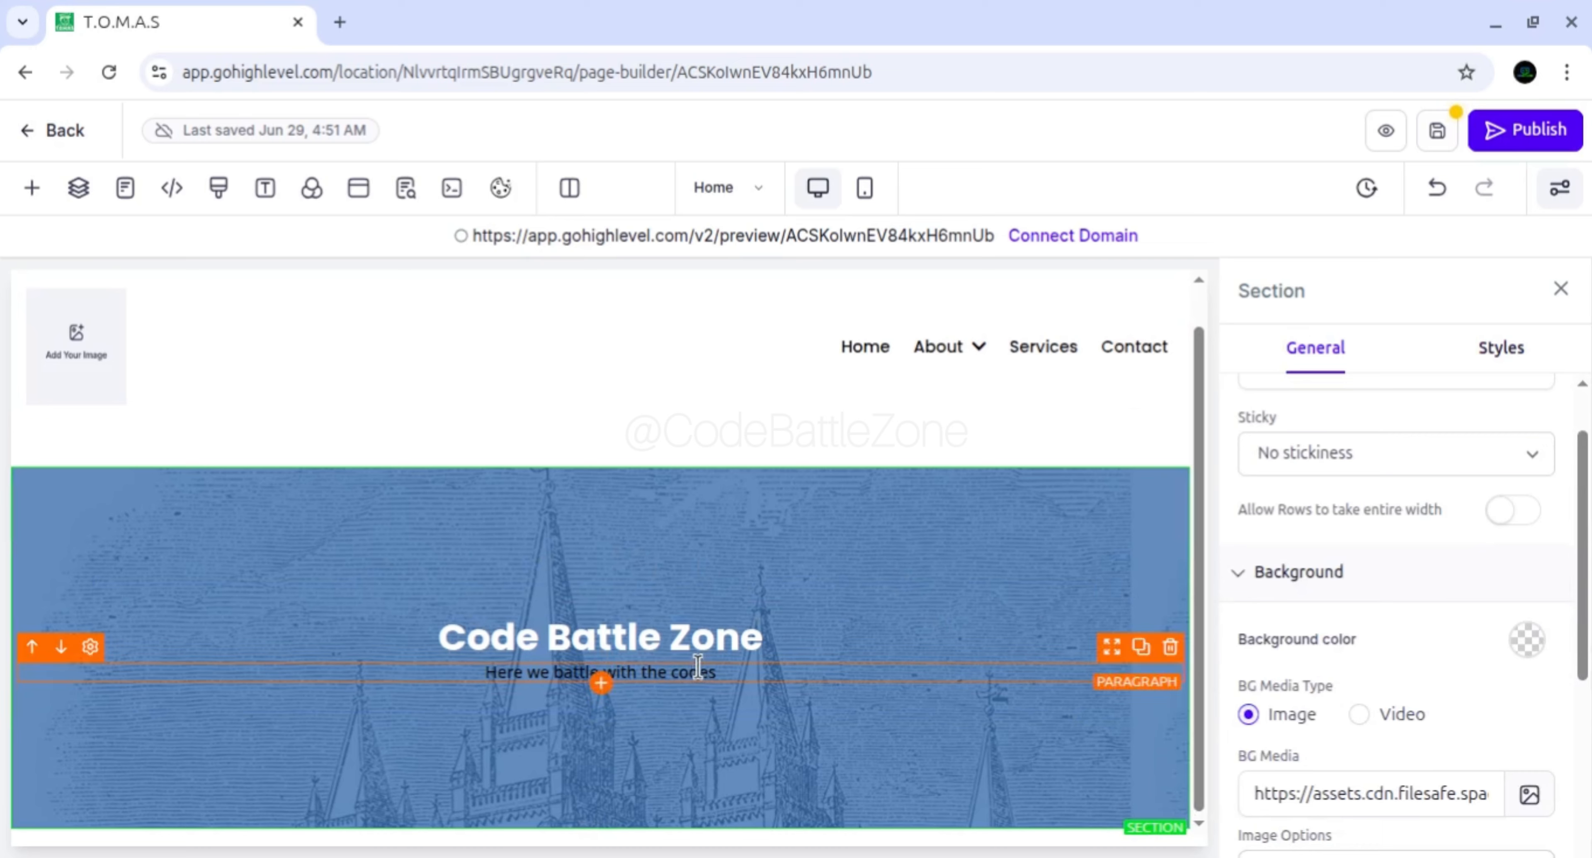
scroll(1310, 651, "down", 5)
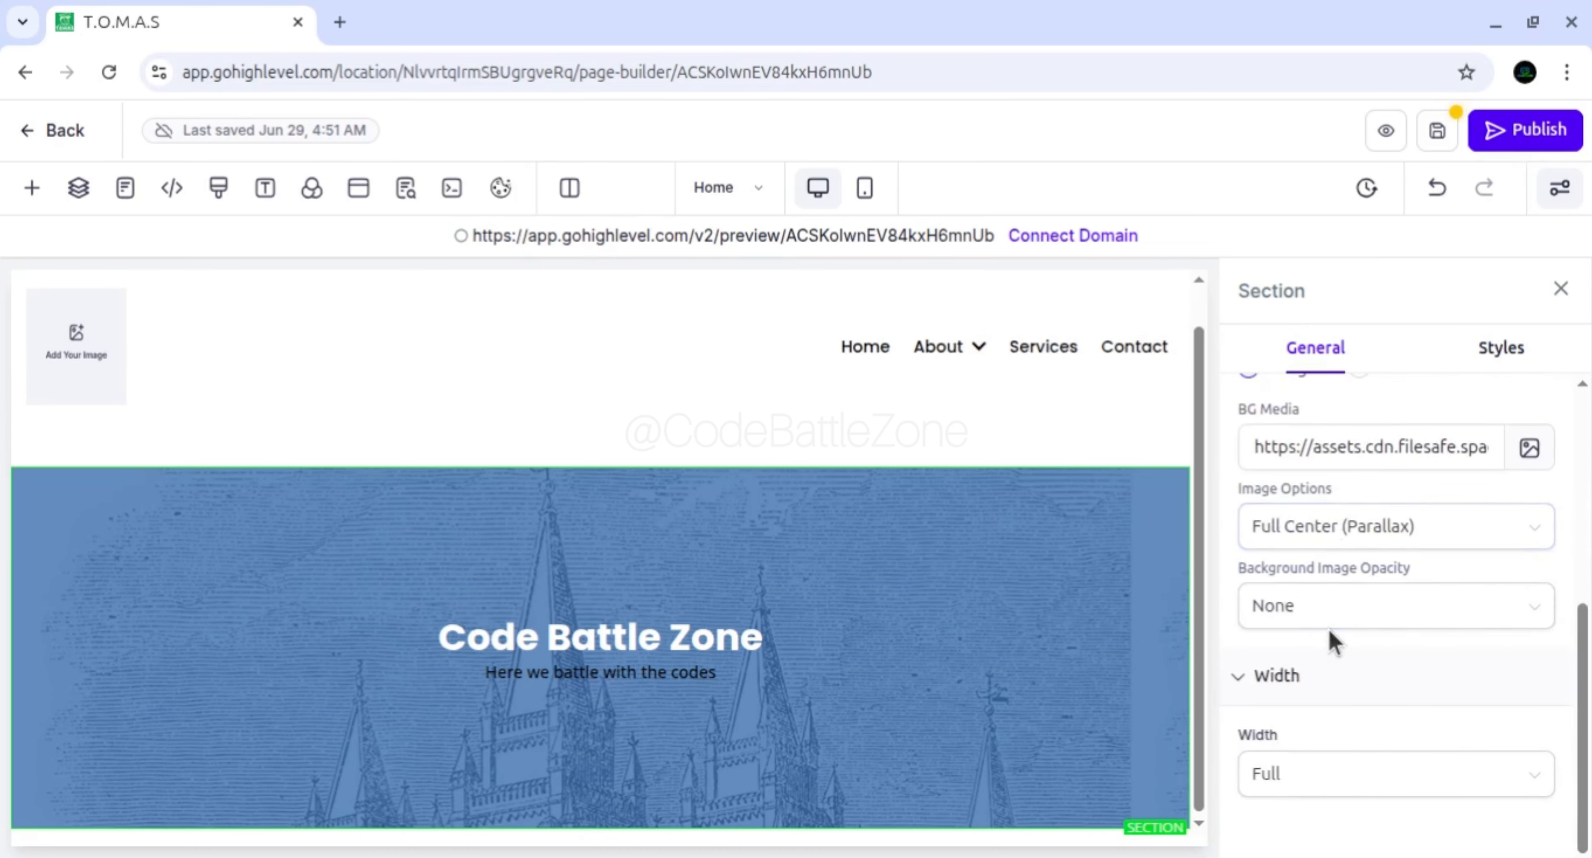
left_click(1345, 615)
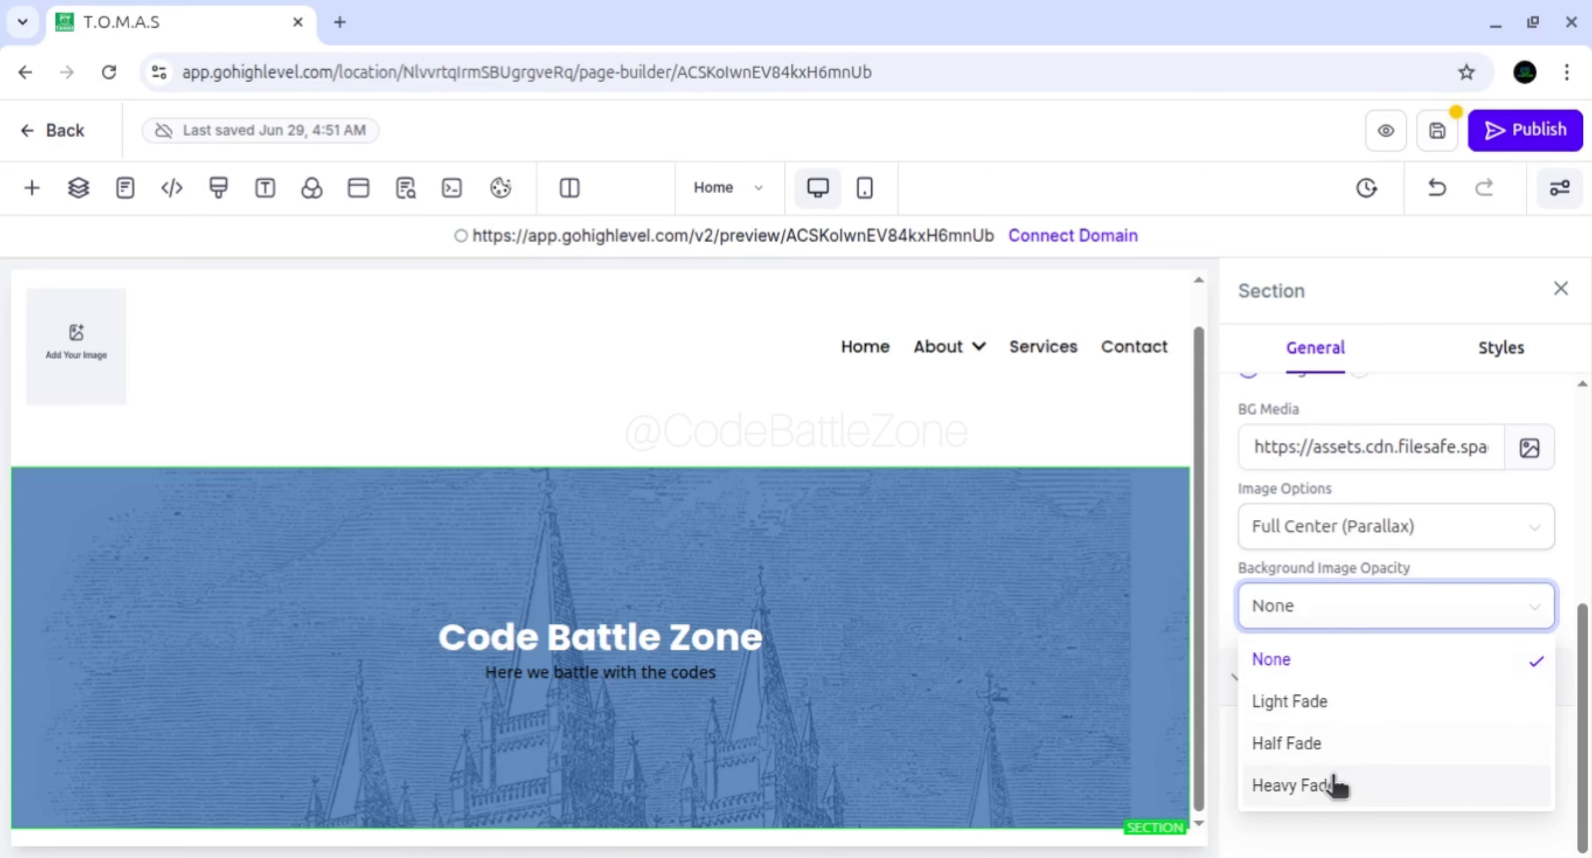
left_click(1338, 746)
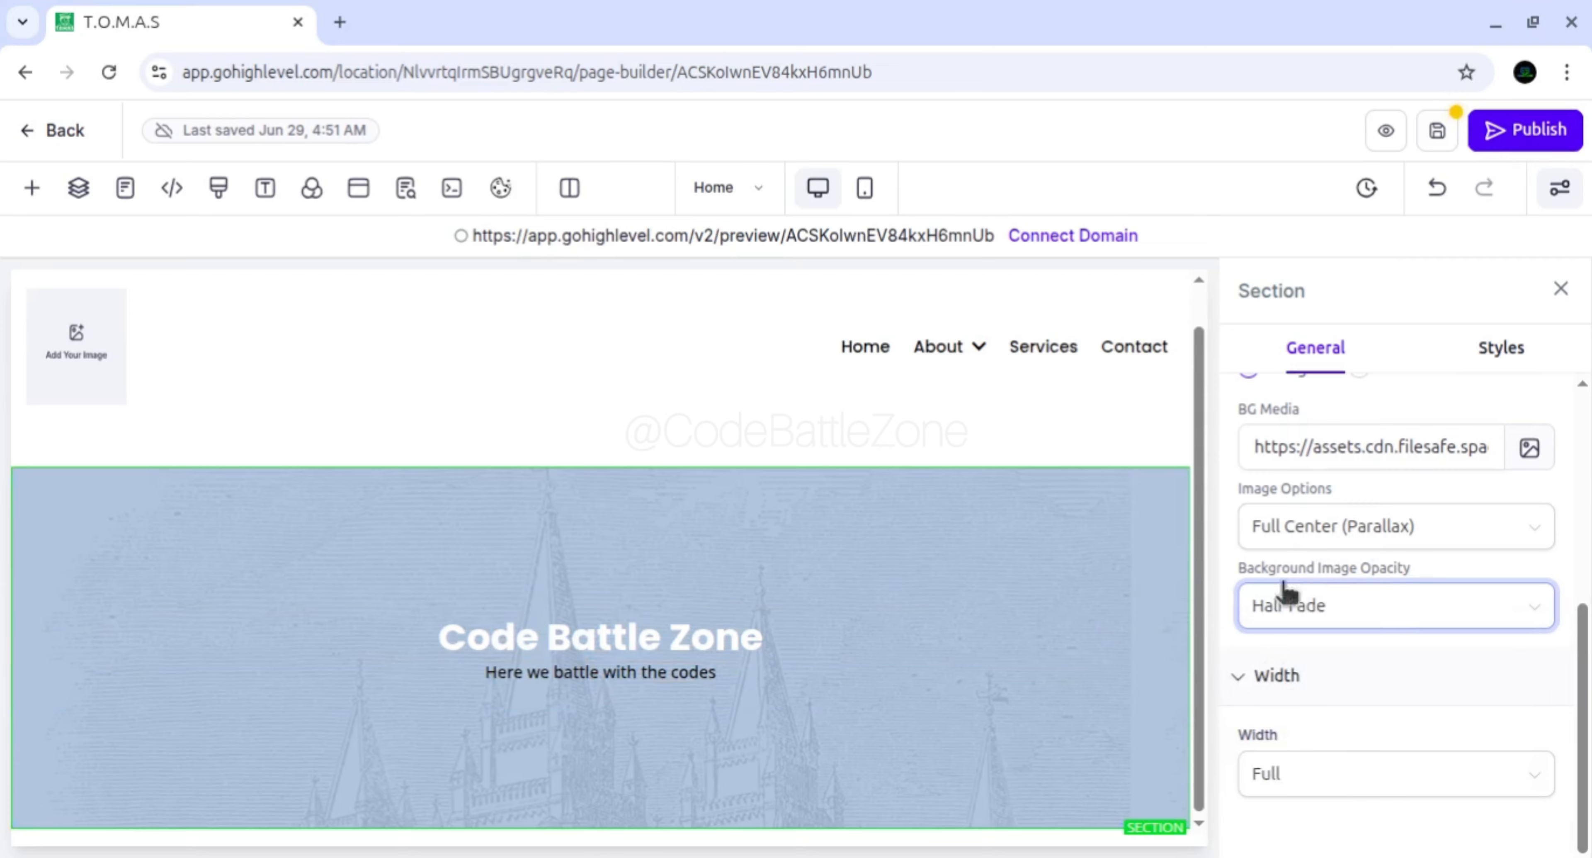
left_click(1364, 605)
left_click(1294, 785)
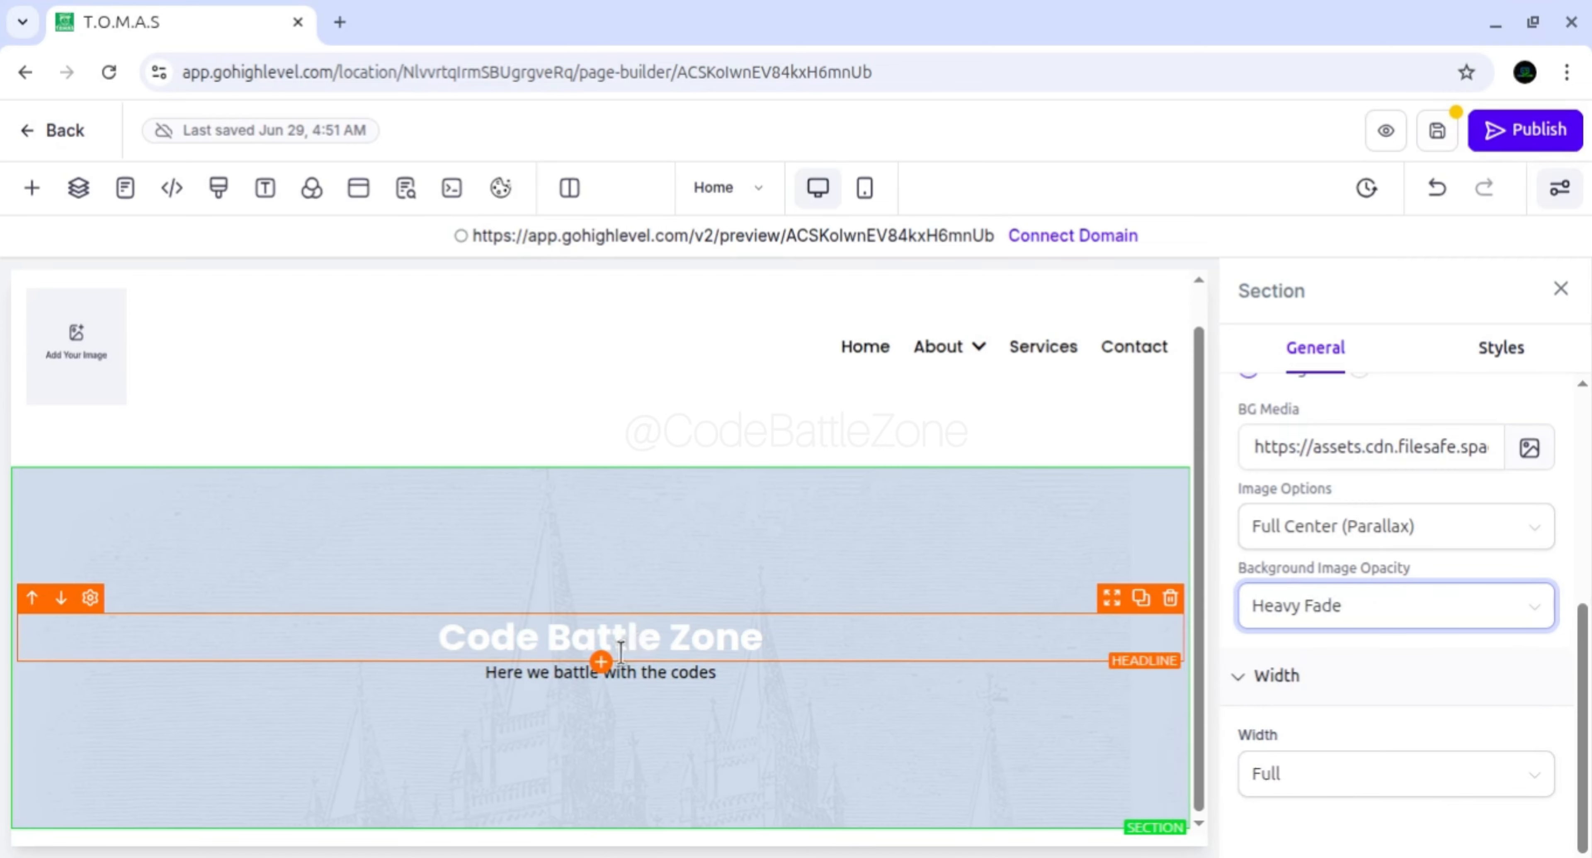
Set the hero section's background image opacity to Light Fade
left_click(1317, 618)
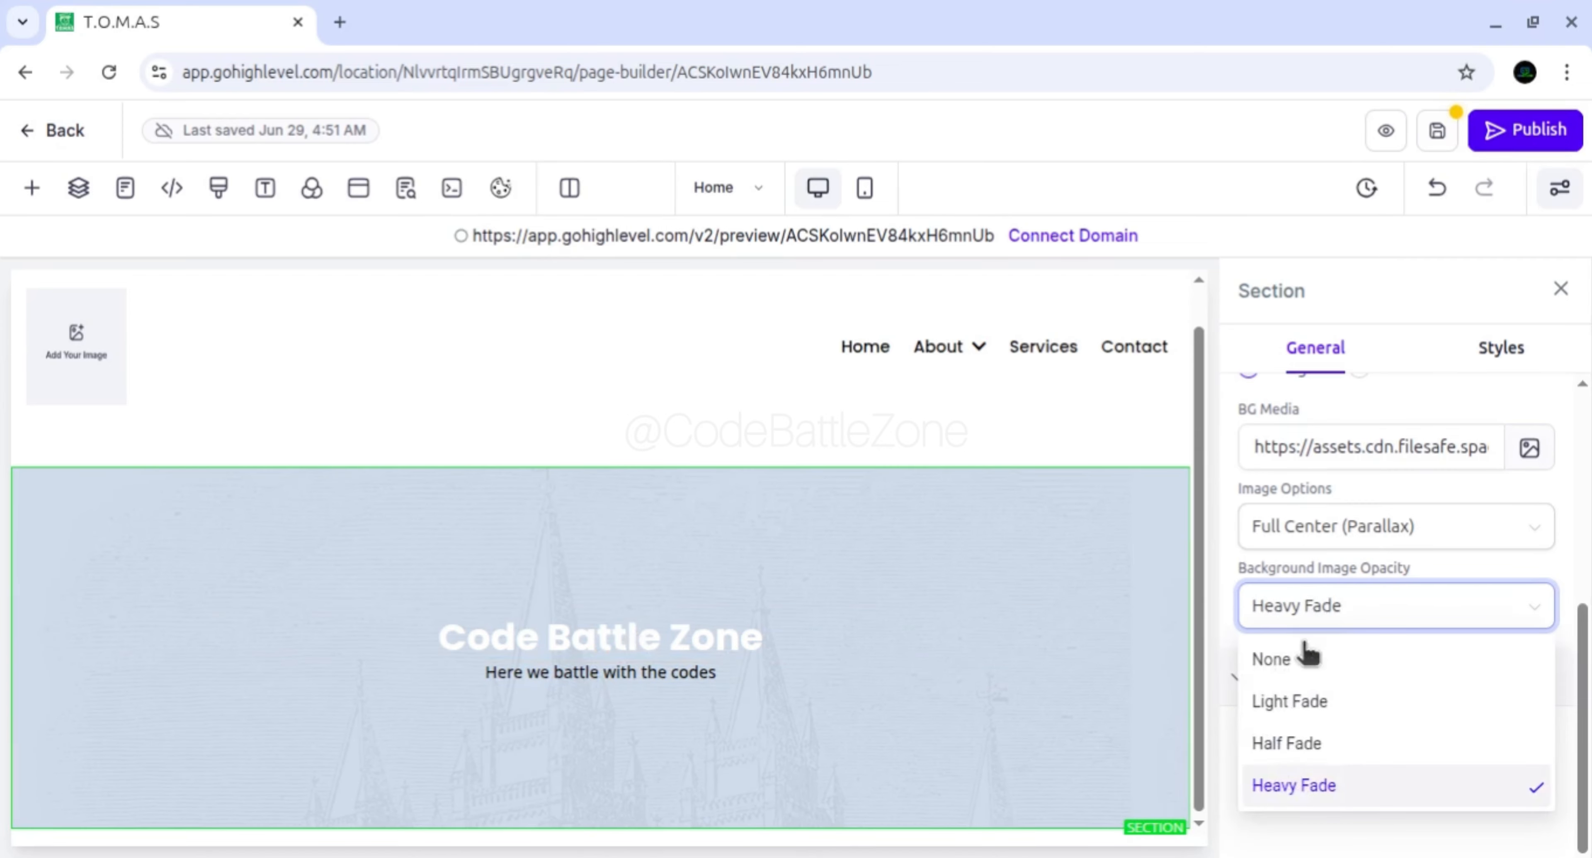
left_click(1294, 704)
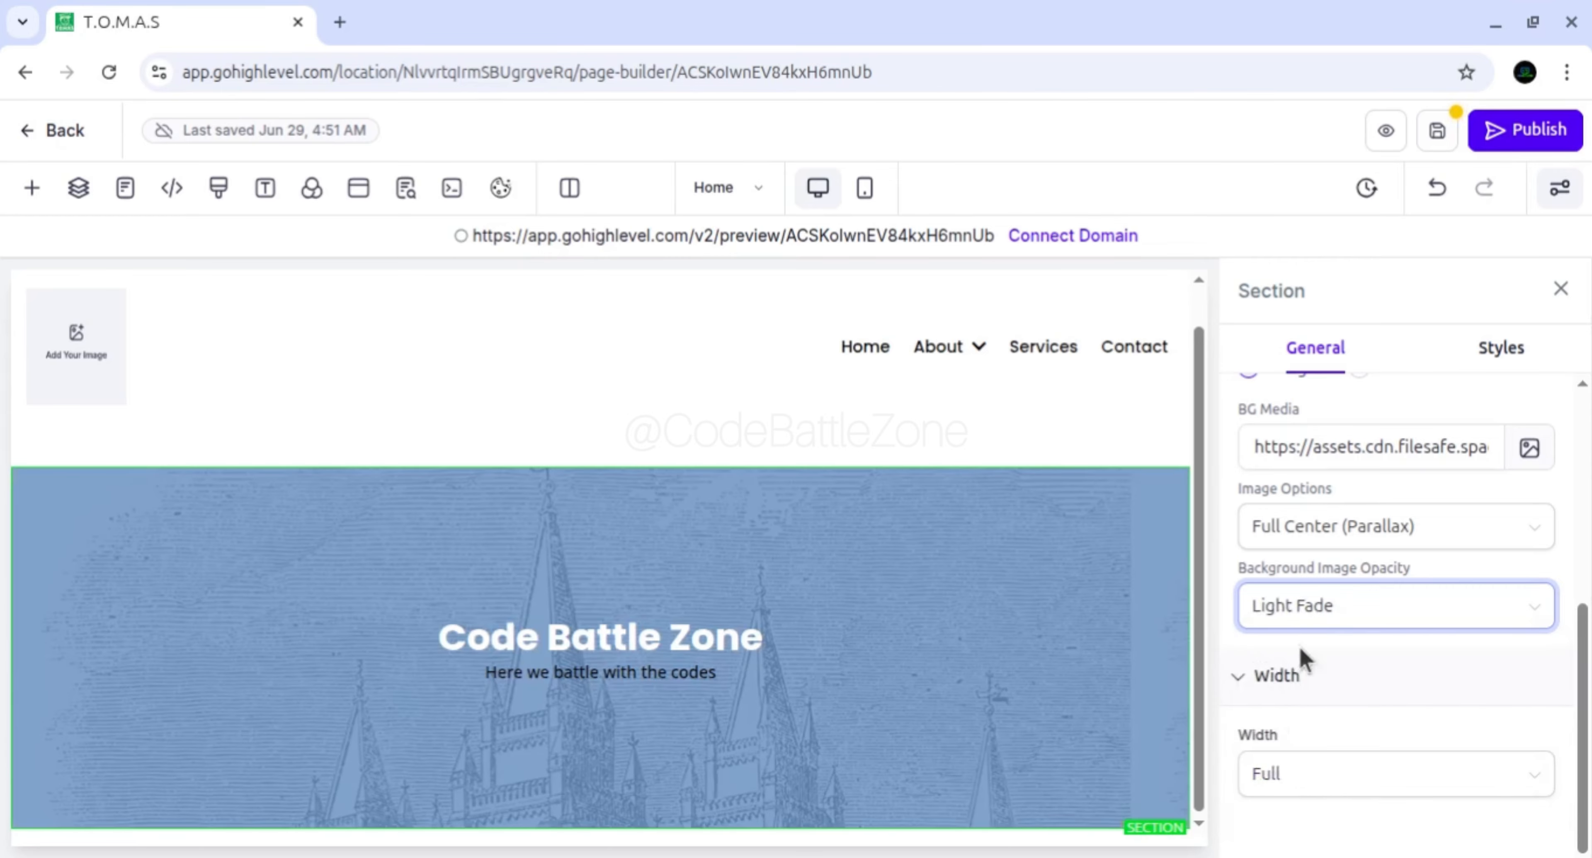
left_click(1347, 618)
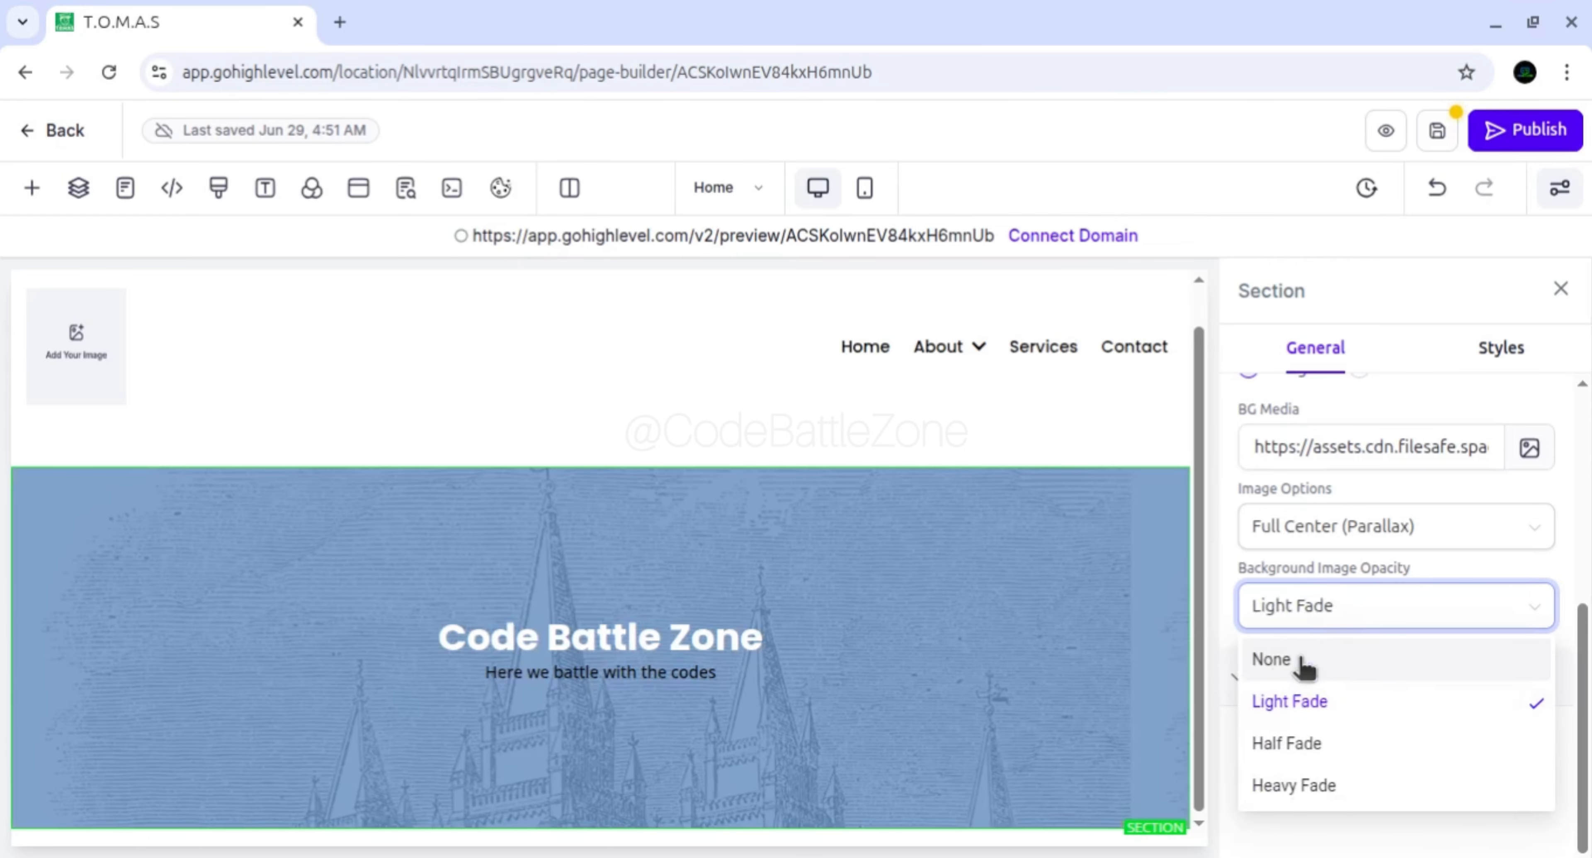
left_click(1450, 579)
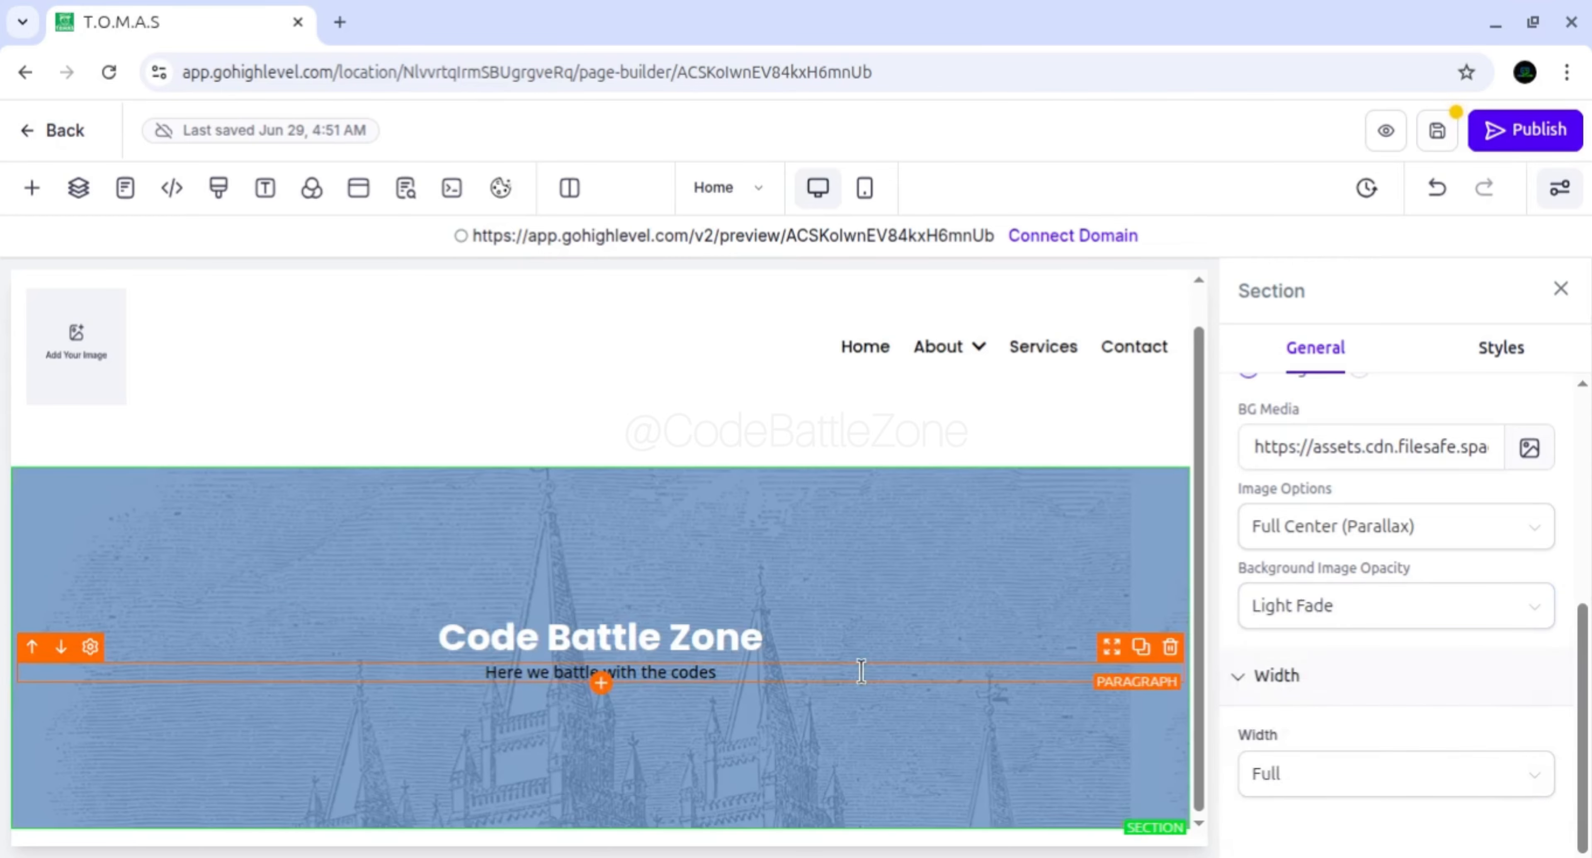
Check the font of the "Here we battle with the codes" paragraph against the page's typography settings
triple_click(735, 677)
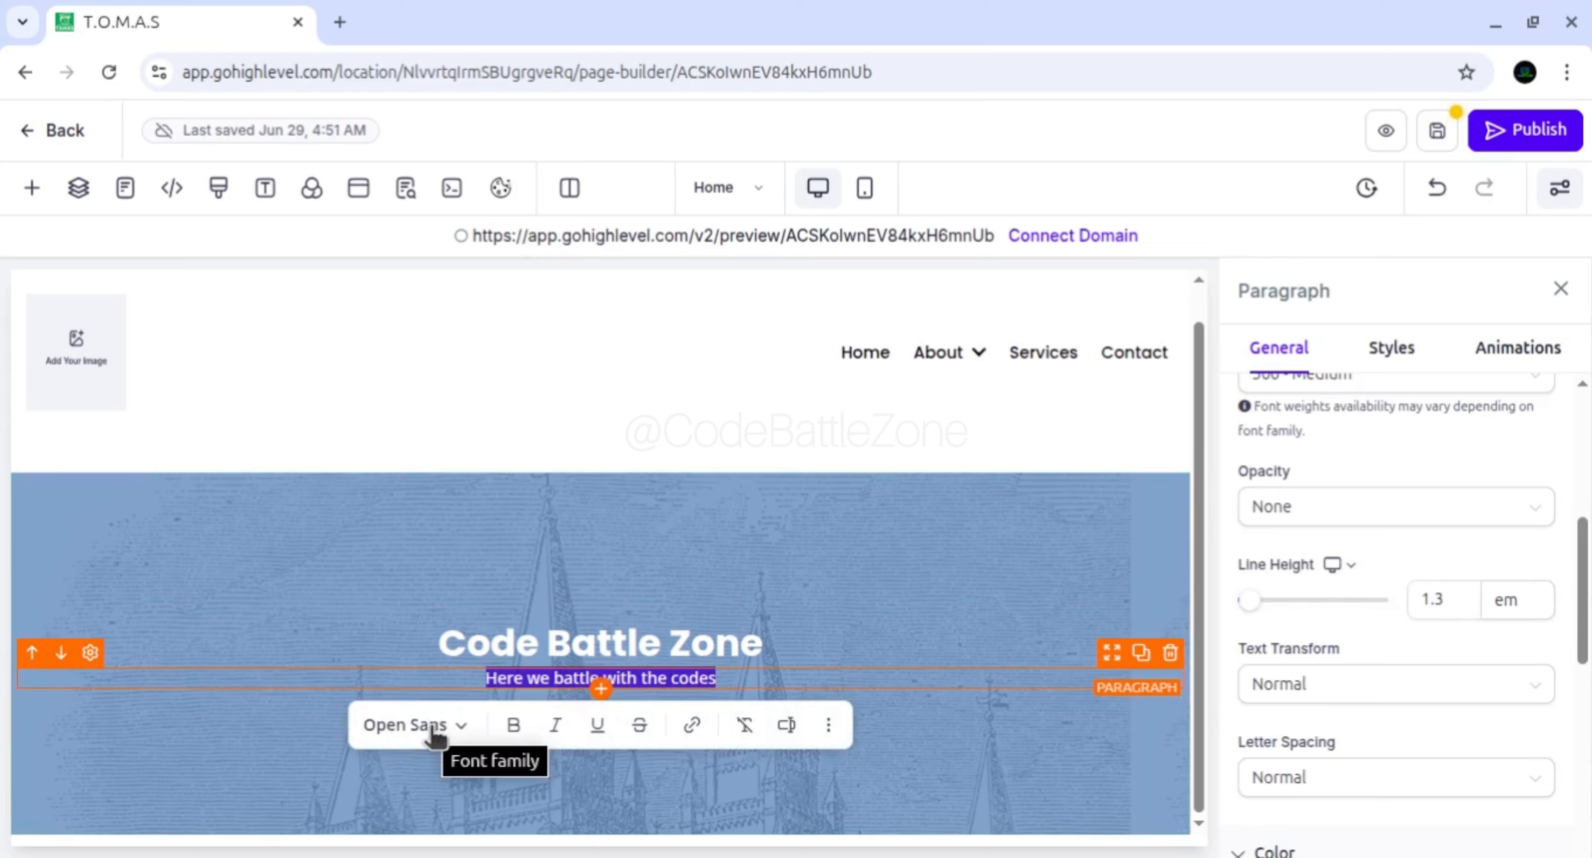
left_click(266, 193)
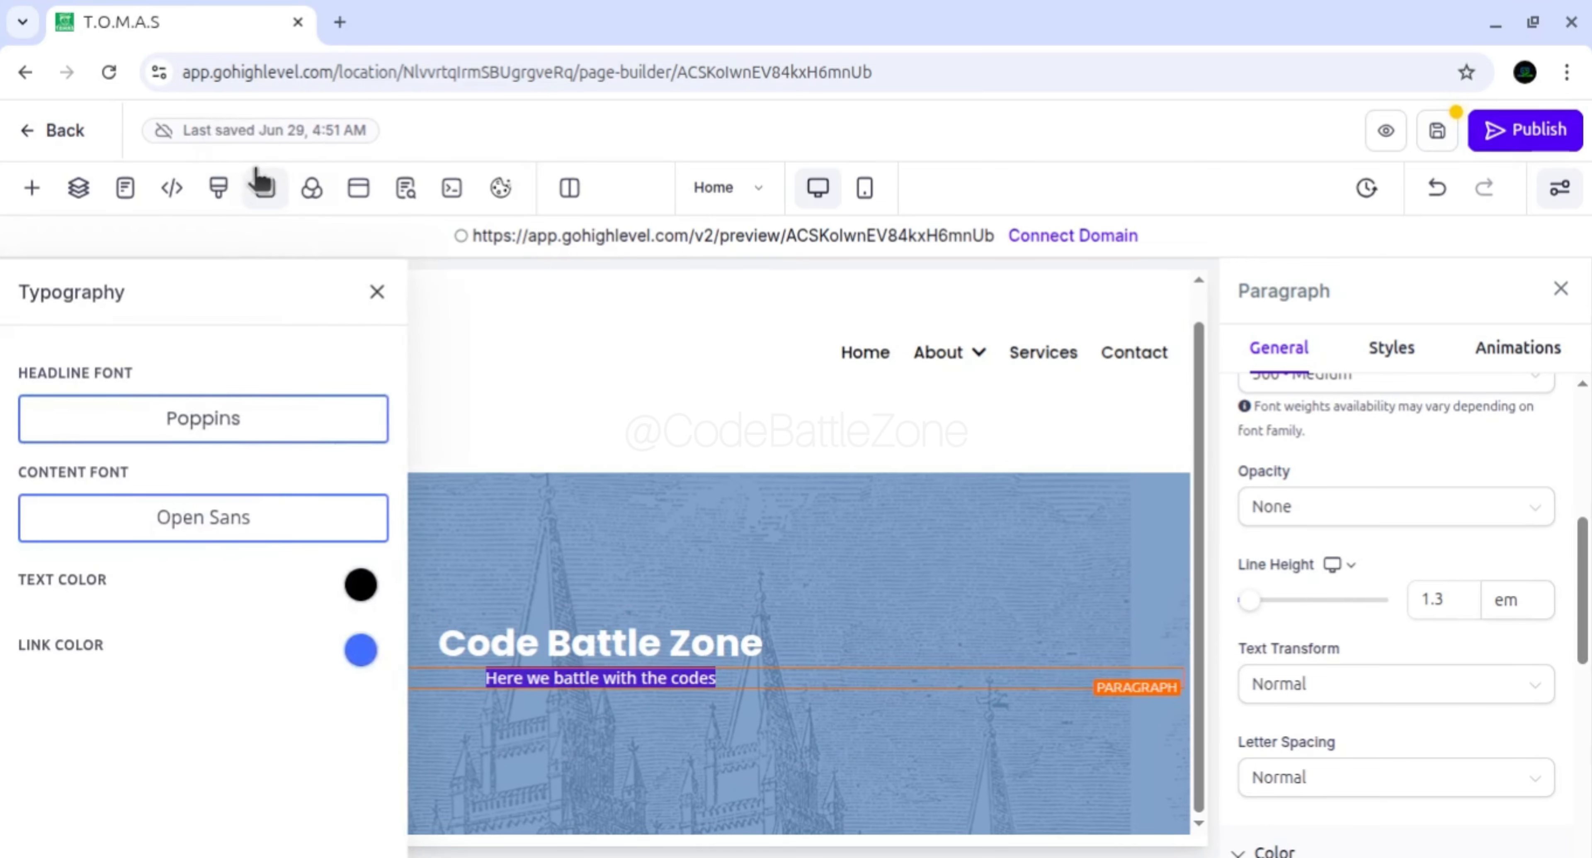
left_click(265, 188)
left_click(531, 678)
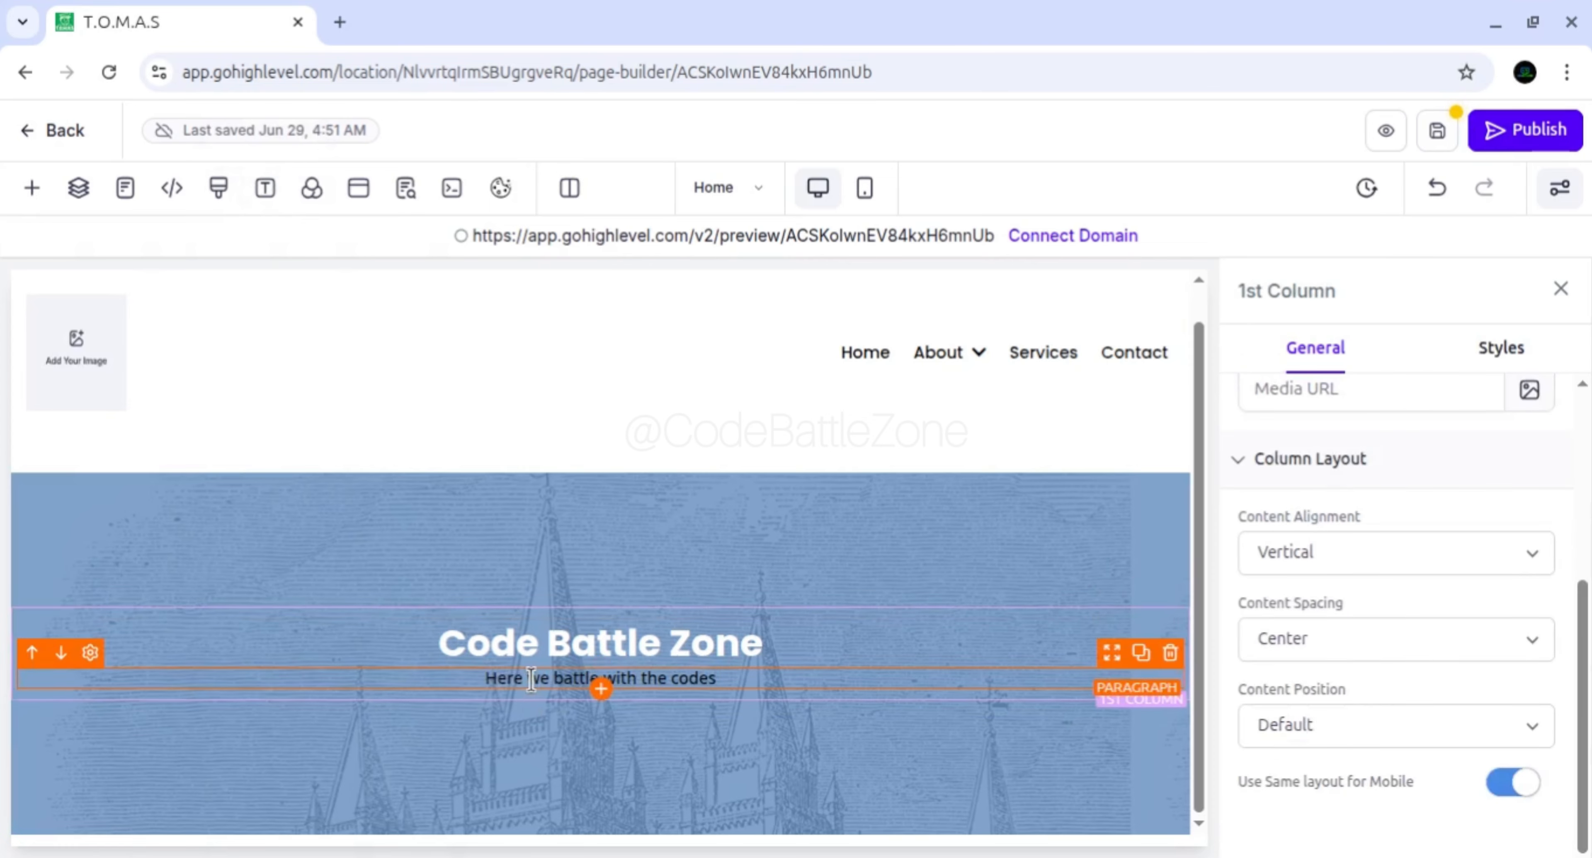
left_click(530, 678)
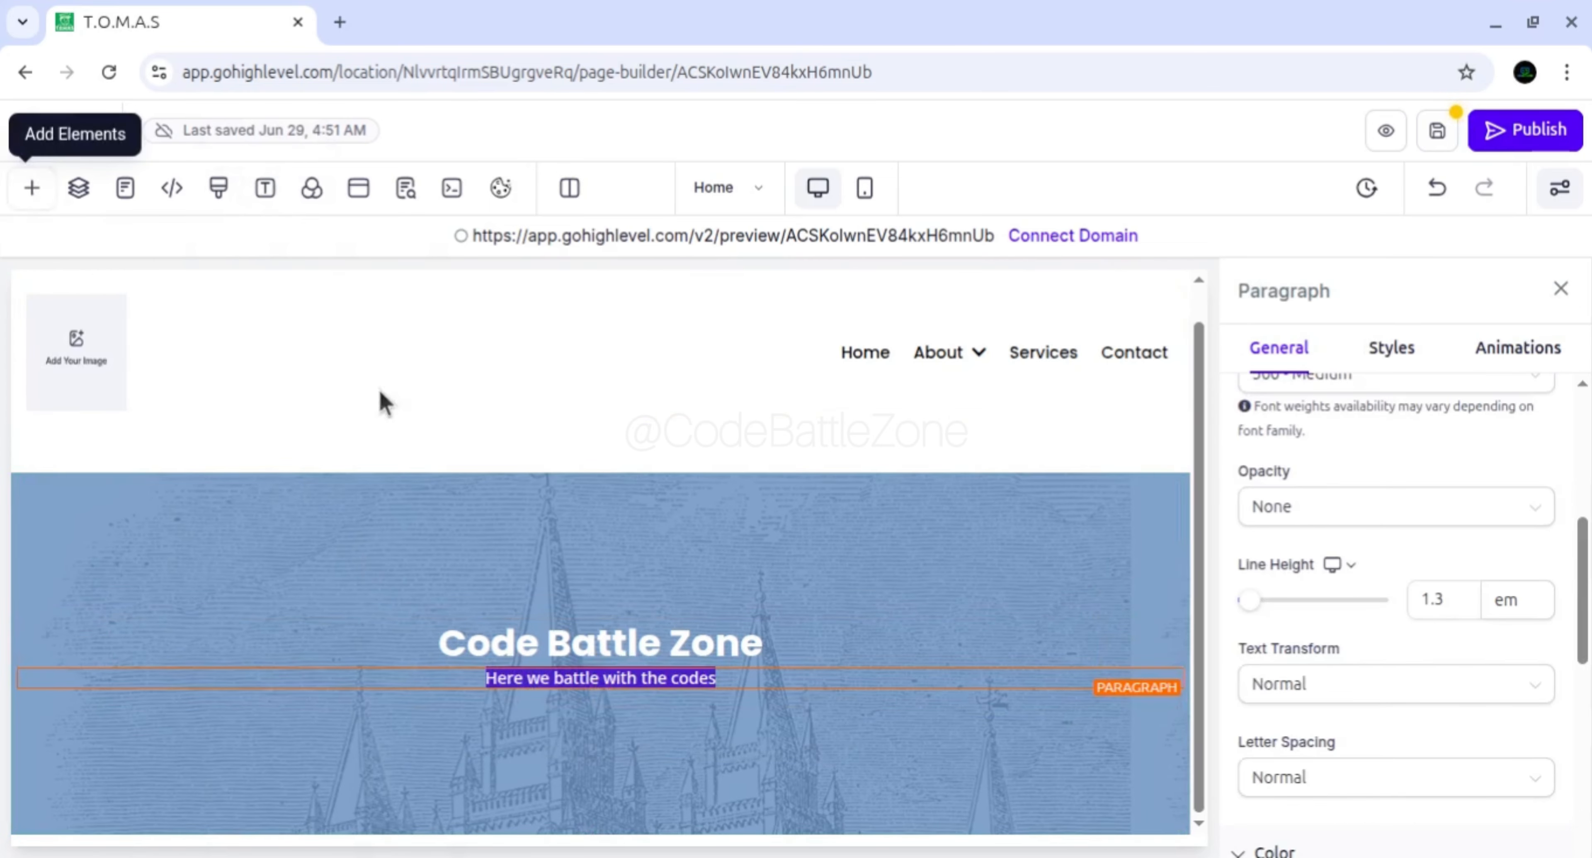
Add a sub-headline element below the hero section's paragraph and delete it again
left_click(32, 187)
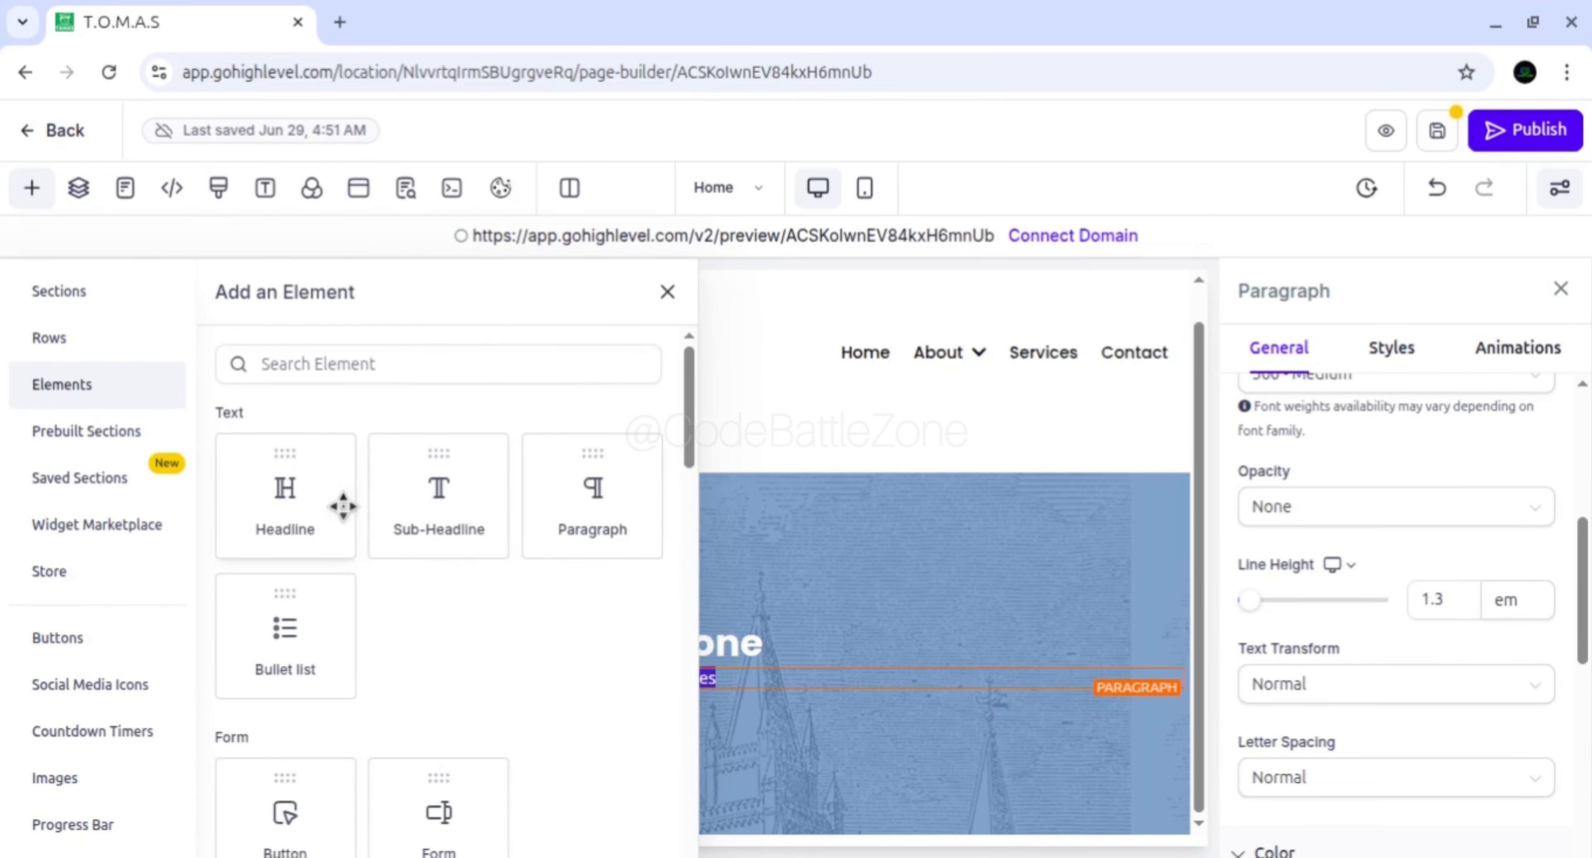
left_click_drag(413, 512, 588, 635)
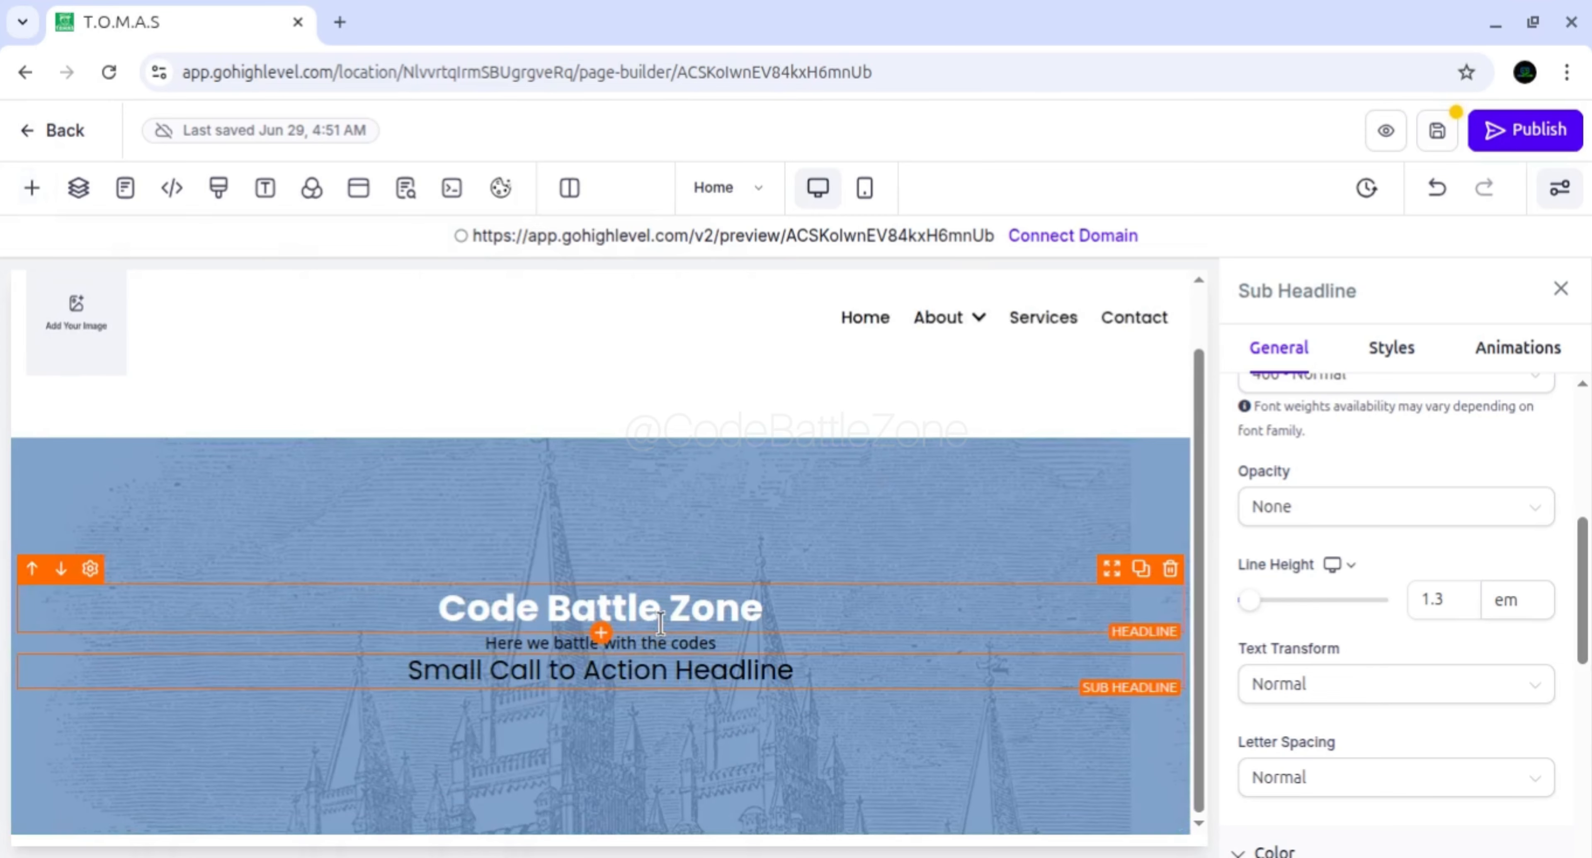
left_click(456, 675)
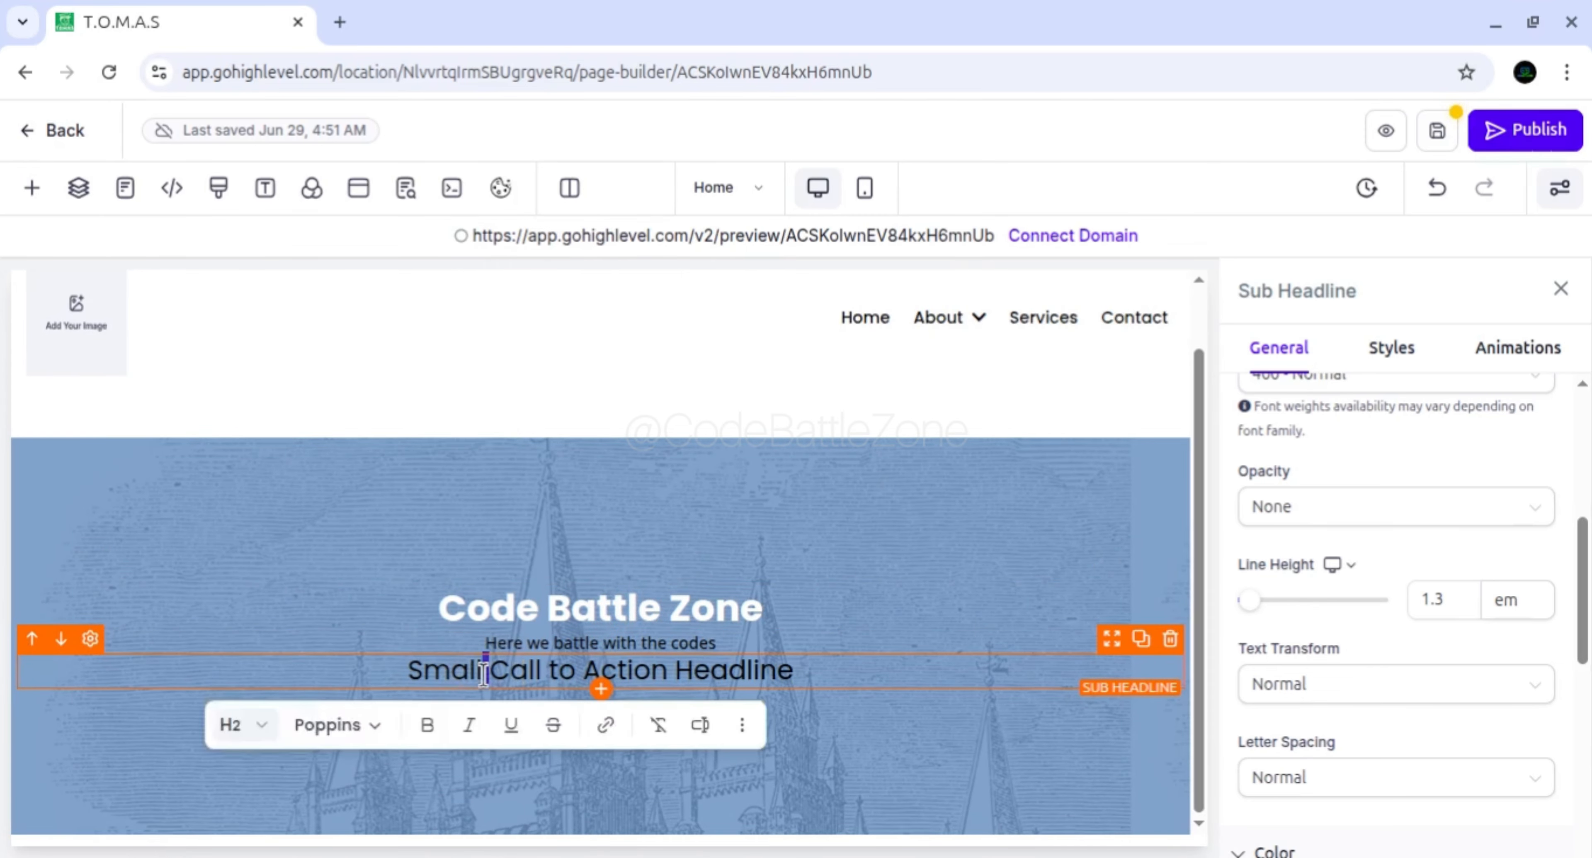
triple_click(476, 668)
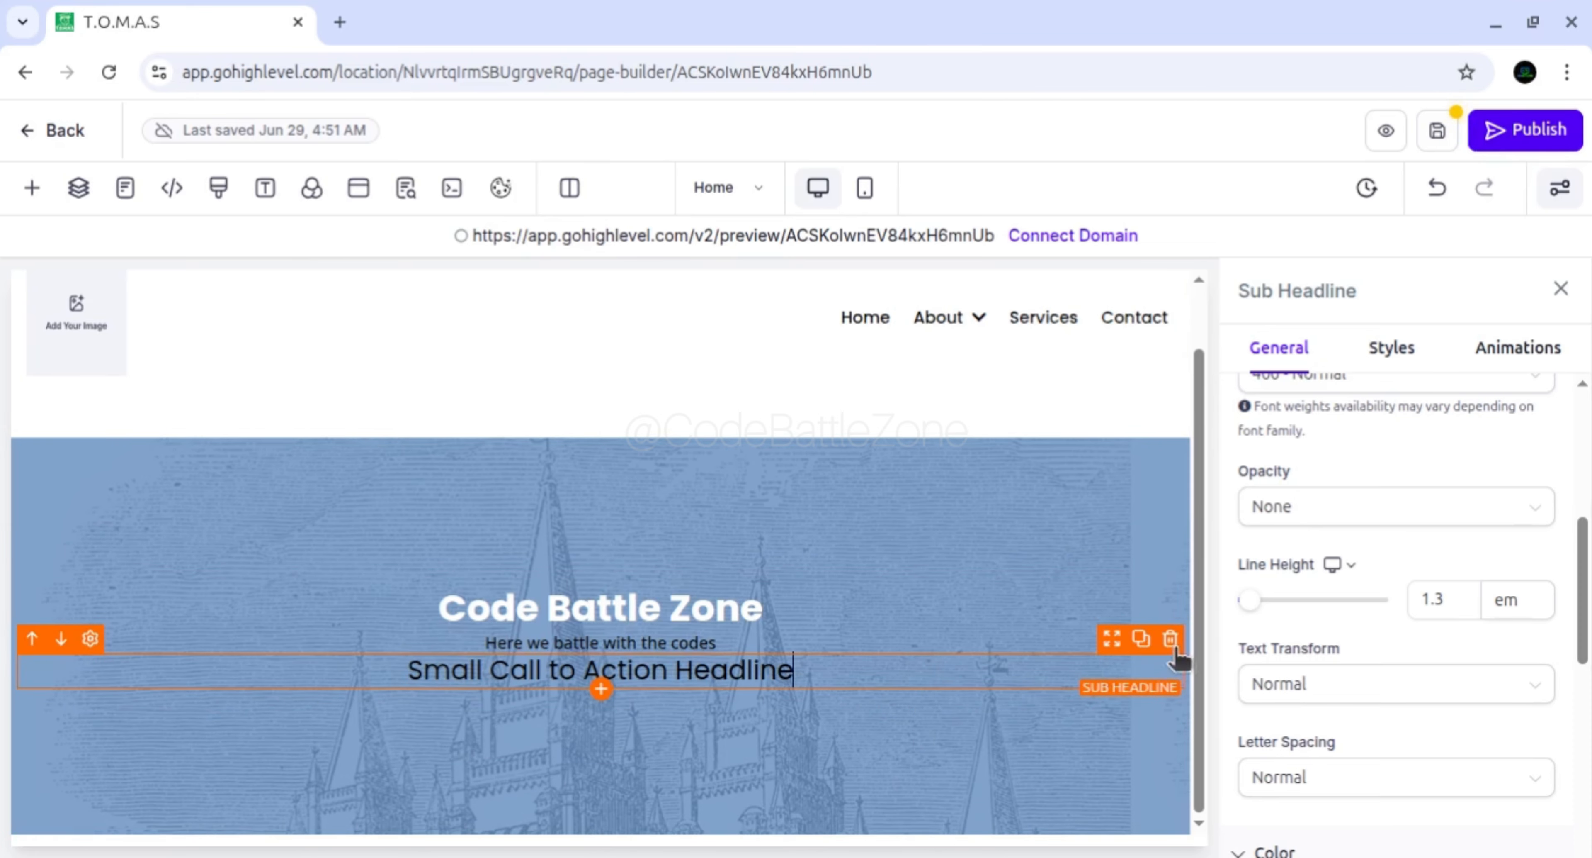
left_click(1170, 638)
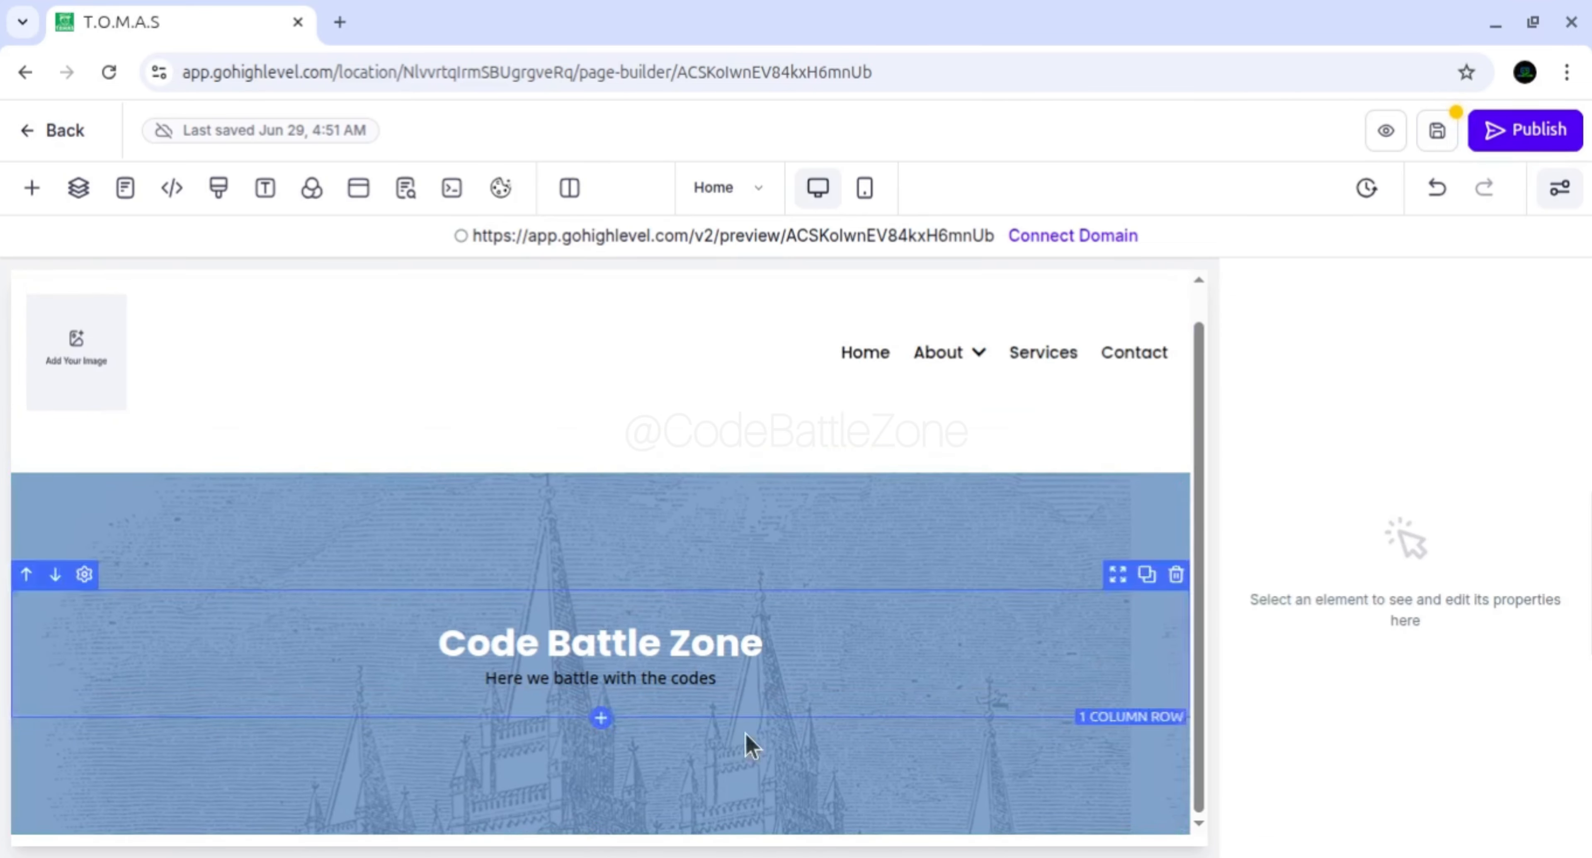
Rename the hero section as "Banner Section"
scroll(730, 760, "down", 1)
scroll(725, 773, "up", 1)
scroll(396, 507, "down", 1)
left_click(314, 494)
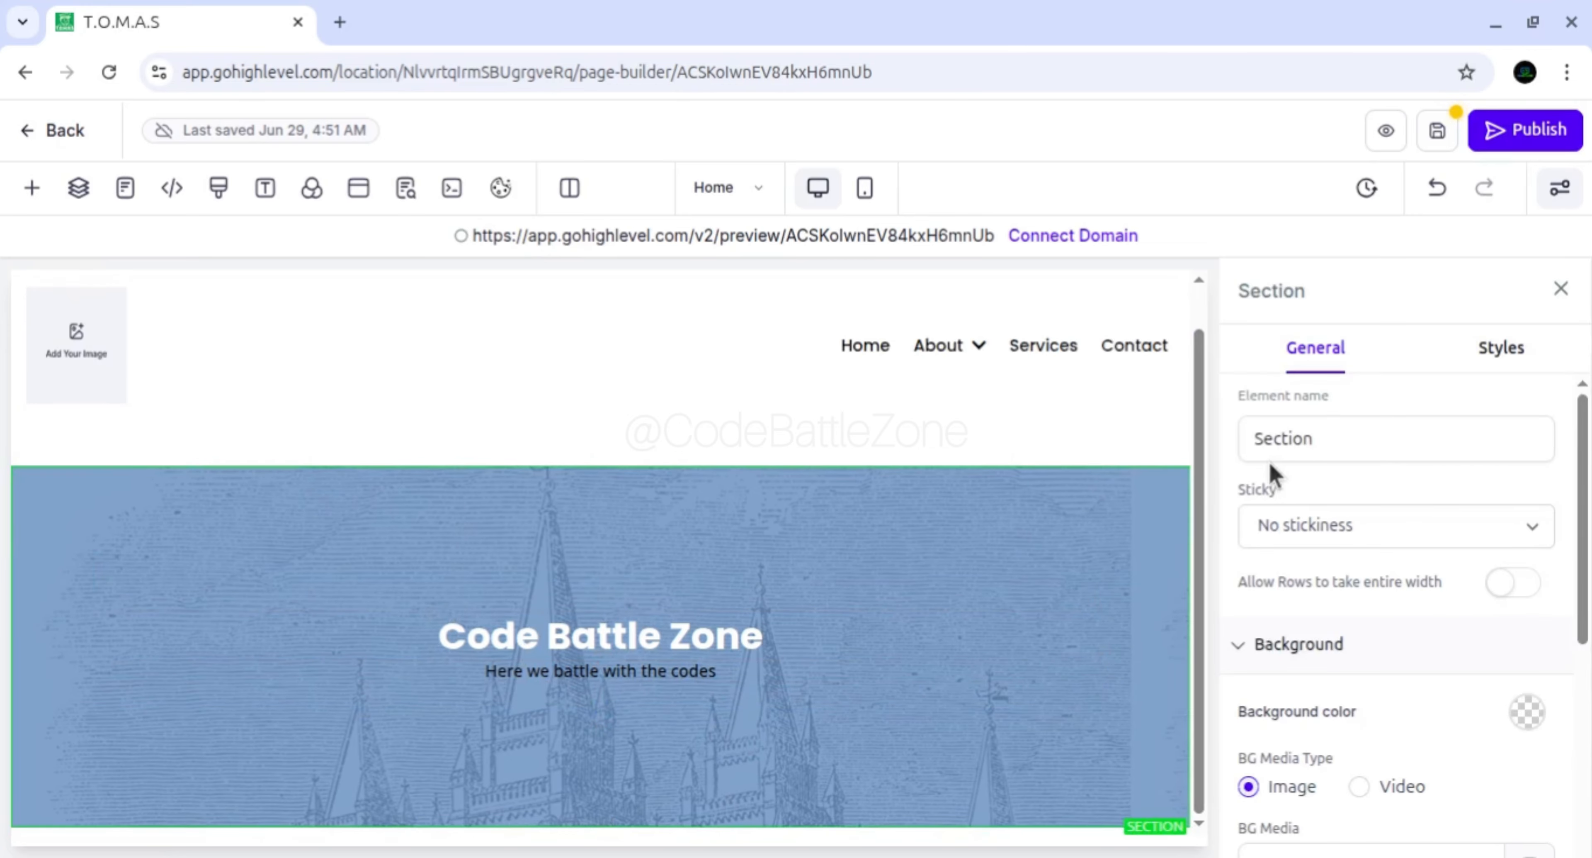
left_click(1267, 439)
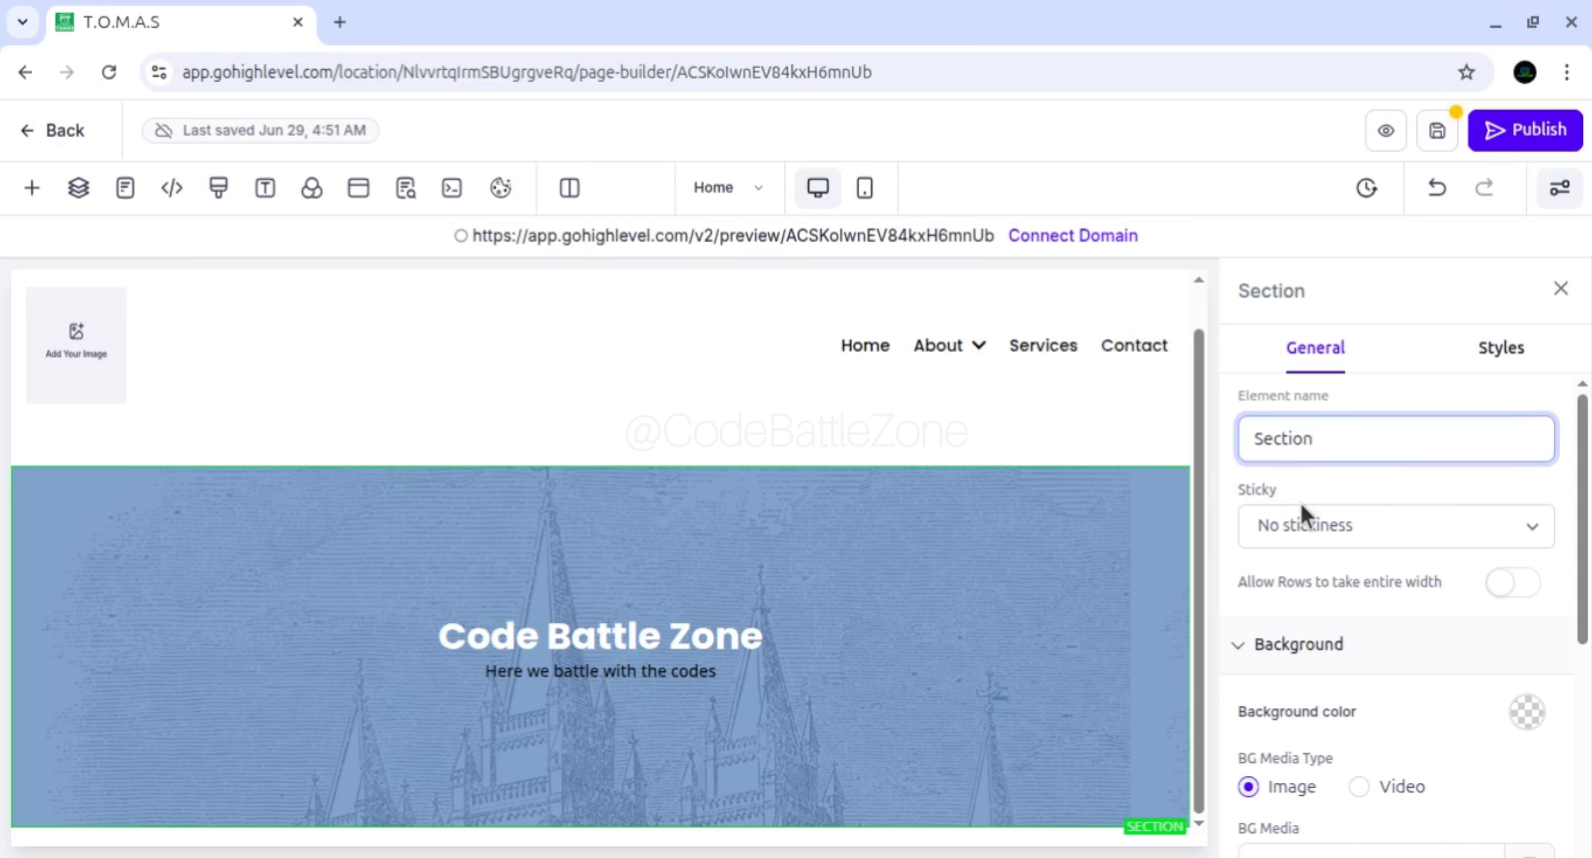
type("Banner")
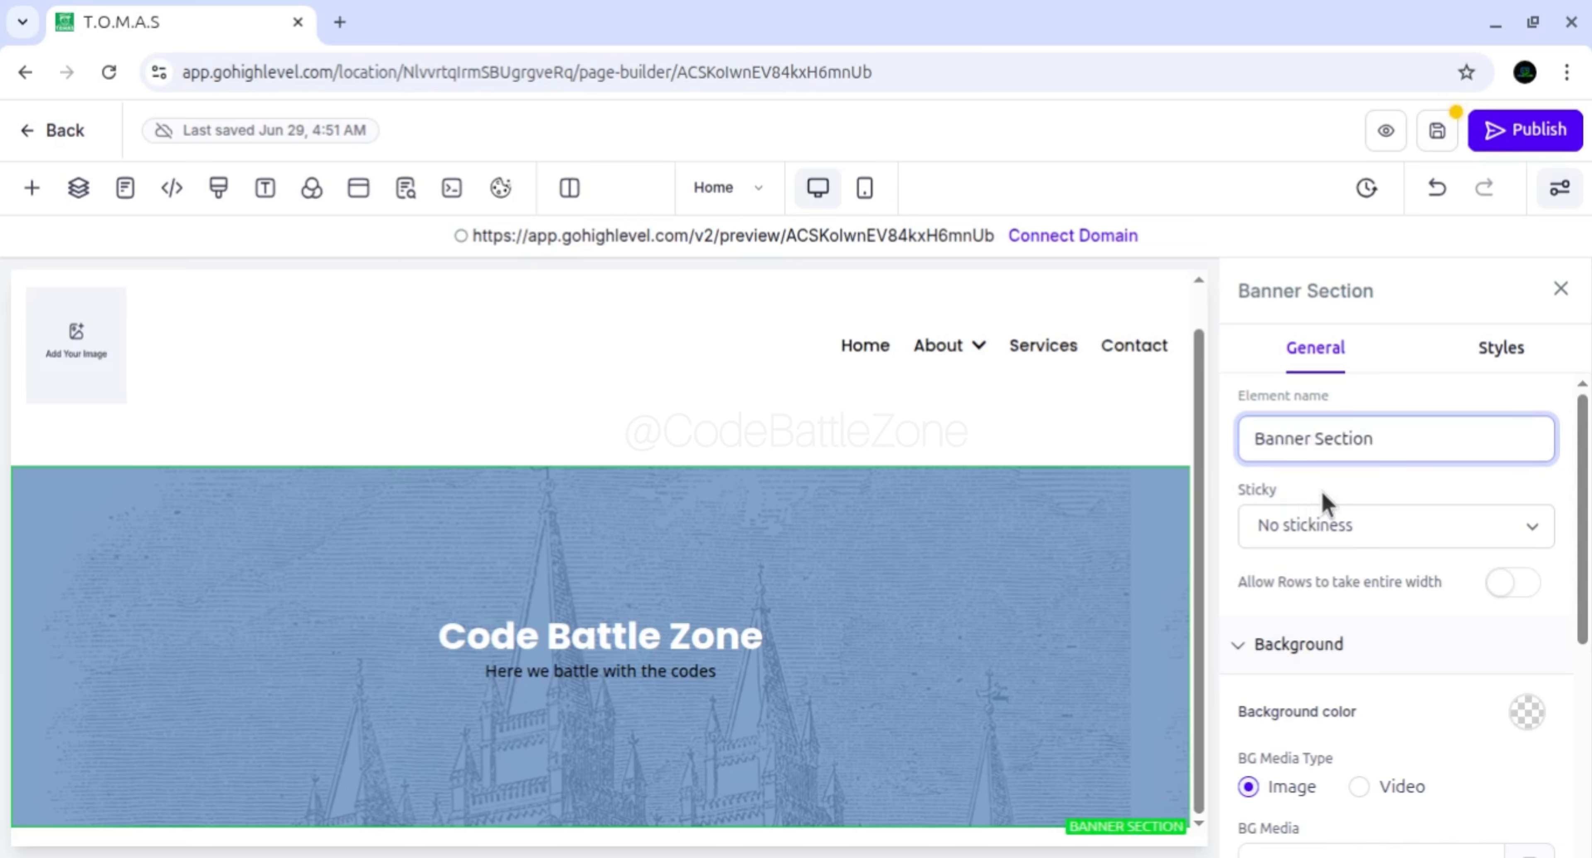
left_click(1323, 492)
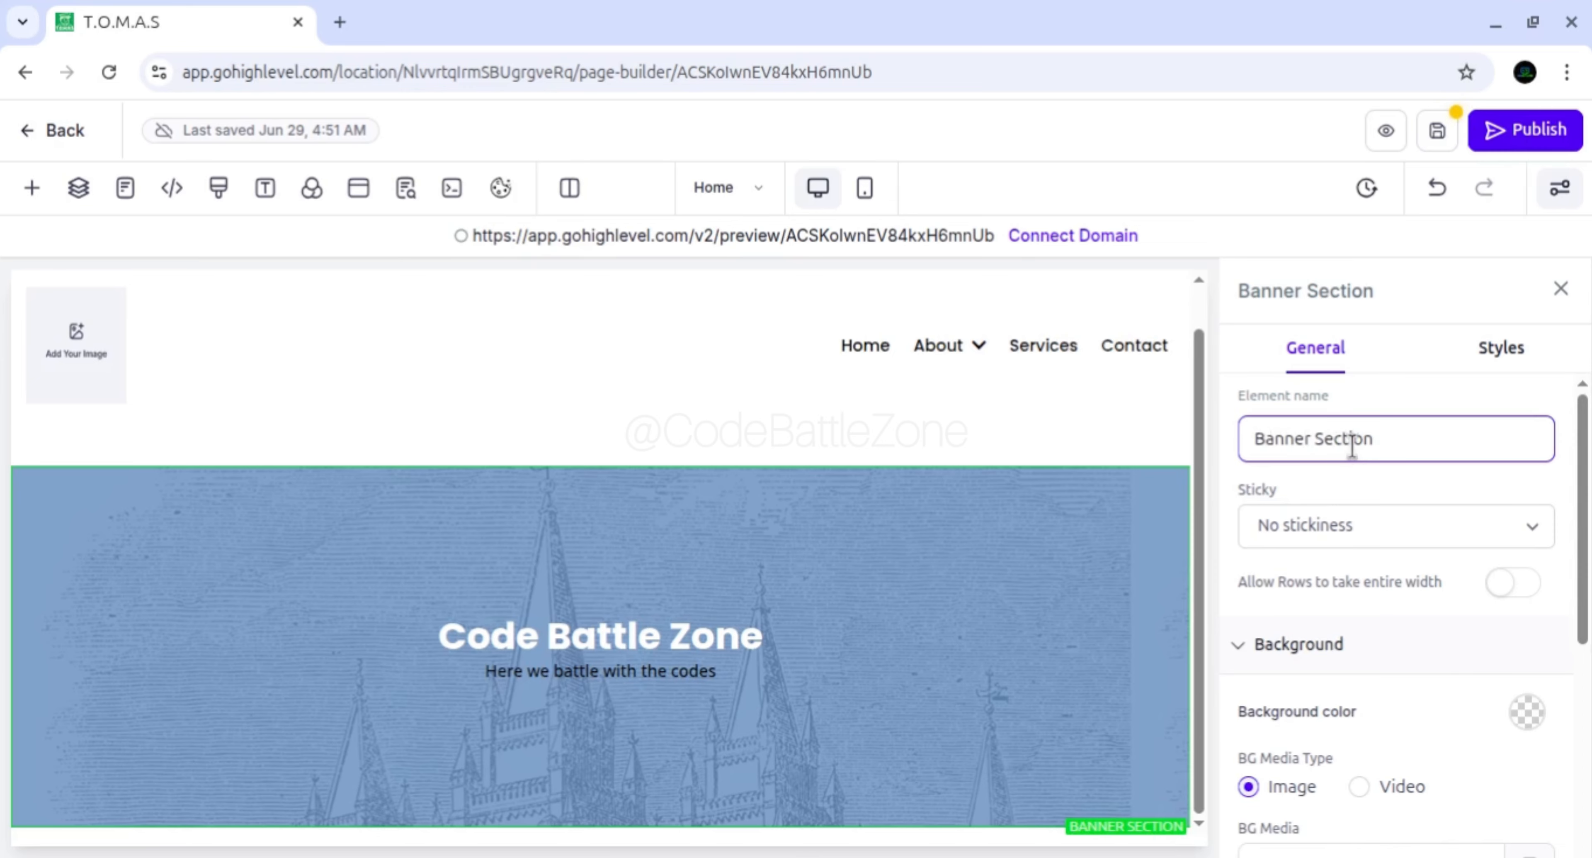
Examine the page's layer structure and how the banner section is named and nested in it
left_click(79, 188)
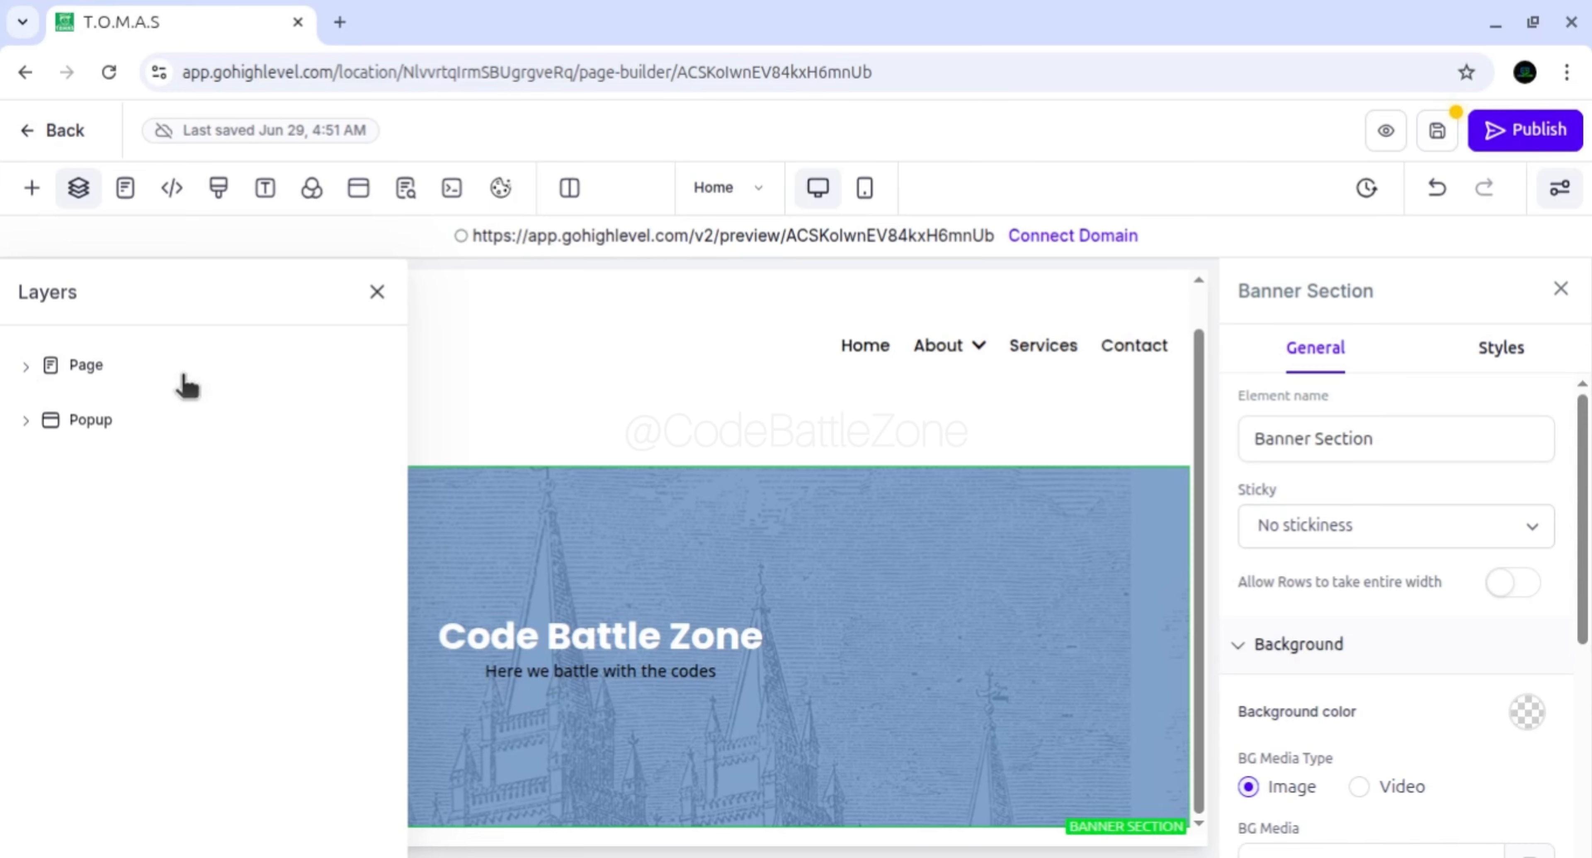
left_click(25, 364)
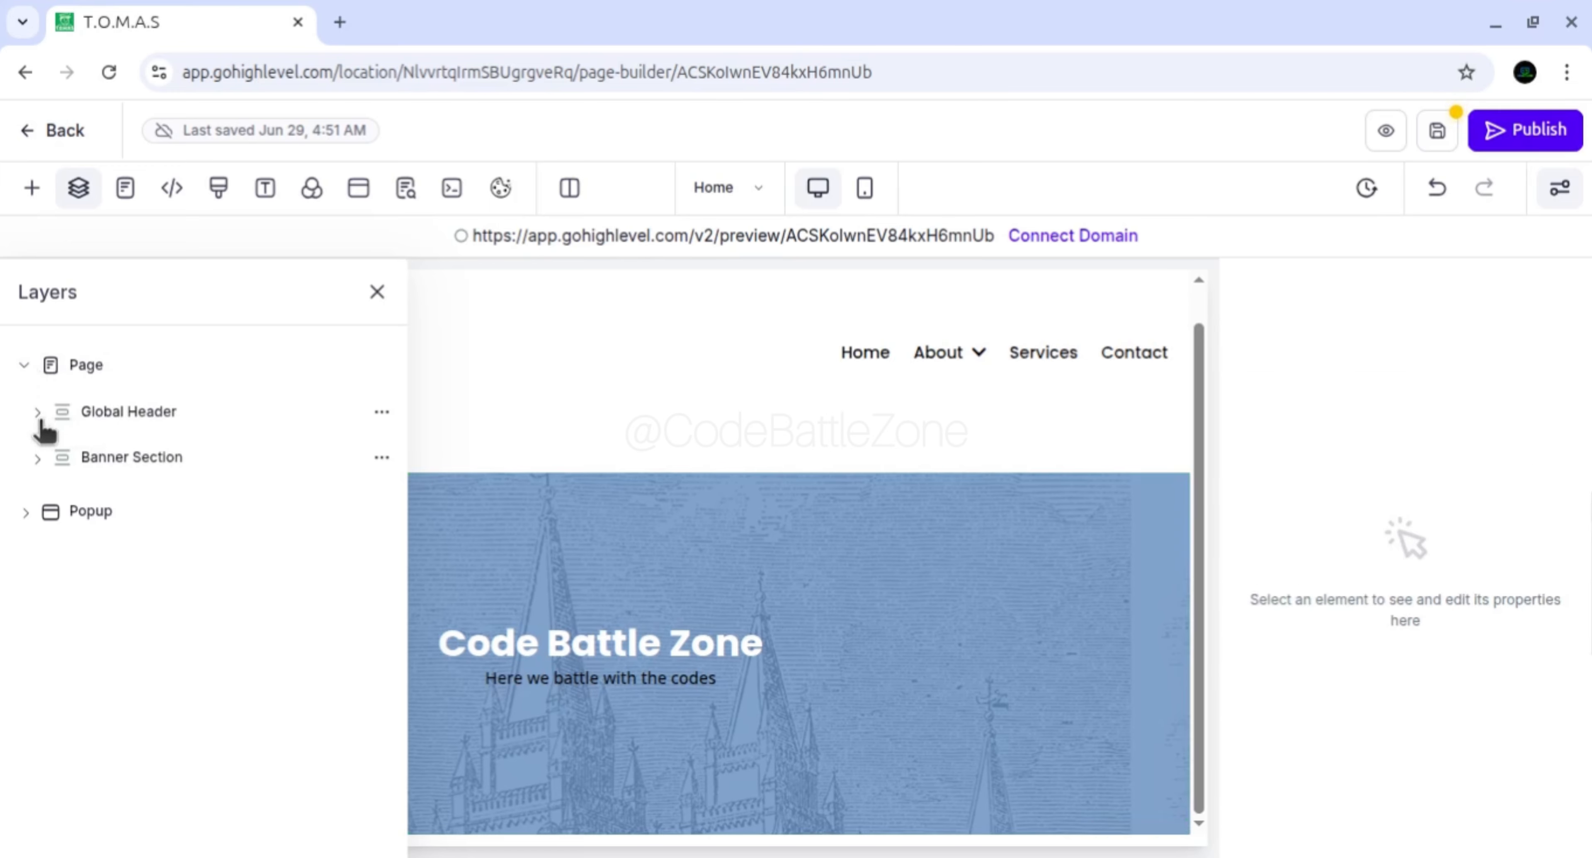
left_click(38, 459)
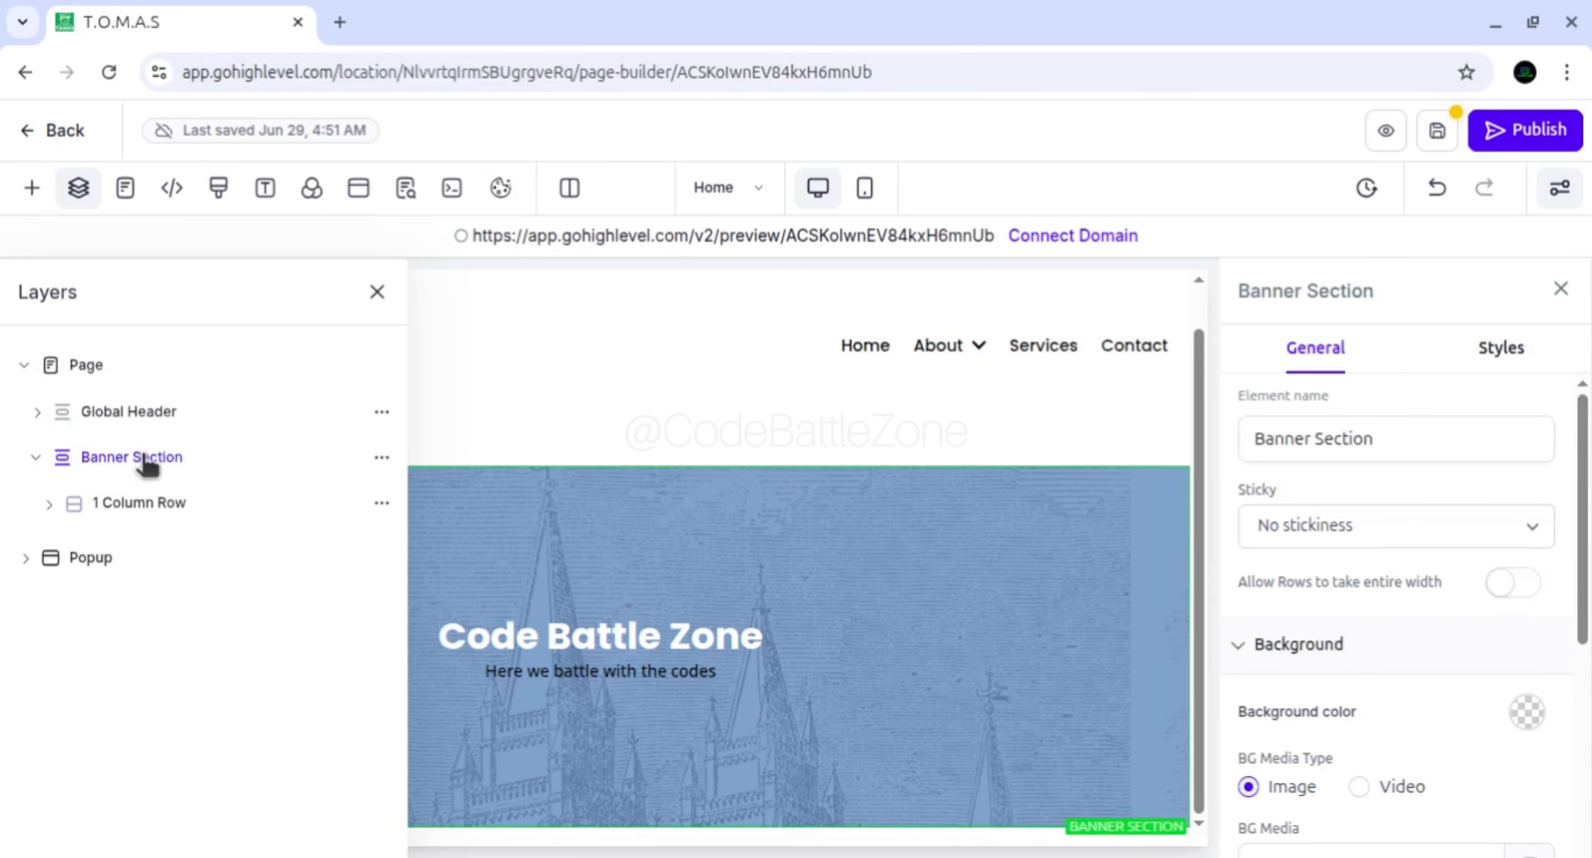
left_click(1304, 432)
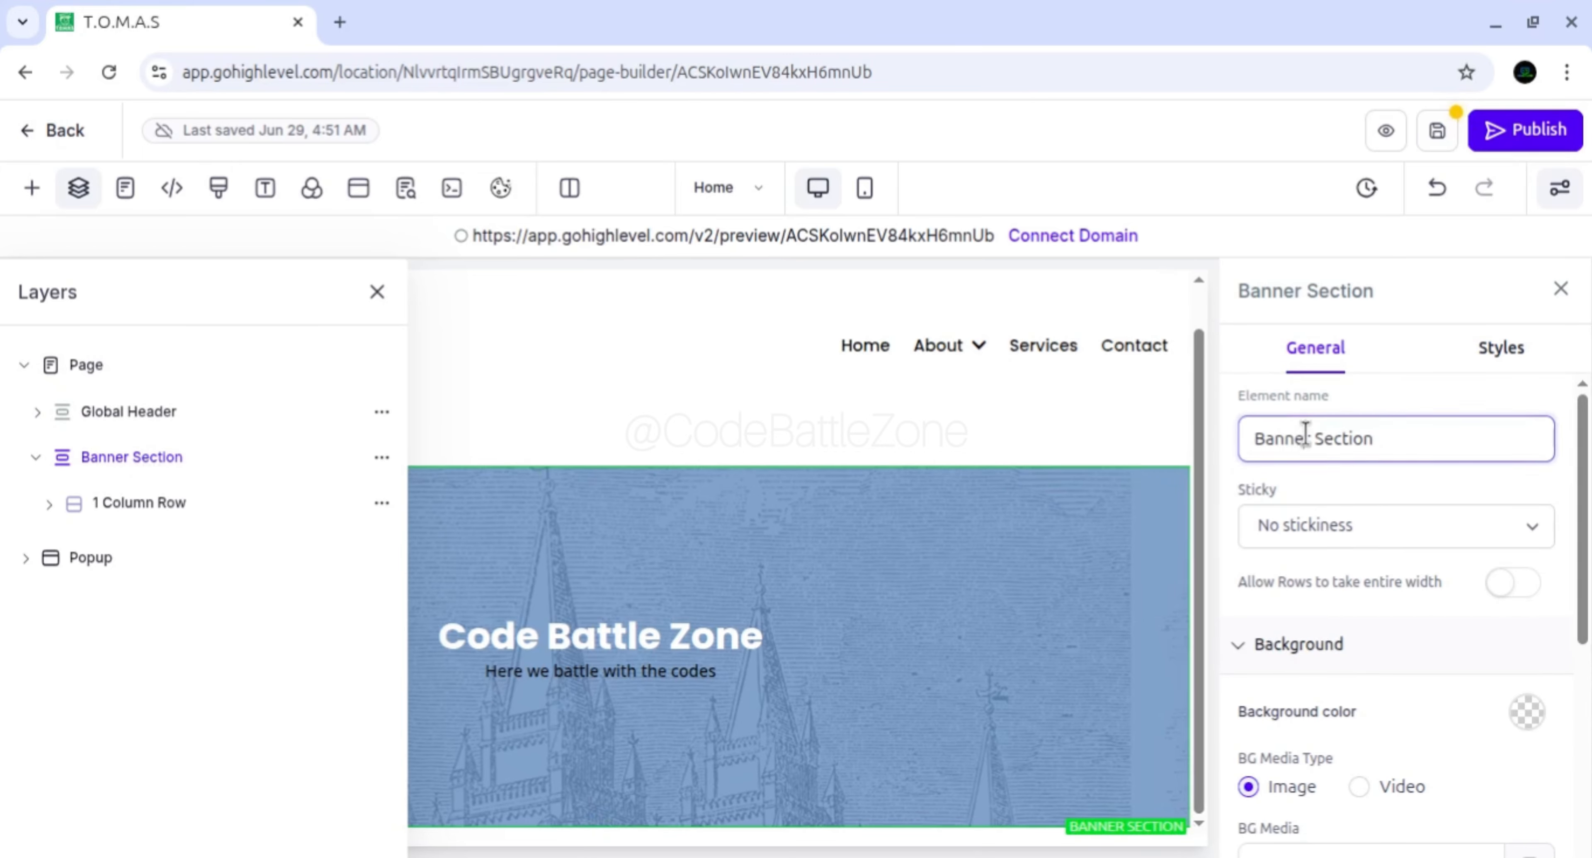
triple_click(1306, 432)
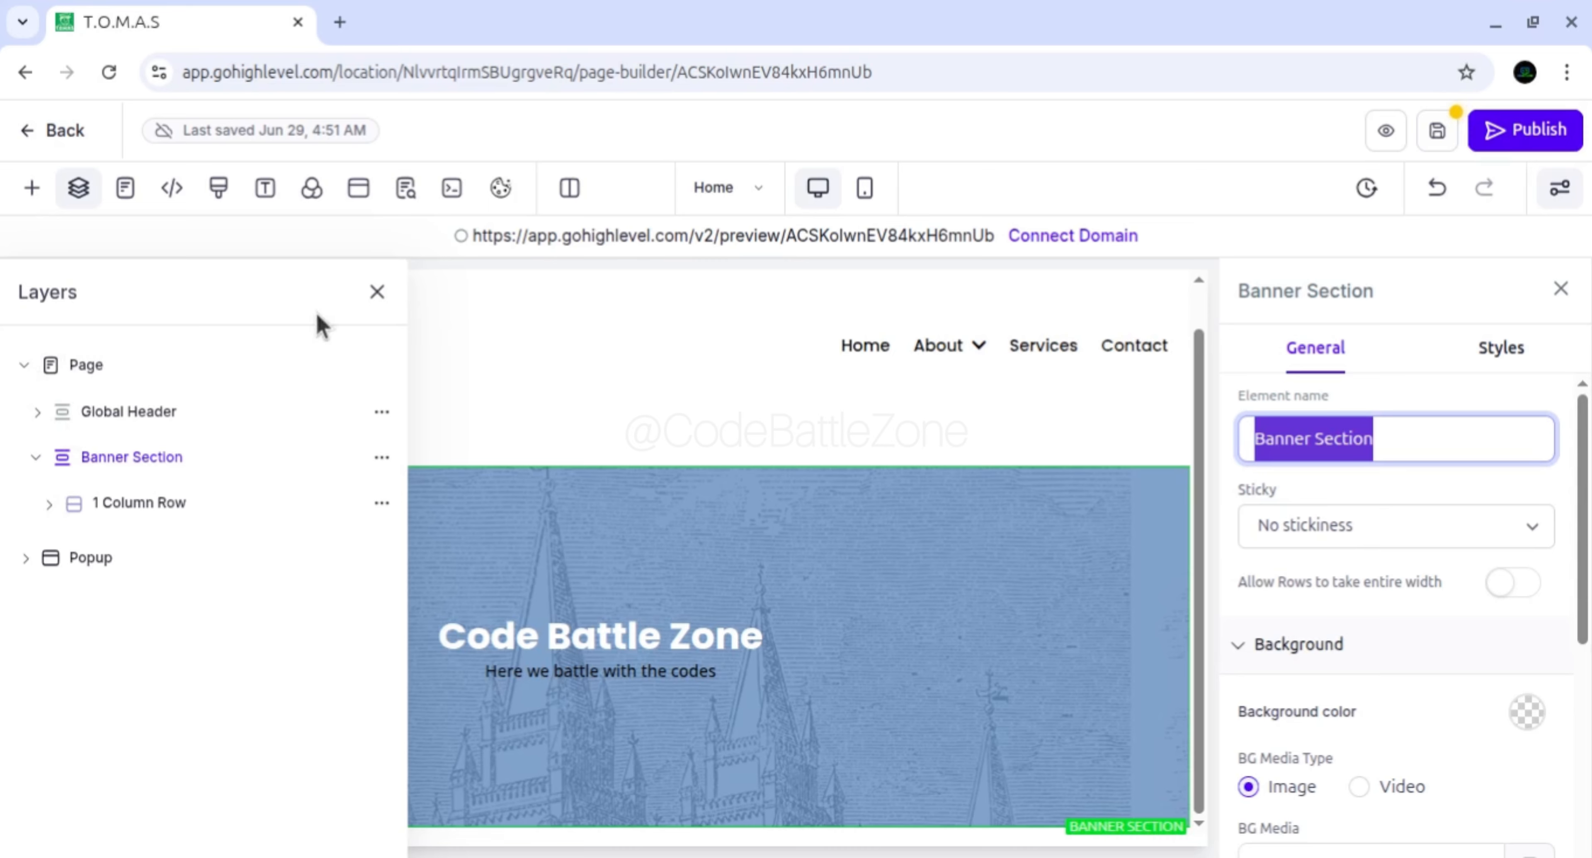
left_click(377, 297)
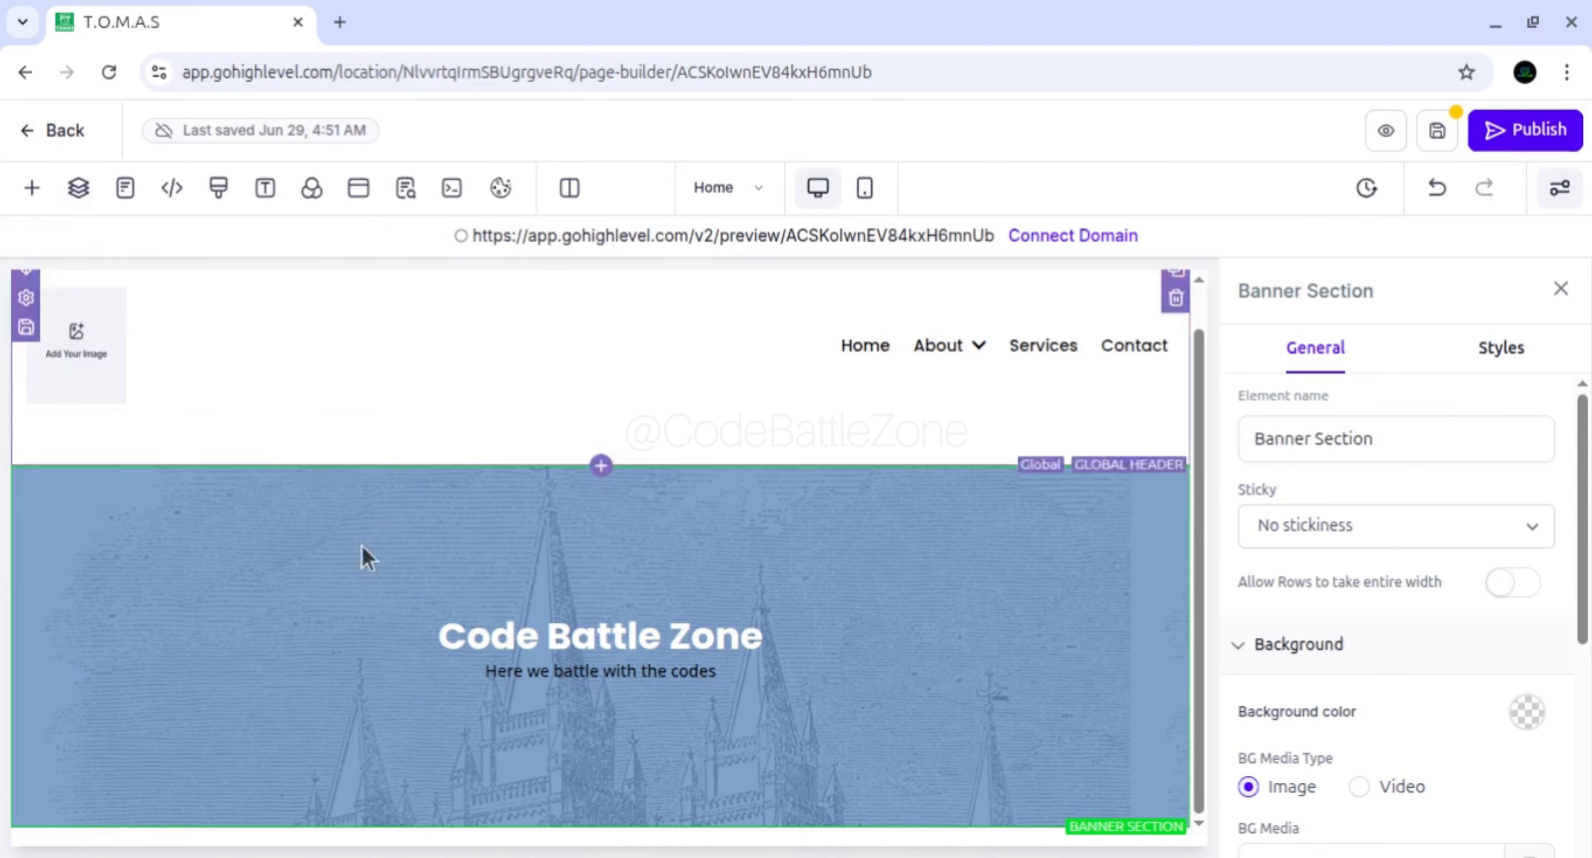
Inspect the element names of the headline, the one-column row and its column in the banner section
left_click(535, 630)
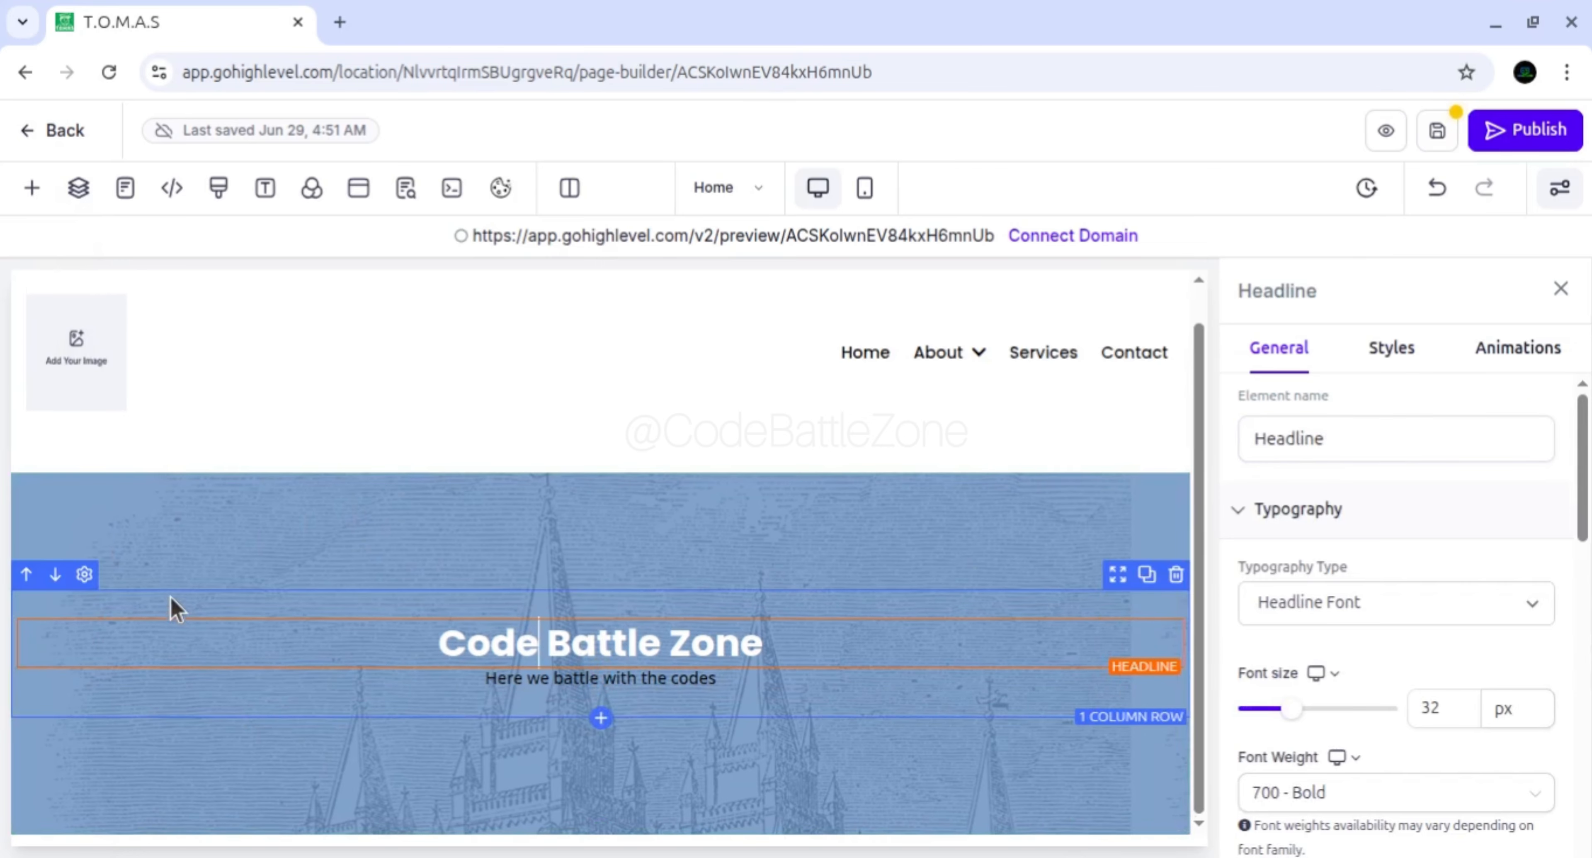
left_click(175, 611)
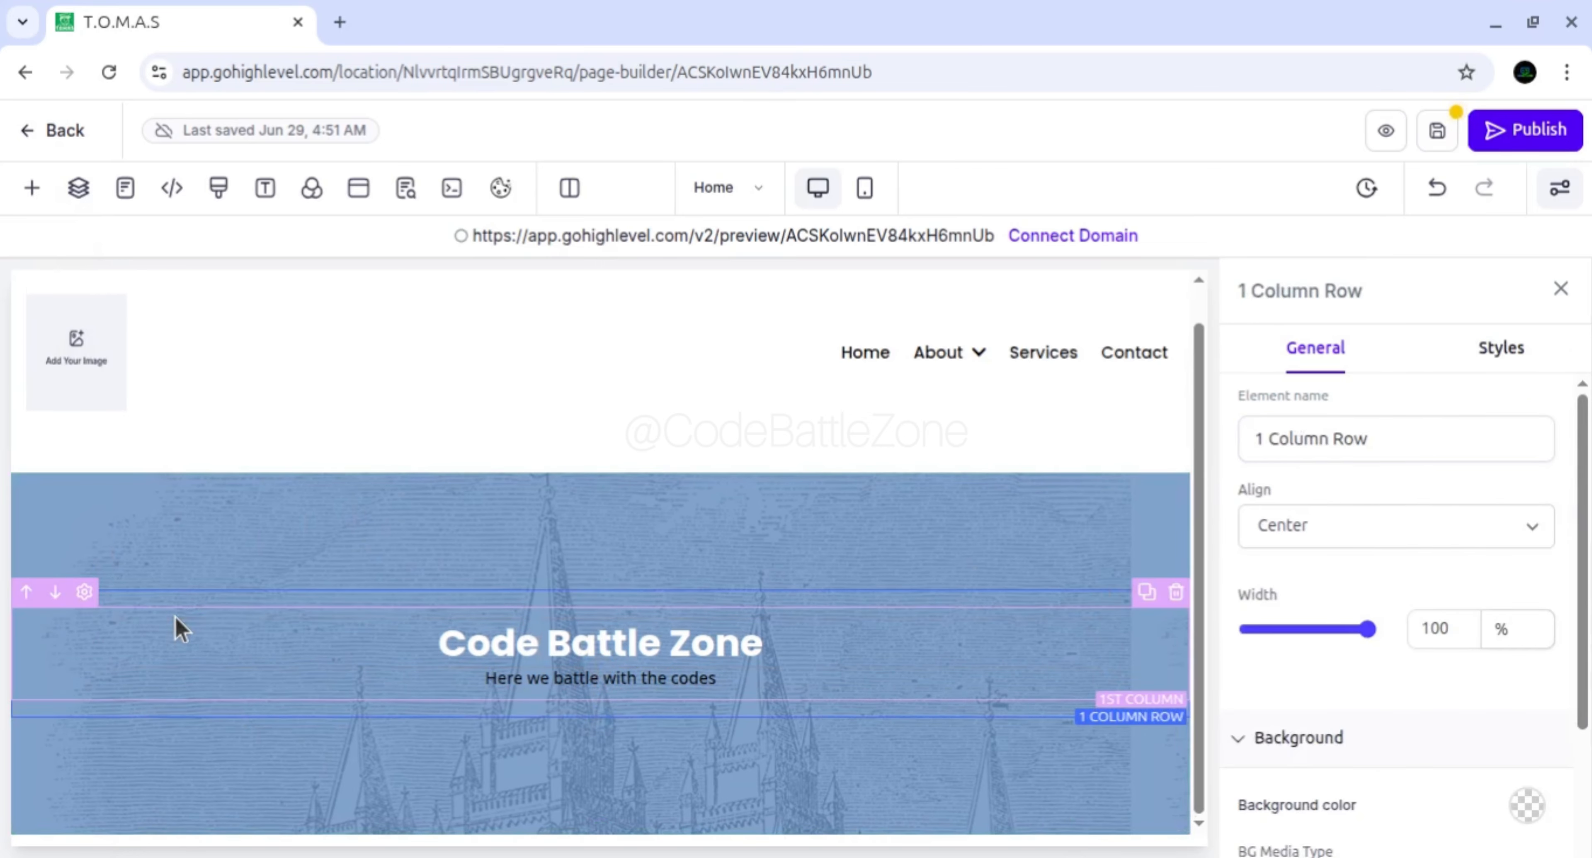
left_click(178, 622)
triple_click(1272, 431)
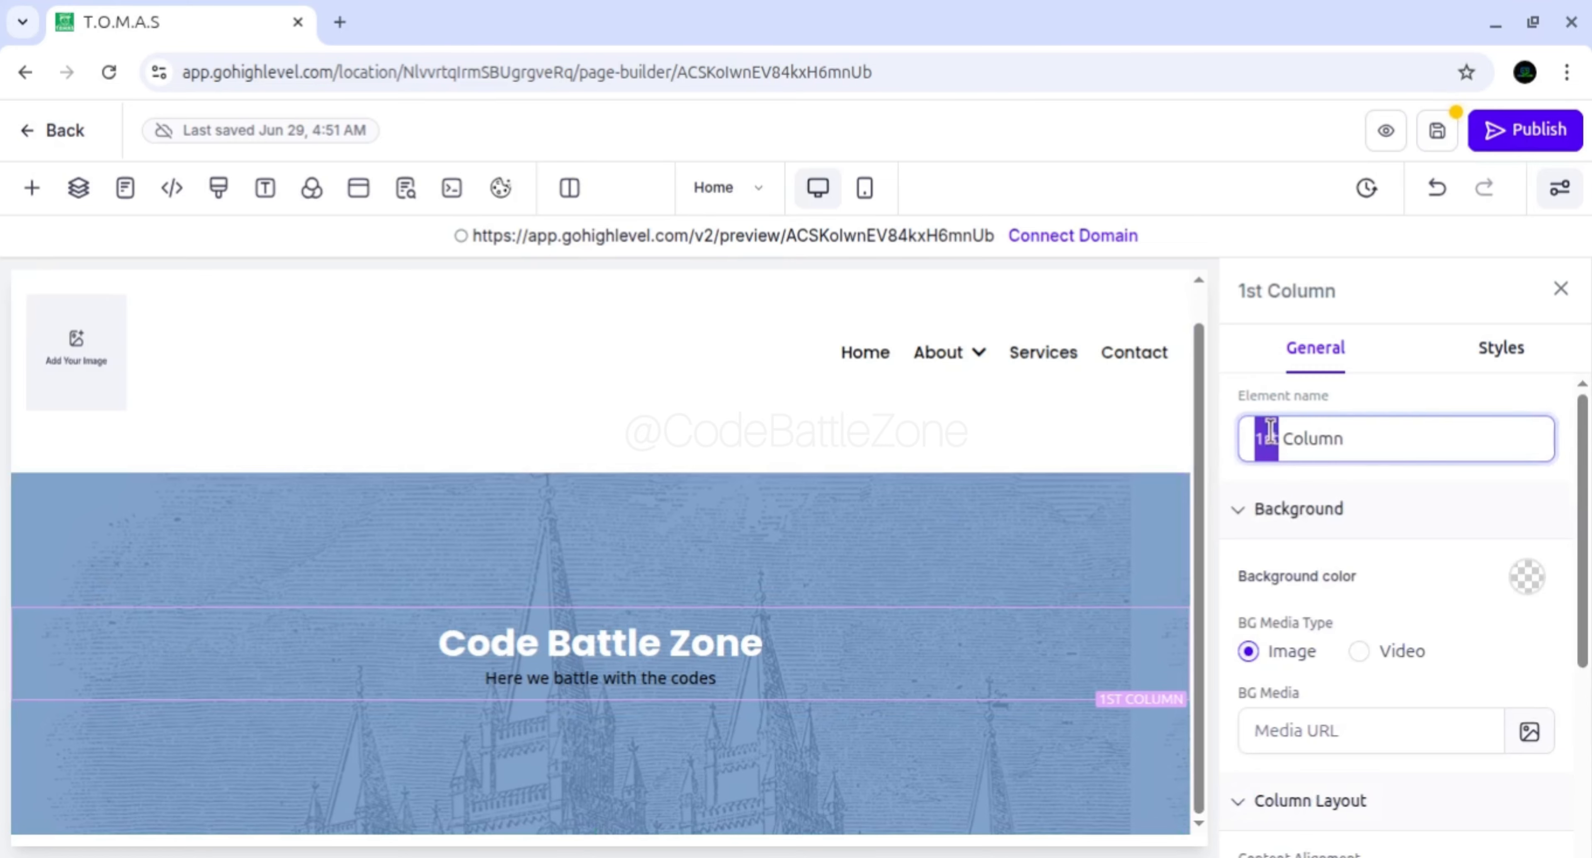
left_click(1272, 431)
double_click(1270, 432)
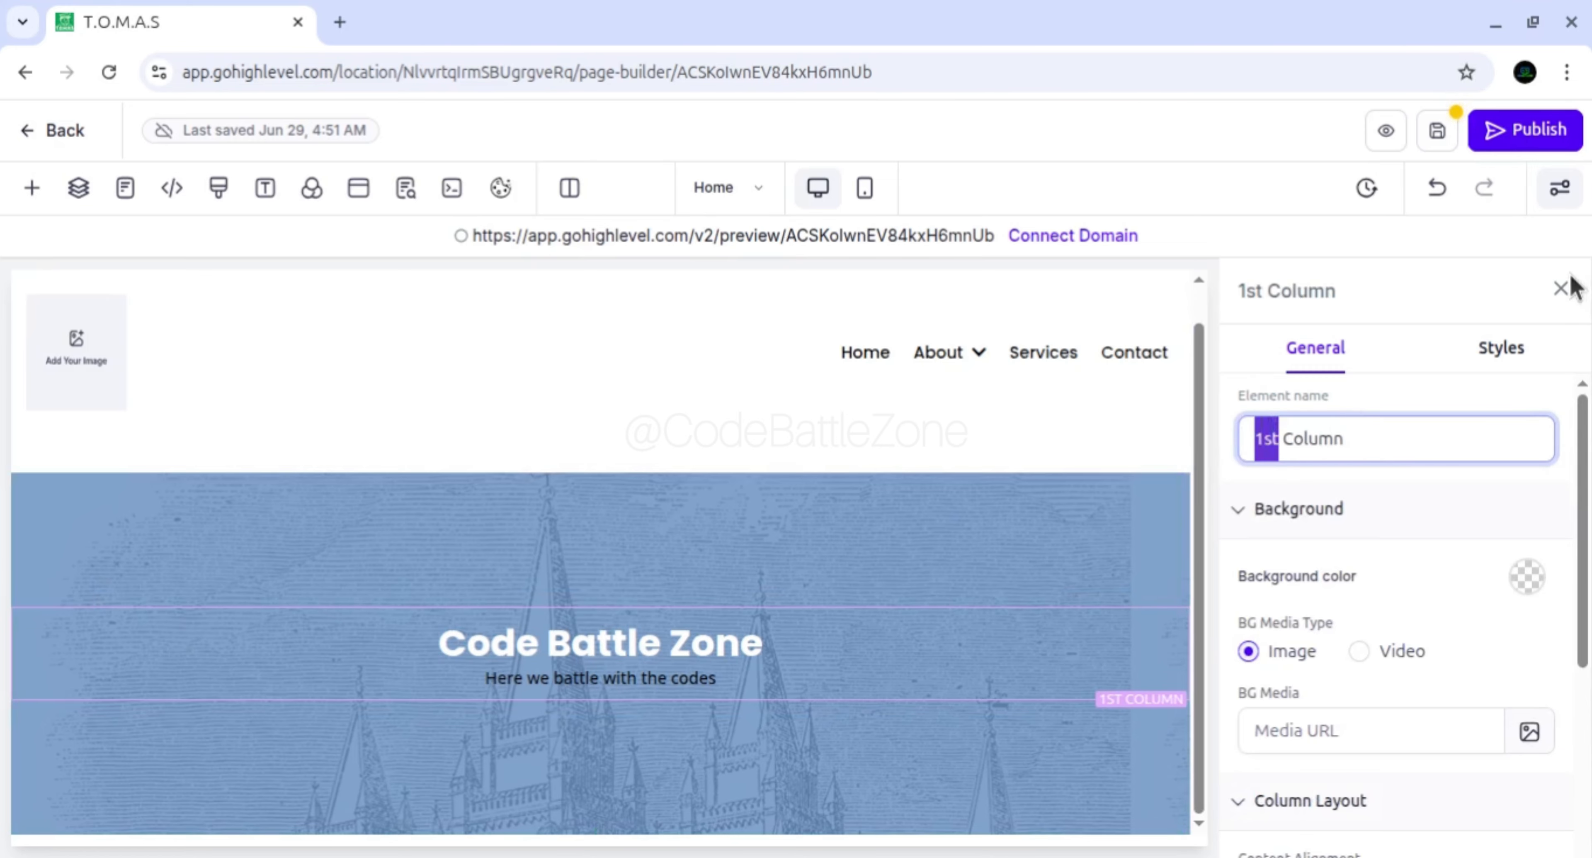
left_click(1562, 288)
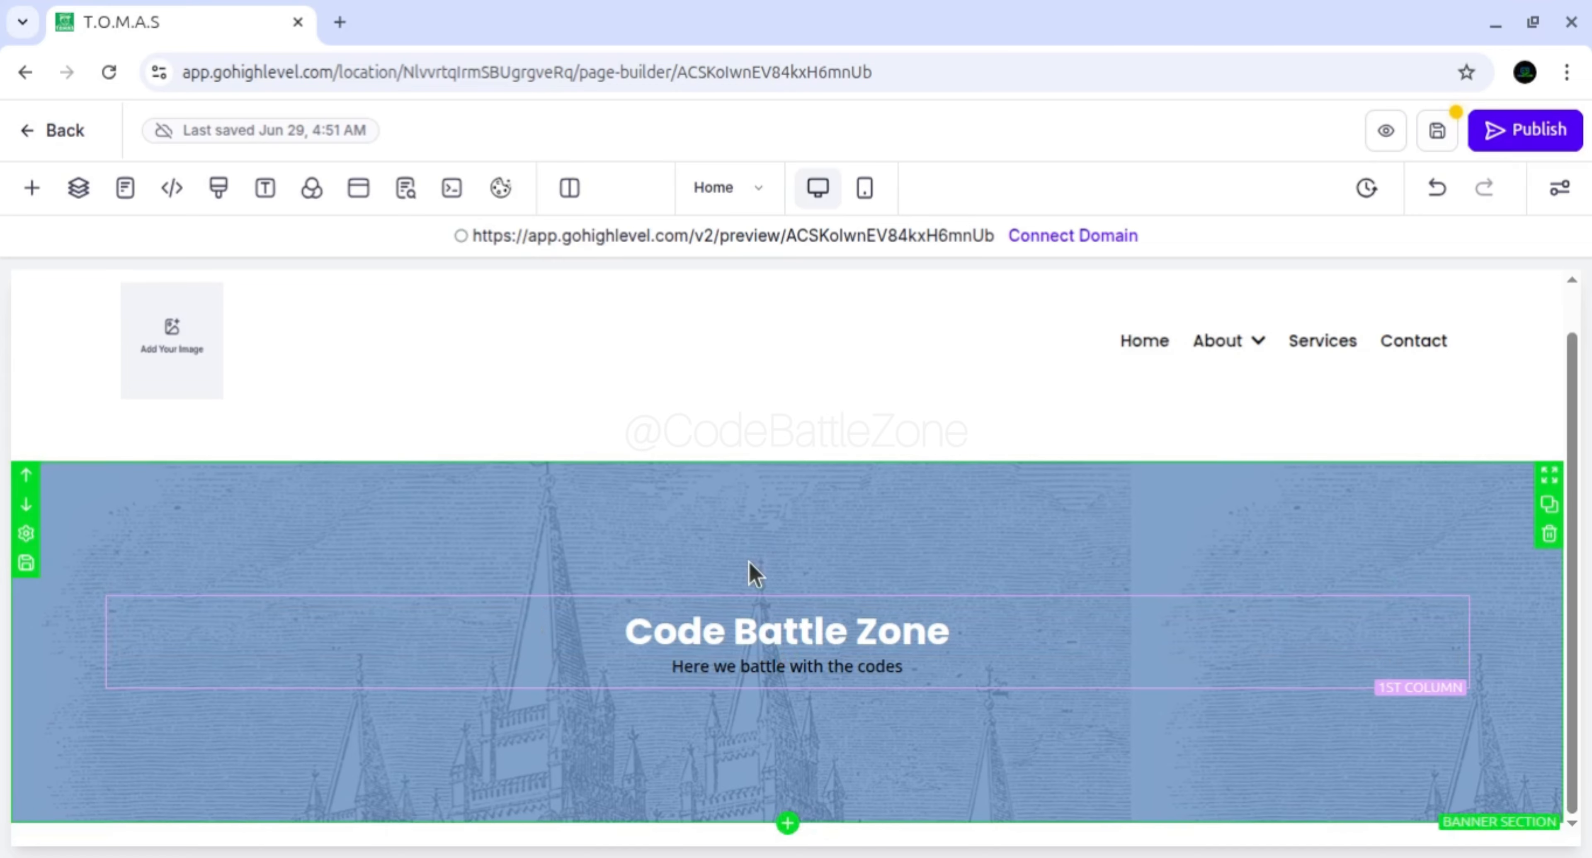
Add two full-width sections below the banner section
left_click(785, 823)
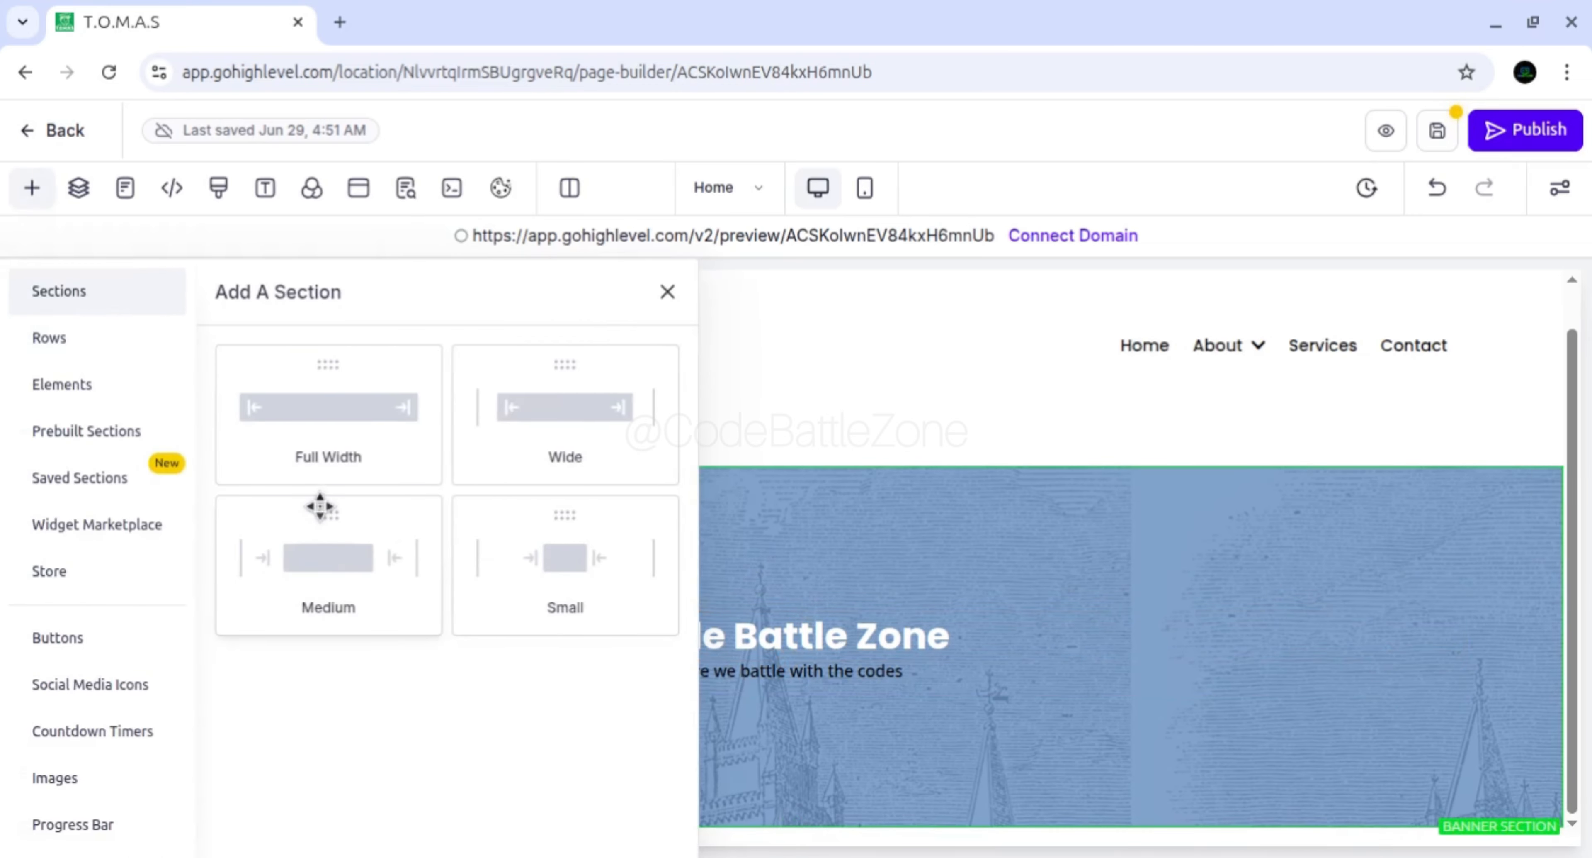
left_click(305, 416)
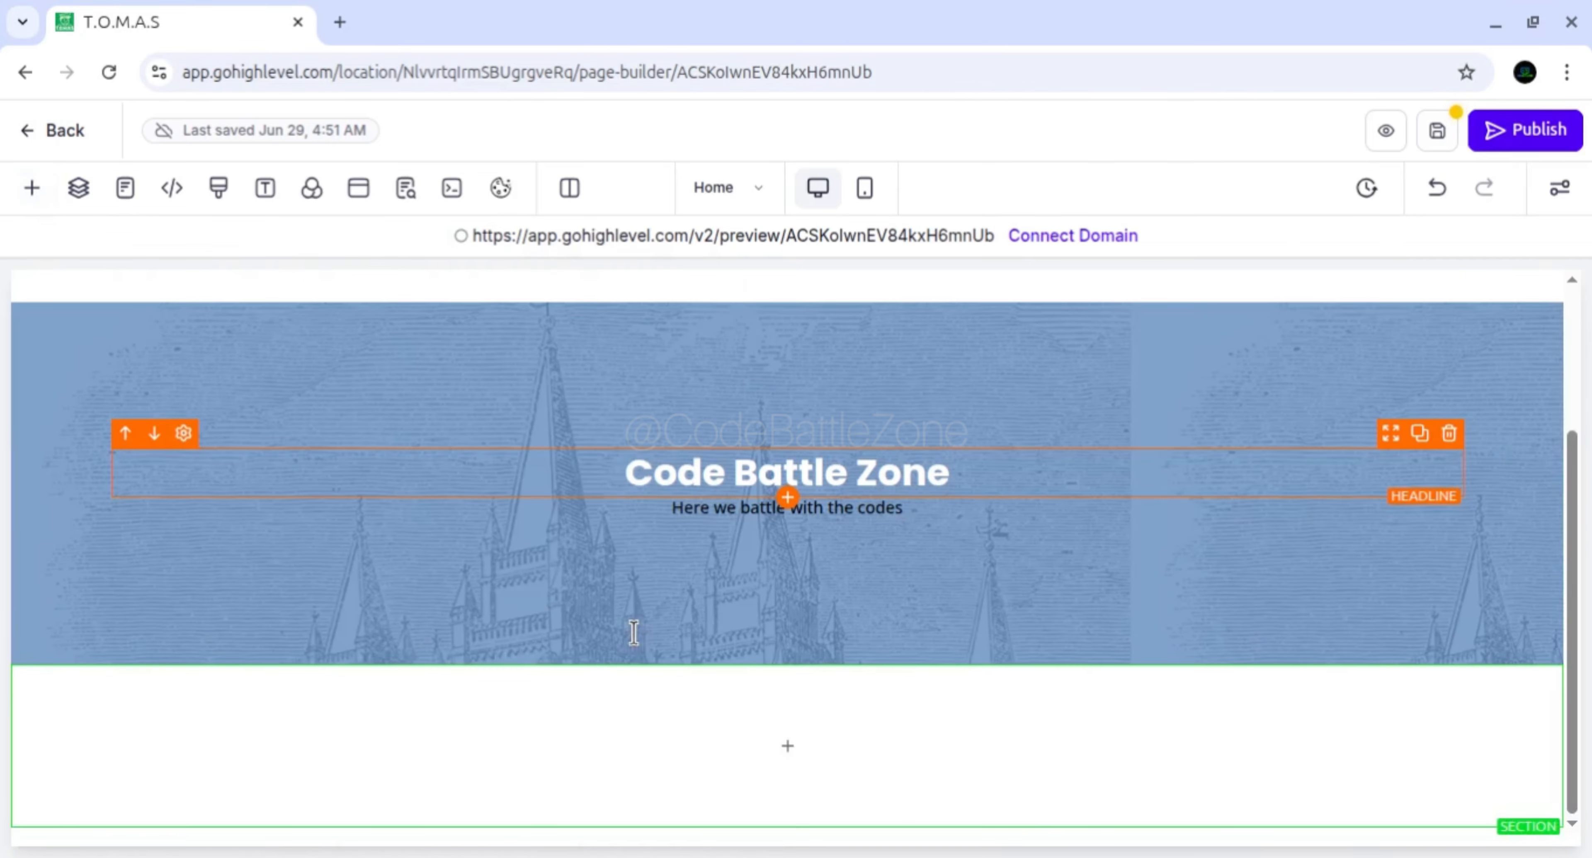
left_click(788, 823)
left_click(291, 412)
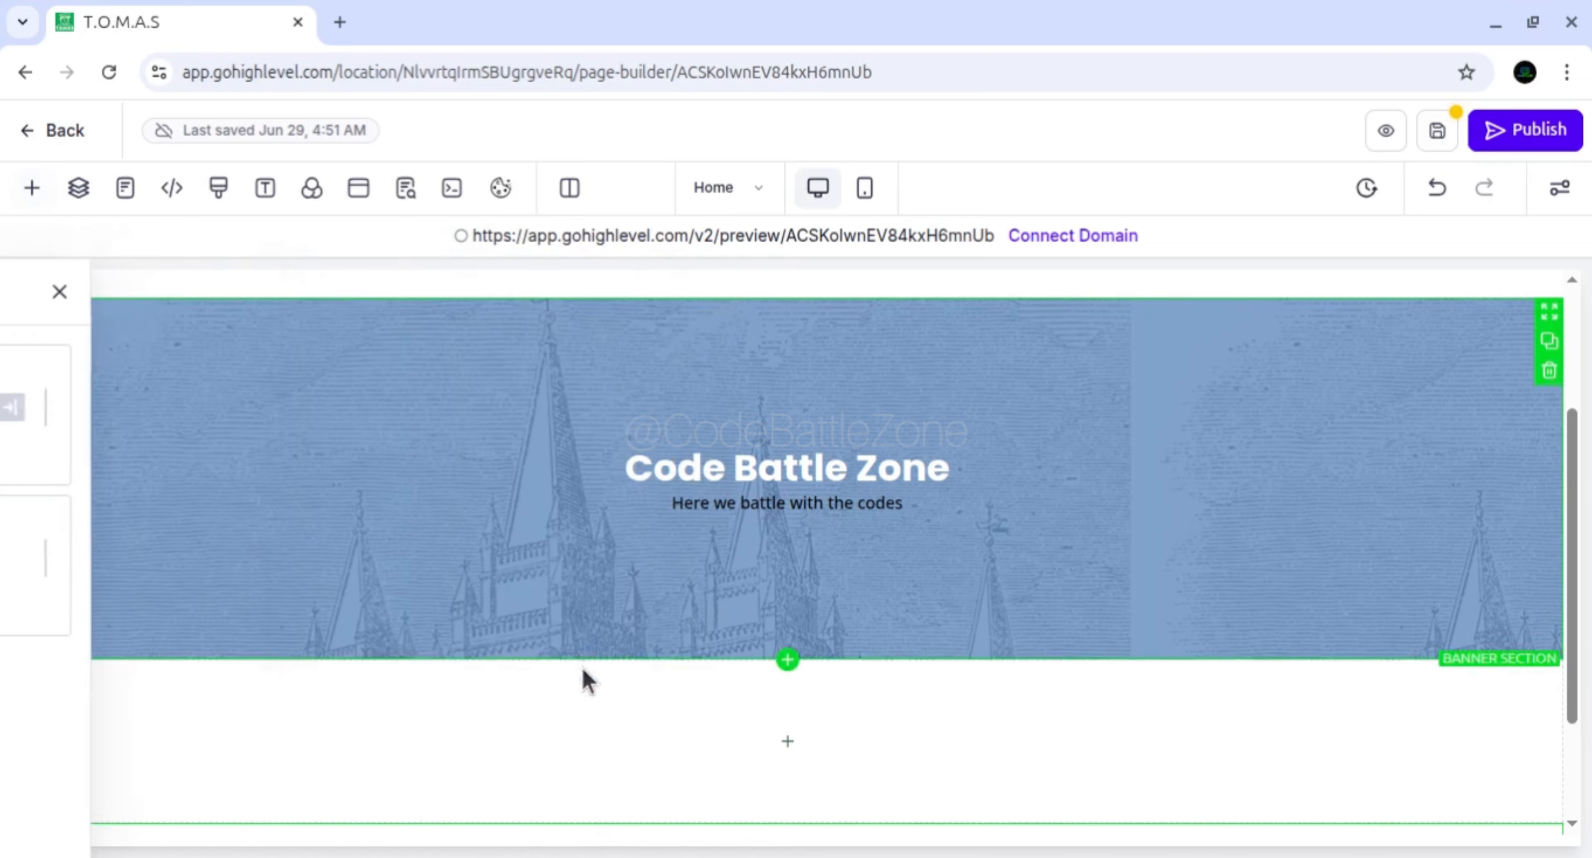
scroll(583, 667, "down", 3)
Add a 3 Column row to the last empty section on the page
left_click(587, 682)
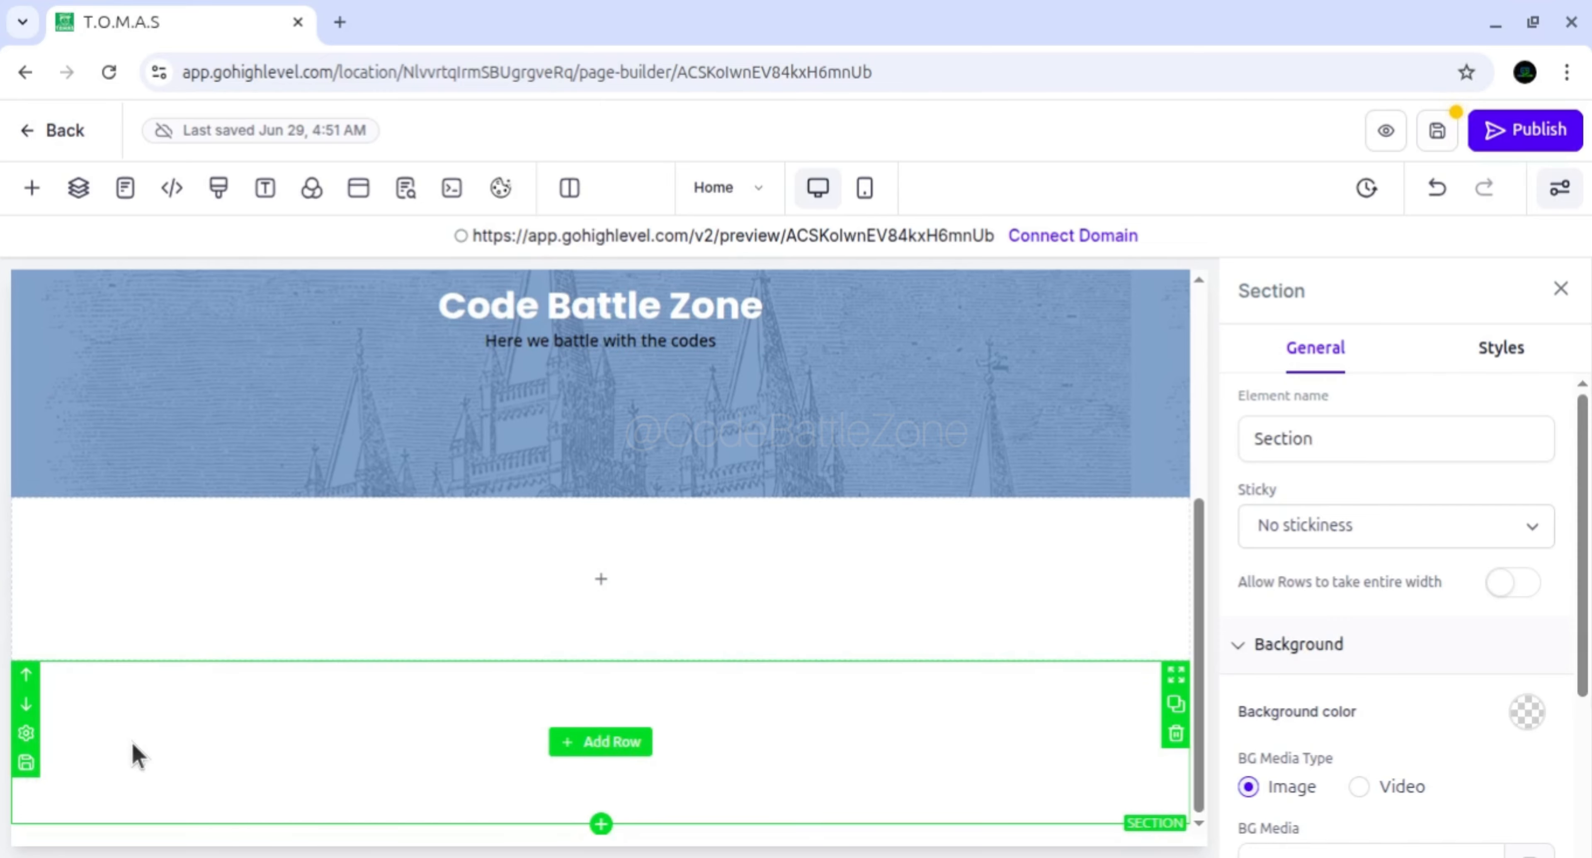
left_click(601, 744)
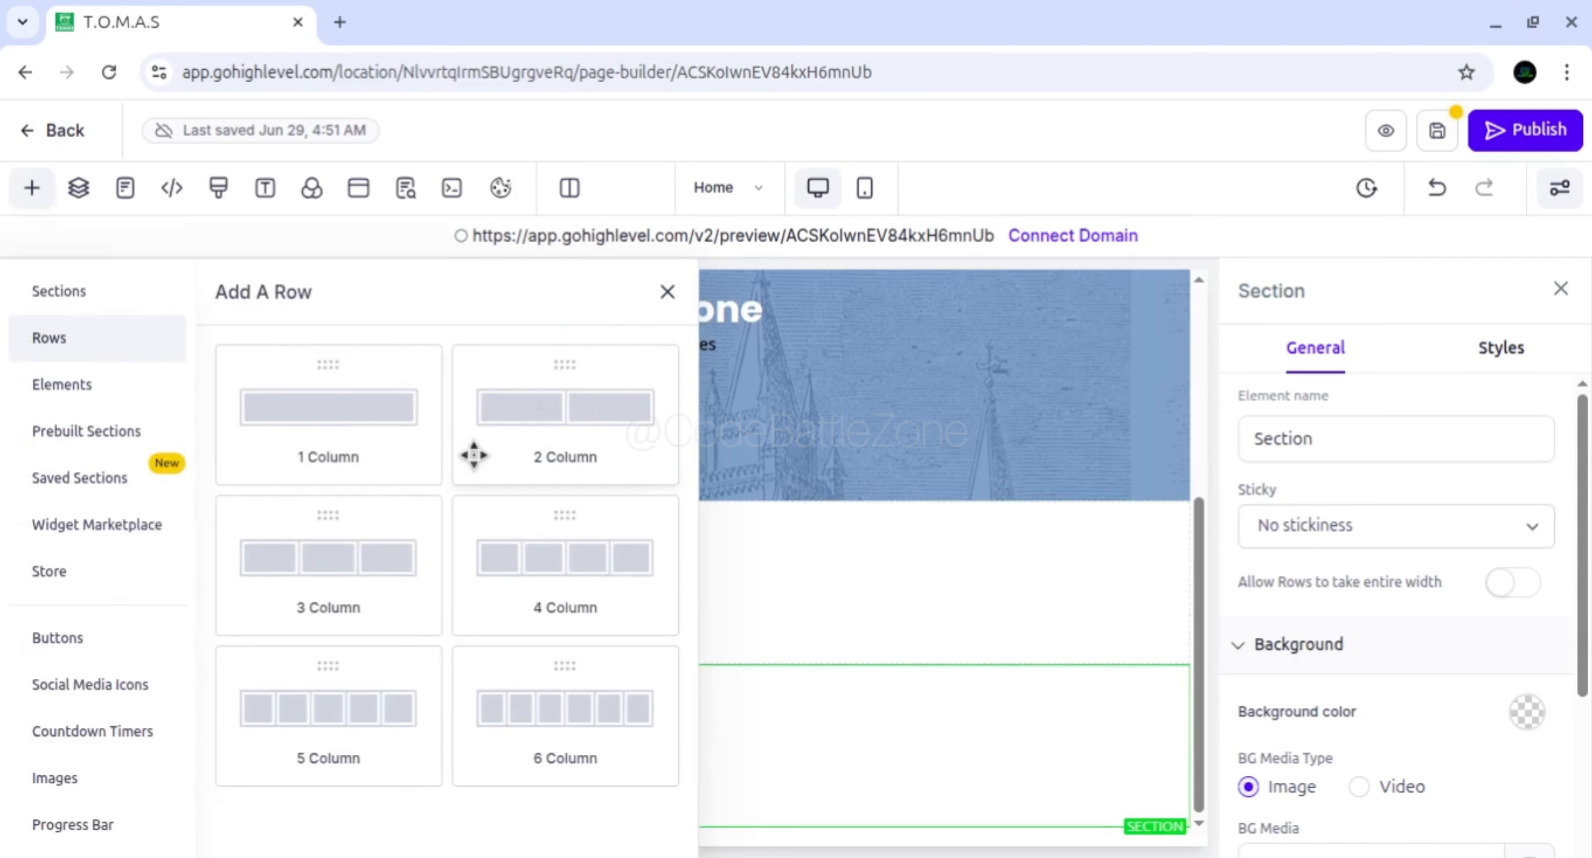
left_click(303, 569)
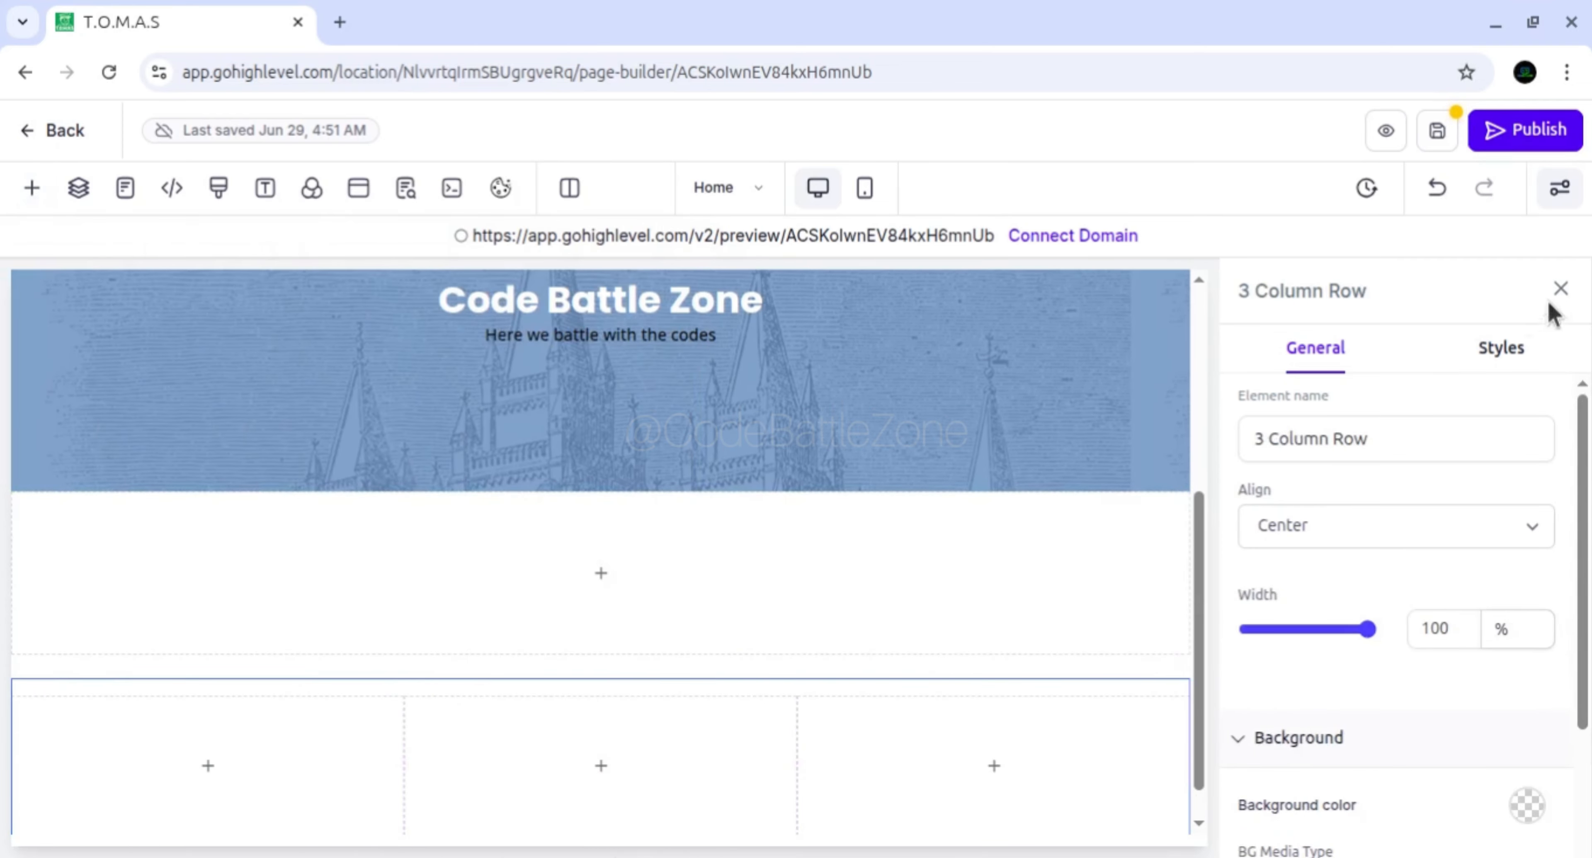
left_click(1561, 289)
scroll(555, 697, "down", 1)
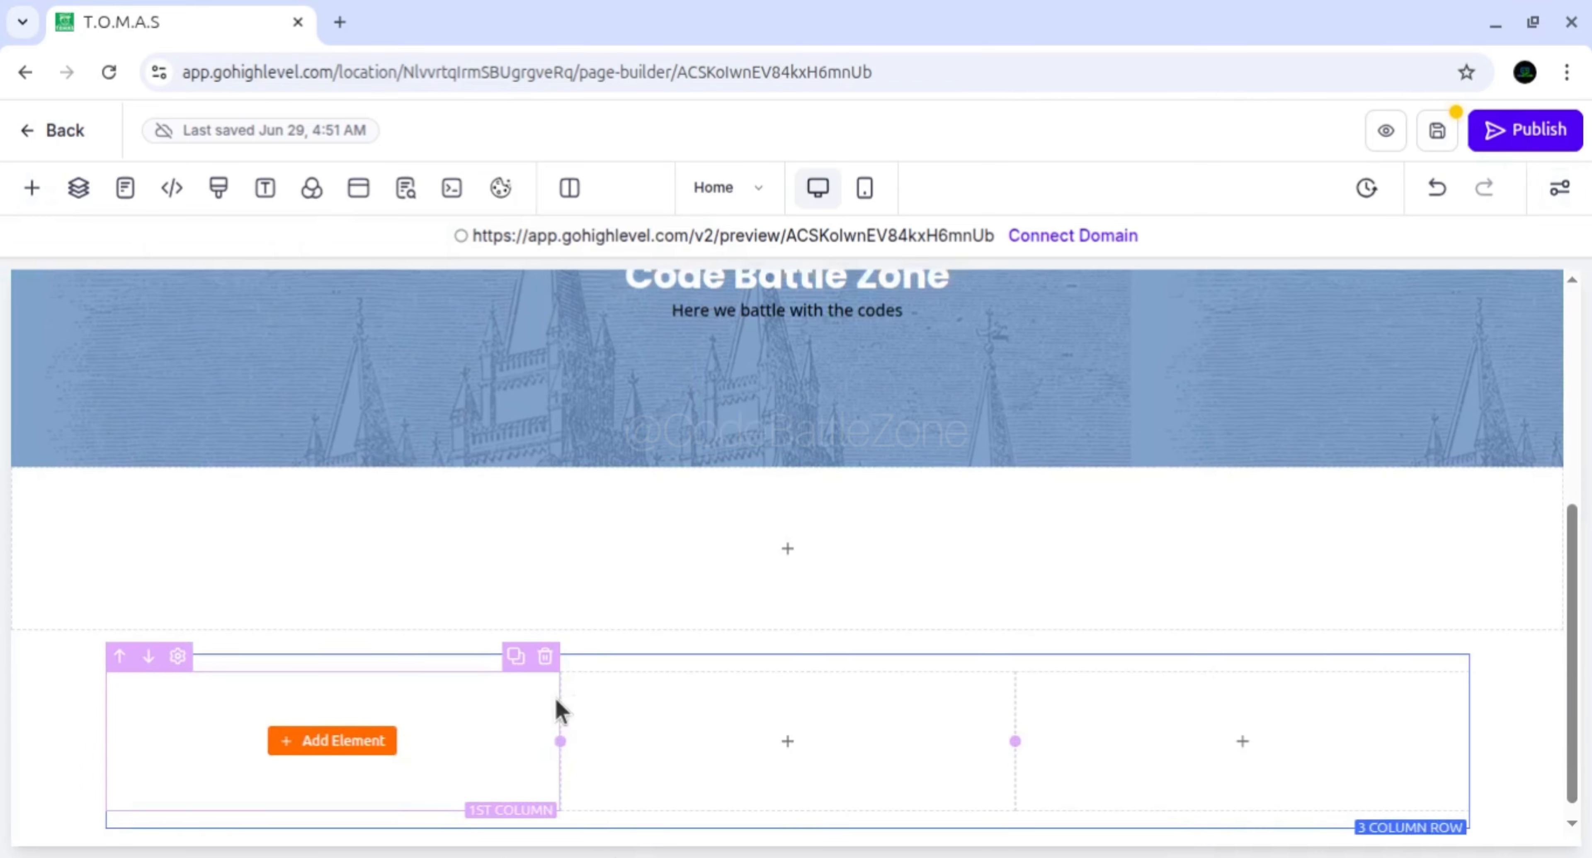
Add a bullet list to the second column of the 3 Column row and set its text to "Home"
left_click(339, 724)
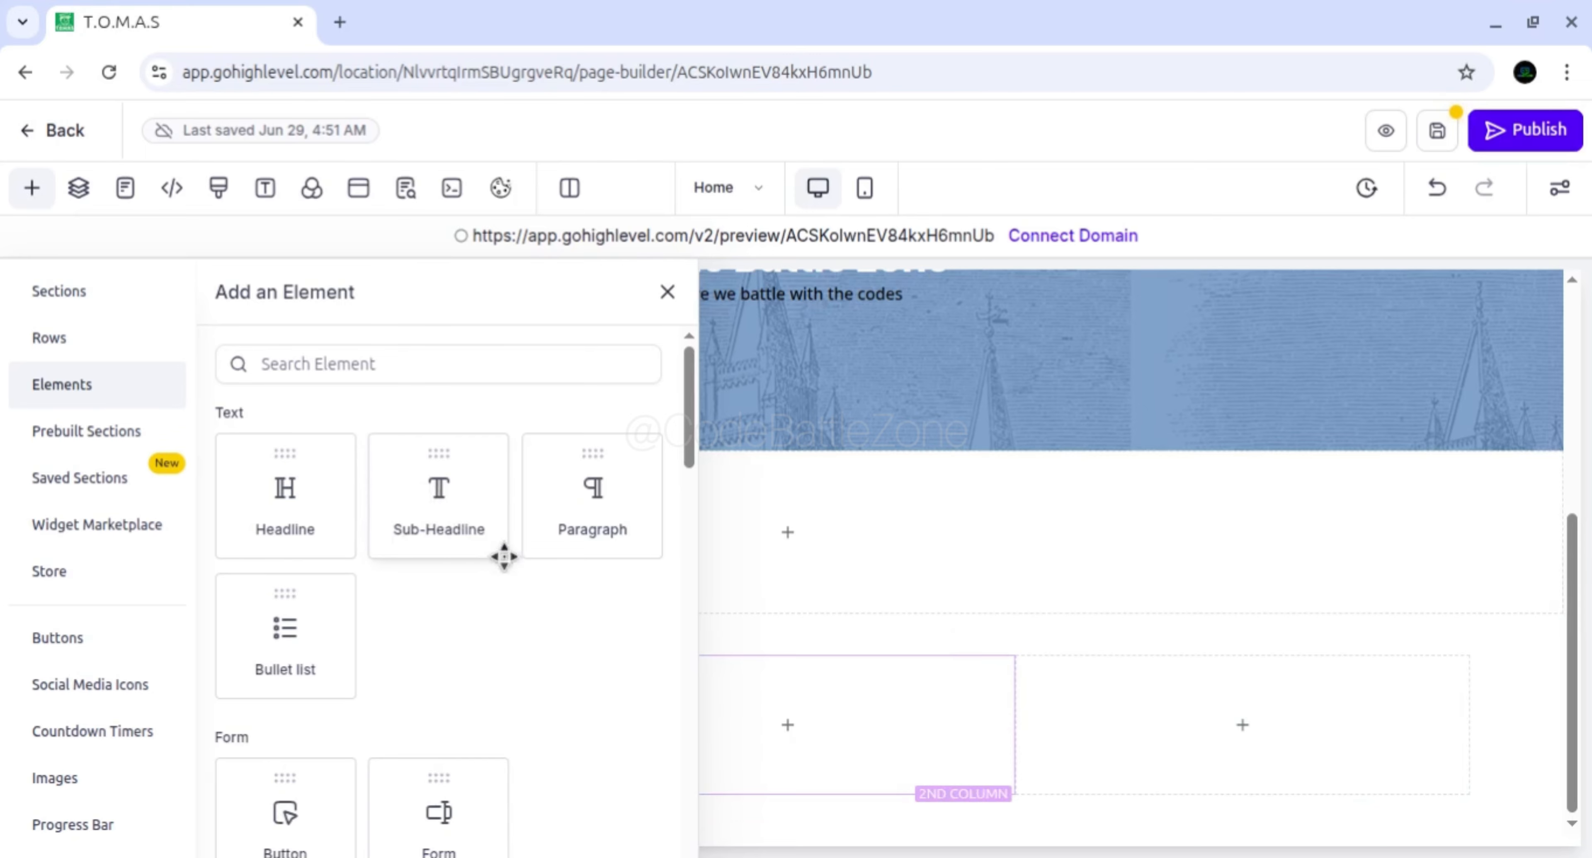
left_click(667, 291)
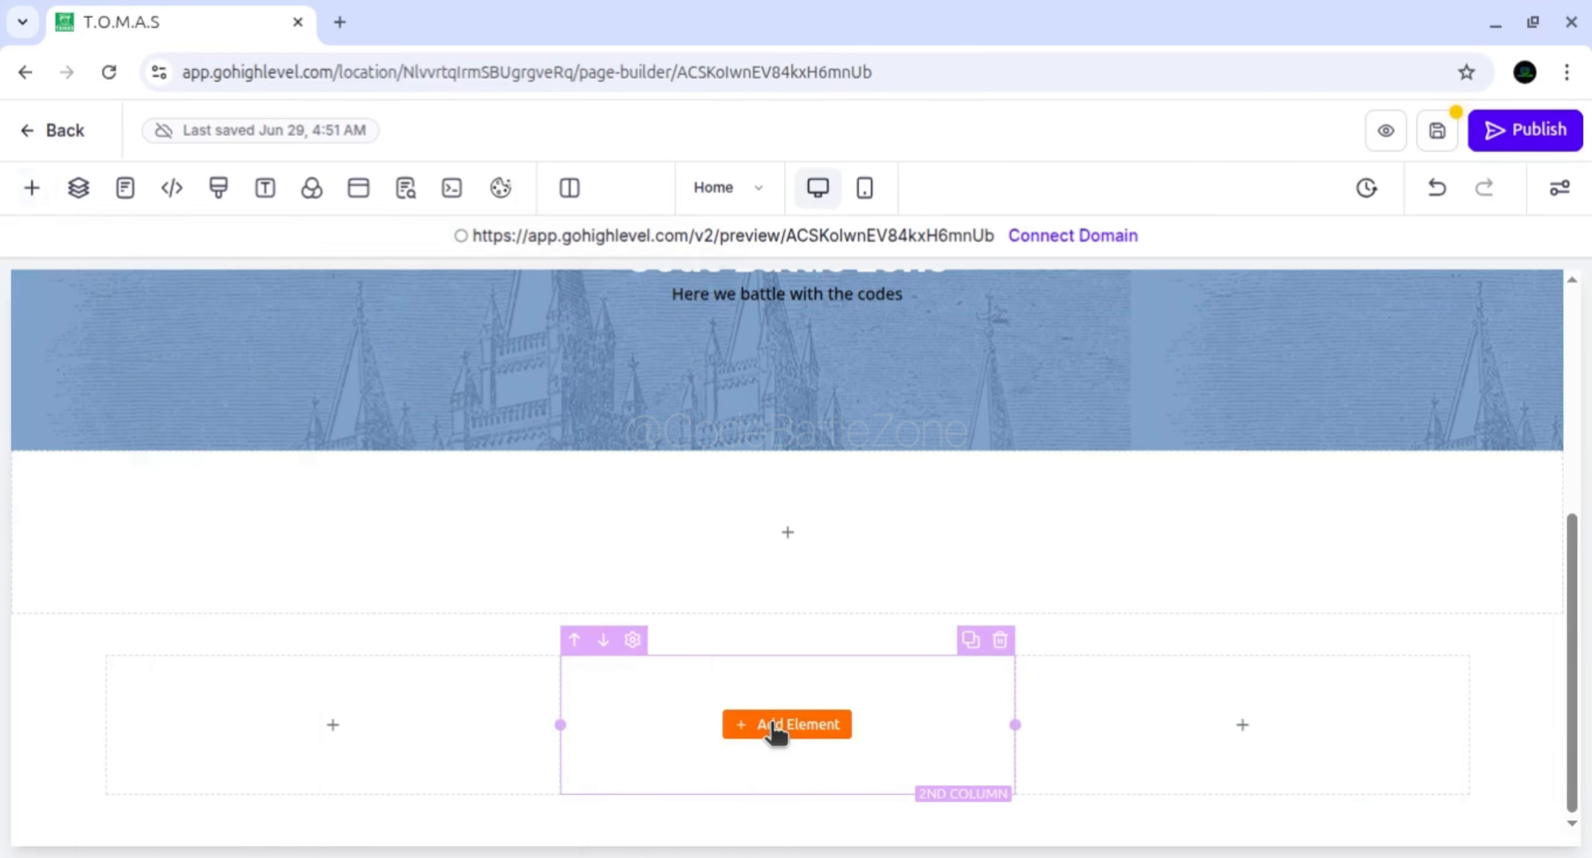
left_click(774, 724)
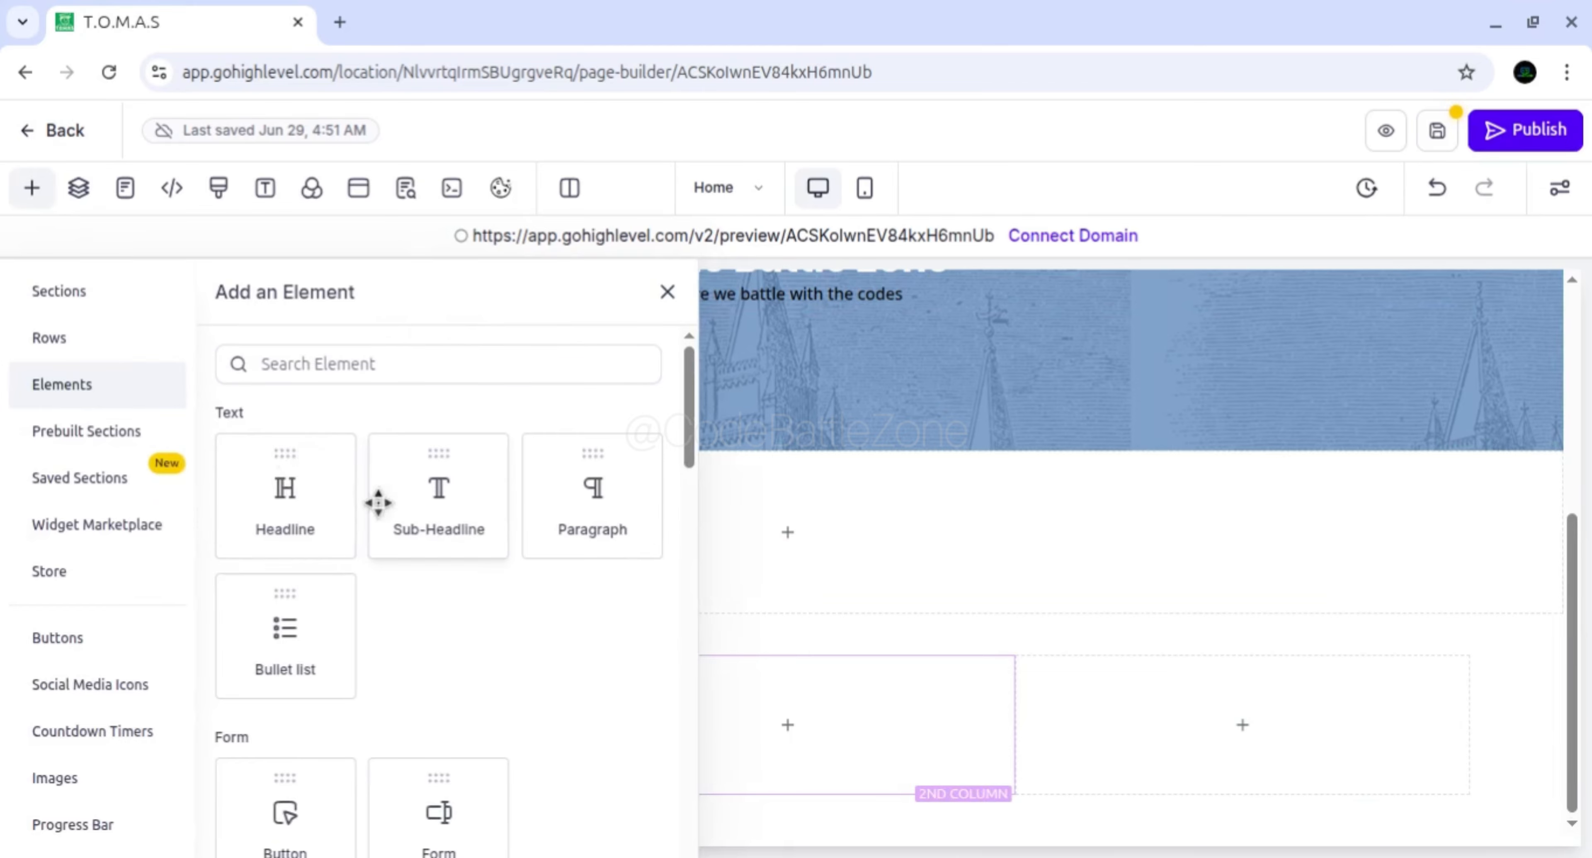
left_click_drag(280, 629, 805, 656)
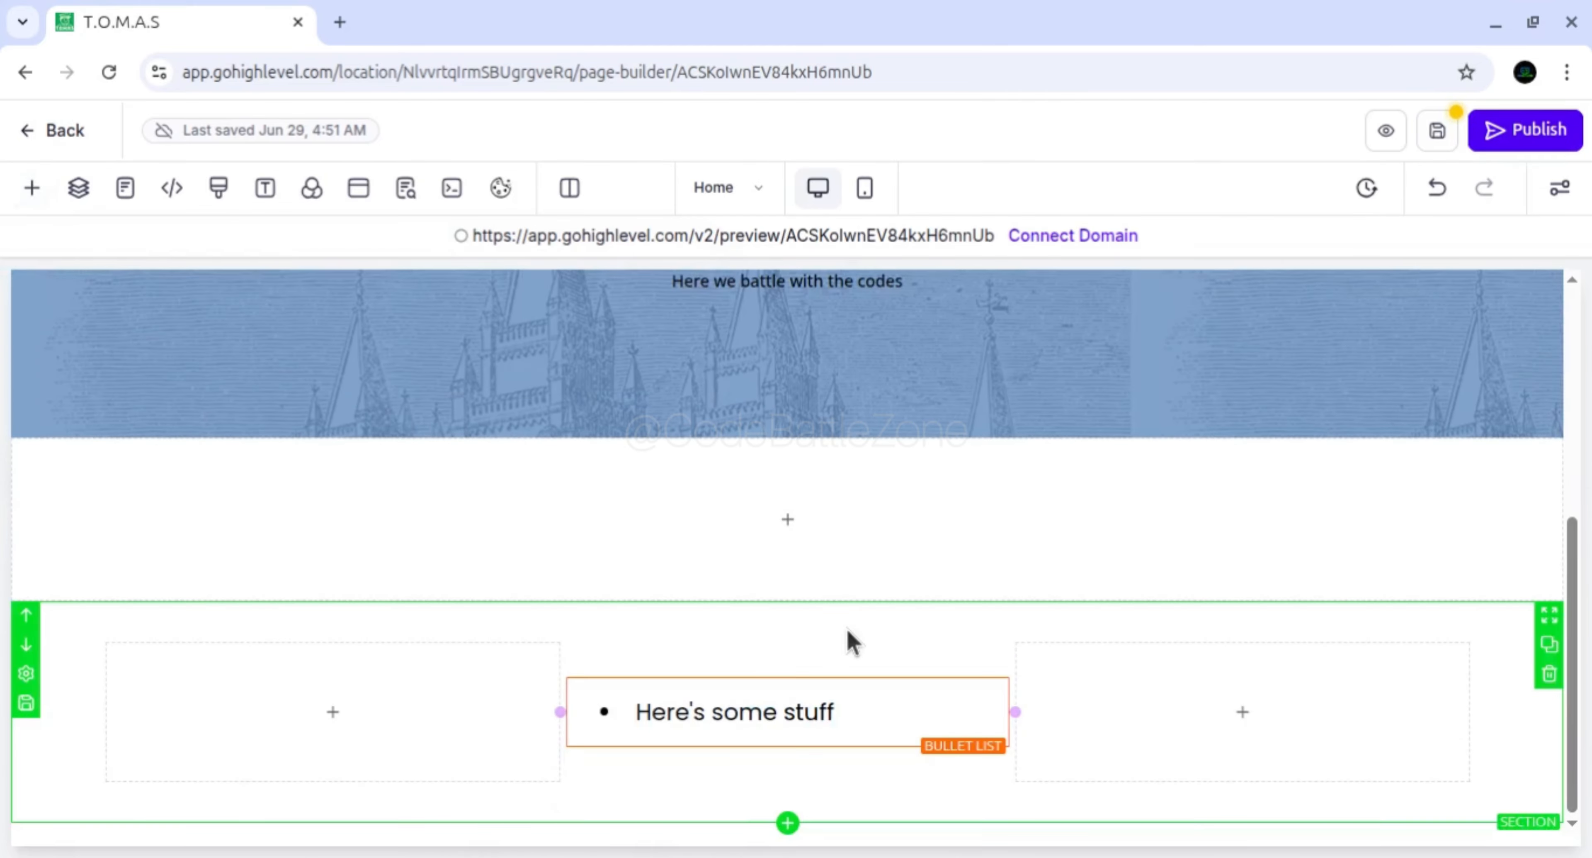
left_click(693, 710)
triple_click(678, 723)
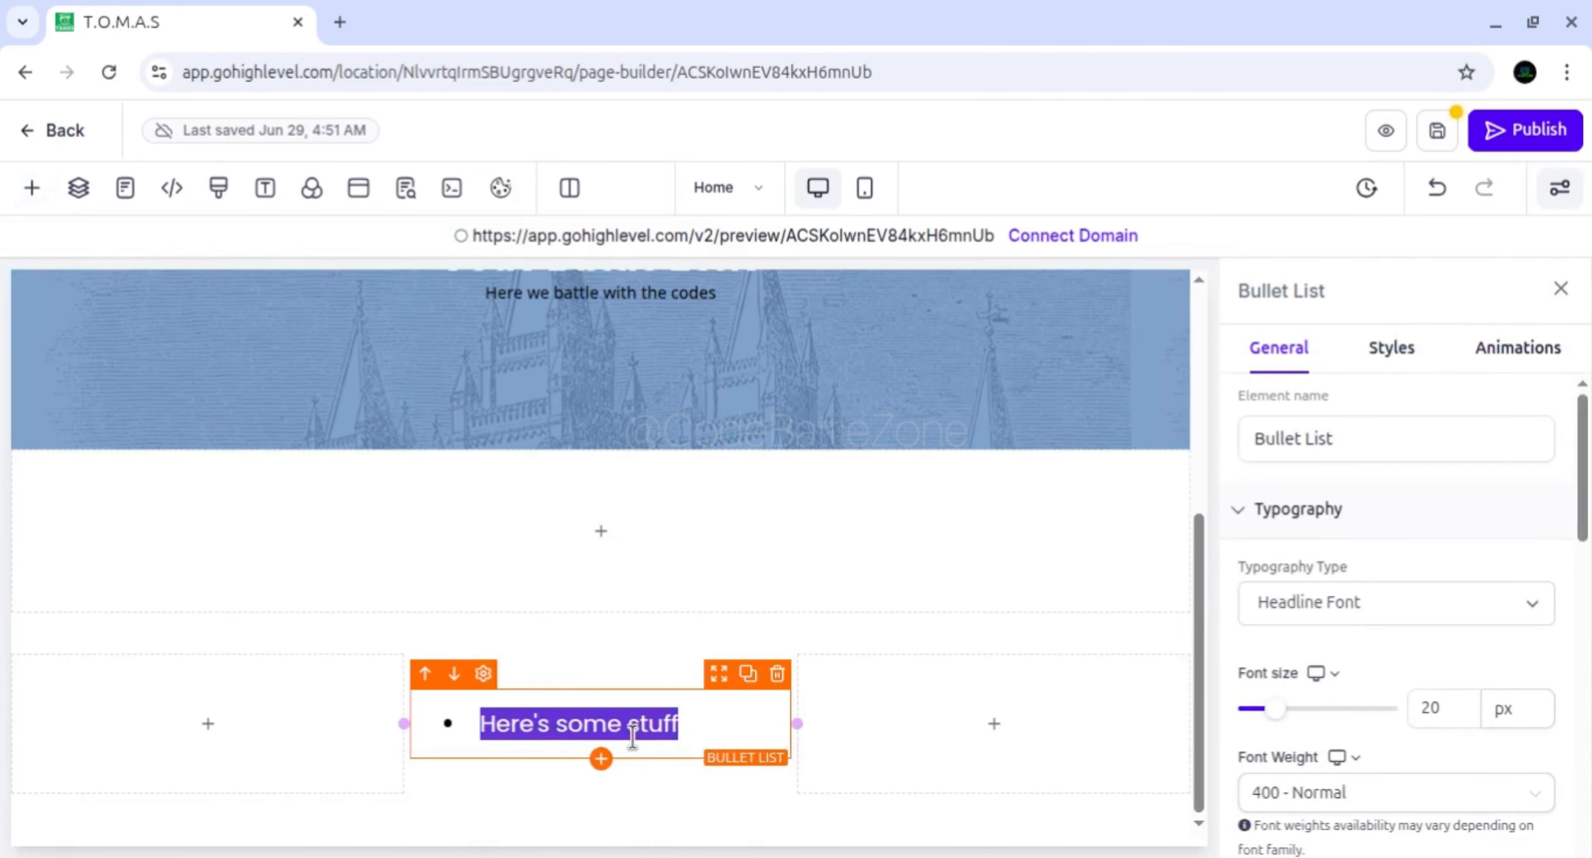
type("Home")
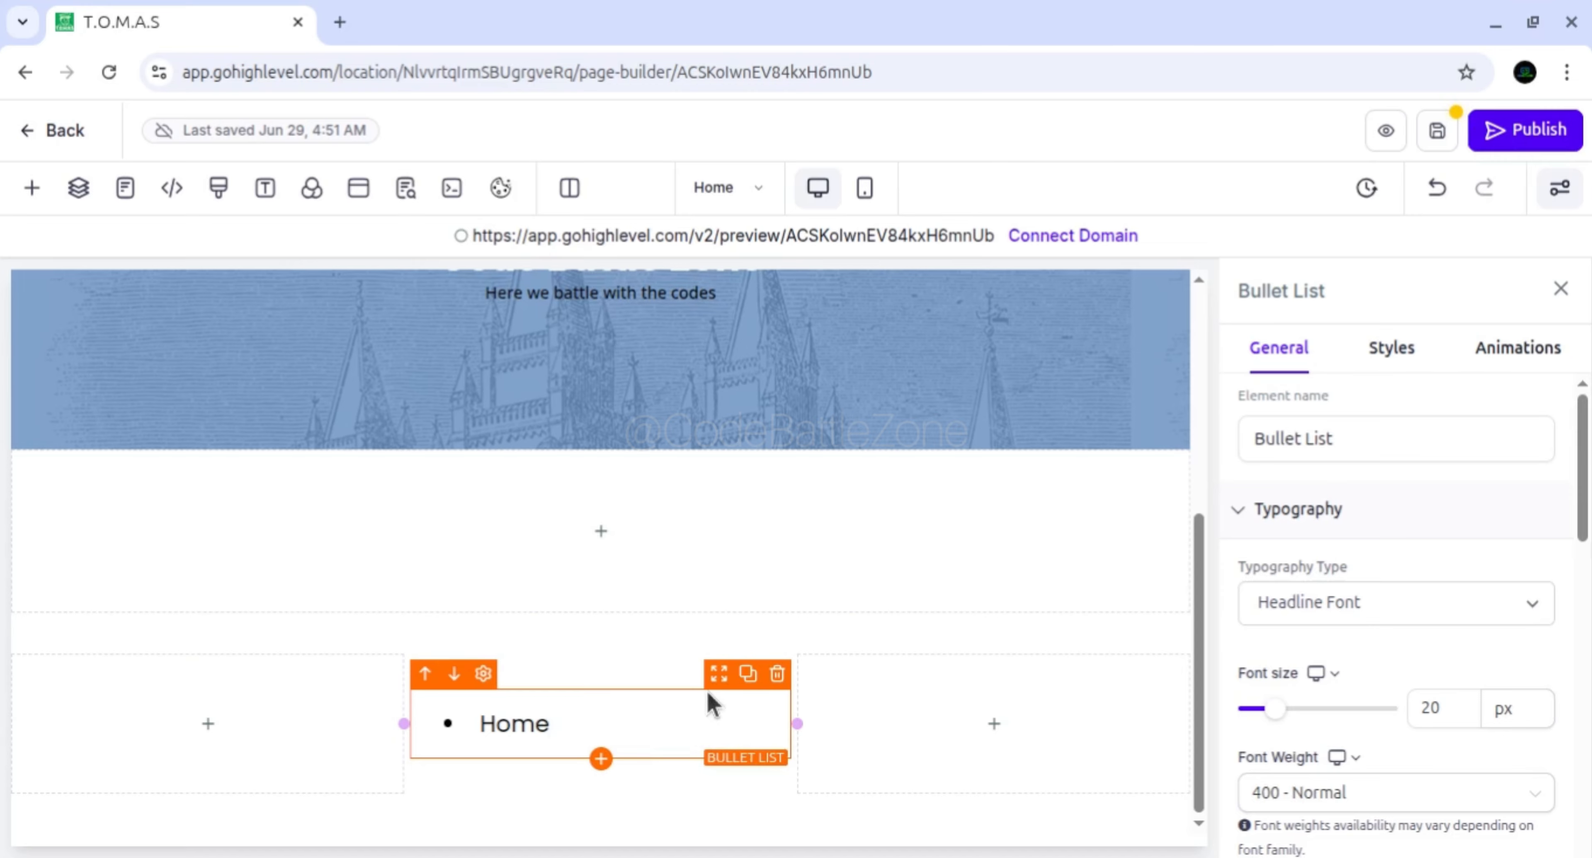
Duplicate the Home bullet list and change the lower copy's text to "About Us"
left_click(749, 674)
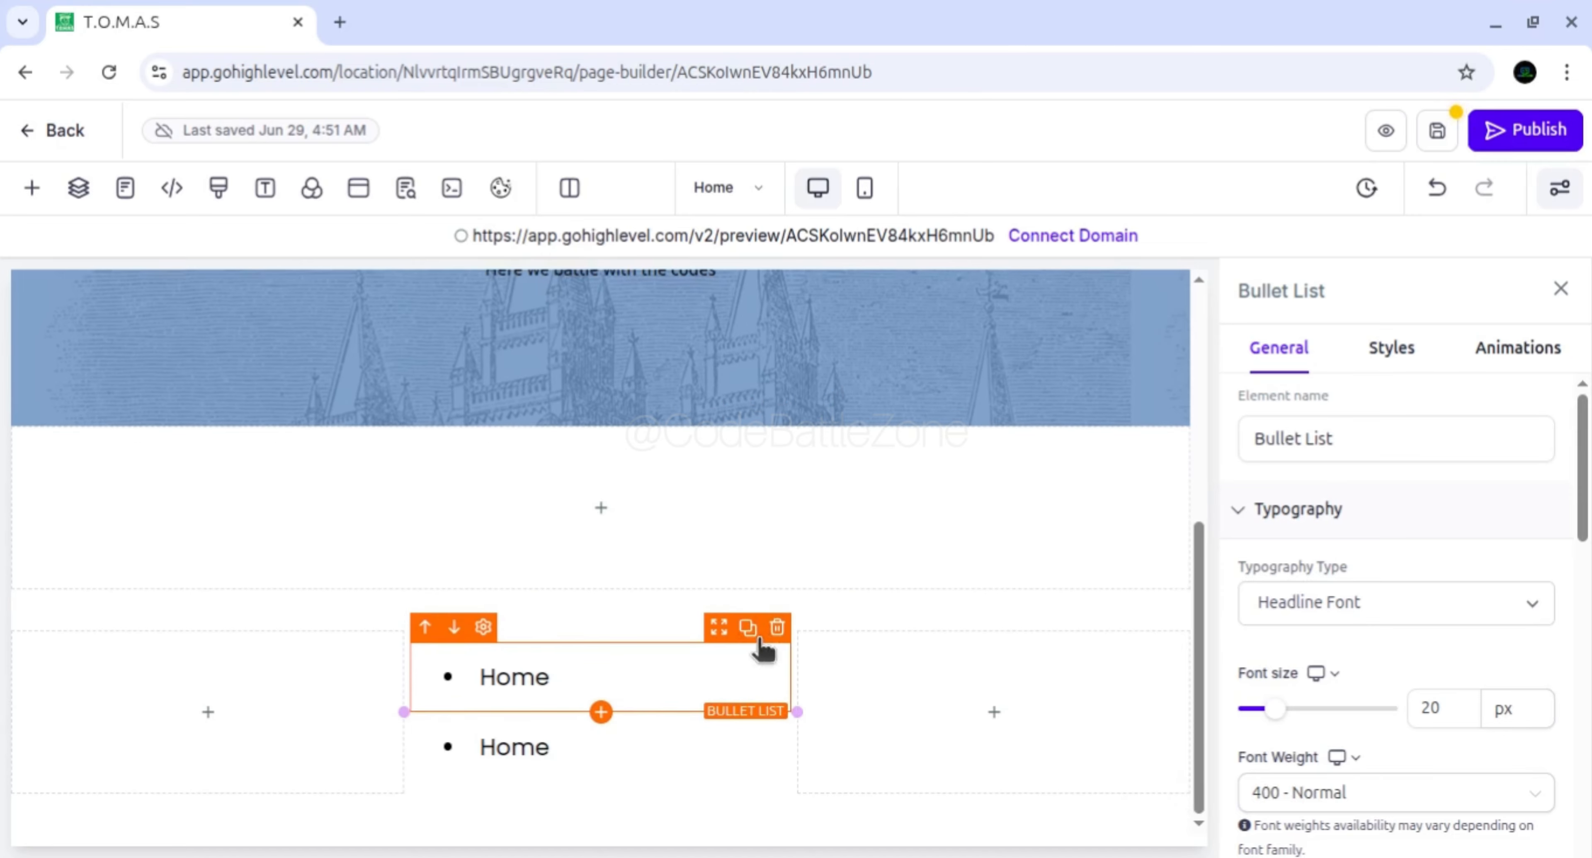
left_click(587, 739)
double_click(581, 741)
type("Ab")
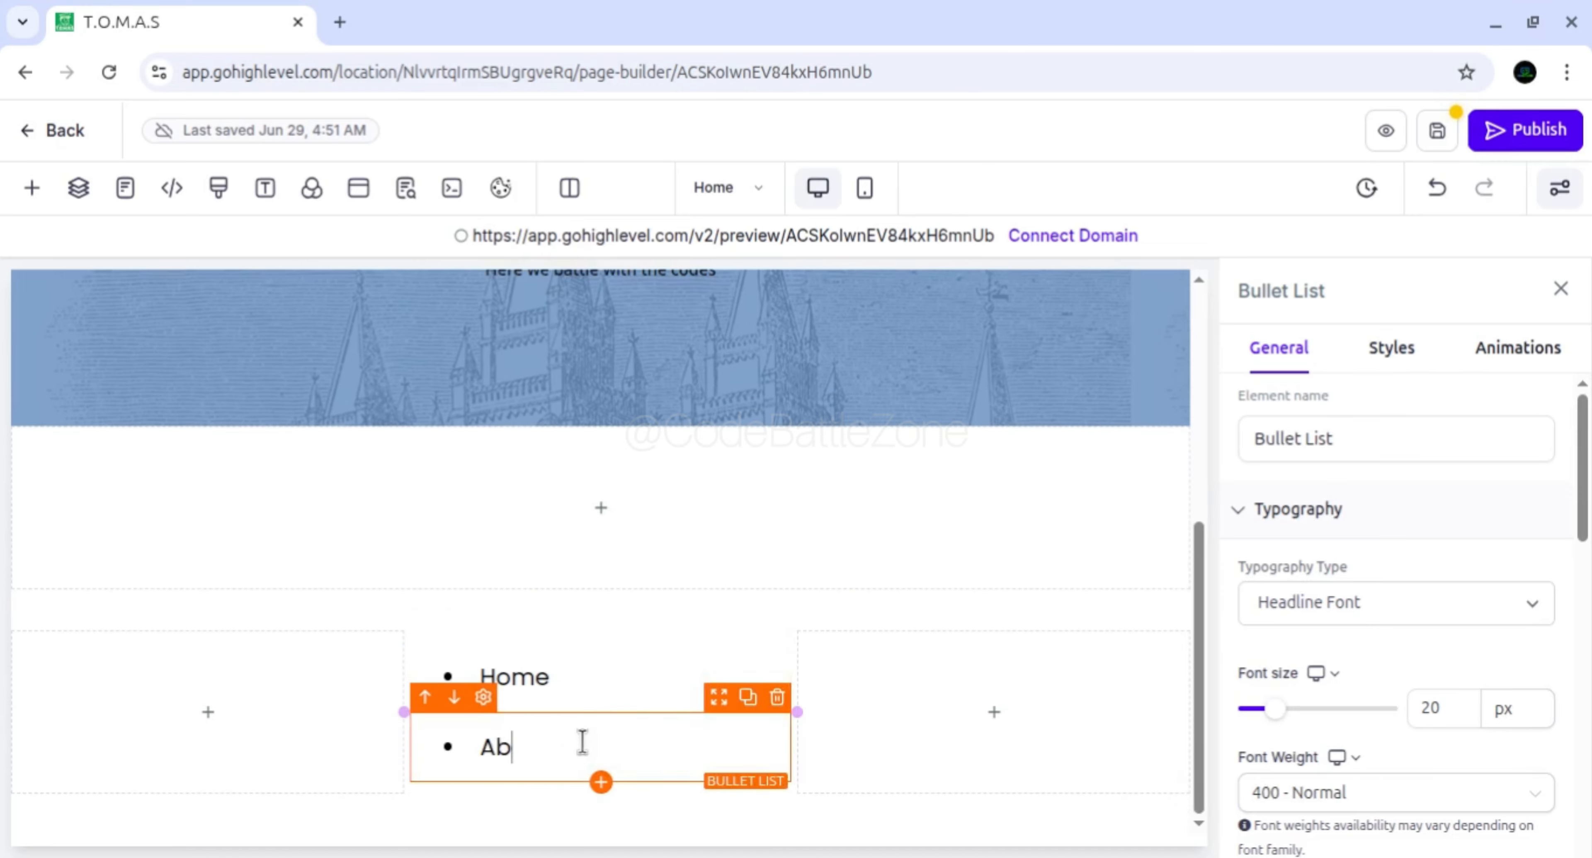
type("ou Us")
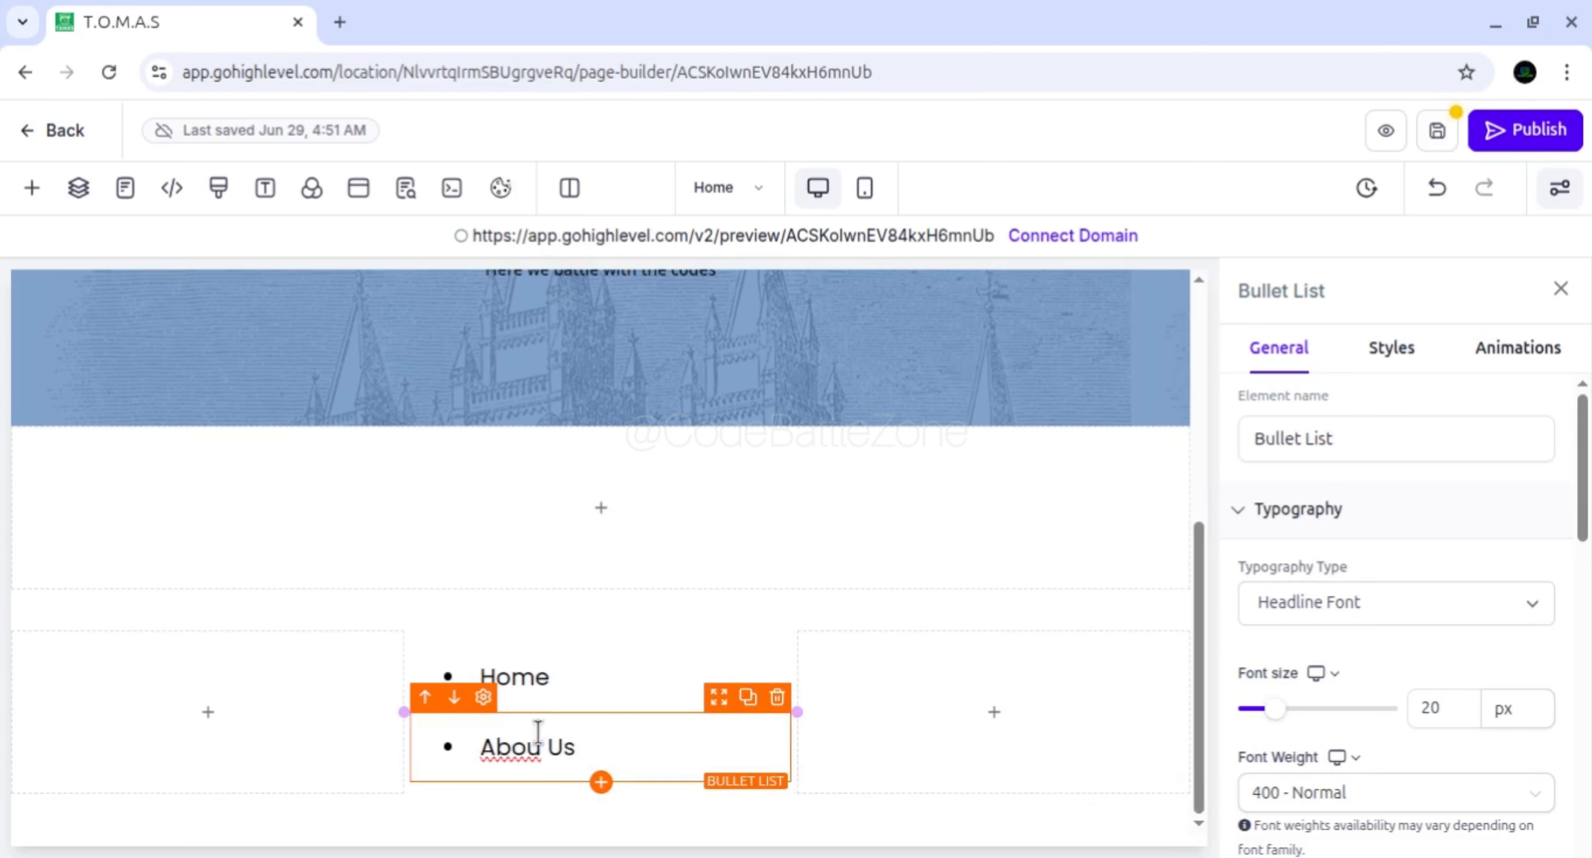
type("t")
Duplicate the About Us bullet list and change the lower copy's text to "Contact Us"
left_click(748, 697)
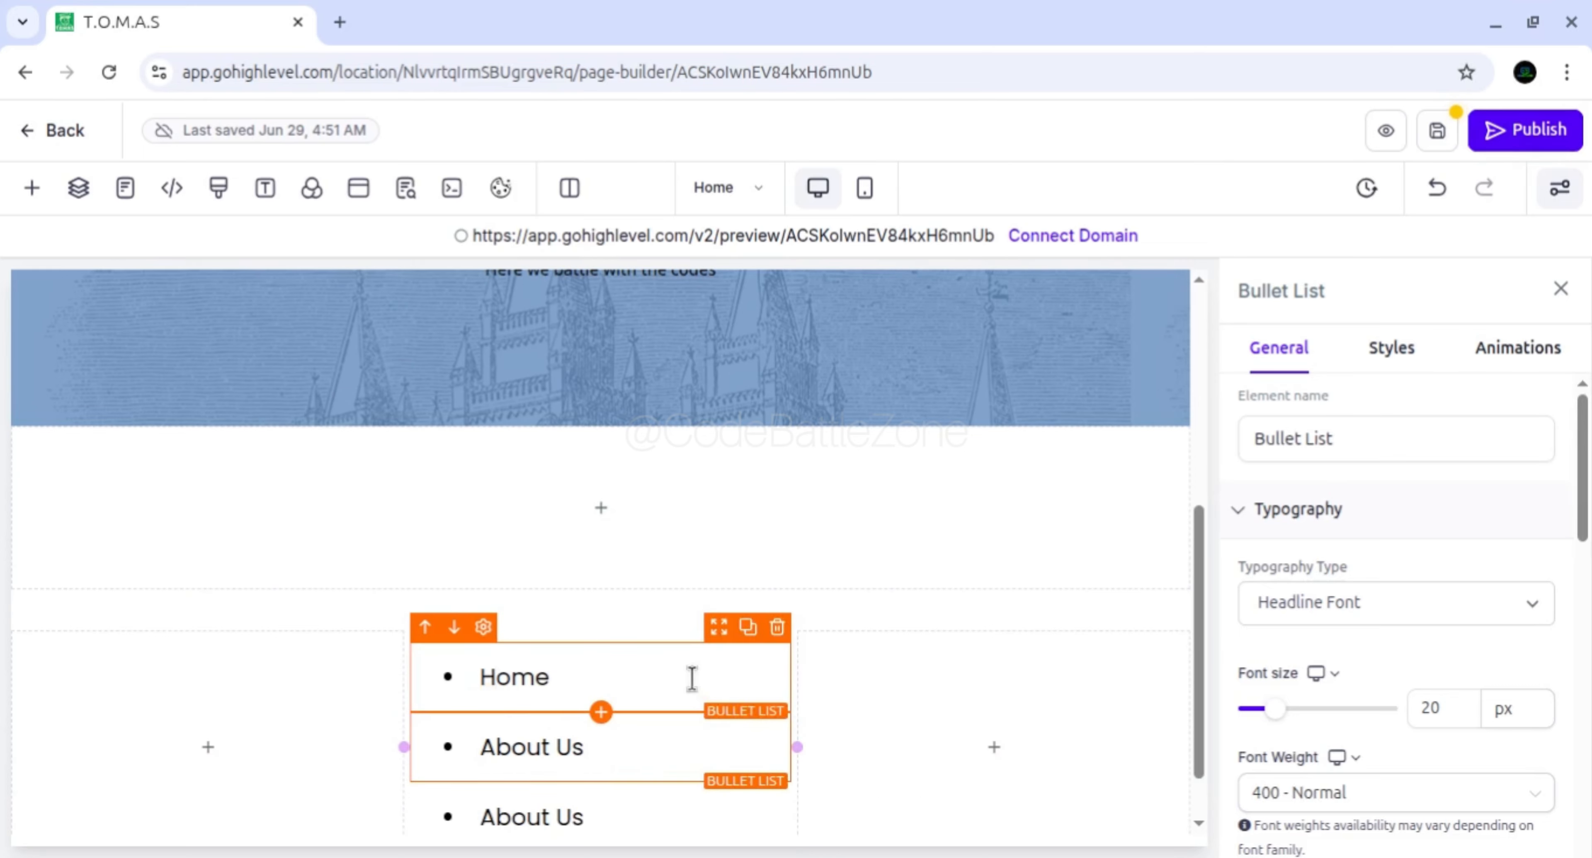
triple_click(575, 766)
type("Cont")
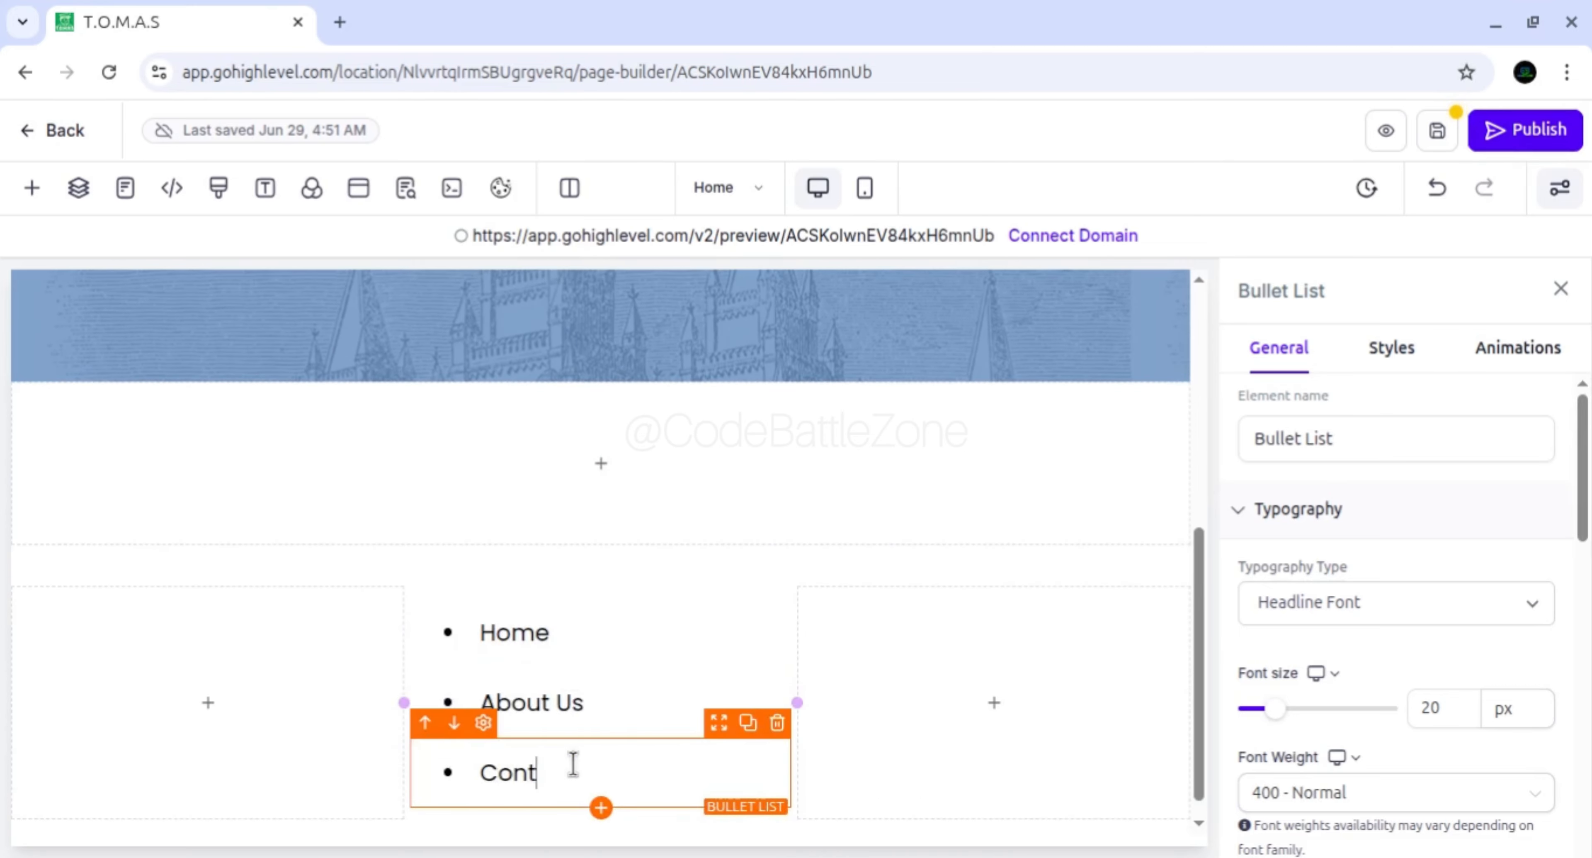
type("act Us")
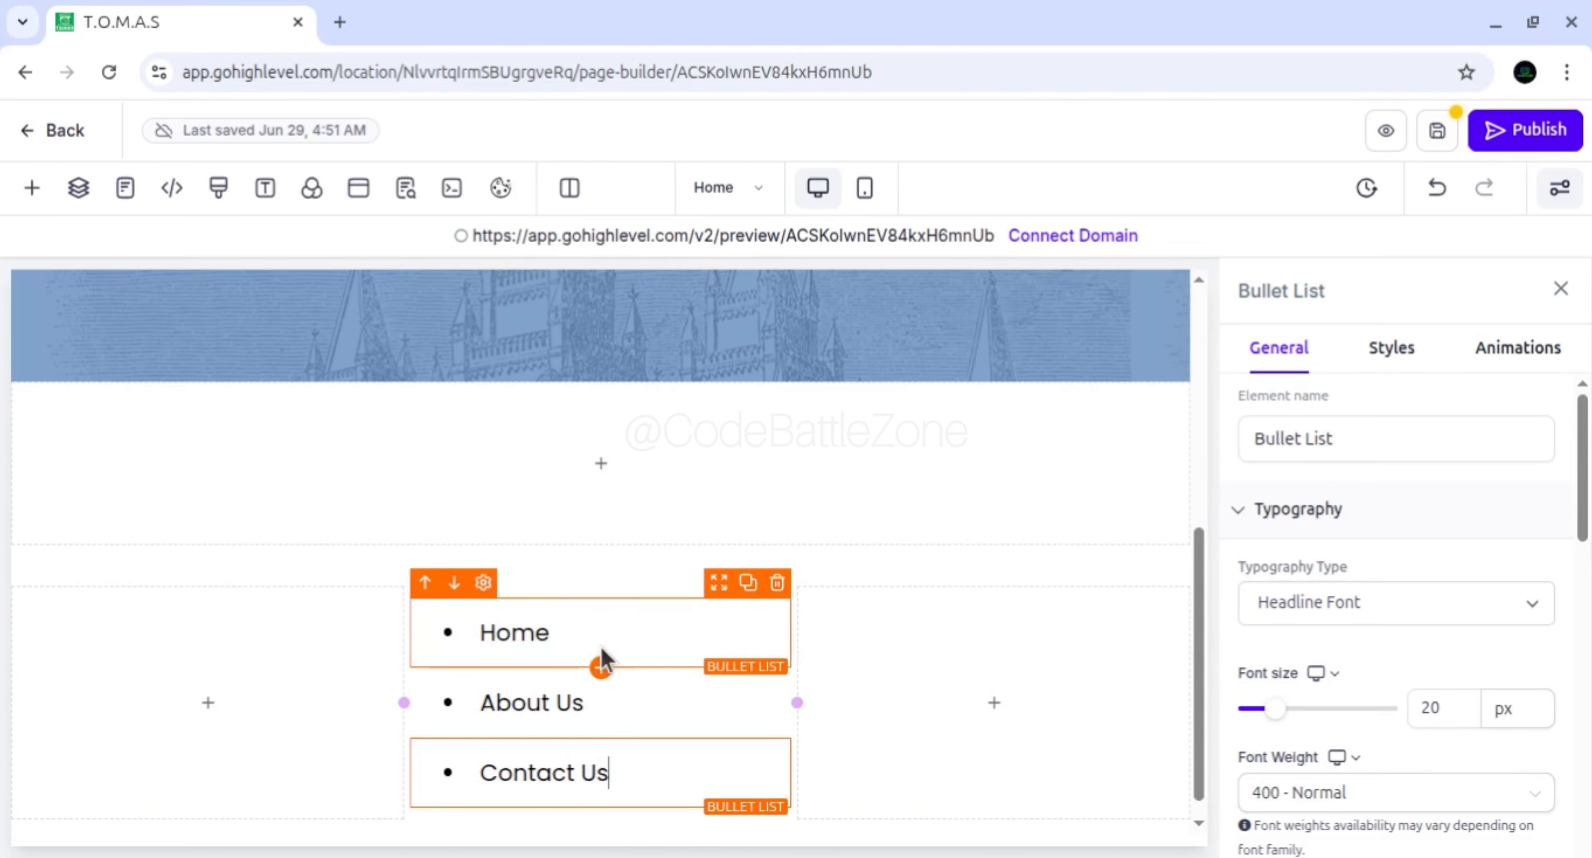
Add a sub-headline above the Home bullet in the second column and set its text to "Our Links"
left_click(33, 189)
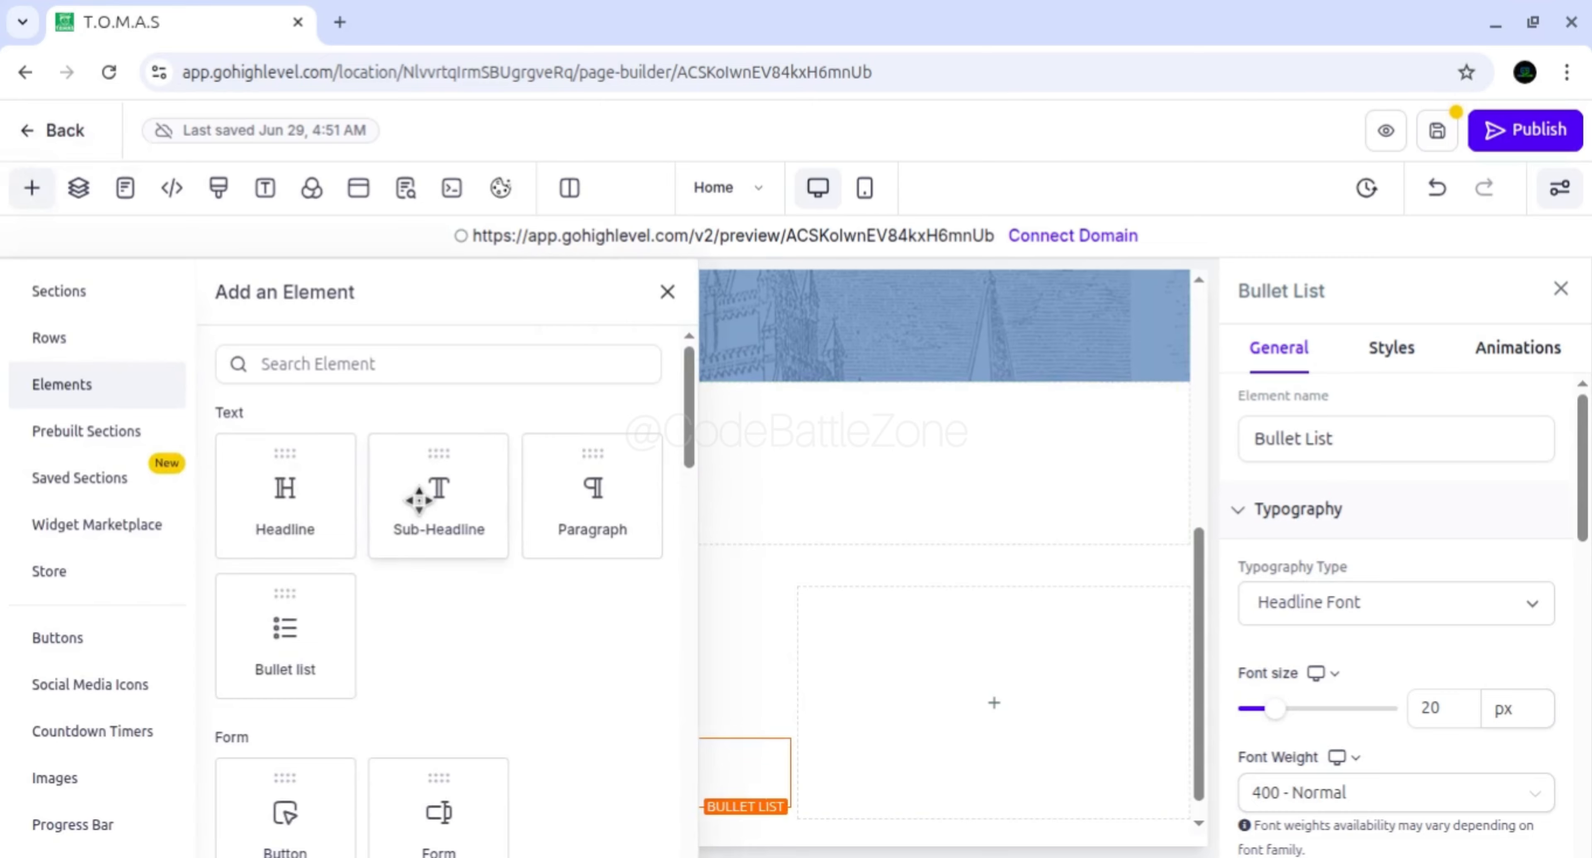
left_click_drag(423, 497, 669, 644)
scroll(670, 642, "down", 2)
triple_click(598, 540)
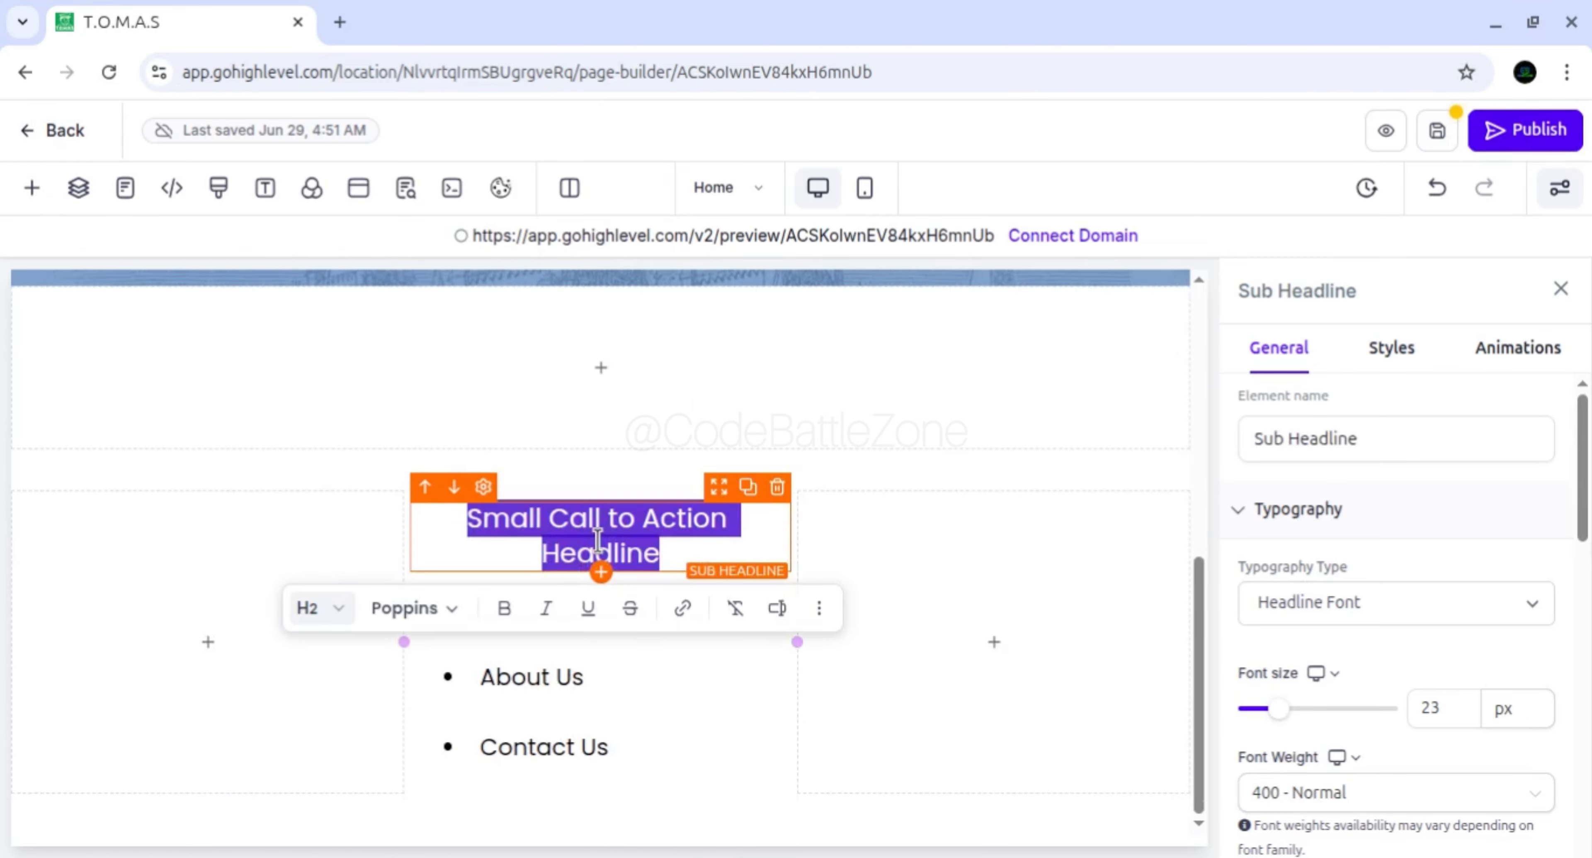
type("Our Links")
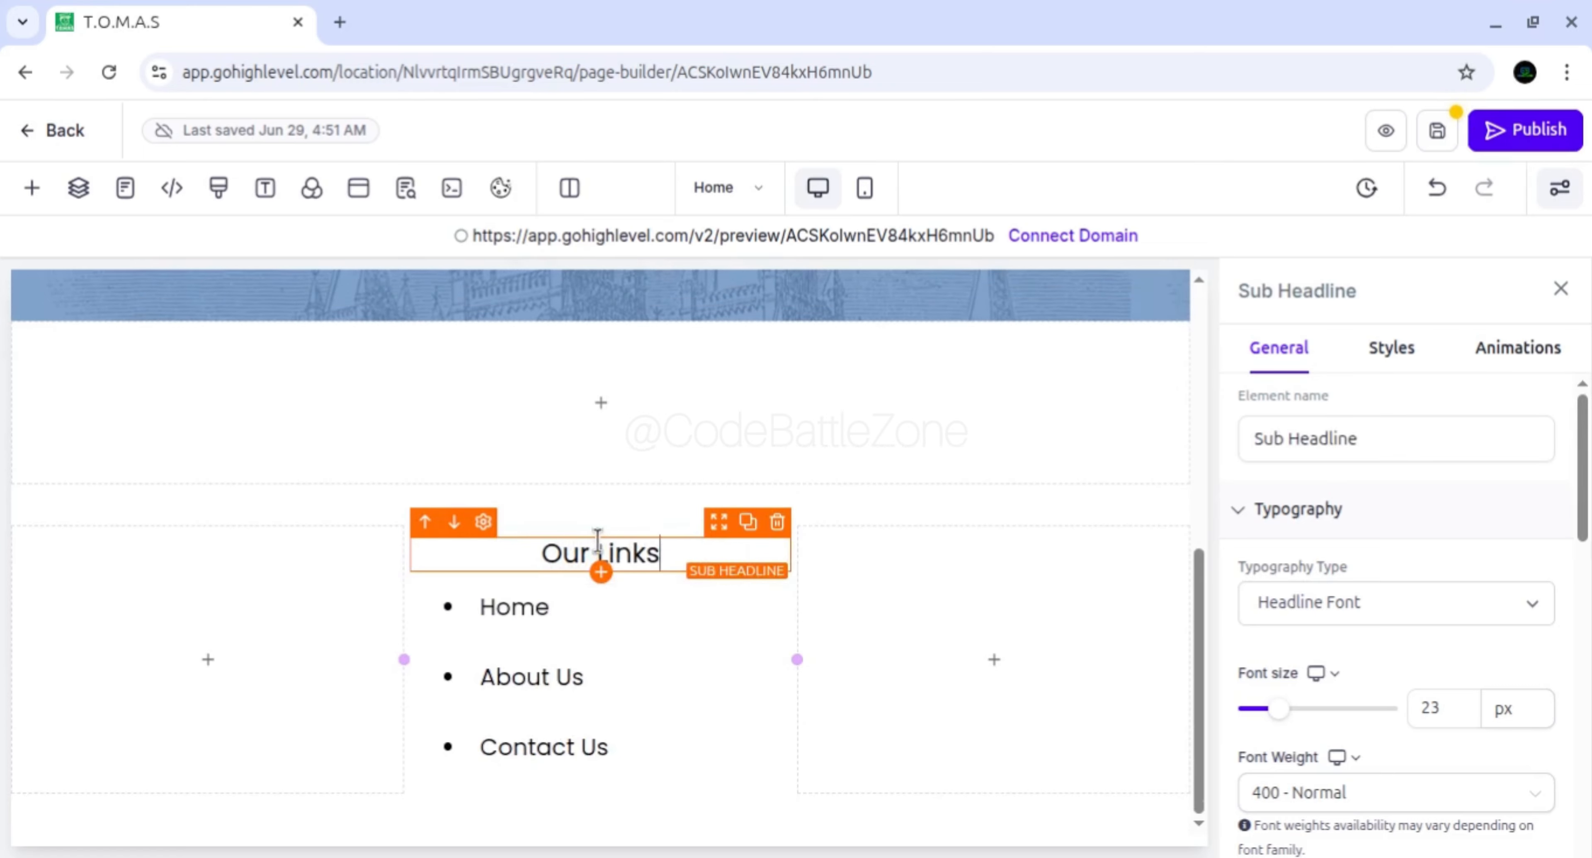
Examine the Our Links sub-headline's typography settings, the page's header and banner text, and the available text elements
triple_click(597, 539)
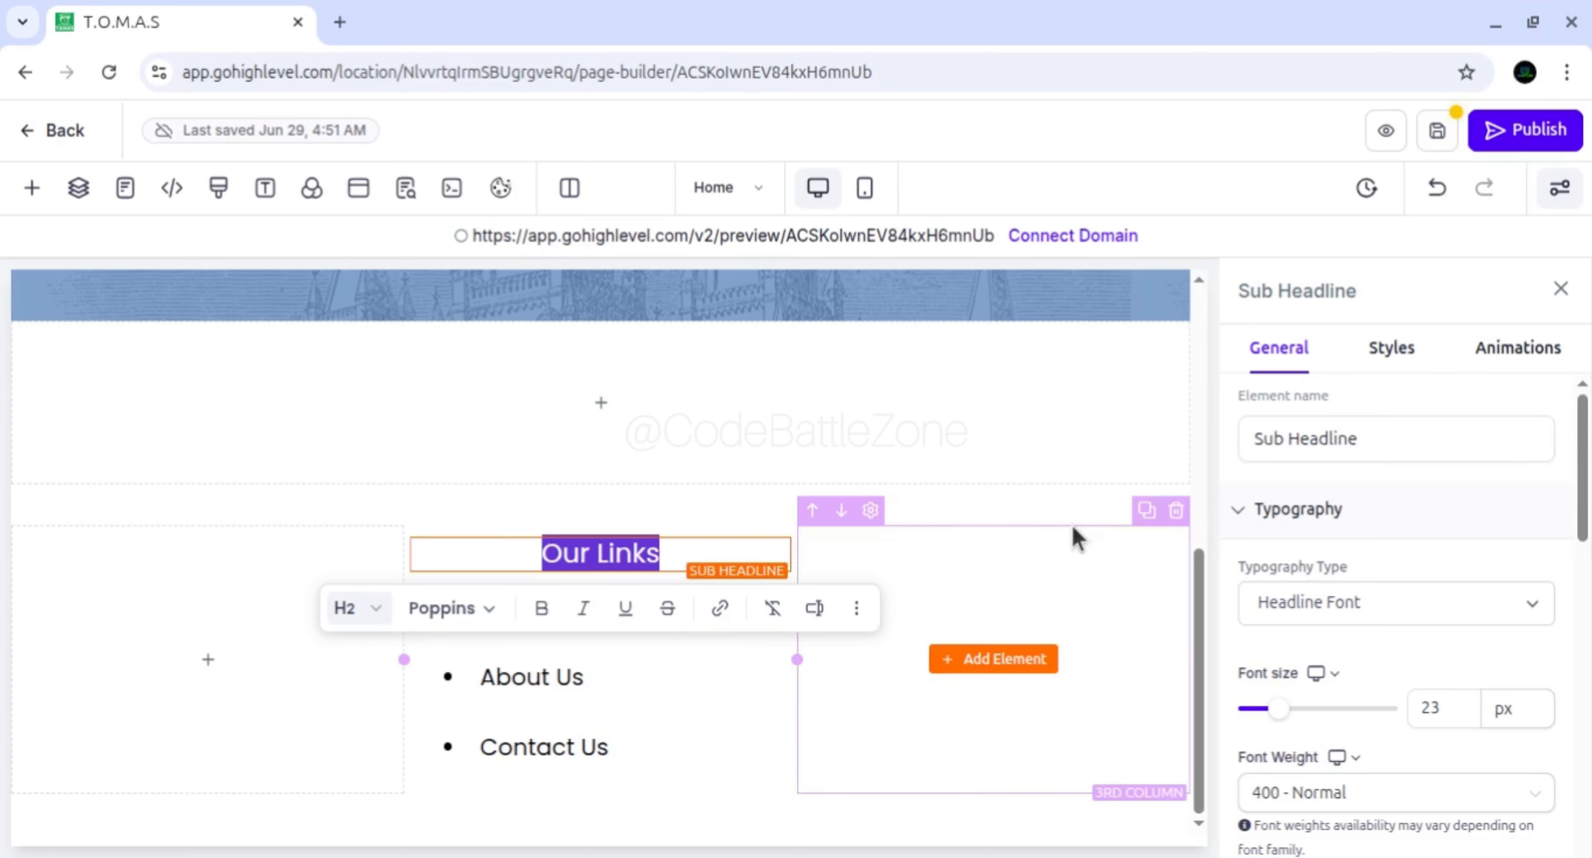
scroll(1583, 488, "down", 3)
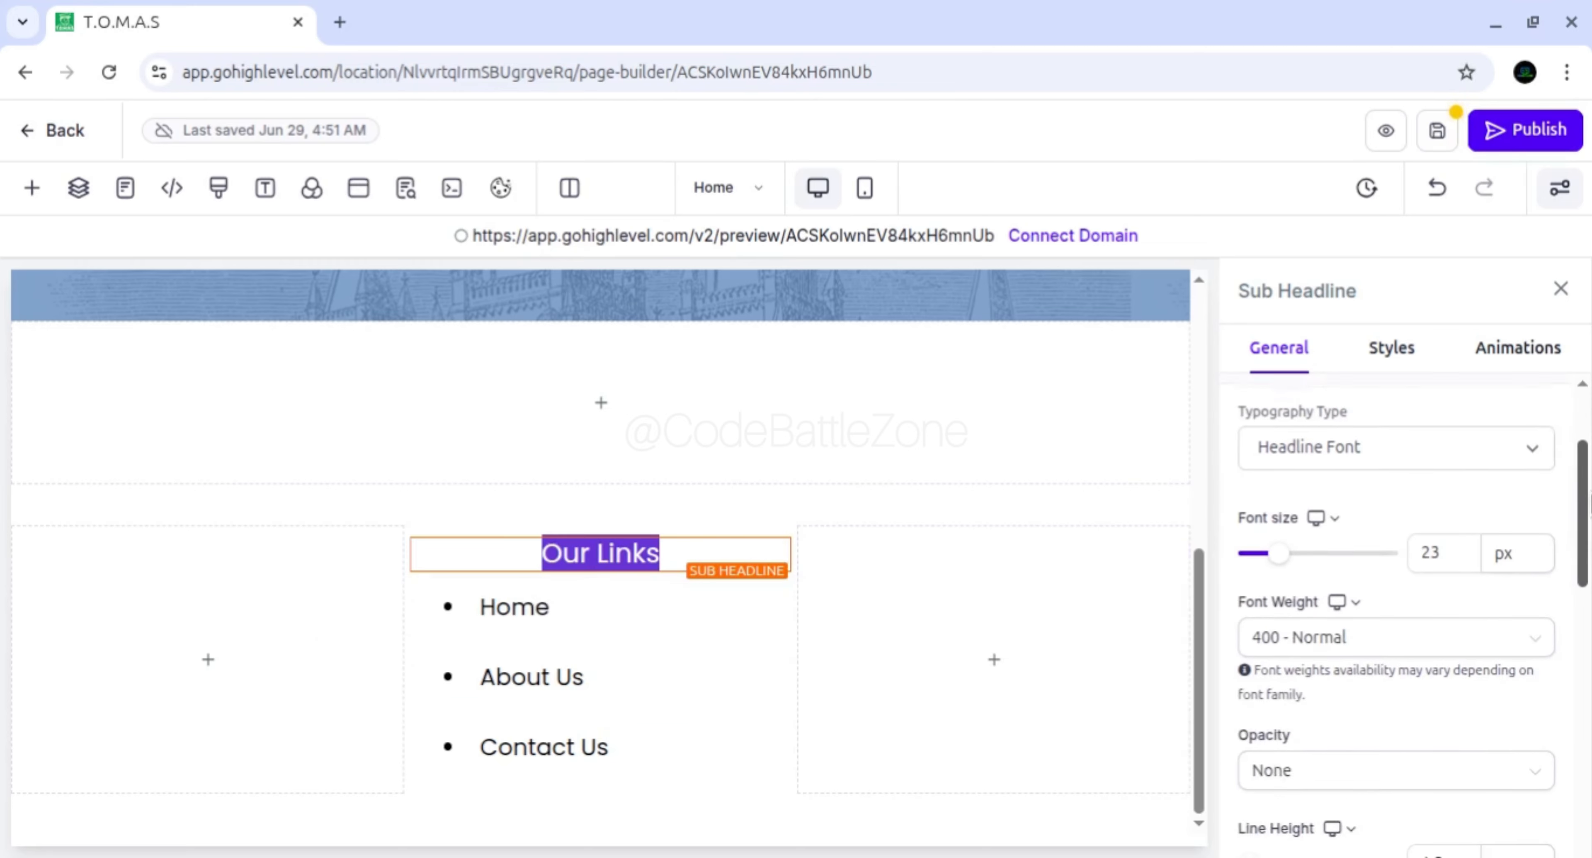
scroll(1397, 618, "up", 2)
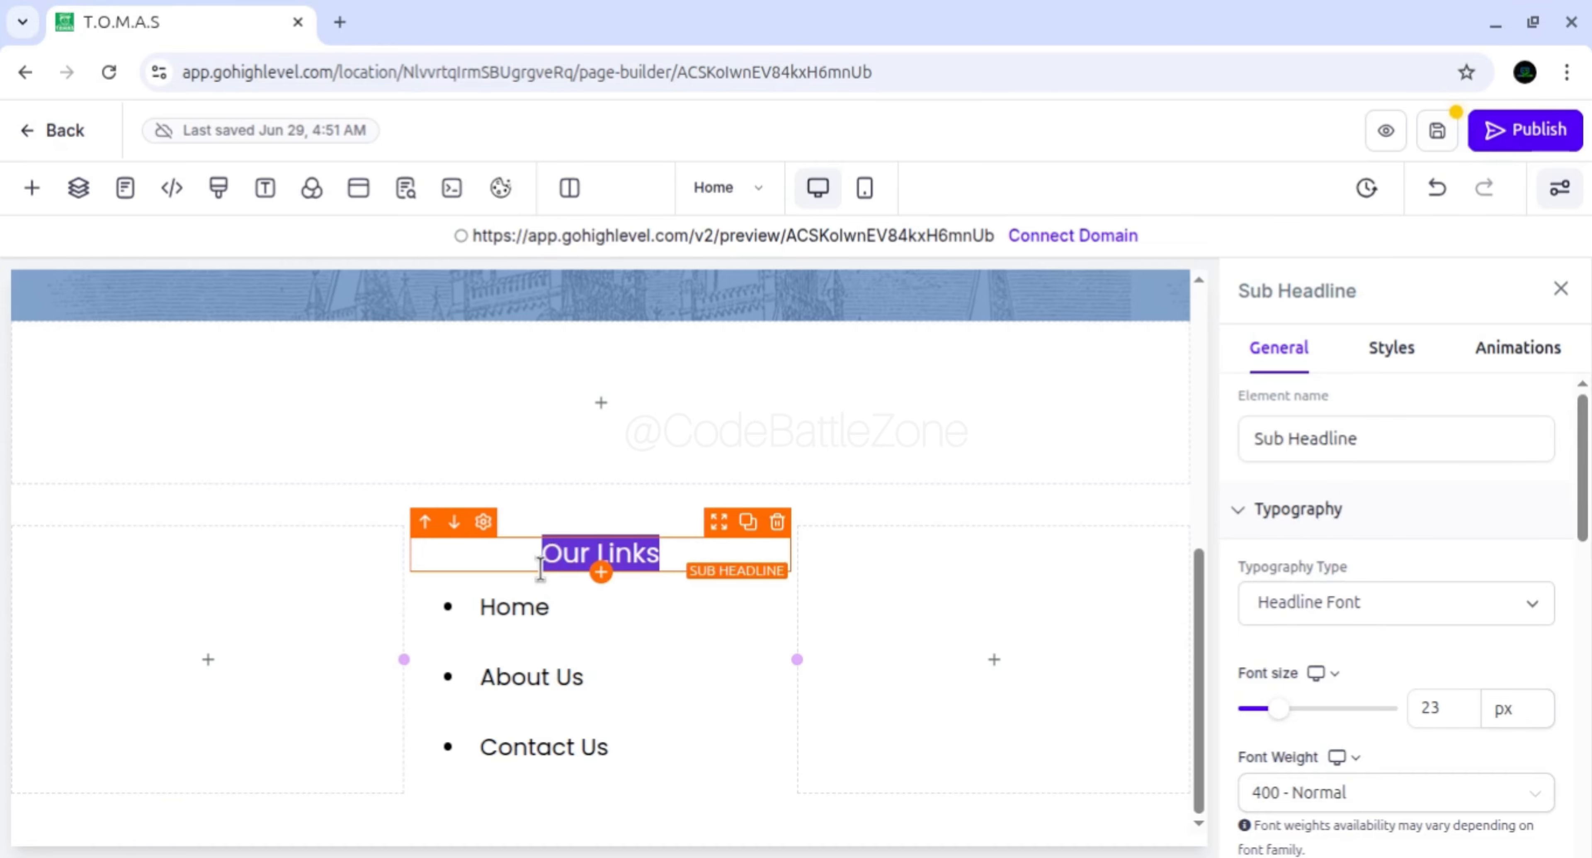
left_click_drag(1201, 568, 1182, 303)
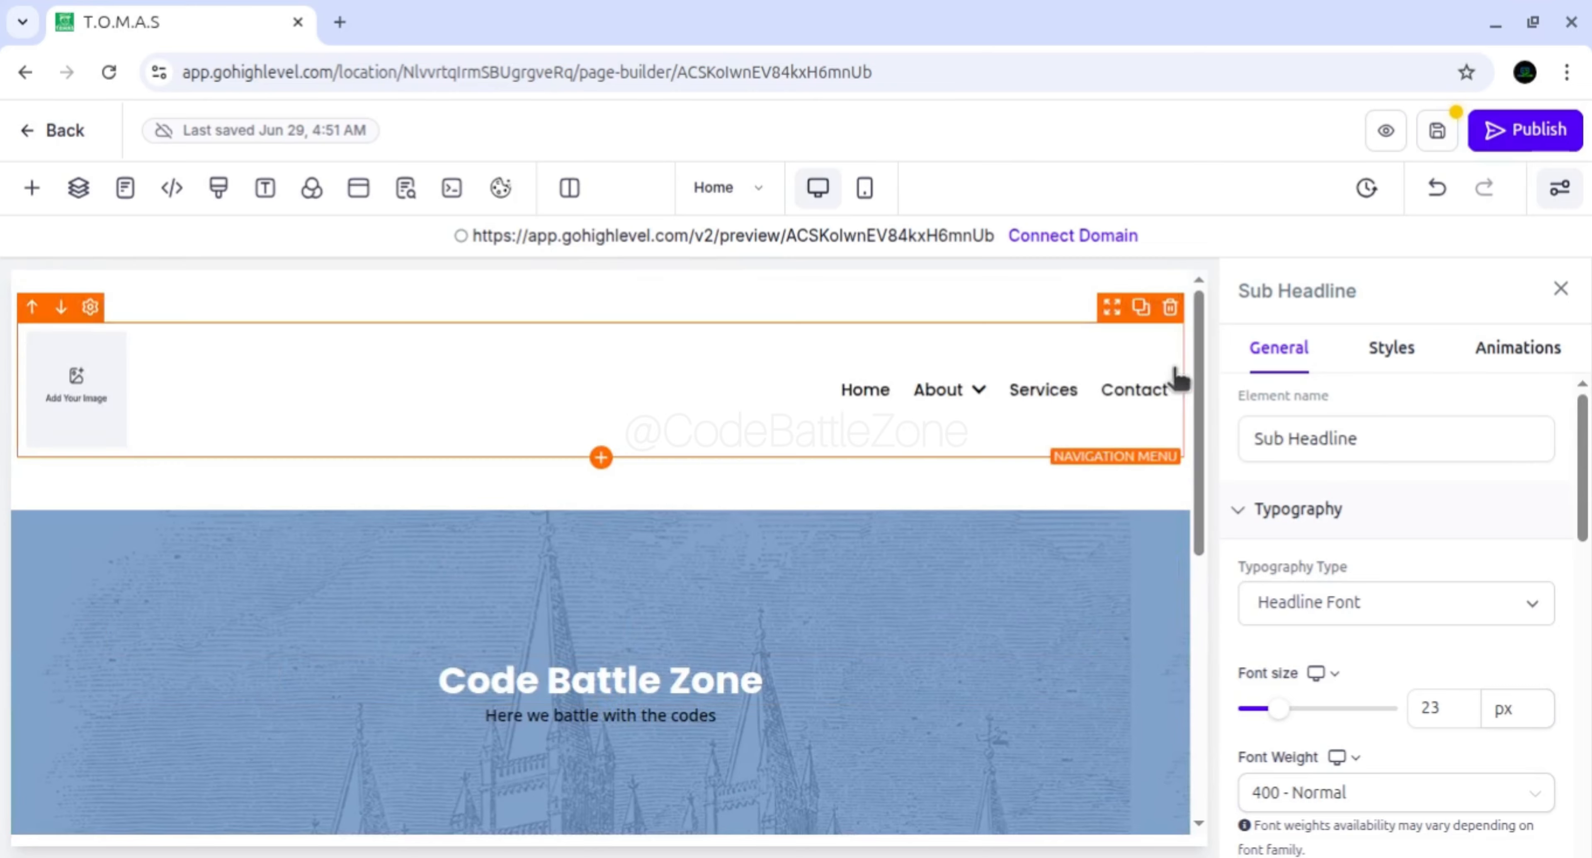
left_click_drag(1202, 324, 1201, 479)
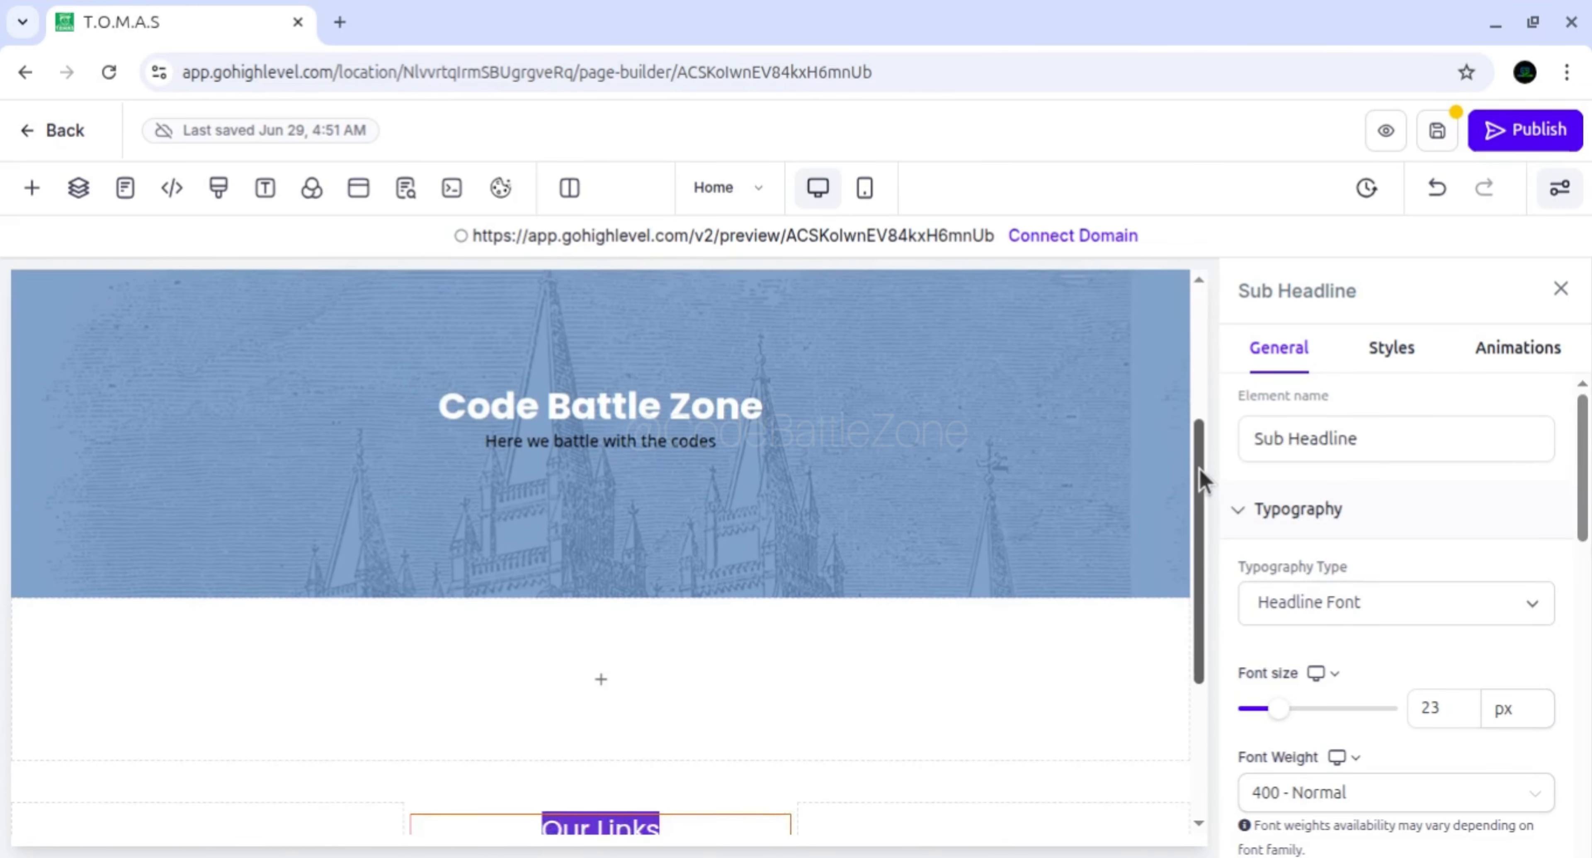
left_click(32, 187)
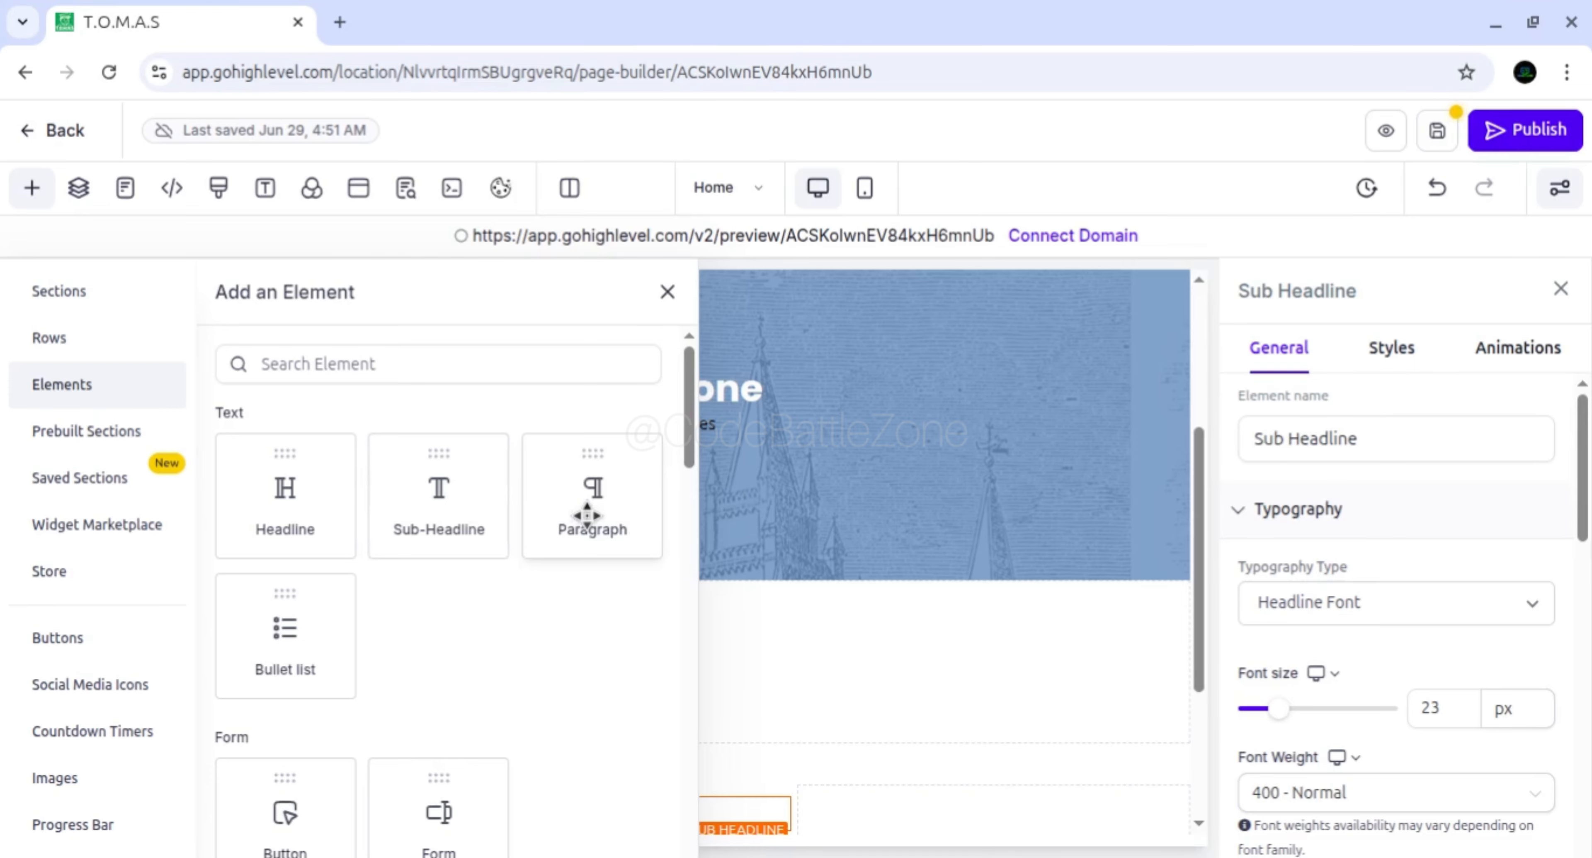
left_click(668, 291)
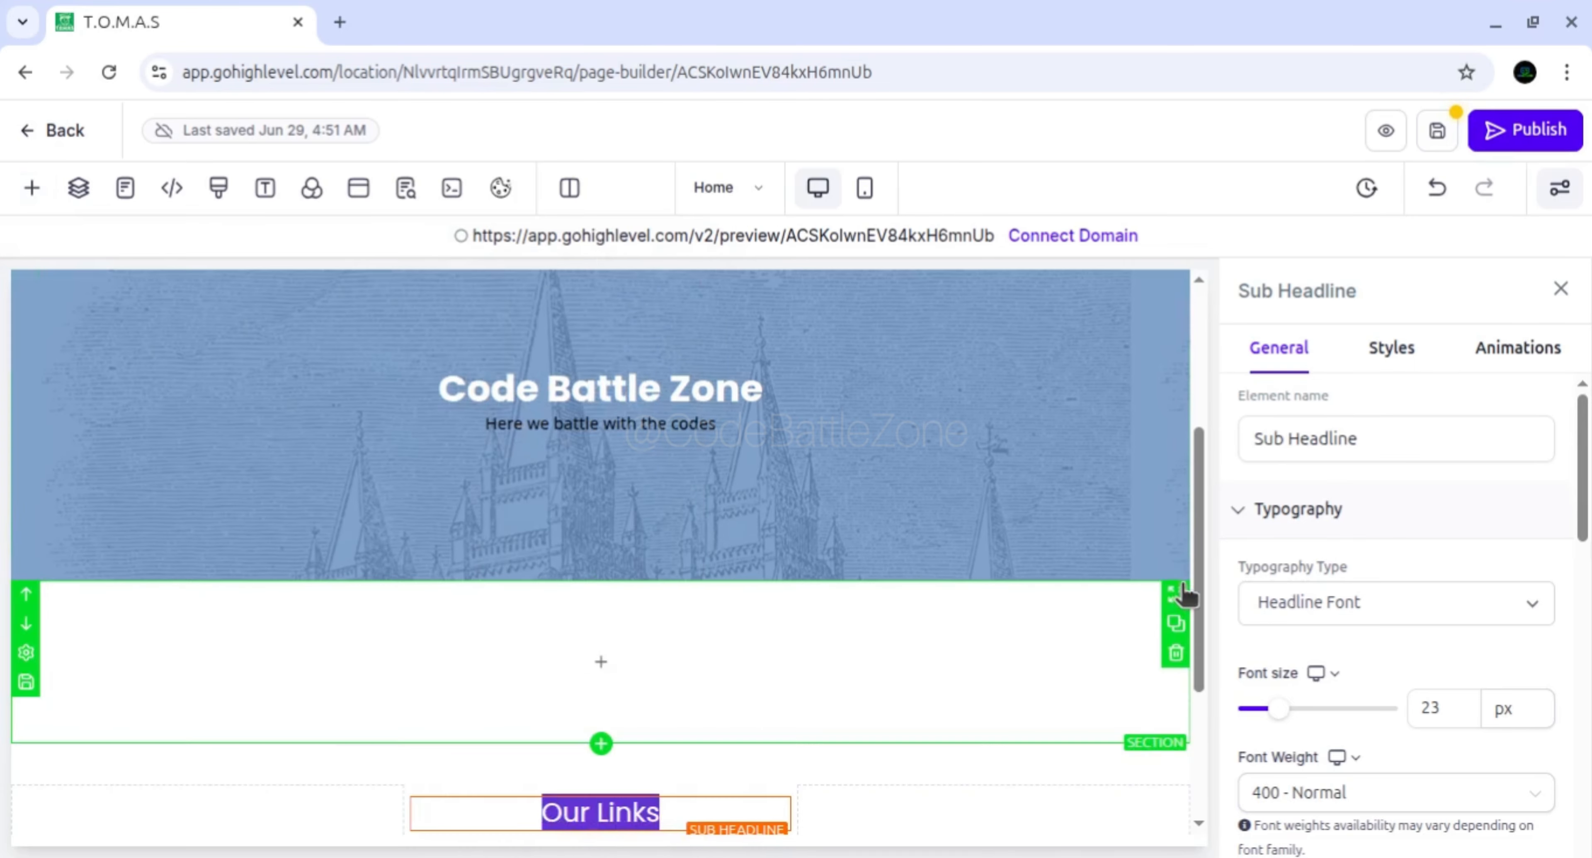
left_click_drag(1199, 508, 1229, 634)
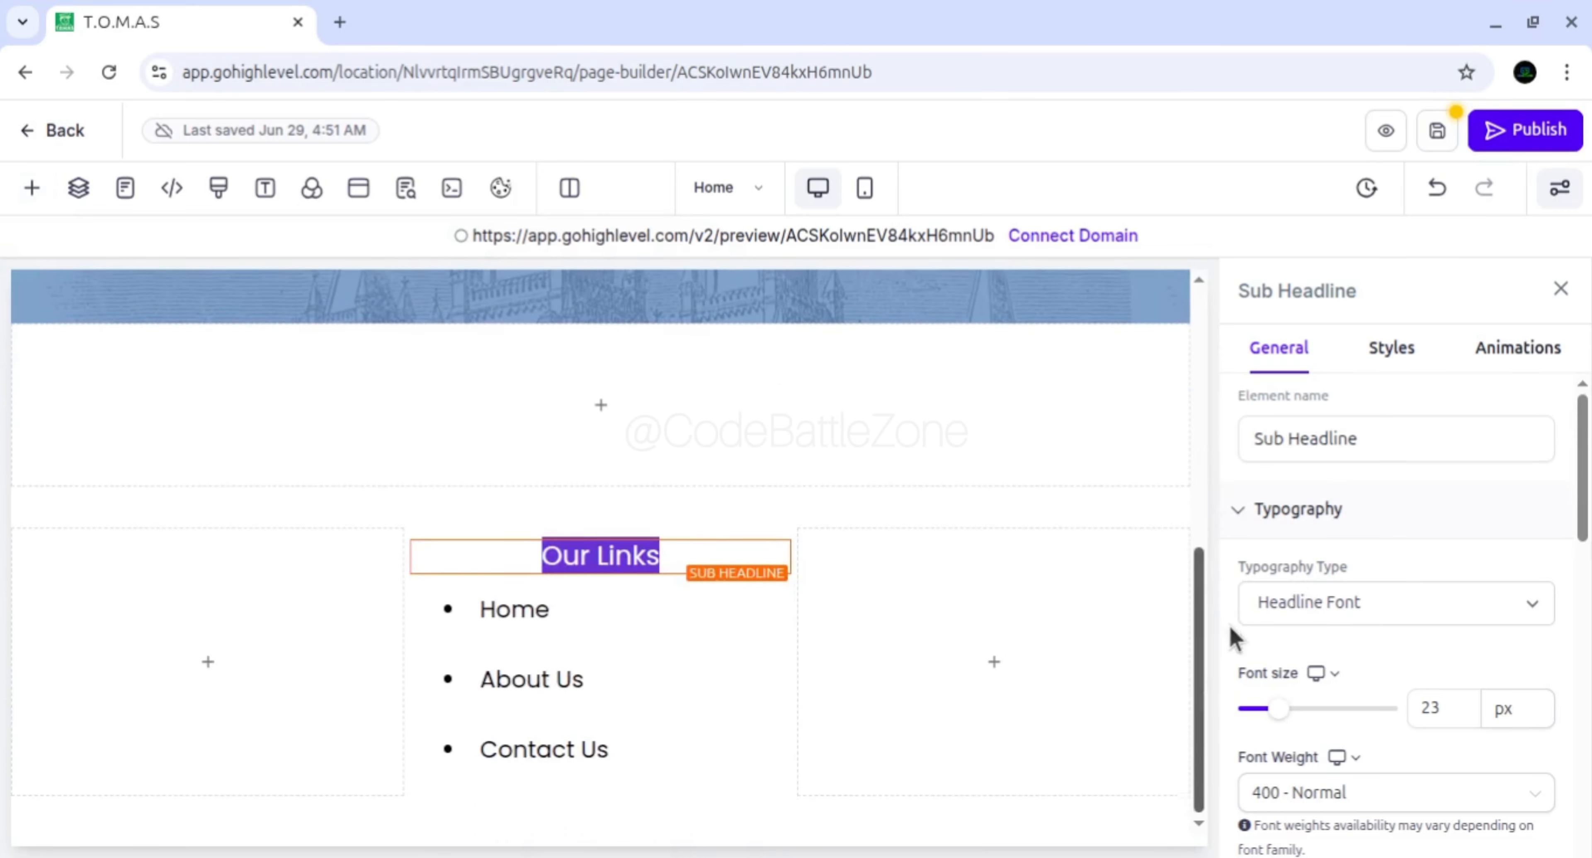
Set the Our Links sub-headline's font weight to 700 - Bold, trying a 20 px font size before settling on 23 px
left_click(599, 547)
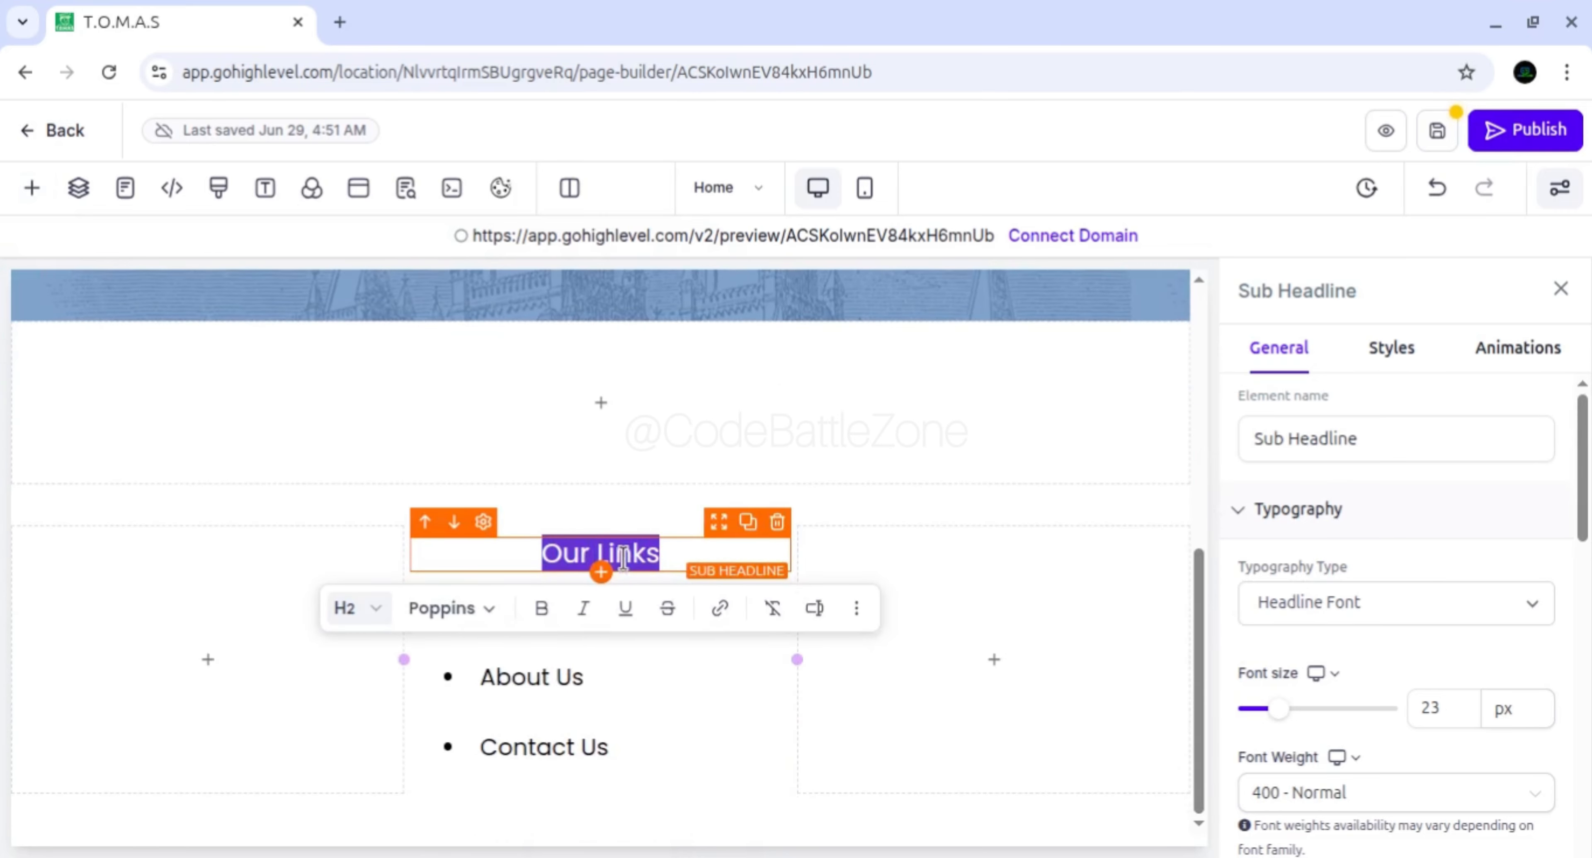
left_click_drag(1585, 441, 1591, 503)
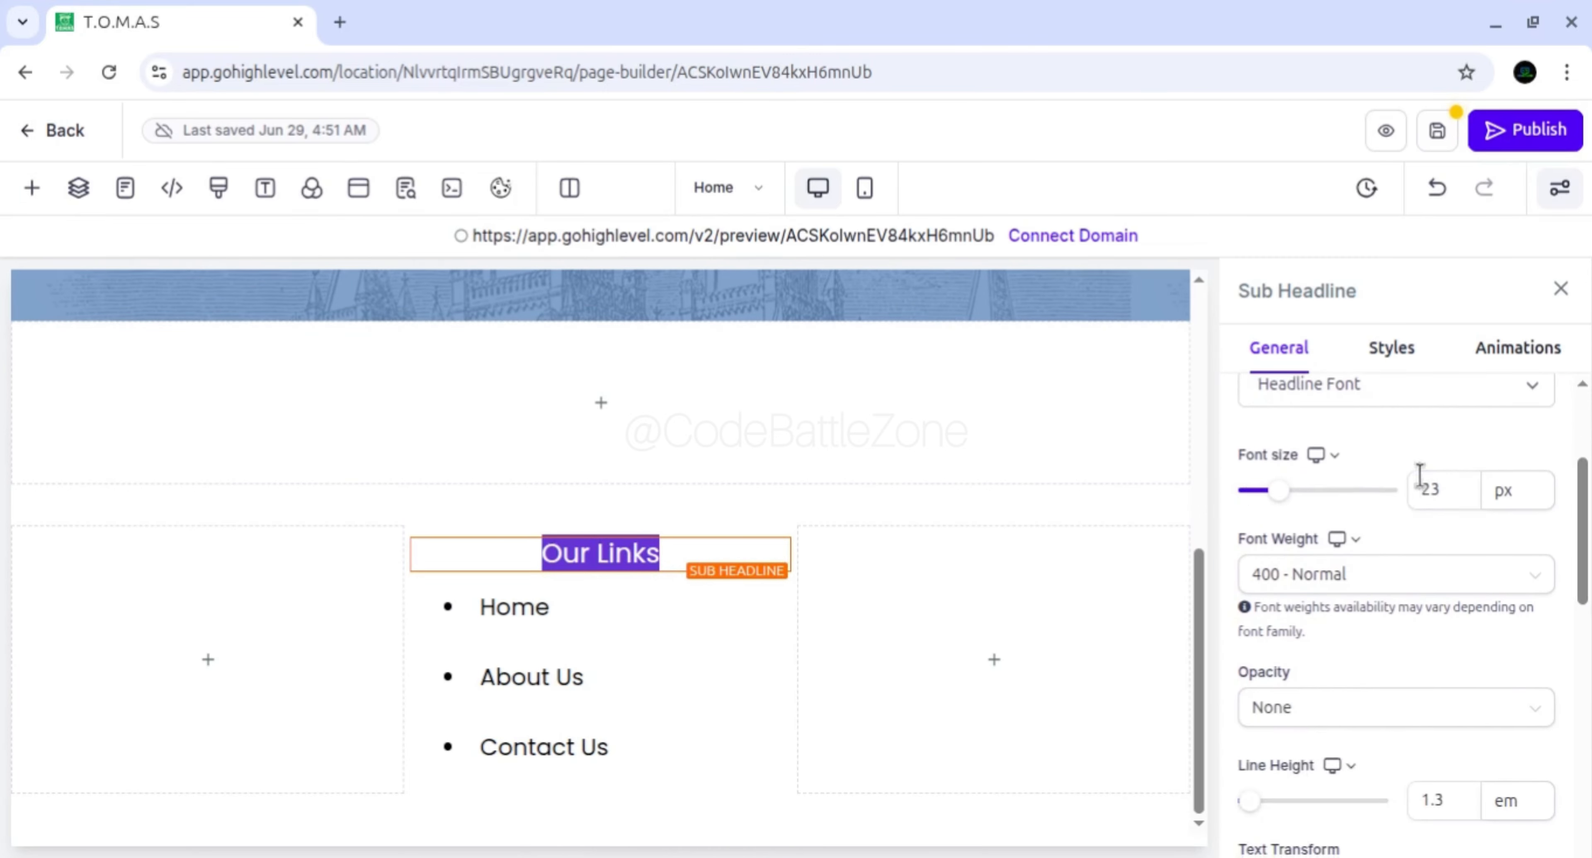
left_click(1438, 490)
type("20")
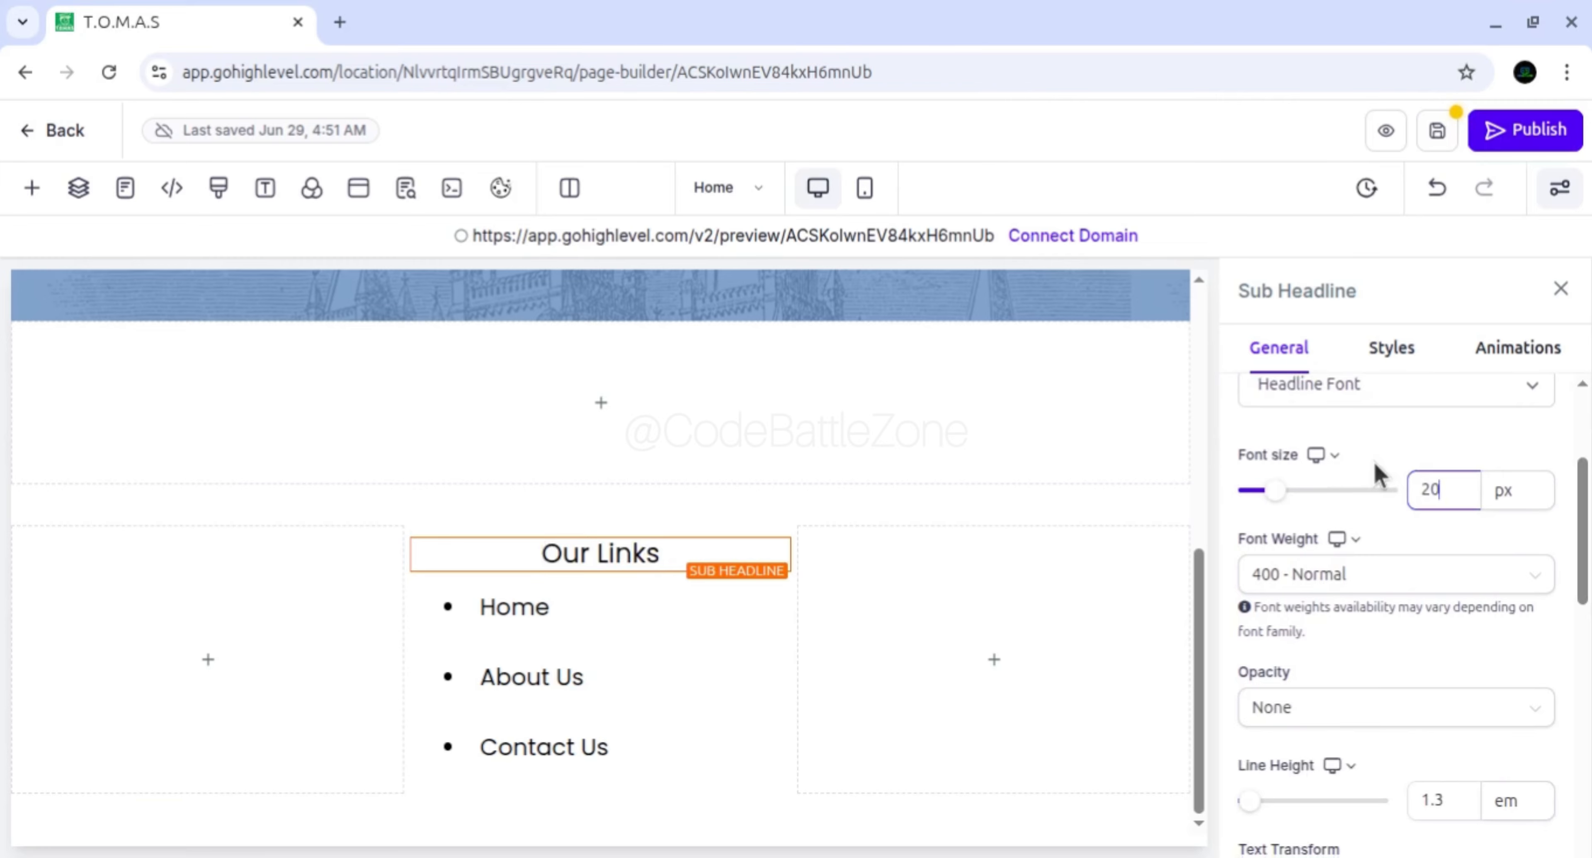
left_click(1402, 525)
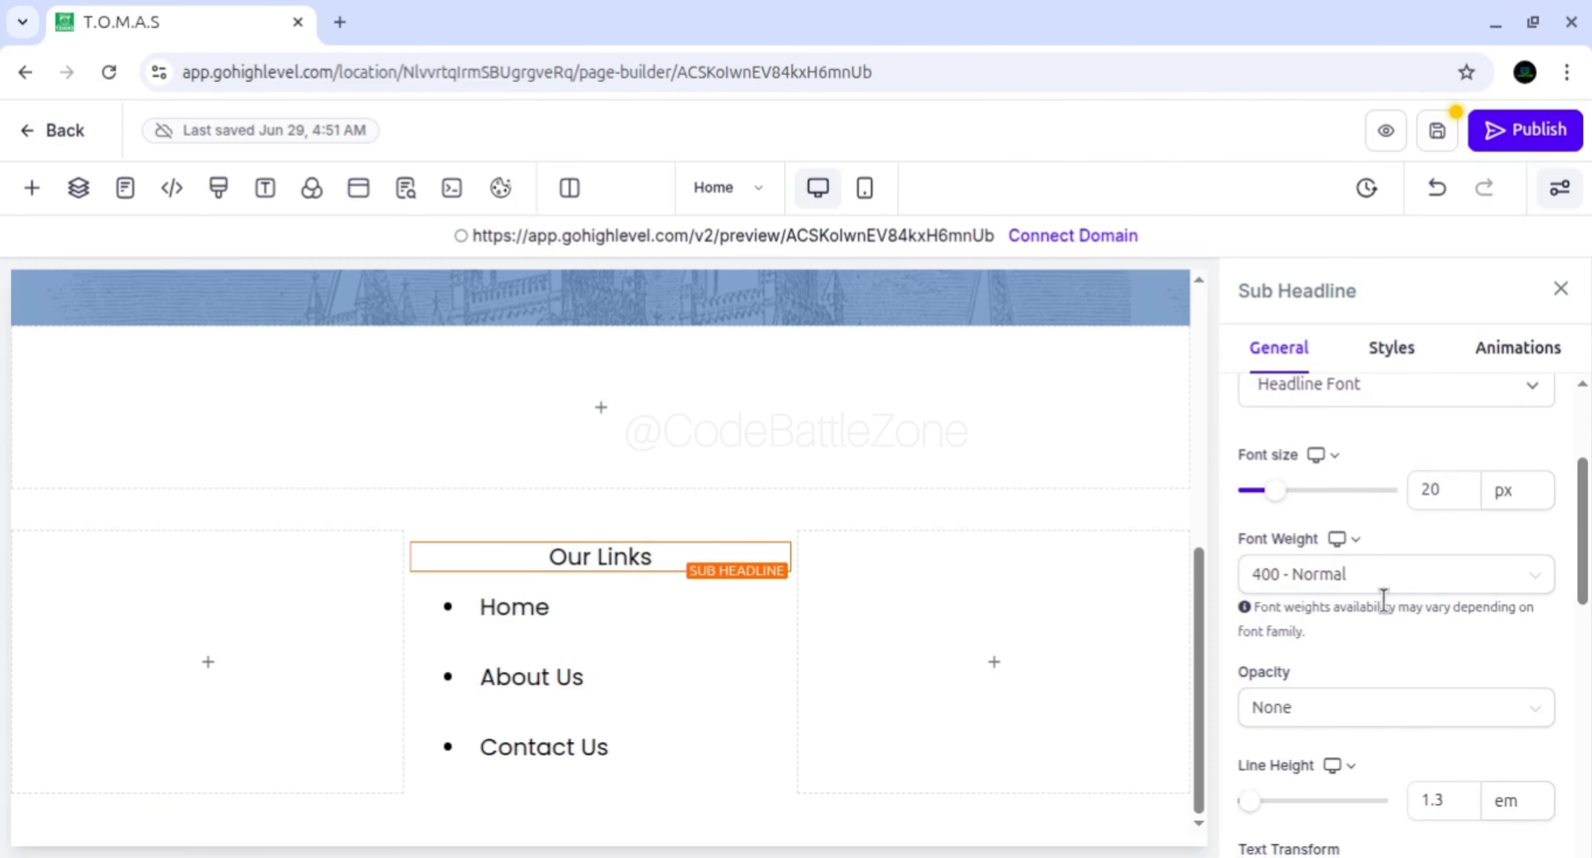
left_click(1376, 578)
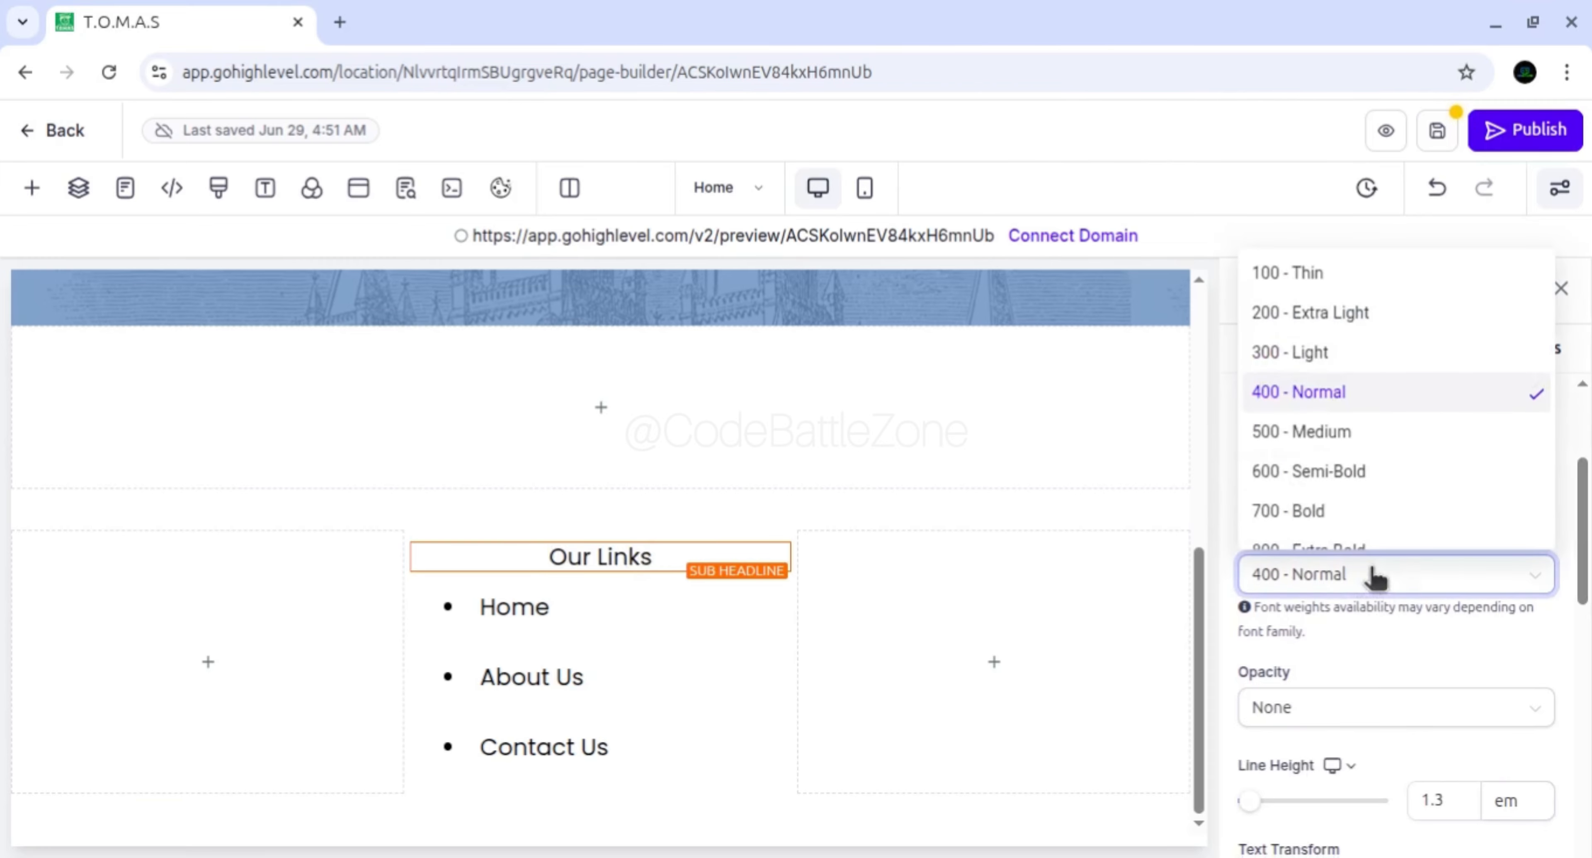
left_click(1322, 515)
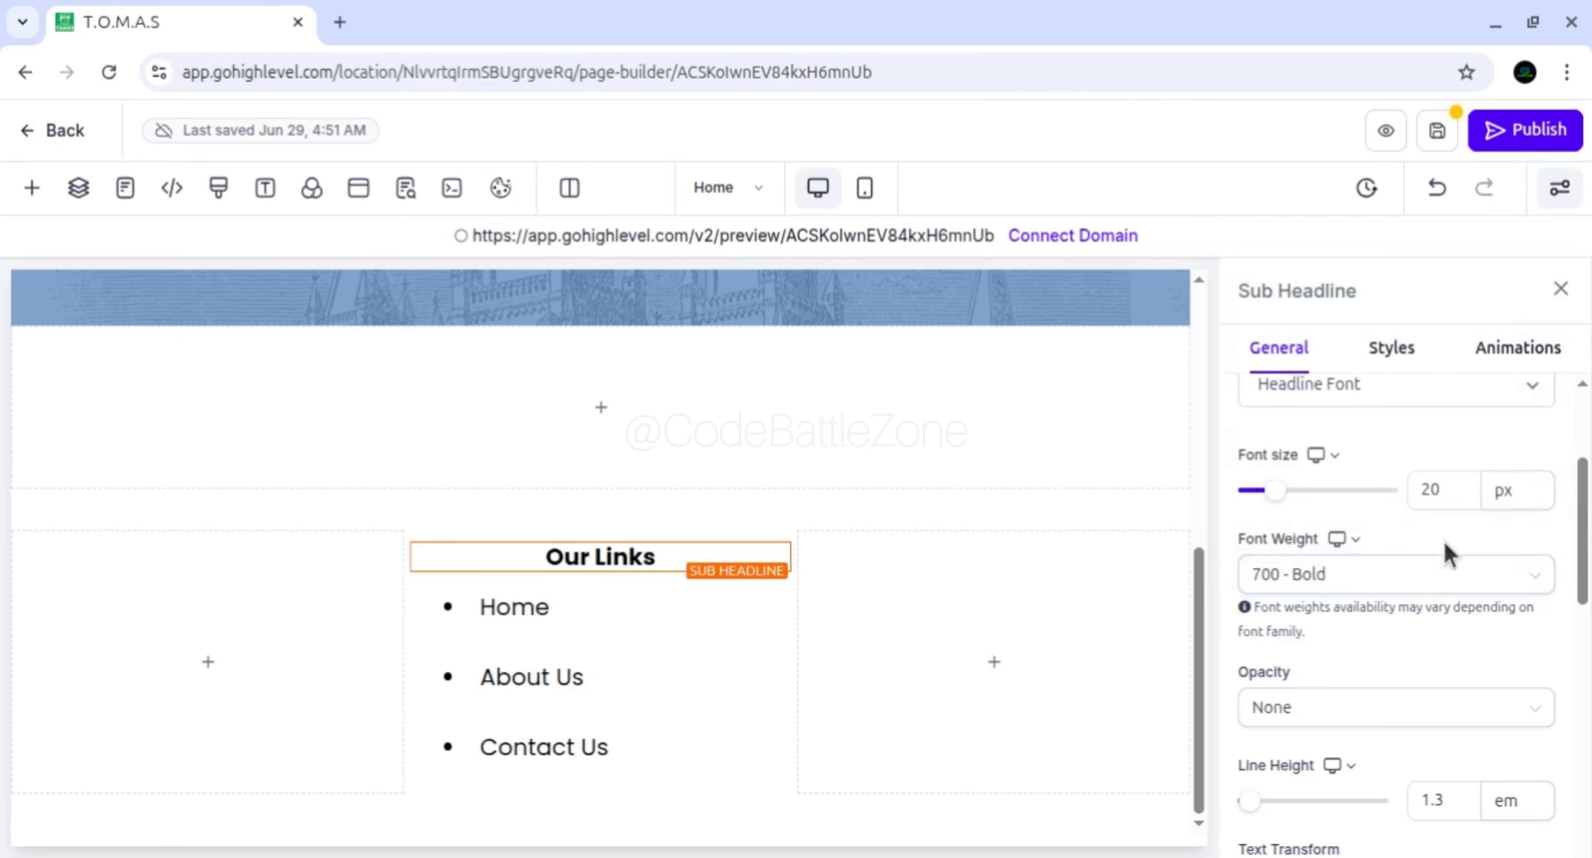
double_click(1444, 487)
type("23")
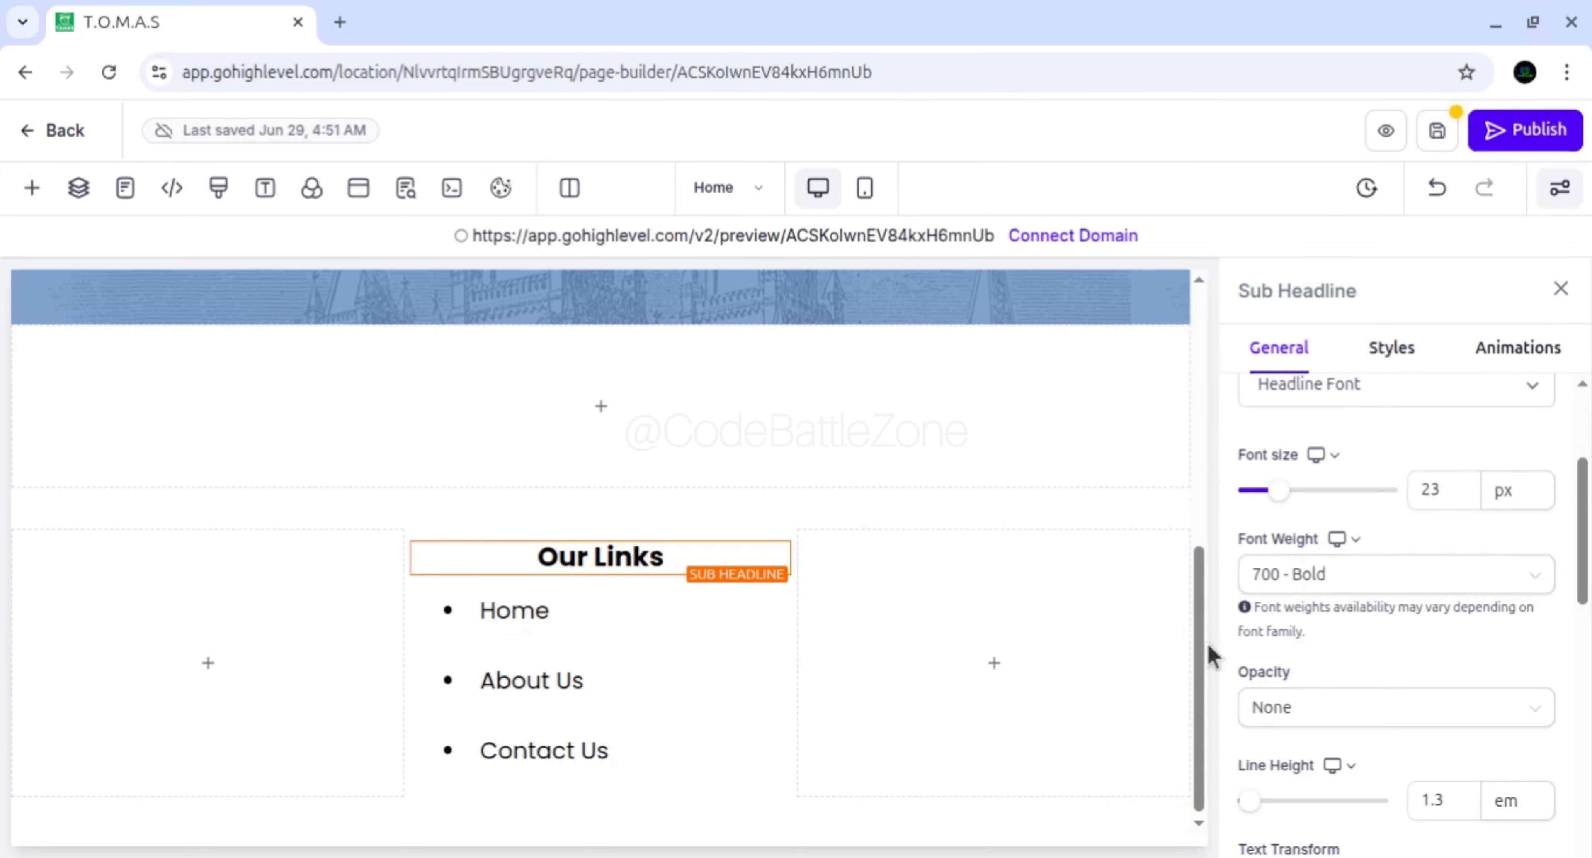
Align the Our Links sub-headline's text to the left in its style settings
scroll(1372, 711, "down", 3)
scroll(1385, 705, "down", 5)
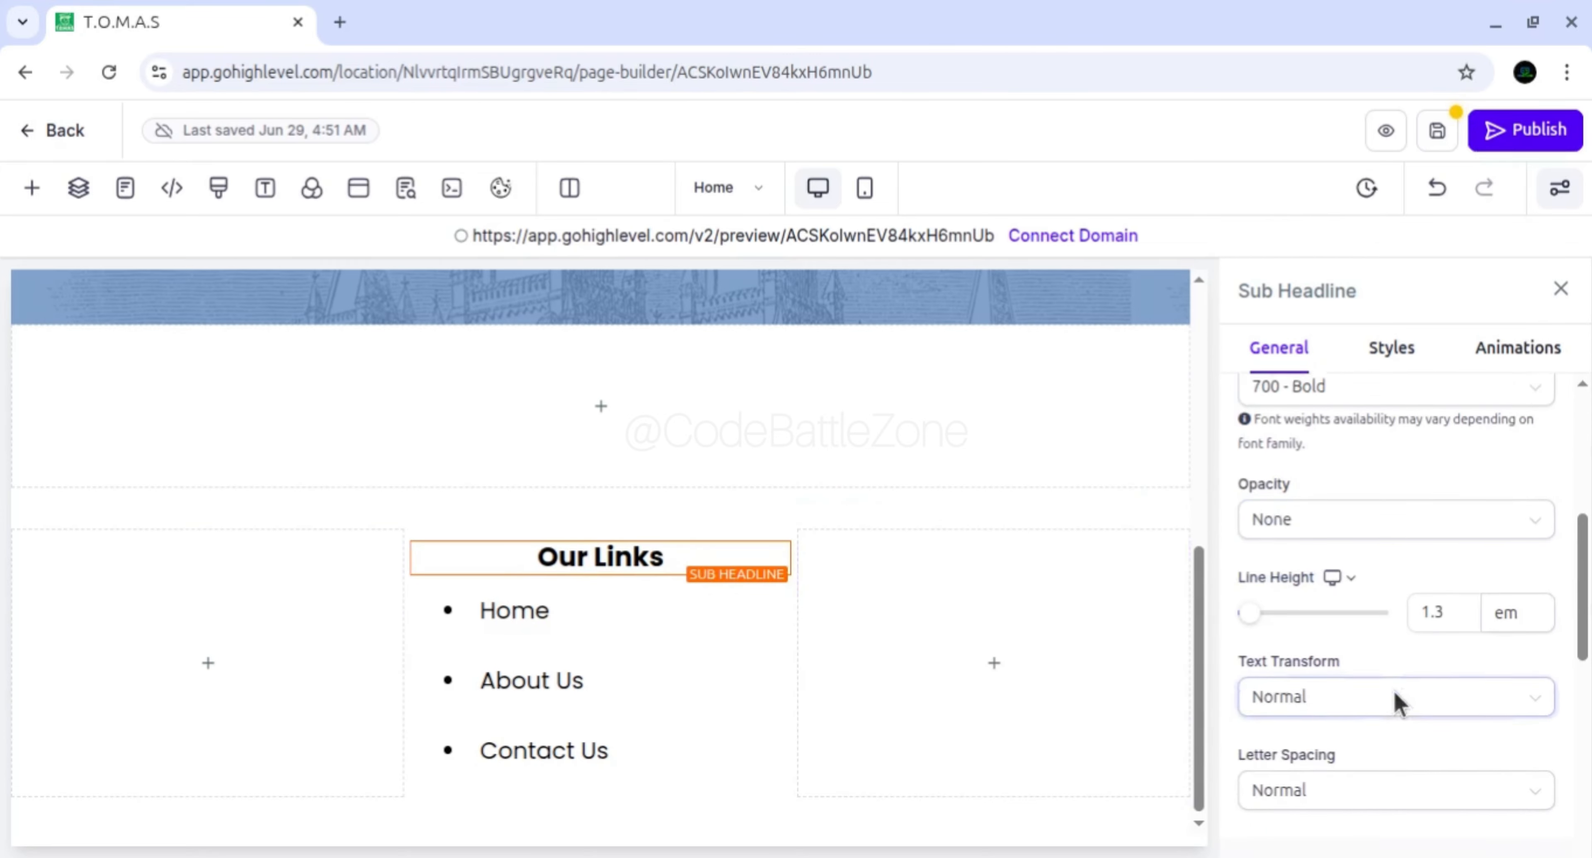
scroll(1398, 701, "up", 9)
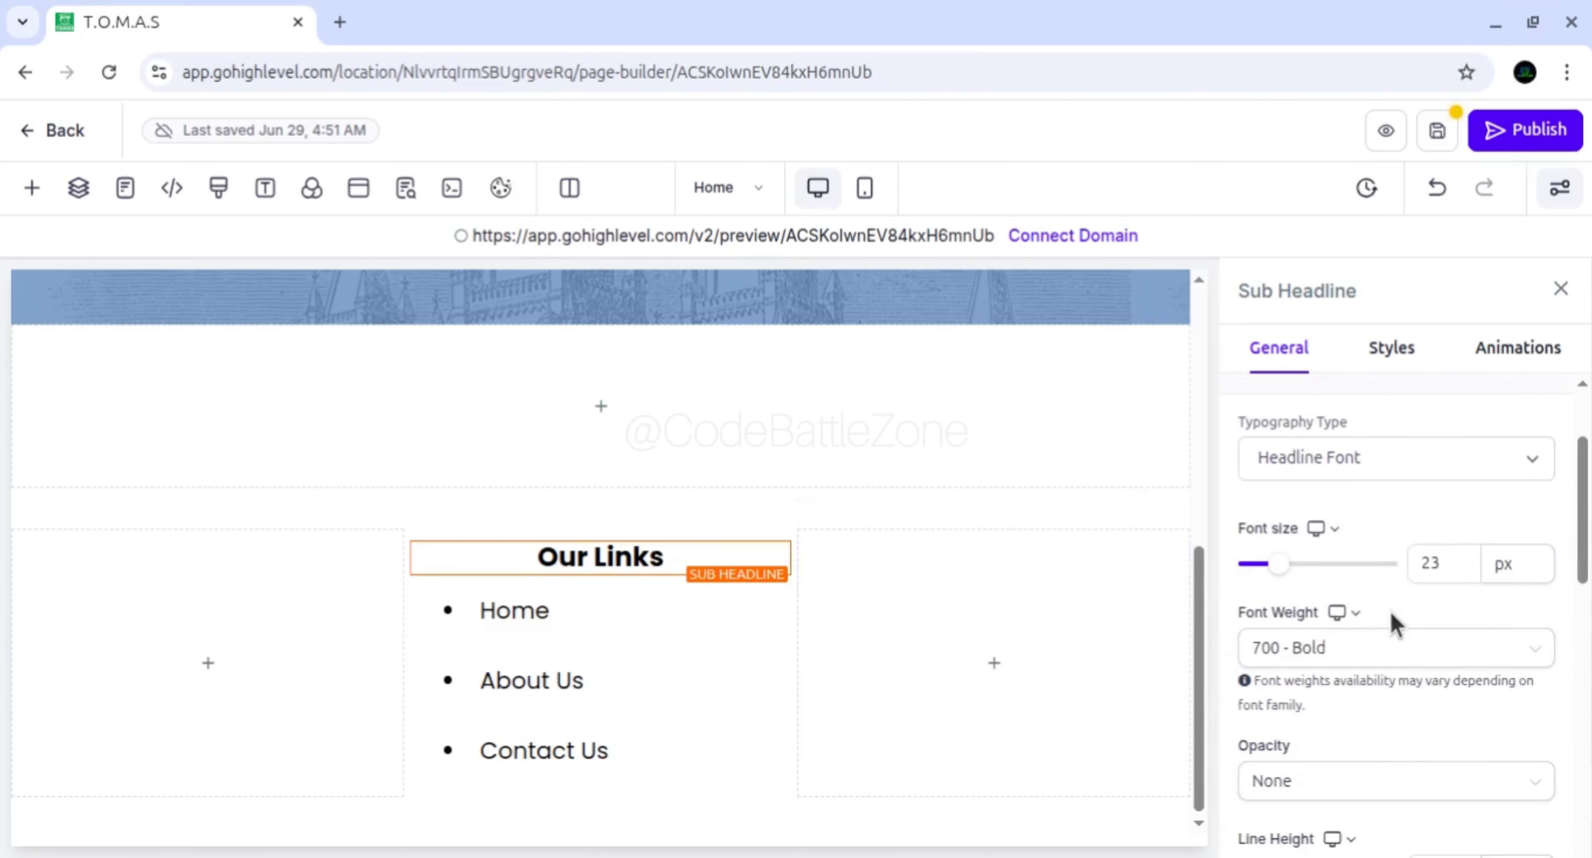
scroll(1397, 622, "up", 2)
scroll(1412, 556, "down", 5)
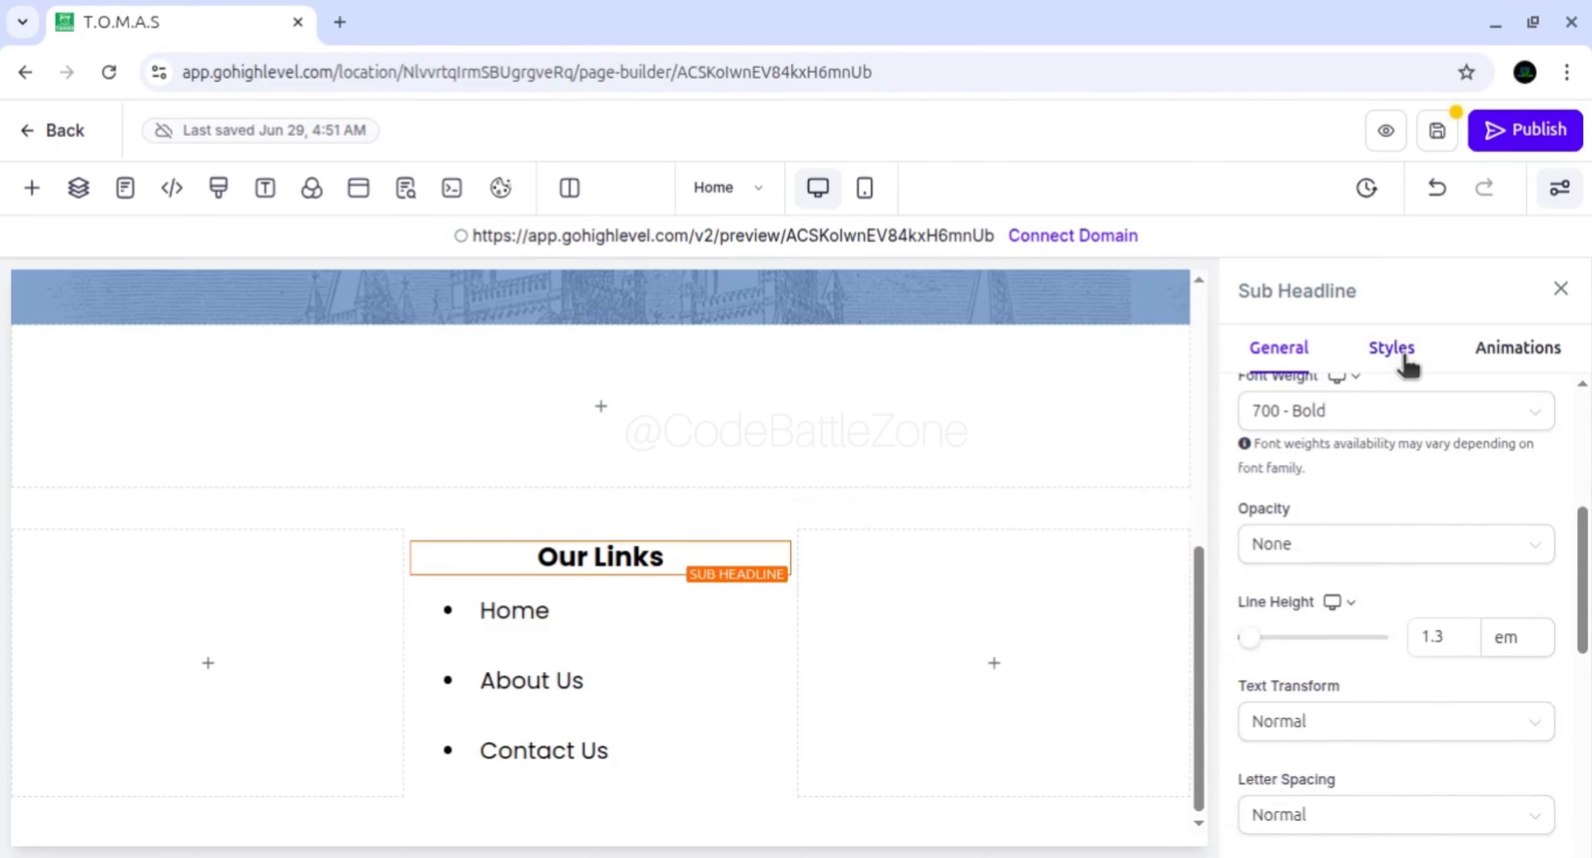
left_click(1393, 347)
scroll(1390, 593, "down", 1)
scroll(1388, 592, "down", 3)
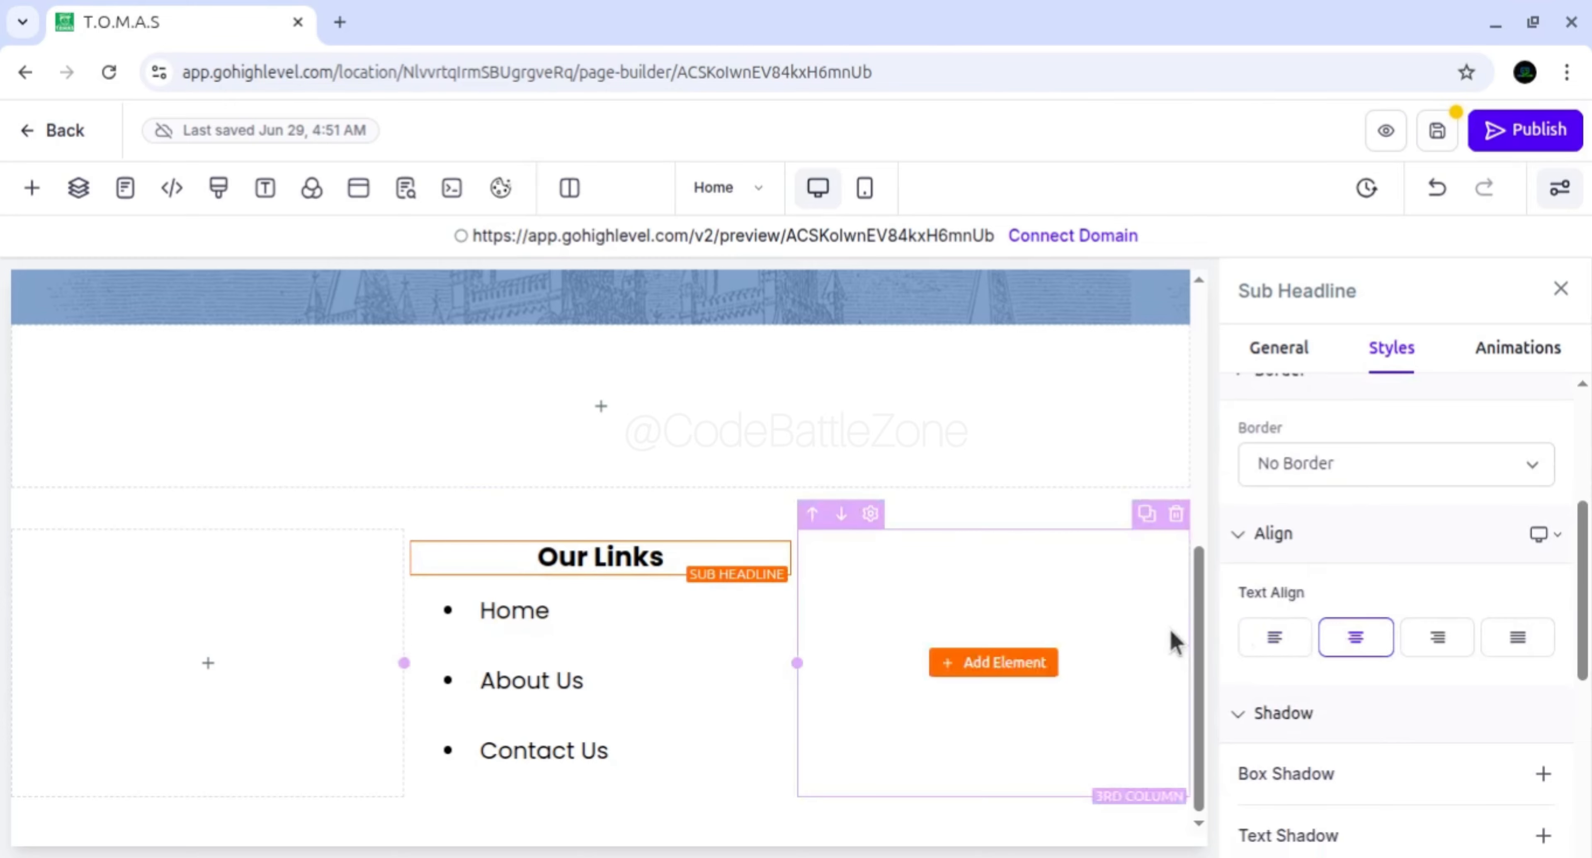
left_click(1281, 643)
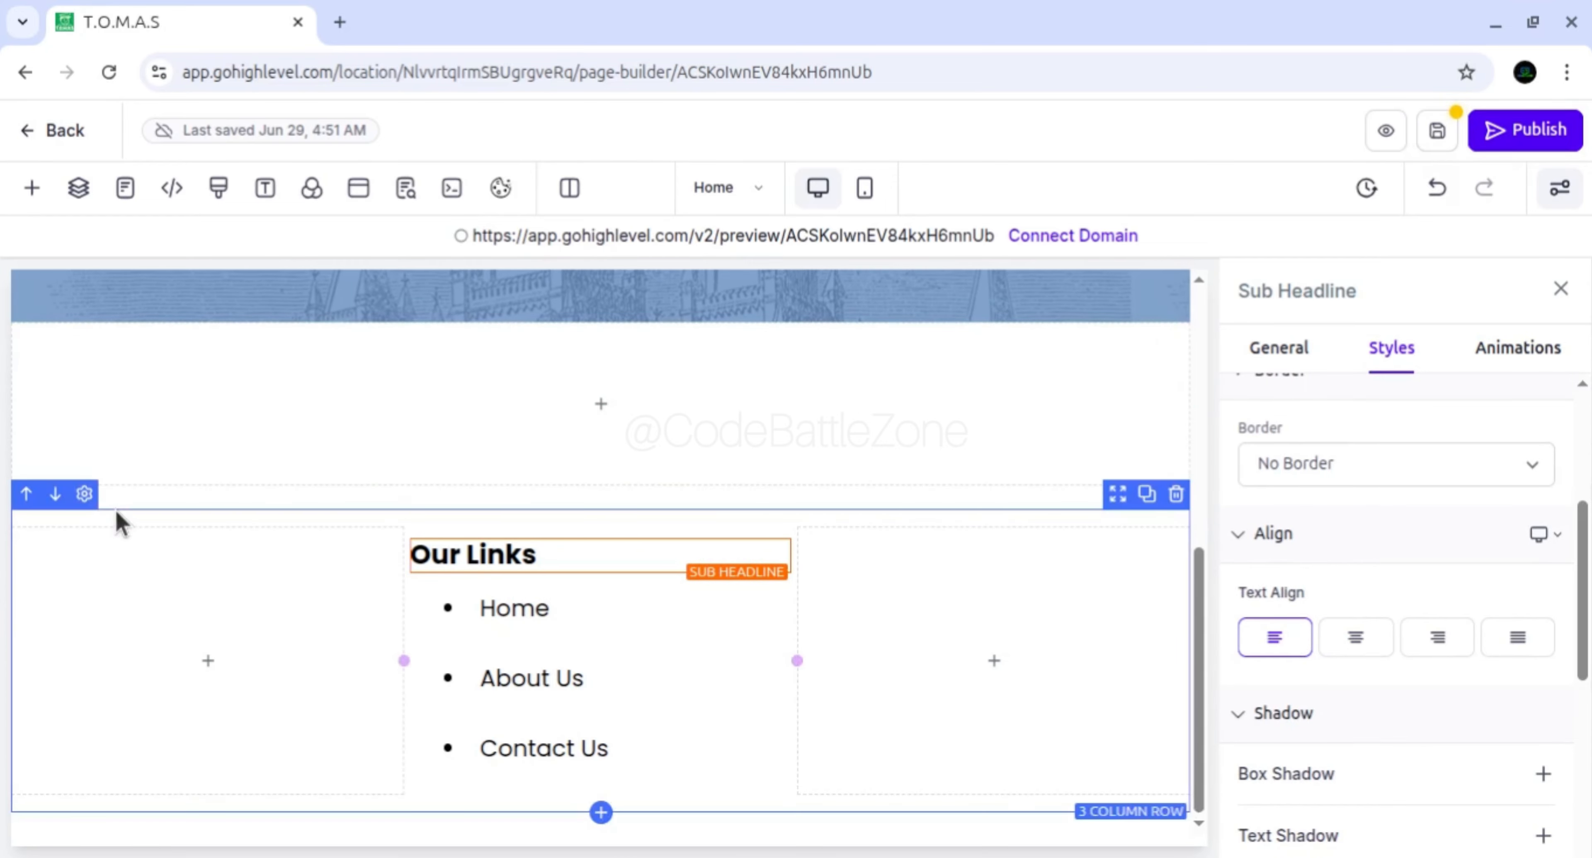
Add a custom color #f5f5f5 under the suggested name and apply it as the footer section's background color
left_click(132, 494)
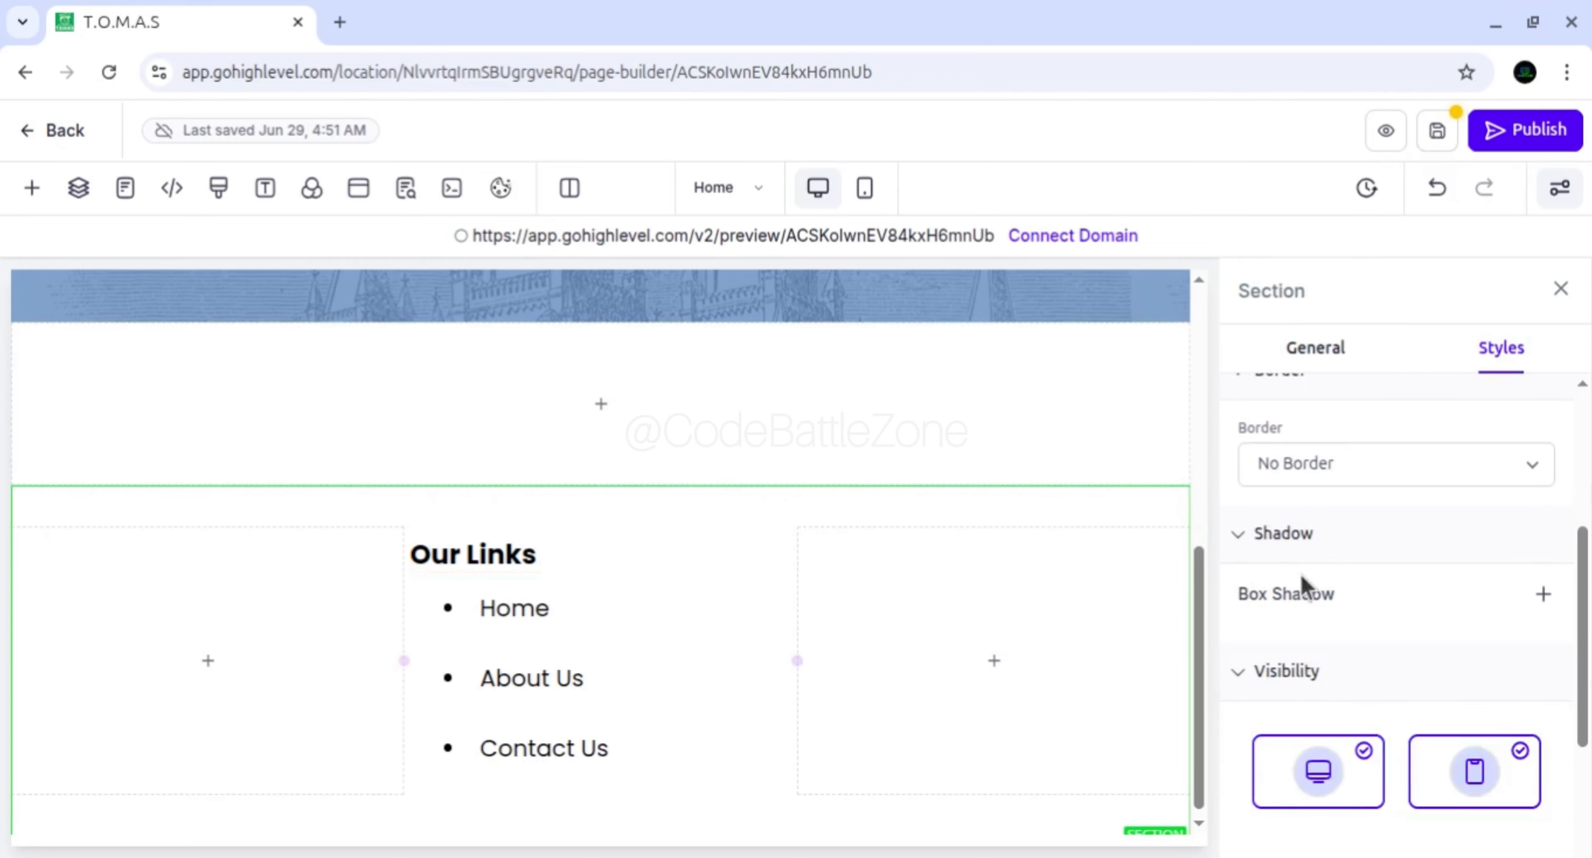
scroll(1329, 624, "down", 3)
scroll(1349, 660, "up", 5)
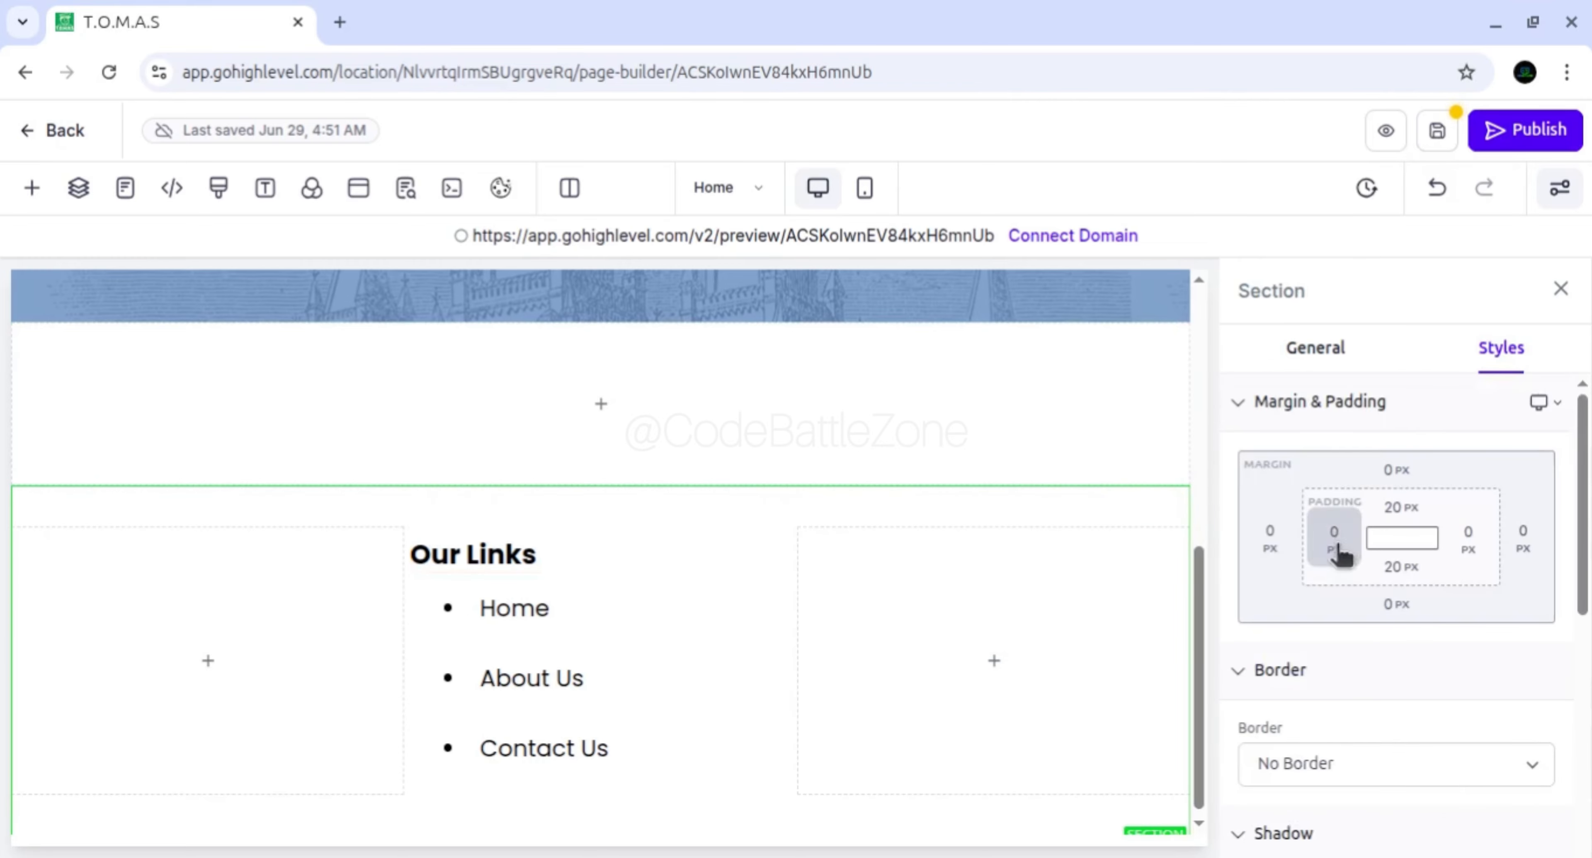
left_click(1317, 351)
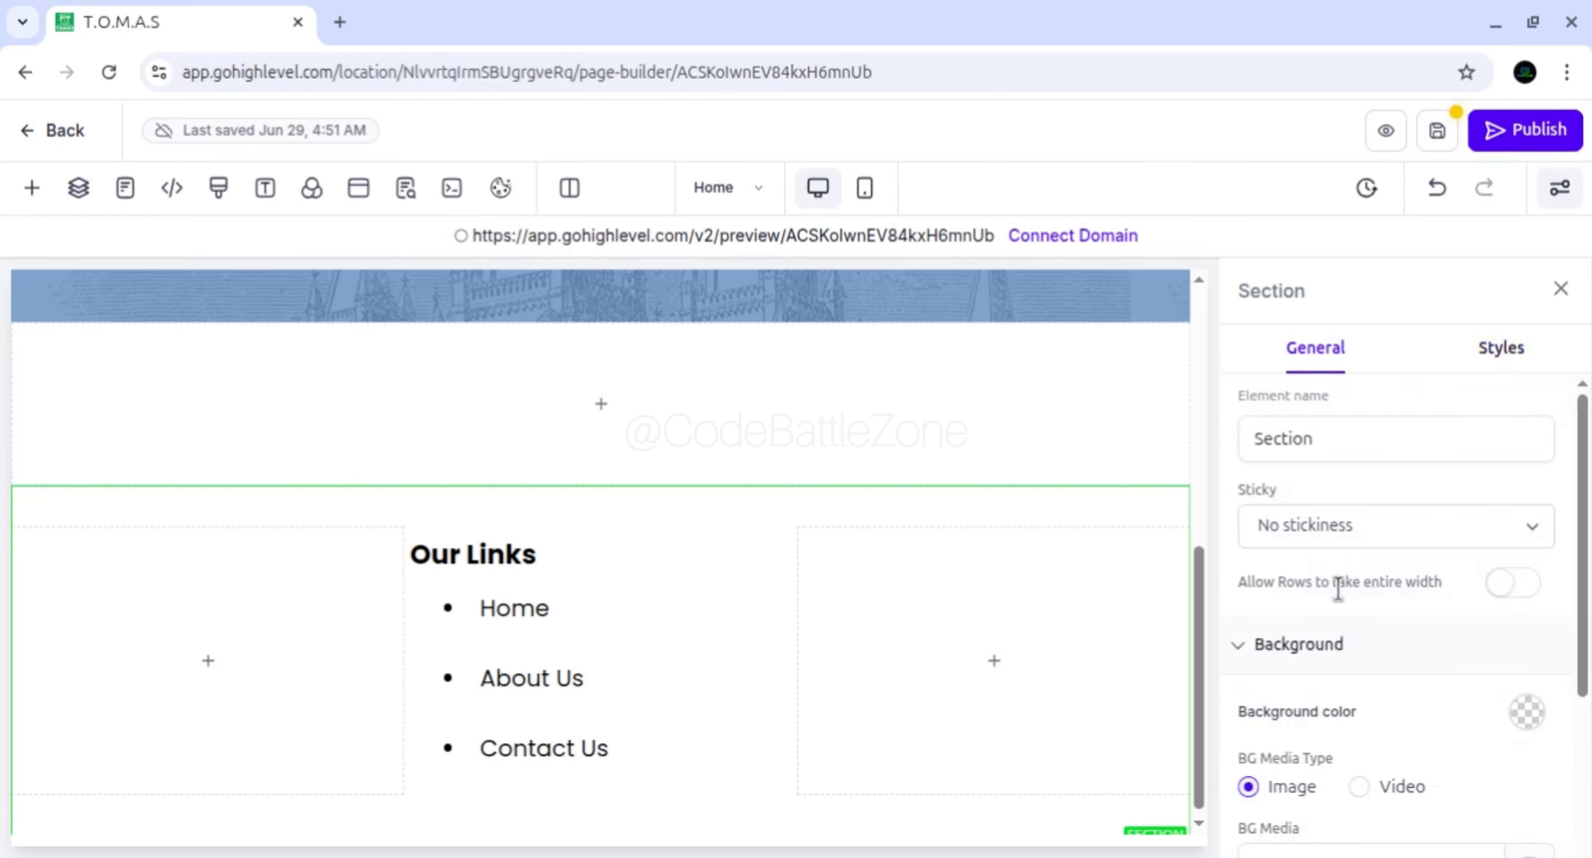
scroll(1384, 667, "down", 2)
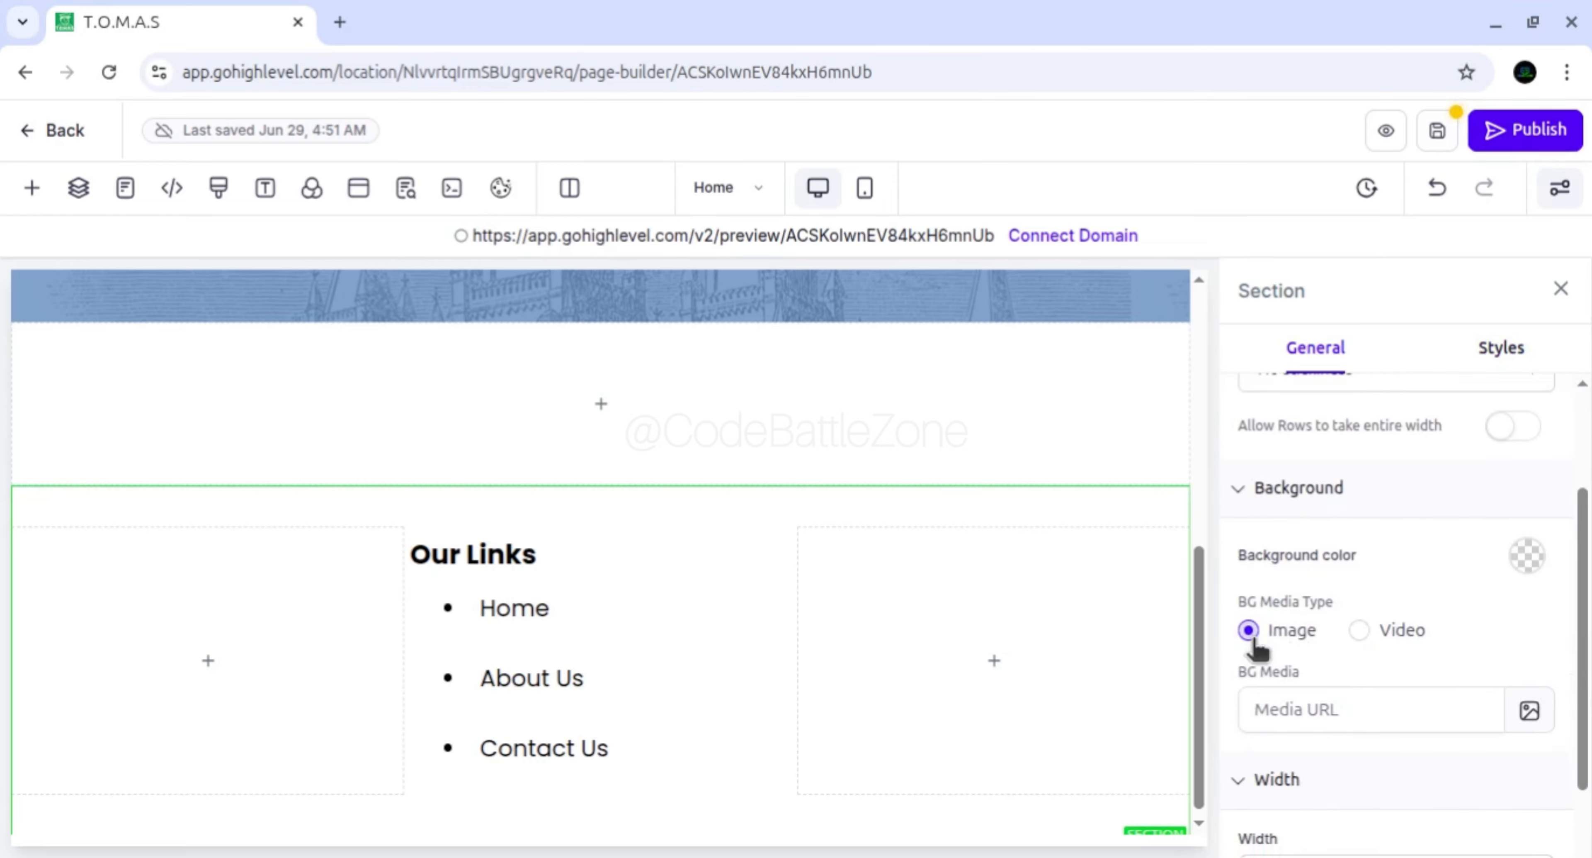
scroll(1255, 646, "down", 1)
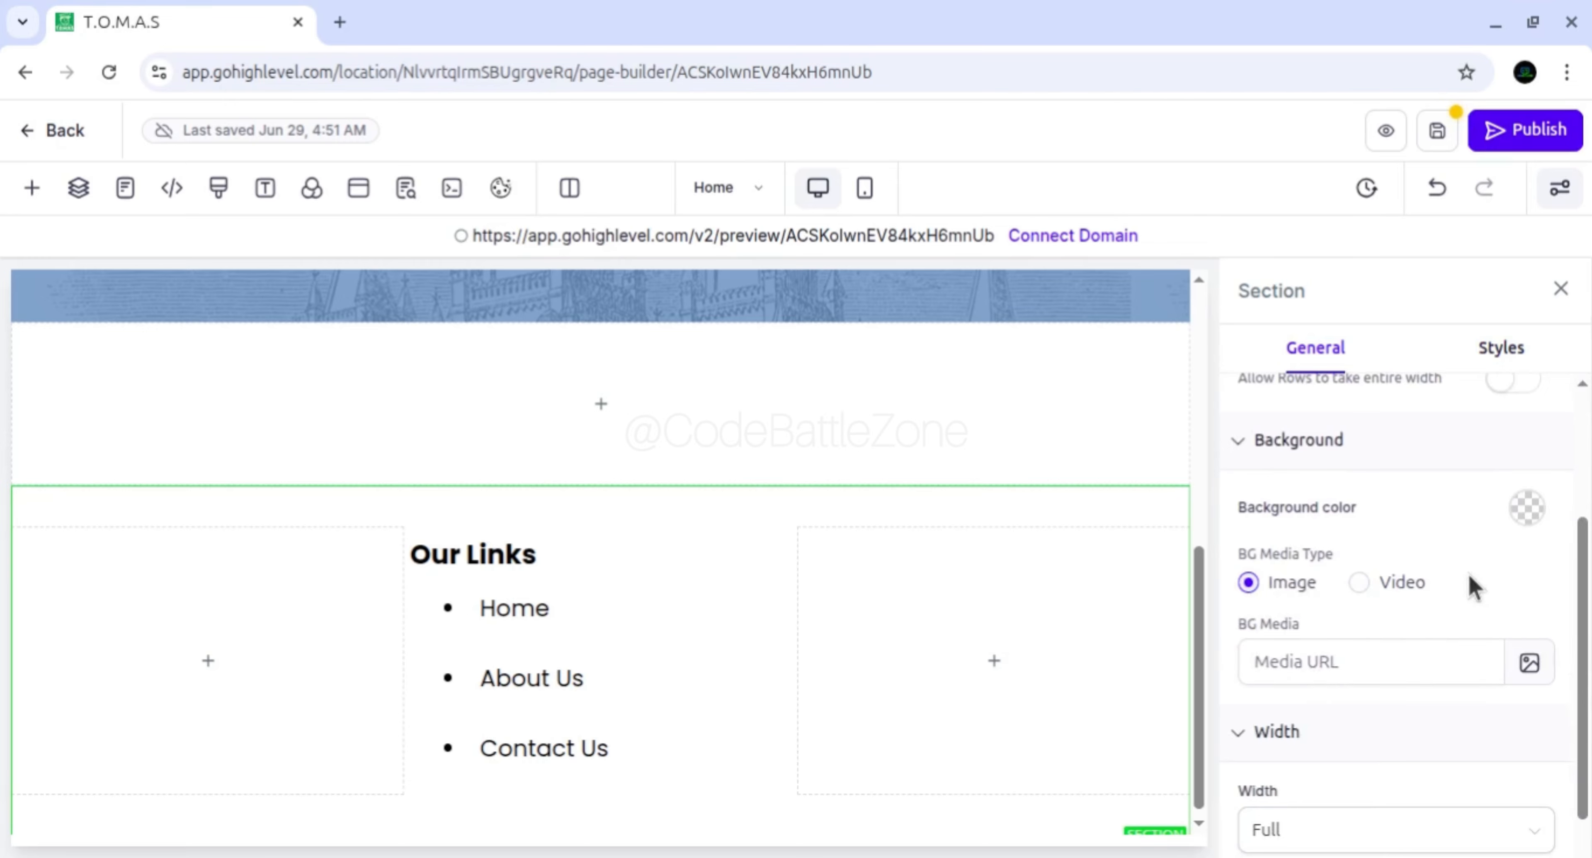
left_click(1524, 516)
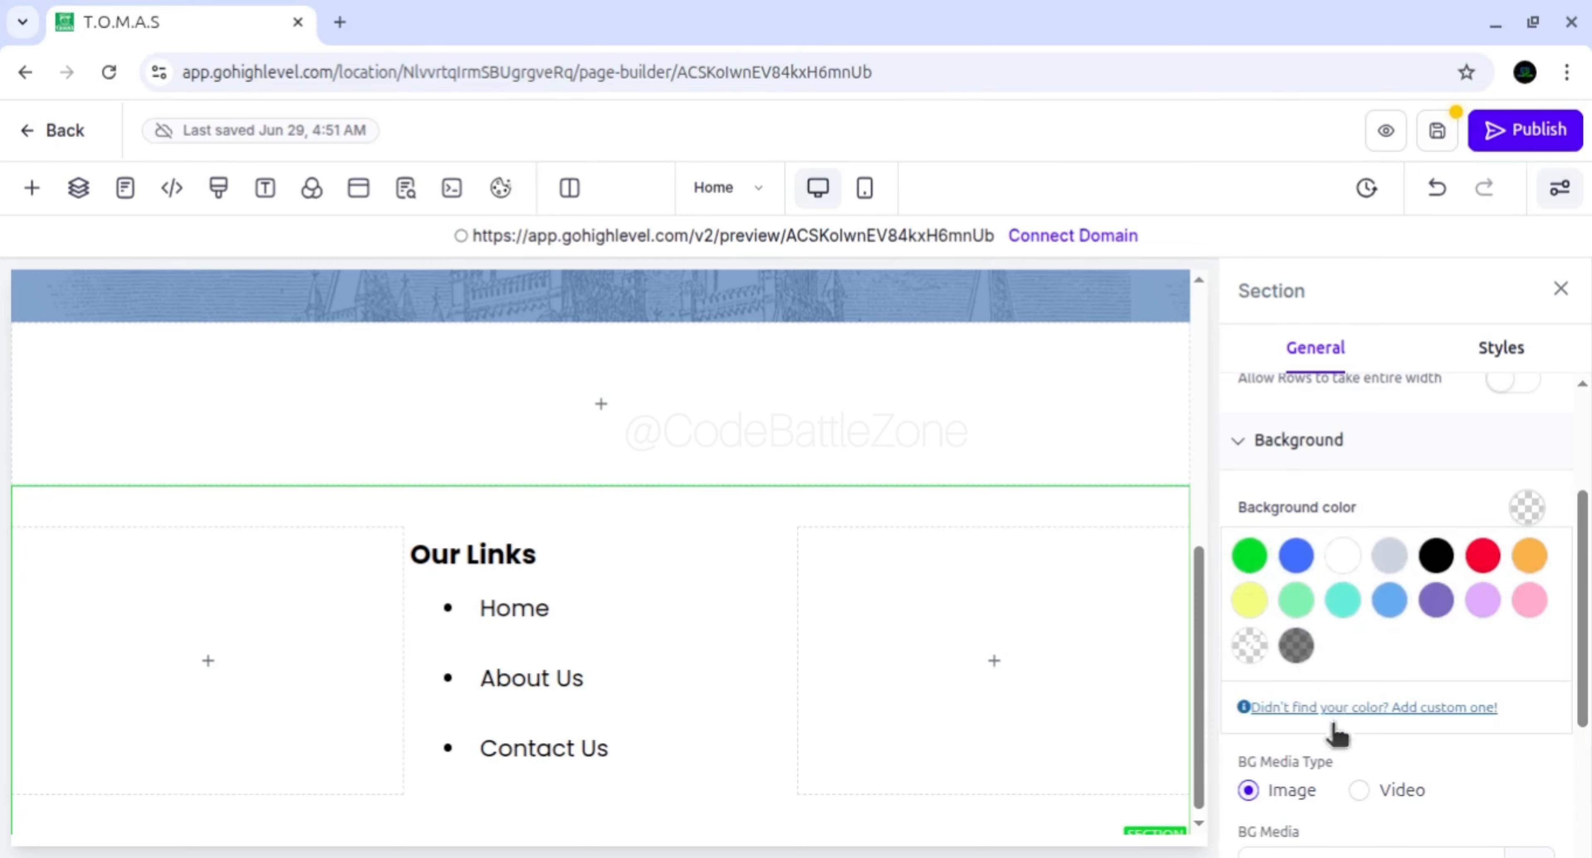
scroll(1295, 695, "down", 3)
scroll(1308, 700, "up", 3)
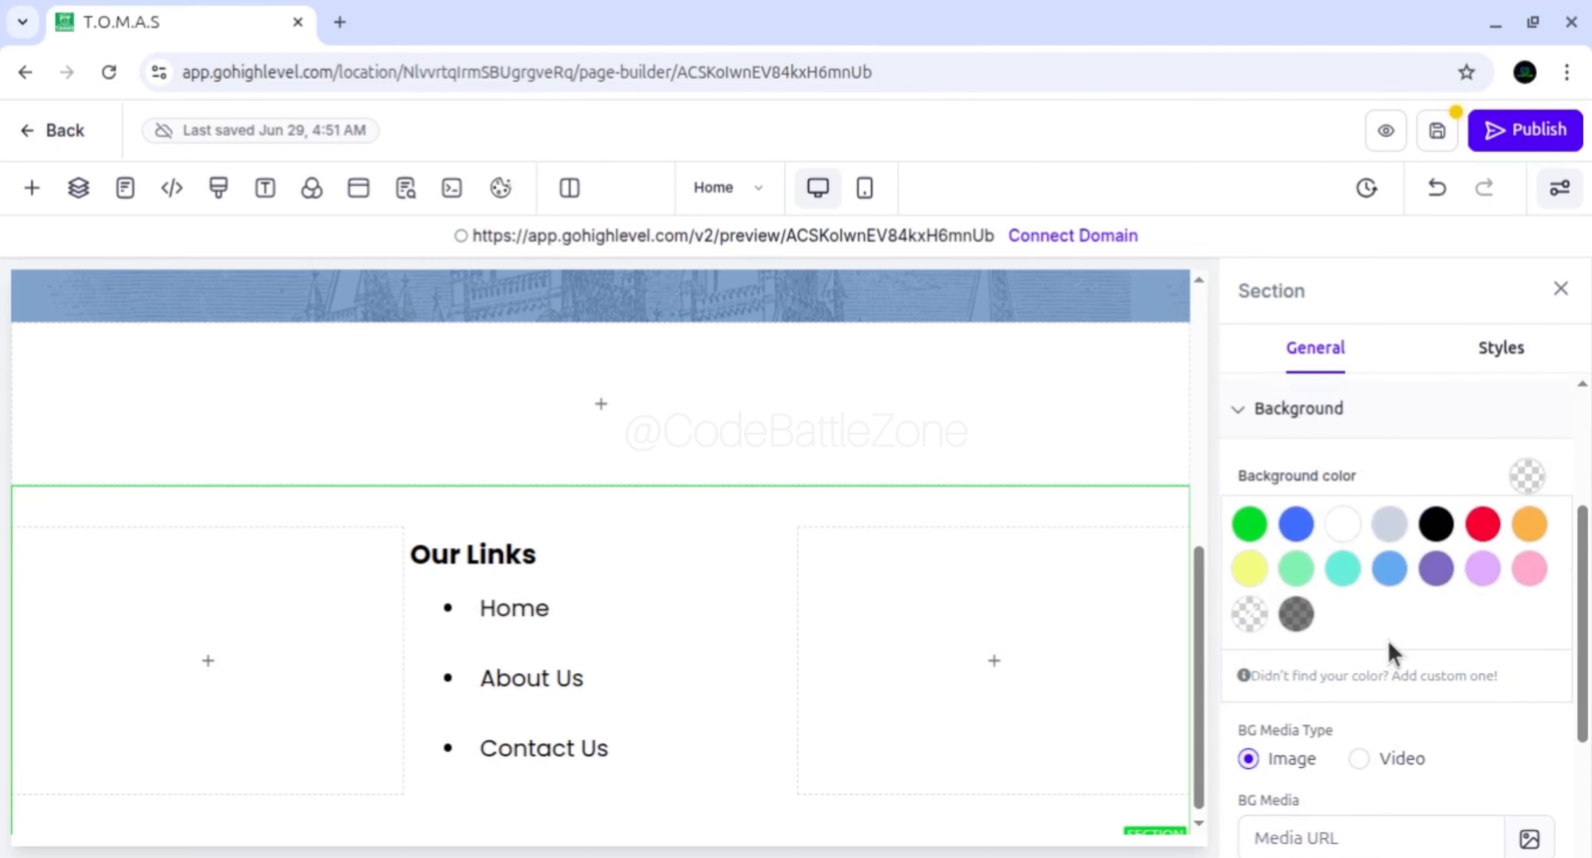
left_click(1412, 674)
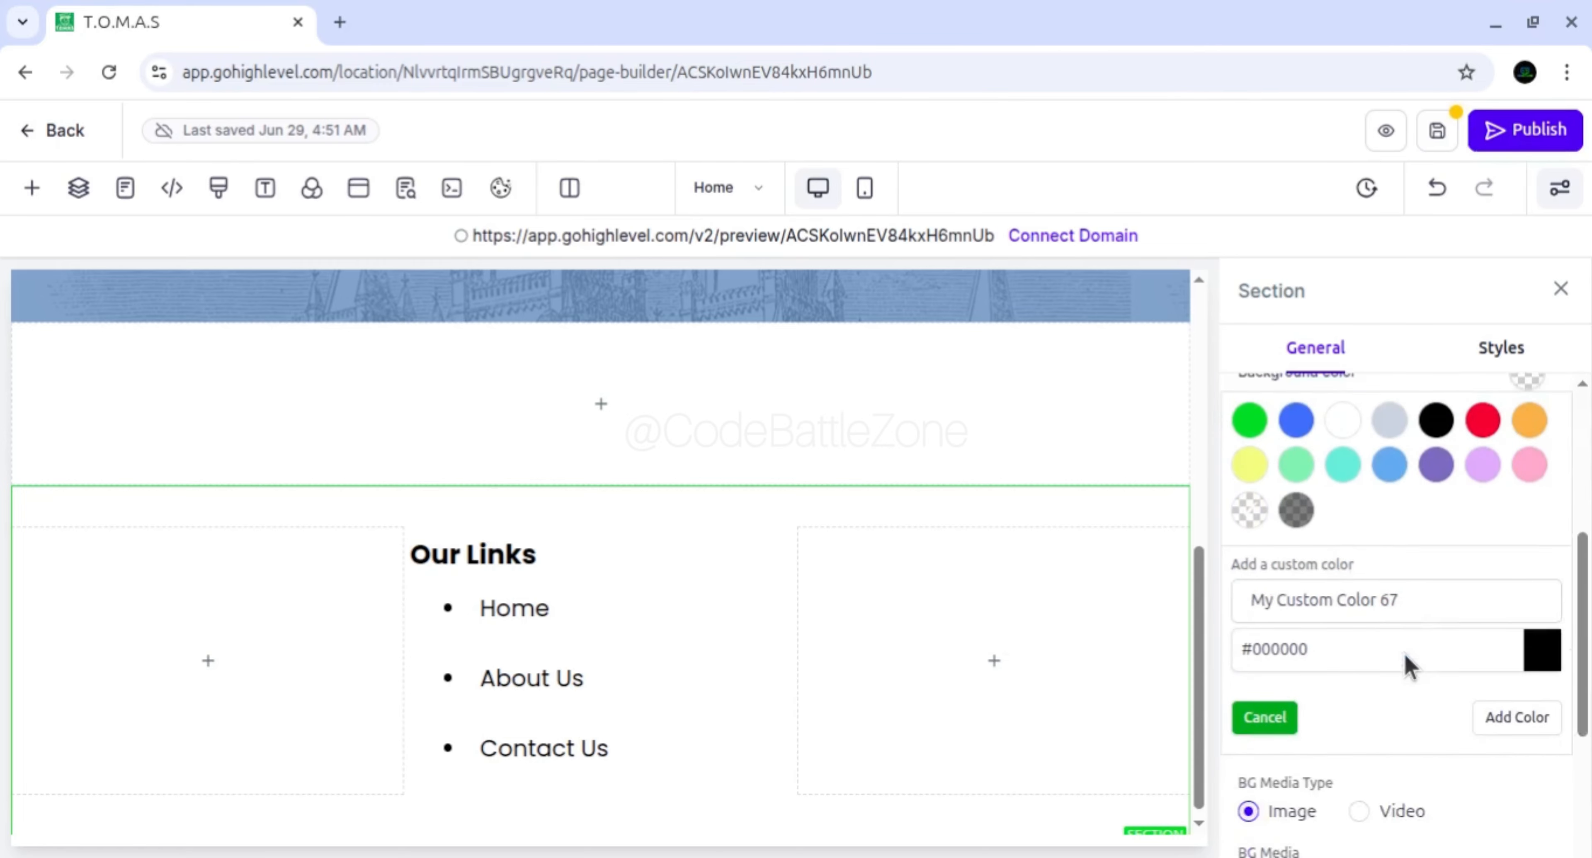
triple_click(1319, 574)
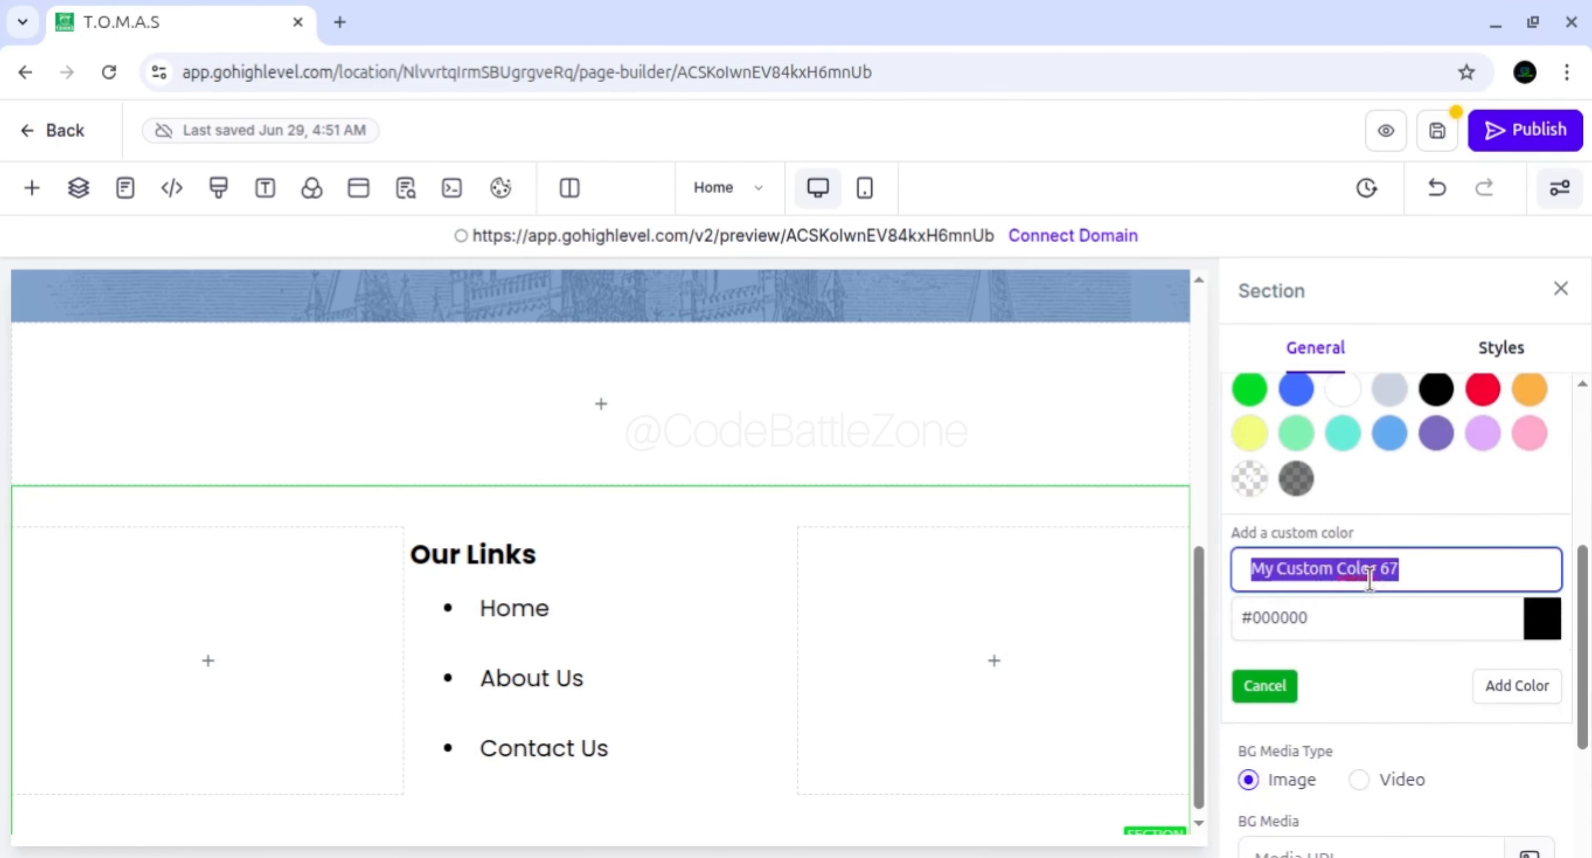
left_click(1409, 574)
double_click(1363, 575)
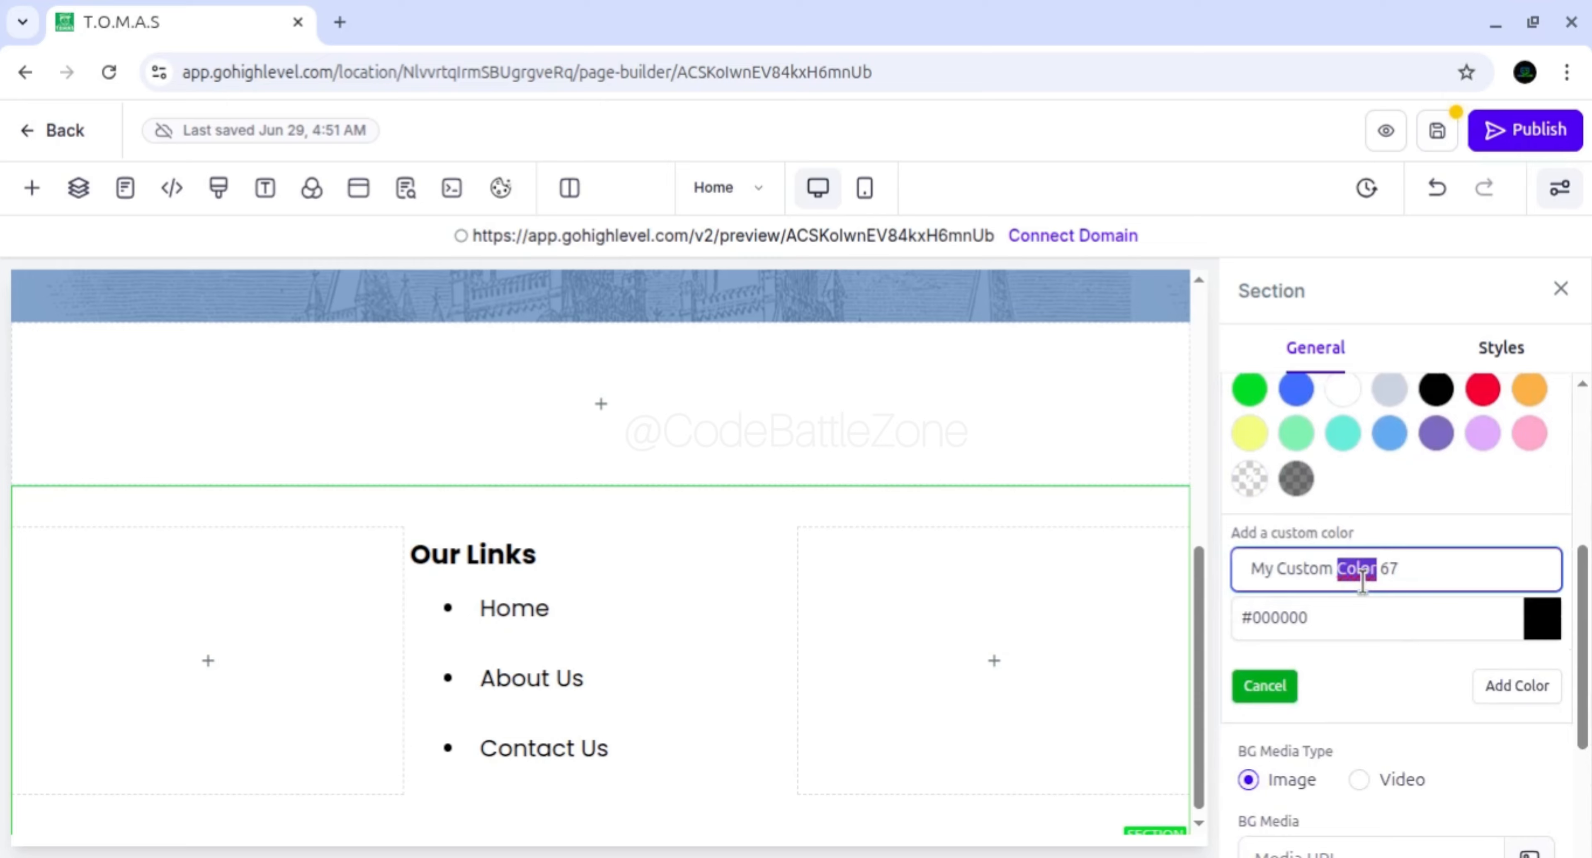
left_click(1404, 581)
double_click(1272, 618)
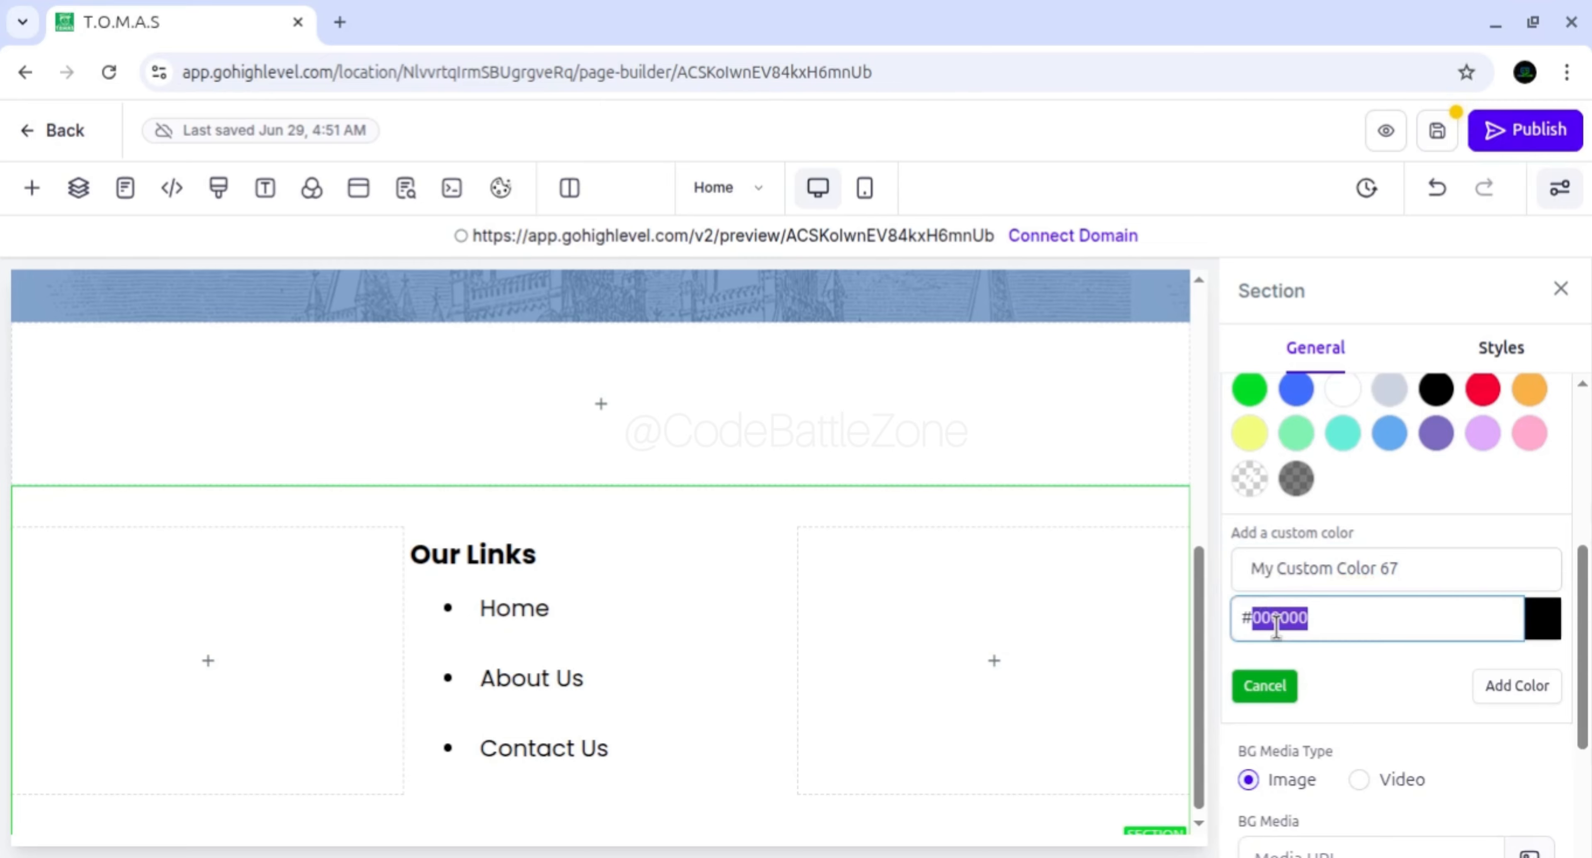
type("f5f5f5")
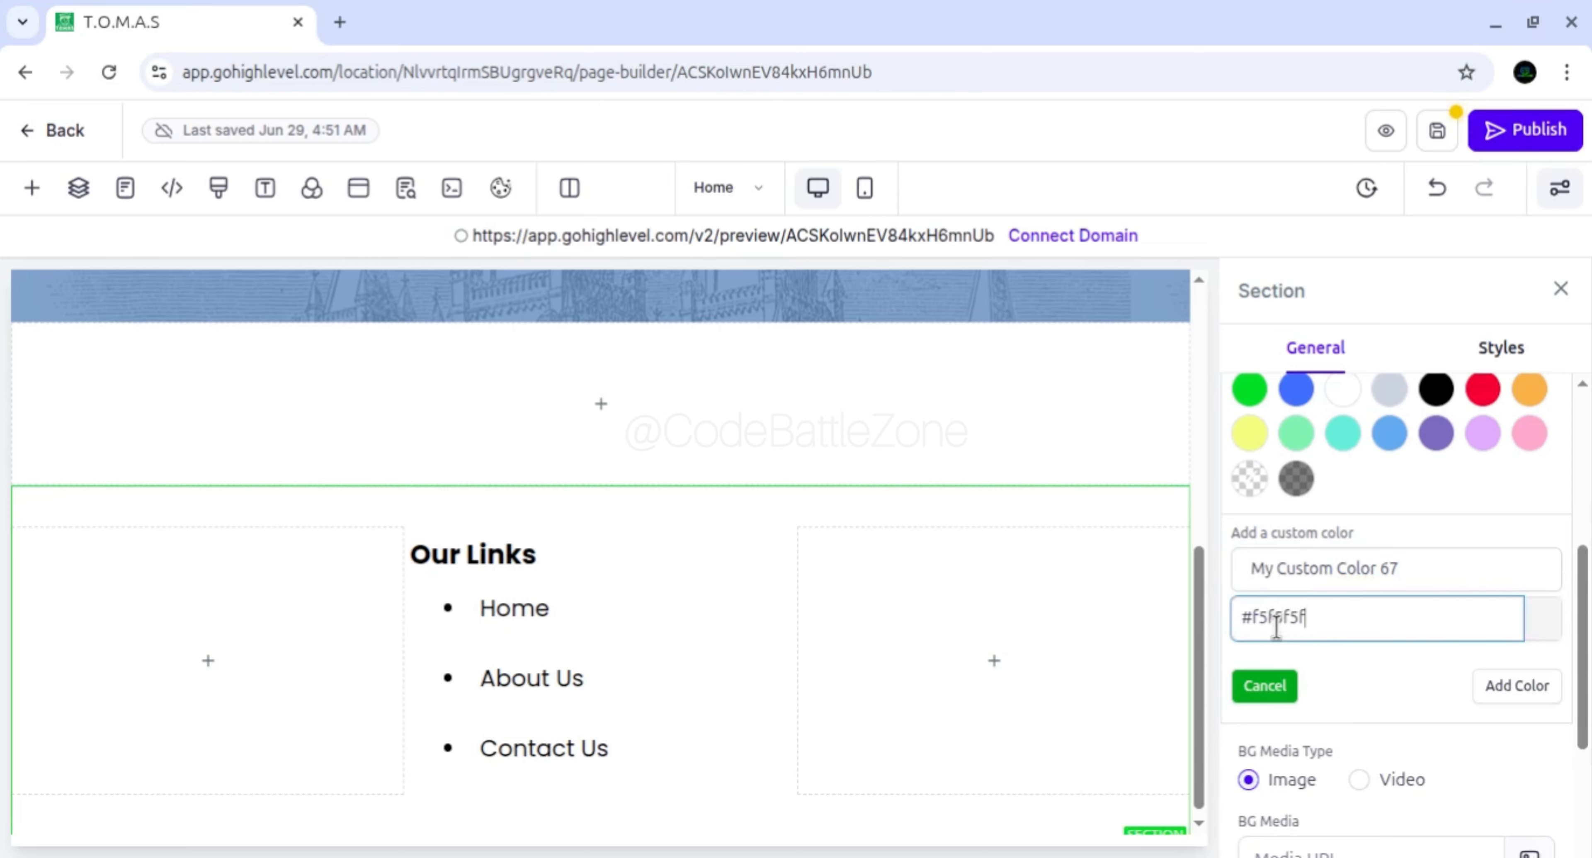
left_click_drag(1291, 615, 1315, 614)
left_click(1350, 662)
left_click(1518, 685)
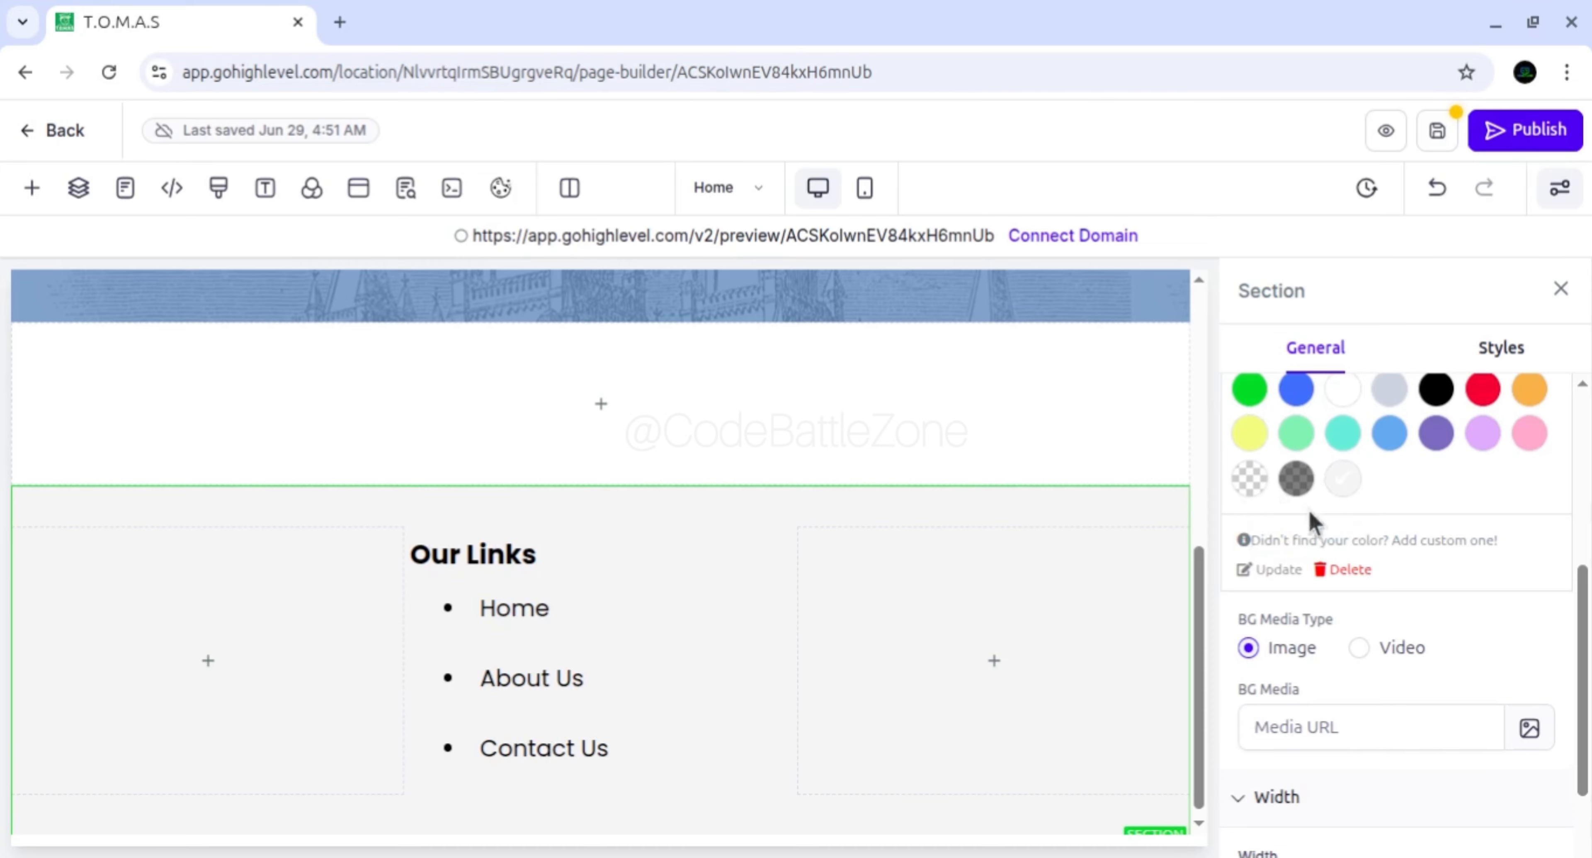
Try to update the footer background's custom color #f5f5f5 and cancel the color edit
left_click(1344, 494)
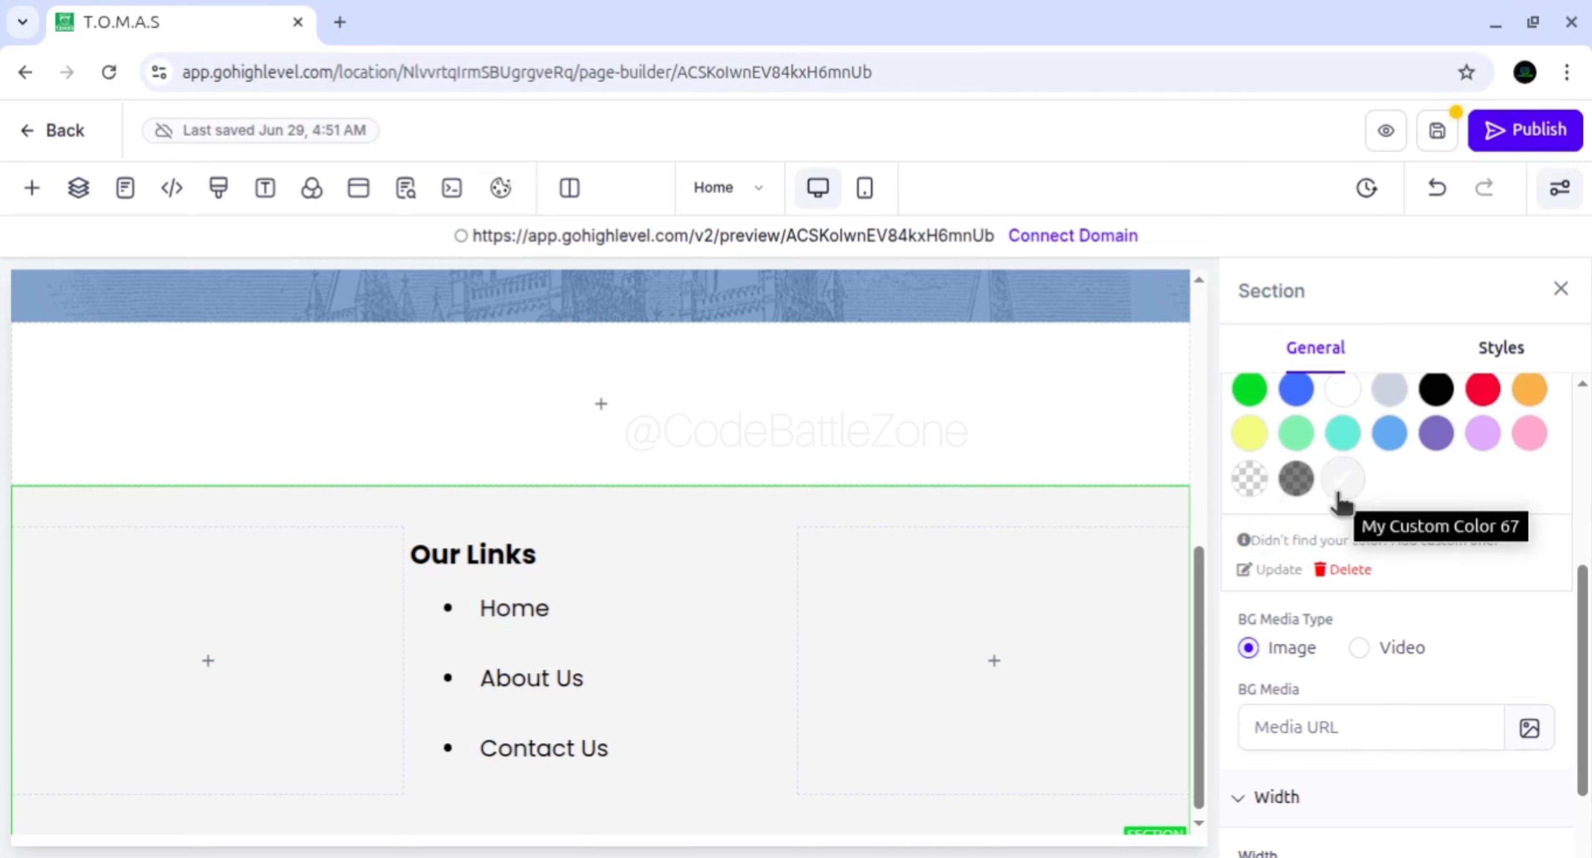
left_click(1244, 569)
left_click(1505, 687)
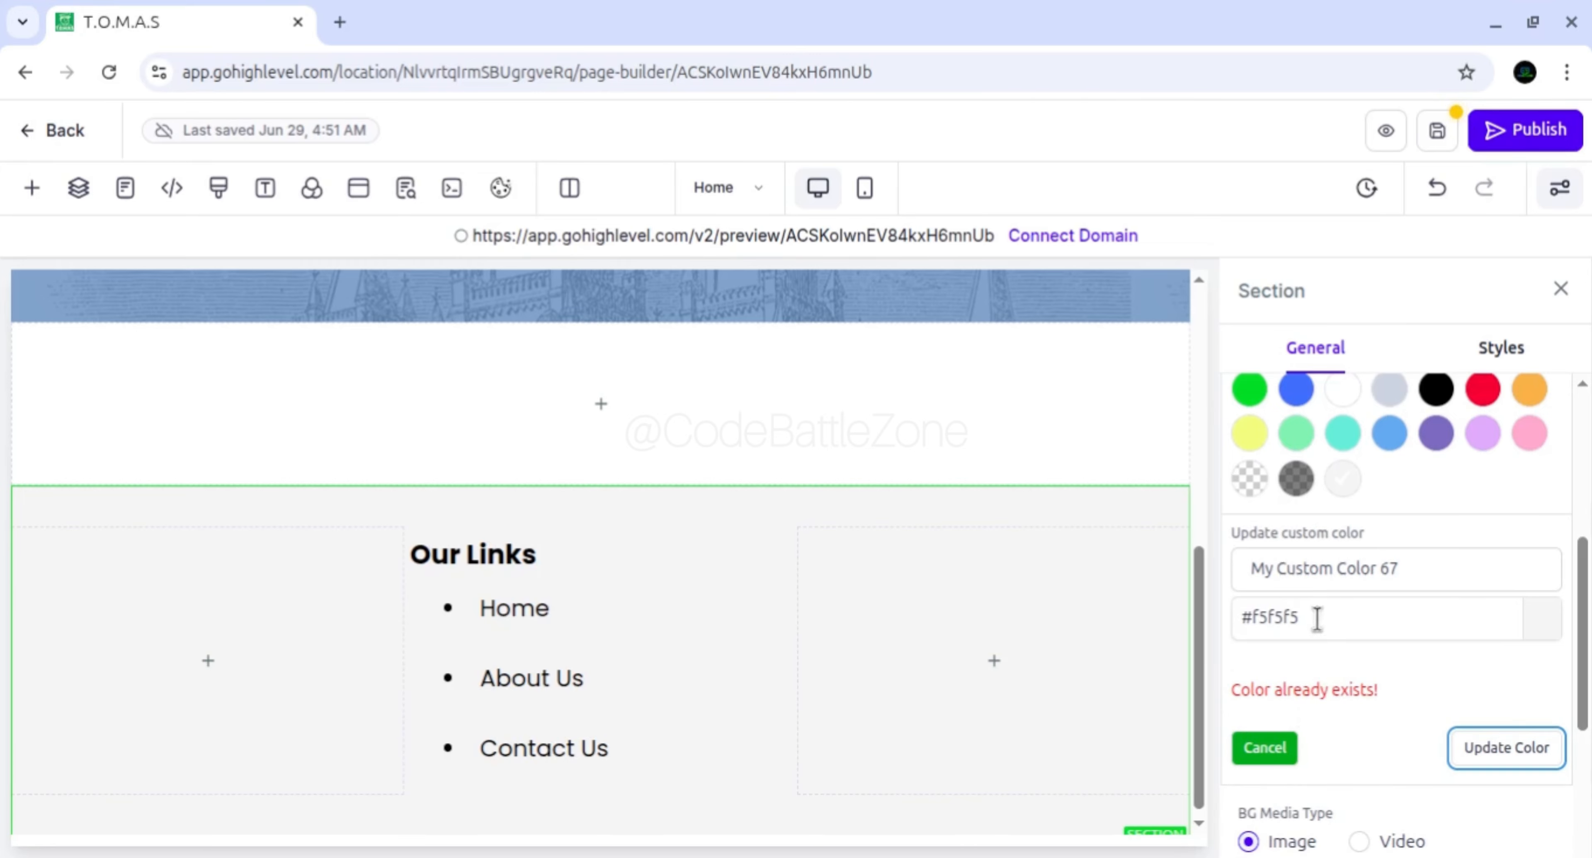
left_click(1248, 758)
left_click(1267, 749)
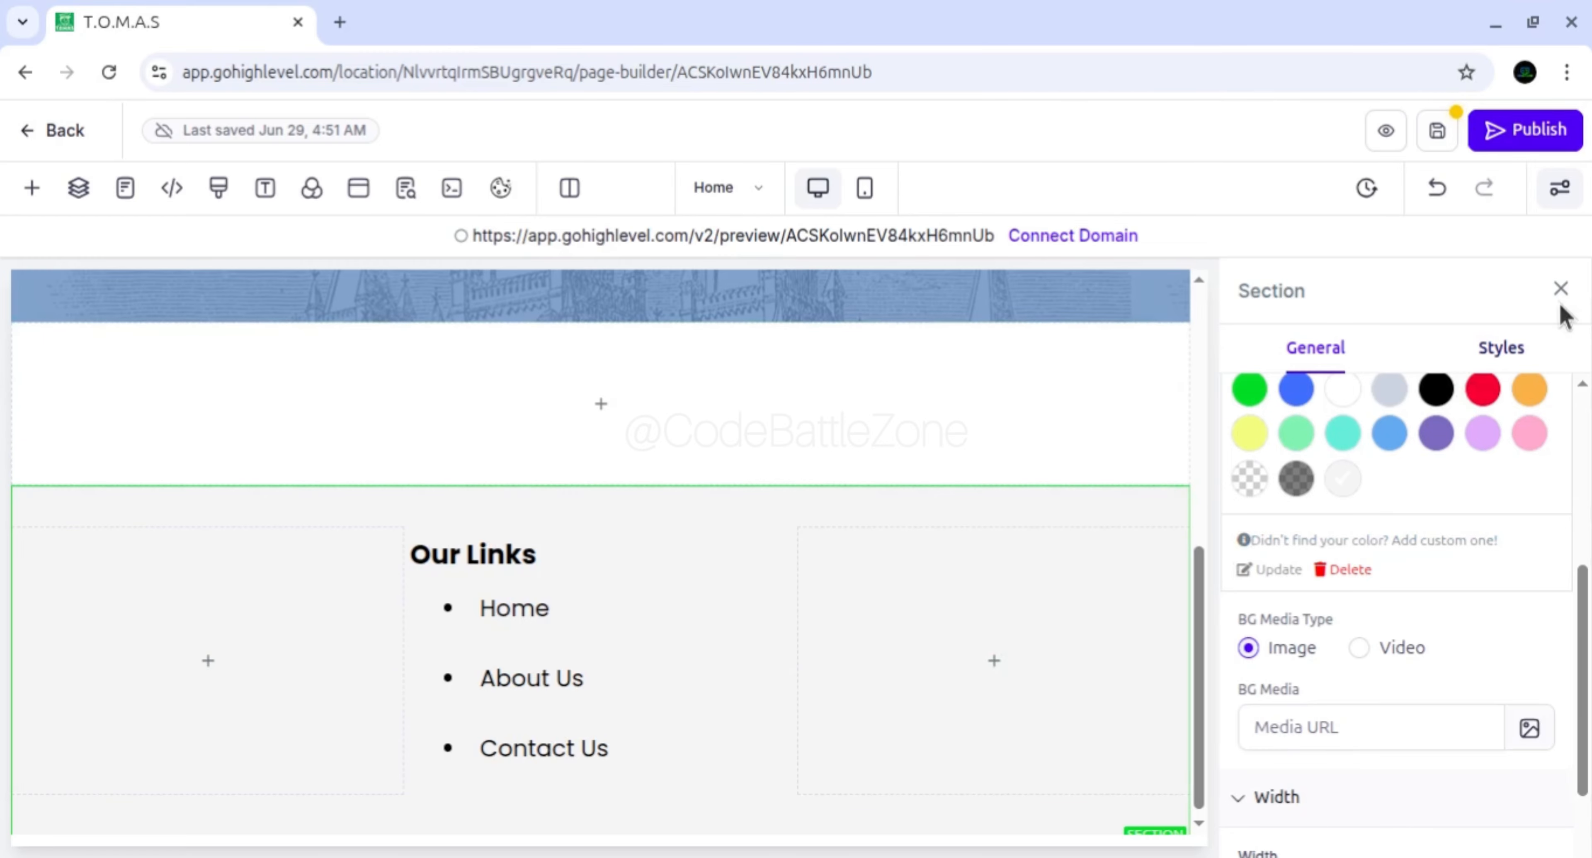
Search the elements for "soci" and add a Social Icons element to the footer's empty third column
scroll(632, 606, "down", 1)
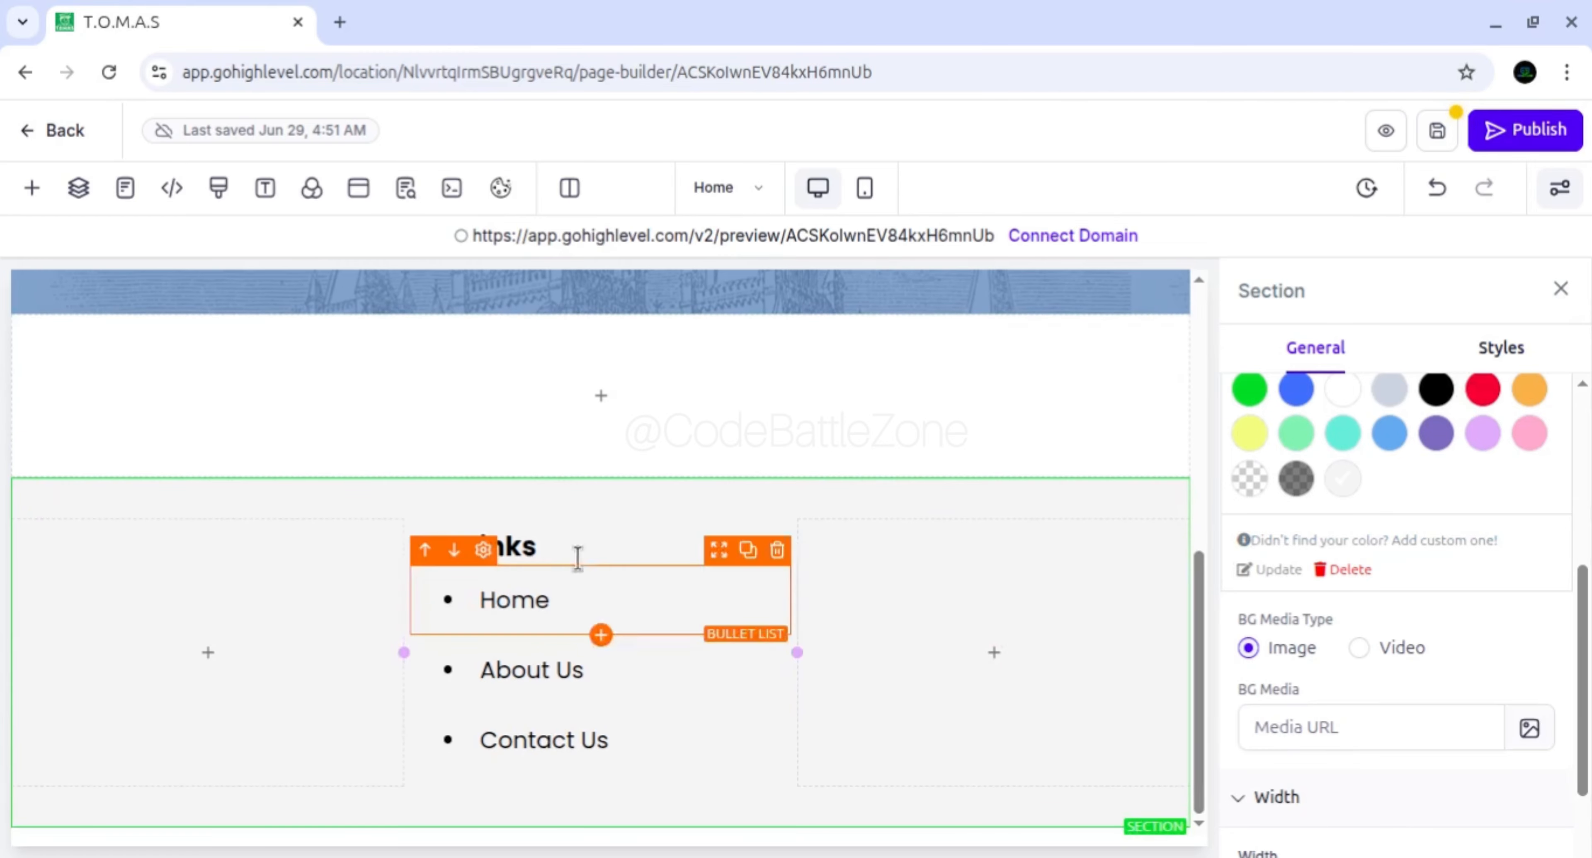
left_click(993, 652)
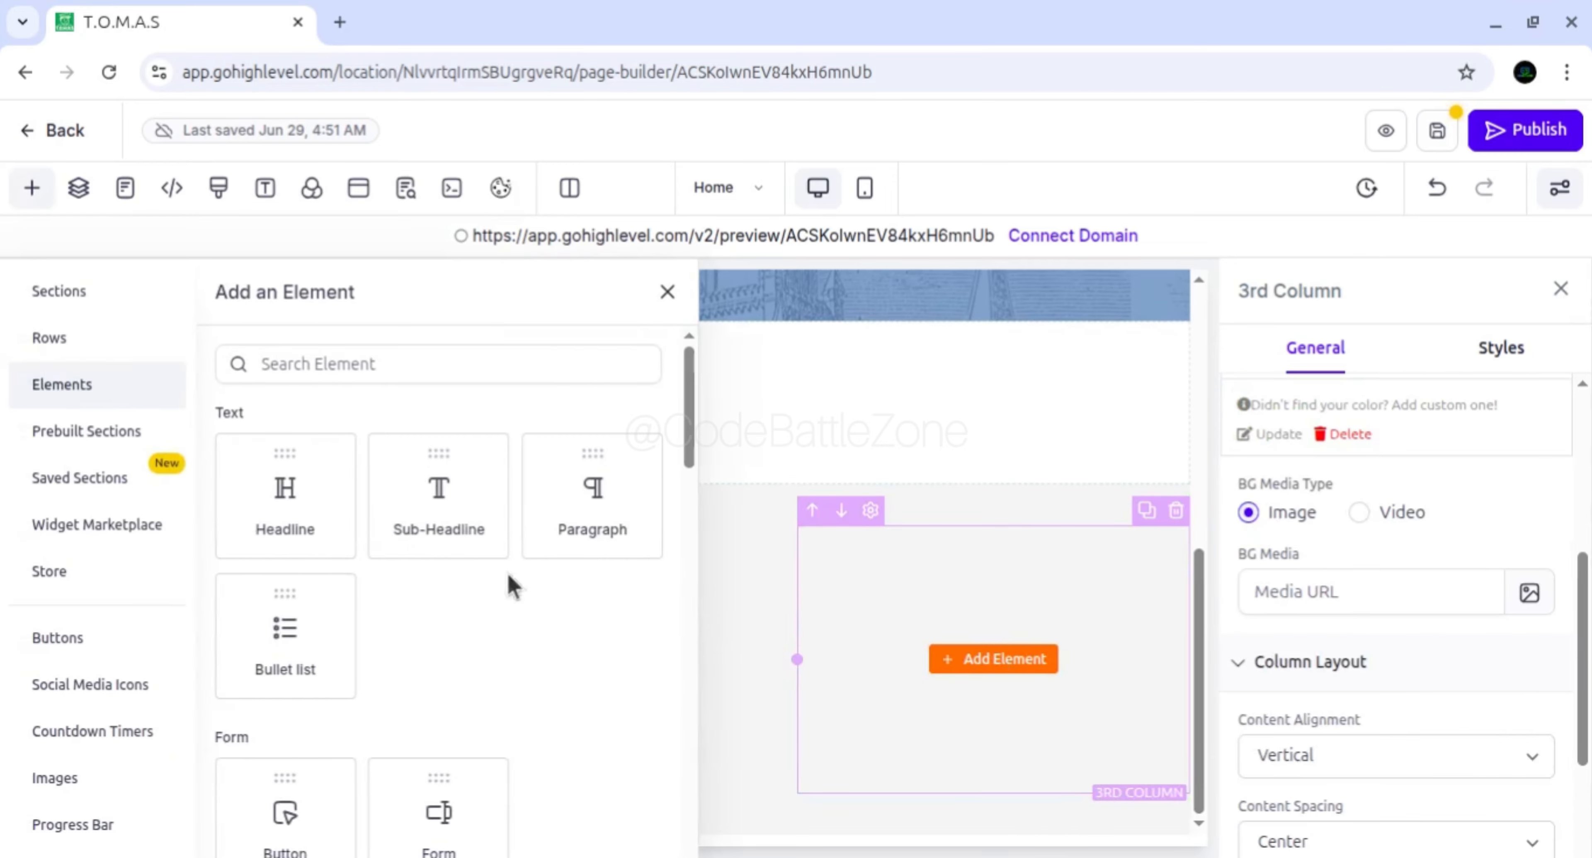
left_click(358, 365)
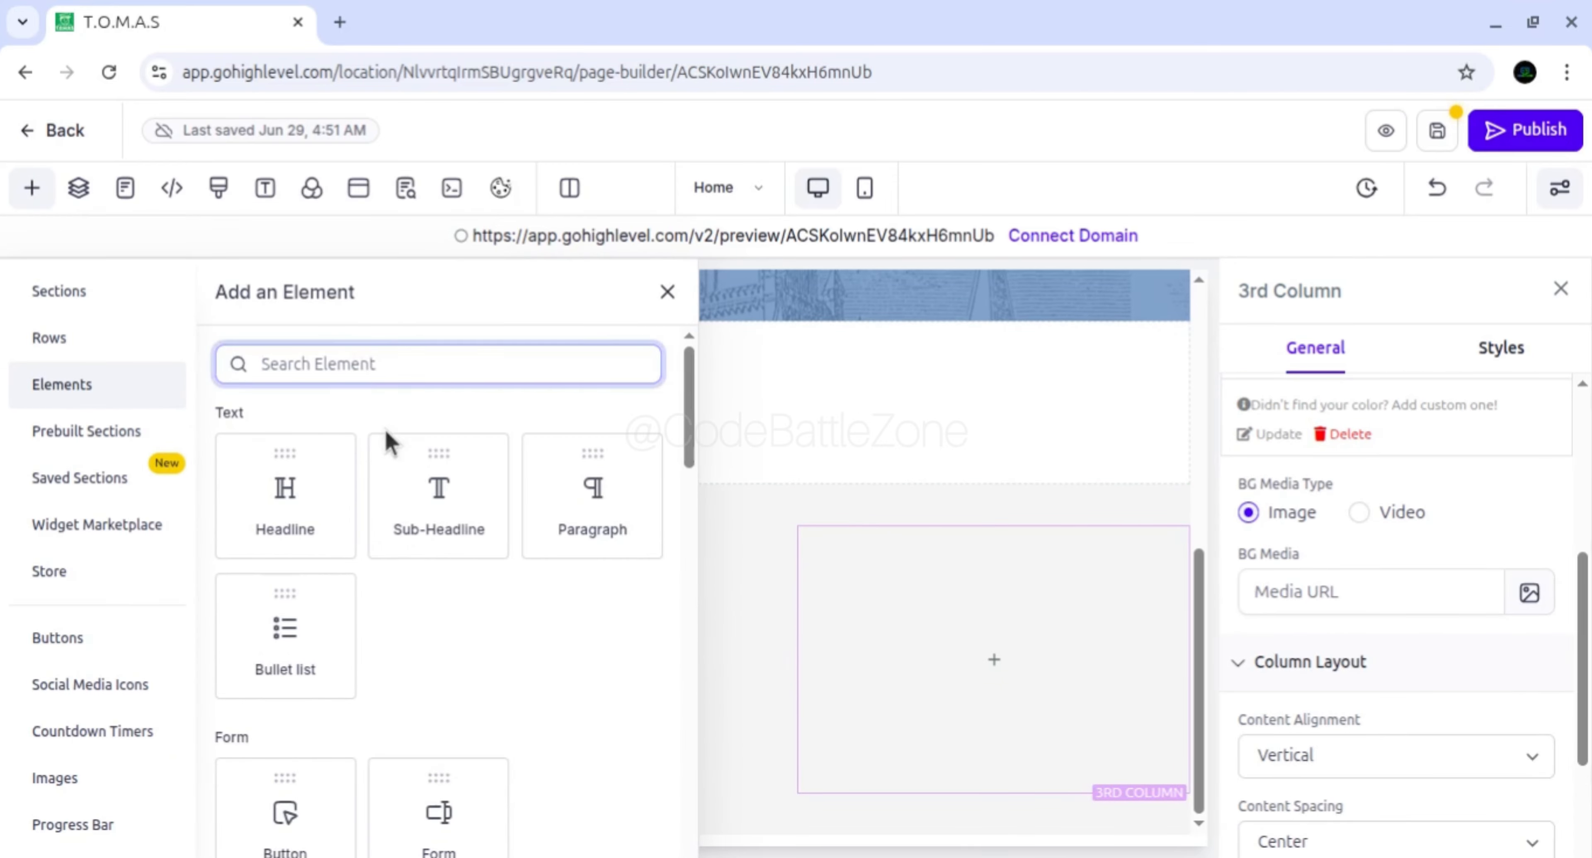
type("soci")
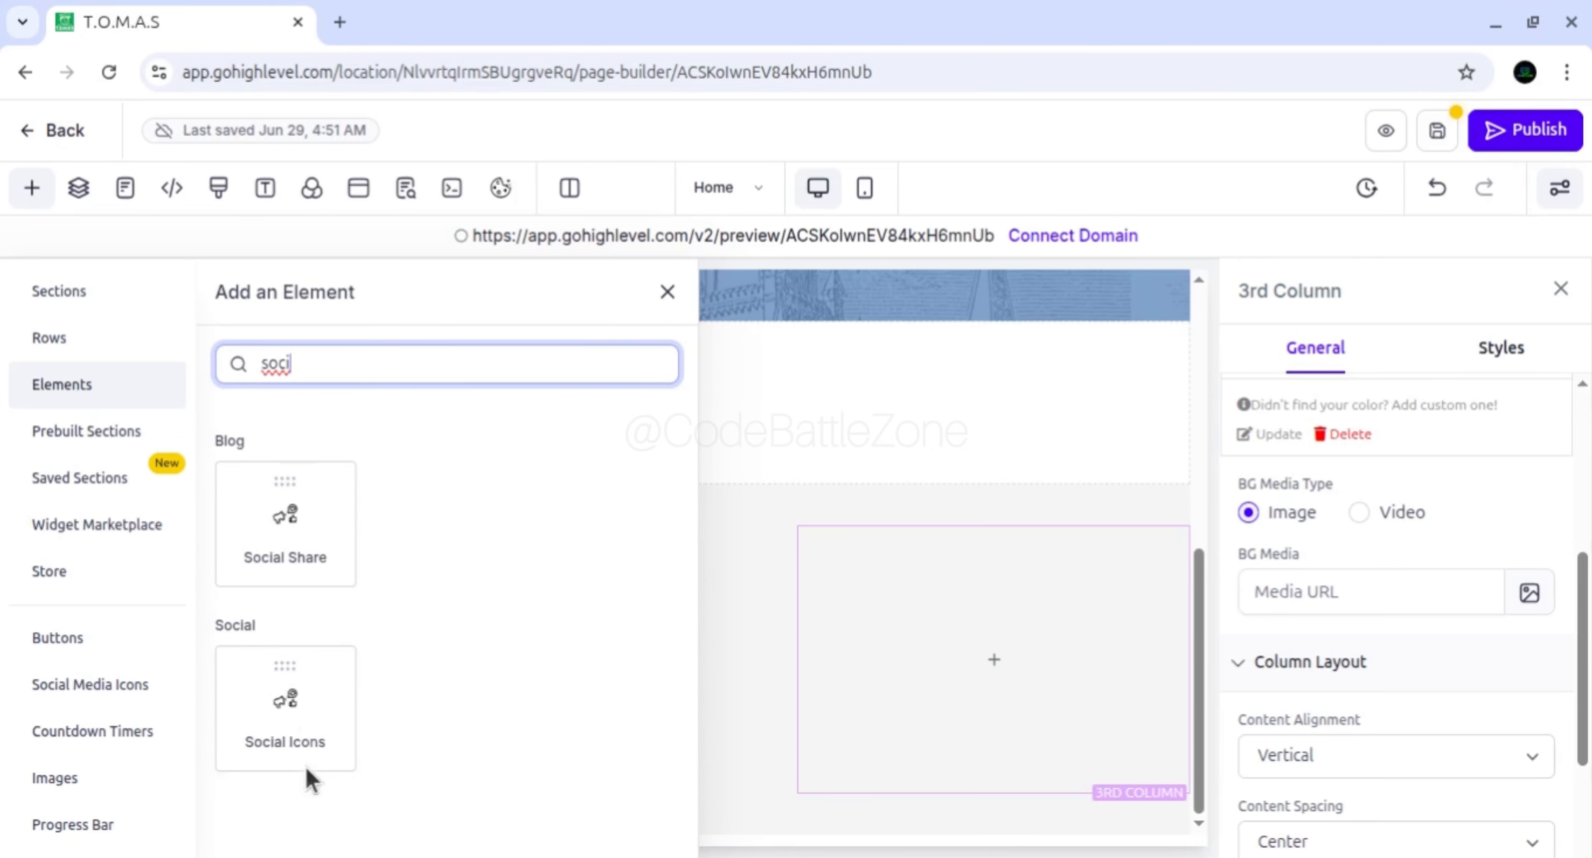
left_click_drag(298, 743, 1006, 679)
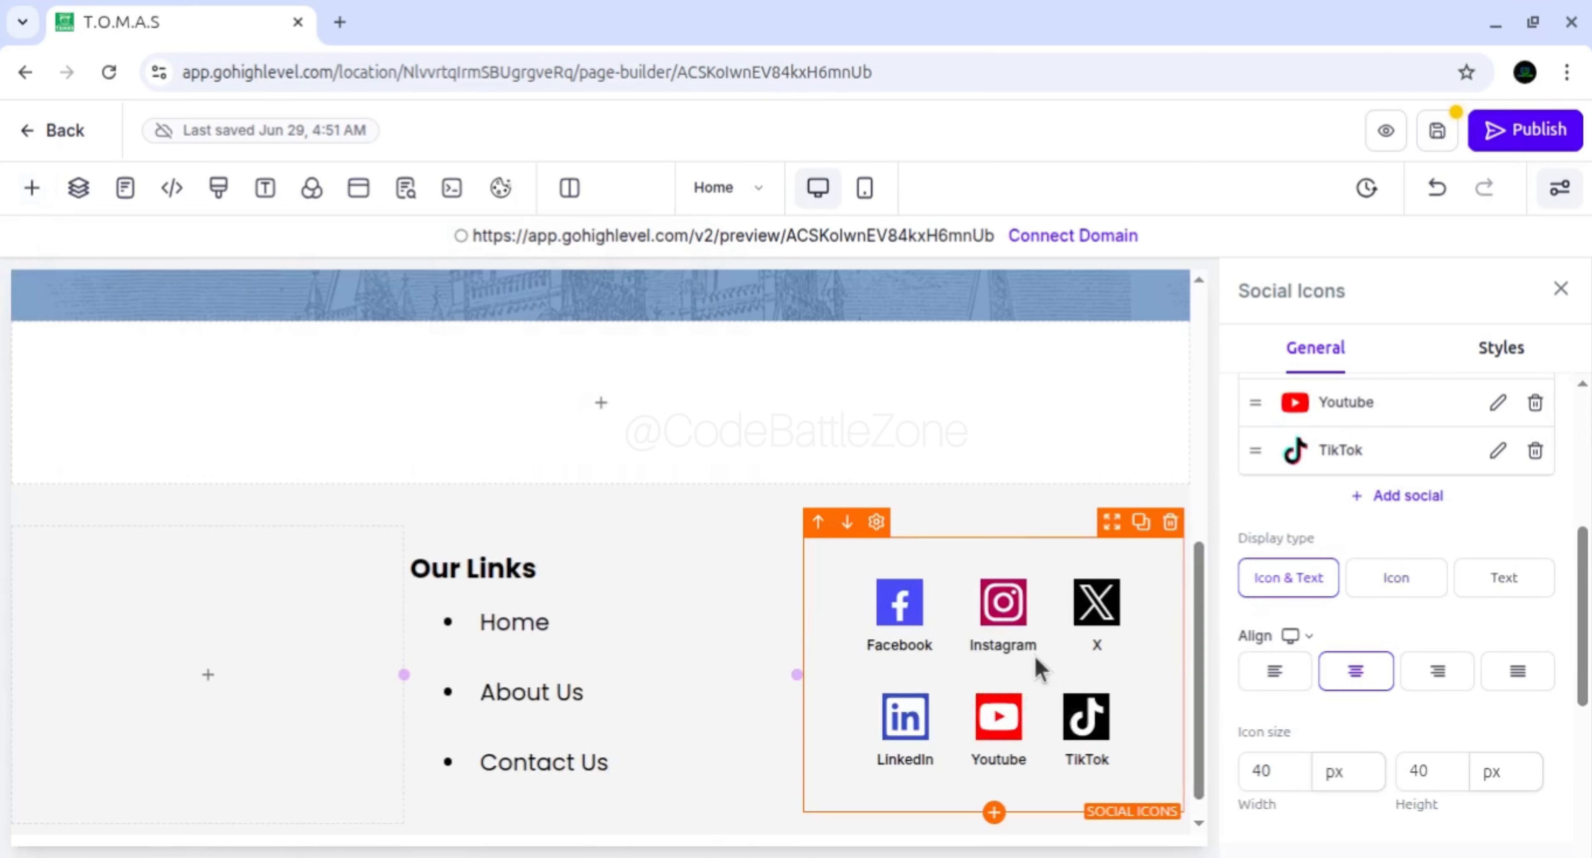
Delete the TikTok and X entries from the Social Icons element and close its settings
scroll(1454, 595, "up", 4)
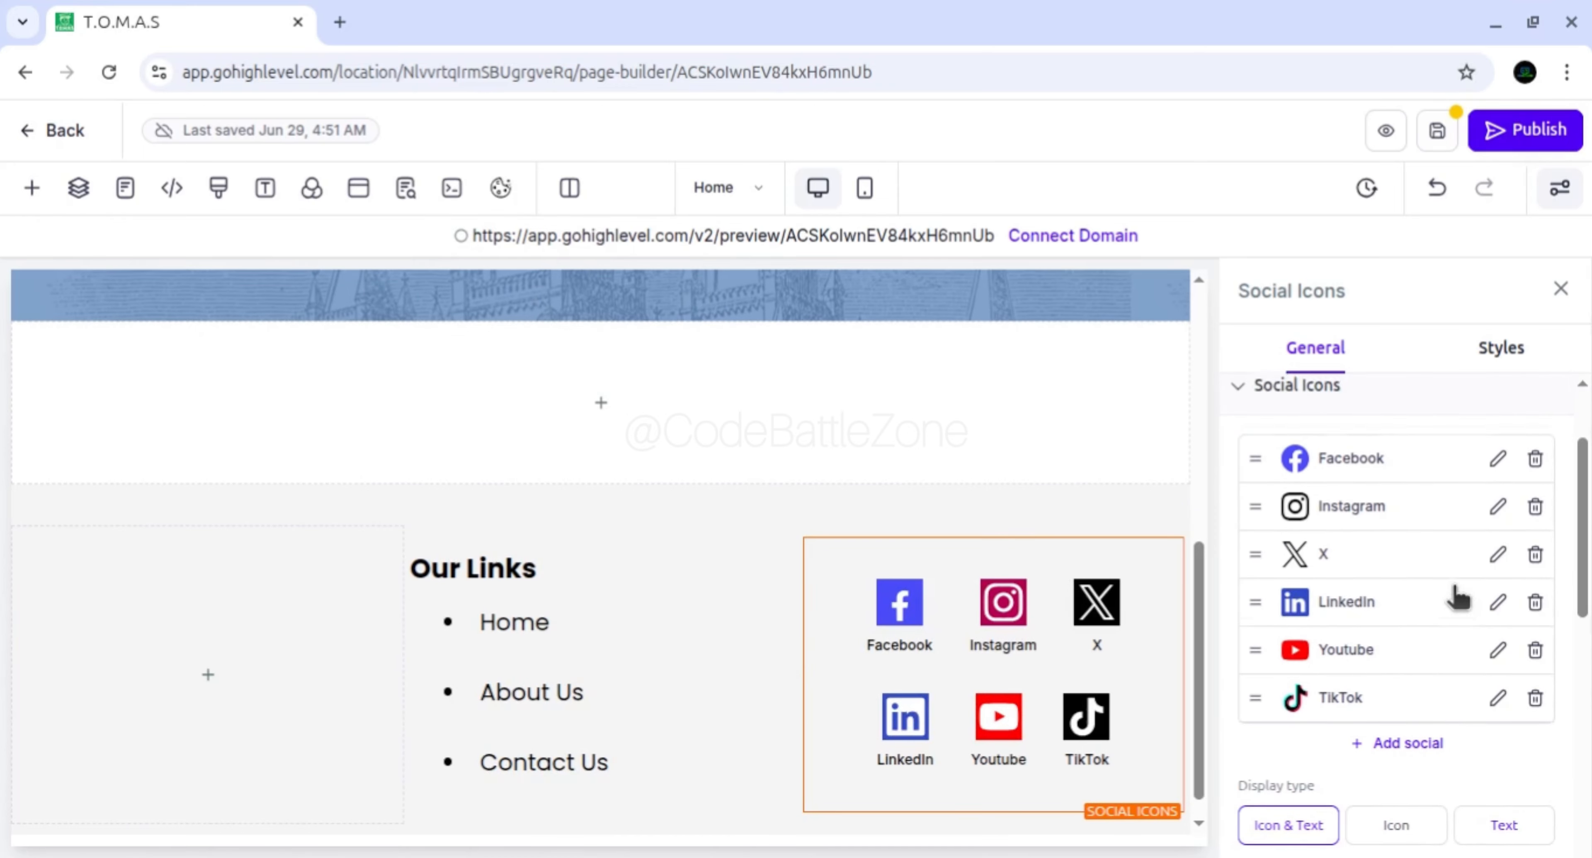
scroll(1457, 596, "down", 1)
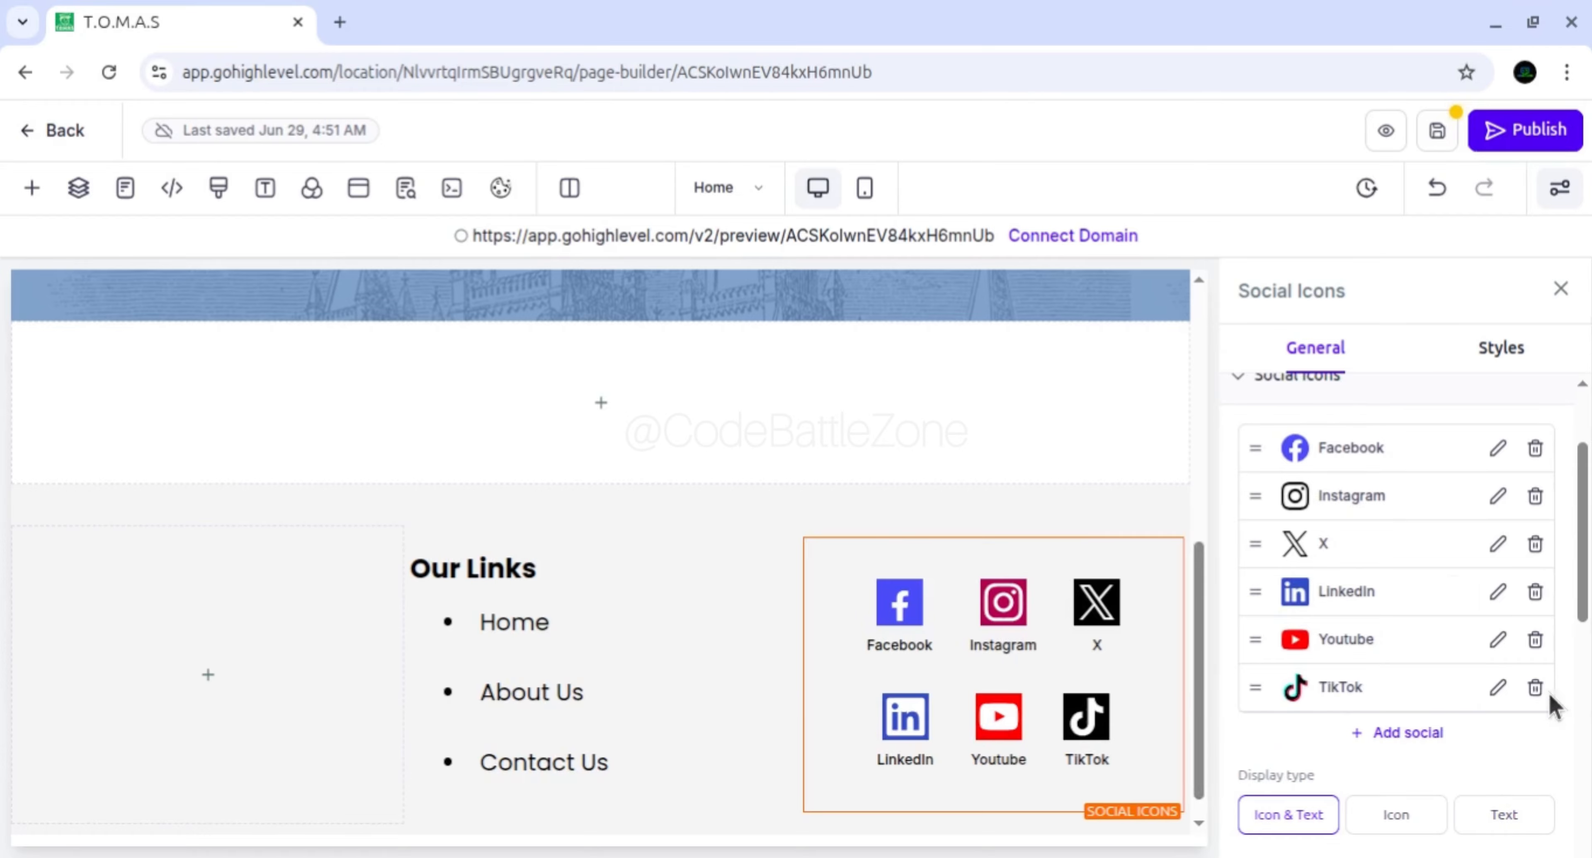
left_click(1536, 687)
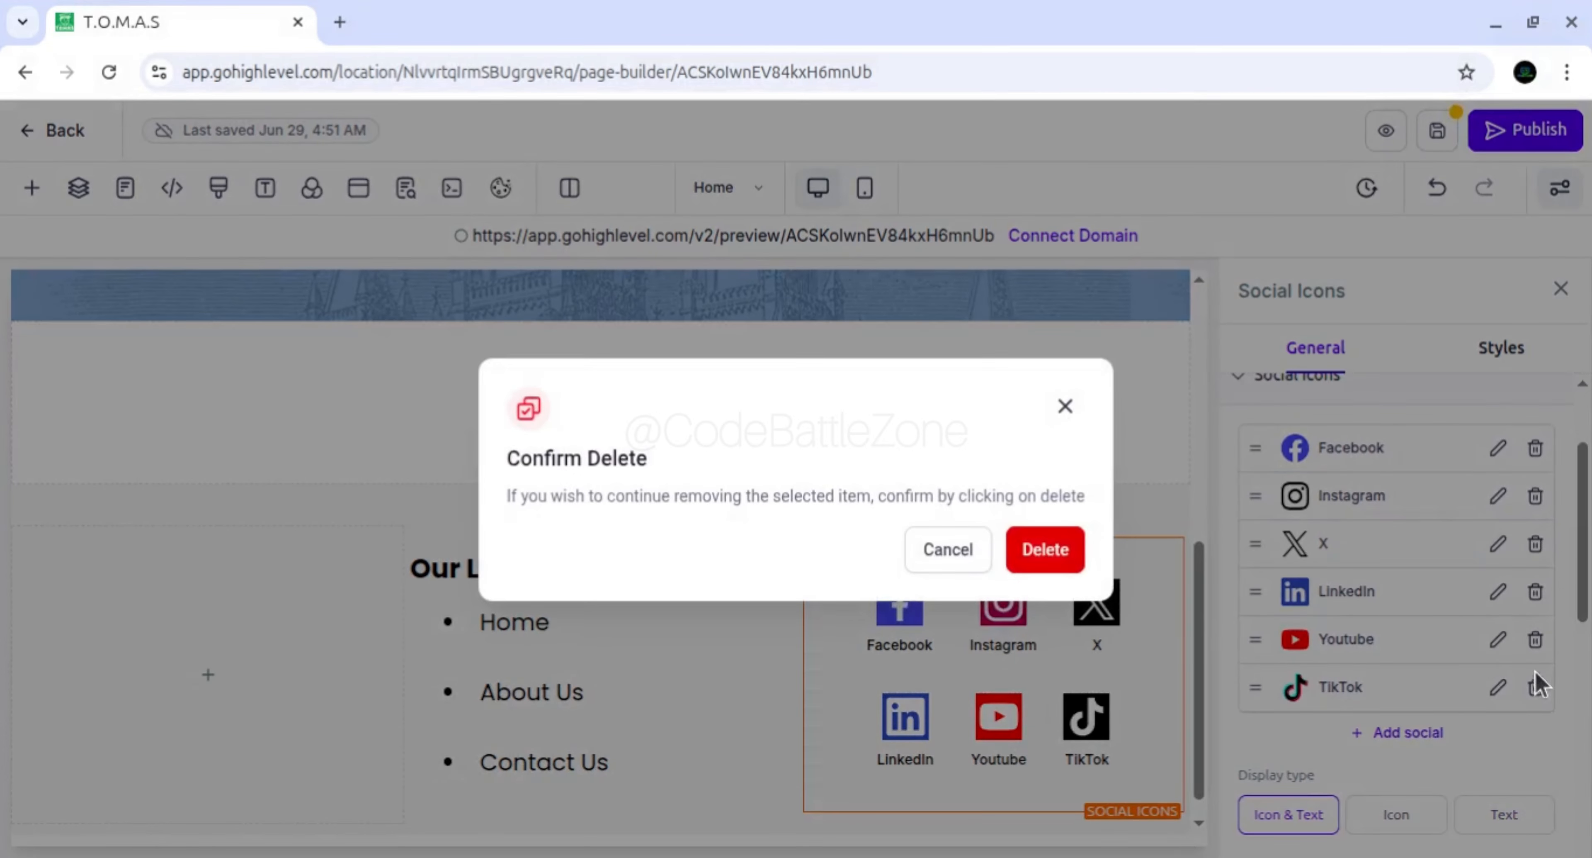
left_click(1044, 553)
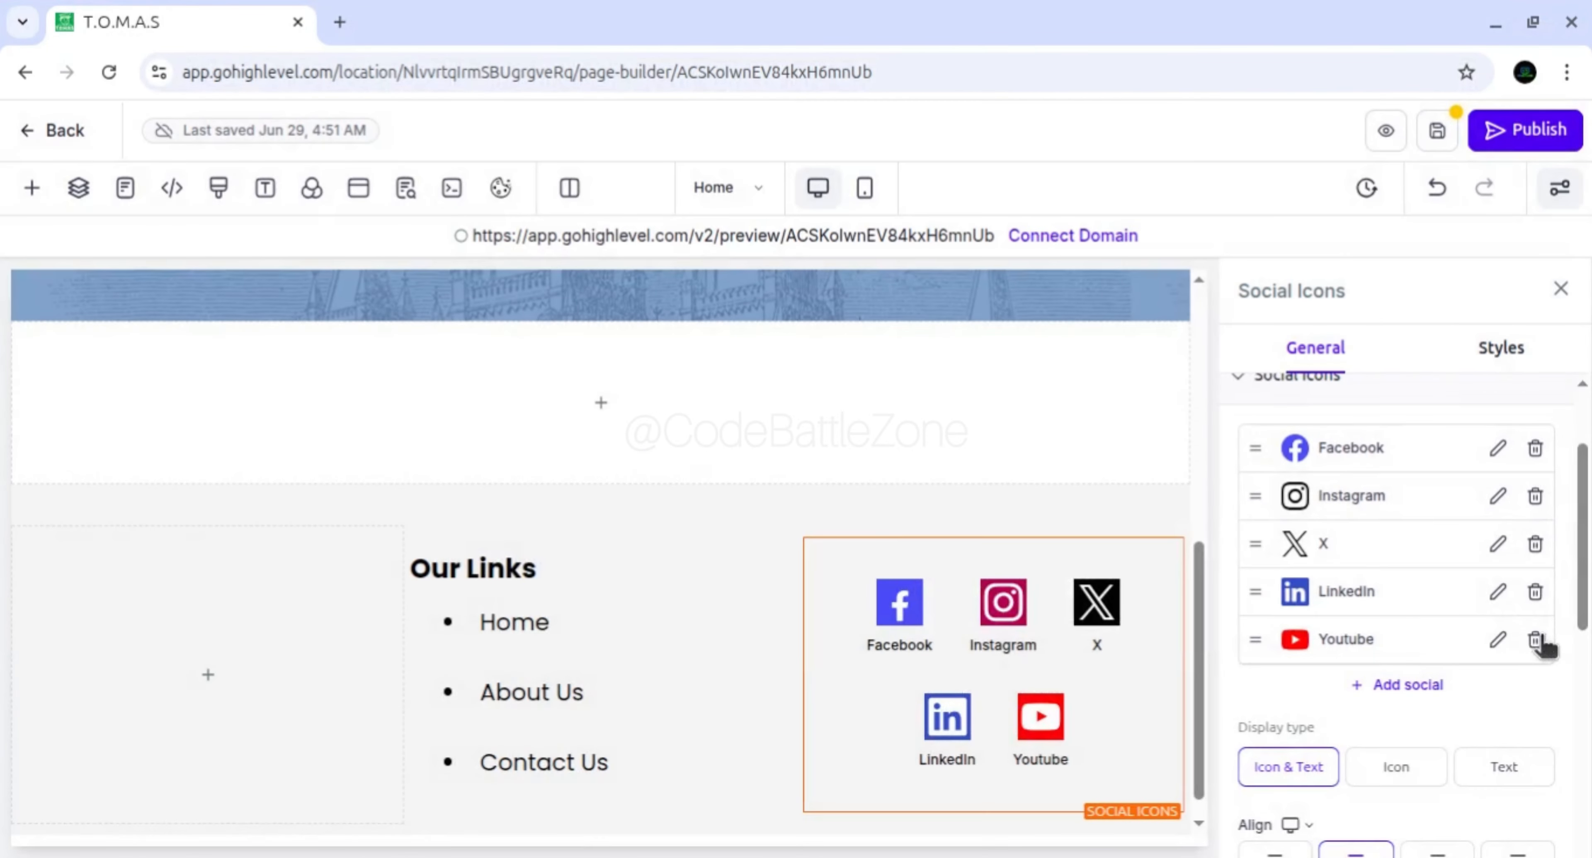
left_click(1535, 544)
left_click(1043, 548)
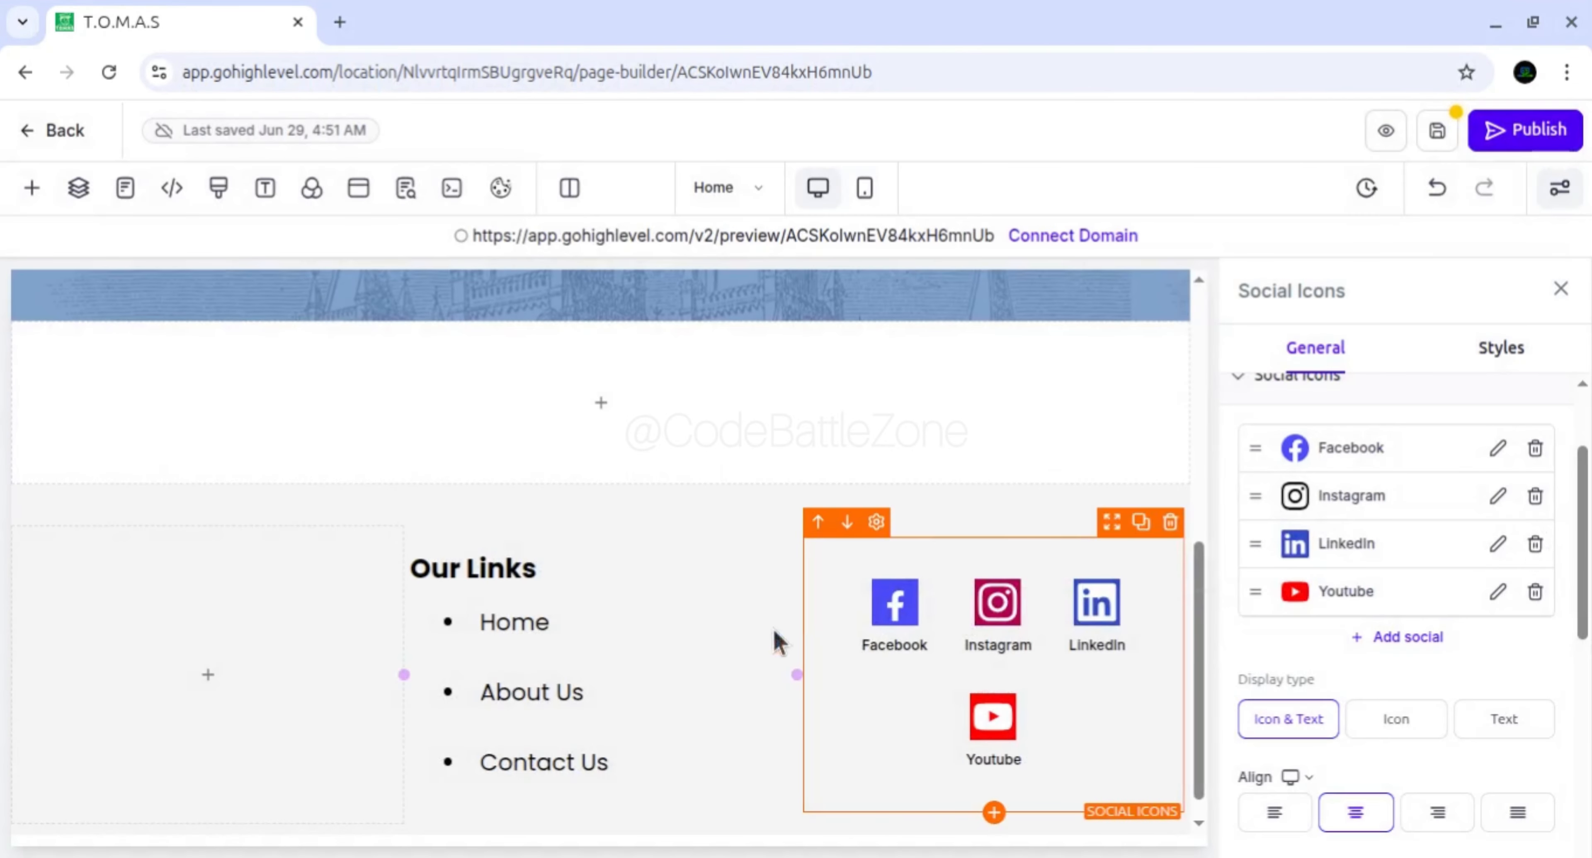
left_click(1561, 289)
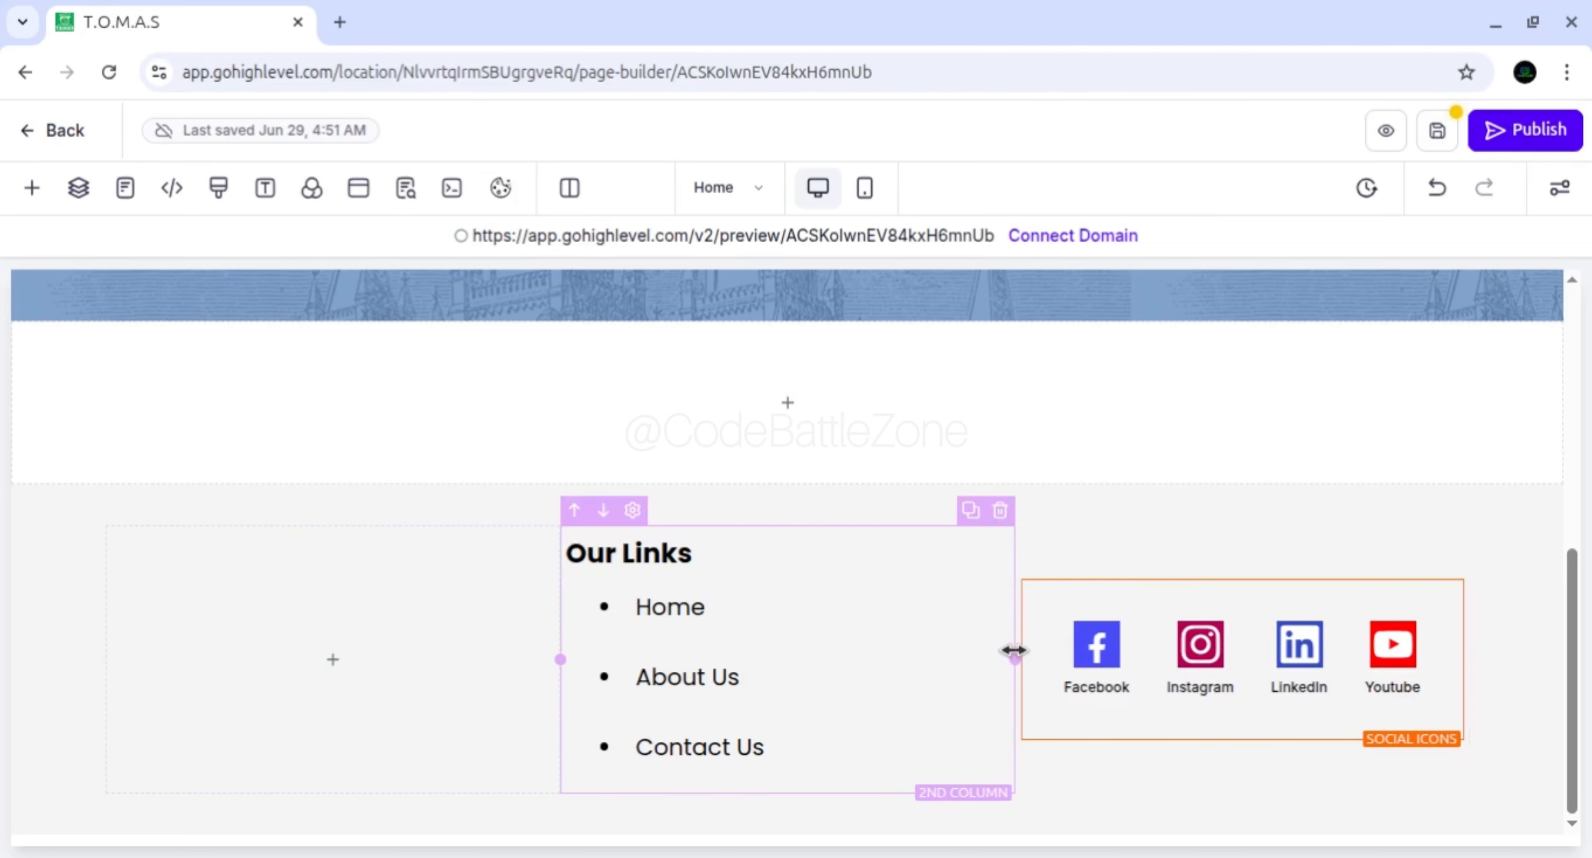
Try to resize the footer's second column at its border with the social icons column
left_click(998, 648)
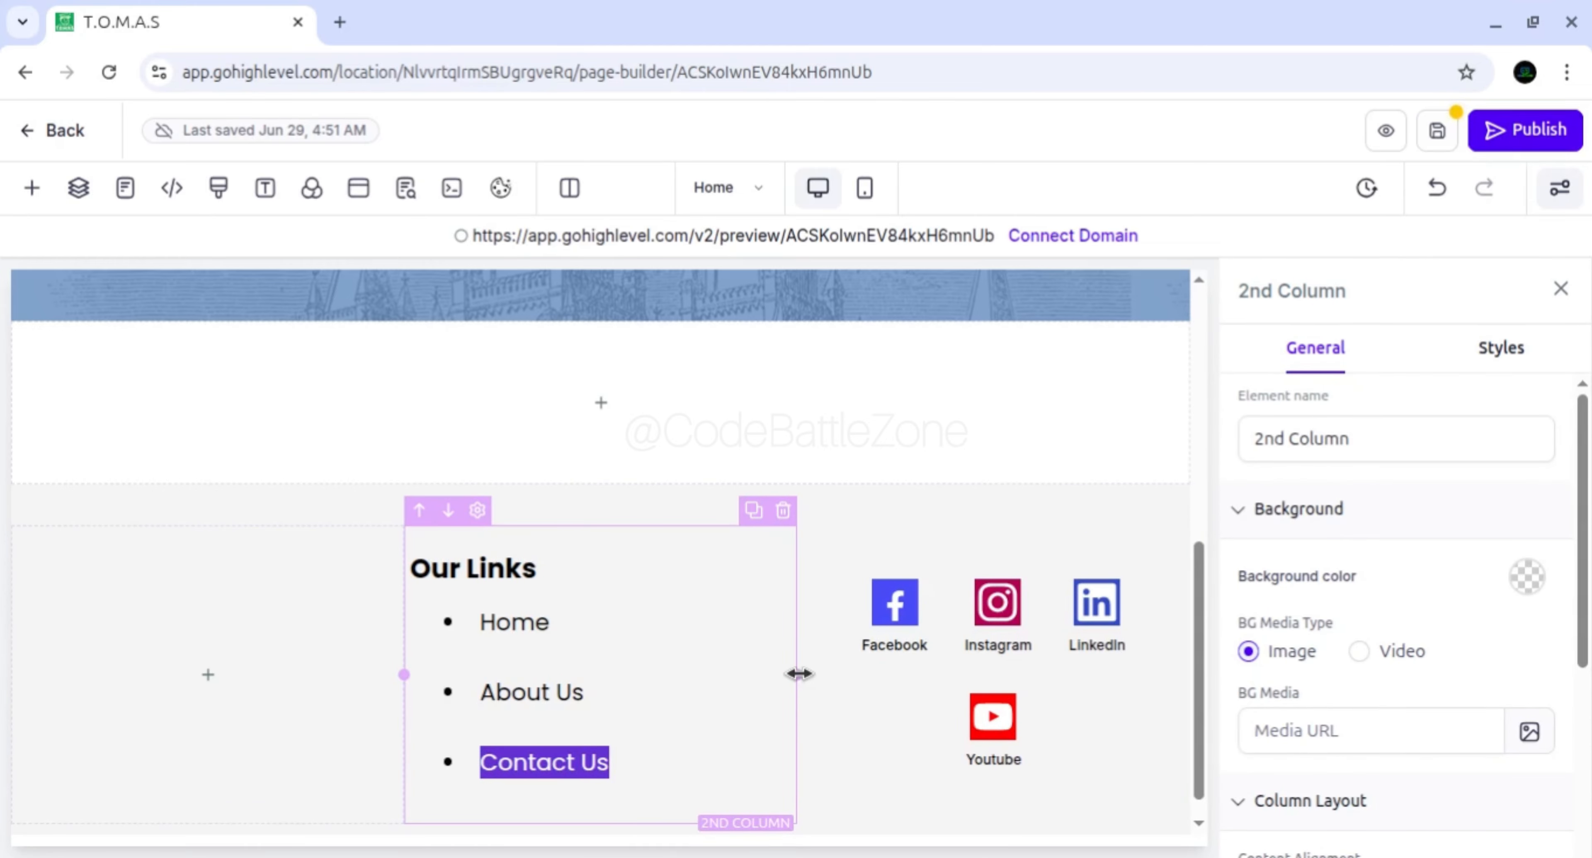
left_click(799, 673)
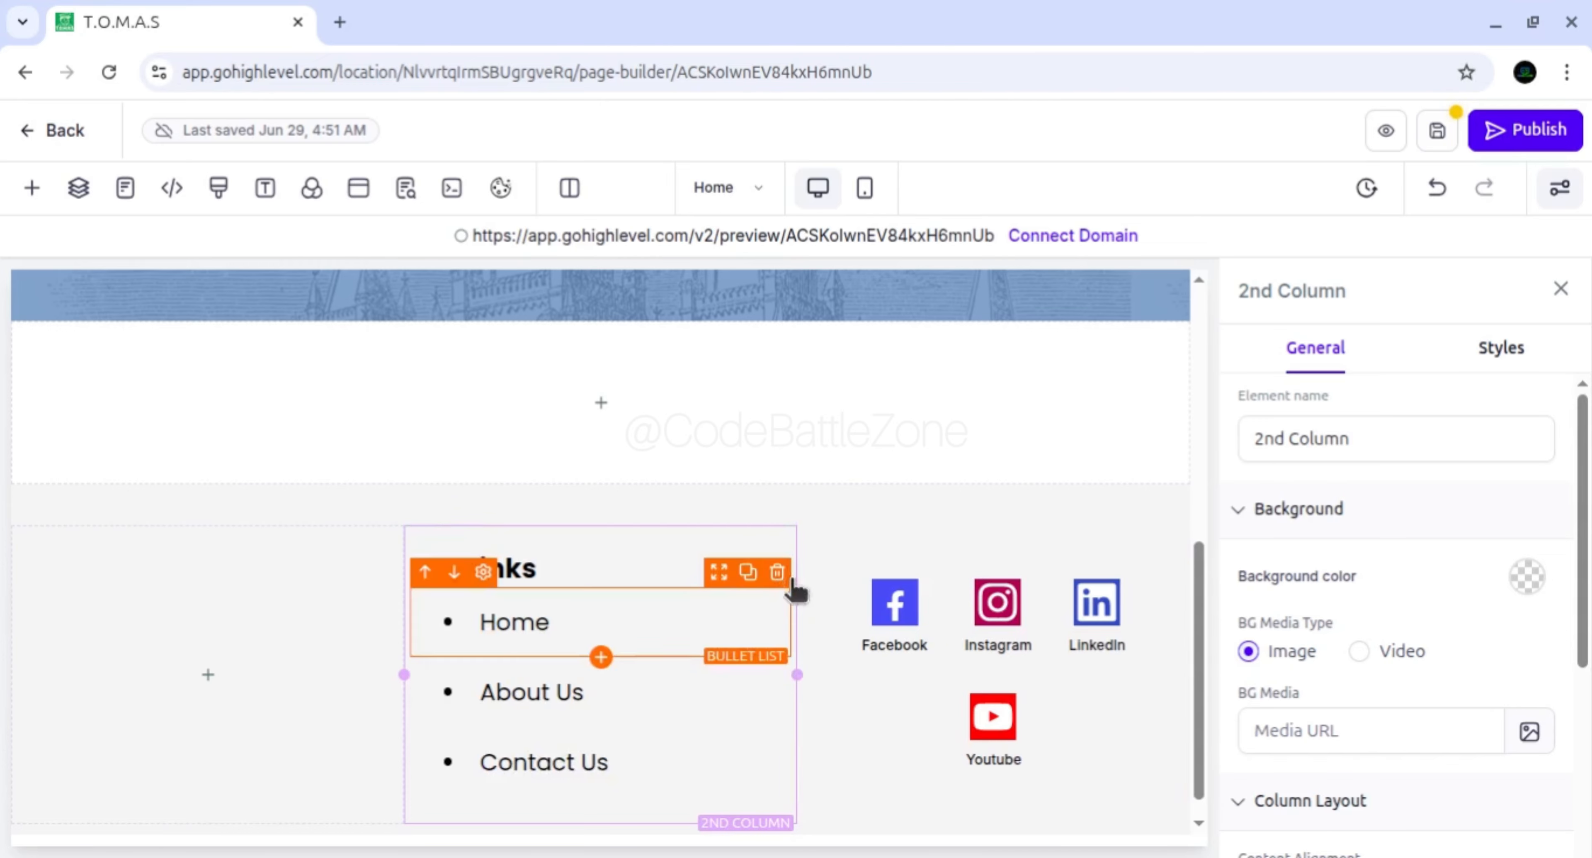
Narrow the footer's Our Links column by moving its outer edge inward, giving the social icons column more width
left_click_drag(797, 677, 713, 691)
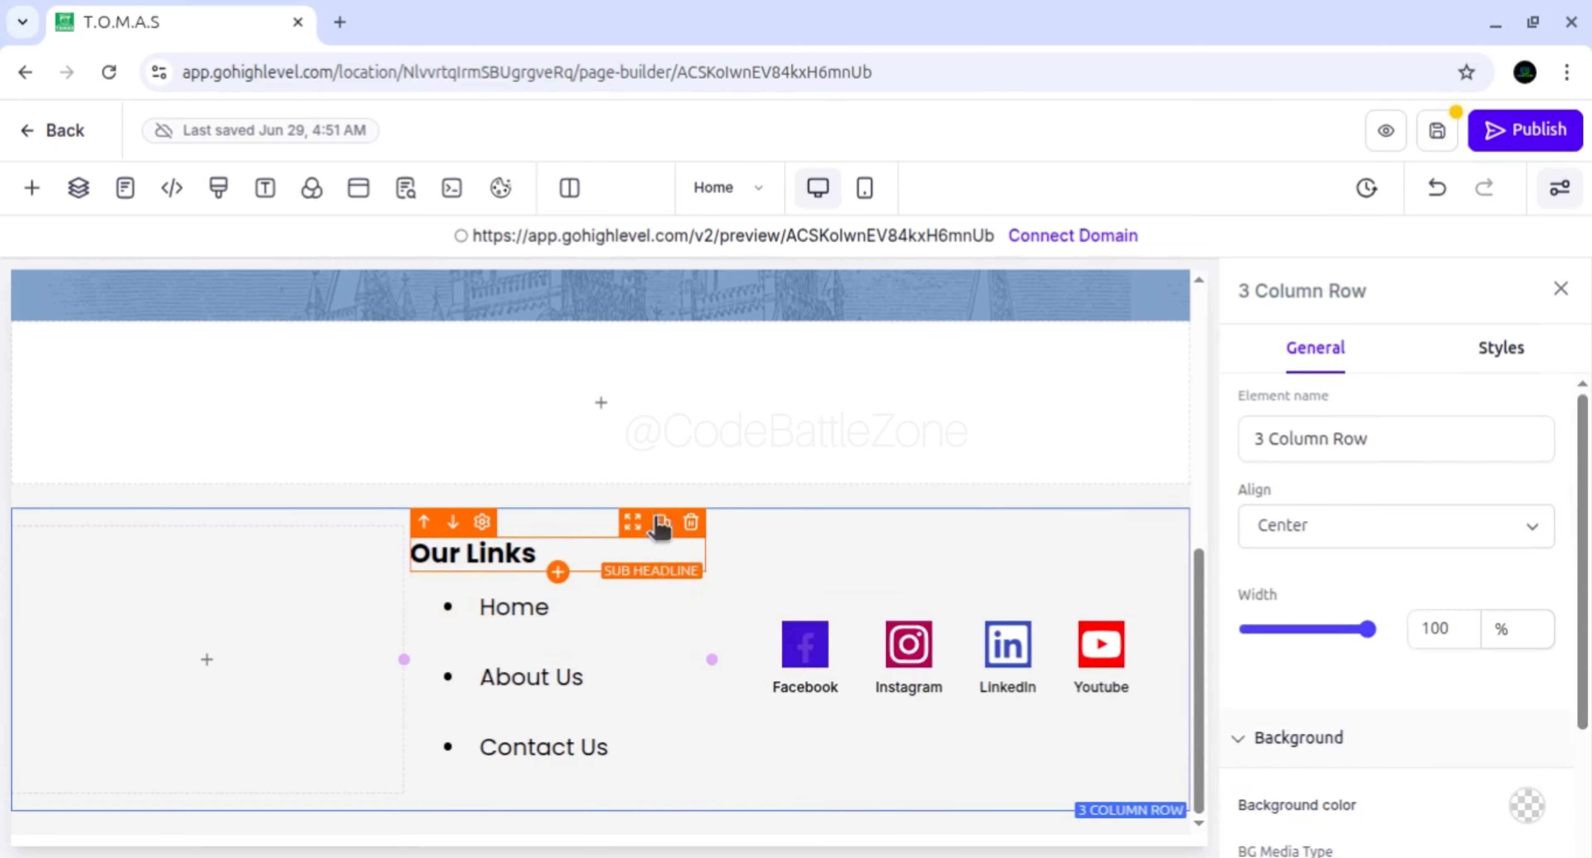
left_click(1562, 289)
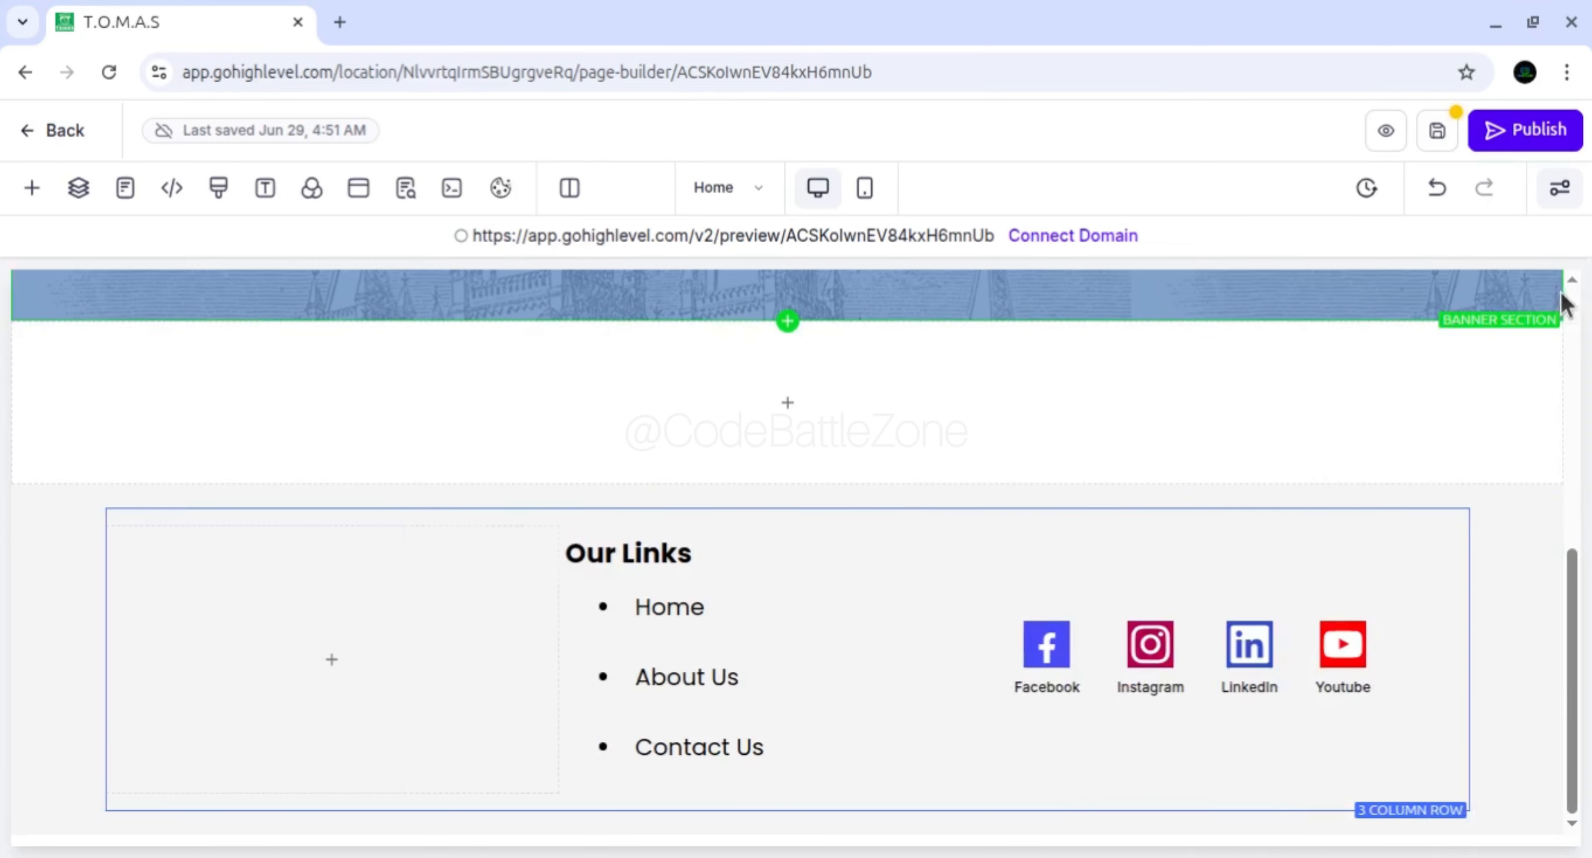
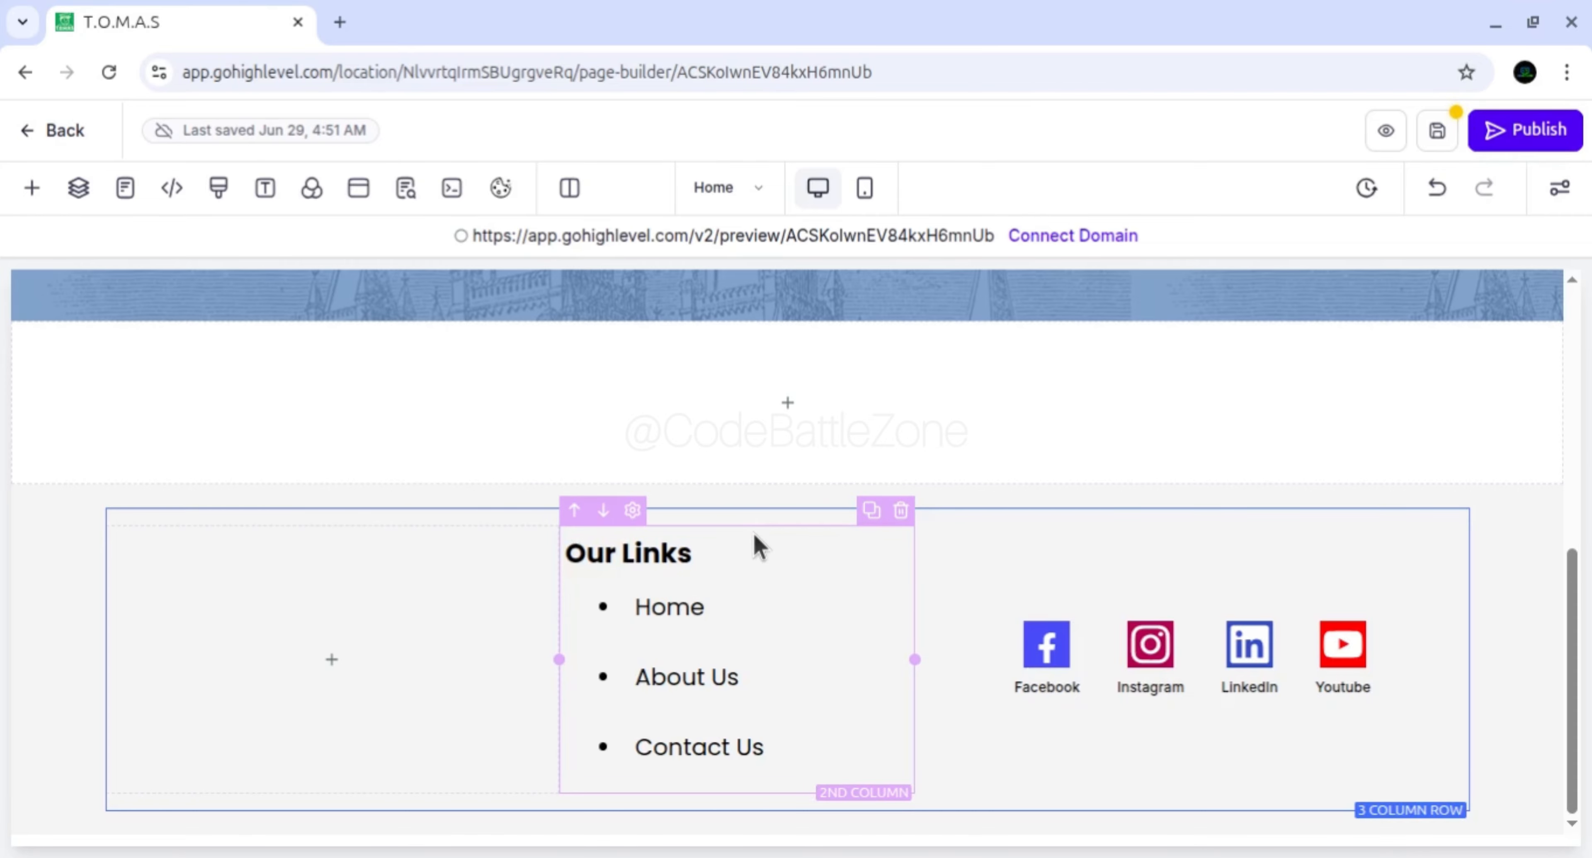
mouse_move(1577, 594)
left_mouse_down()
mouse_move(1576, 559)
mouse_move(1581, 606)
left_mouse_up()
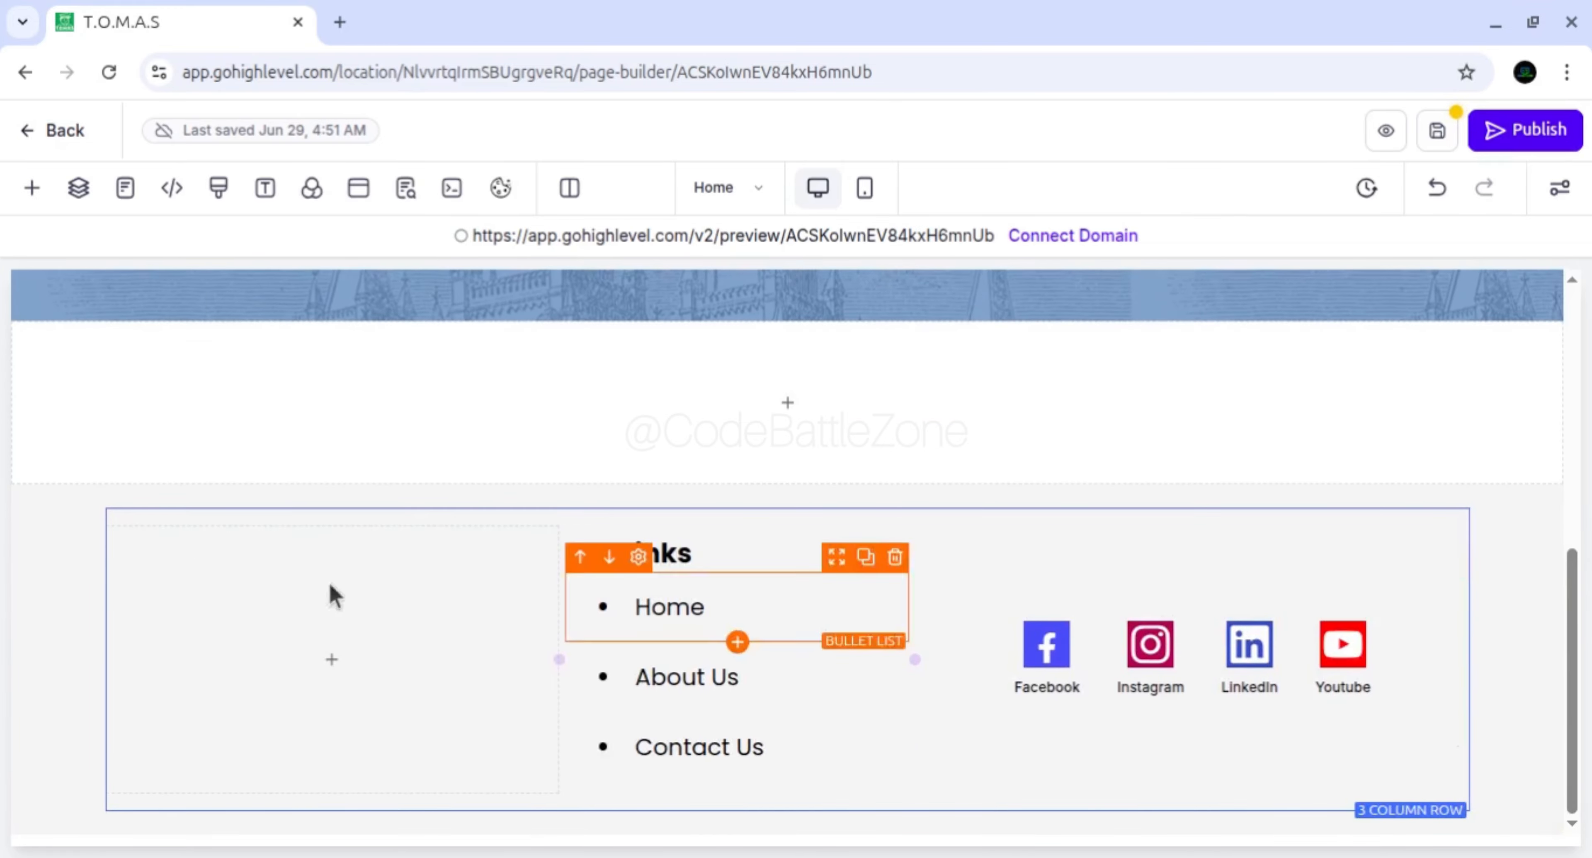
Save the footer section as a Global Section named "Global Footer" and check its element name in the section settings
left_click(26, 586)
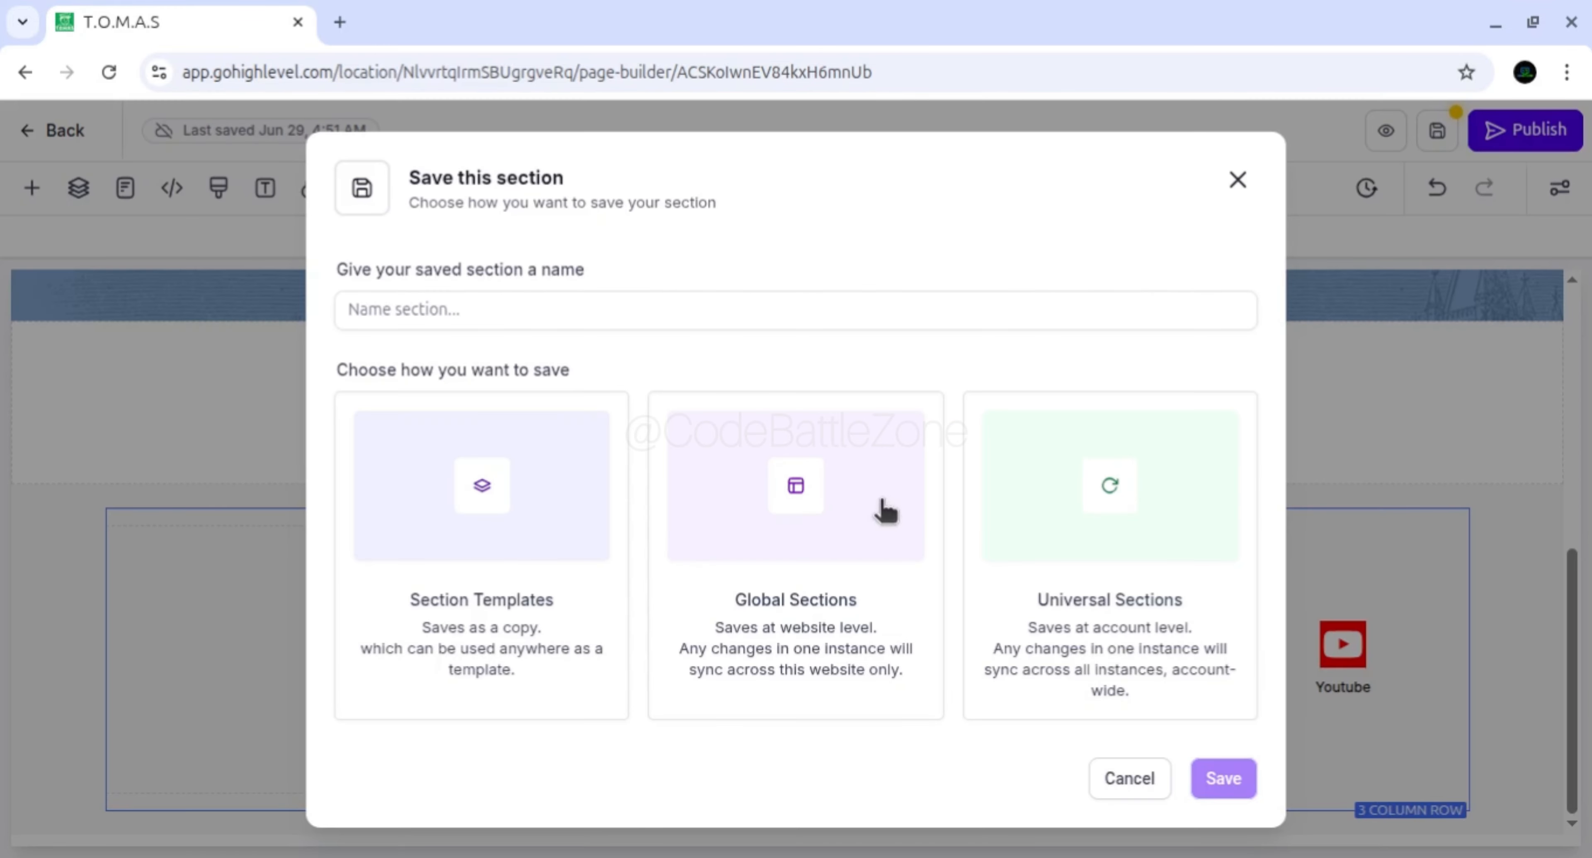
left_click(530, 319)
type("Global Footer")
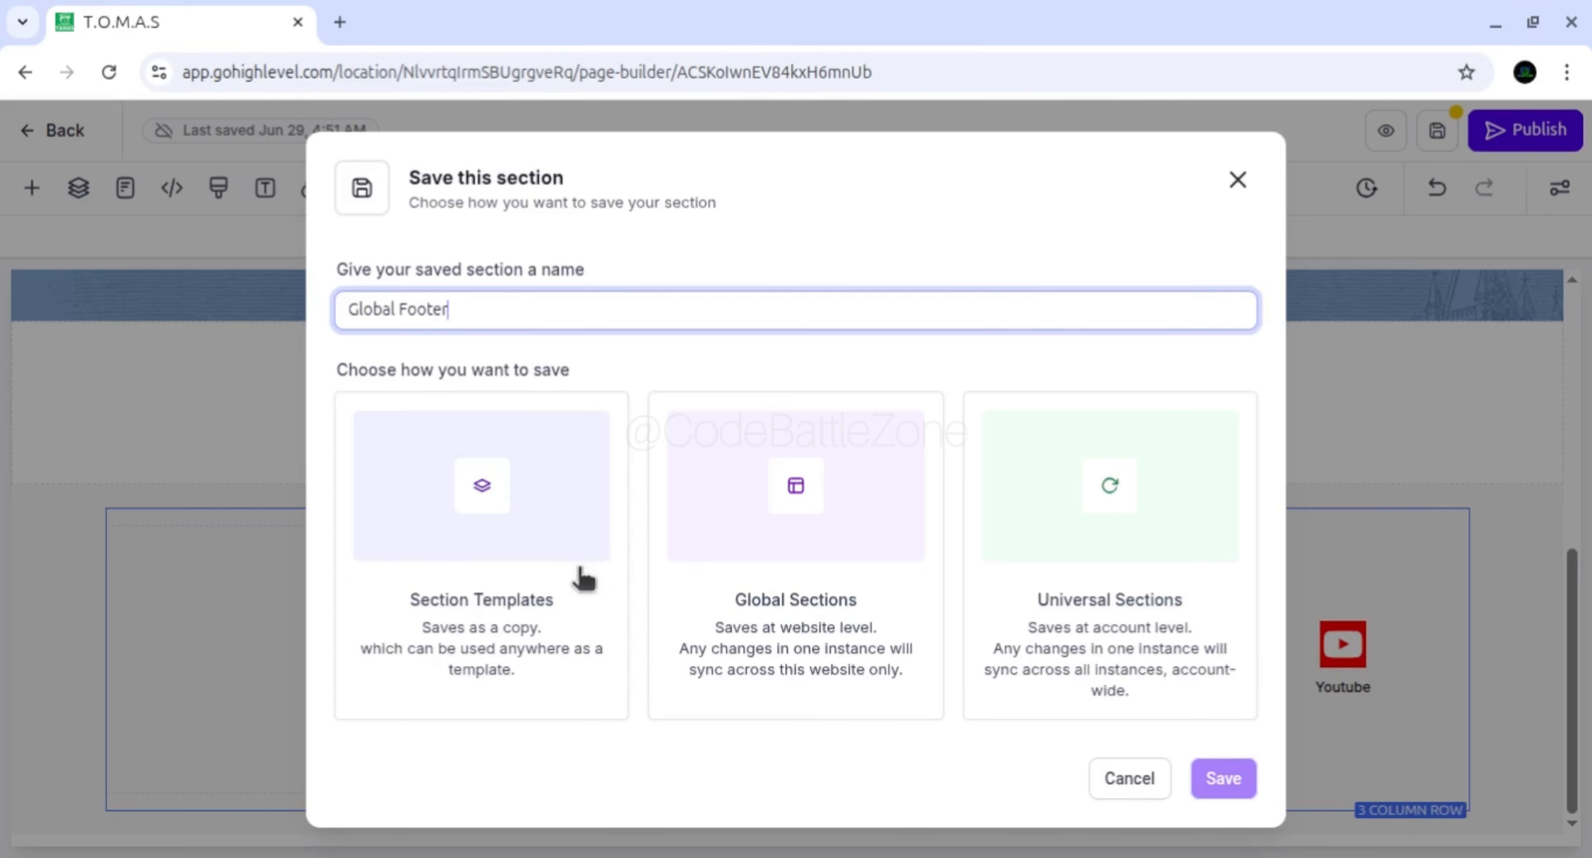
left_click(829, 559)
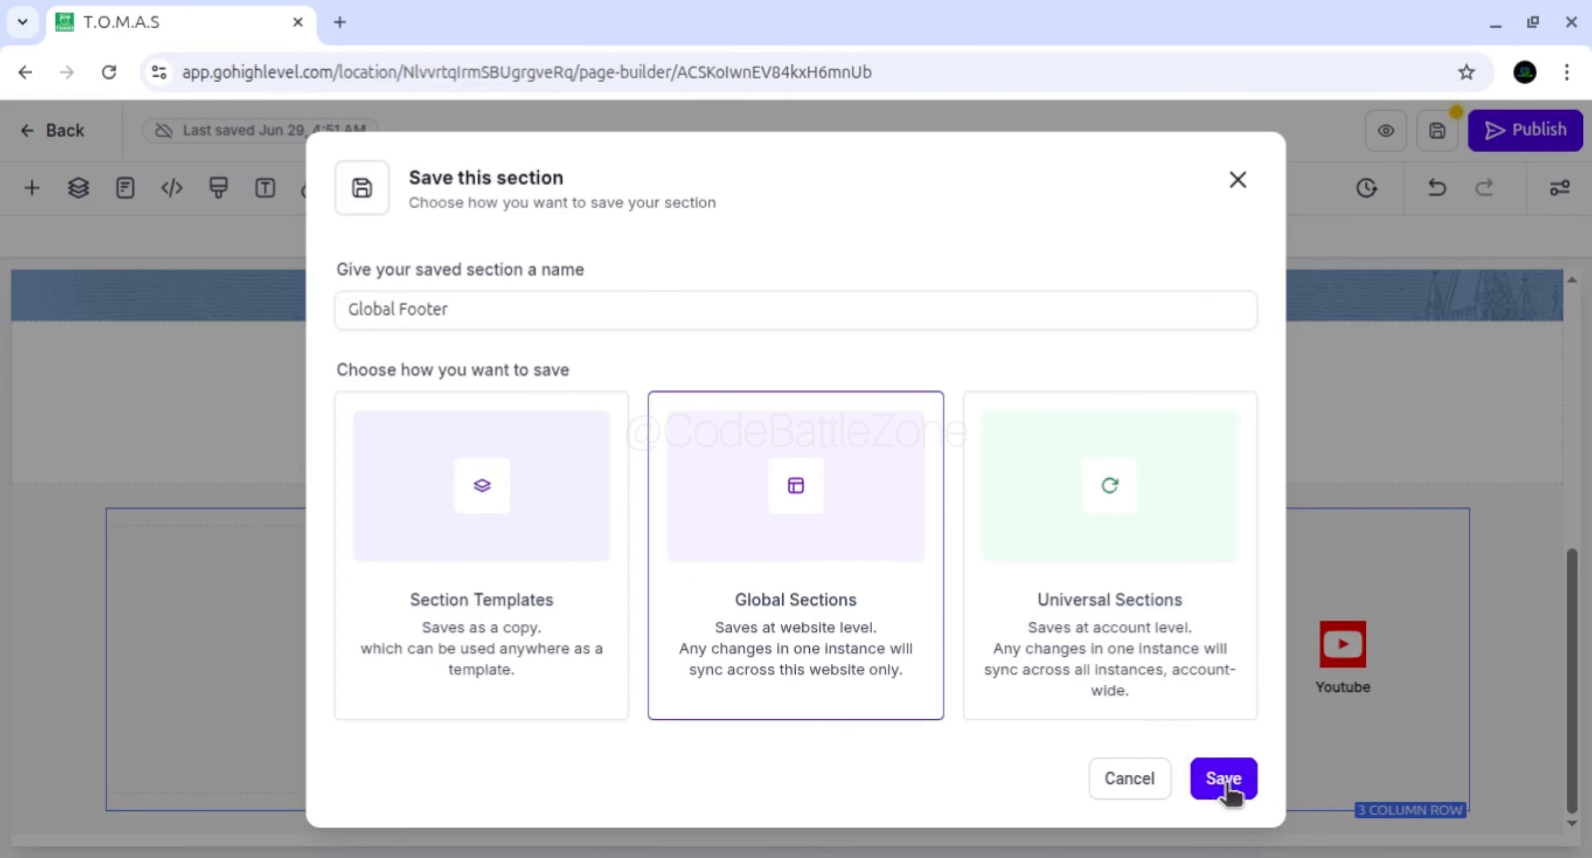
left_click(1224, 778)
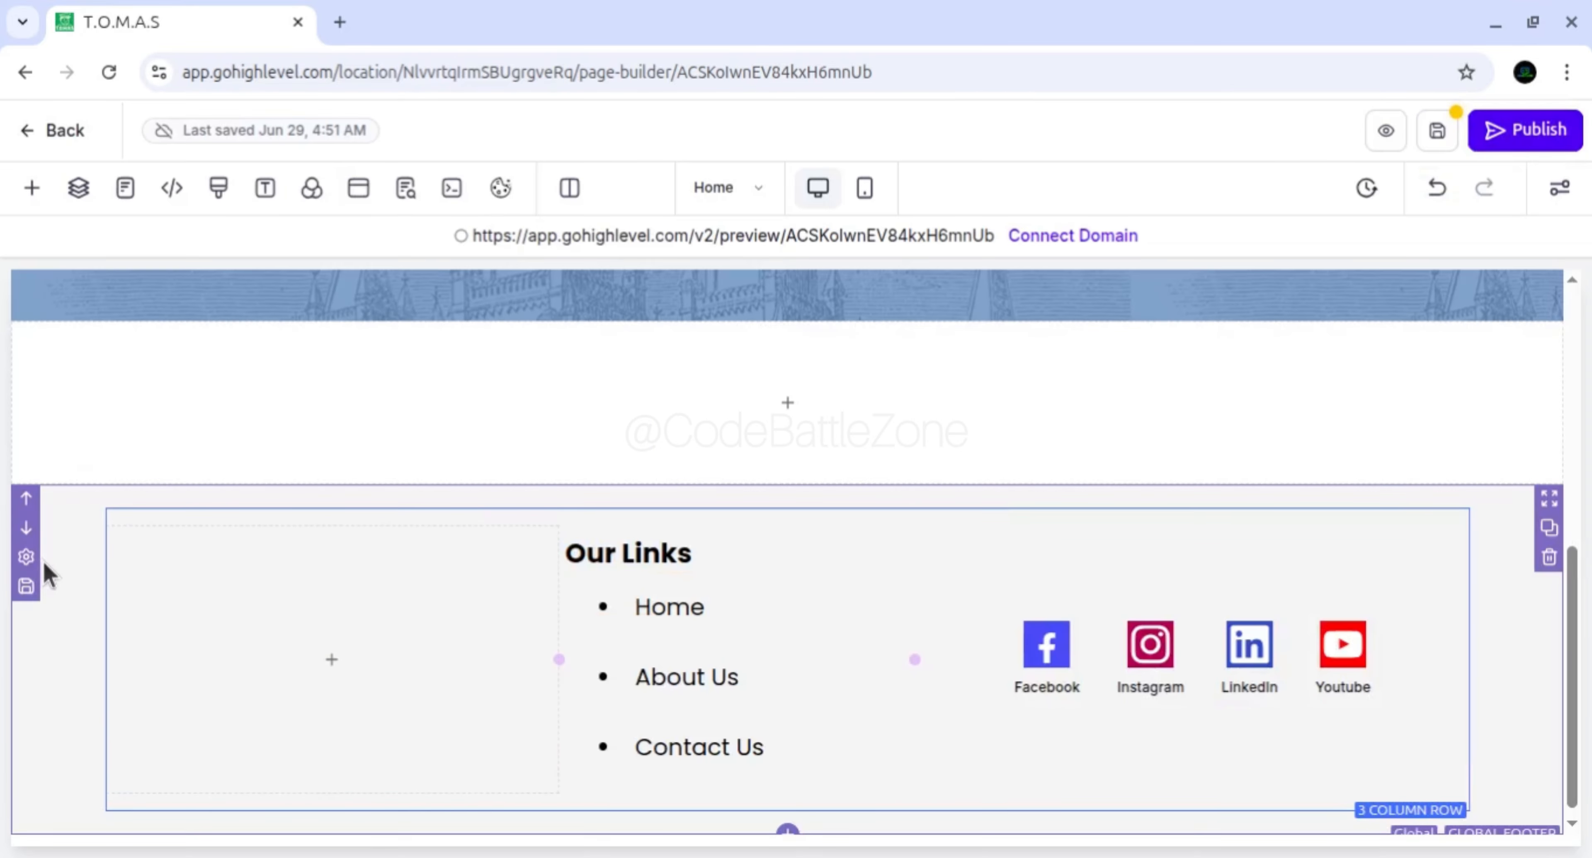
left_click(26, 559)
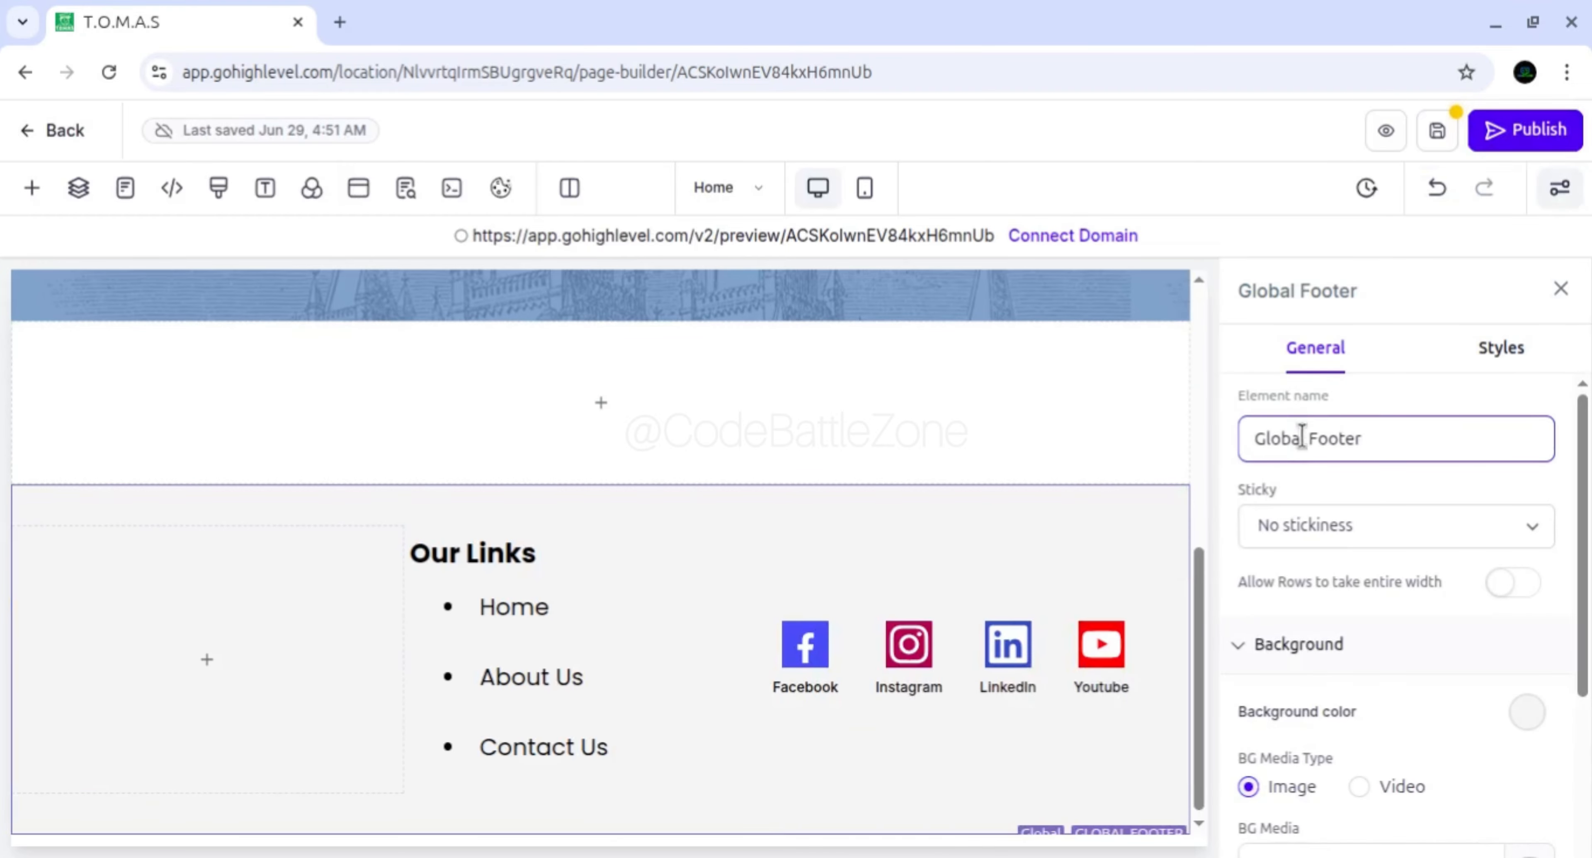
left_click(1560, 290)
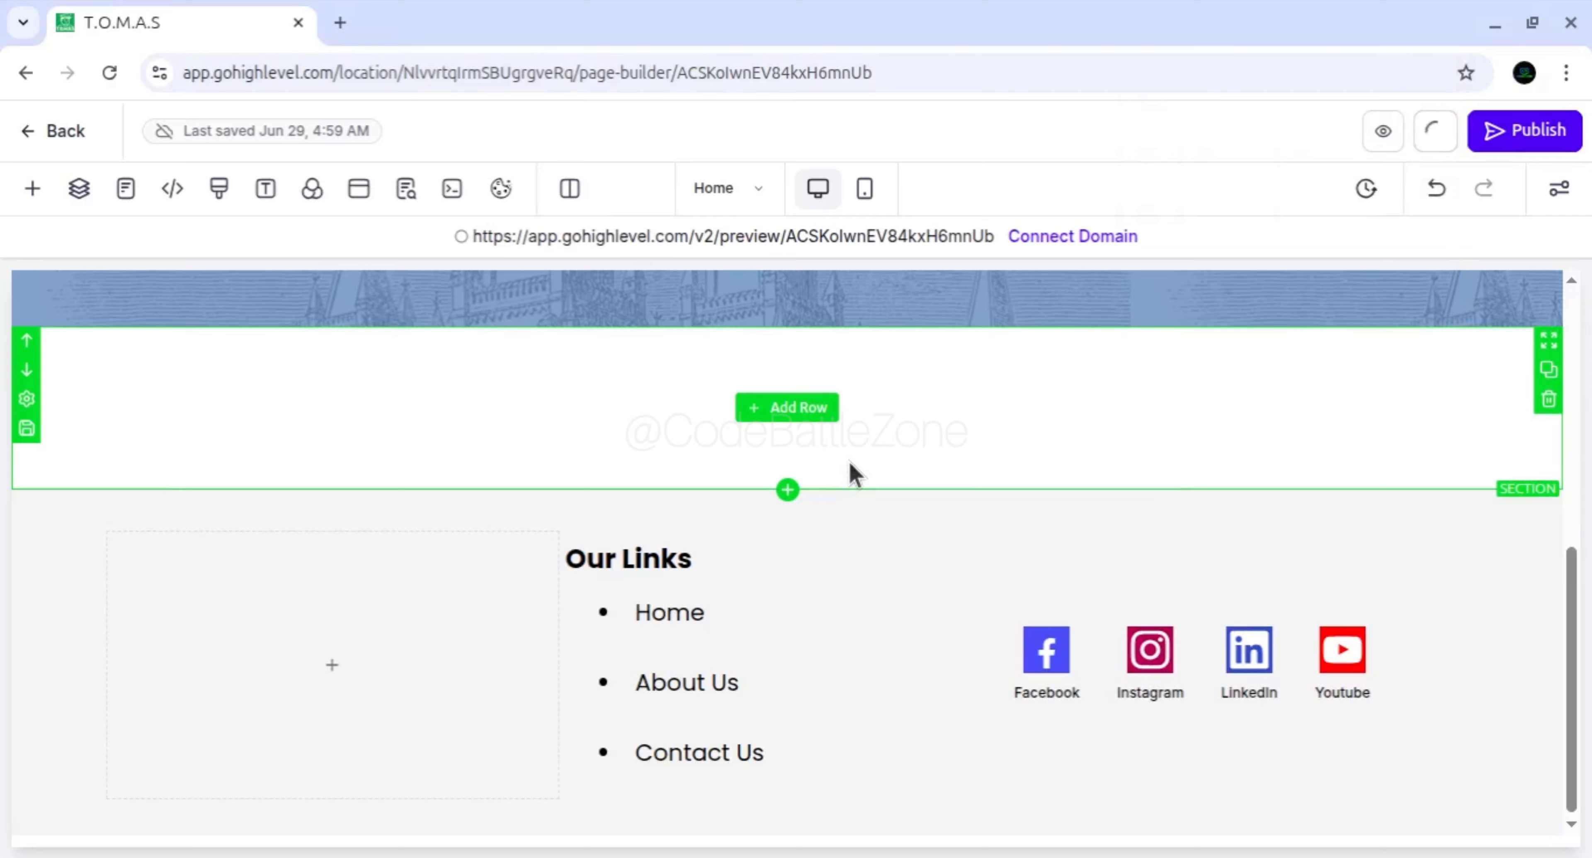
Add a 2 Column row to the empty section between the banner and the footer
scroll(852, 474, "up", 1)
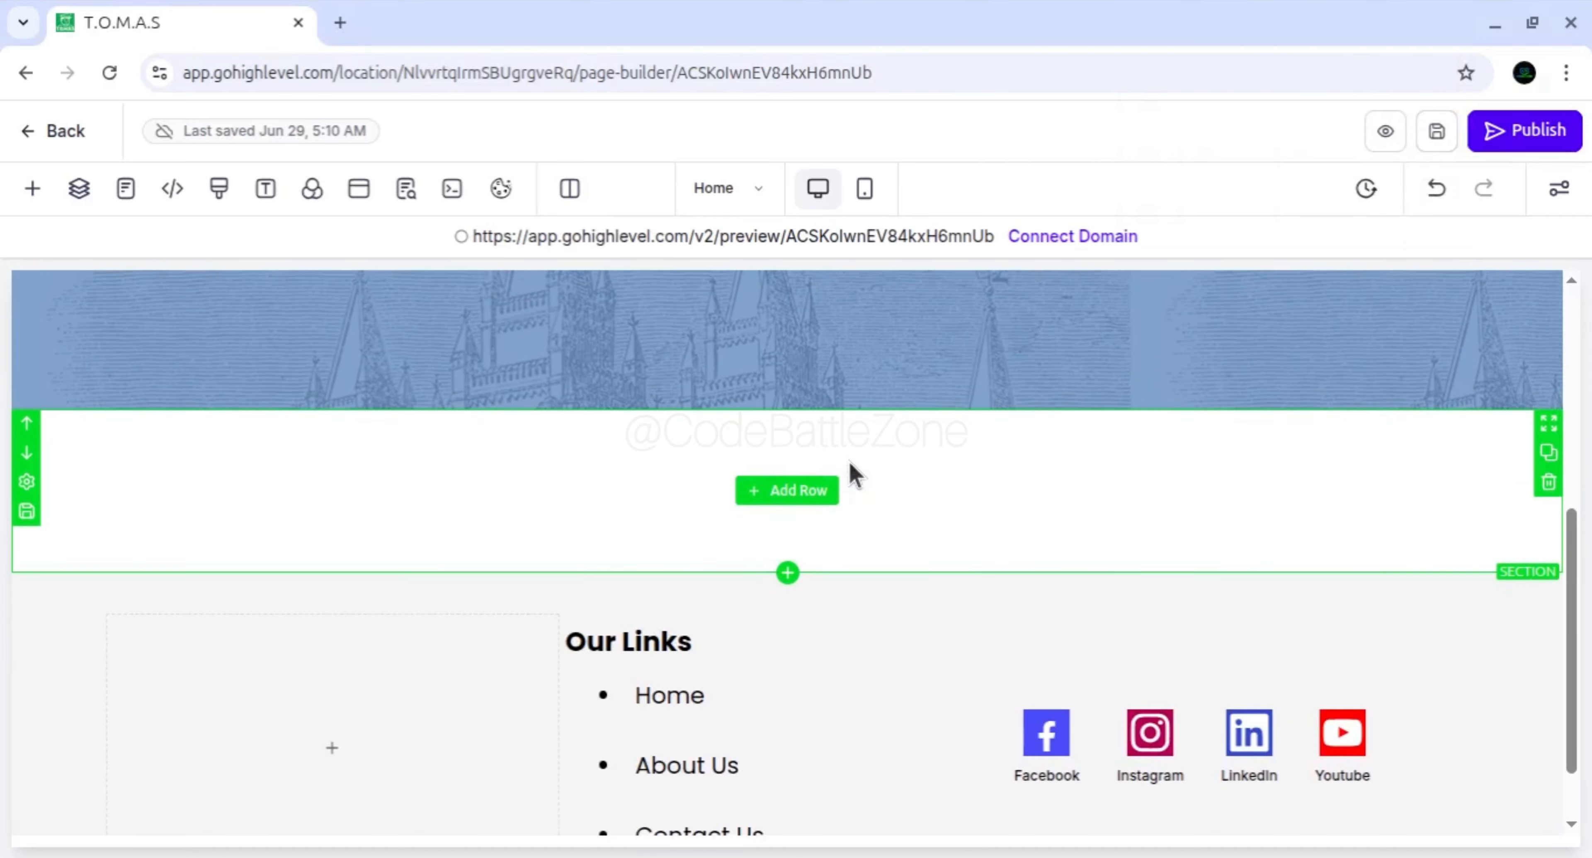
left_click(792, 495)
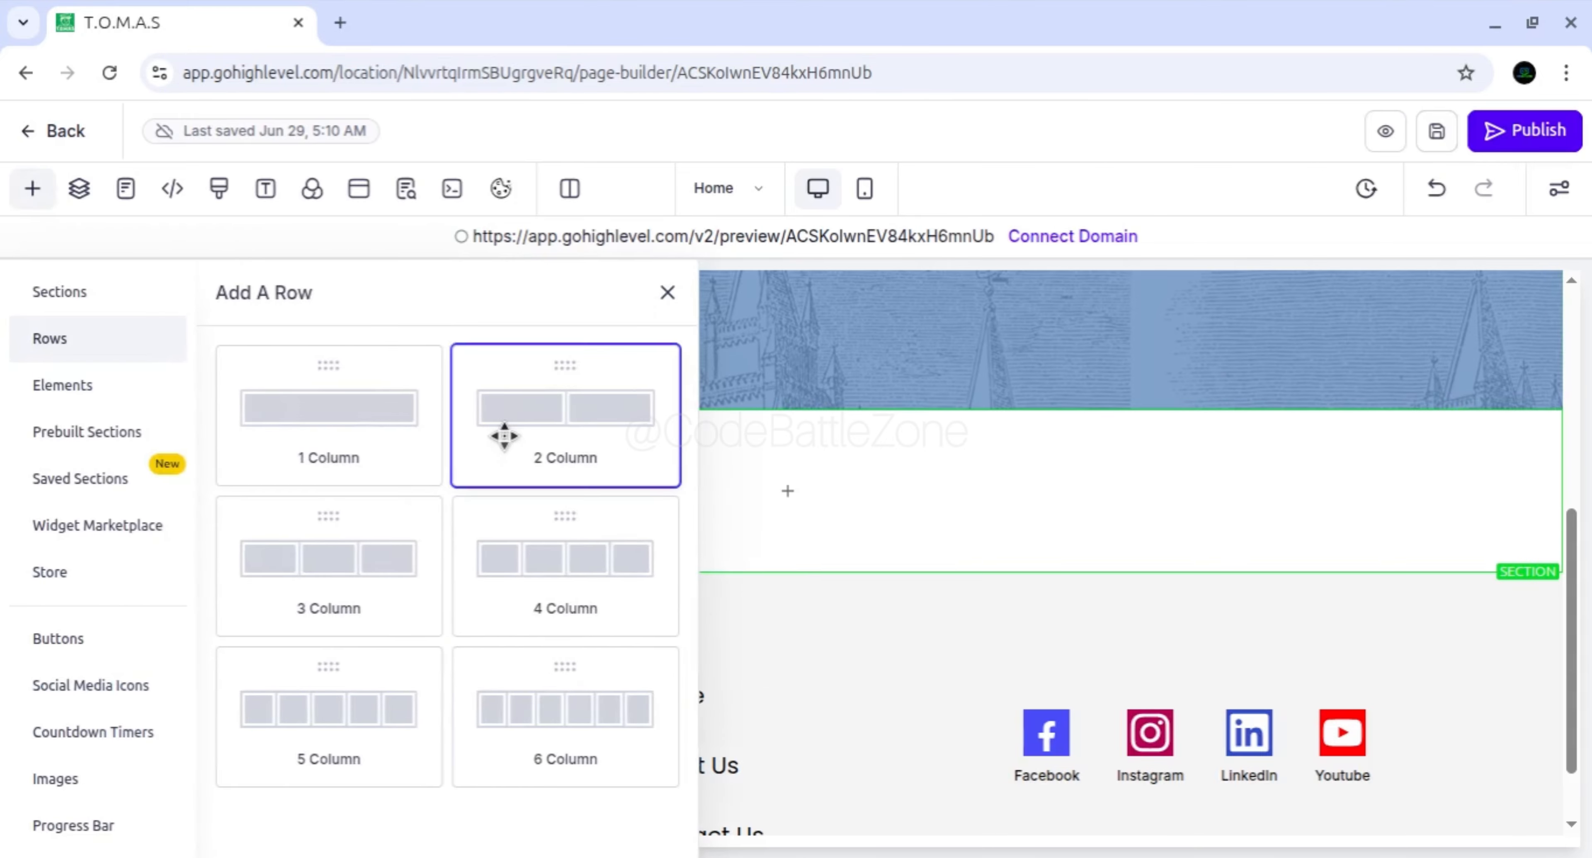
left_click(504, 437)
Add a Sub-Headline element to the first column of the new two-column row
left_click(472, 524)
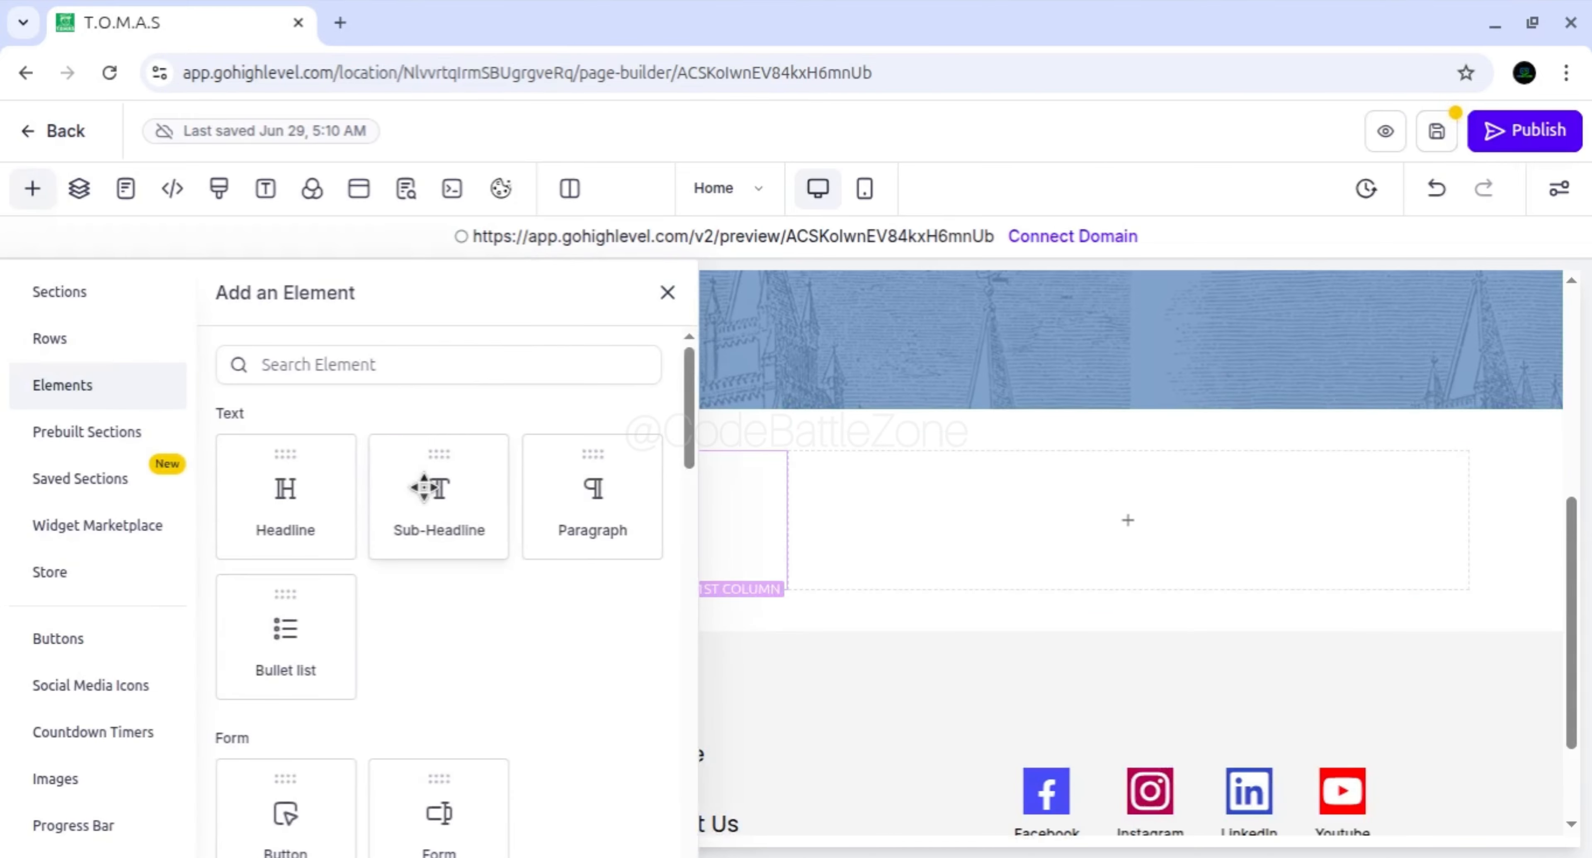
left_click_drag(425, 488, 614, 523)
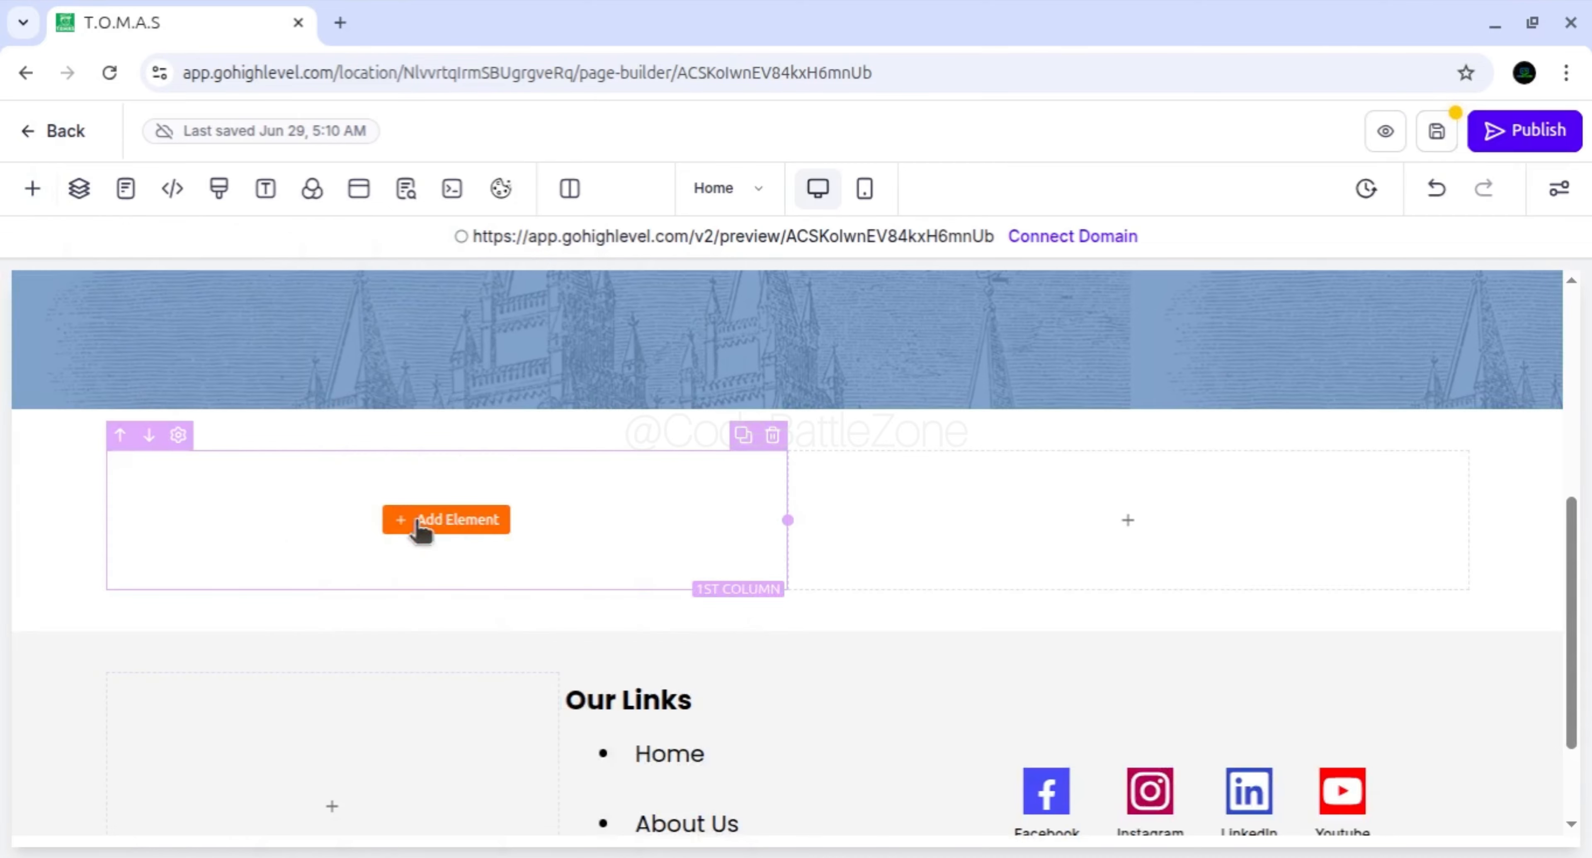
left_click(371, 527)
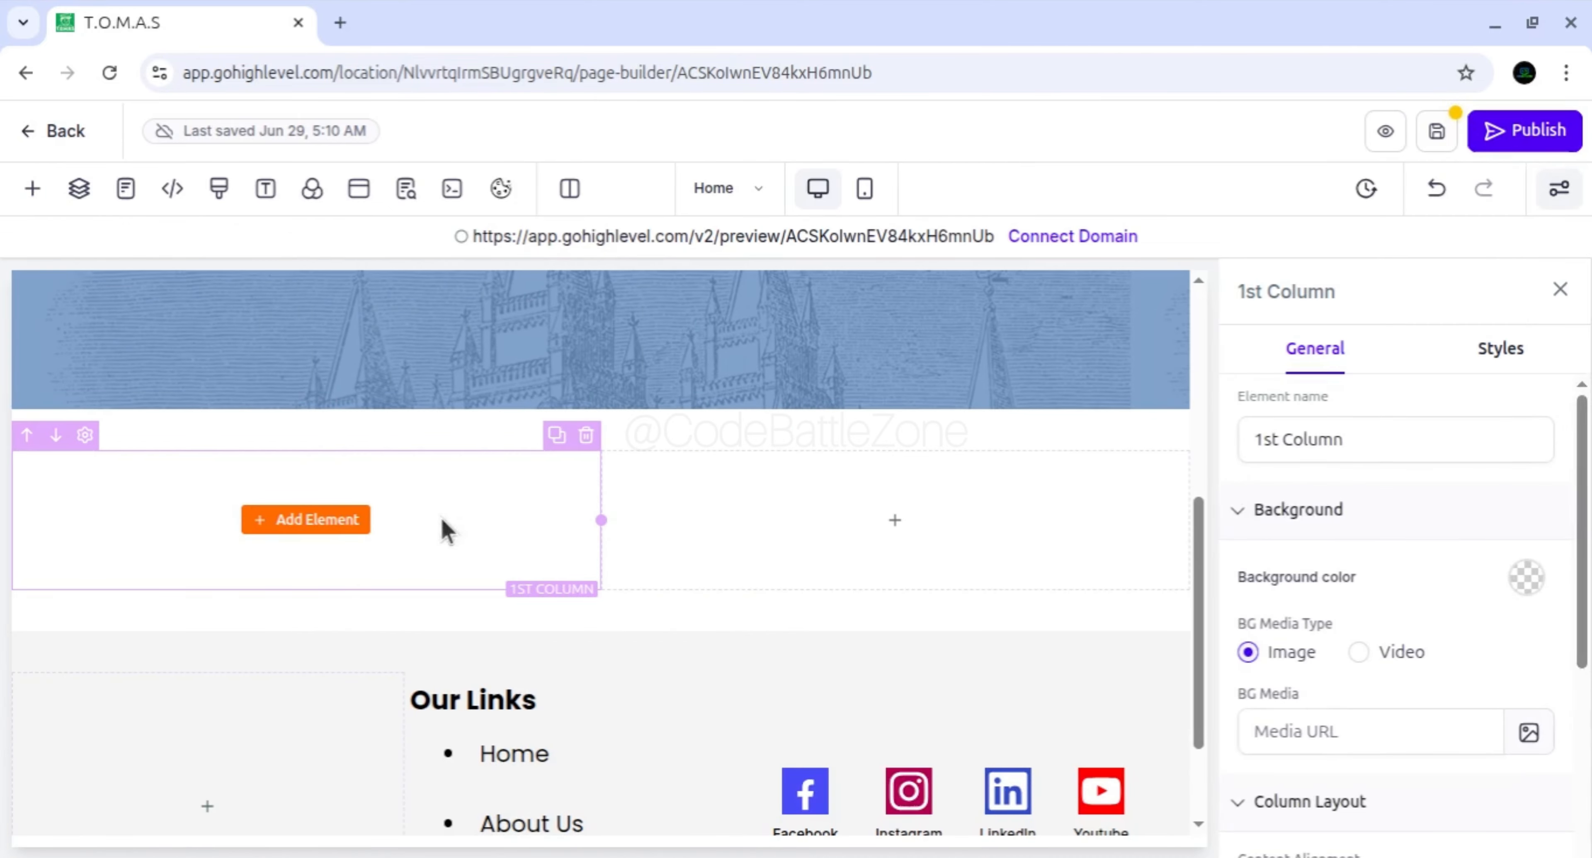
left_click(306, 519)
left_click_drag(427, 479, 469, 502)
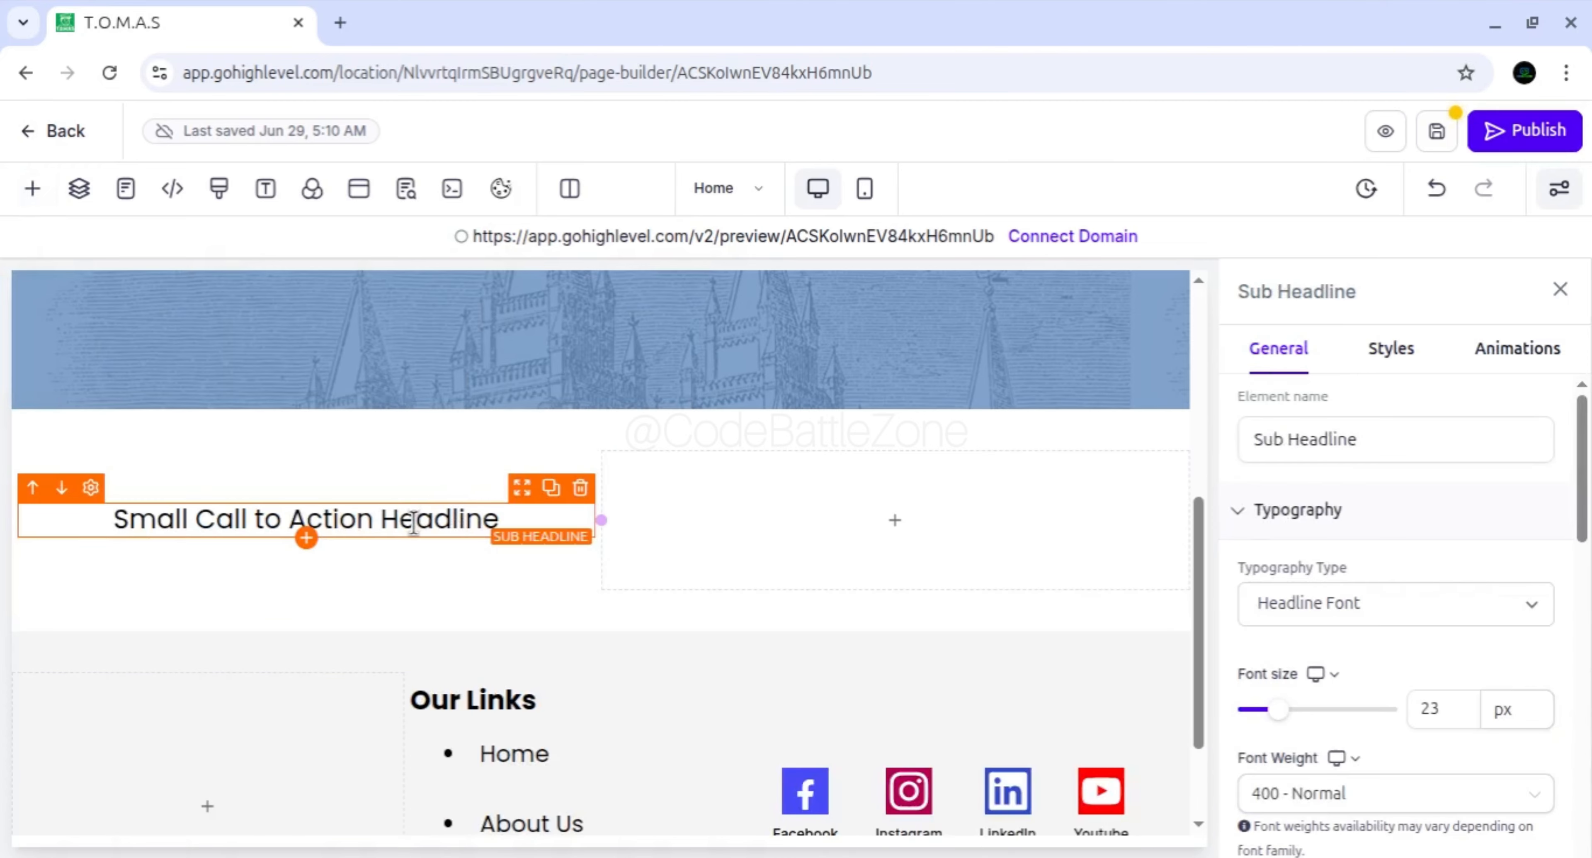
Replace the sub-headline's placeholder text with "Welcome to CodeBattleZone"
double_click(414, 521)
type("Wel")
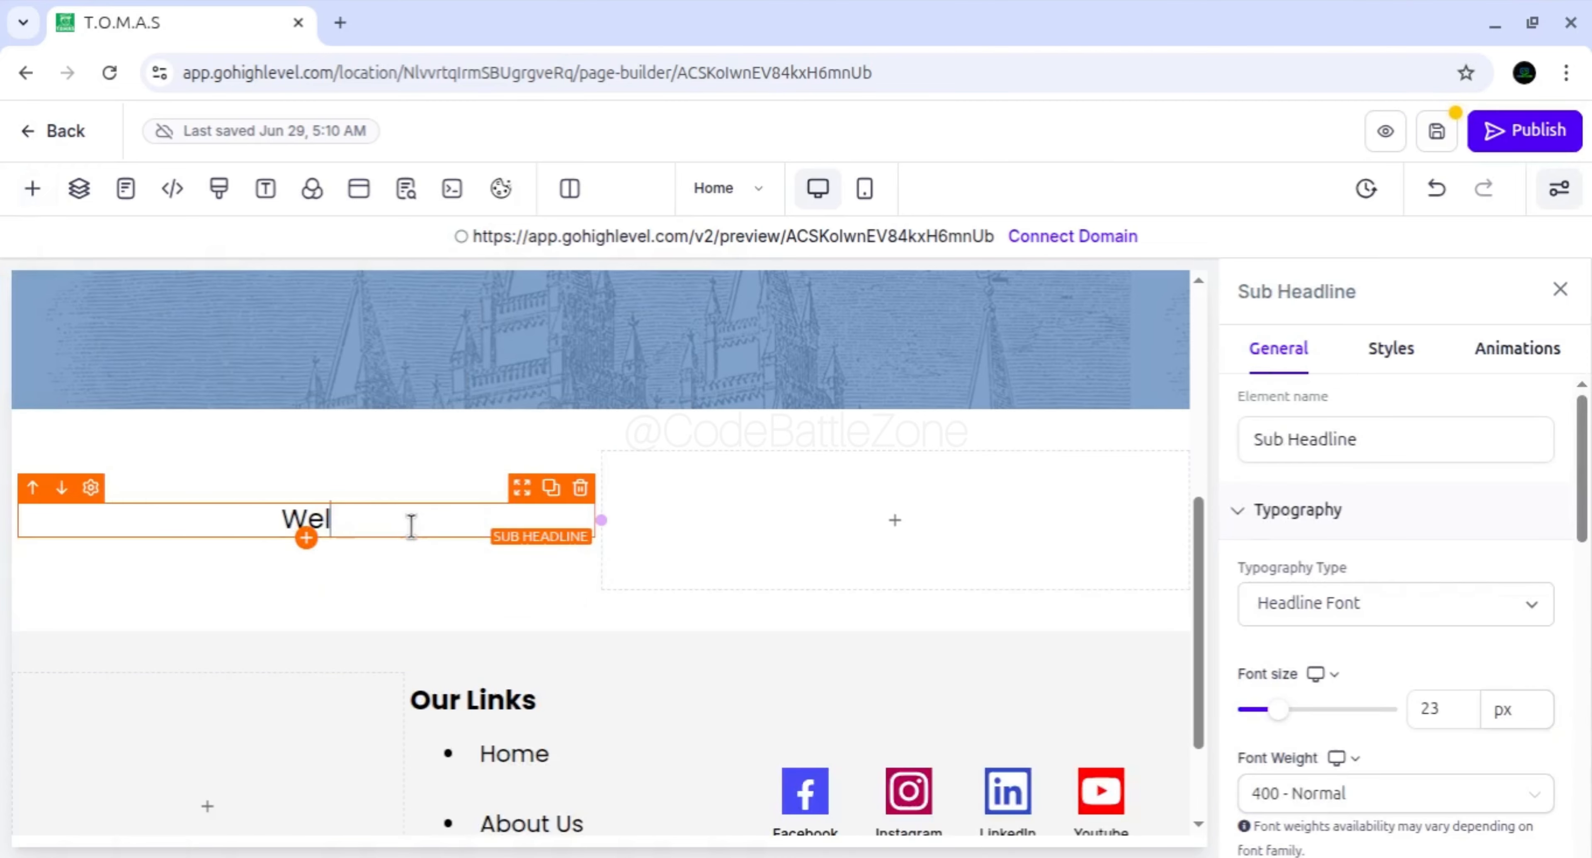
type("come")
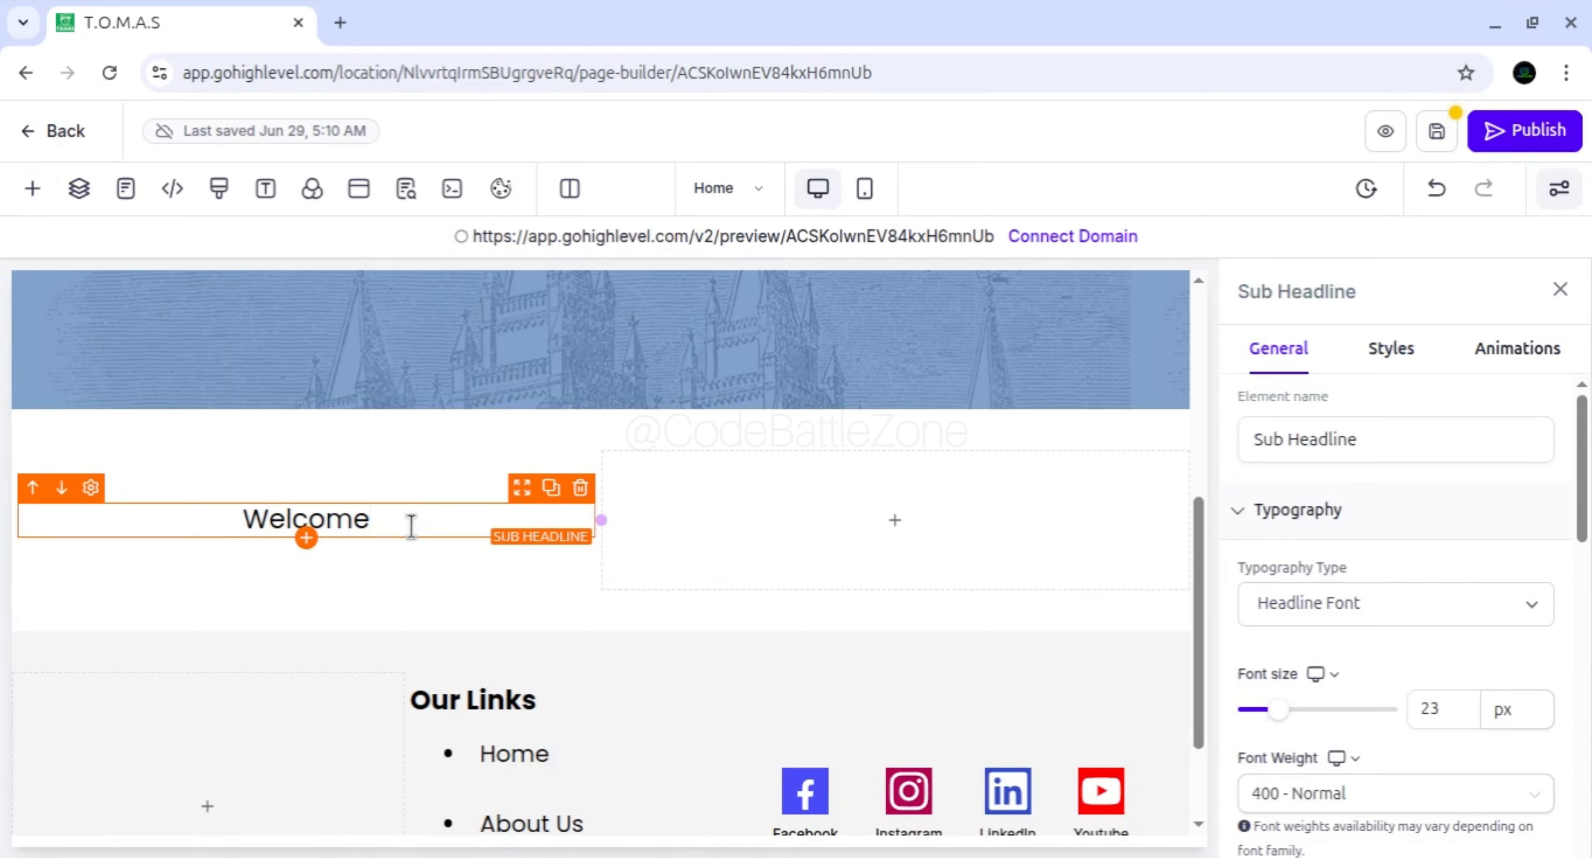
type(" to ")
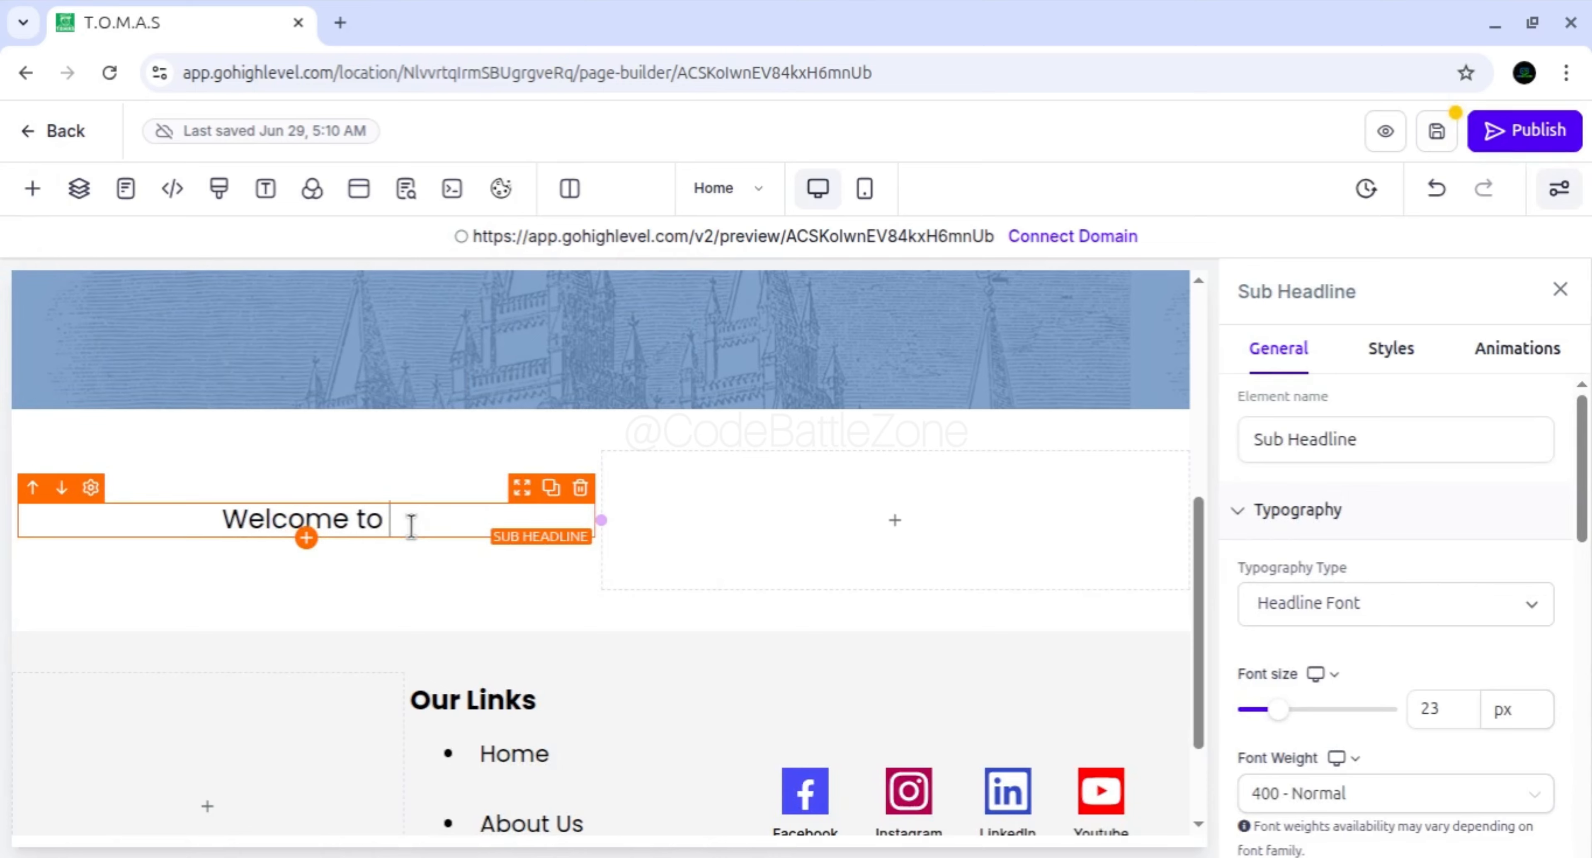
type("Code")
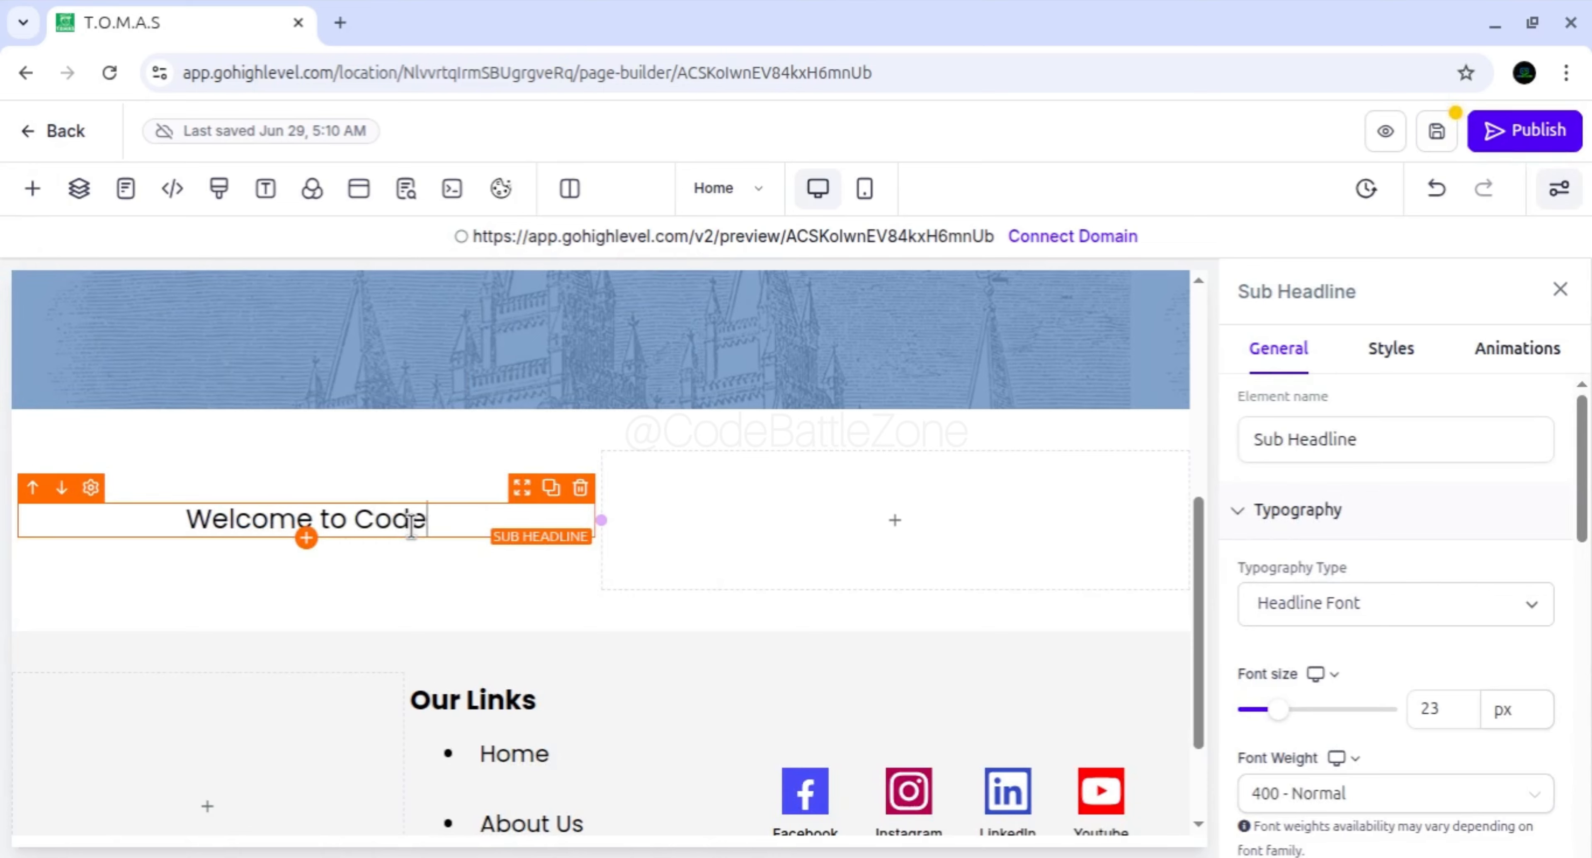
type("BattleZone")
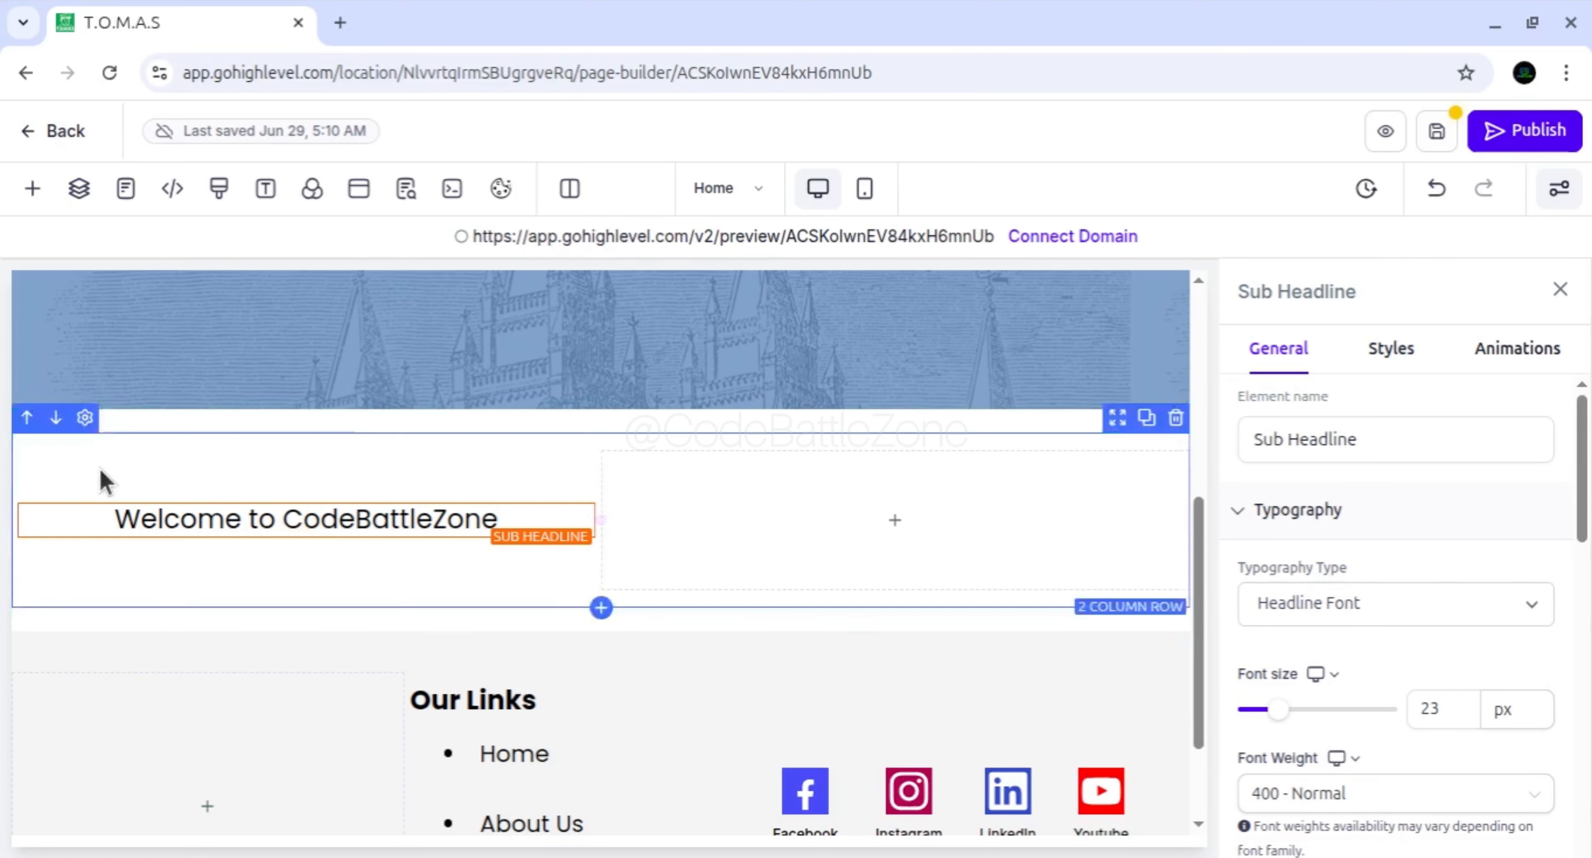
Add a Paragraph element directly below the "Welcome to CodeBattleZone" sub-headline
left_click(304, 537)
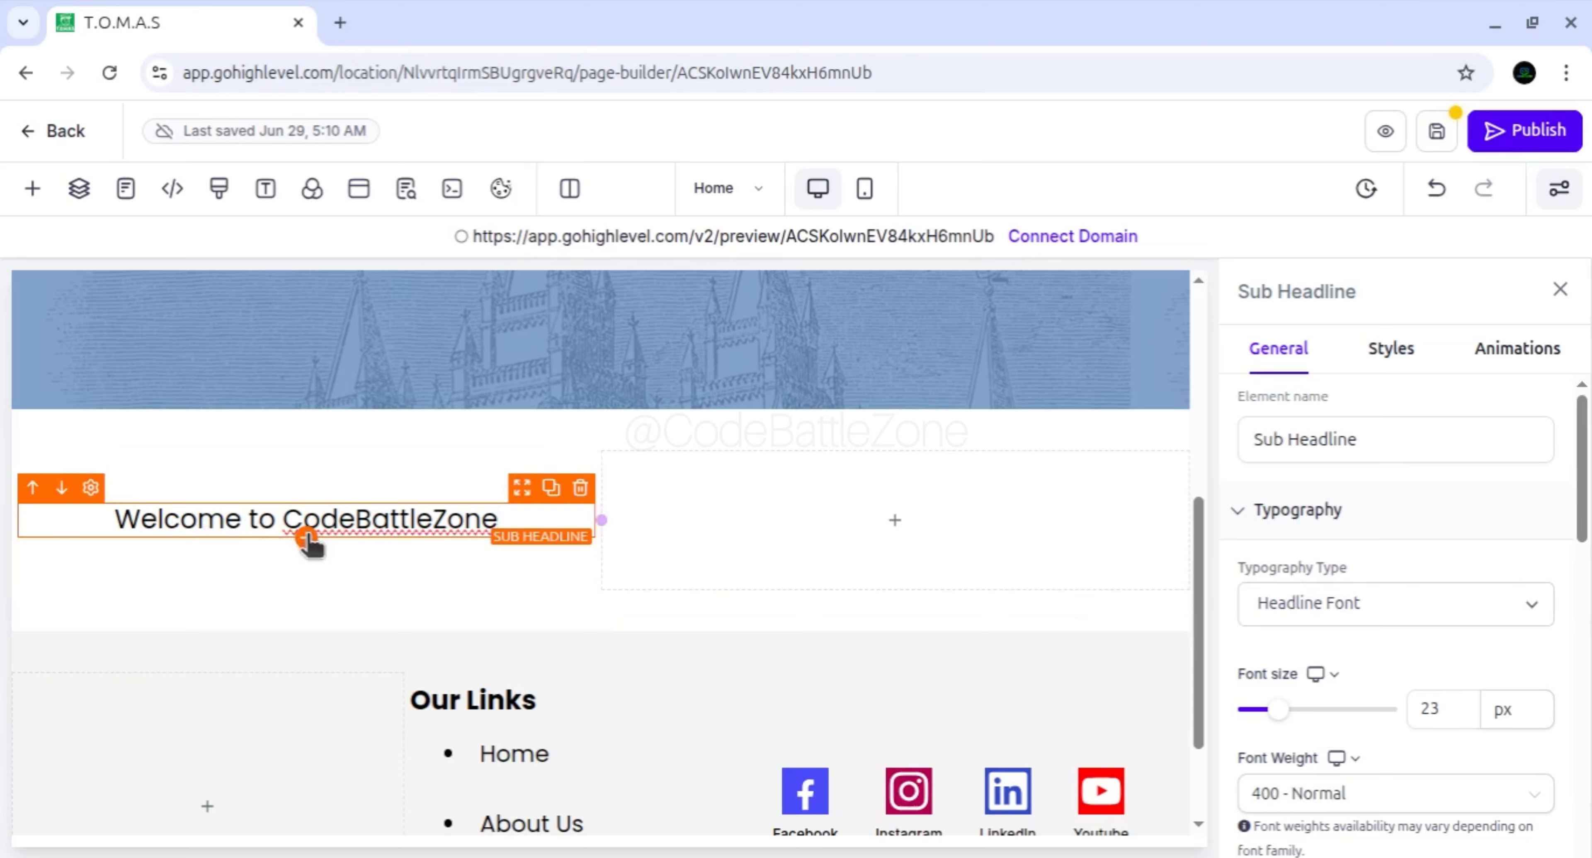
left_click(306, 537)
left_click(558, 501)
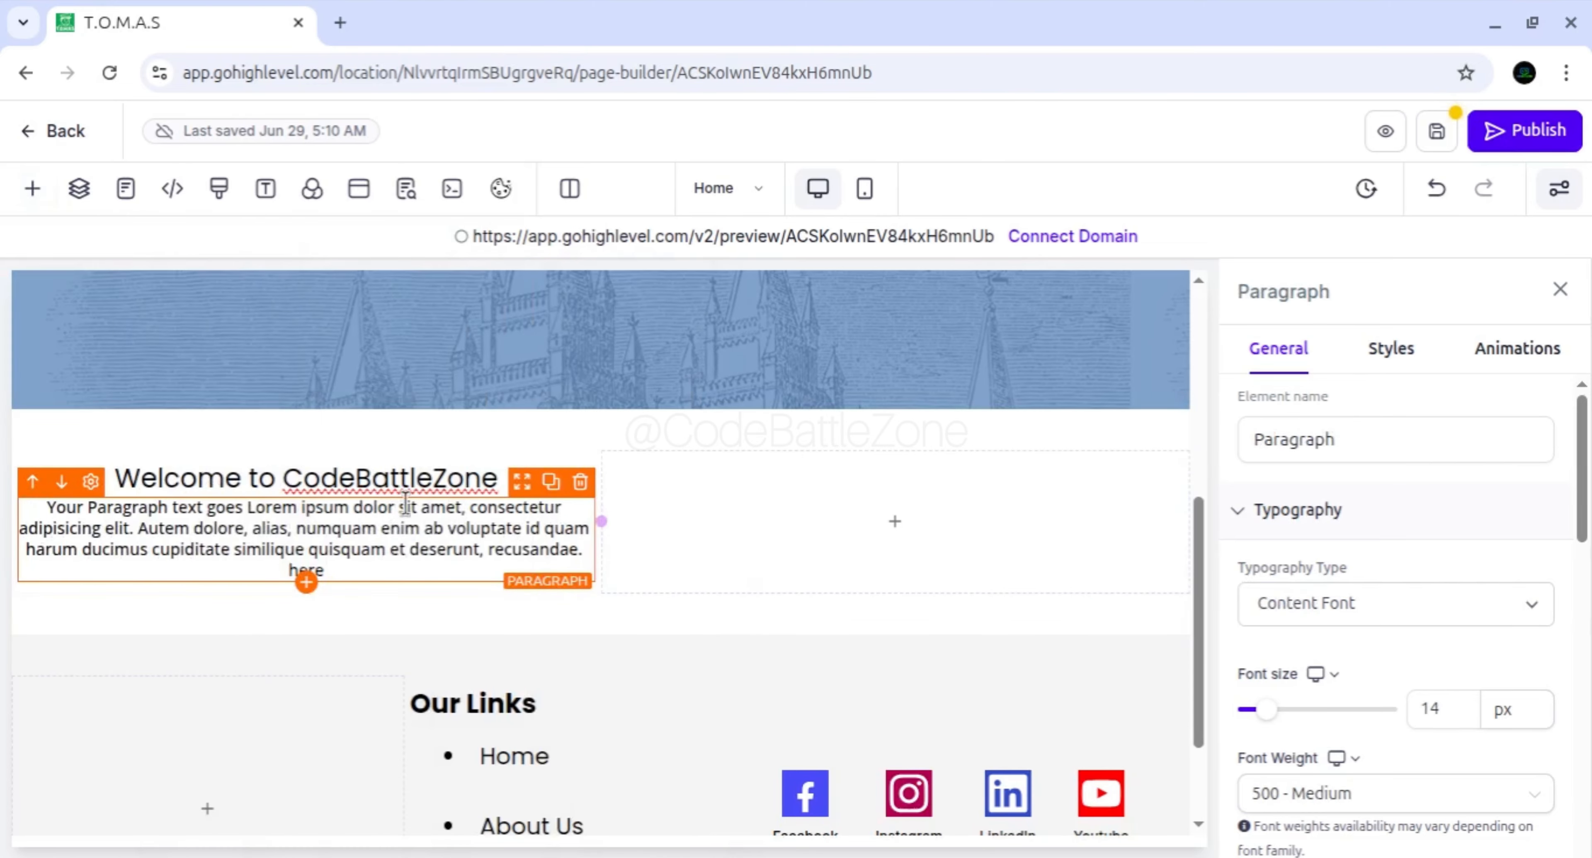
Set the bottom margin of the "Welcome to CodeBattleZone" sub-headline to 20 px
left_click(443, 481)
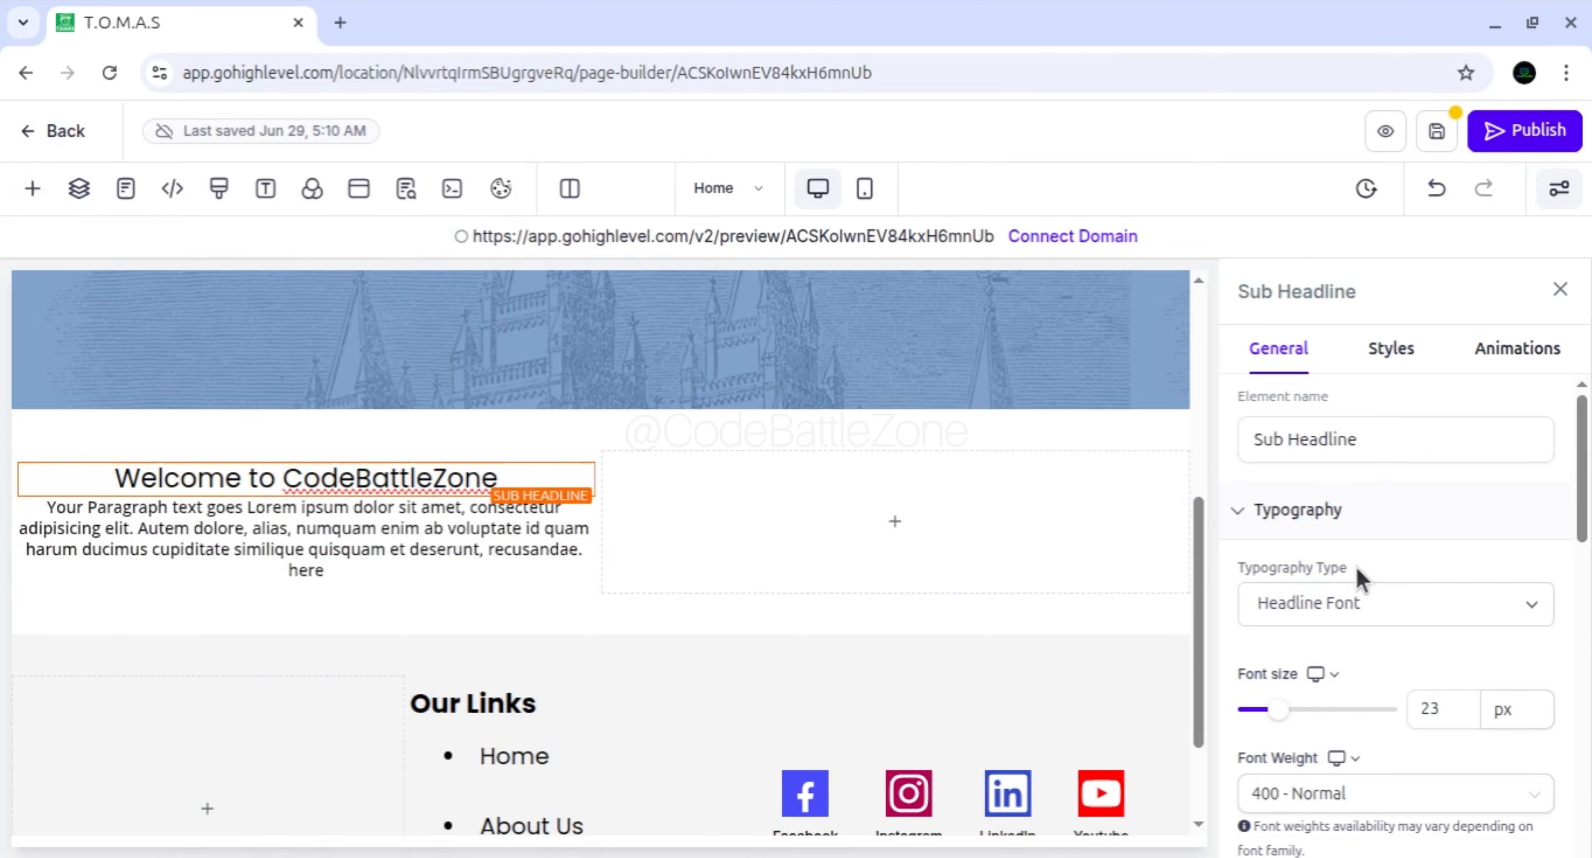
left_click(1398, 361)
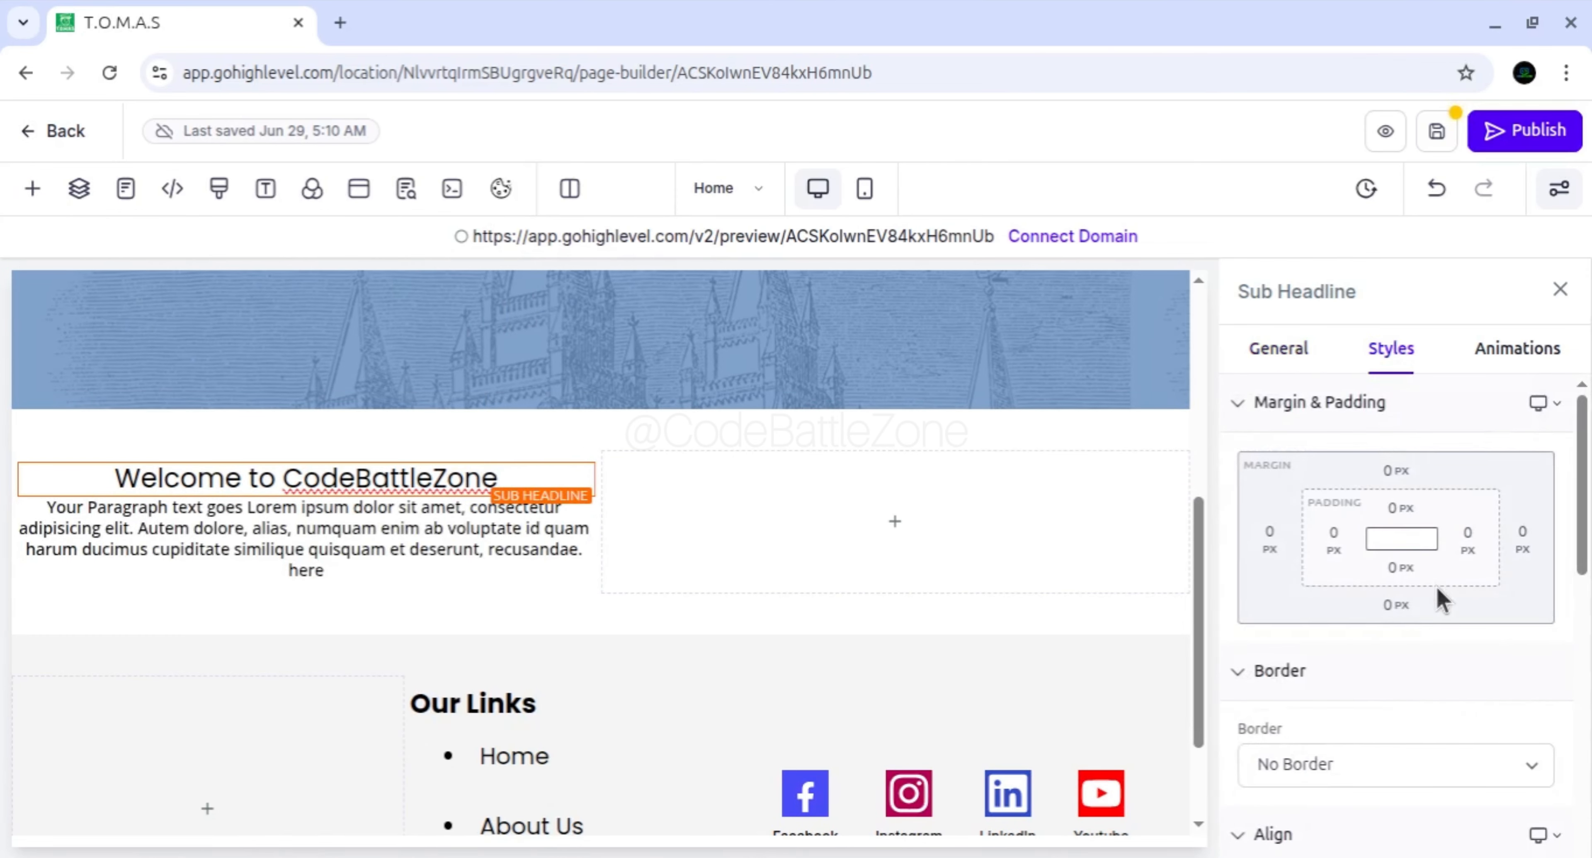
scroll(1440, 600, "down", 1)
left_click(1398, 566)
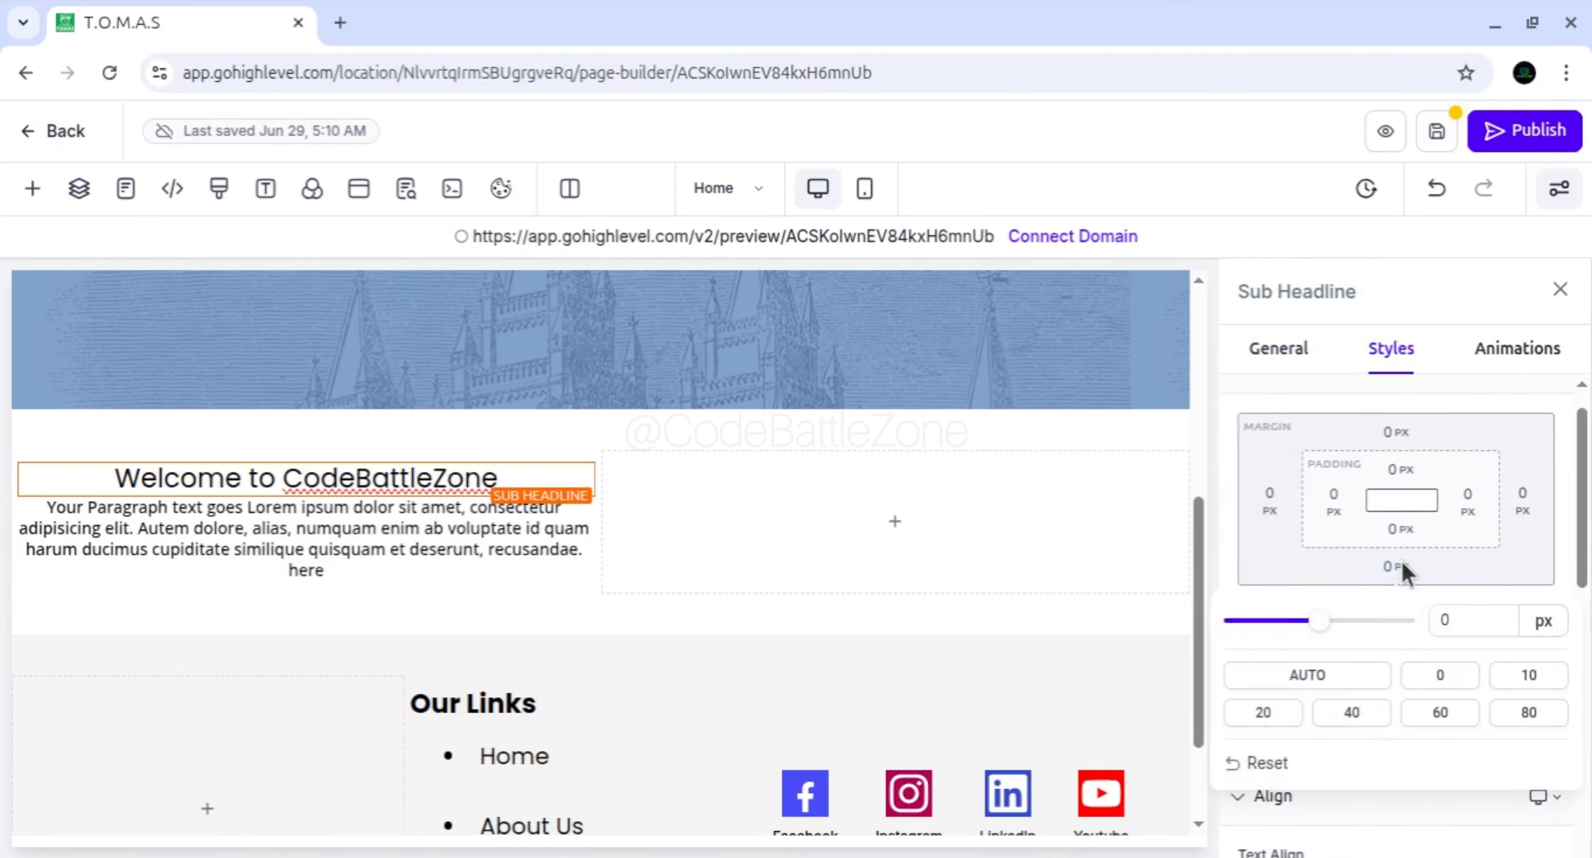
left_click(1280, 714)
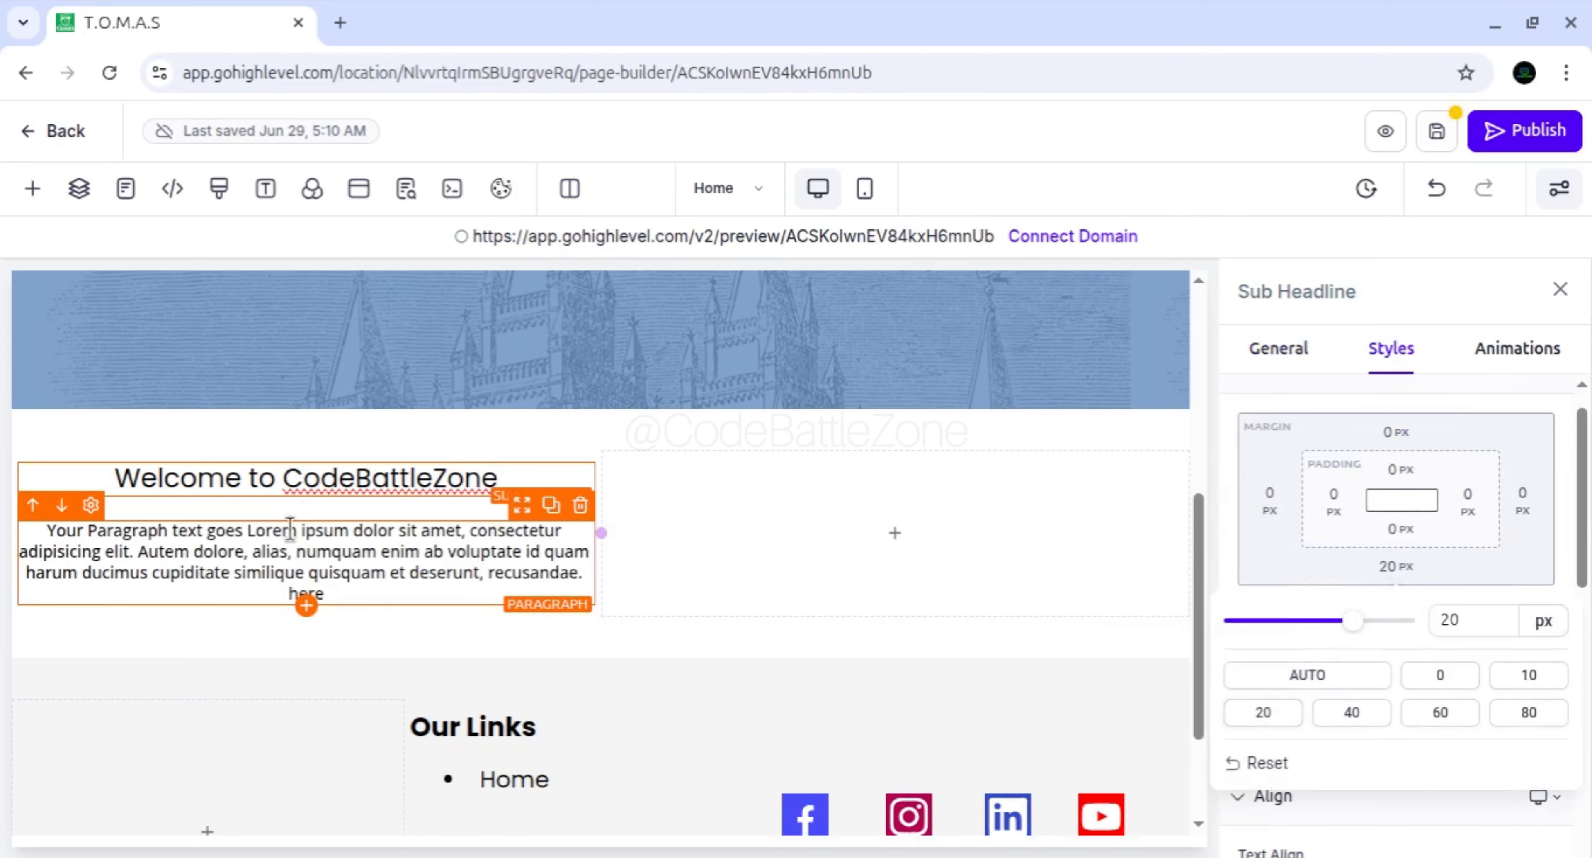
Set the paragraph's padding to 10 px on all four sides
left_click(361, 561)
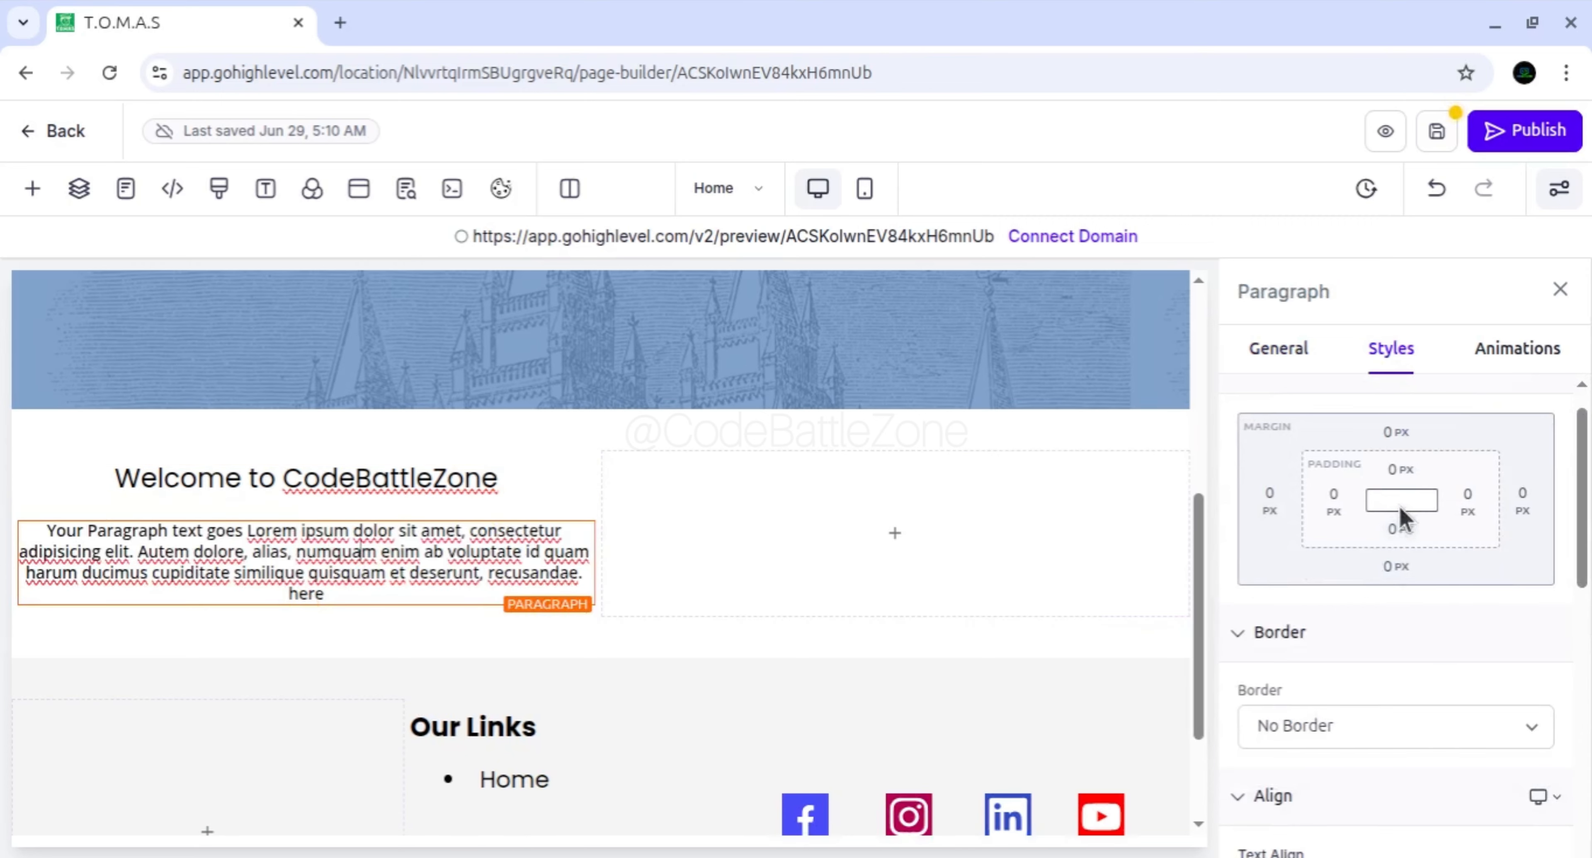
left_click(1402, 474)
left_click(1367, 584)
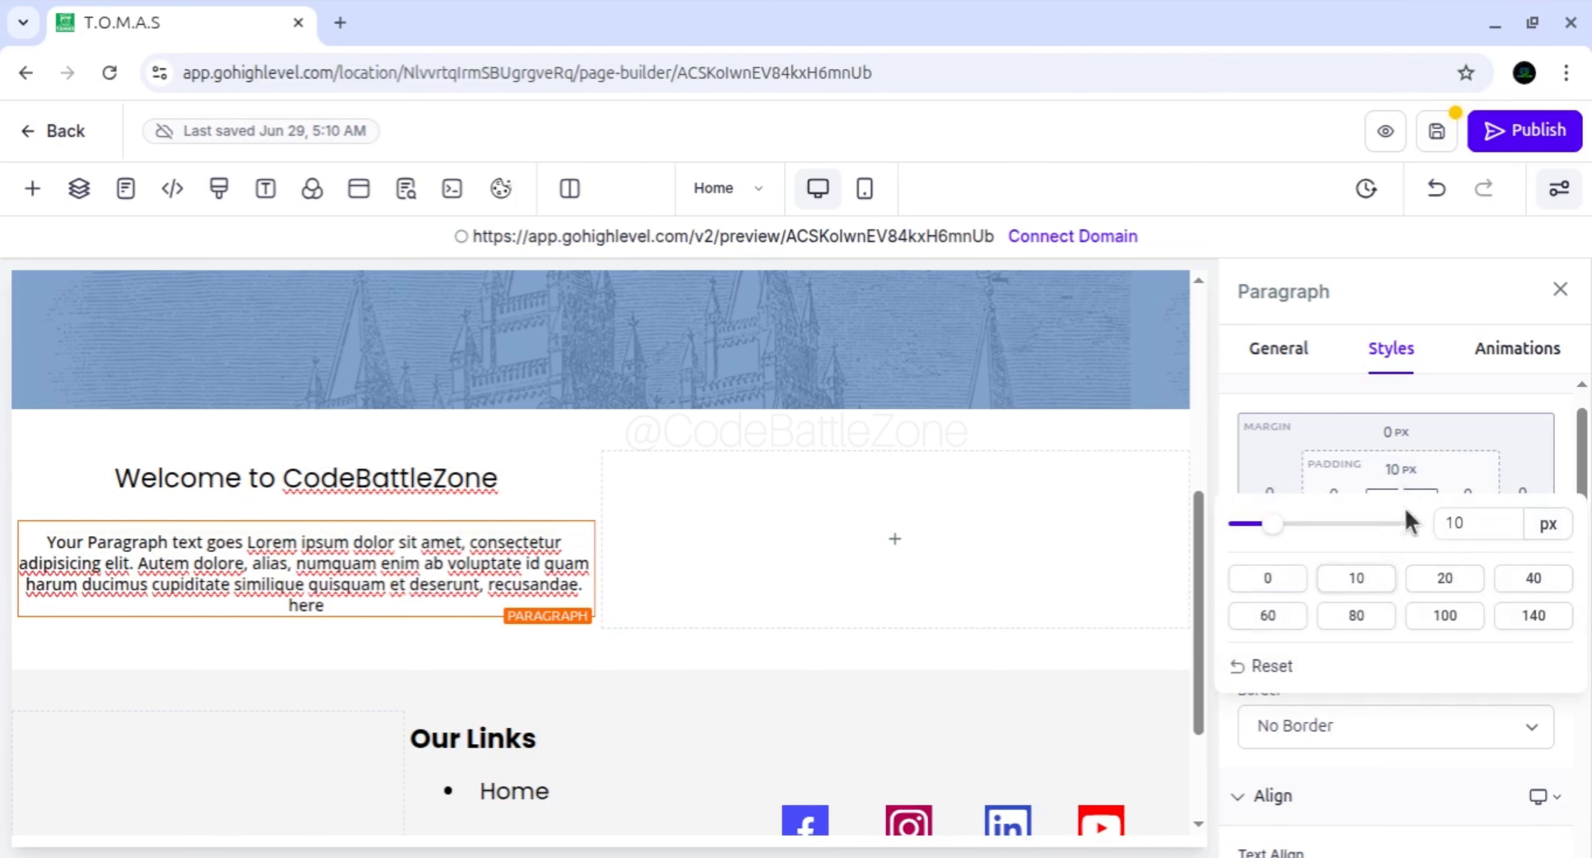
left_click(1399, 529)
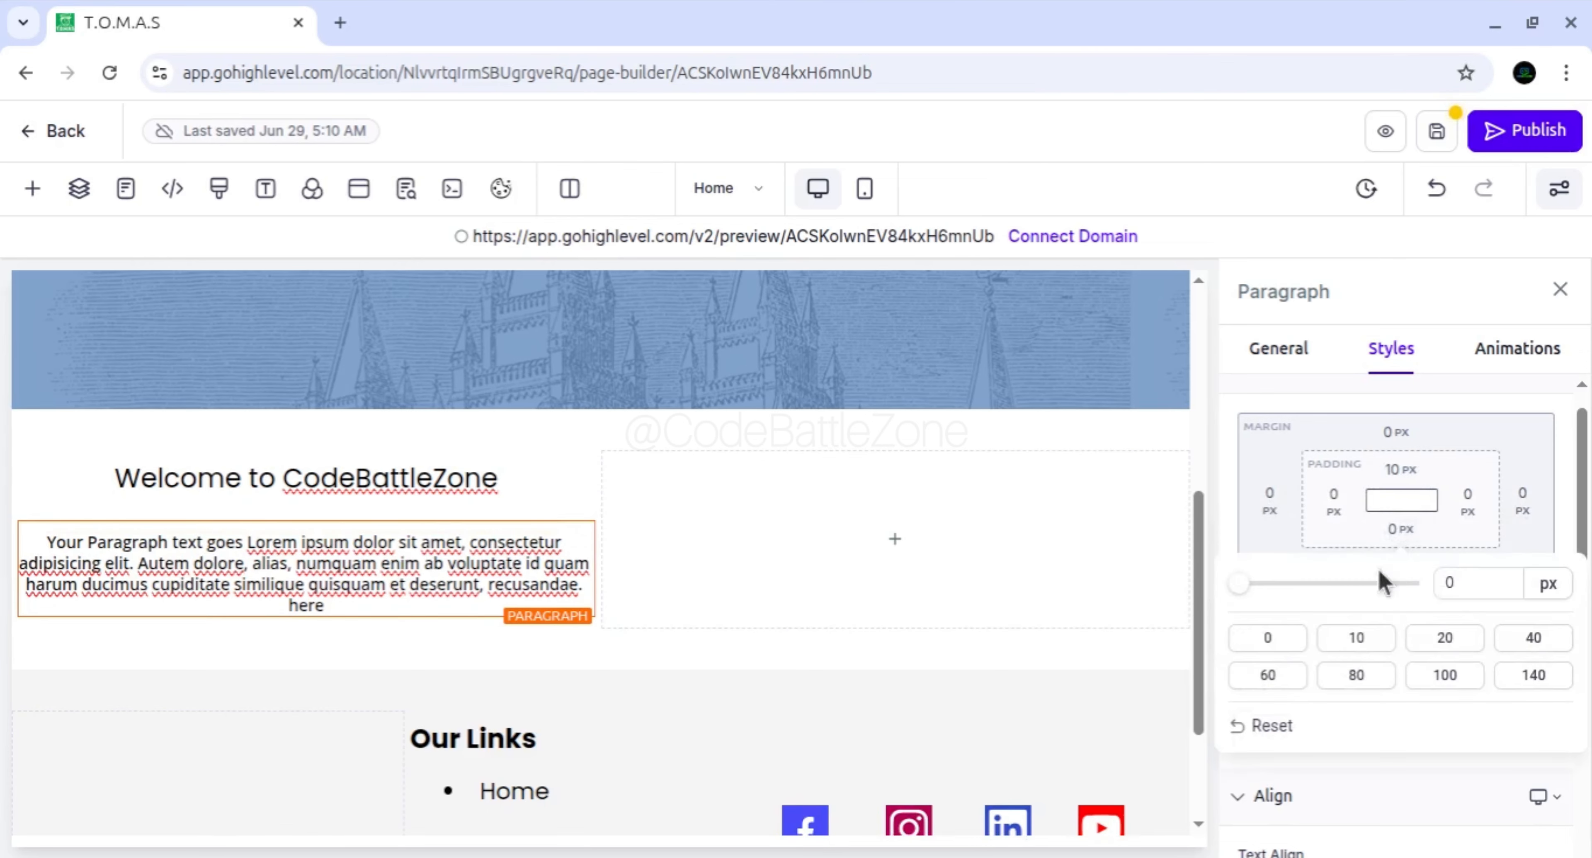
left_click(1356, 637)
left_click(1334, 494)
left_click(1279, 618)
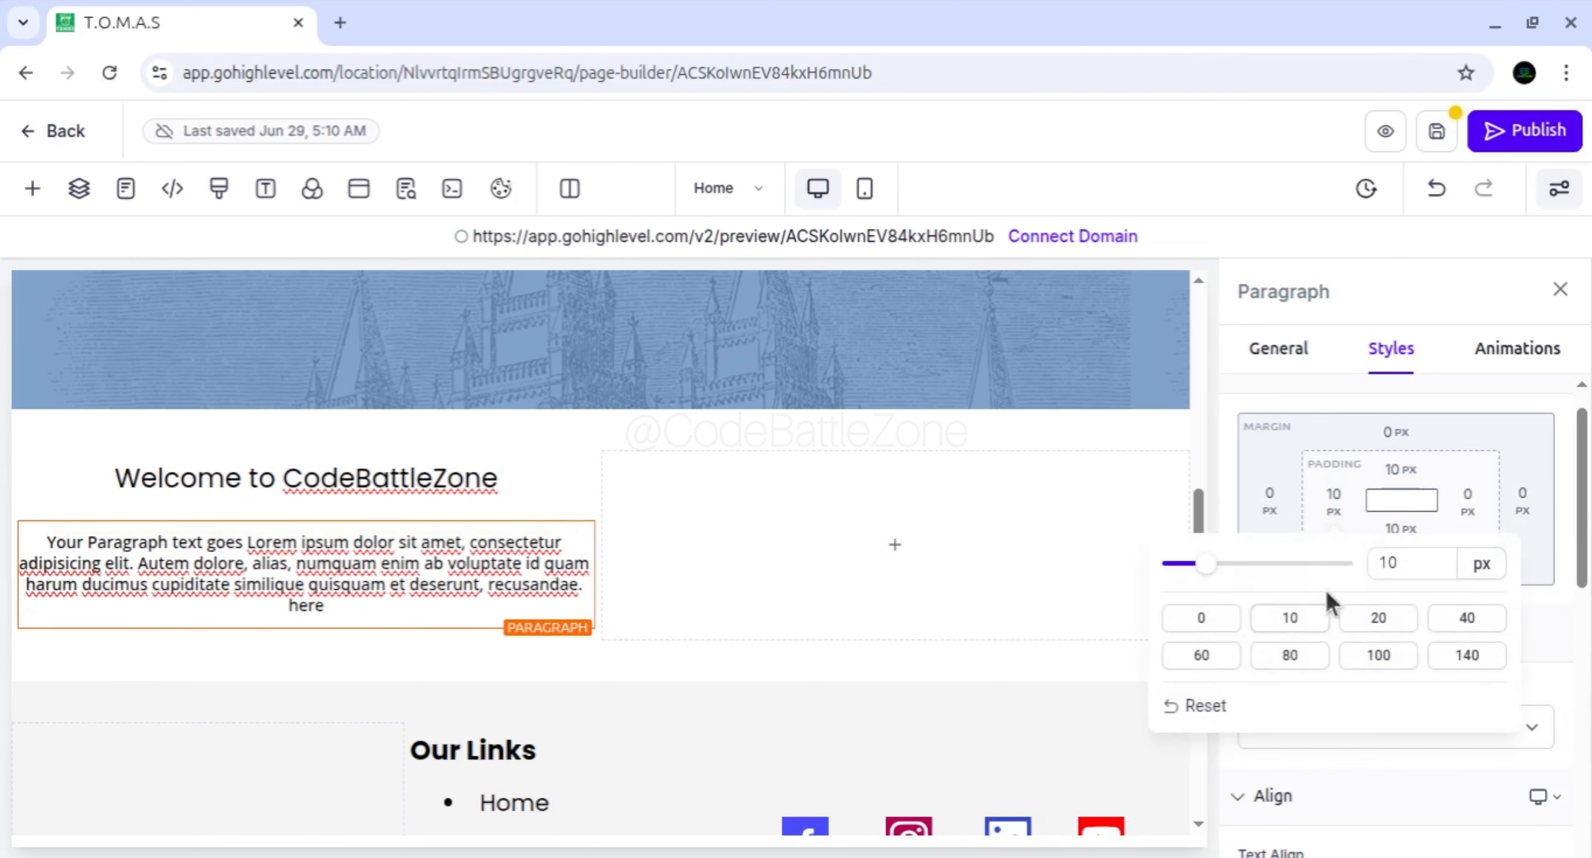
left_click(1464, 496)
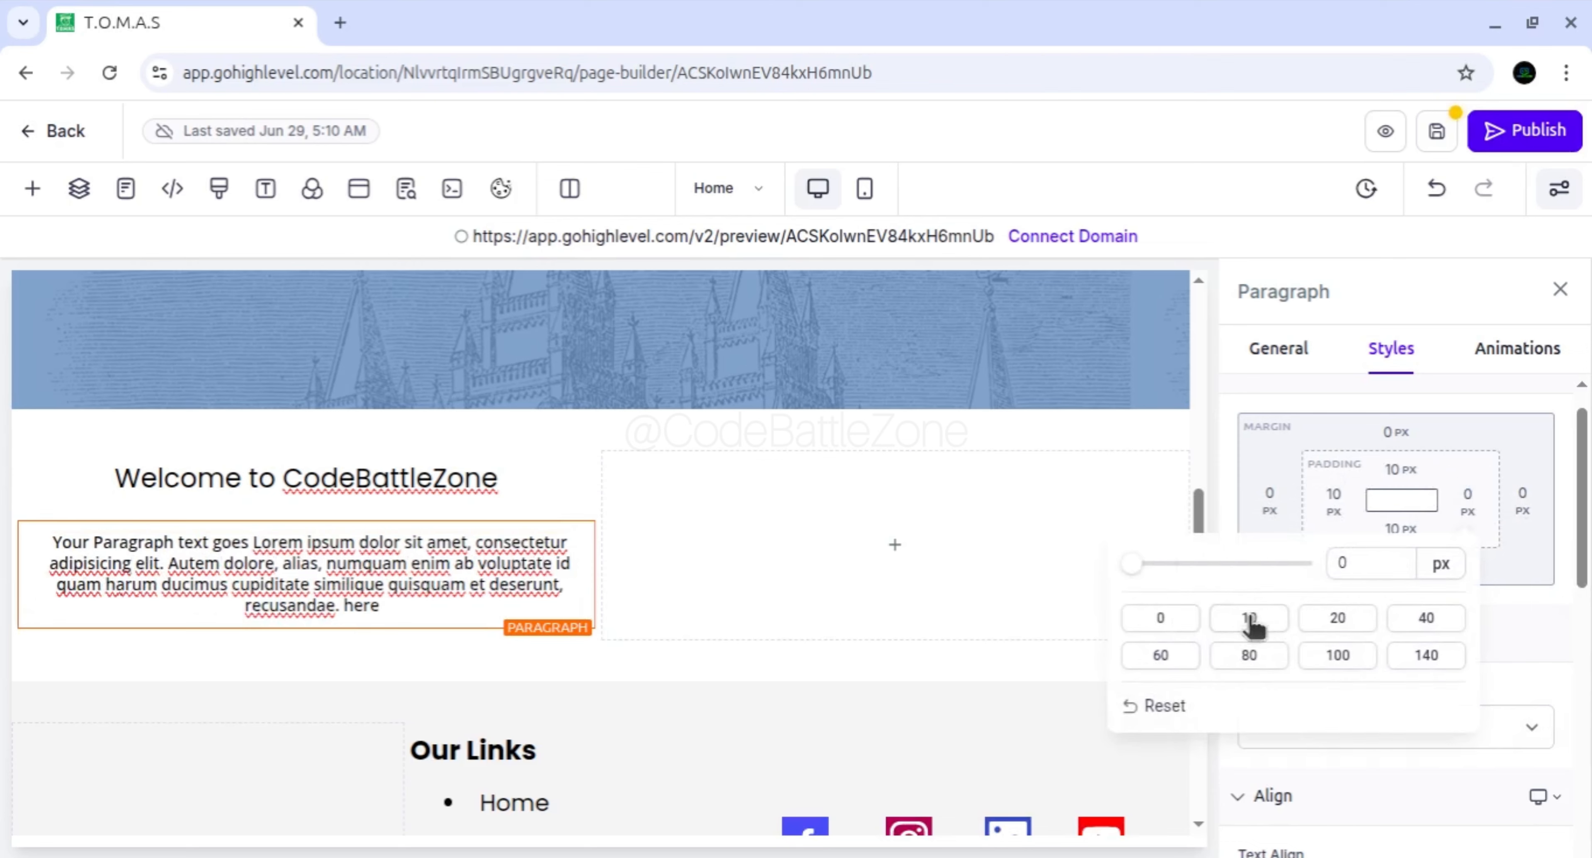
left_click(1250, 618)
Set the left and right padding of the "Welcome to CodeBattleZone" sub-headline to 10 px
left_click(447, 479)
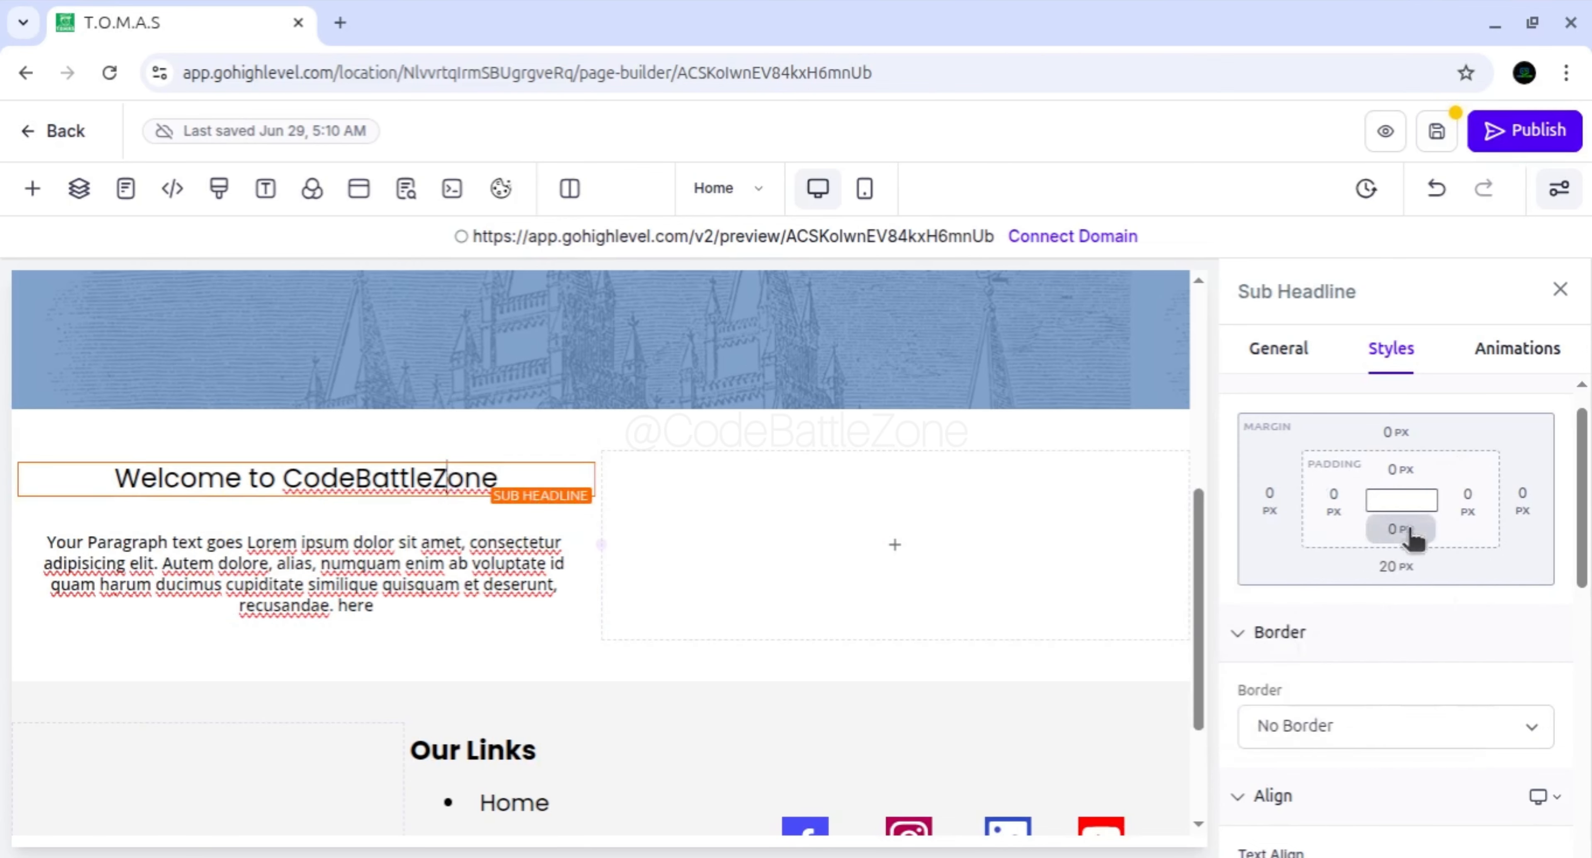
left_click(1334, 498)
left_click(1285, 618)
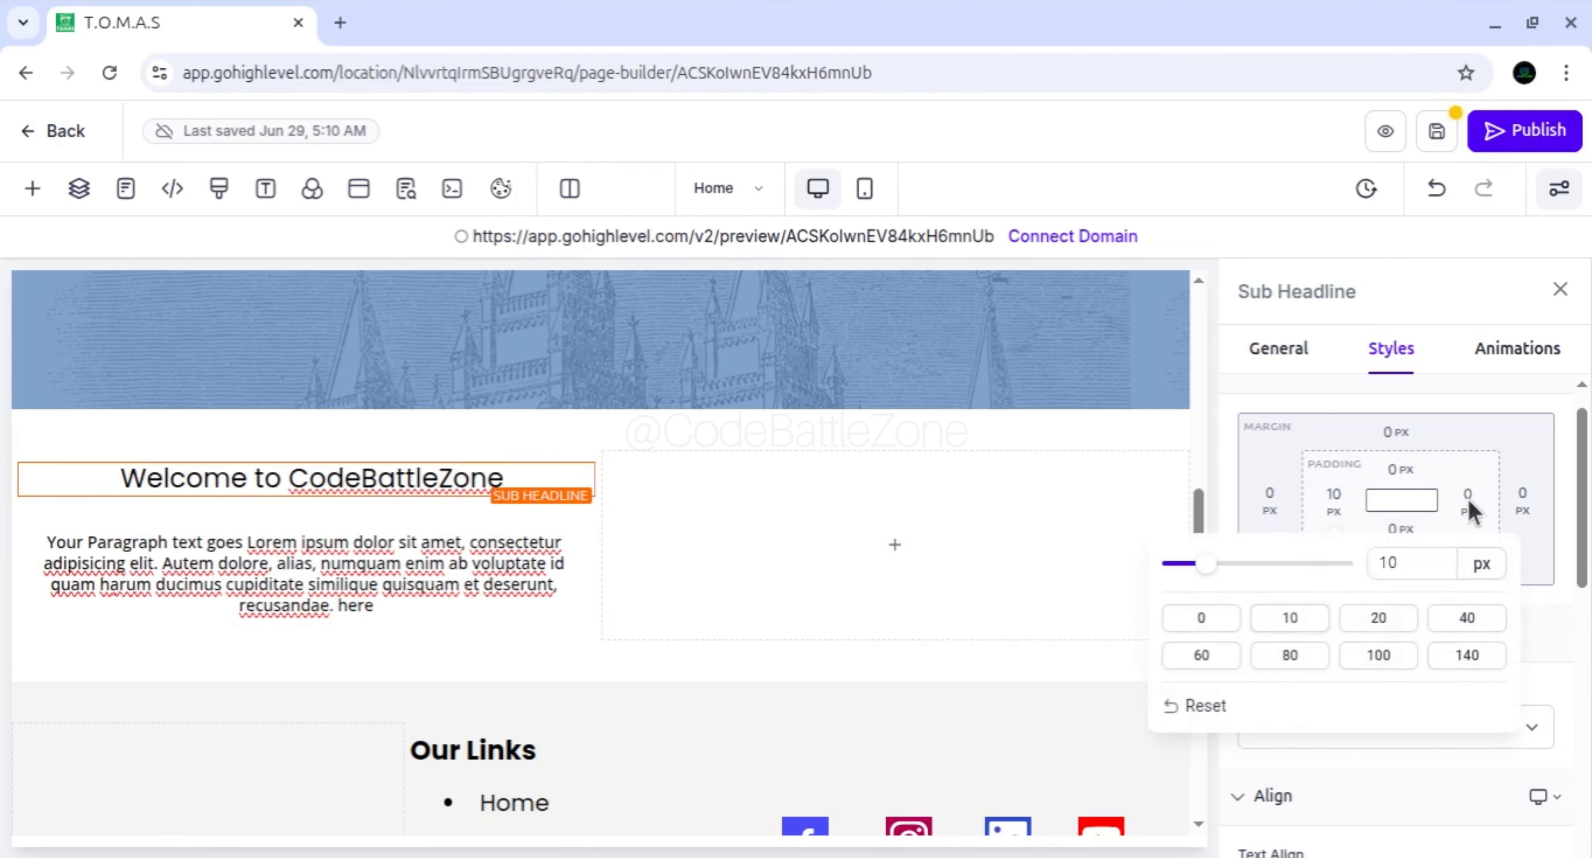
left_click(1468, 497)
left_click(1251, 618)
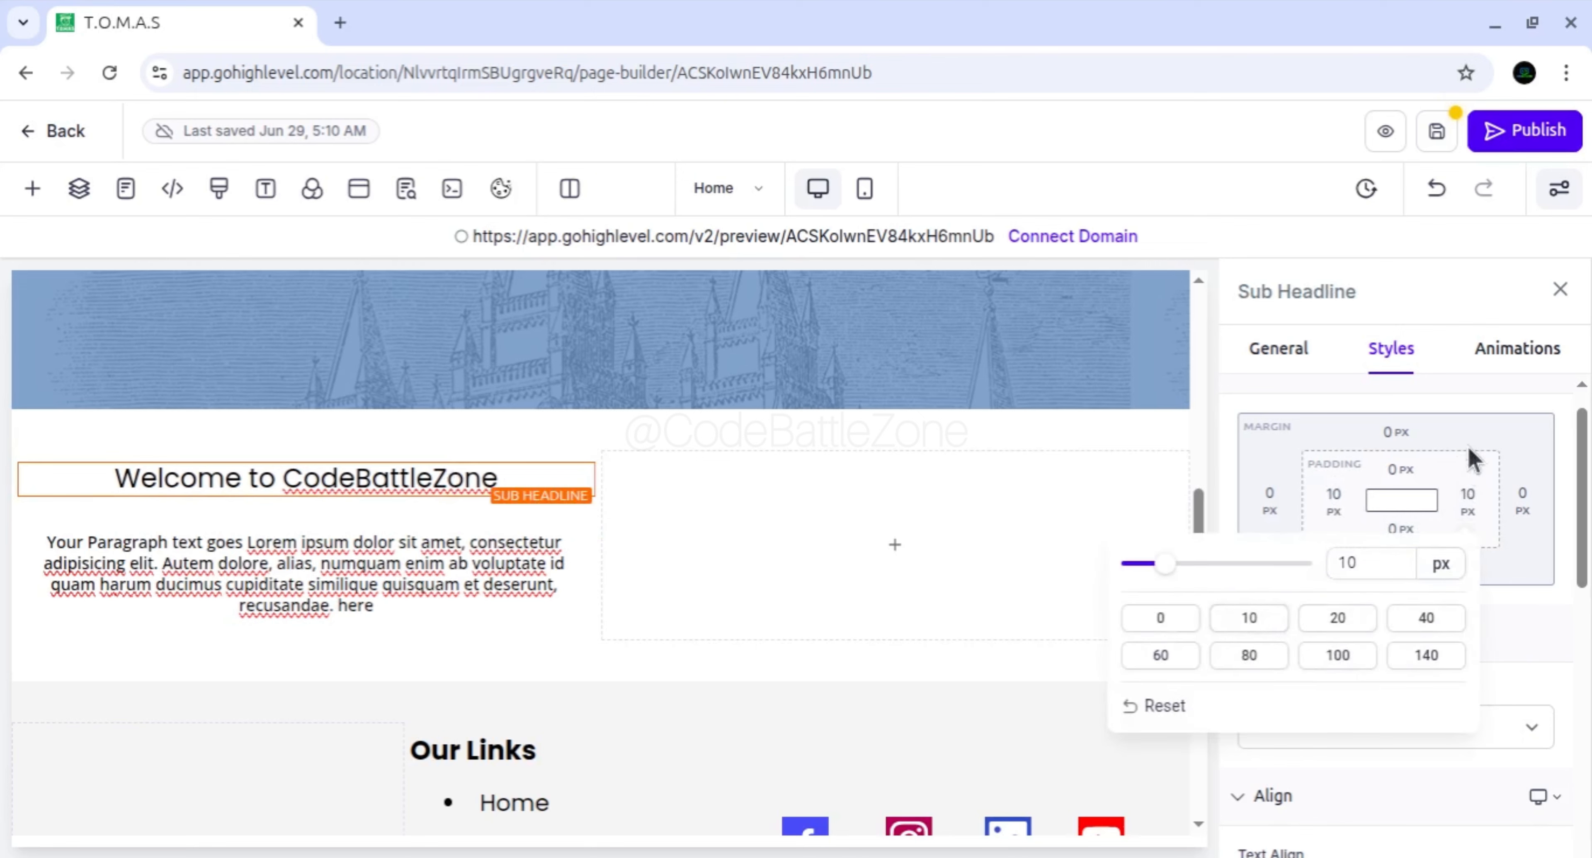
Left-align the text of the paragraph below the "Welcome to CodeBattleZone" sub-headline
left_click(1470, 446)
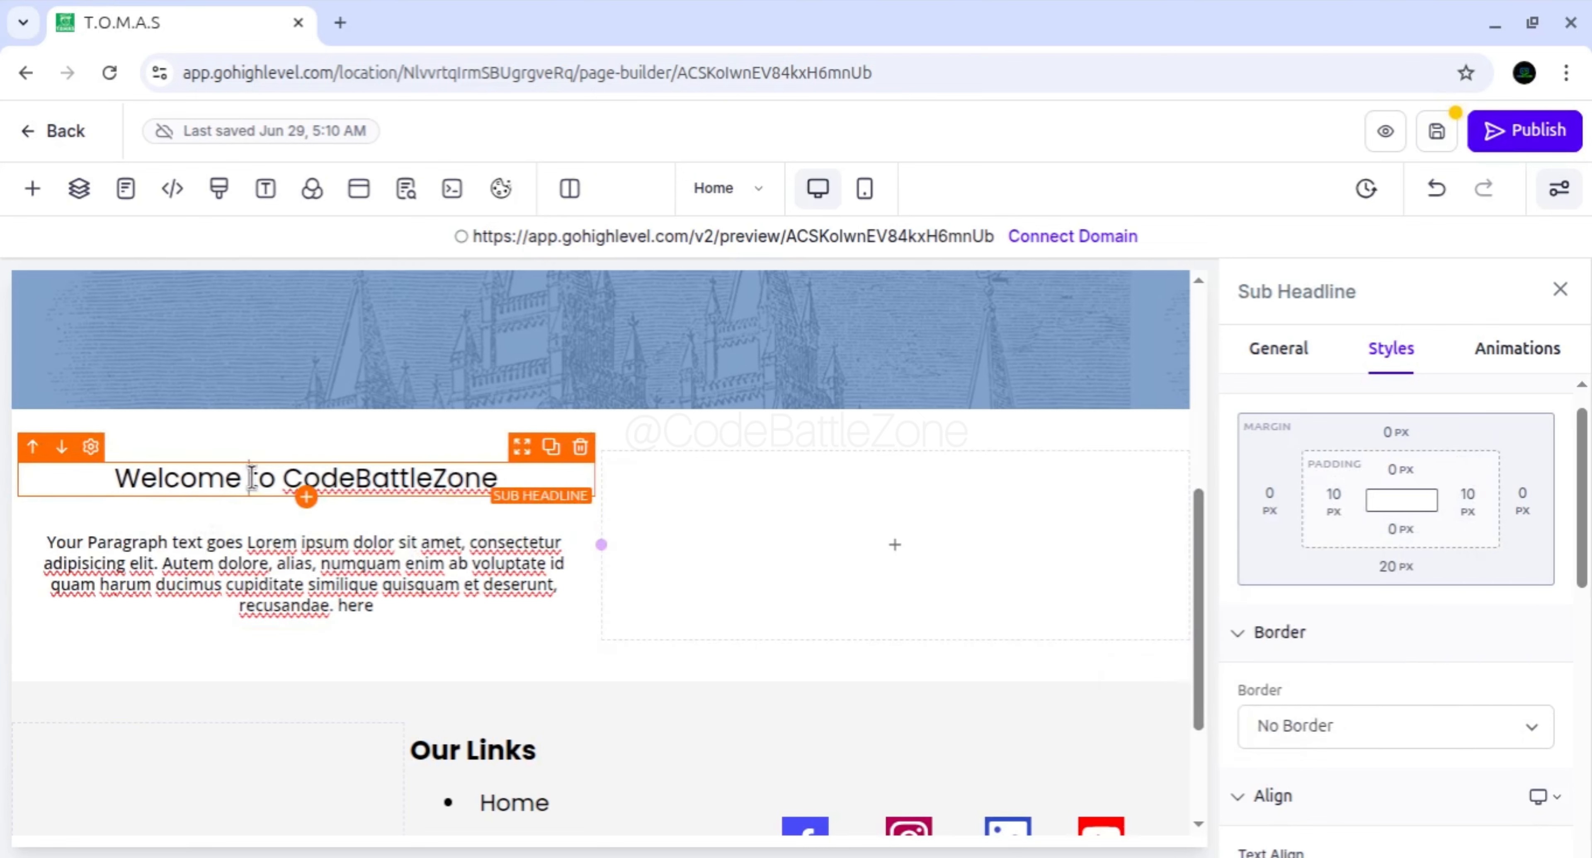
triple_click(267, 556)
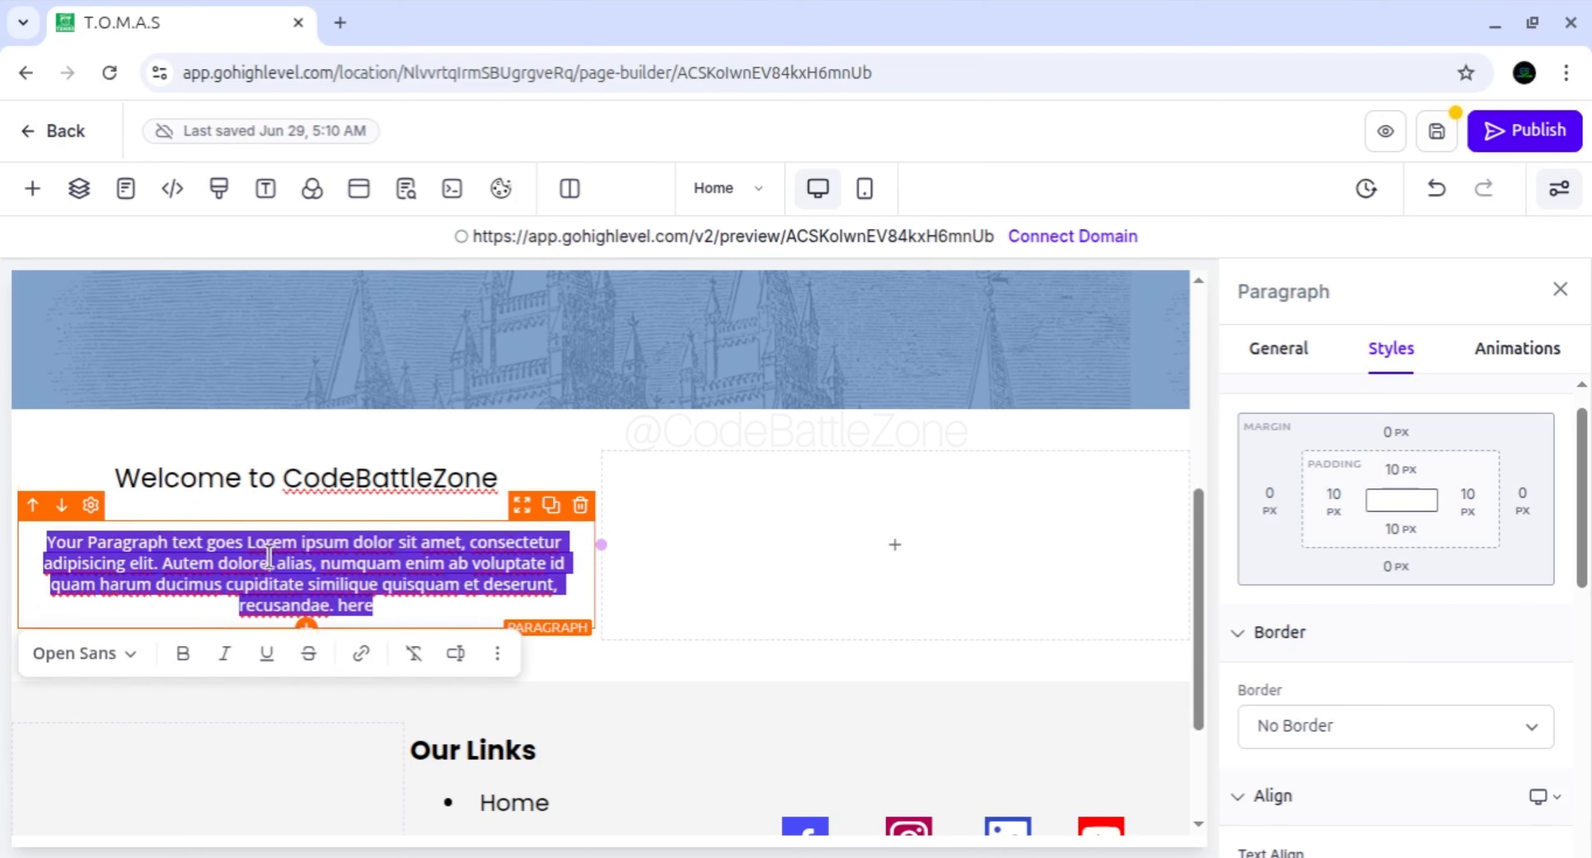
scroll(1375, 568, "down", 5)
left_click(1273, 503)
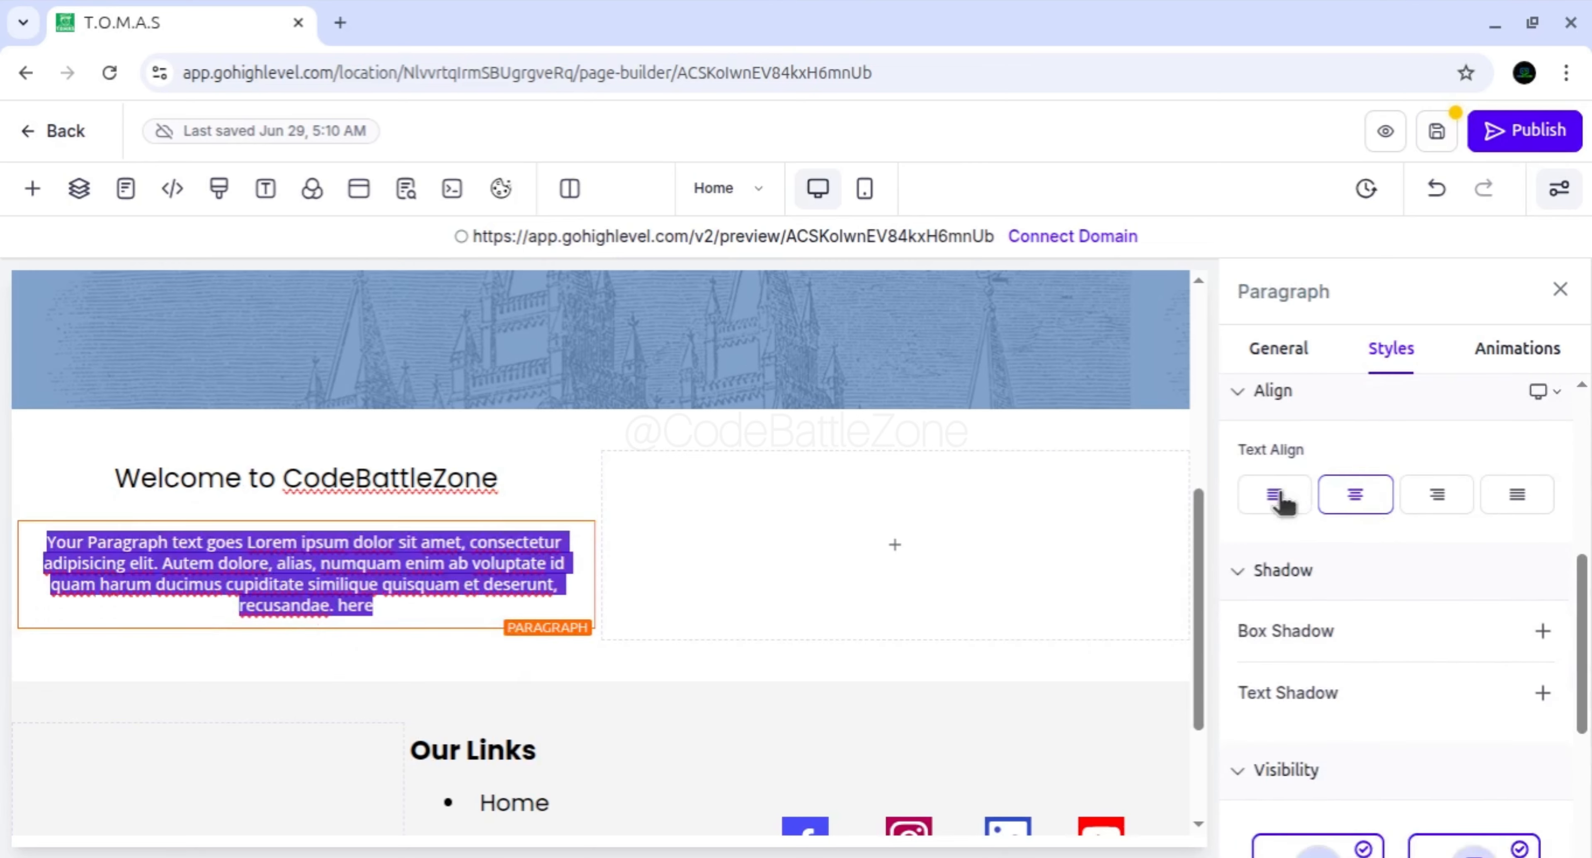
Left-align the "Welcome to CodeBattleZone" sub-headline and close its settings
left_click(378, 510)
triple_click(374, 485)
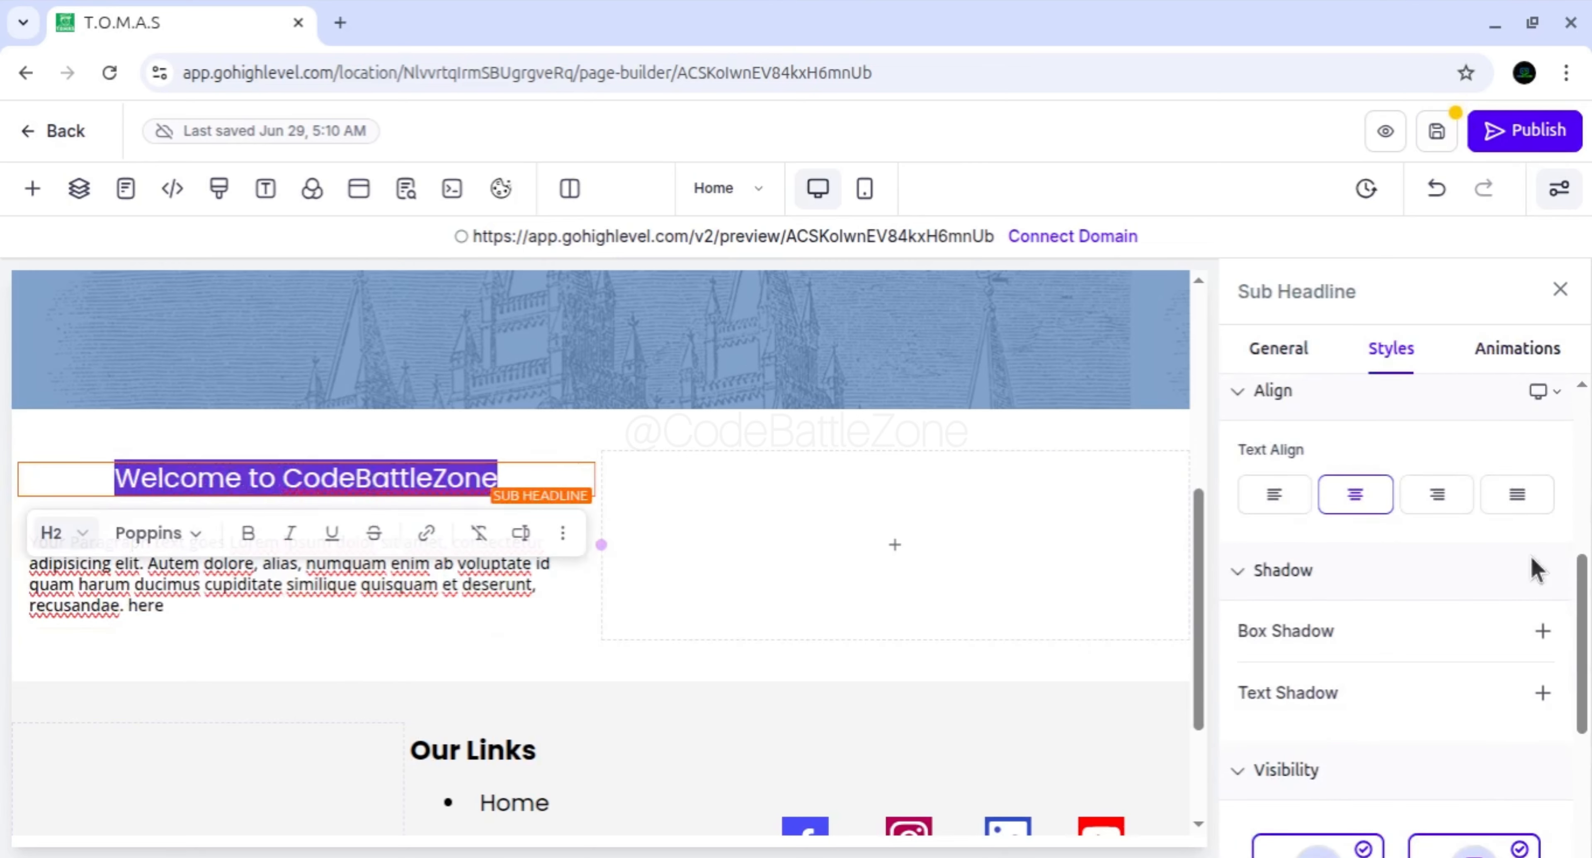
left_click(1261, 497)
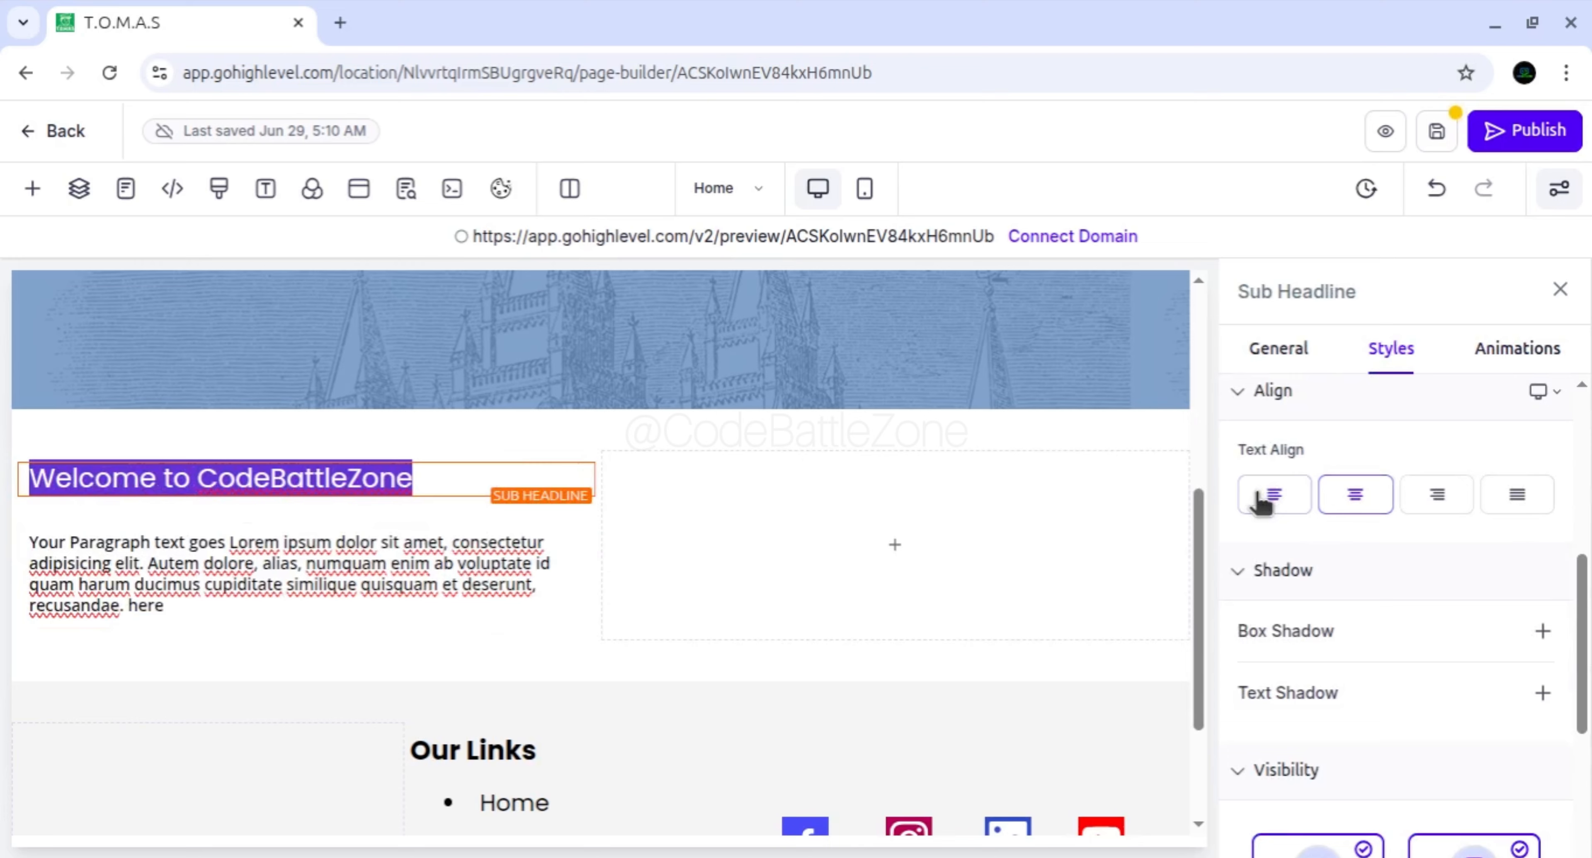
left_click(1561, 290)
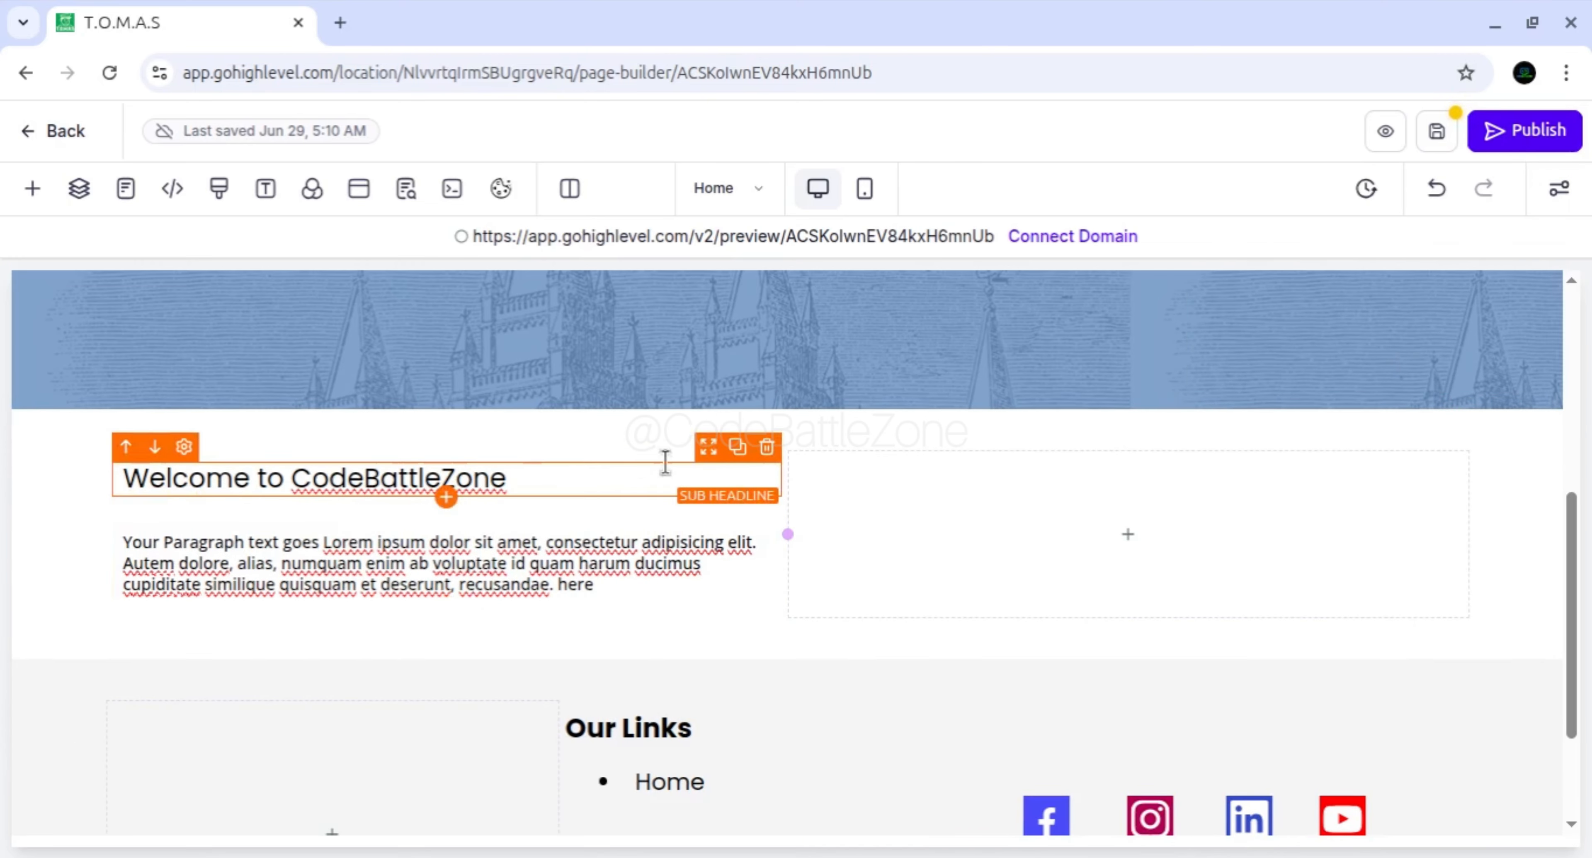
Set the font size of the paragraph below the welcome sub-headline to 18 px
left_click(1111, 535)
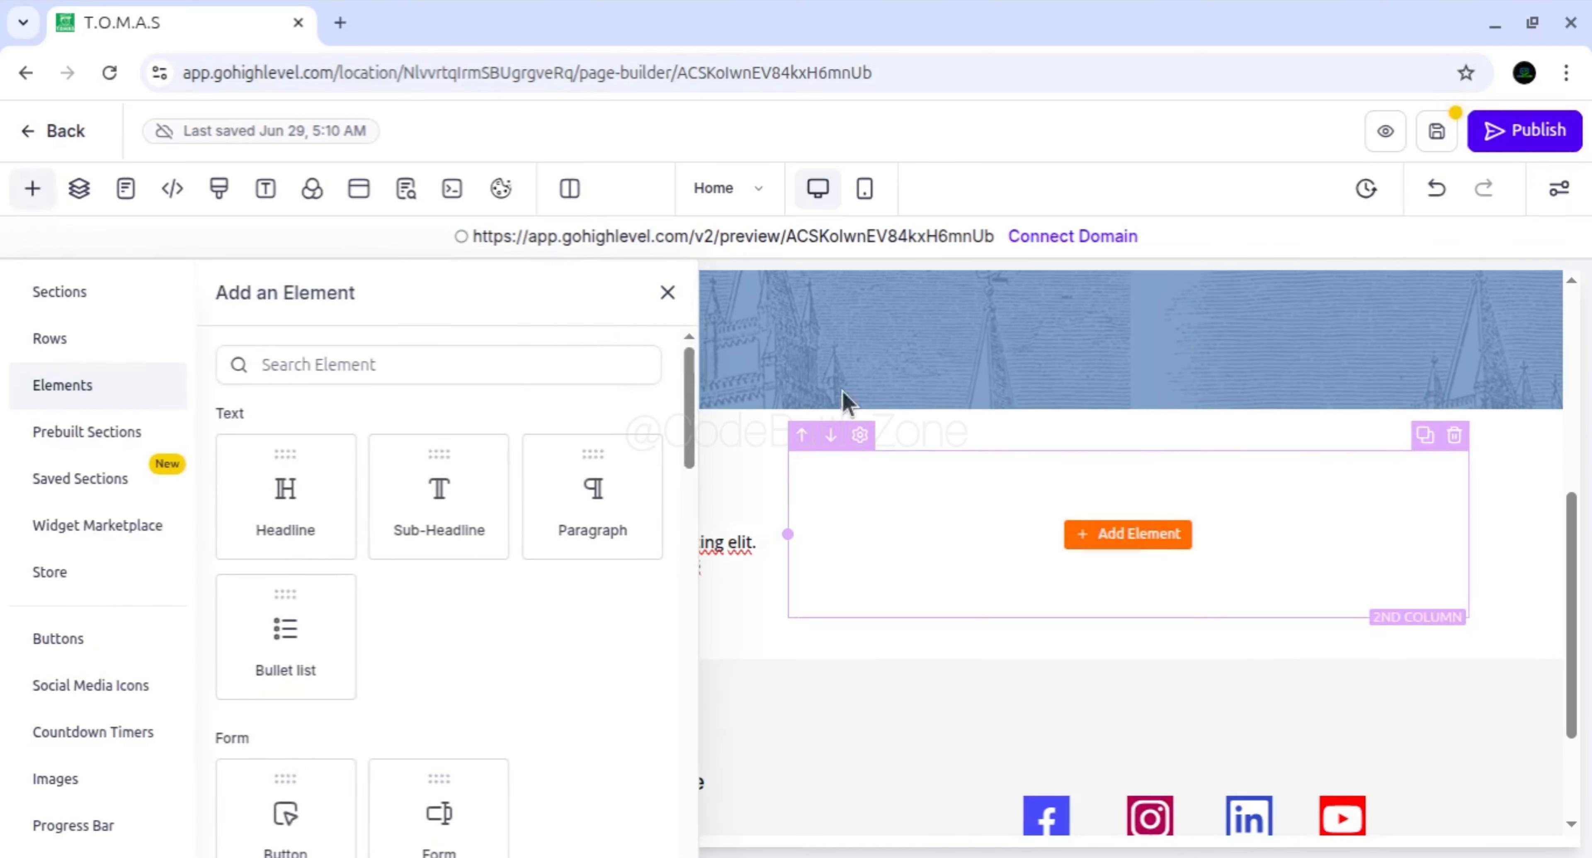
left_click(670, 300)
left_click(473, 526)
triple_click(462, 533)
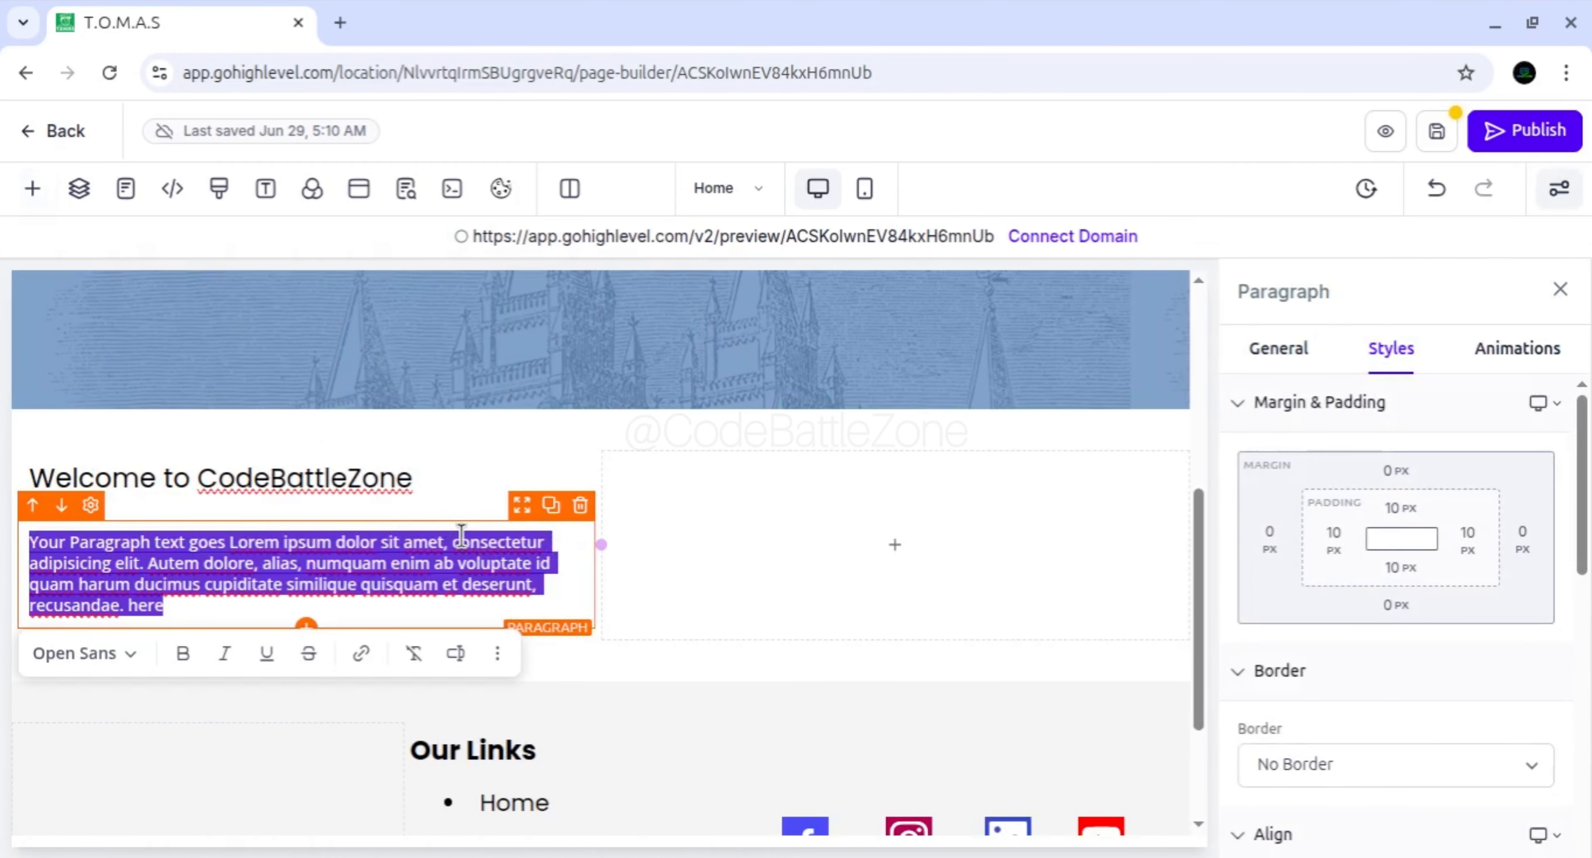
scroll(1422, 587, "down", 5)
scroll(1440, 618, "down", 8)
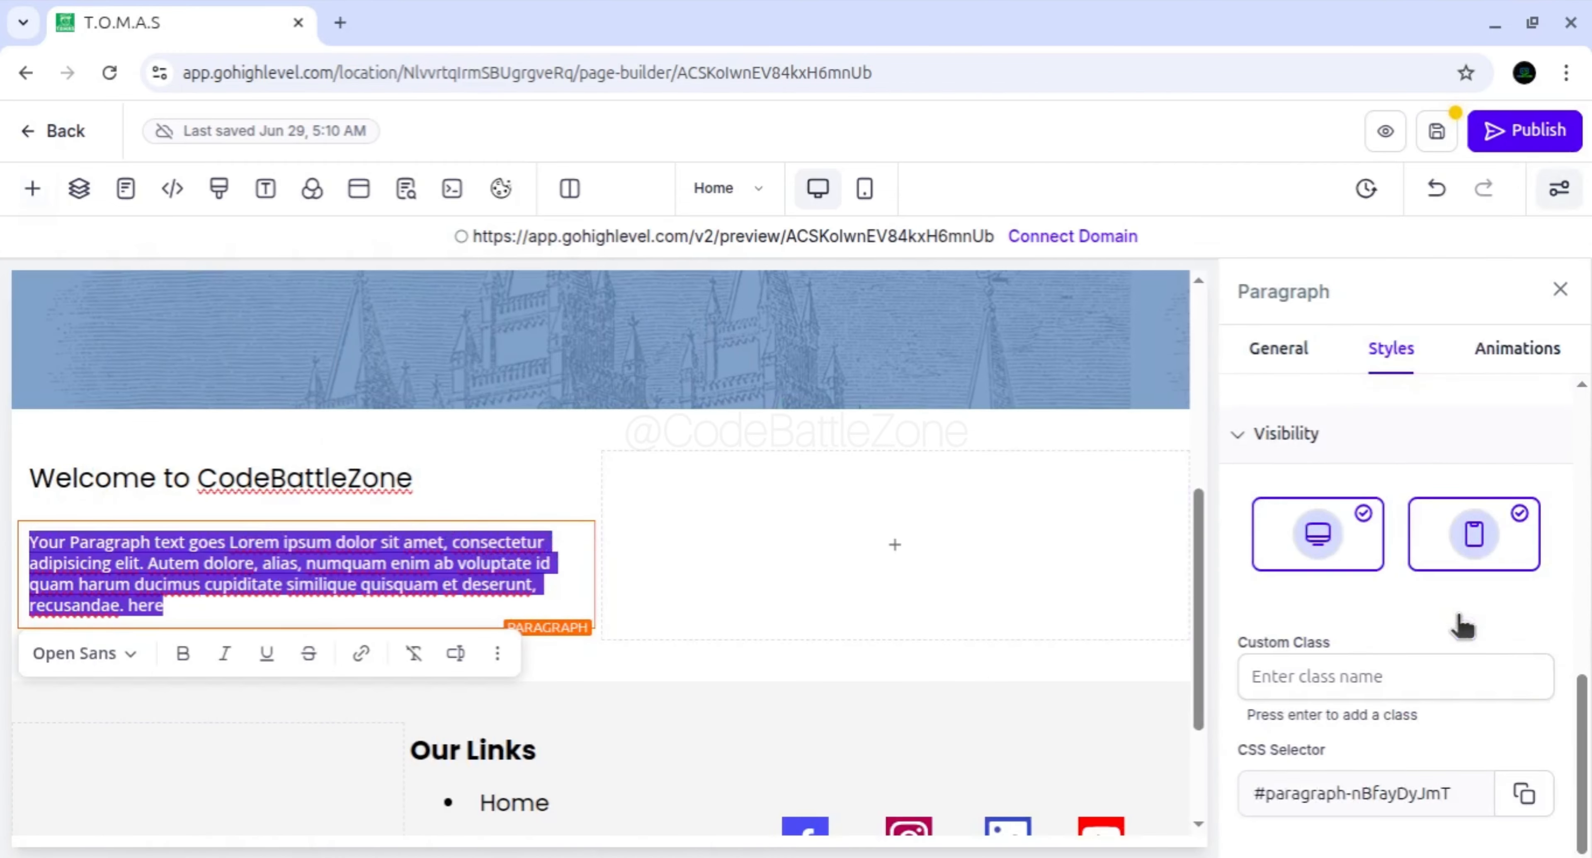
scroll(1456, 621, "up", 12)
scroll(1462, 625, "down", 2)
scroll(1459, 625, "down", 6)
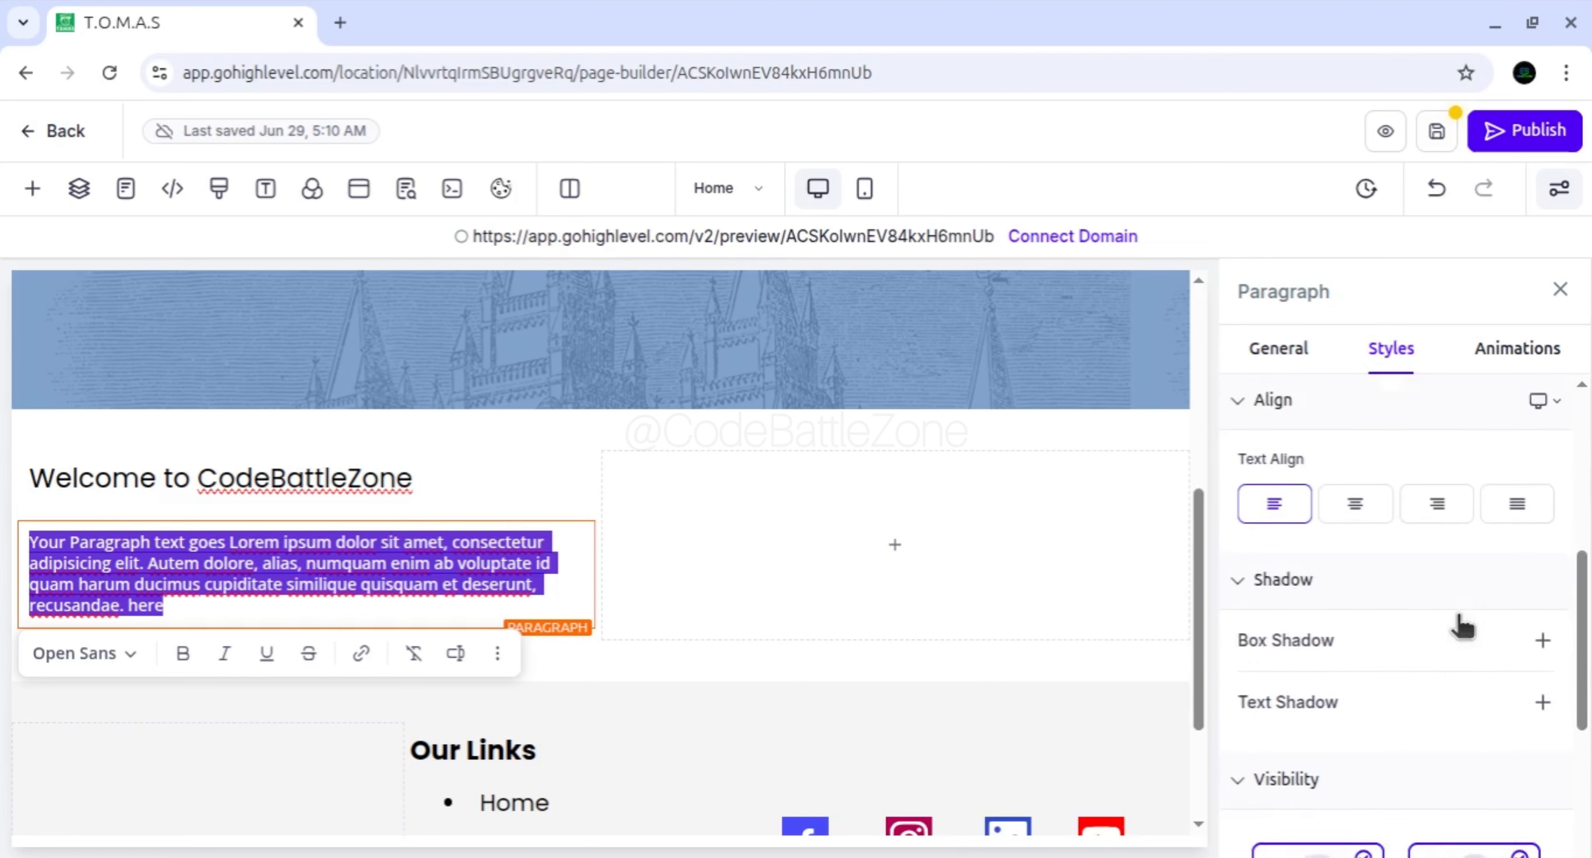
left_click(1351, 420)
scroll(1466, 584, "down", 2)
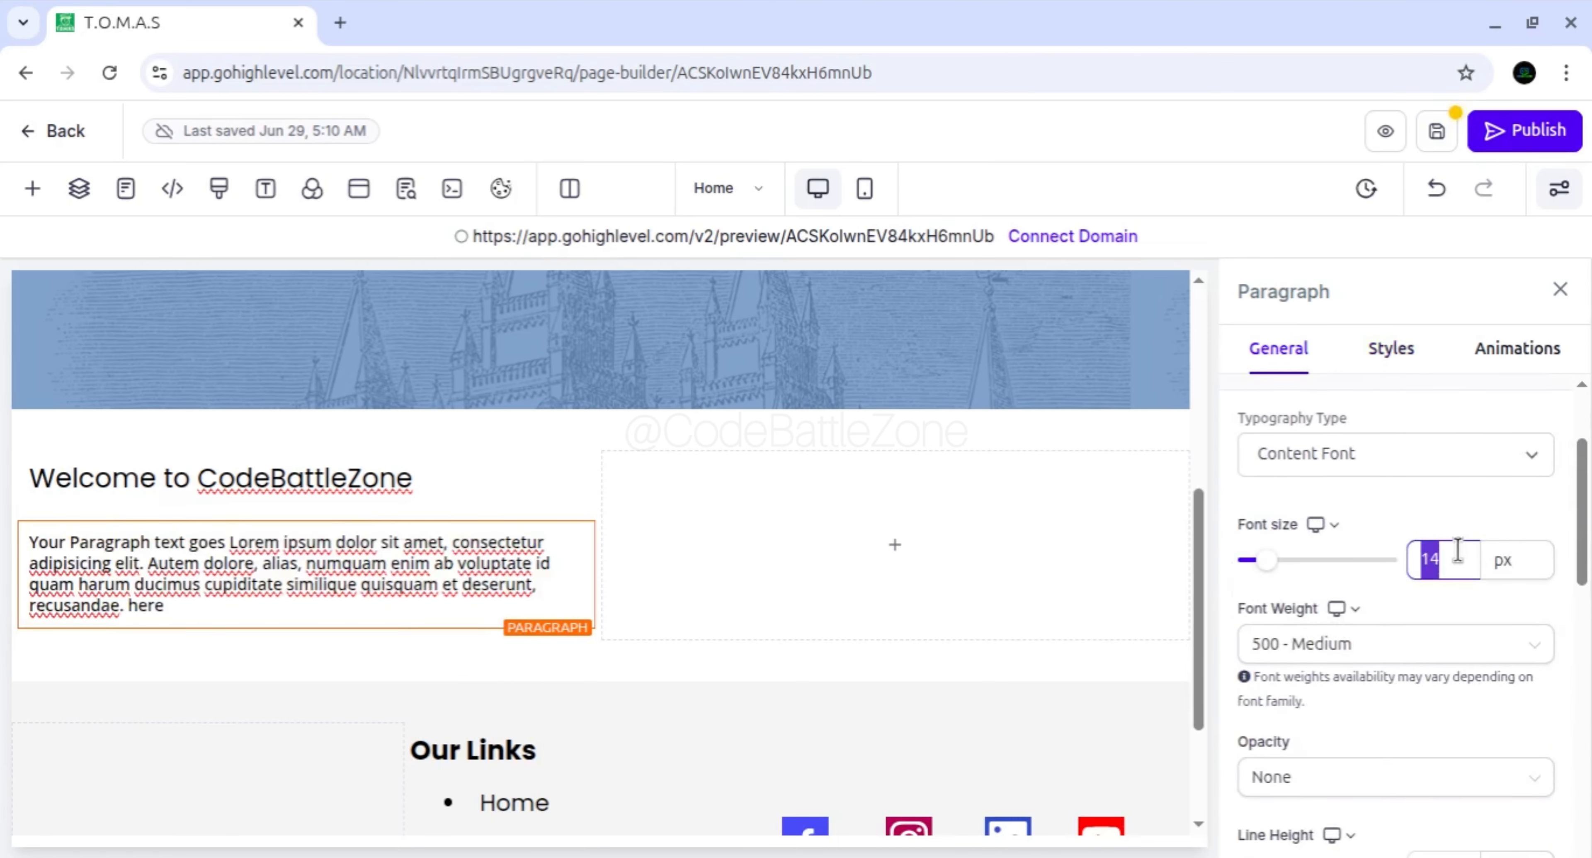
type("1")
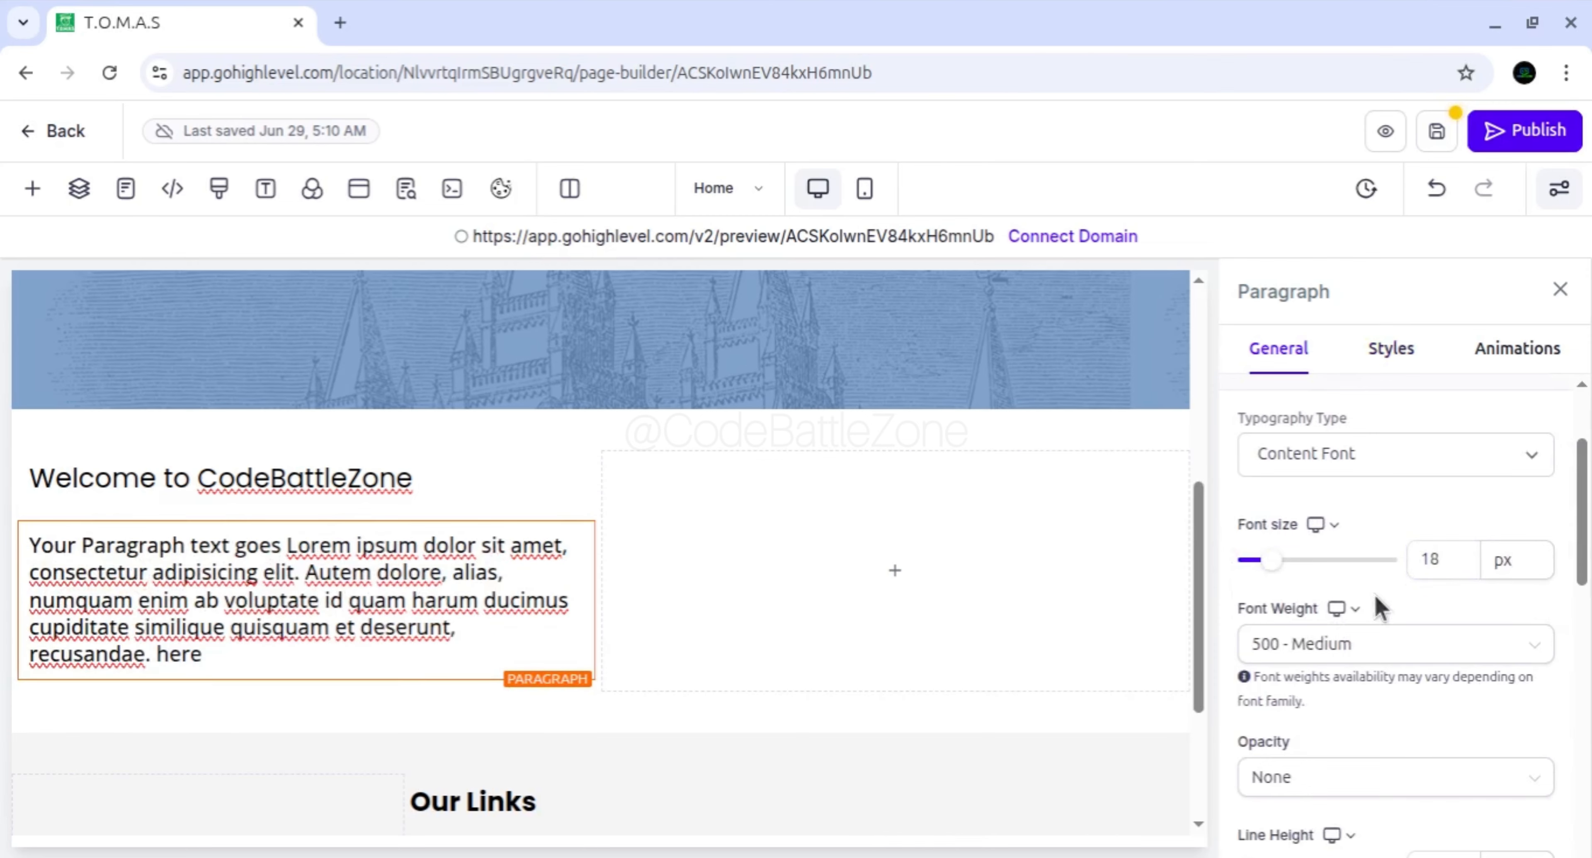
Set the line height of the welcome paragraph to 1.6 em
scroll(1392, 658, "down", 5)
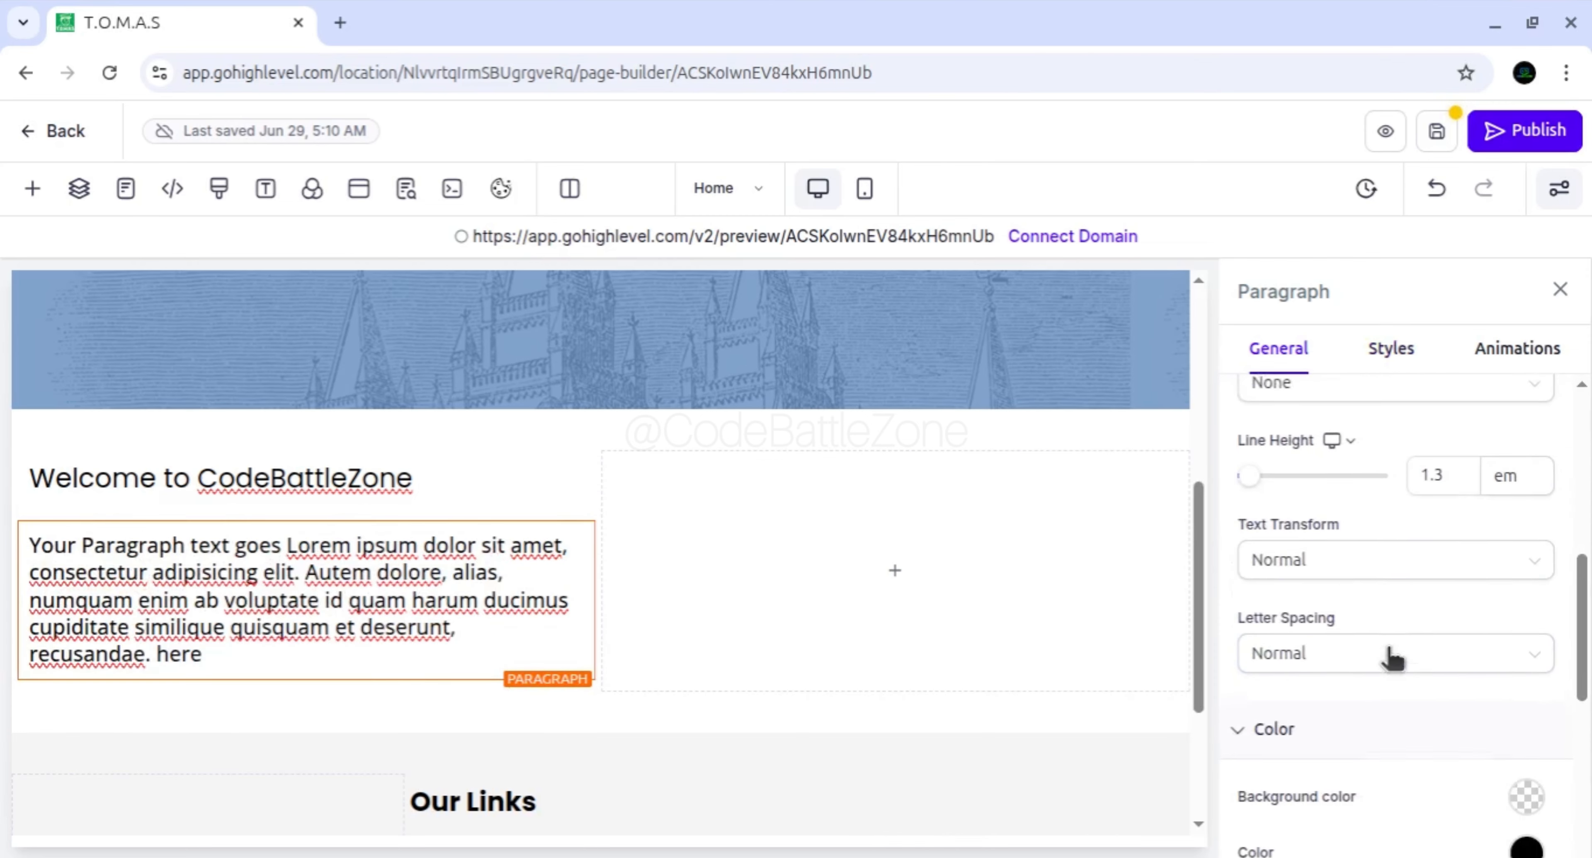
left_click(1450, 468)
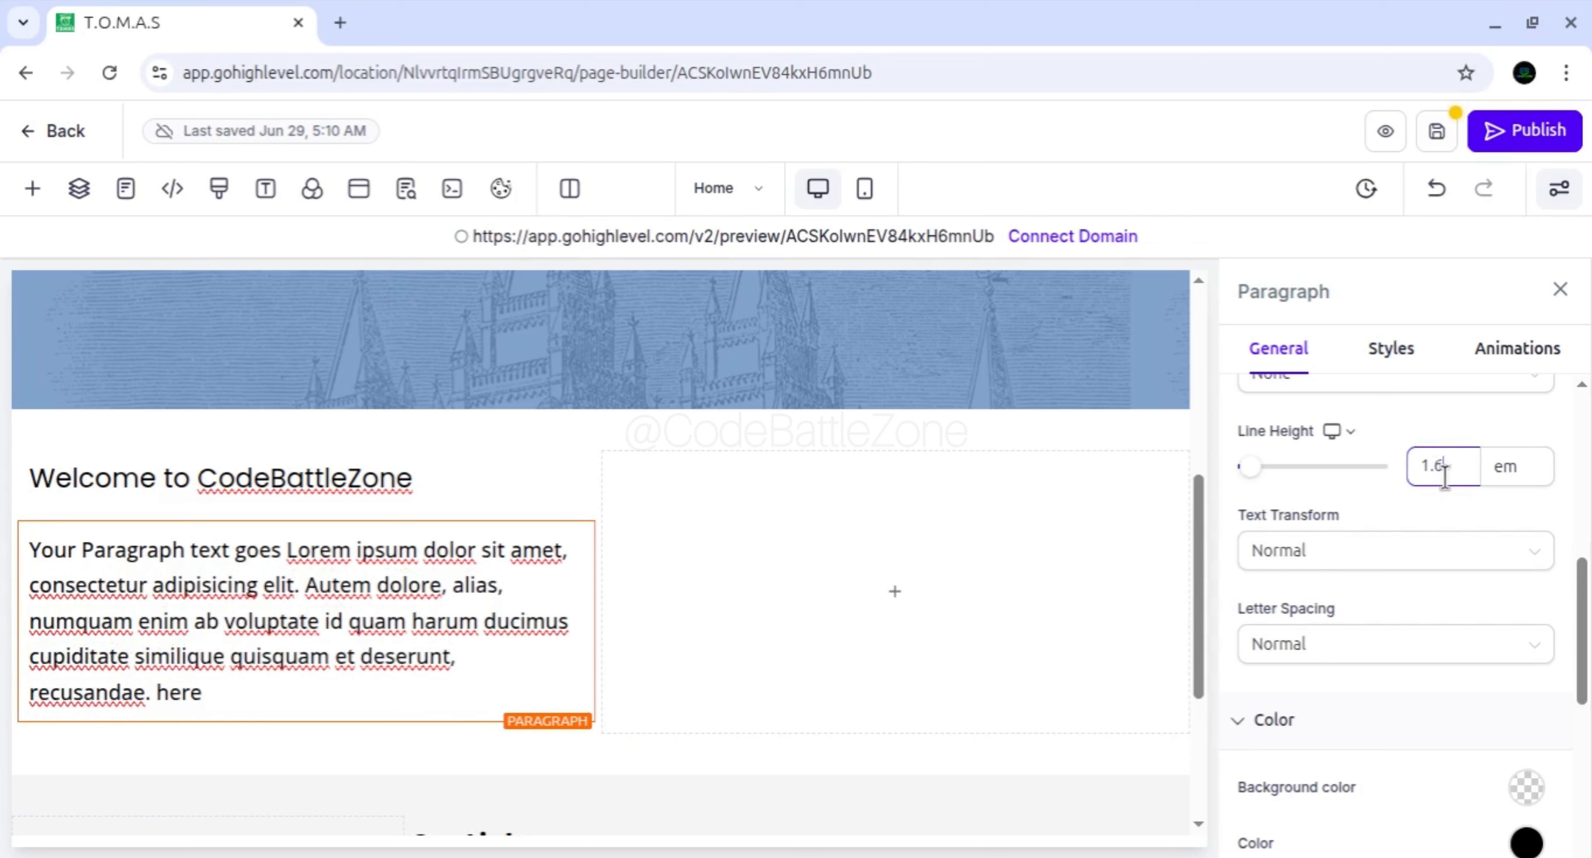
left_click(1466, 511)
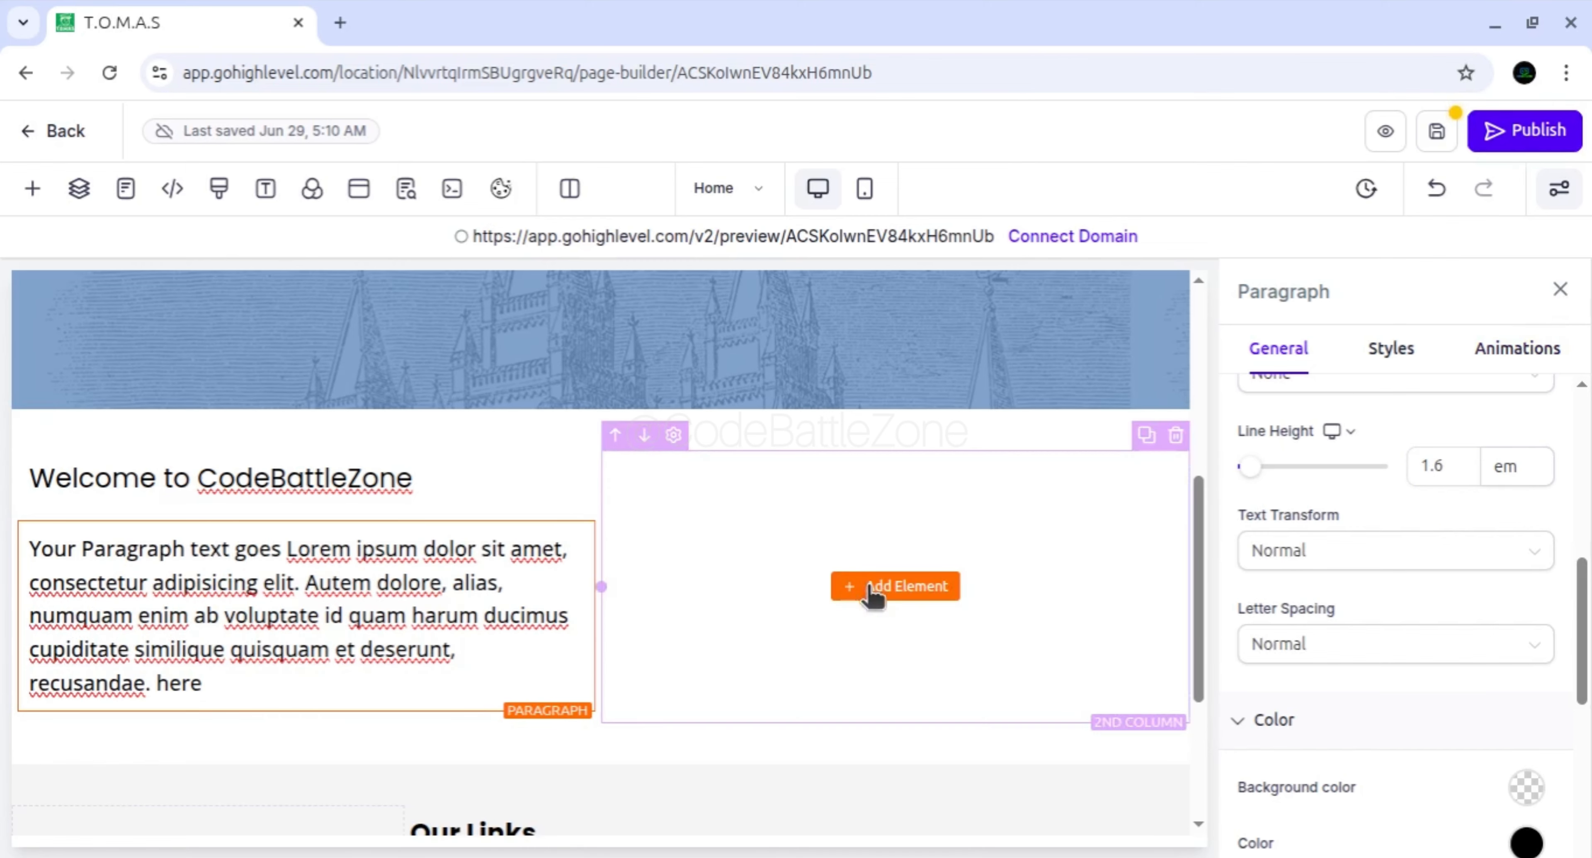
Search the elements for "image" and add an Image element to the empty second column of the welcome section
left_click(872, 586)
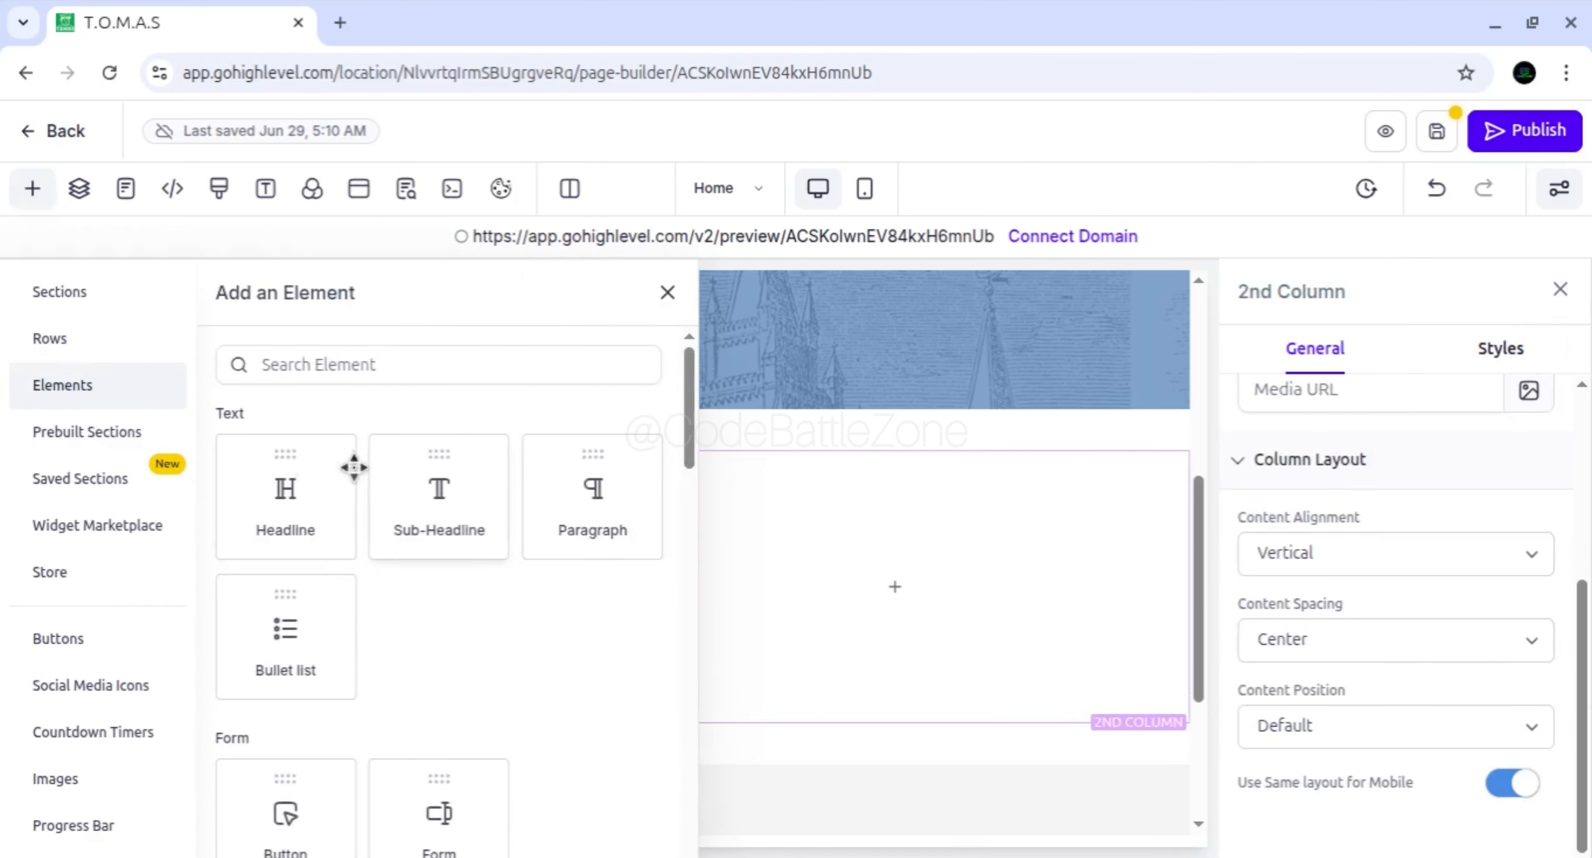
left_click(285, 364)
type("im")
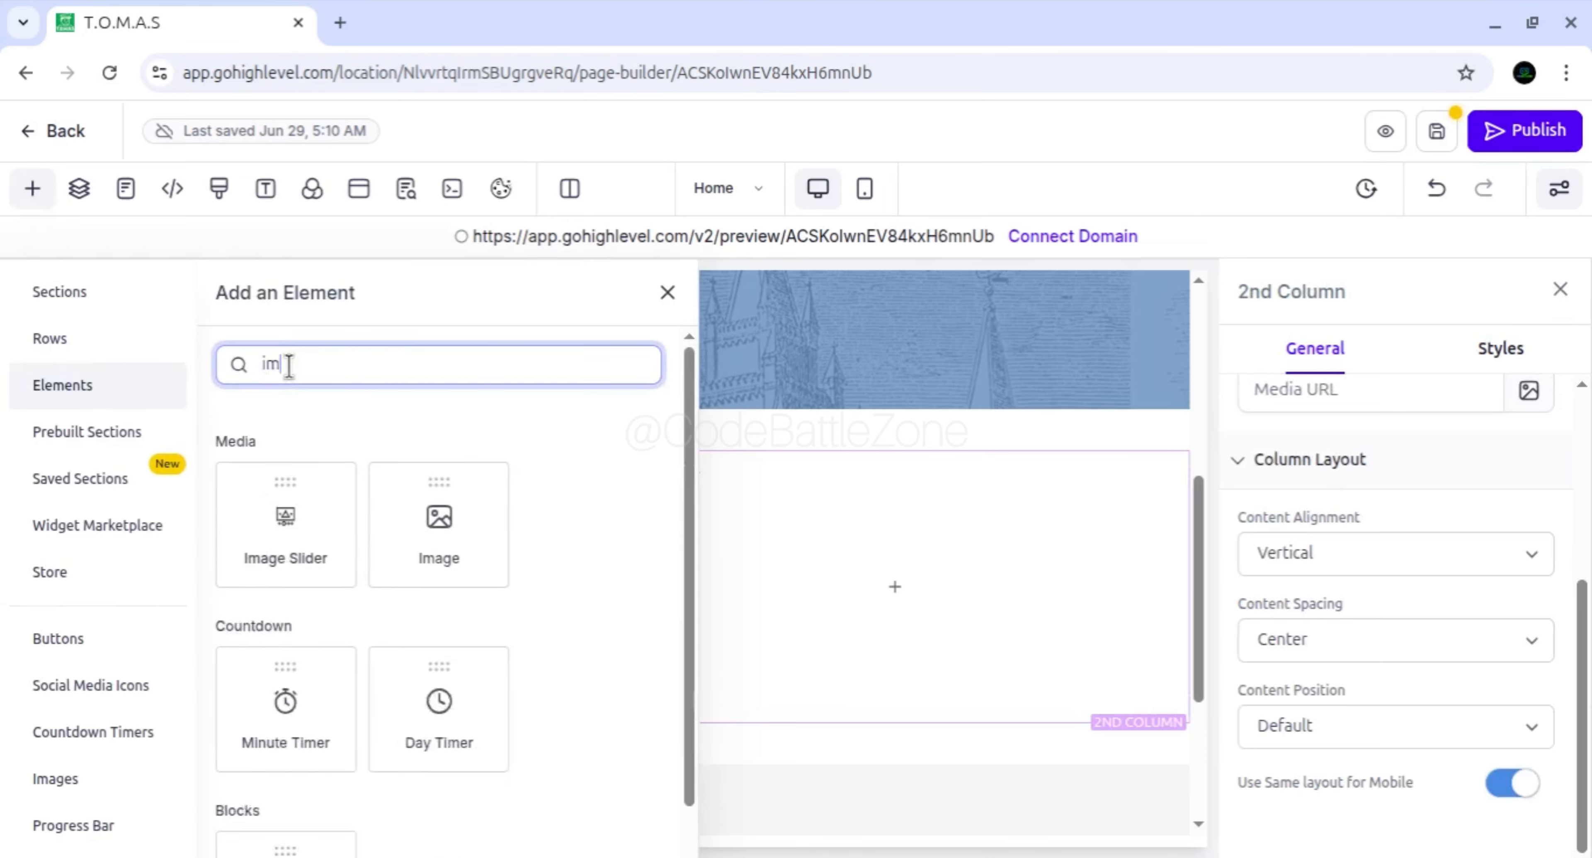
type("age")
left_click_drag(430, 515, 813, 584)
Insert Church-Image-1.jpg from the media storage as the picture of the new Image element
scroll(841, 608, "down", 2)
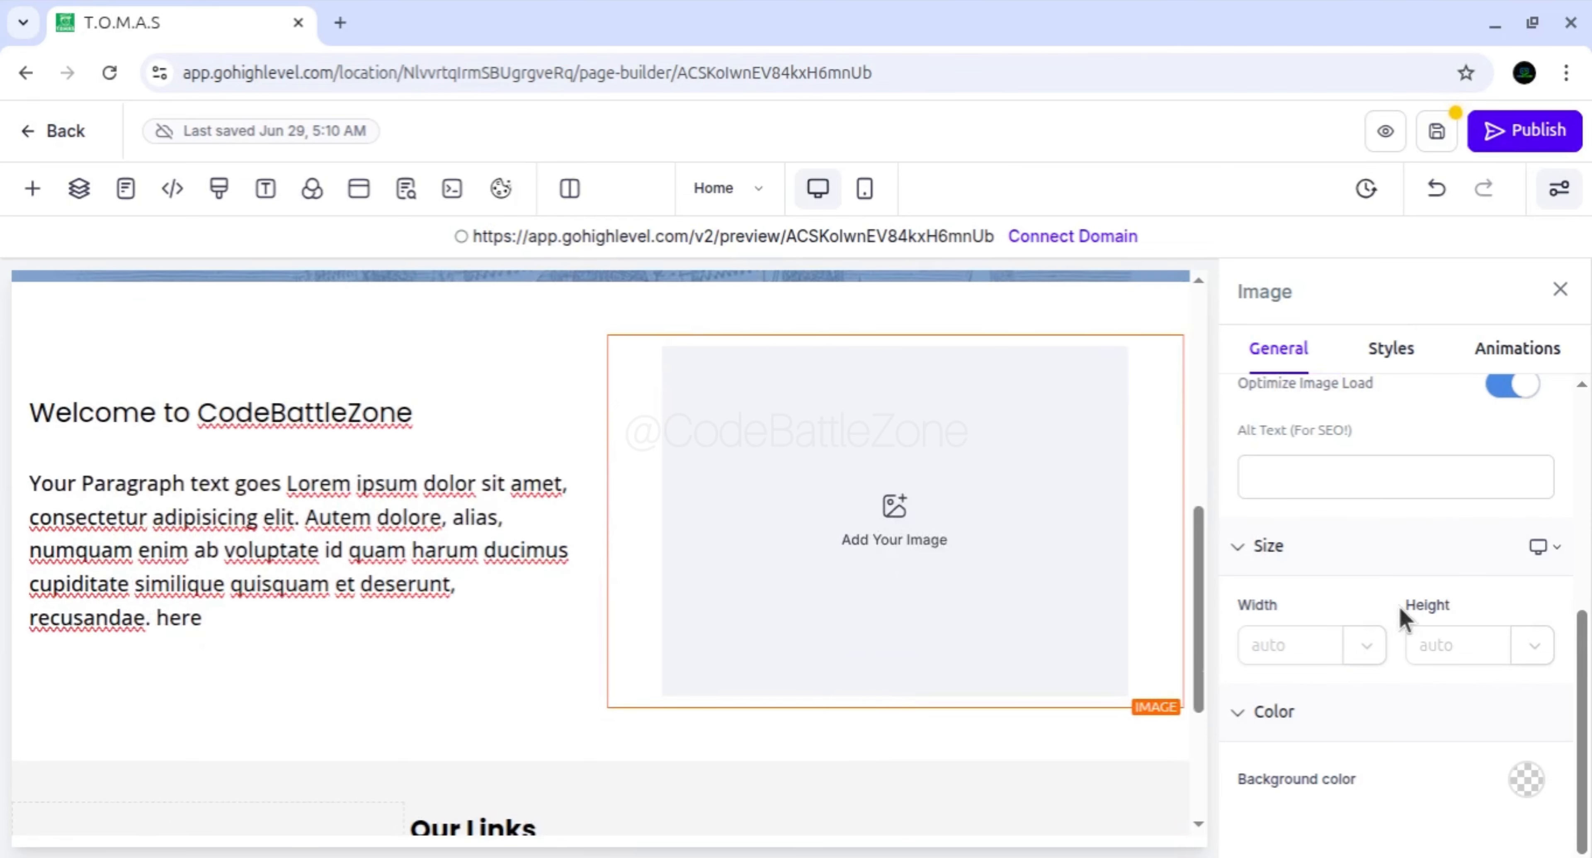
scroll(1426, 670, "up", 5)
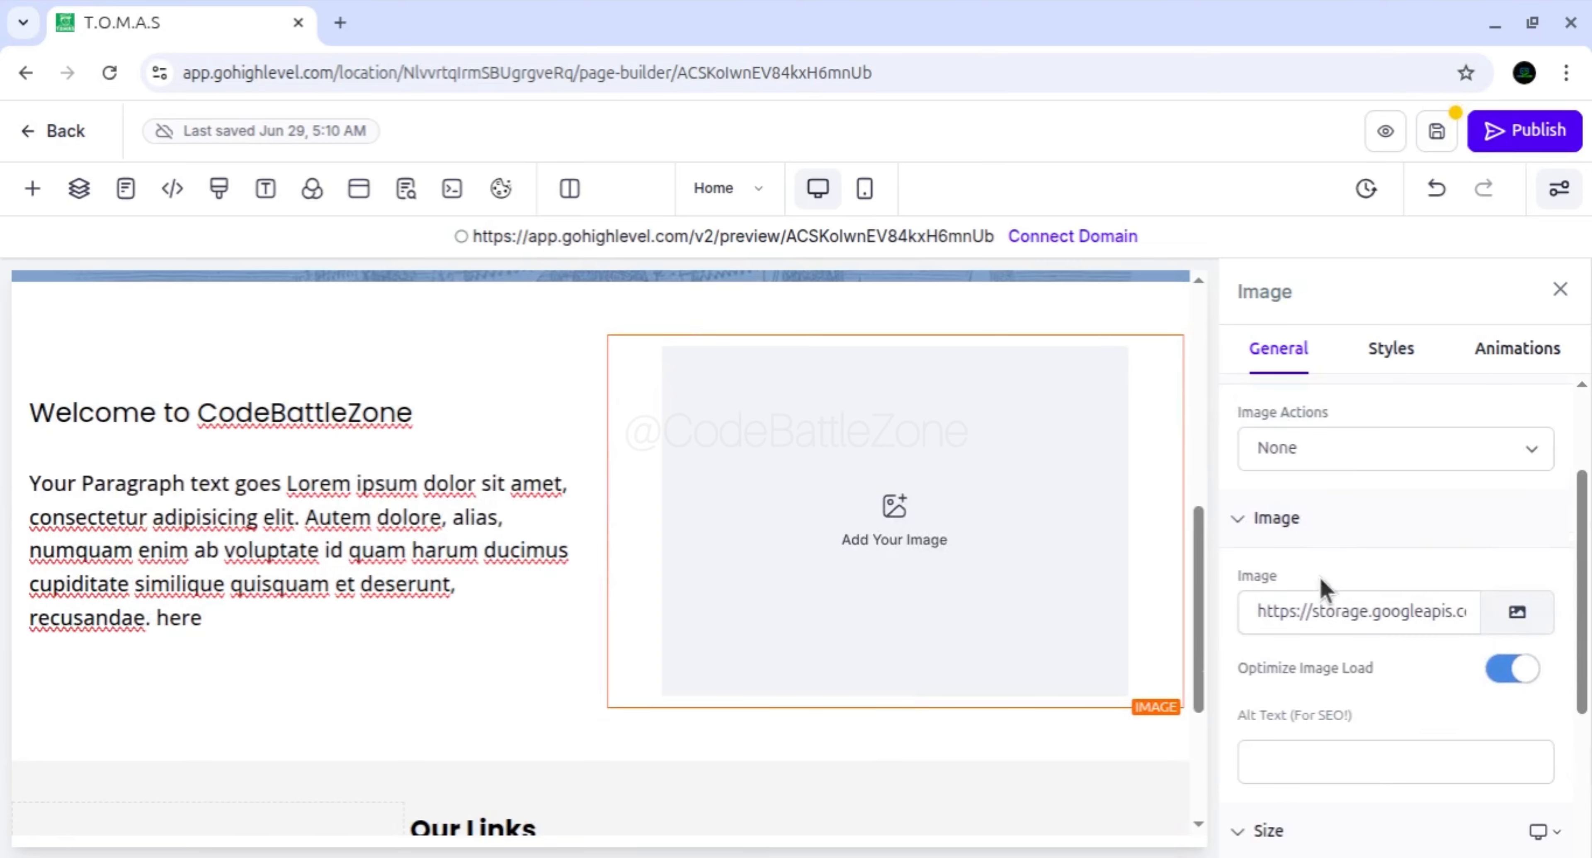
left_click(1518, 613)
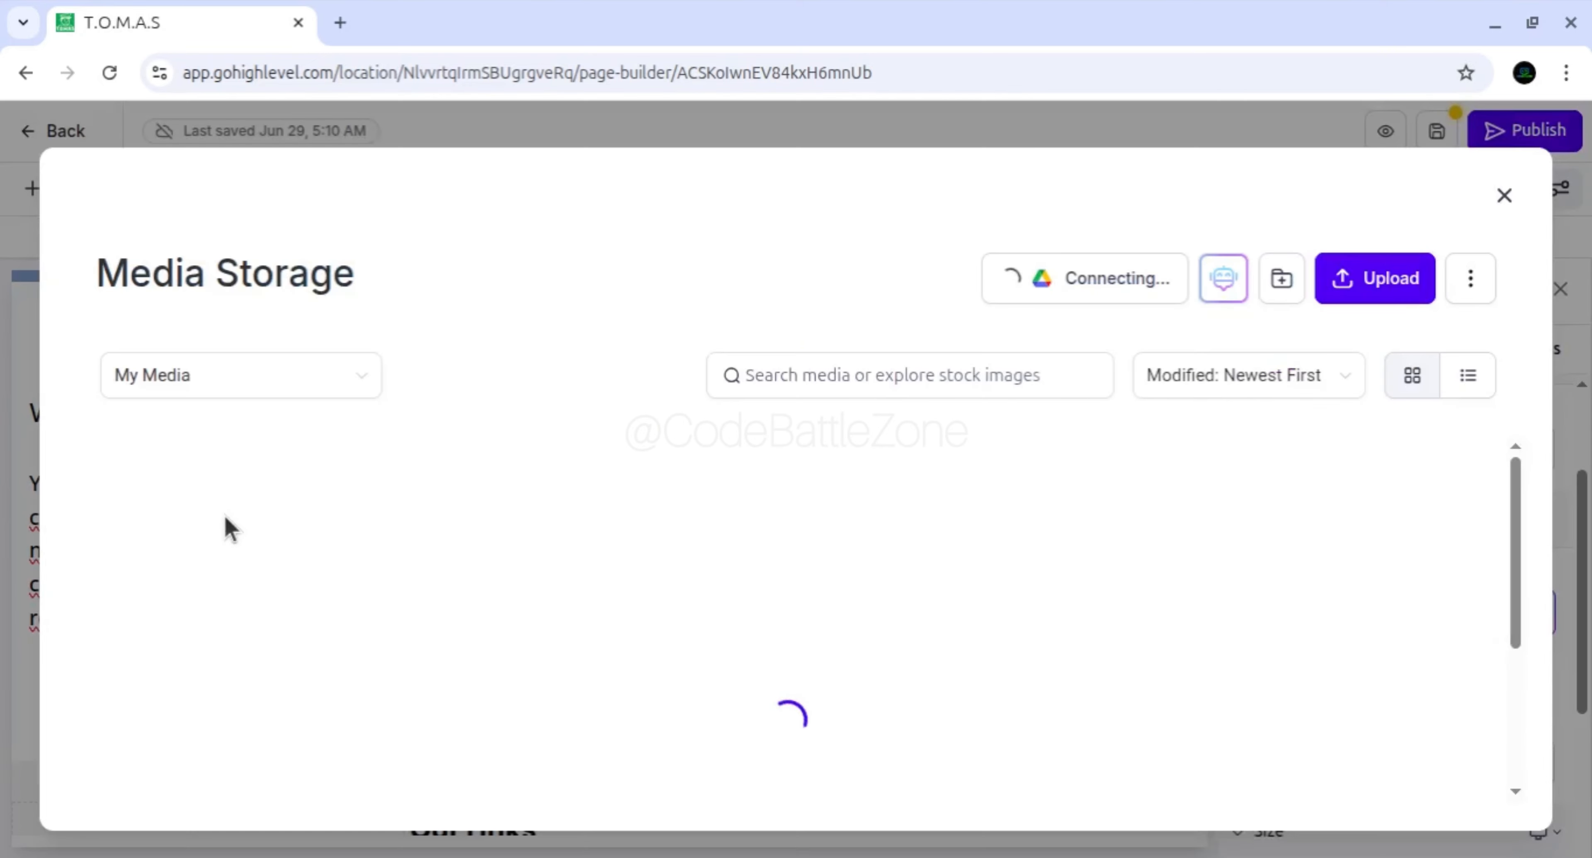
scroll(757, 679, "down", 5)
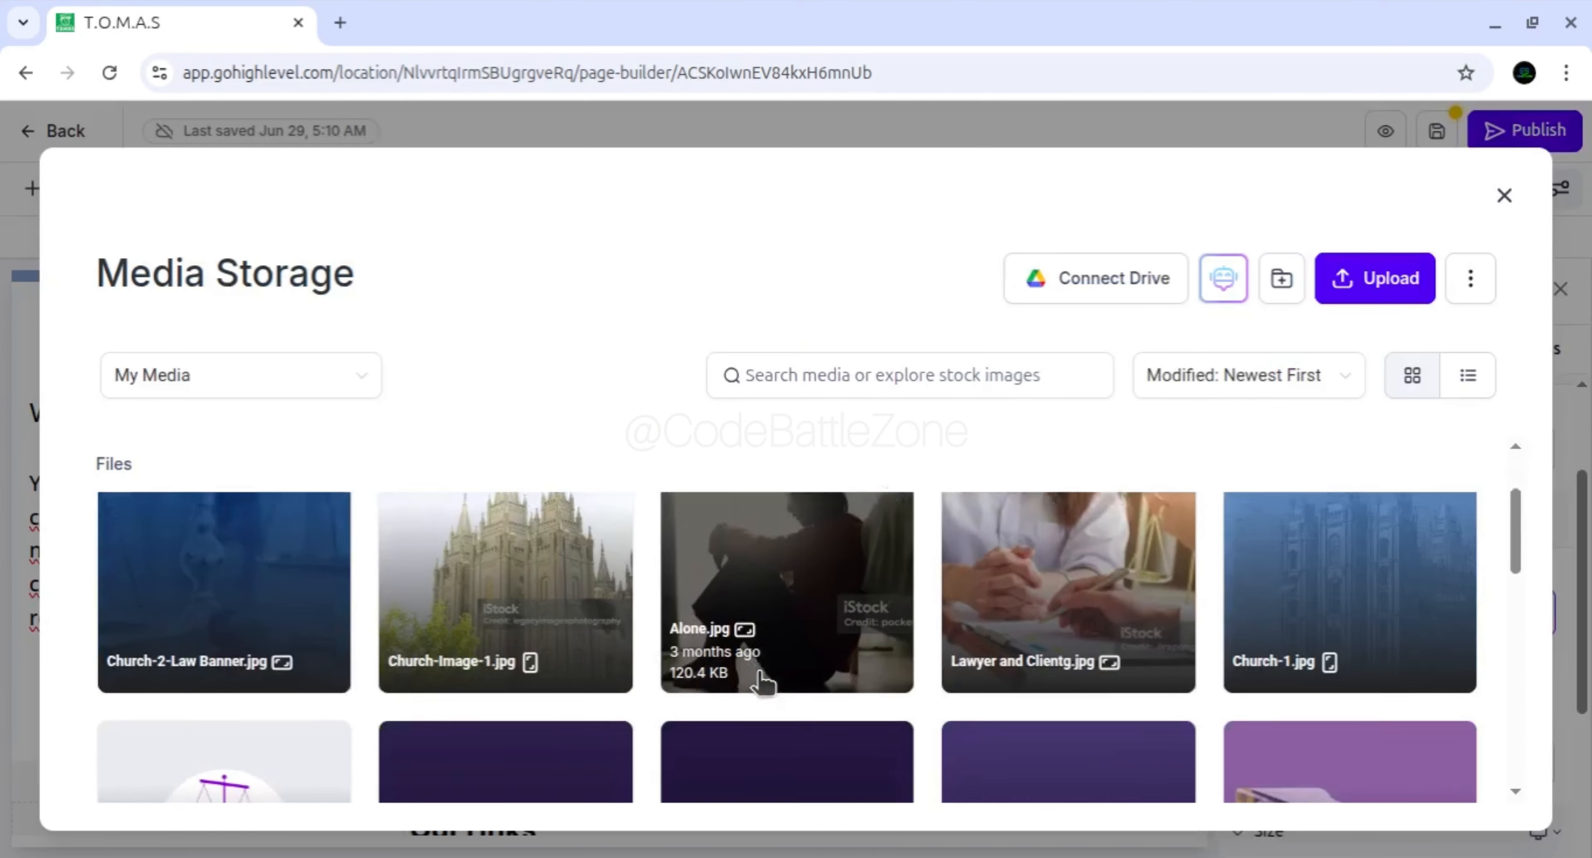
scroll(764, 683, "up", 3)
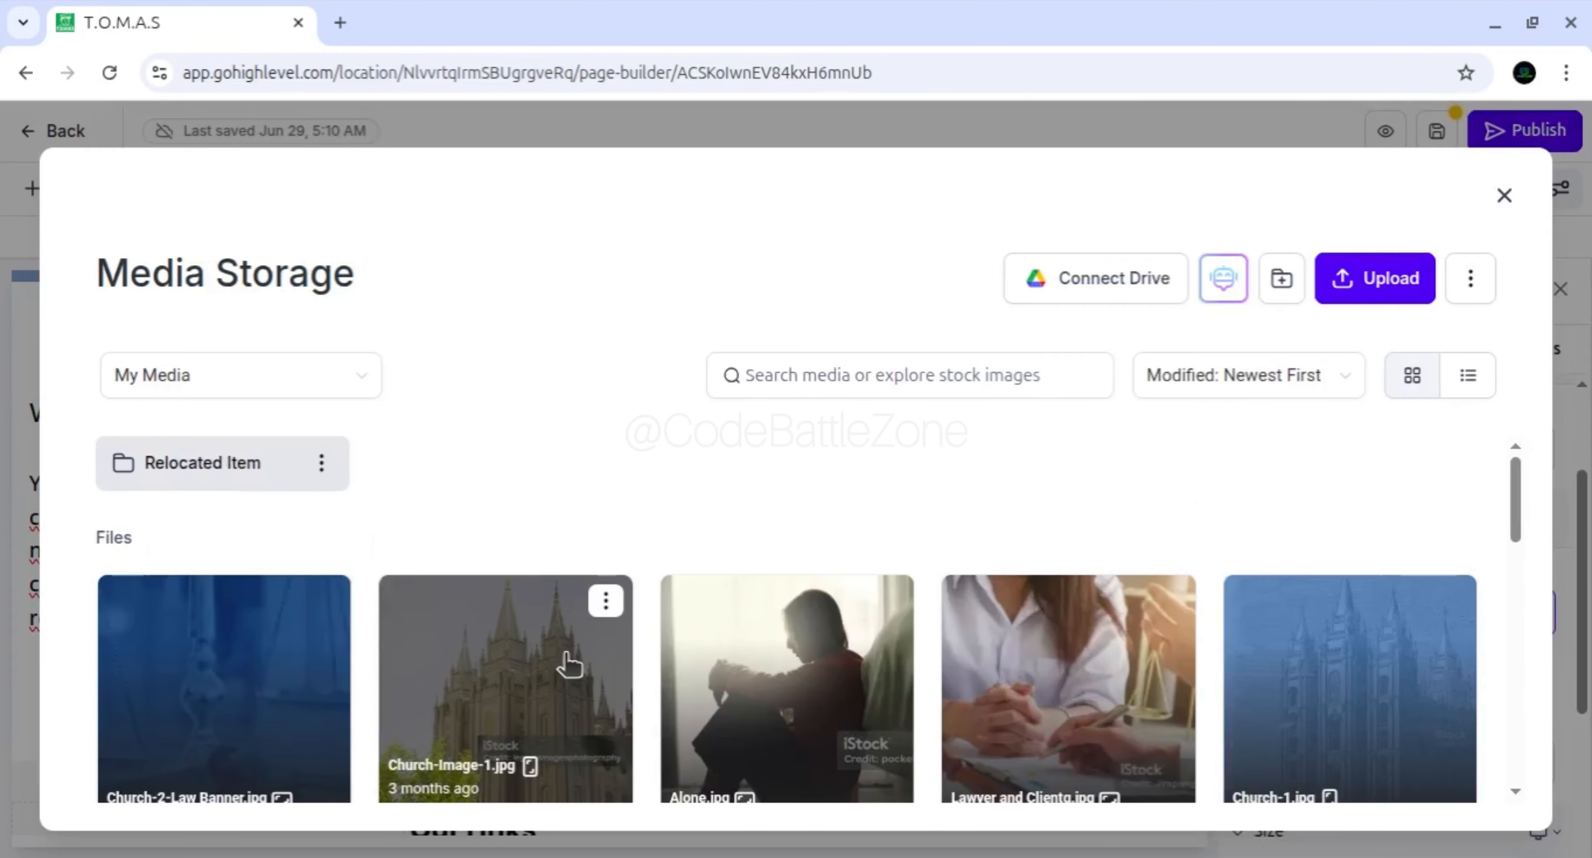
left_click(515, 671)
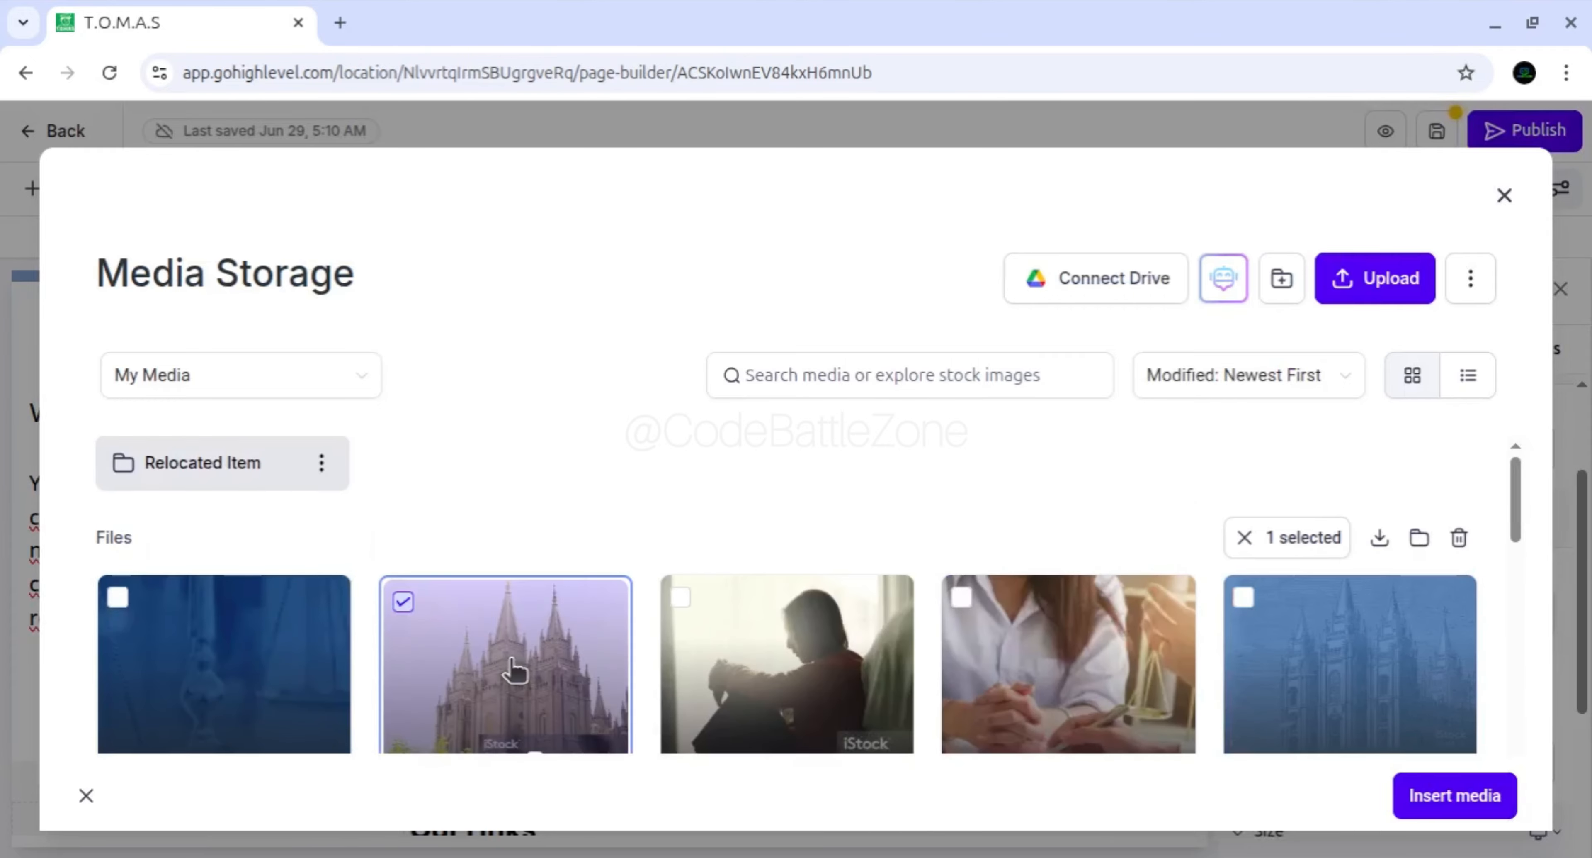
left_click(1437, 792)
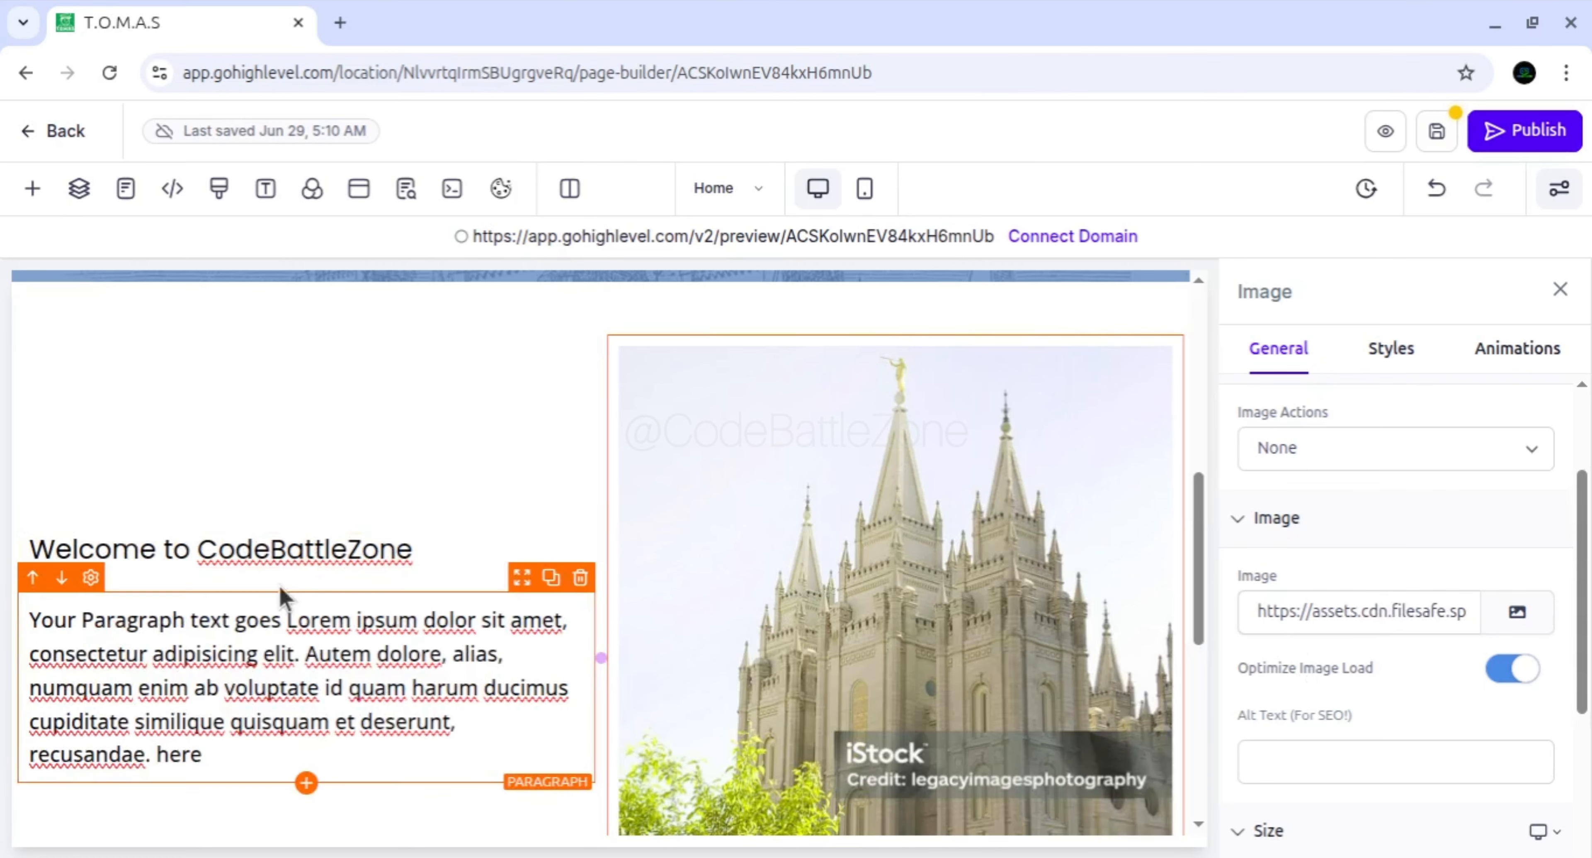
Set the image radius of the church picture in the second column to Round Corners
scroll(775, 597, "down", 3)
scroll(775, 596, "up", 2)
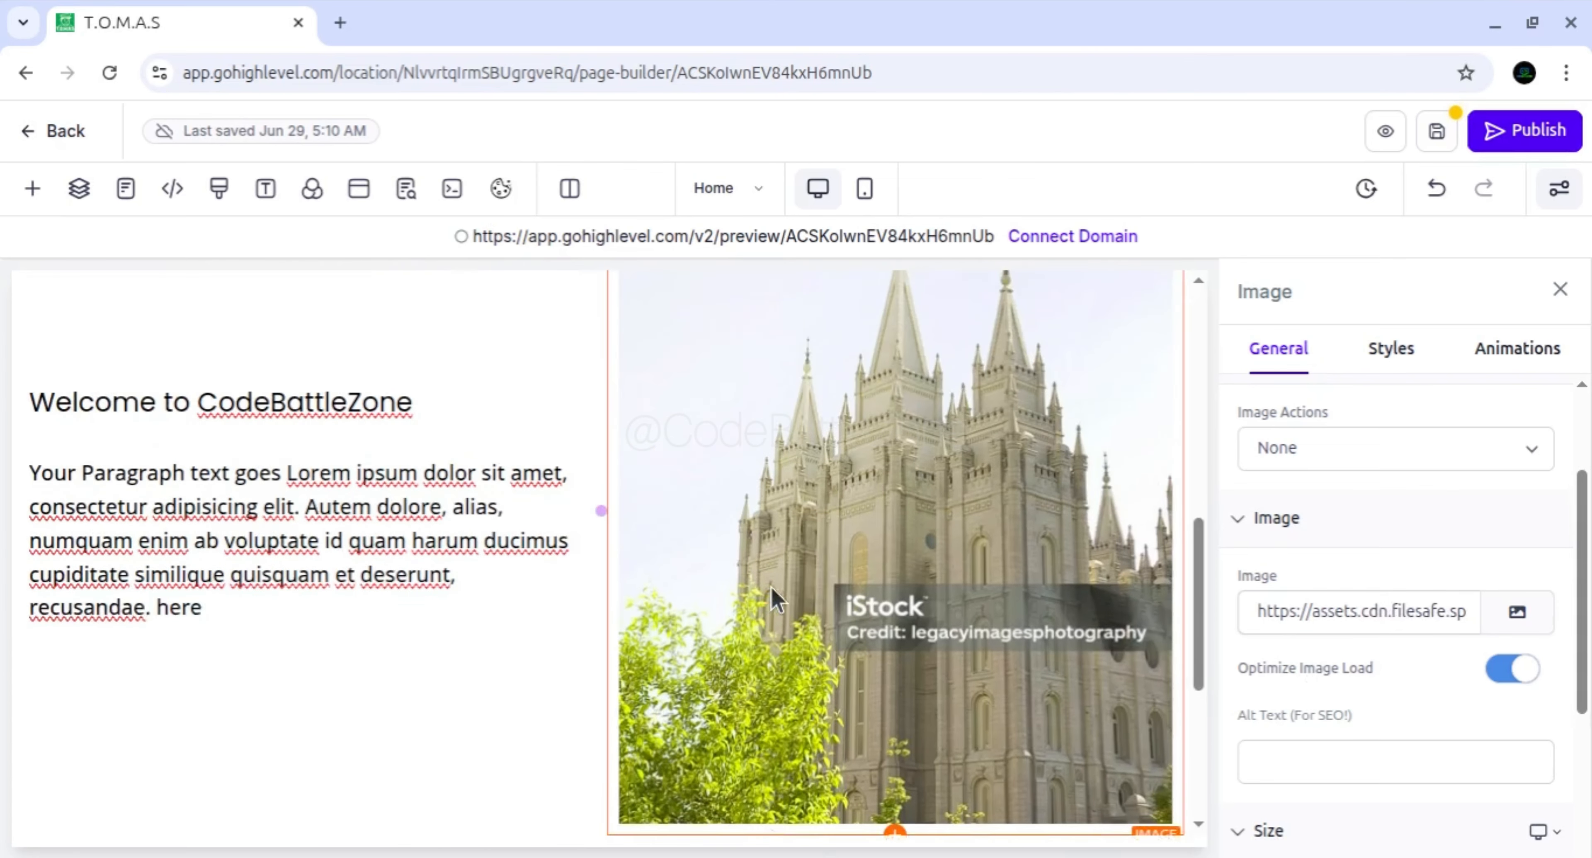
left_click(1389, 370)
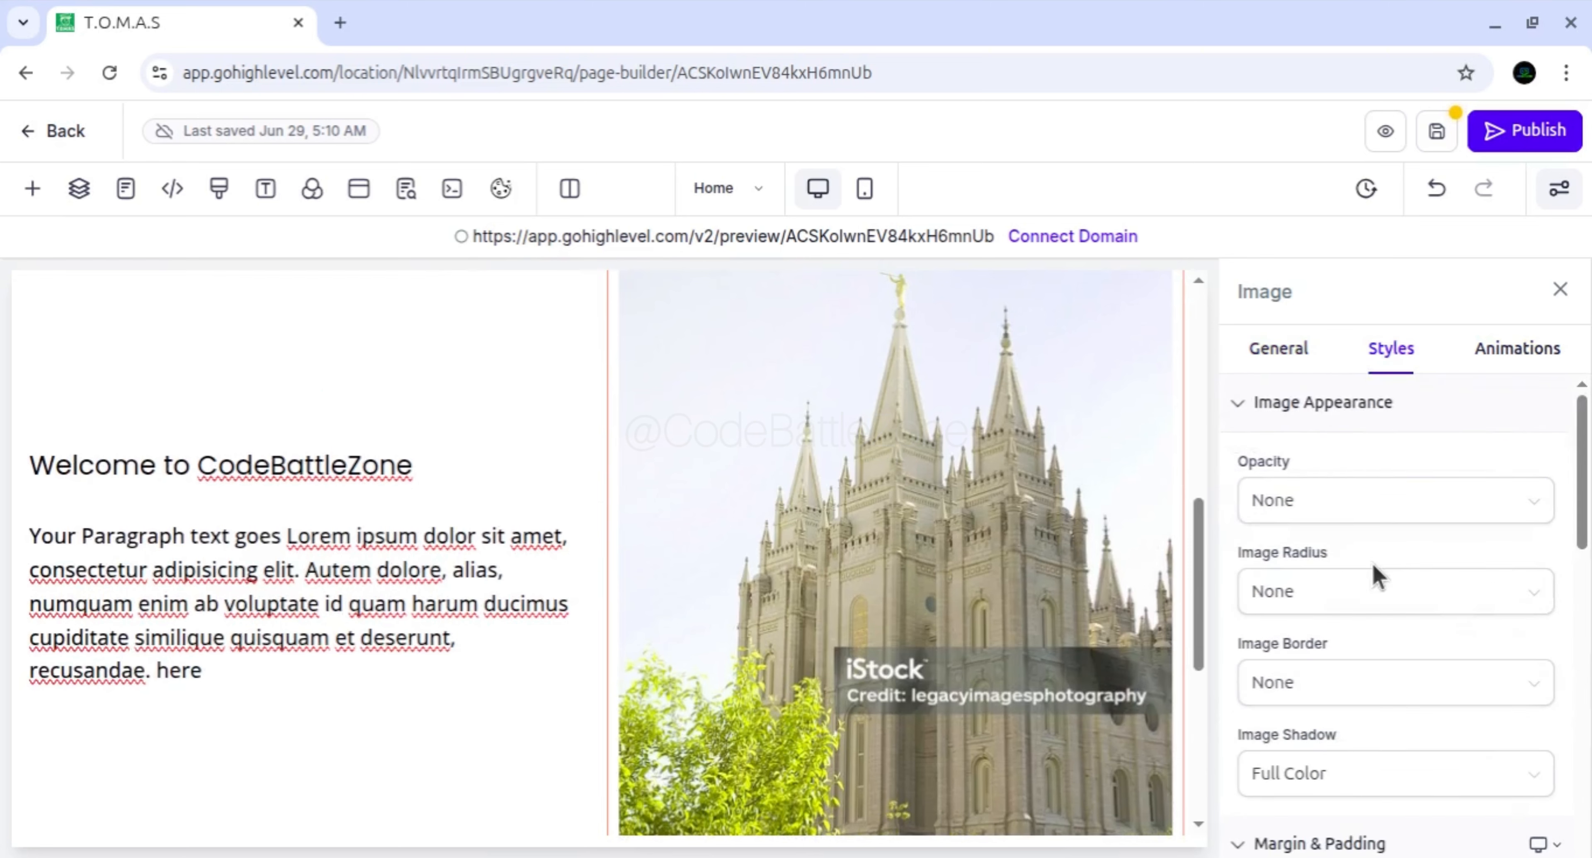
scroll(1376, 566, "down", 8)
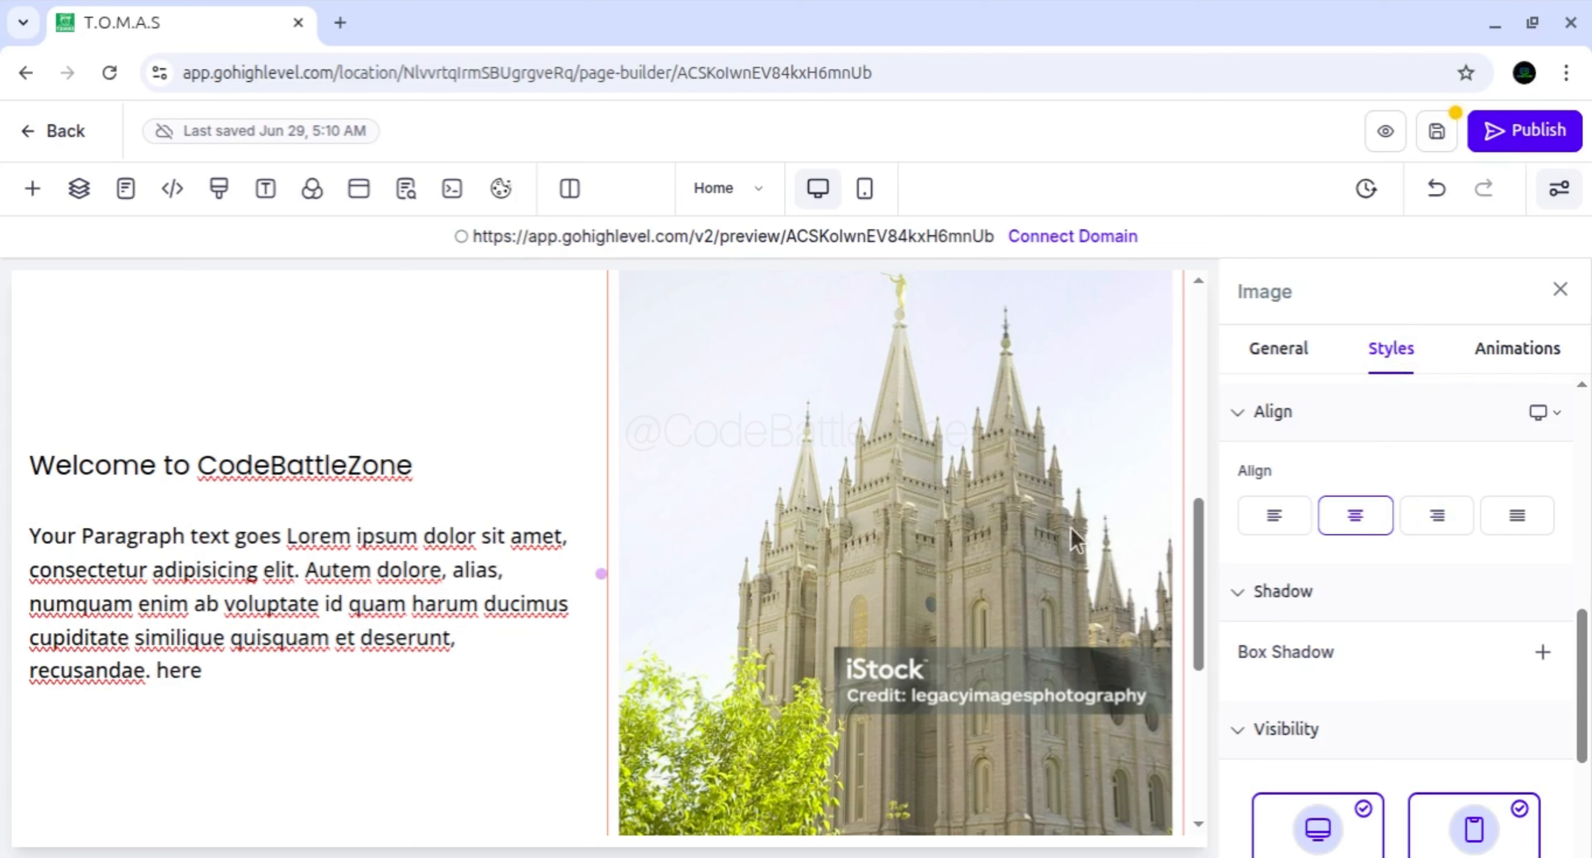
scroll(1330, 643, "down", 5)
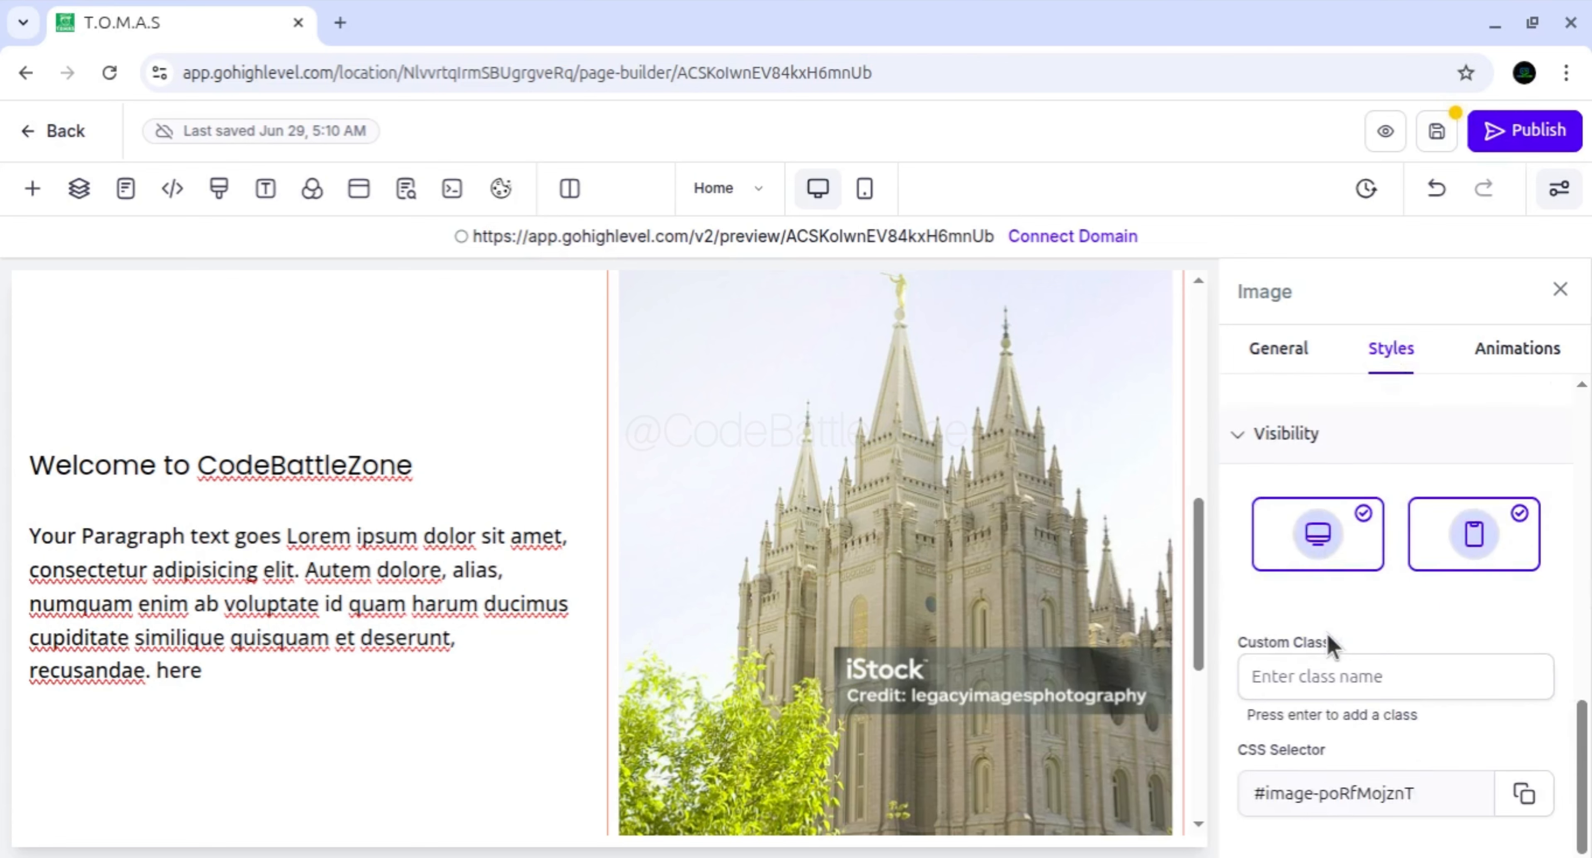
scroll(1331, 646, "up", 10)
scroll(1329, 637, "up", 5)
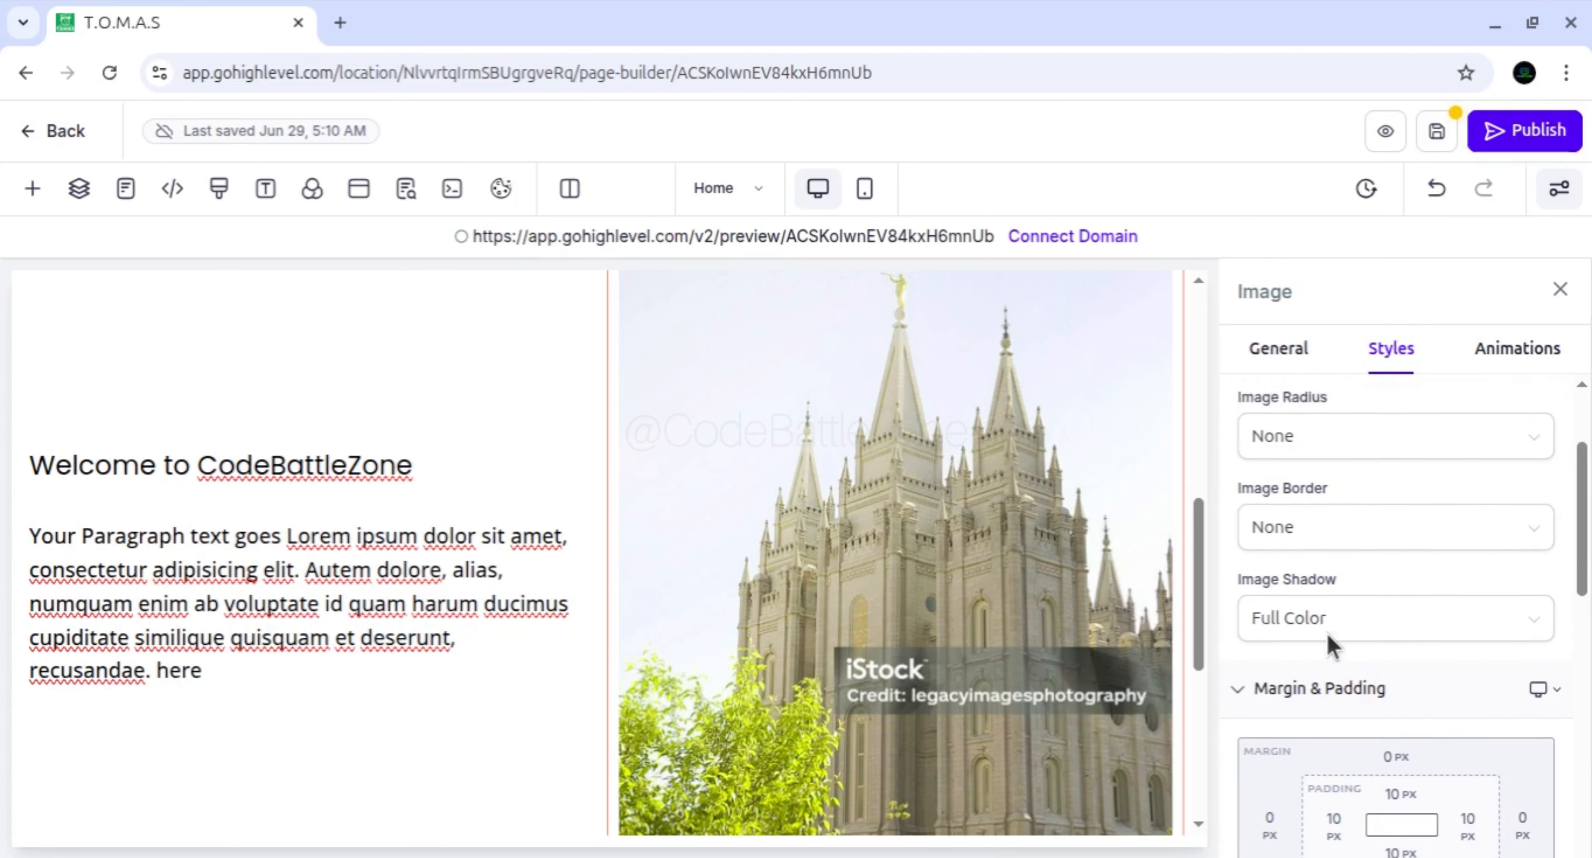
scroll(1379, 551, "up", 1)
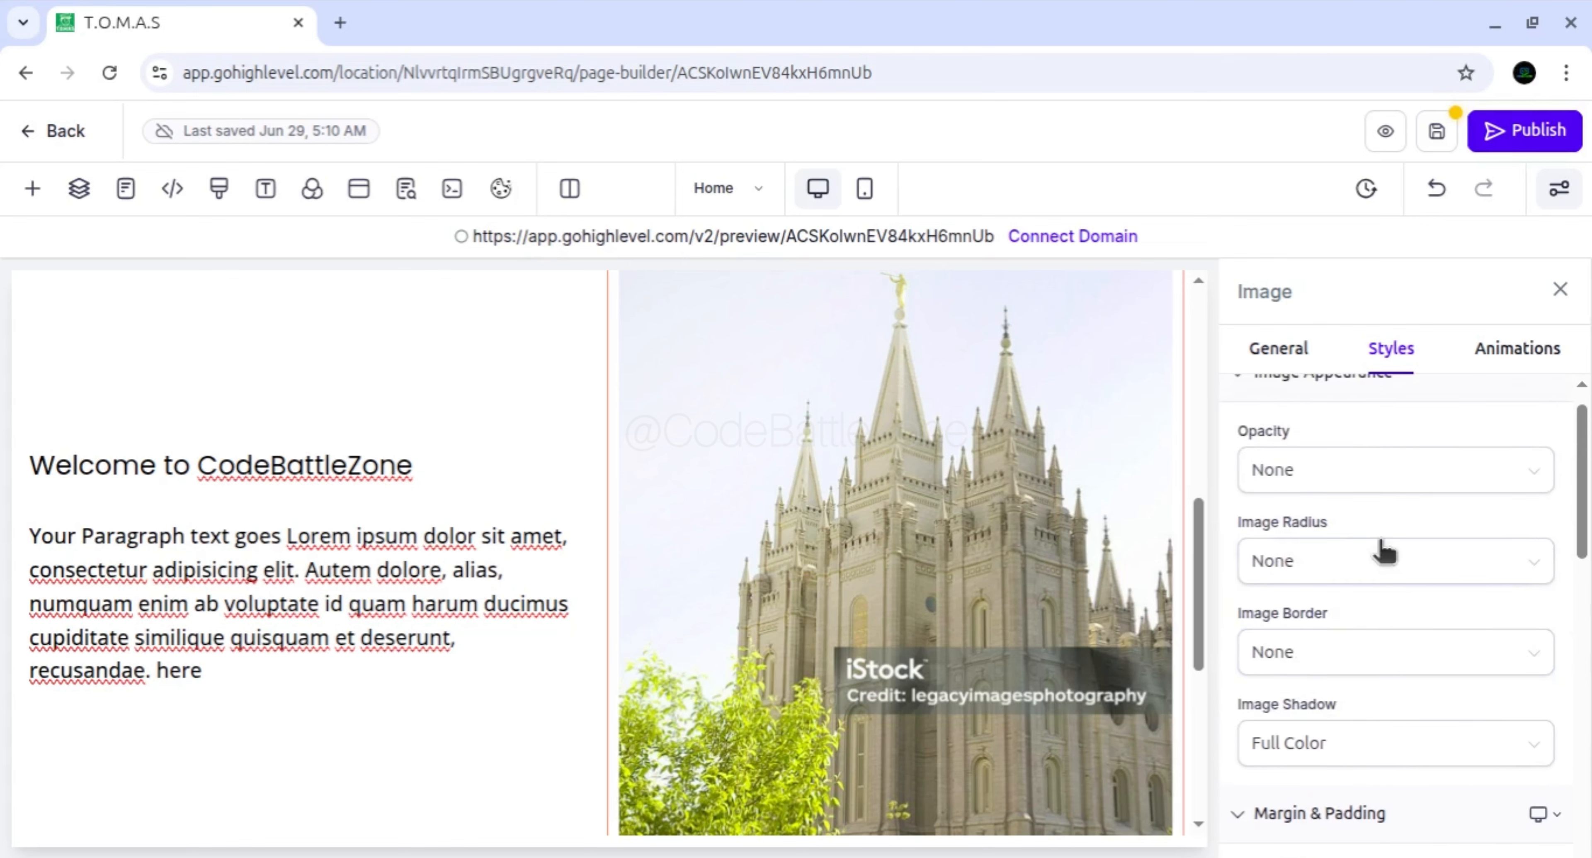
scroll(1005, 532, "up", 2)
left_click(1354, 562)
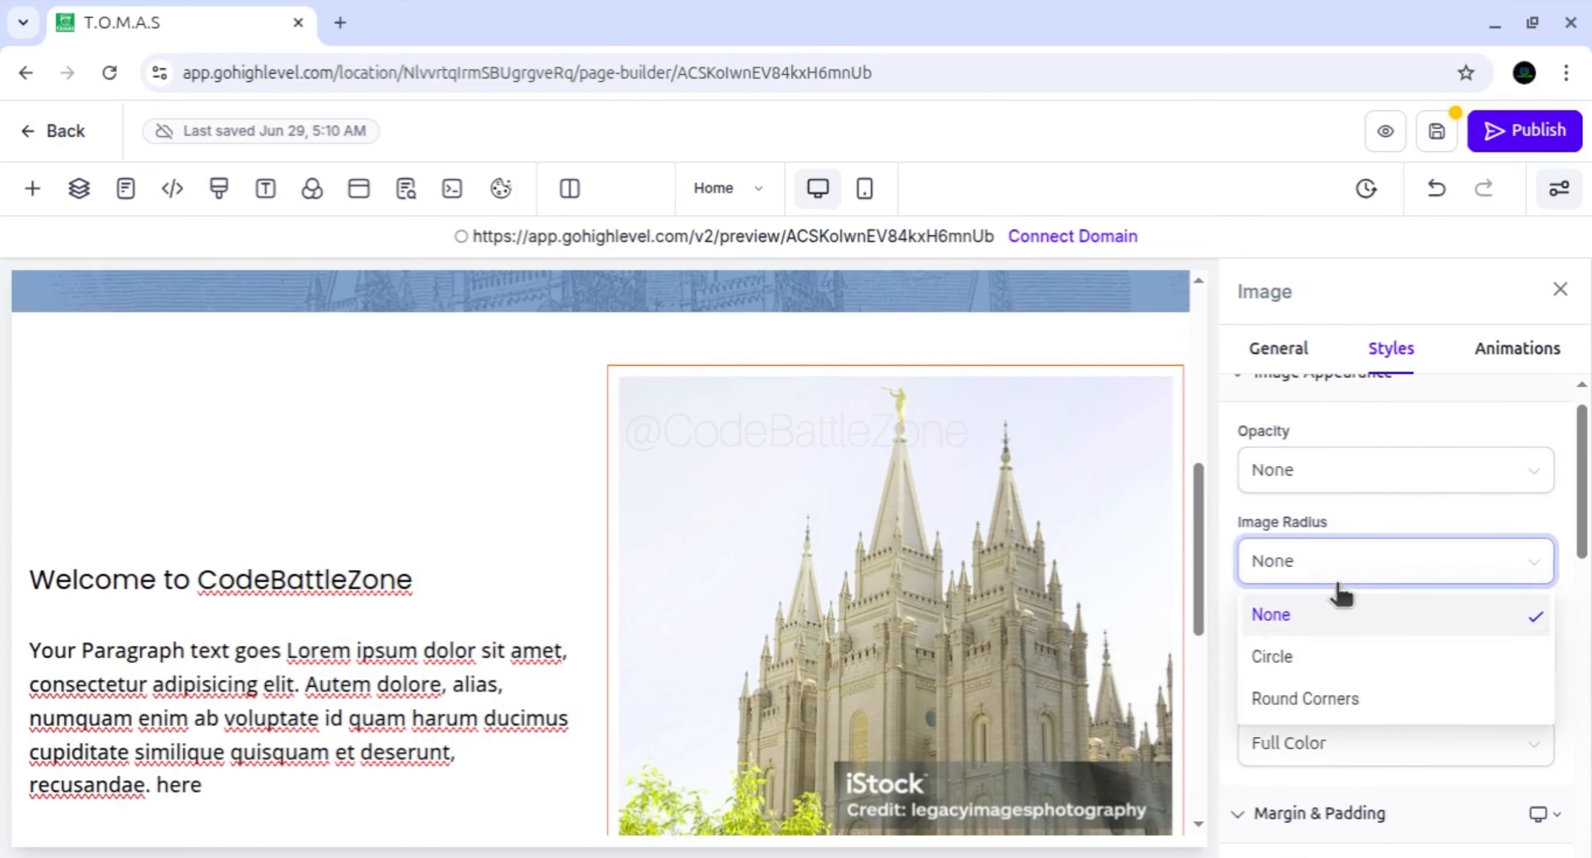
left_click(1310, 702)
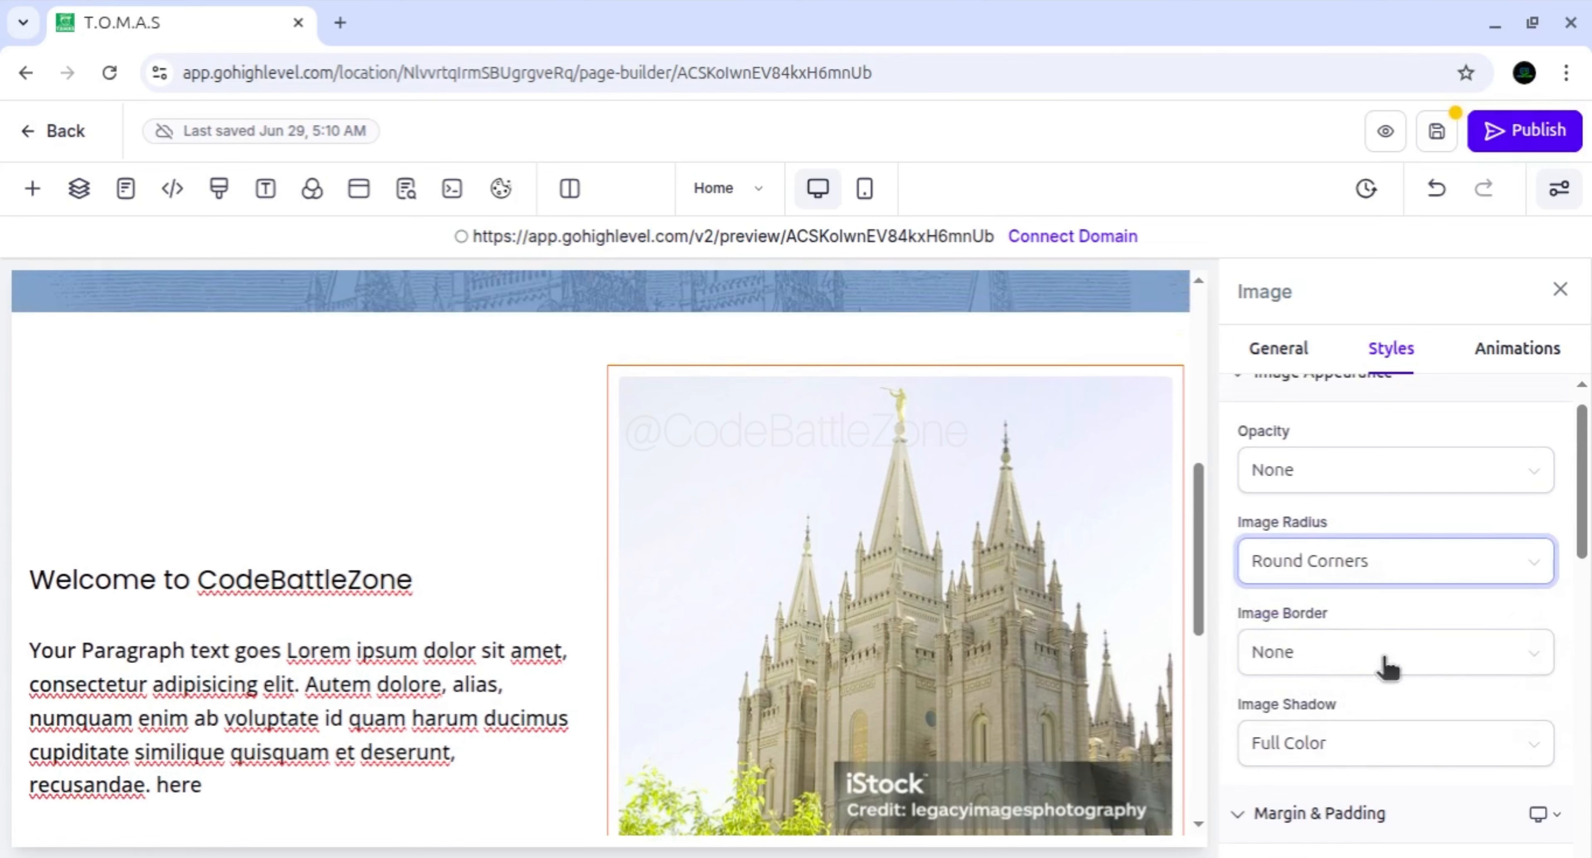
scroll(1391, 618, "down", 3)
left_click(1327, 469)
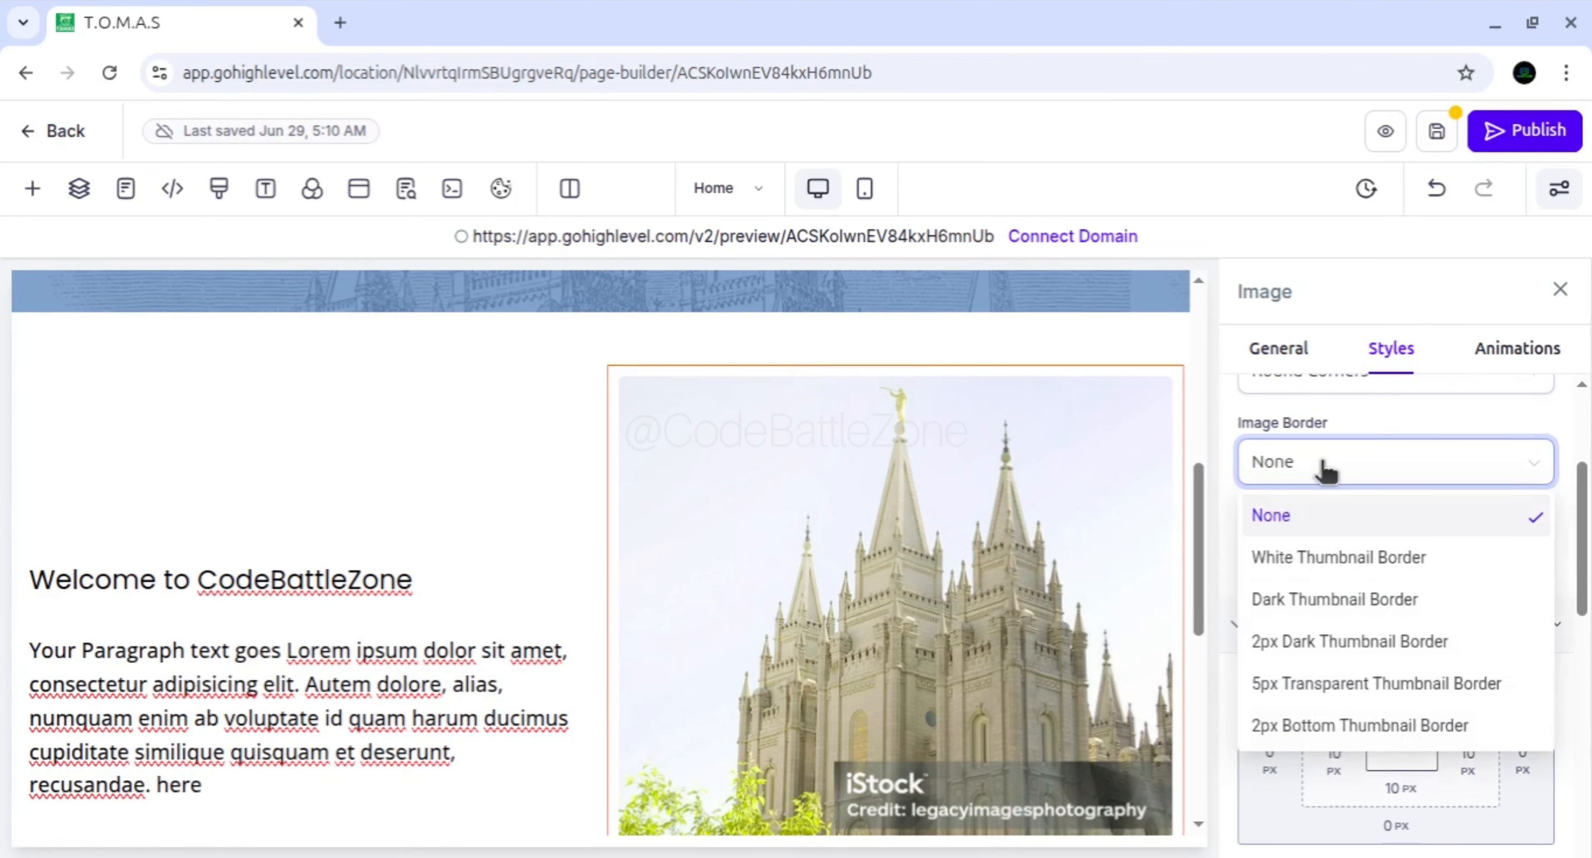
left_click(1323, 467)
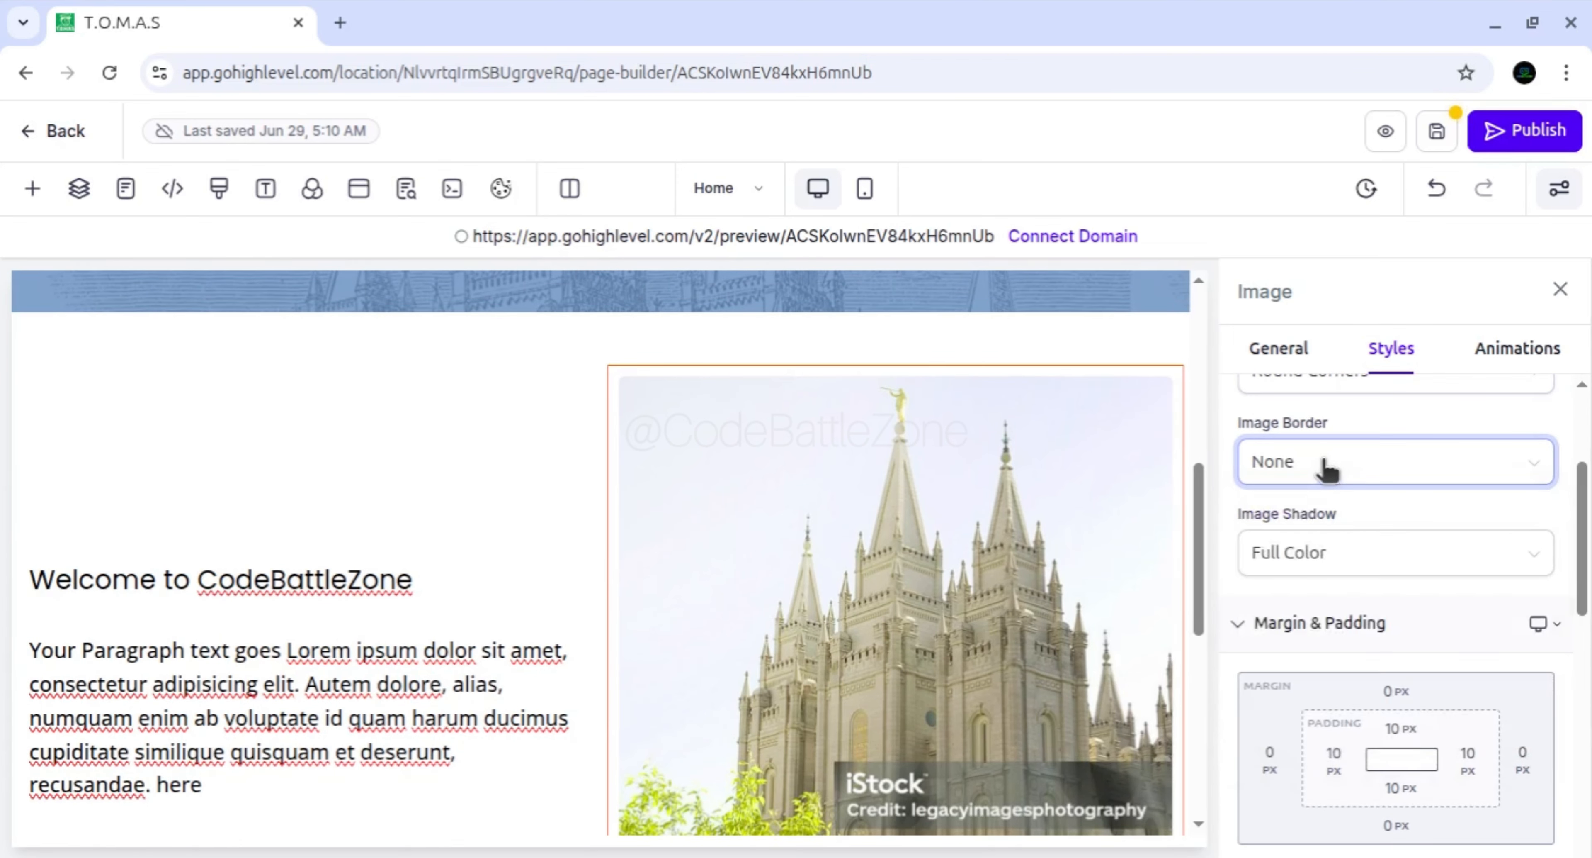
scroll(1360, 494, "up", 2)
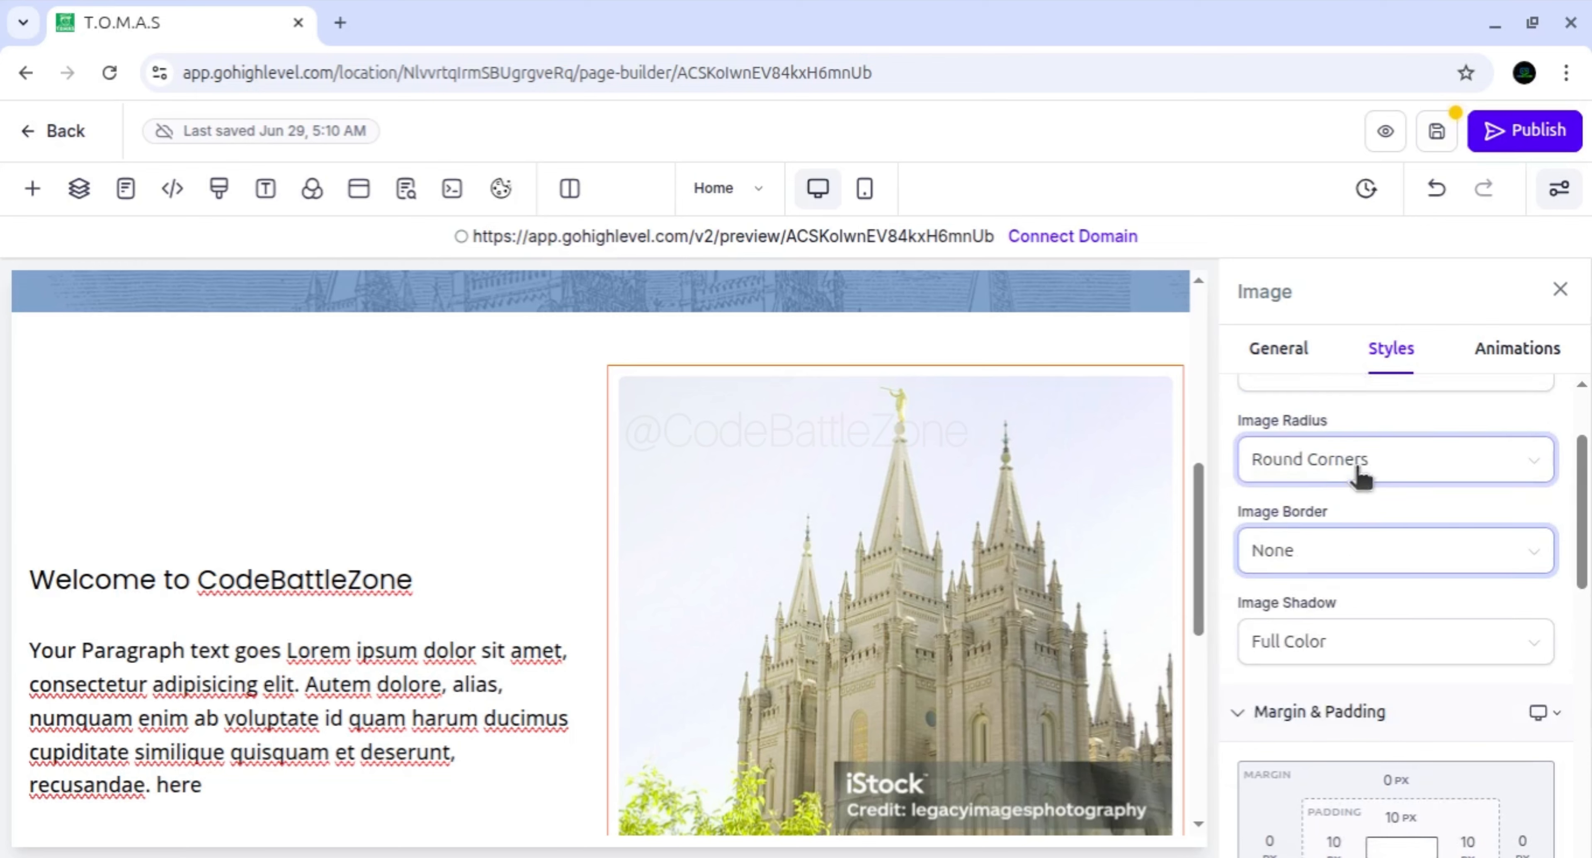
Try the 2px Dark Thumbnail Border on the church picture and set the image border back to None
left_click(1349, 547)
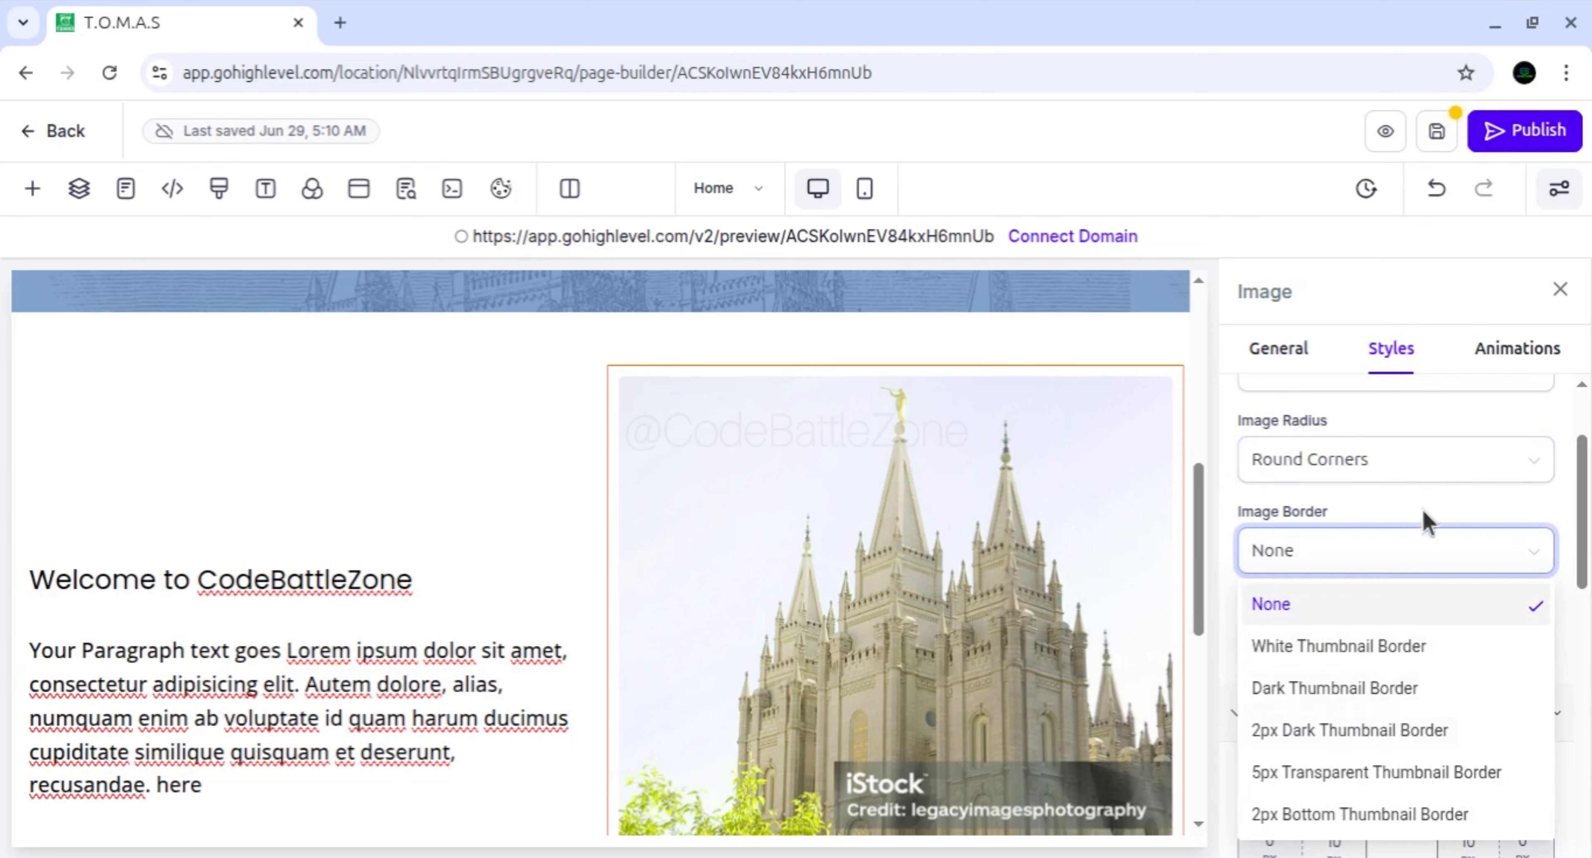
left_click(1434, 552)
left_click(1417, 555)
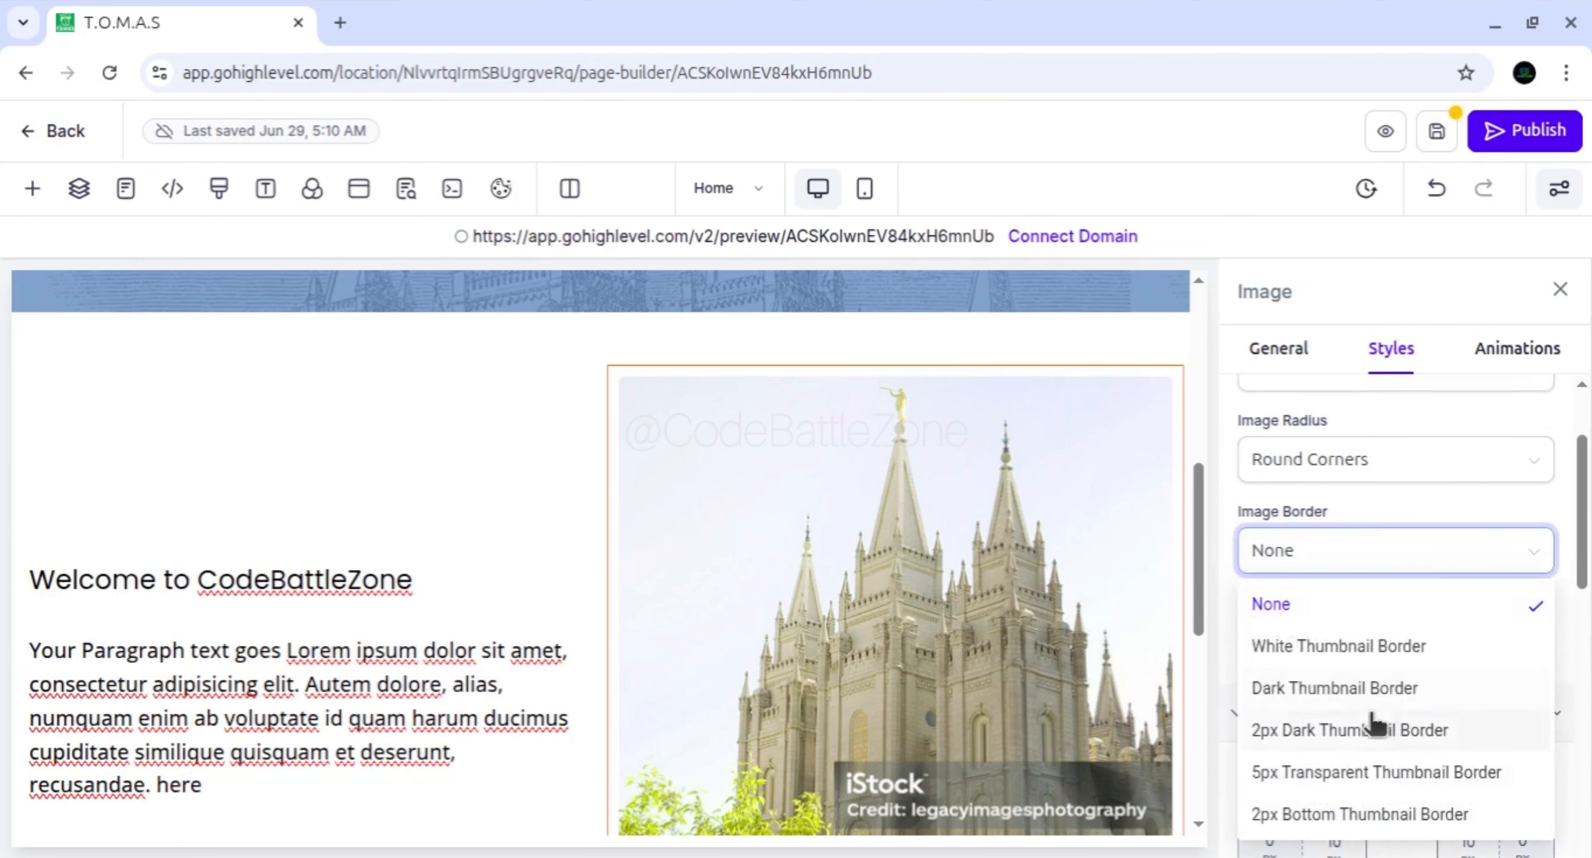
left_click(1354, 735)
left_click(1348, 535)
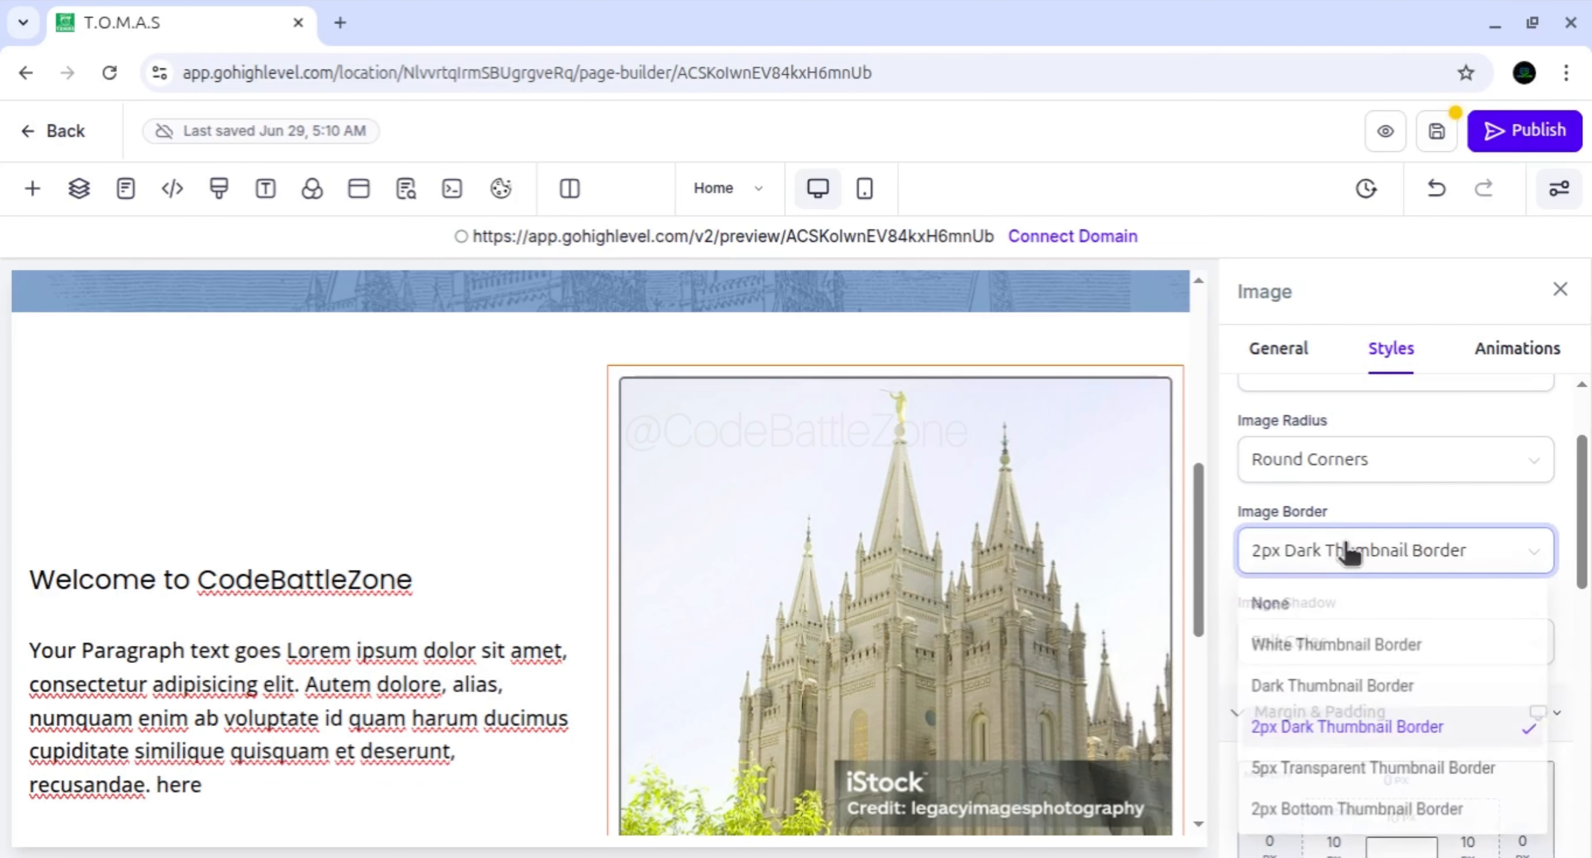
left_click(1354, 603)
Set the image radius of the church picture in the welcome section to Circle
scroll(1366, 479, "up", 1)
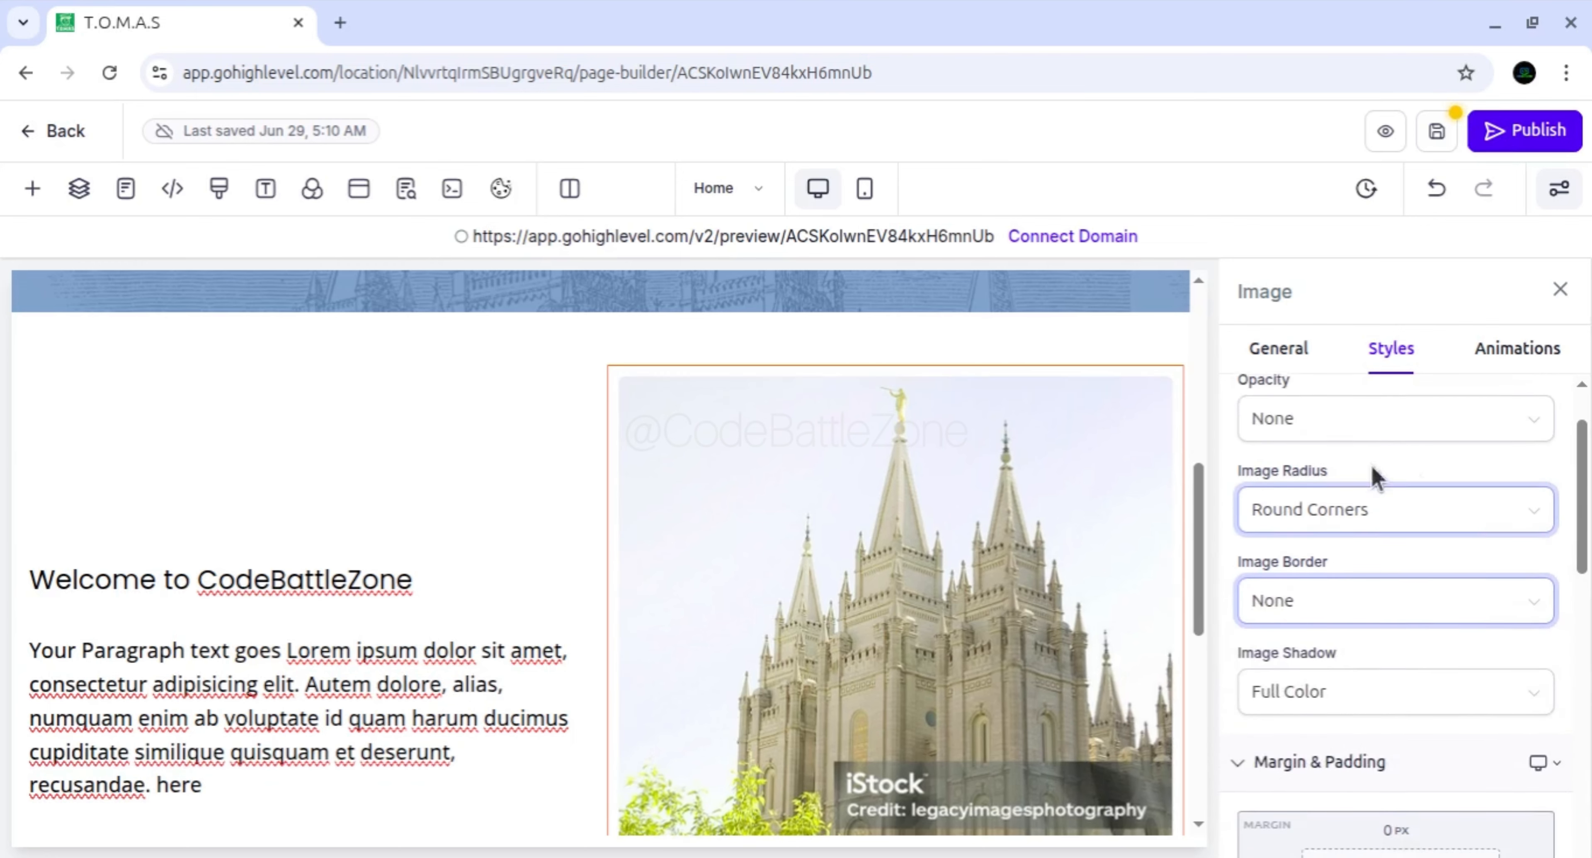
left_click(1403, 426)
left_click(1406, 469)
left_click(1411, 507)
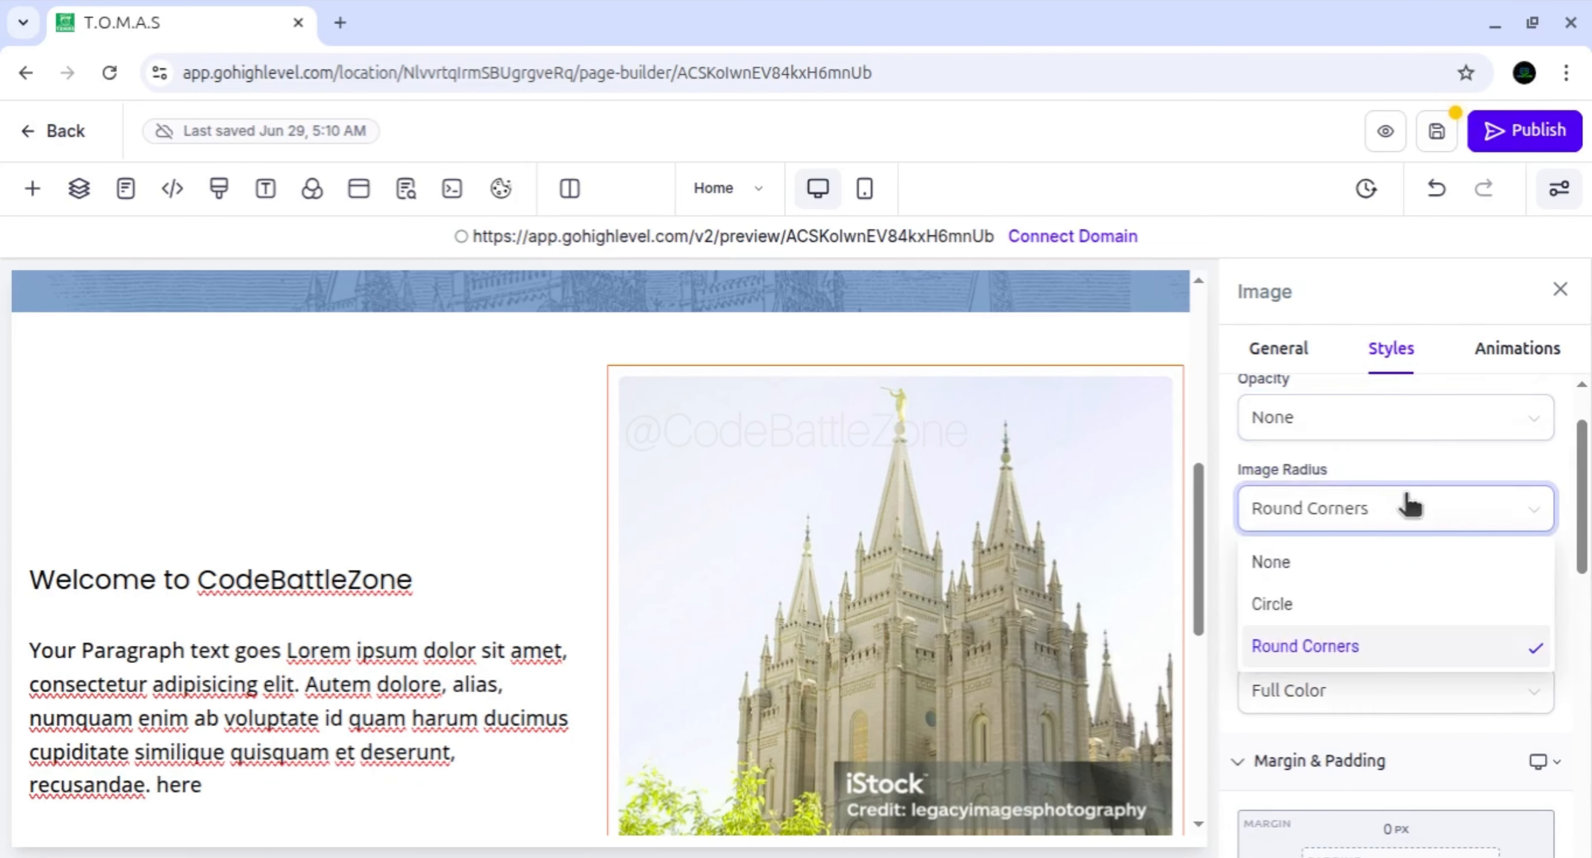
left_click(1339, 608)
scroll(882, 596, "down", 2)
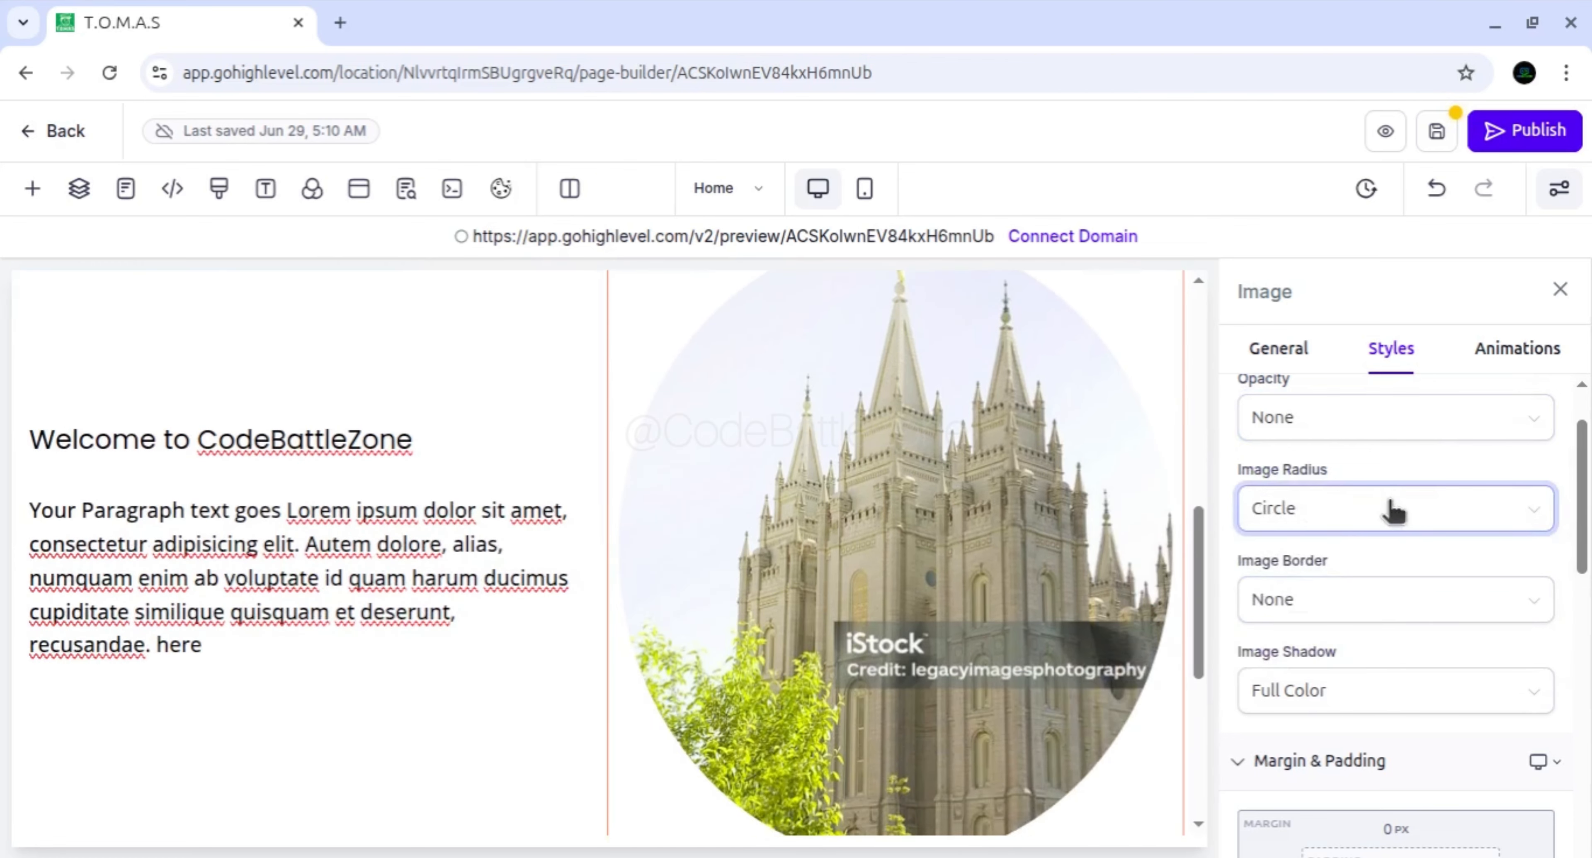
left_click(1369, 525)
left_click(1370, 525)
scroll(914, 594, "up", 1)
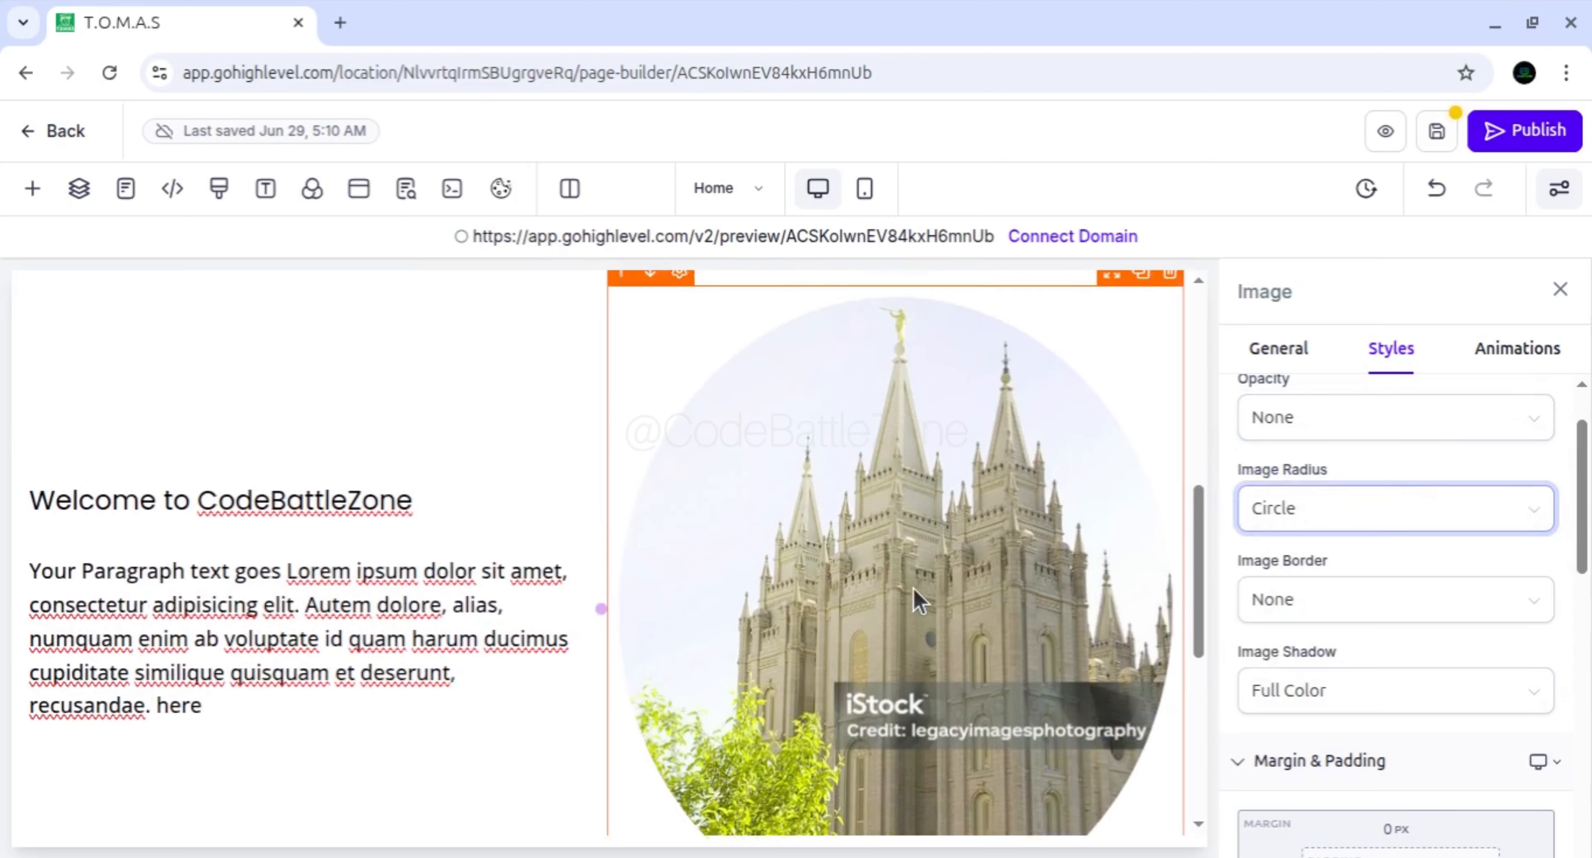
left_click(1559, 292)
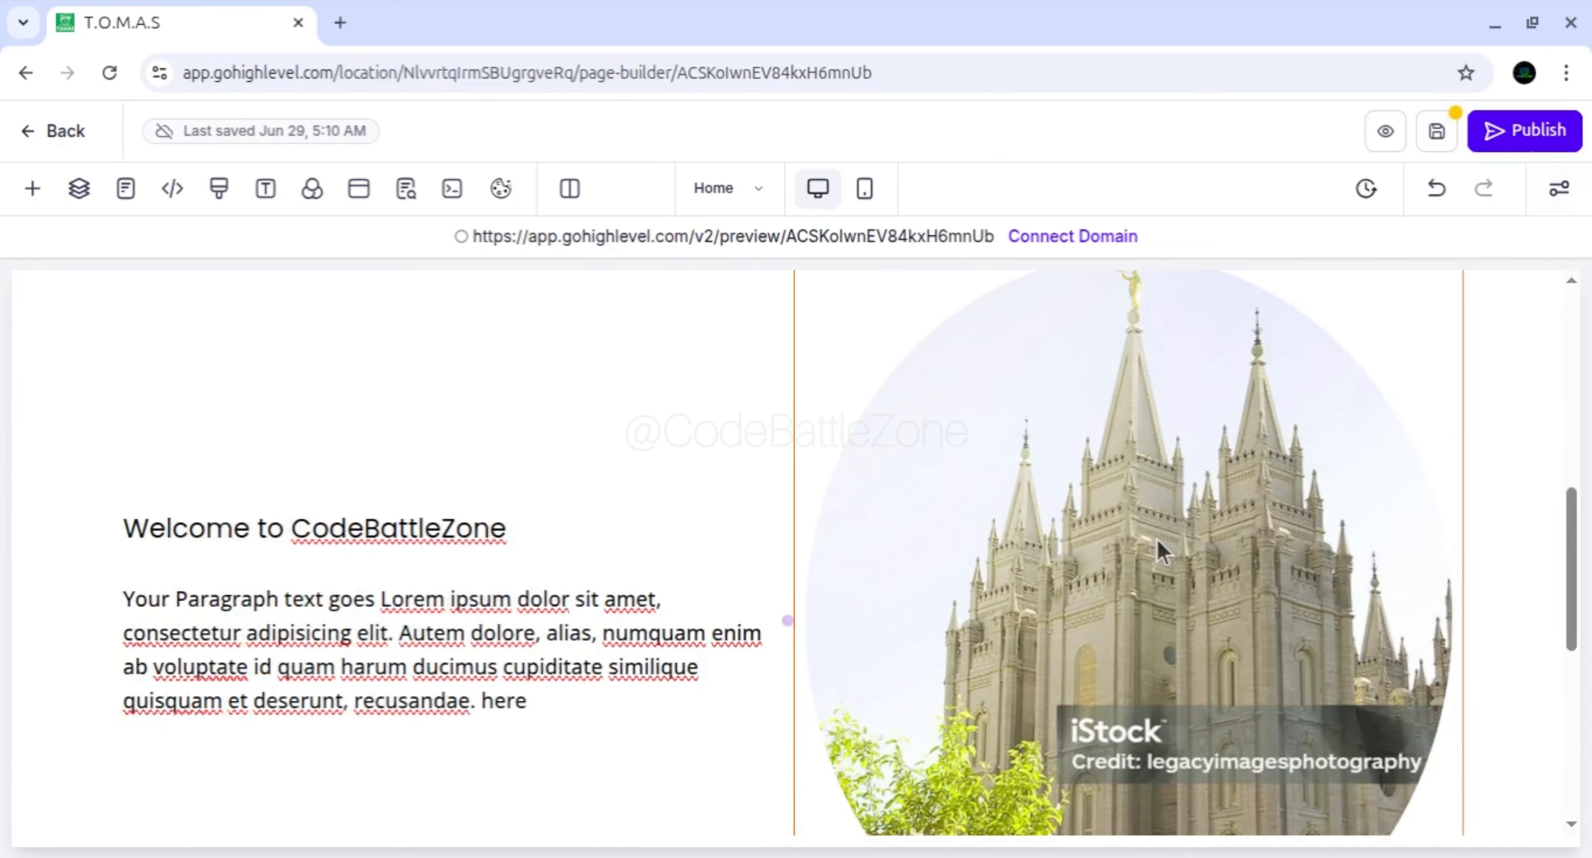
Give the church picture a Slide Right entrance animation
scroll(1157, 550, "up", 2)
left_click(1156, 500)
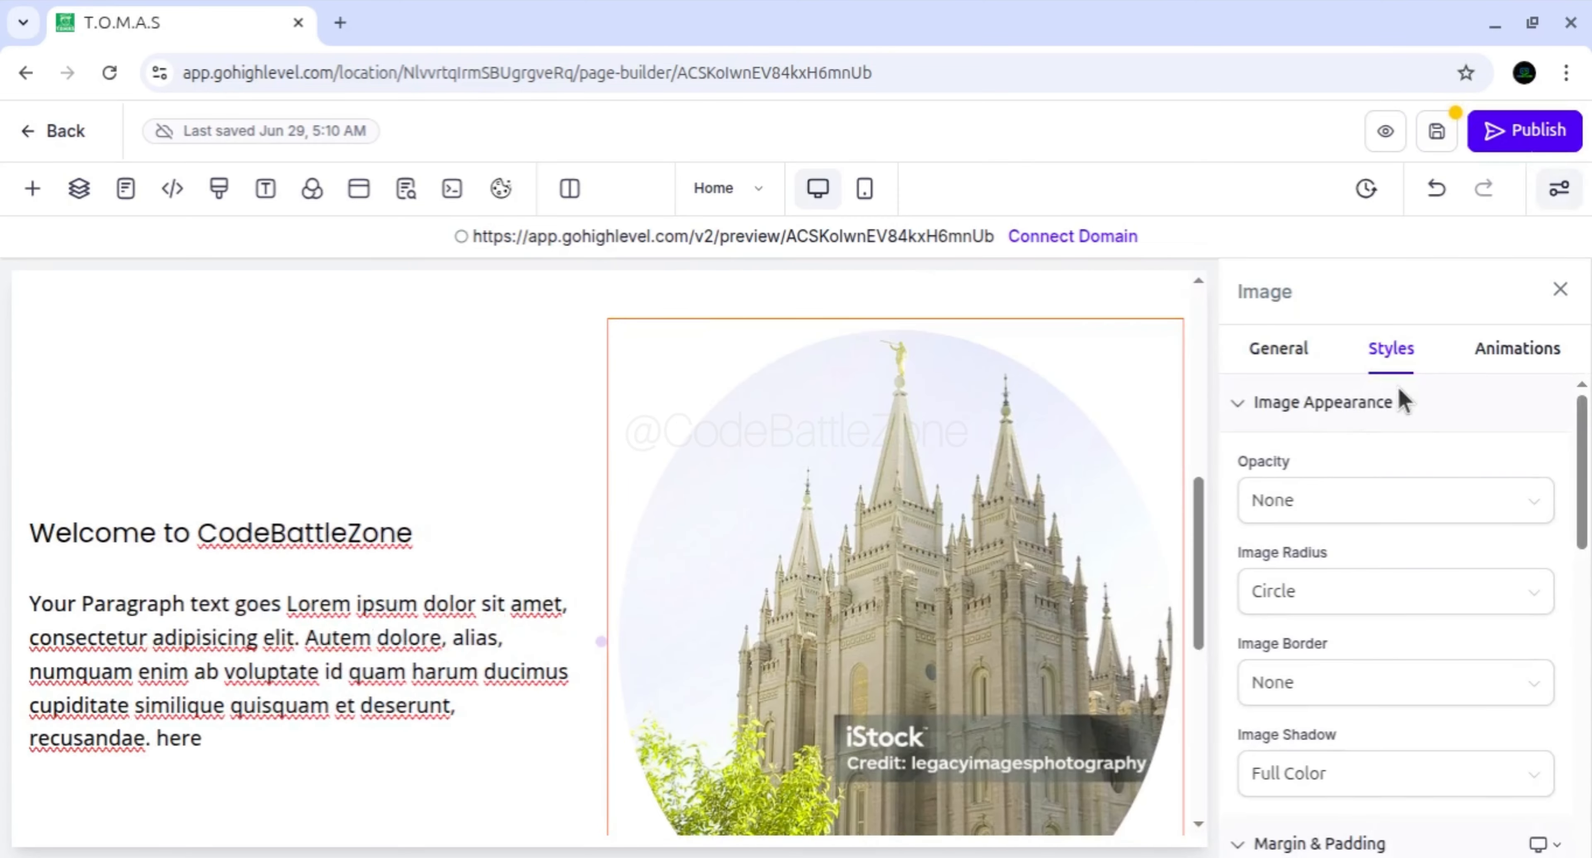
scroll(1356, 616, "down", 3)
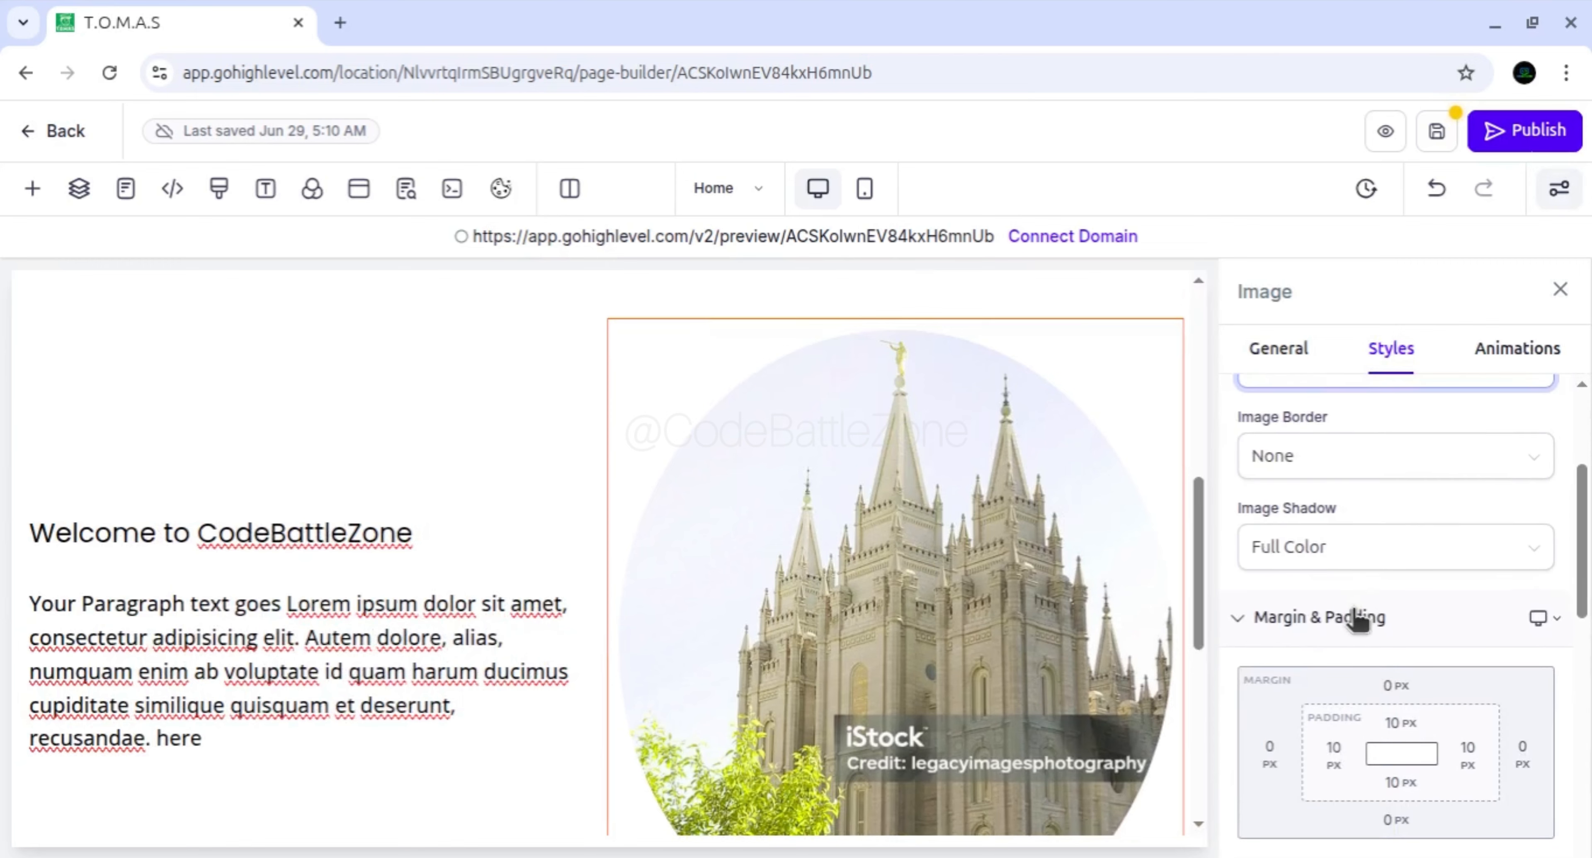
scroll(1354, 617, "down", 10)
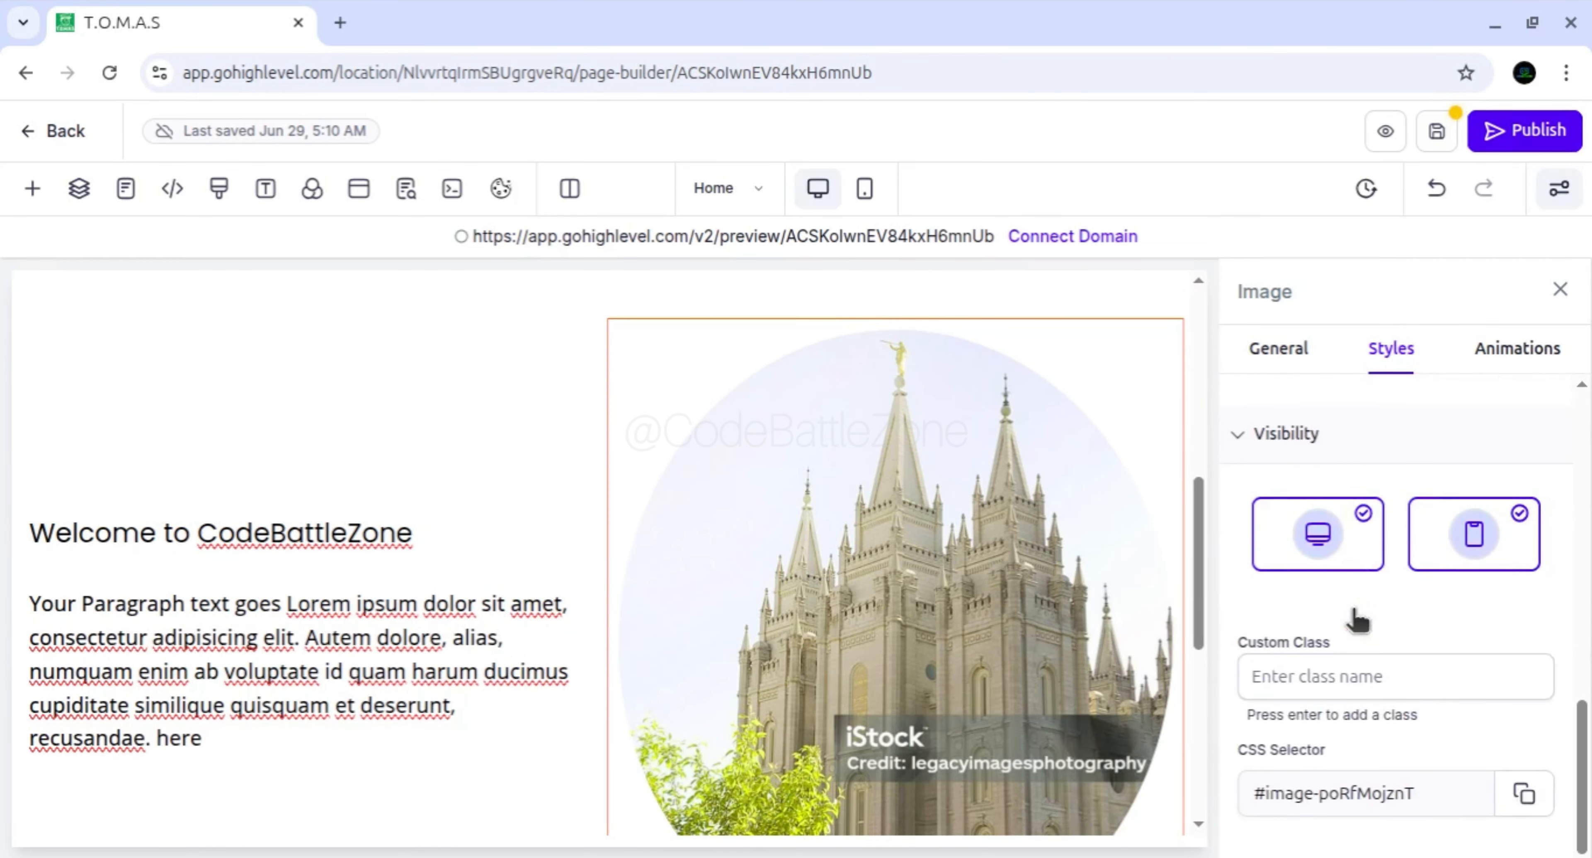
scroll(1416, 494, "up", 5)
left_click(1519, 352)
left_click(1409, 454)
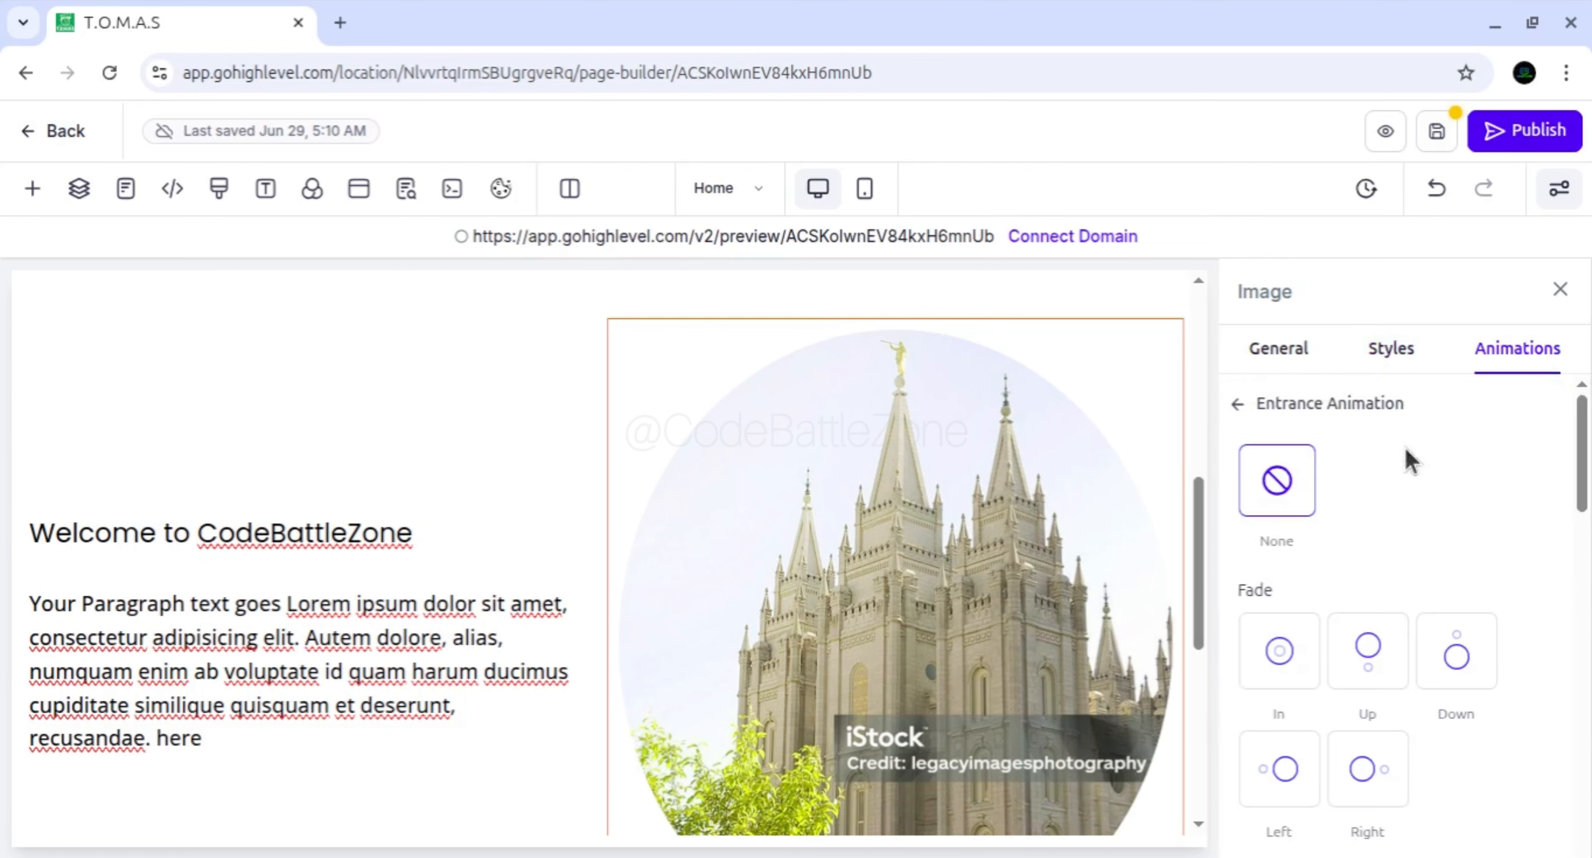
scroll(1292, 679, "down", 5)
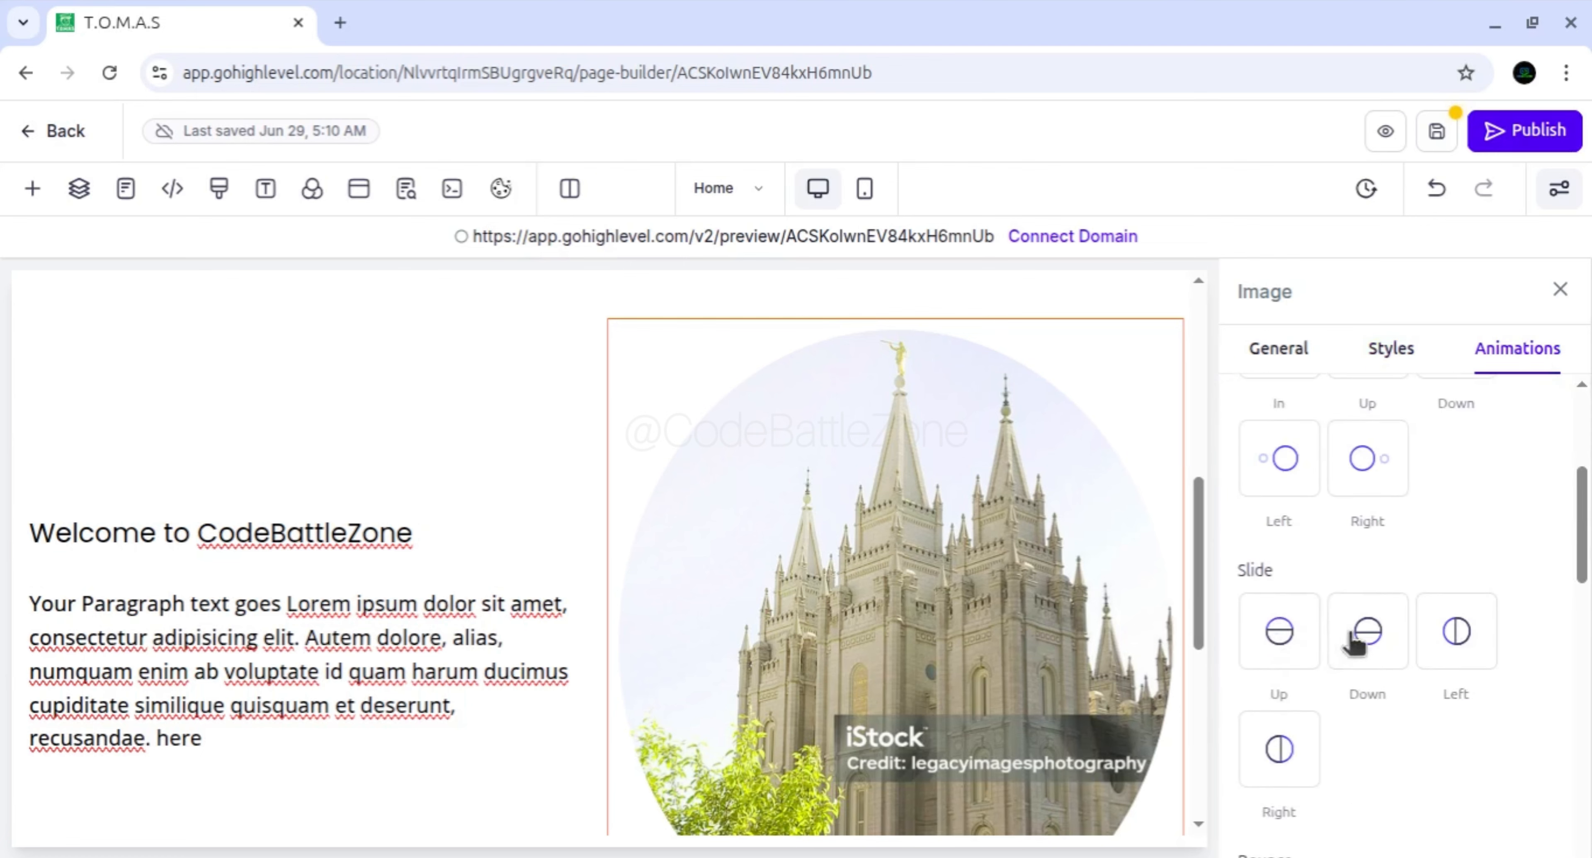
left_click(1291, 746)
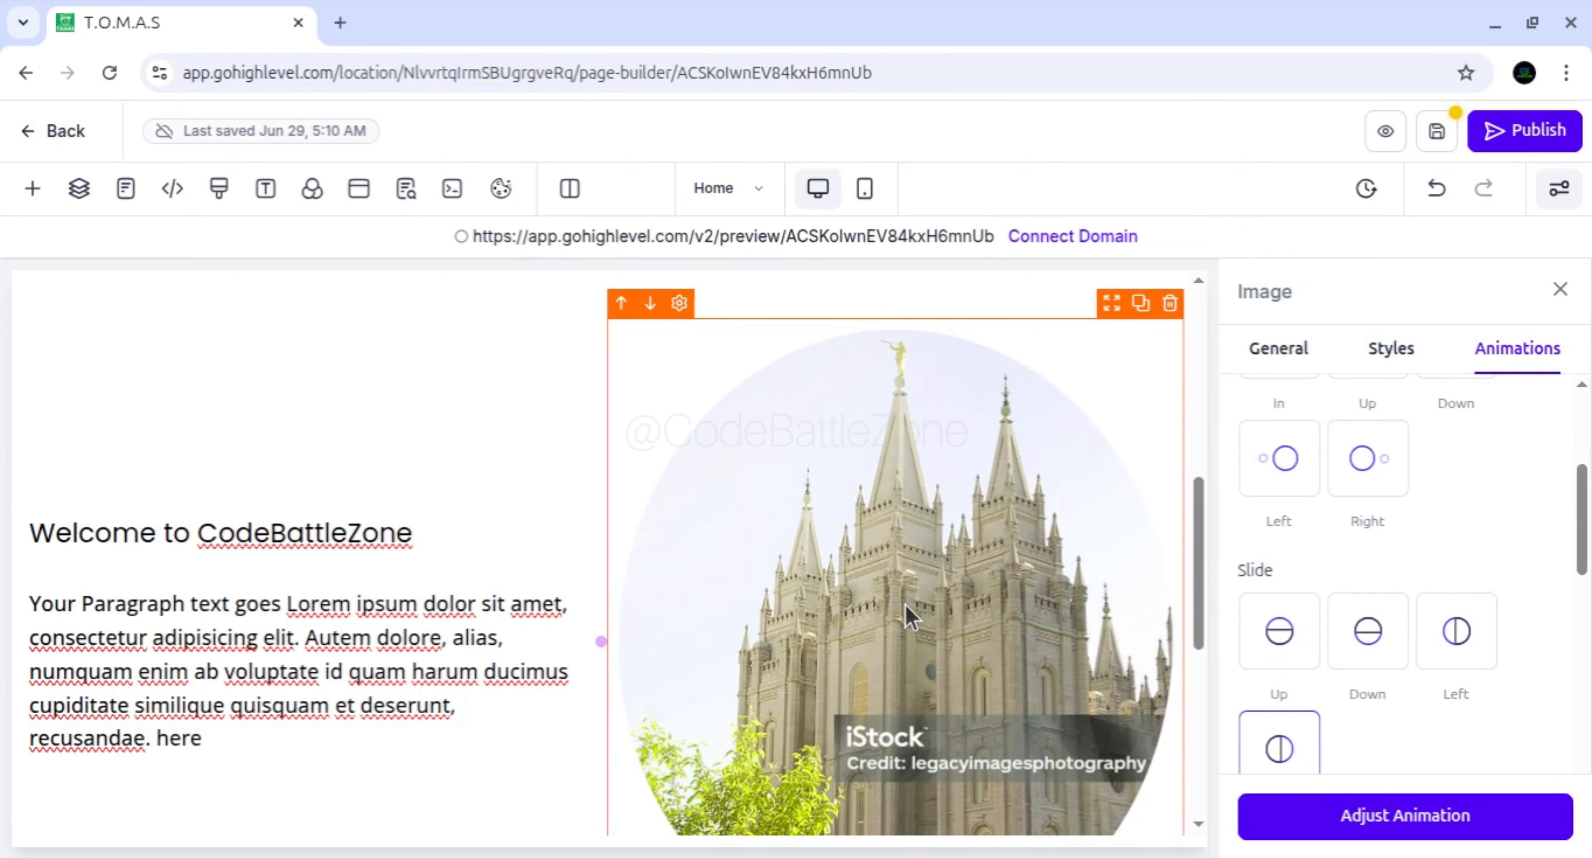
left_click(1561, 290)
Set the font weight of the "Welcome to CodeBattleZone" sub-headline to 700 - Bold
scroll(961, 618, "down", 4)
scroll(961, 618, "down", 1)
scroll(959, 623, "up", 5)
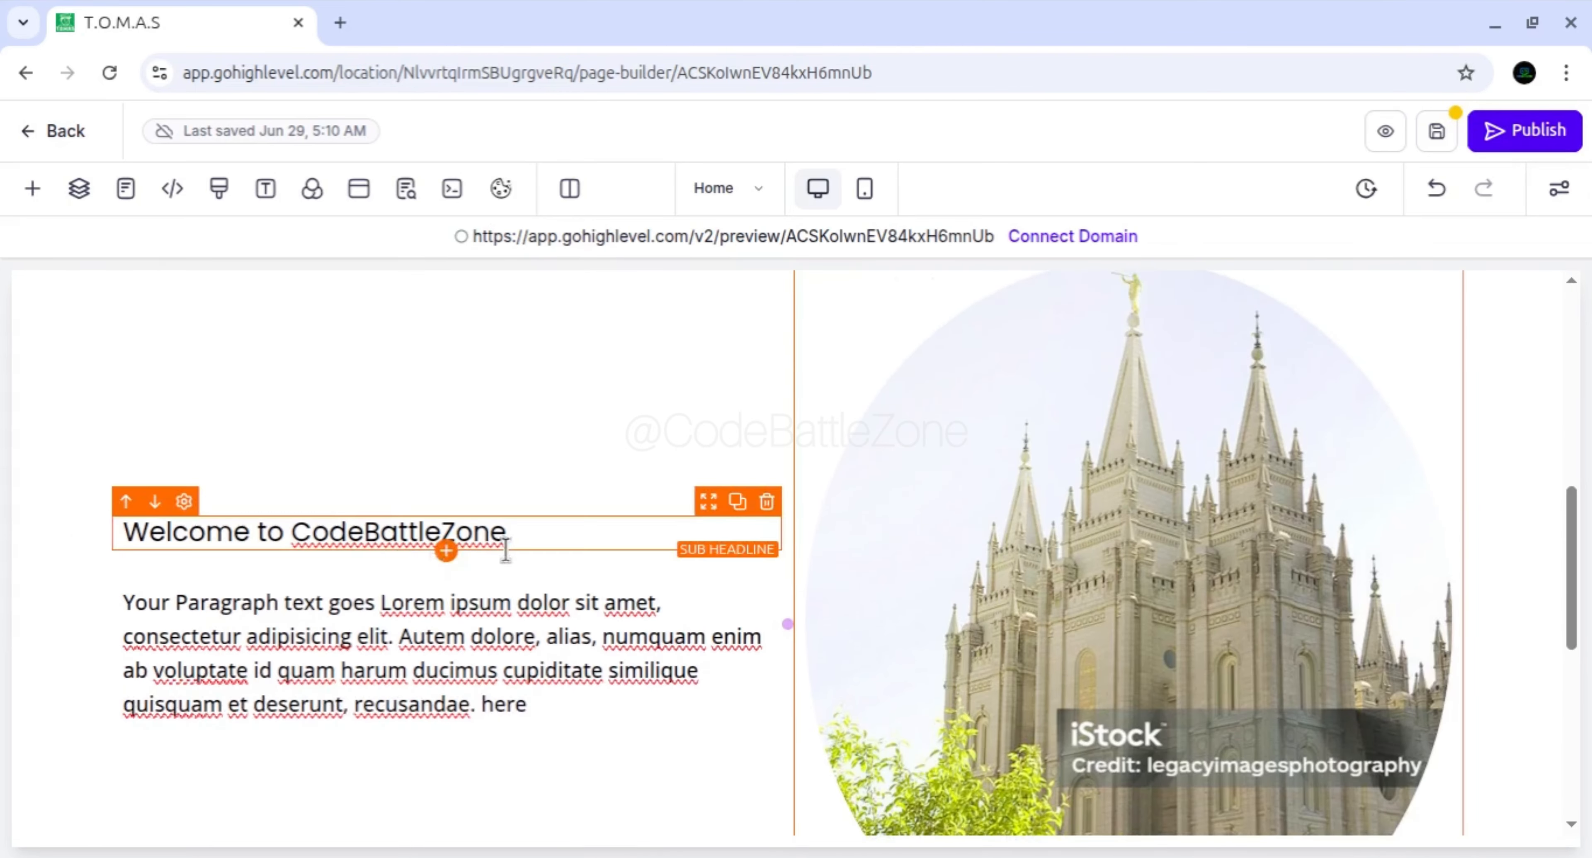
left_click(383, 531)
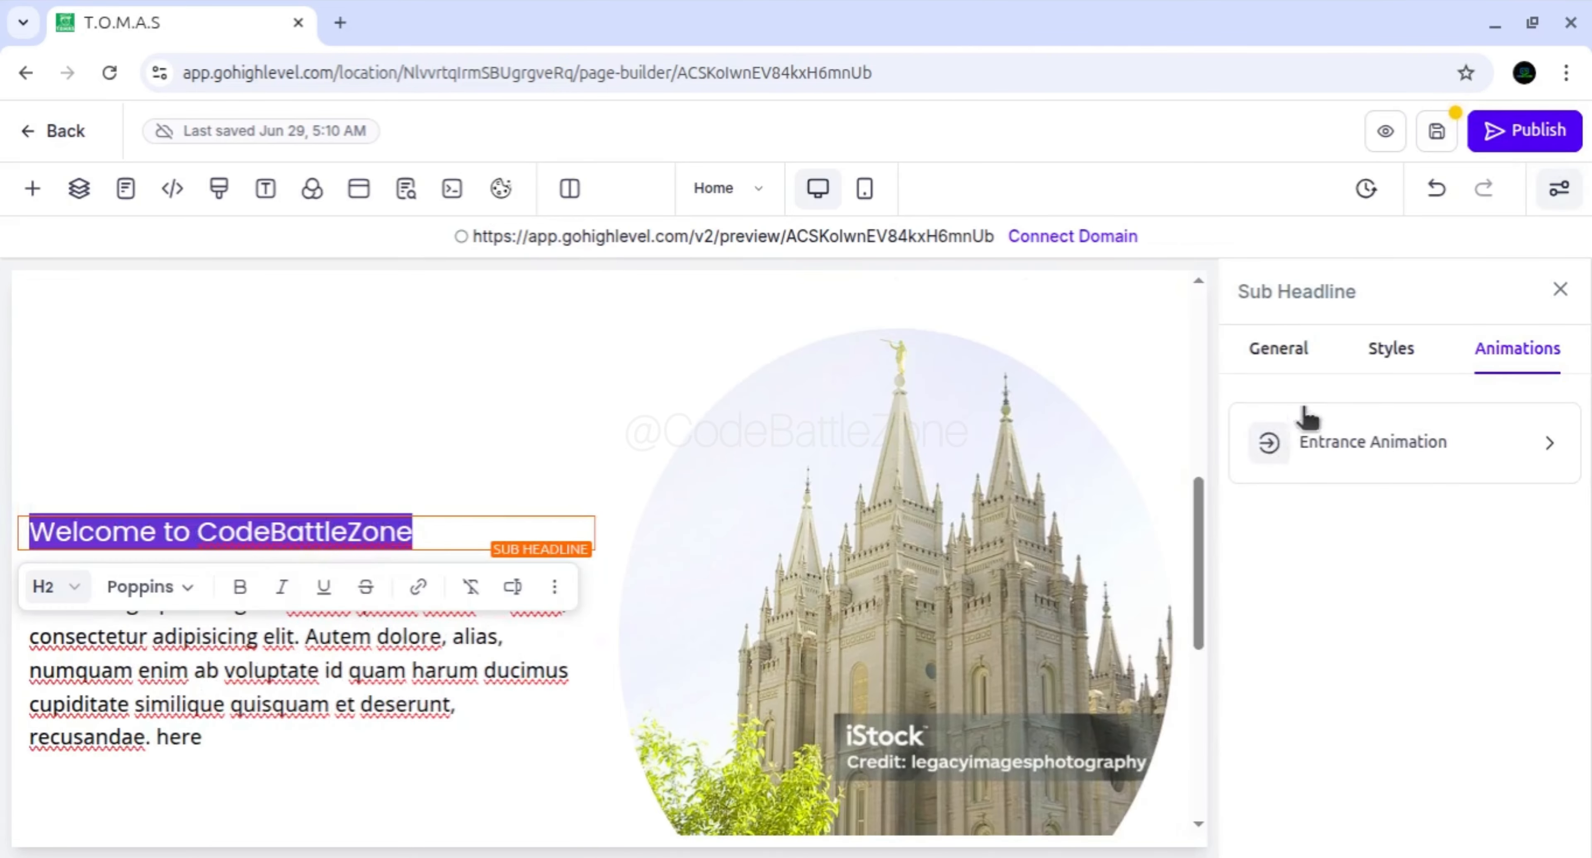
scroll(1333, 636, "down", 3)
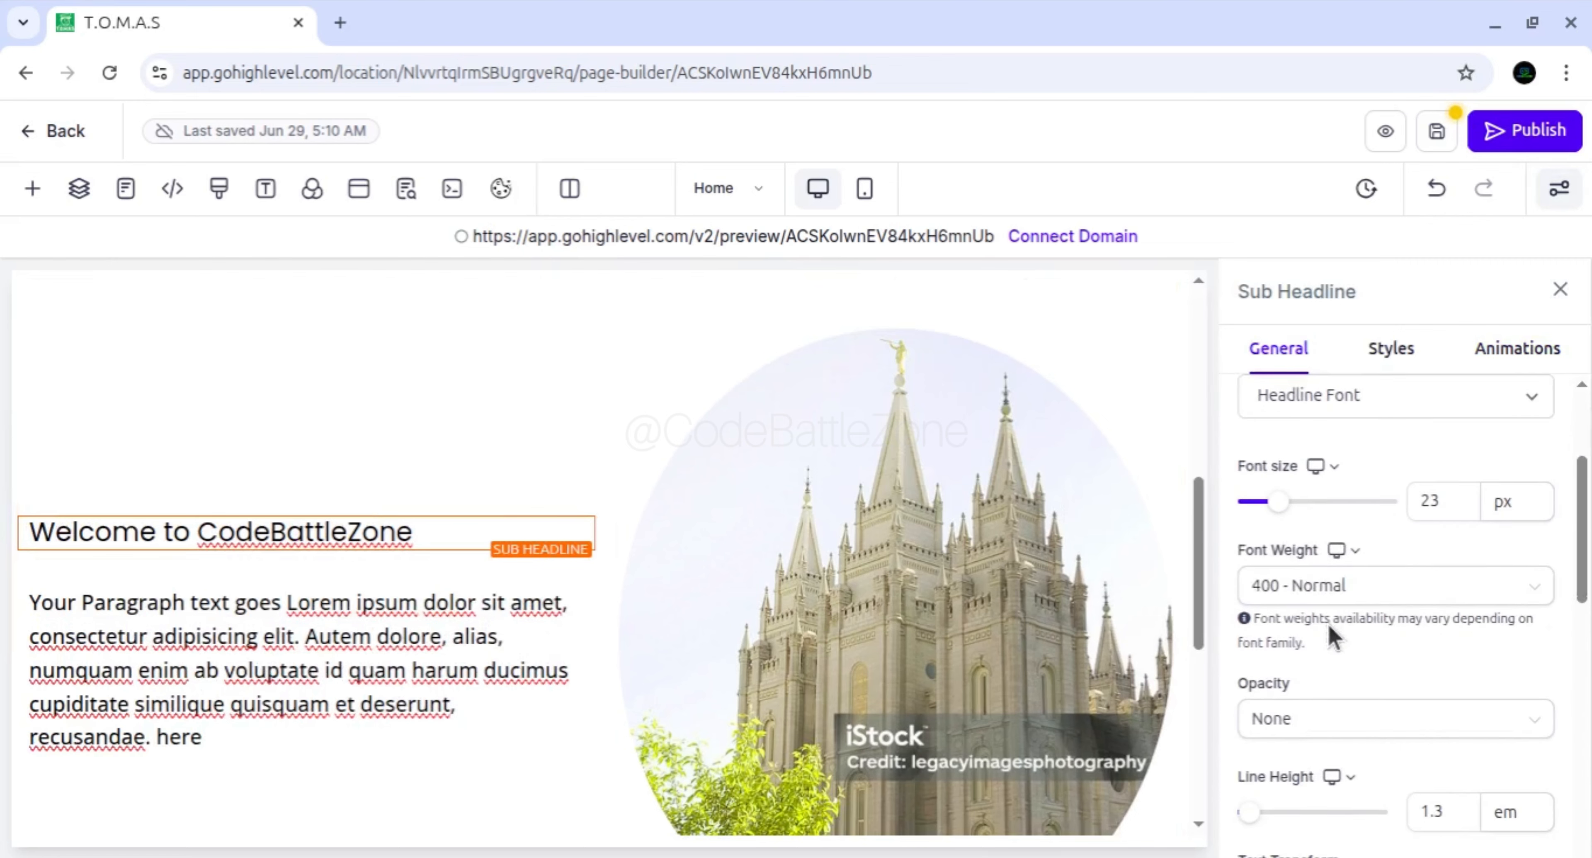
left_click(1317, 594)
left_click(1298, 522)
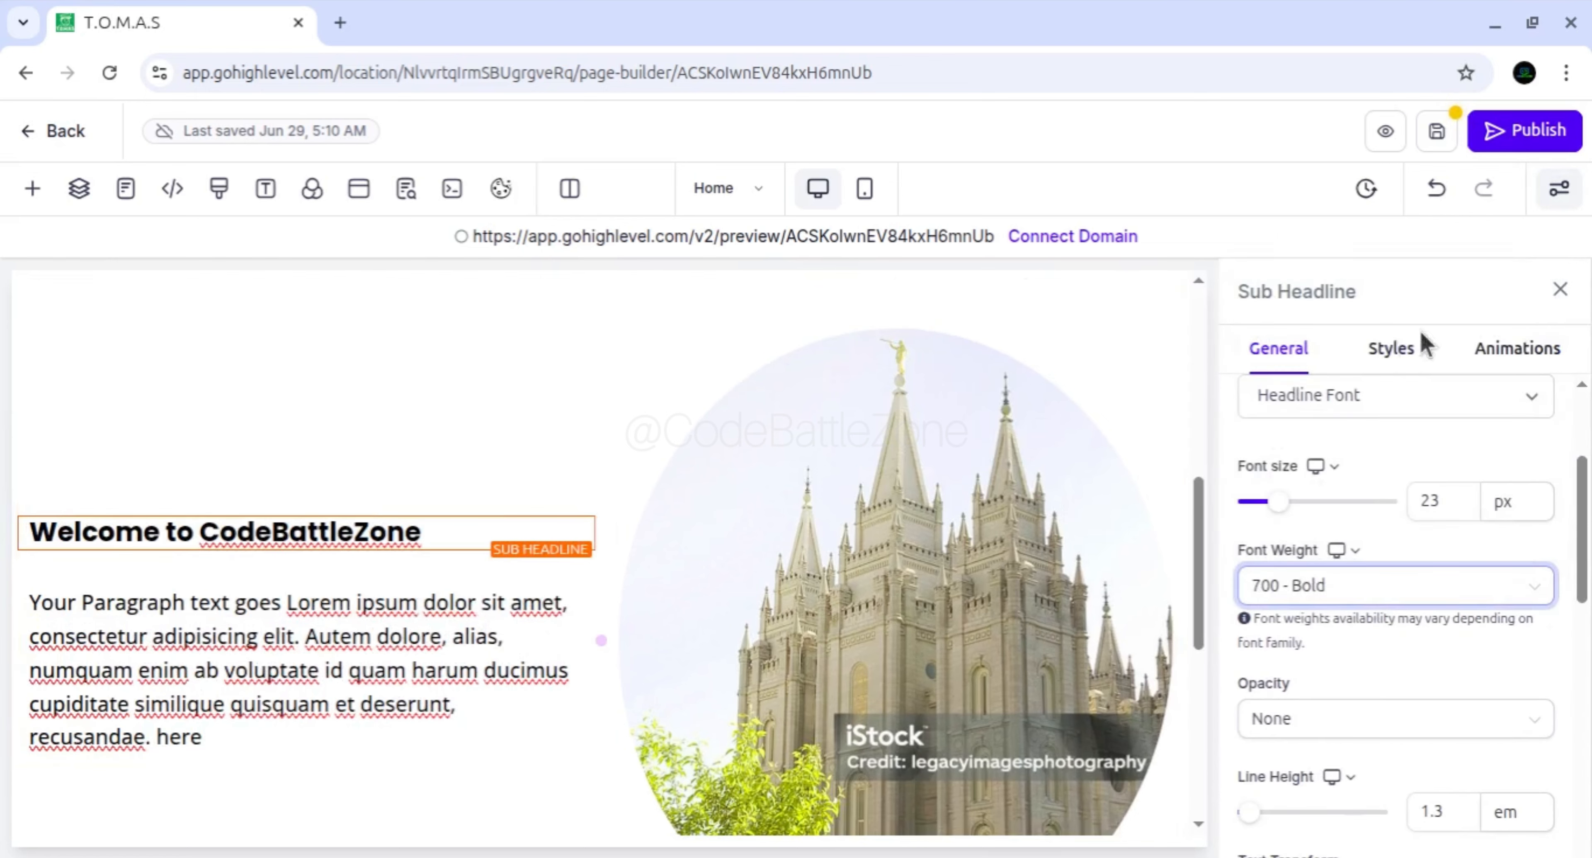
left_click(1560, 290)
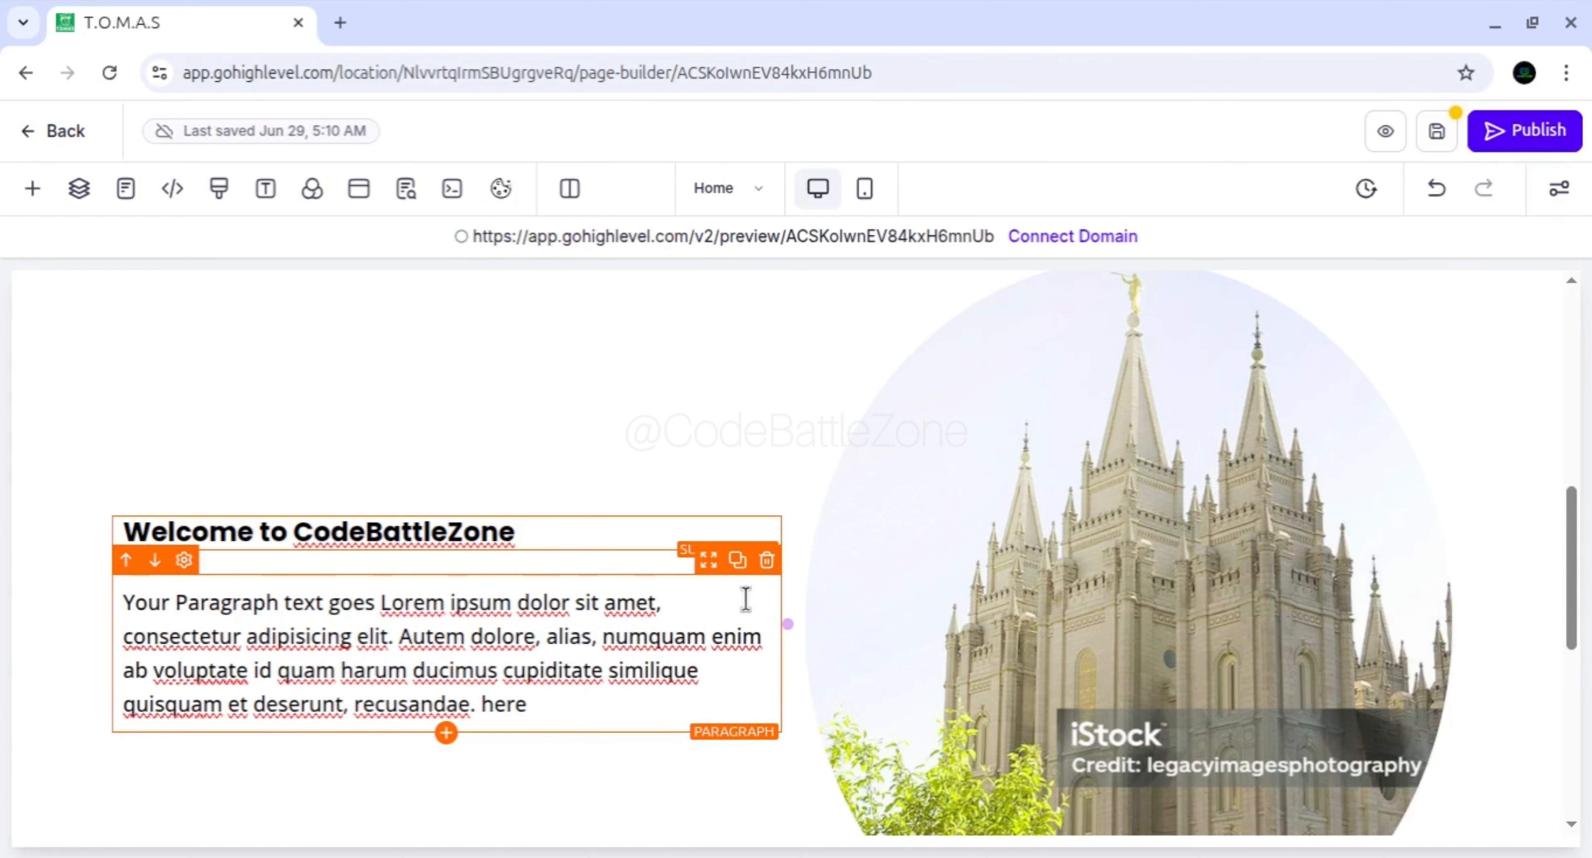
Review the whole home page from the global header to the footer, including the Global Header section's settings
scroll(742, 526, "up", 3)
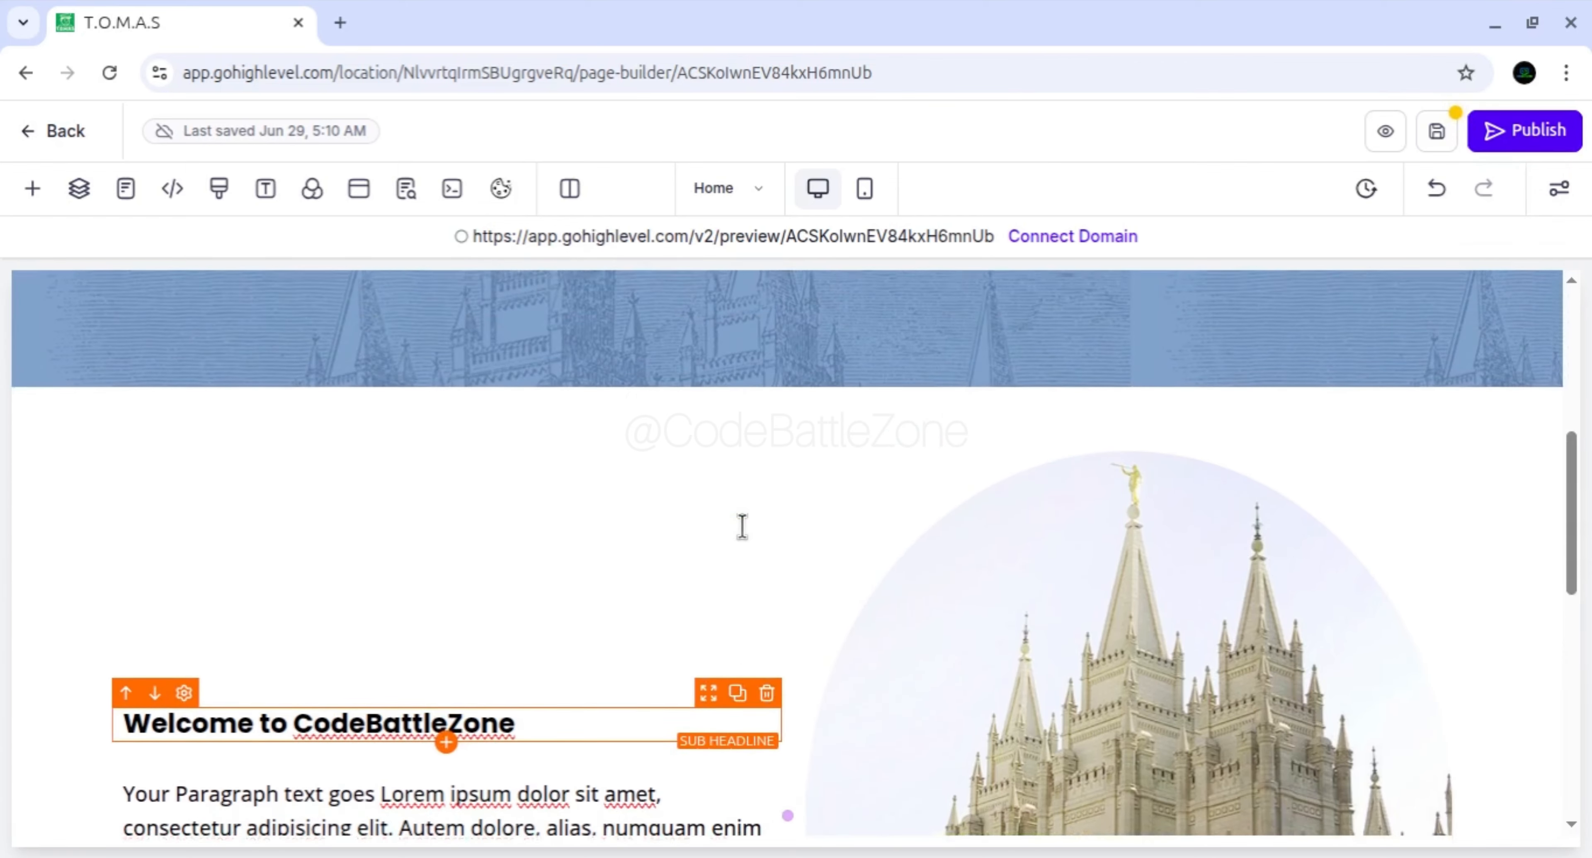
scroll(742, 526, "down", 5)
scroll(742, 526, "down", 6)
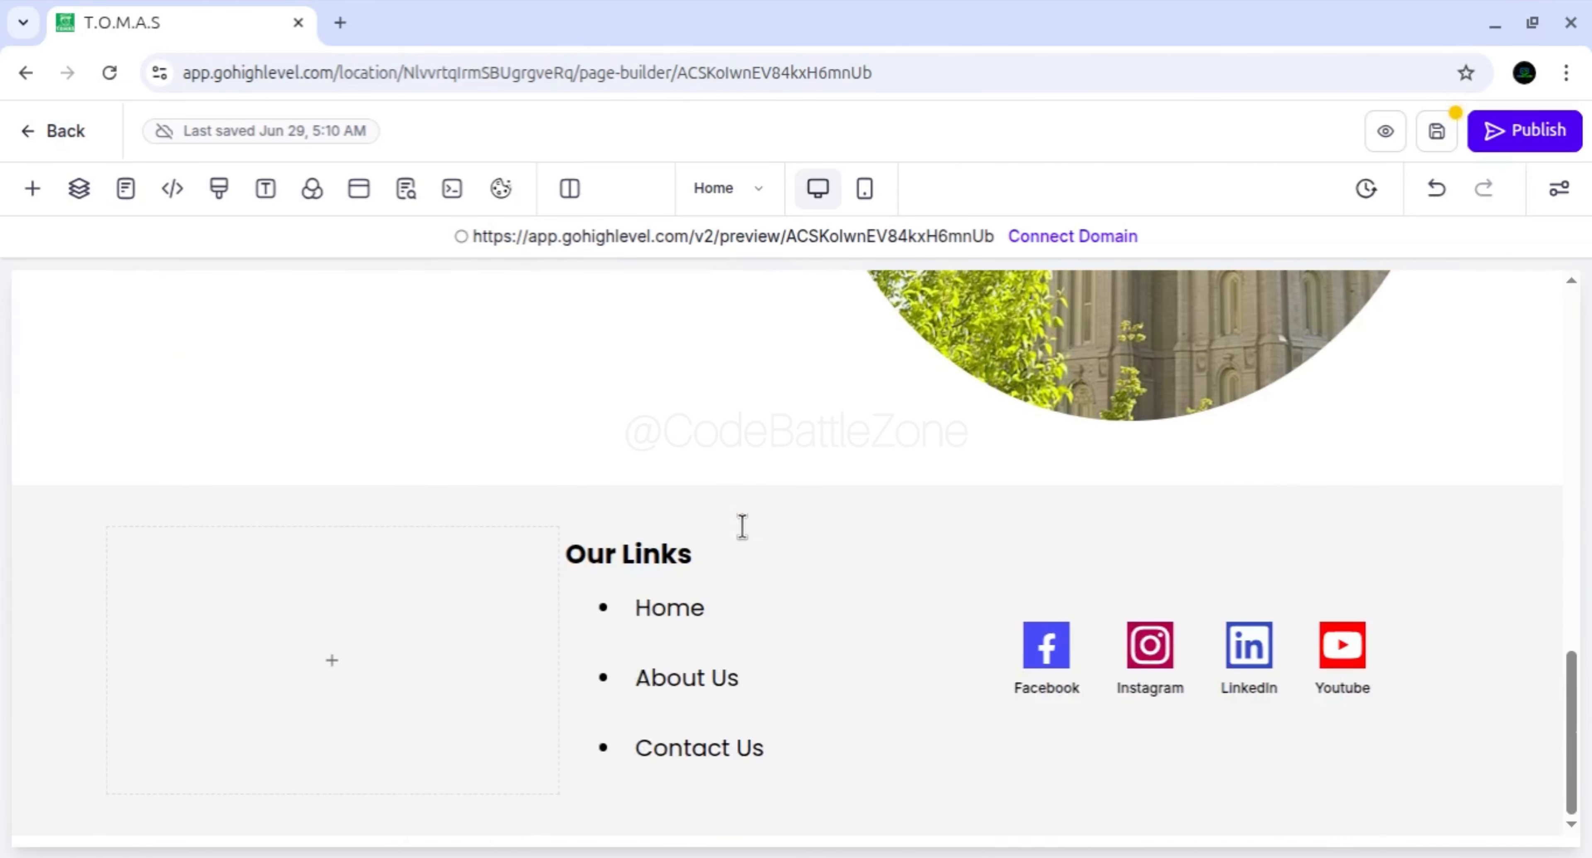
scroll(742, 526, "up", 6)
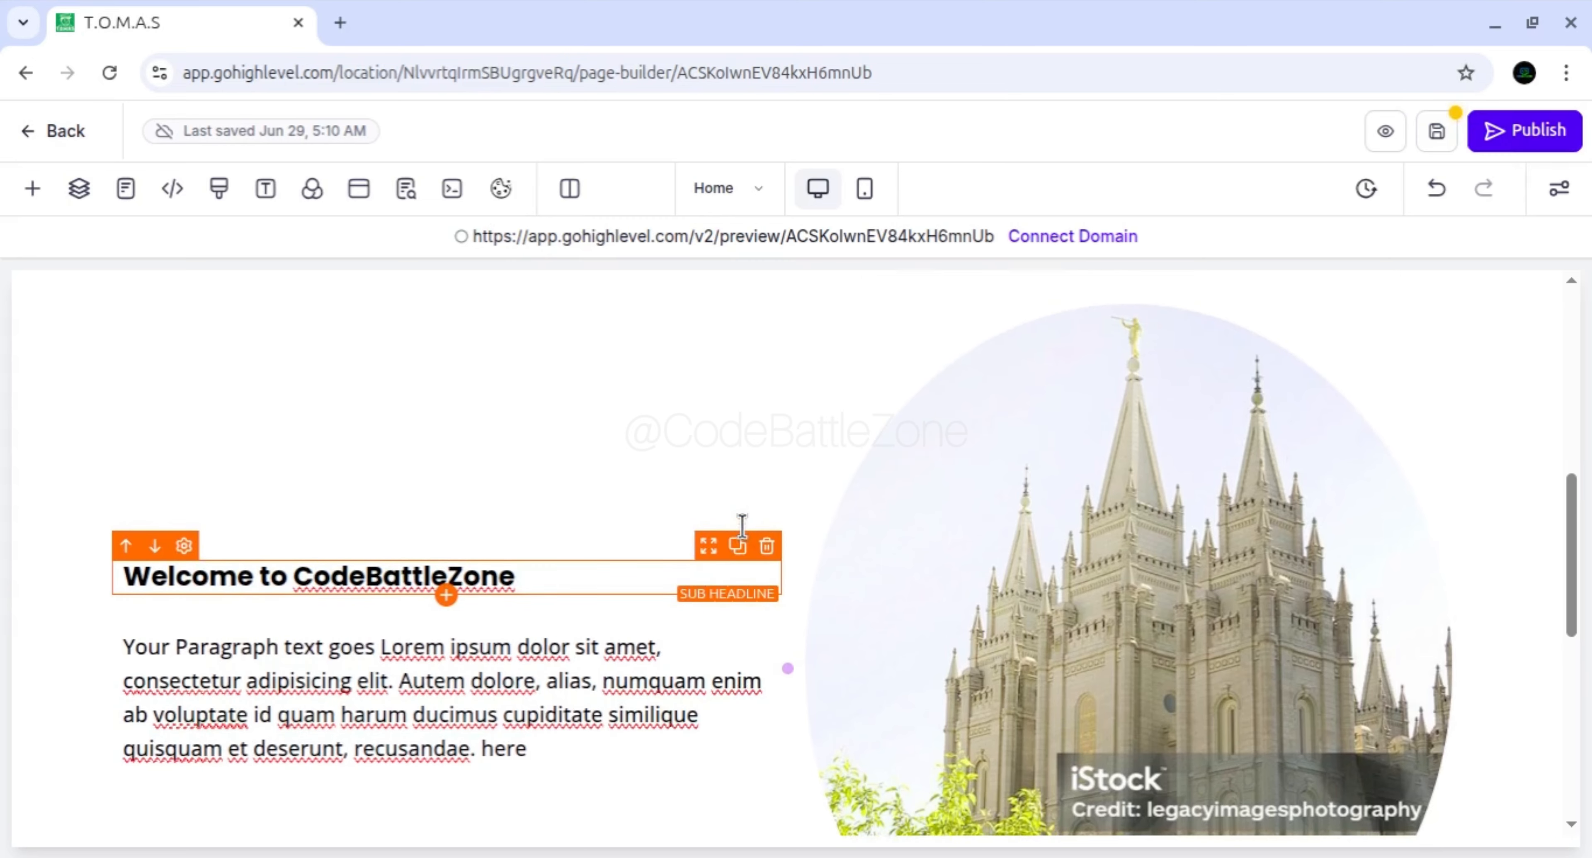
scroll(743, 527, "up", 5)
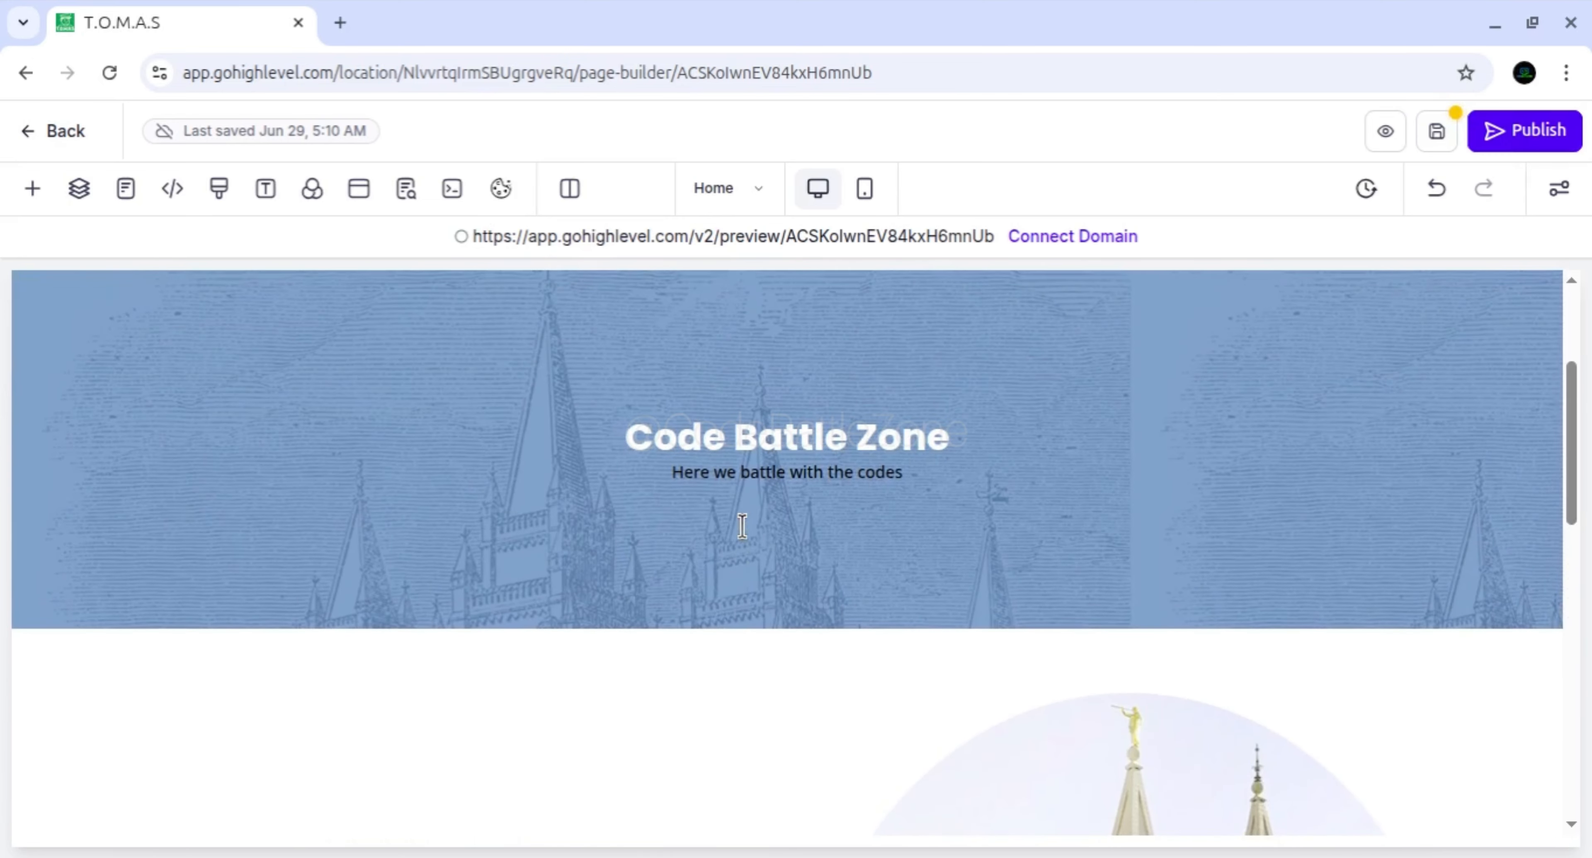
scroll(742, 526, "up", 2)
scroll(743, 526, "up", 1)
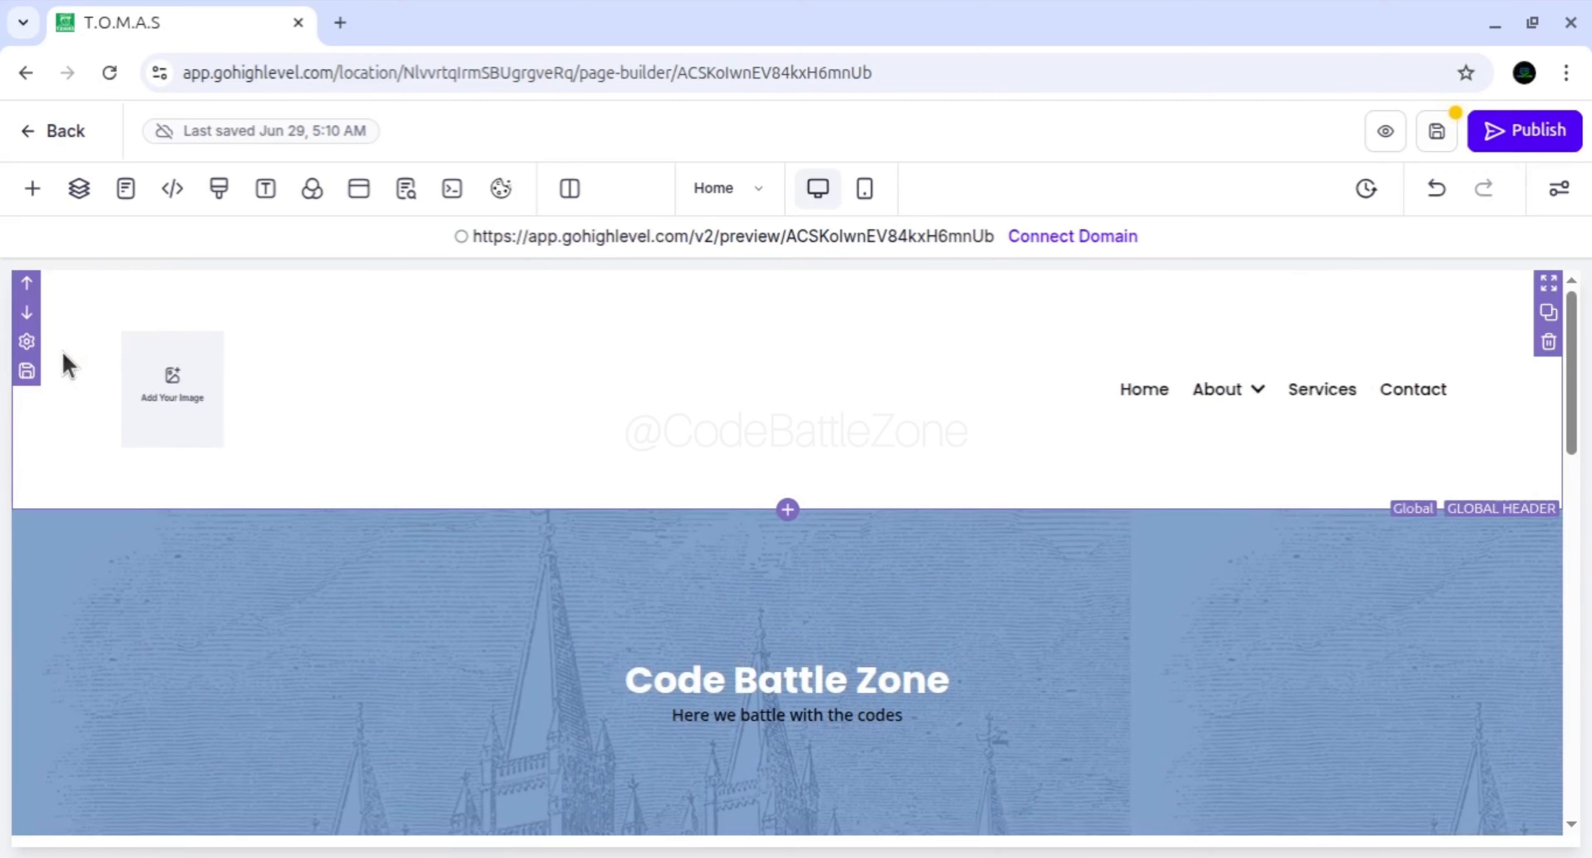
left_click(82, 324)
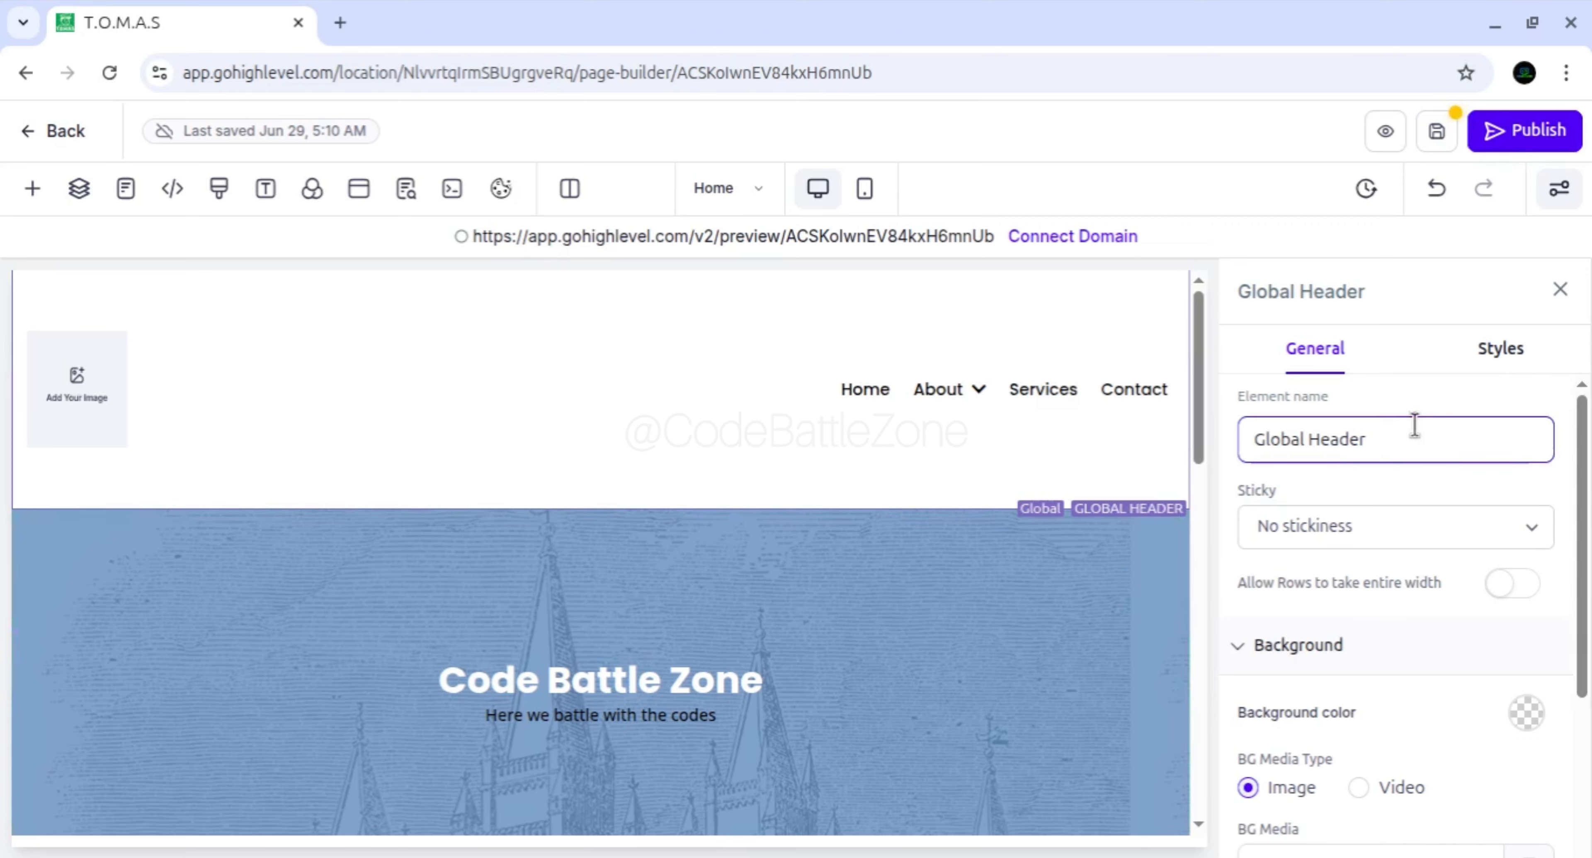
left_click(1560, 289)
scroll(572, 558, "down", 12)
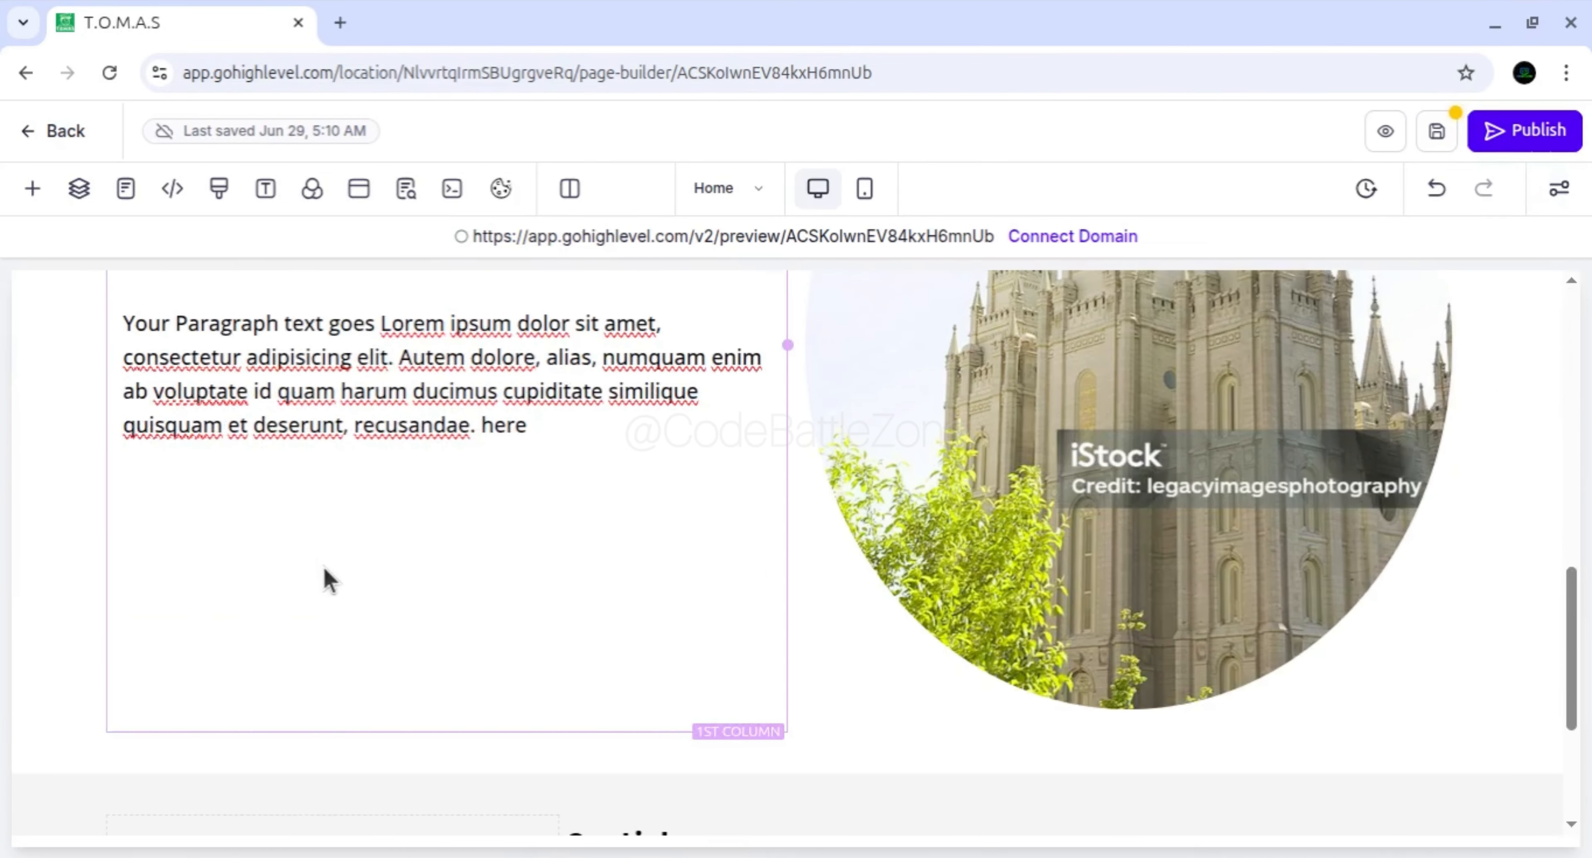
Save the home page, open its preview and reload it to check the header, welcome section and footer
left_click(1437, 131)
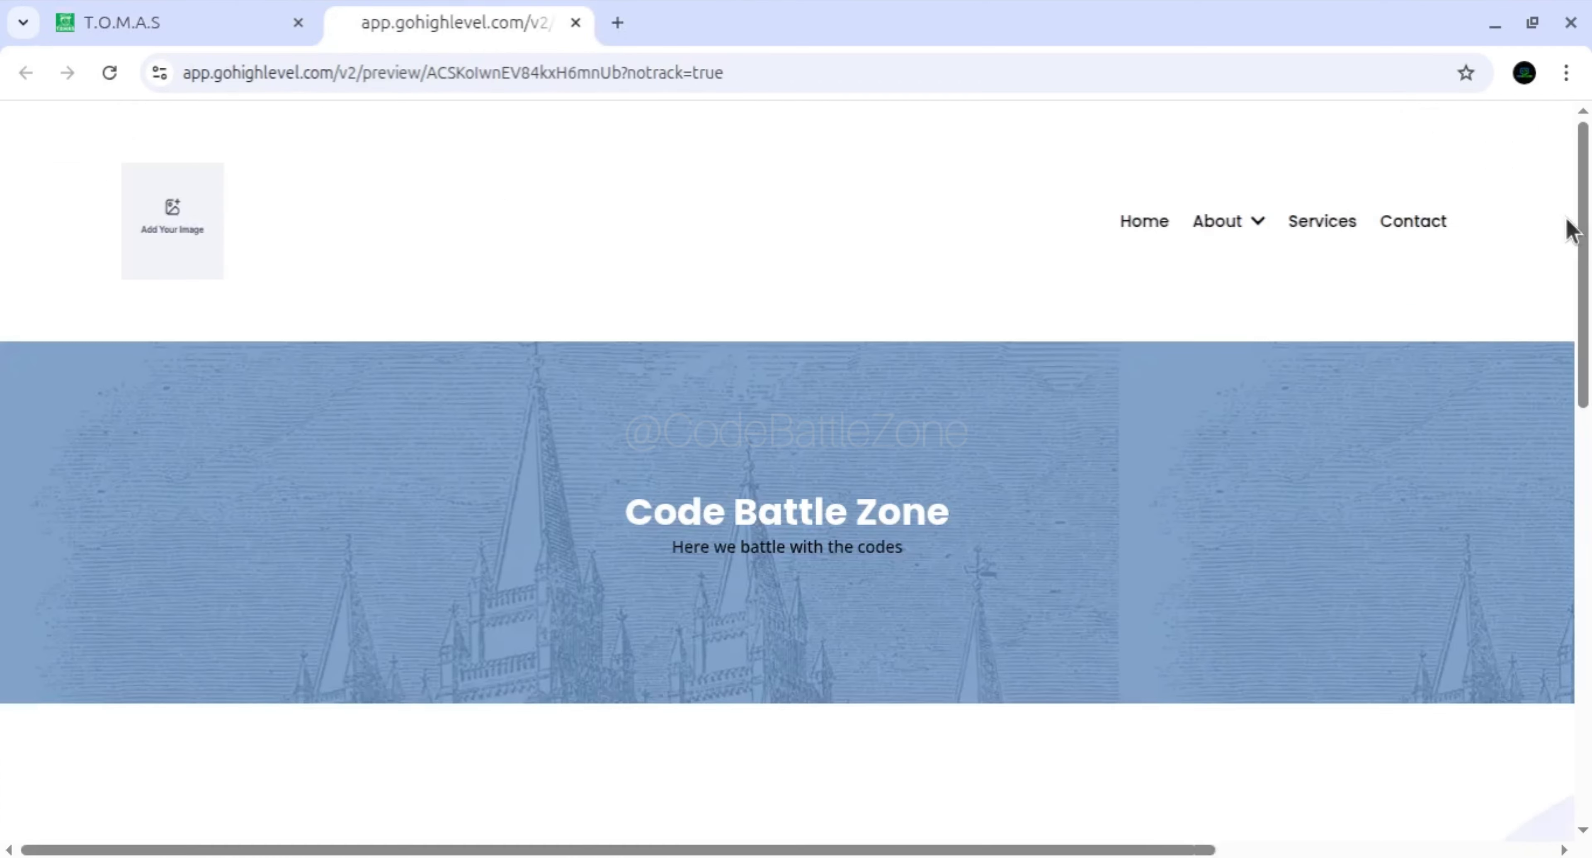
left_click_drag(1588, 211, 1589, 572)
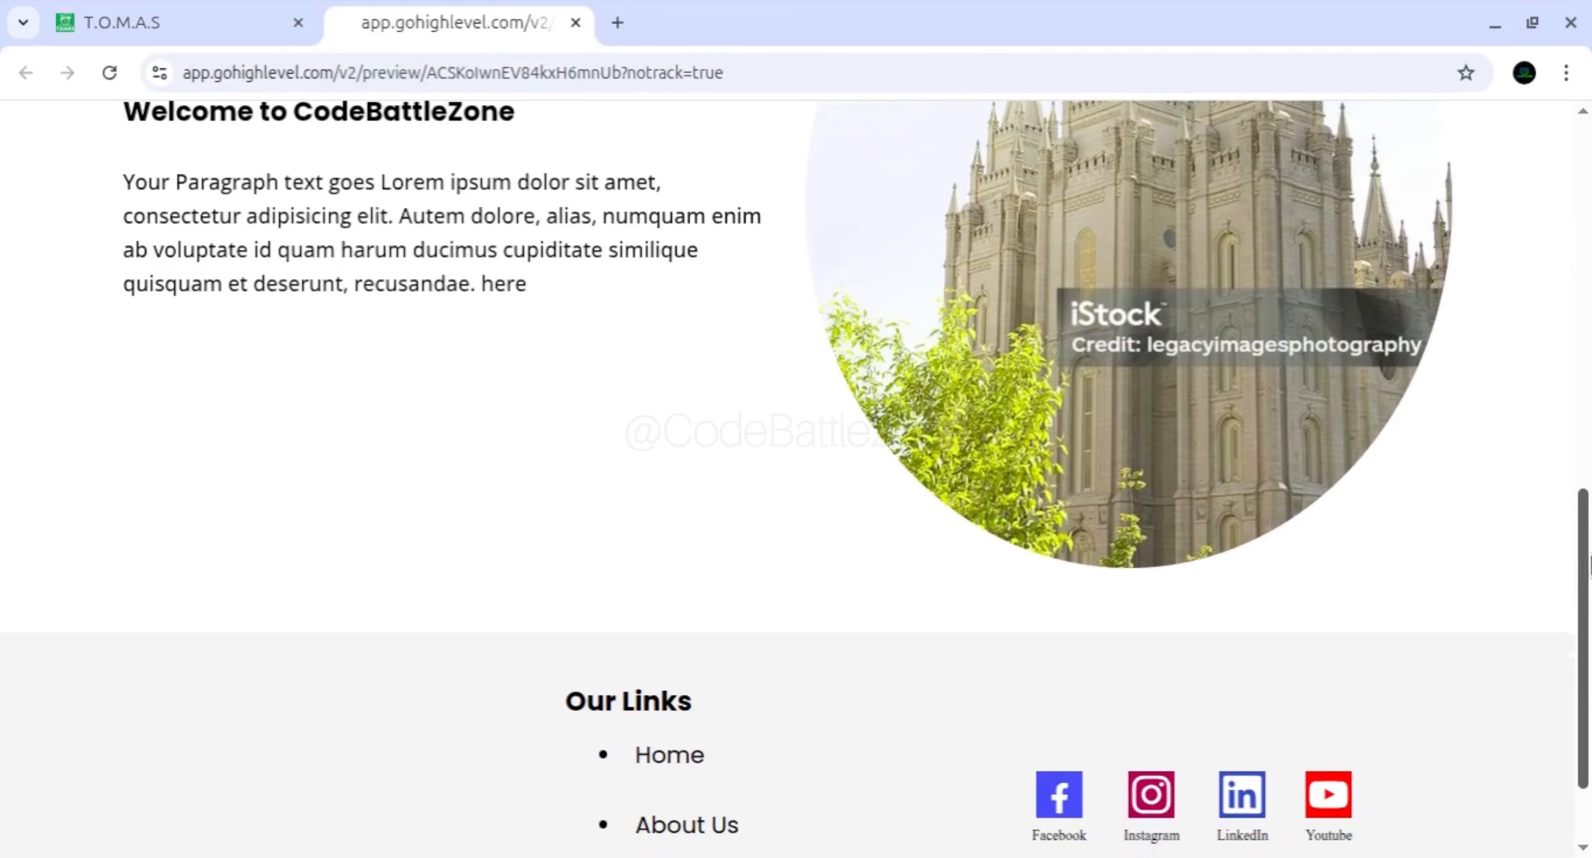
left_click(110, 78)
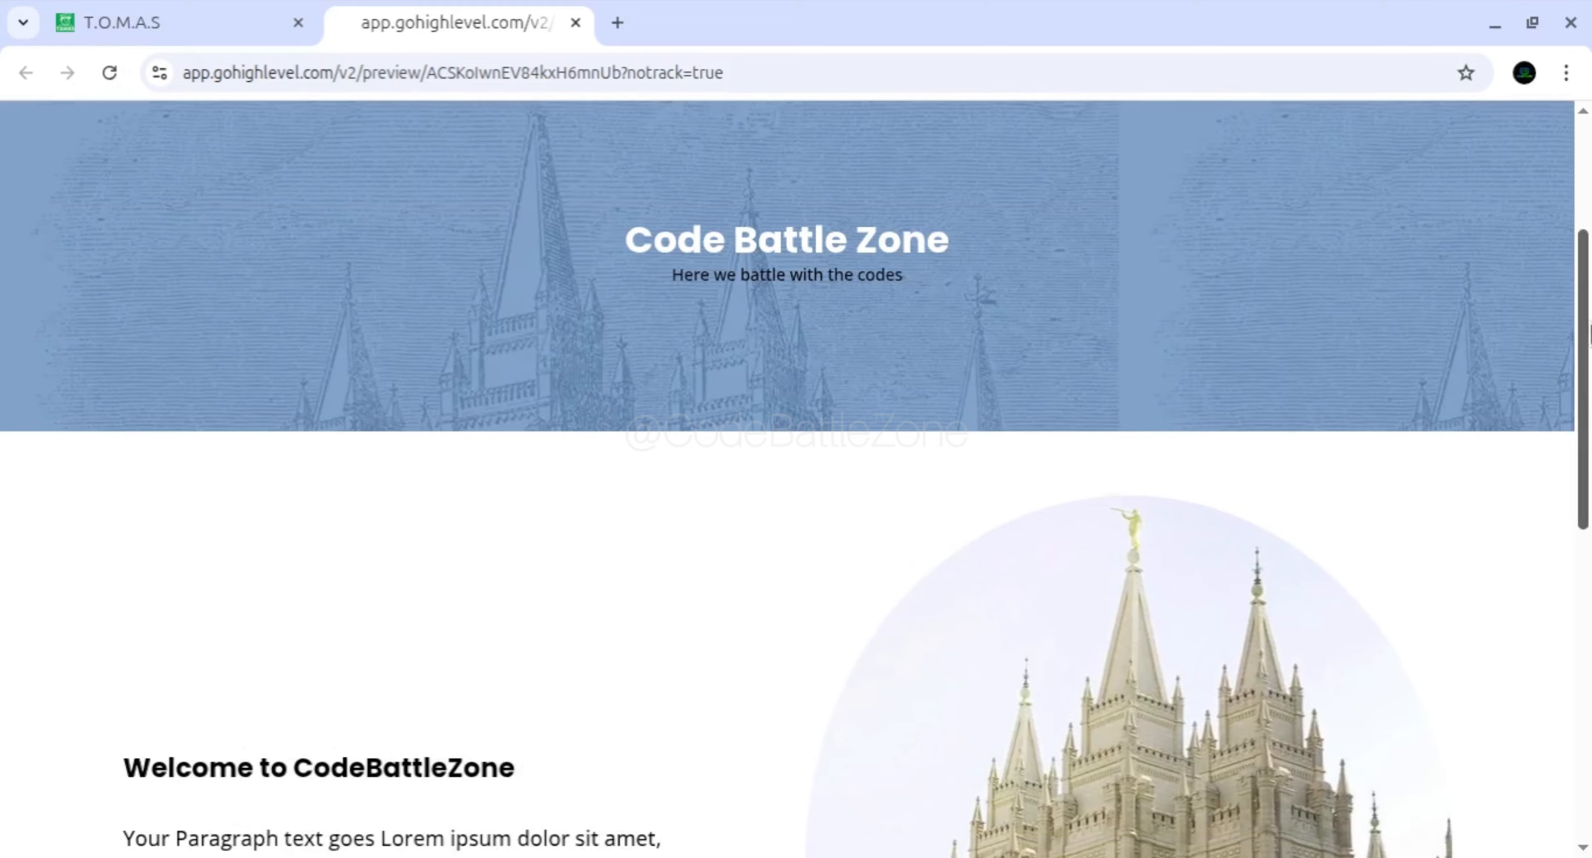
left_click_drag(1589, 334, 1589, 649)
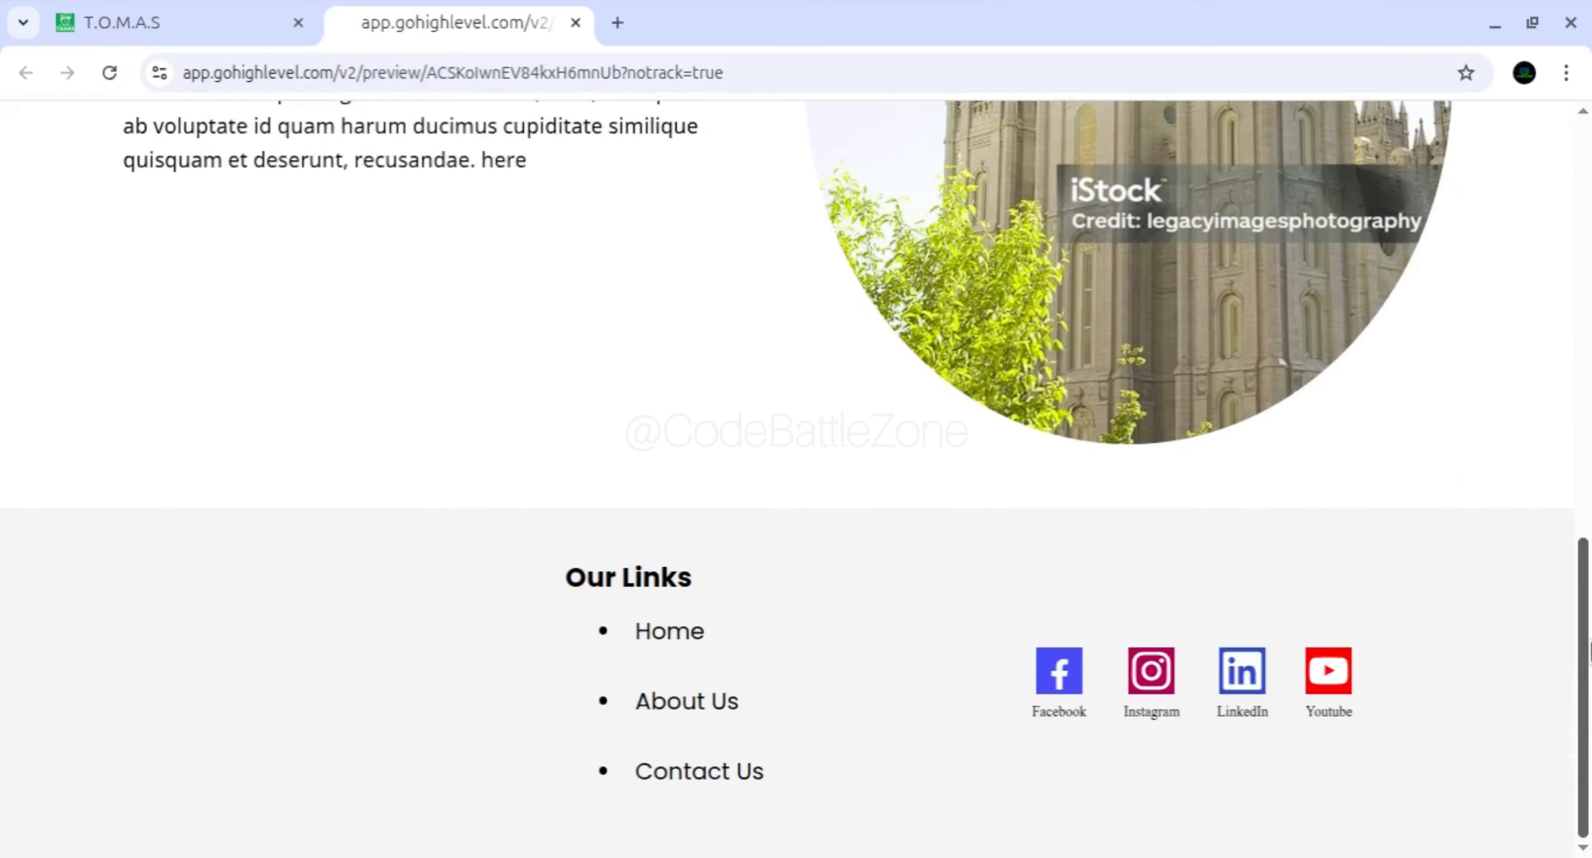
left_click_drag(1590, 714, 1589, 327)
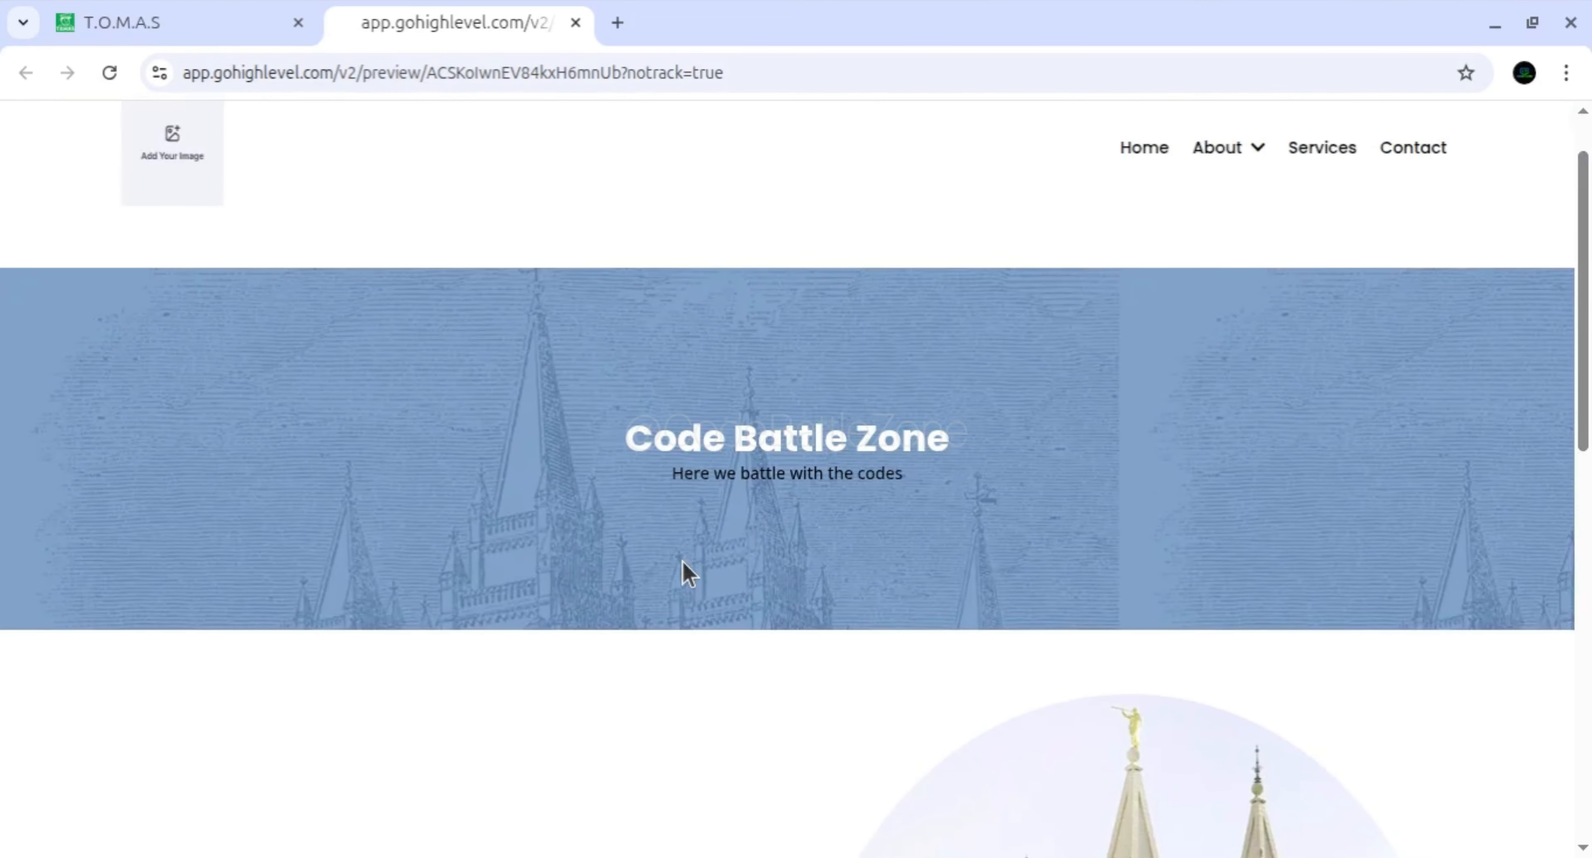
scroll(797, 409, "up", 2)
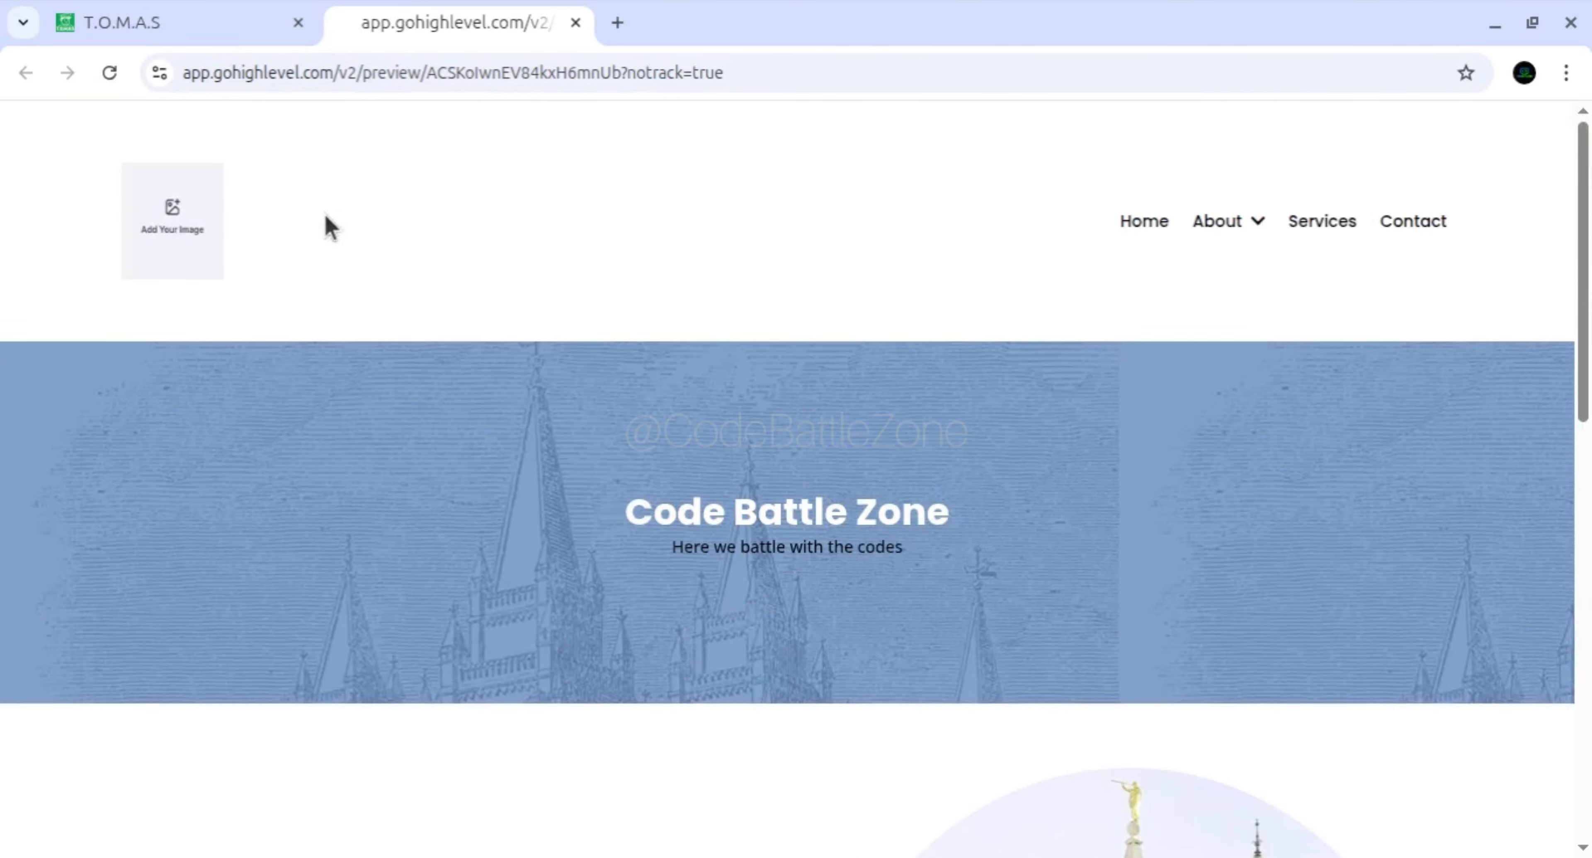
Return to the page builder from the preview and open the page's popup for editing
left_click(204, 26)
scroll(604, 532, "down", 4)
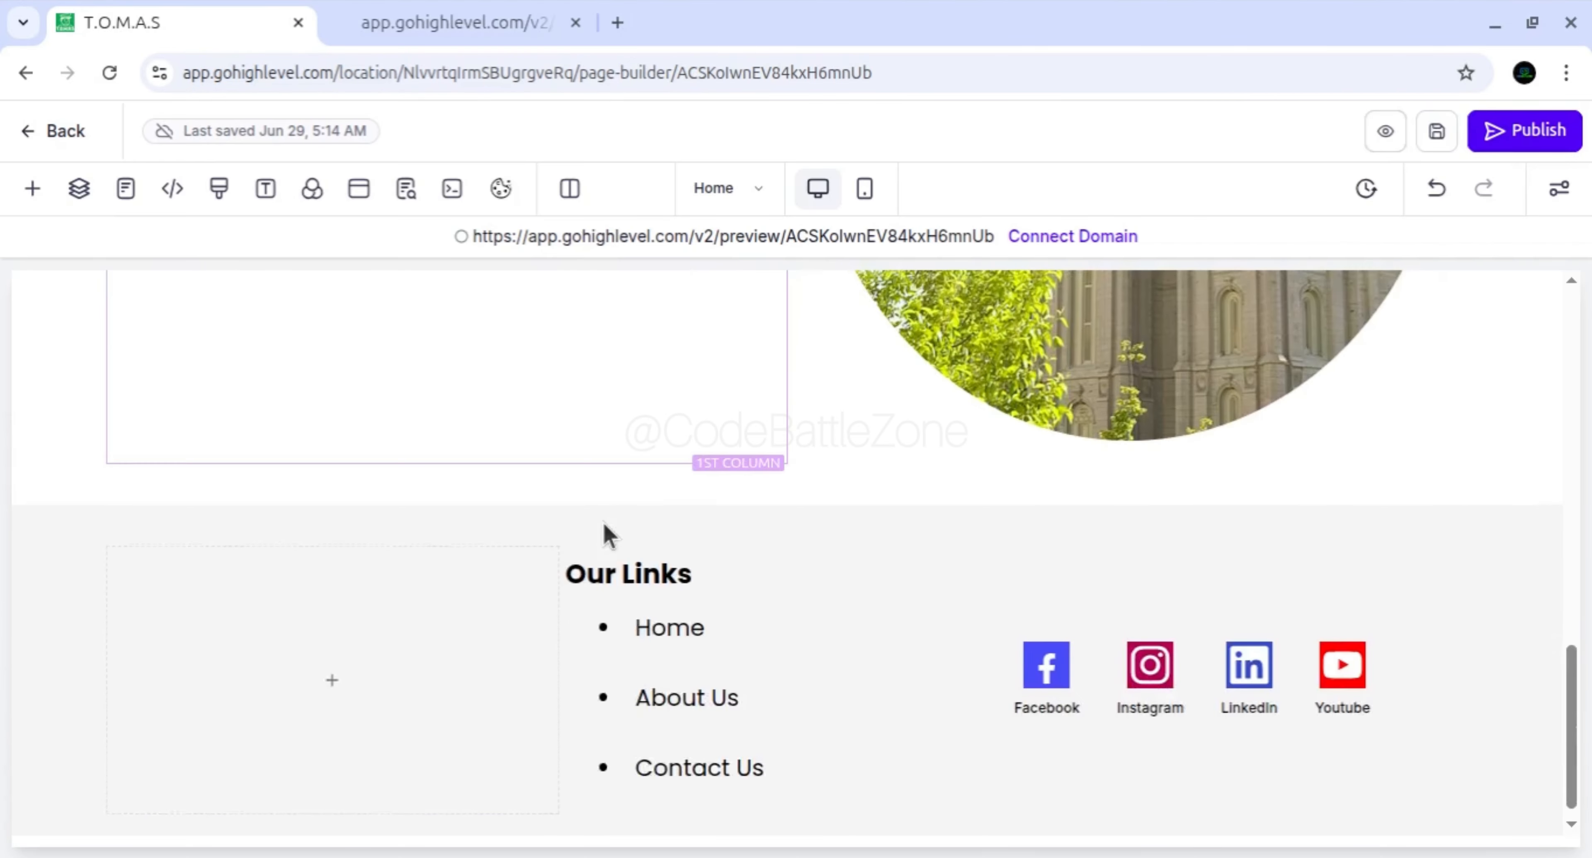
scroll(604, 533, "up", 6)
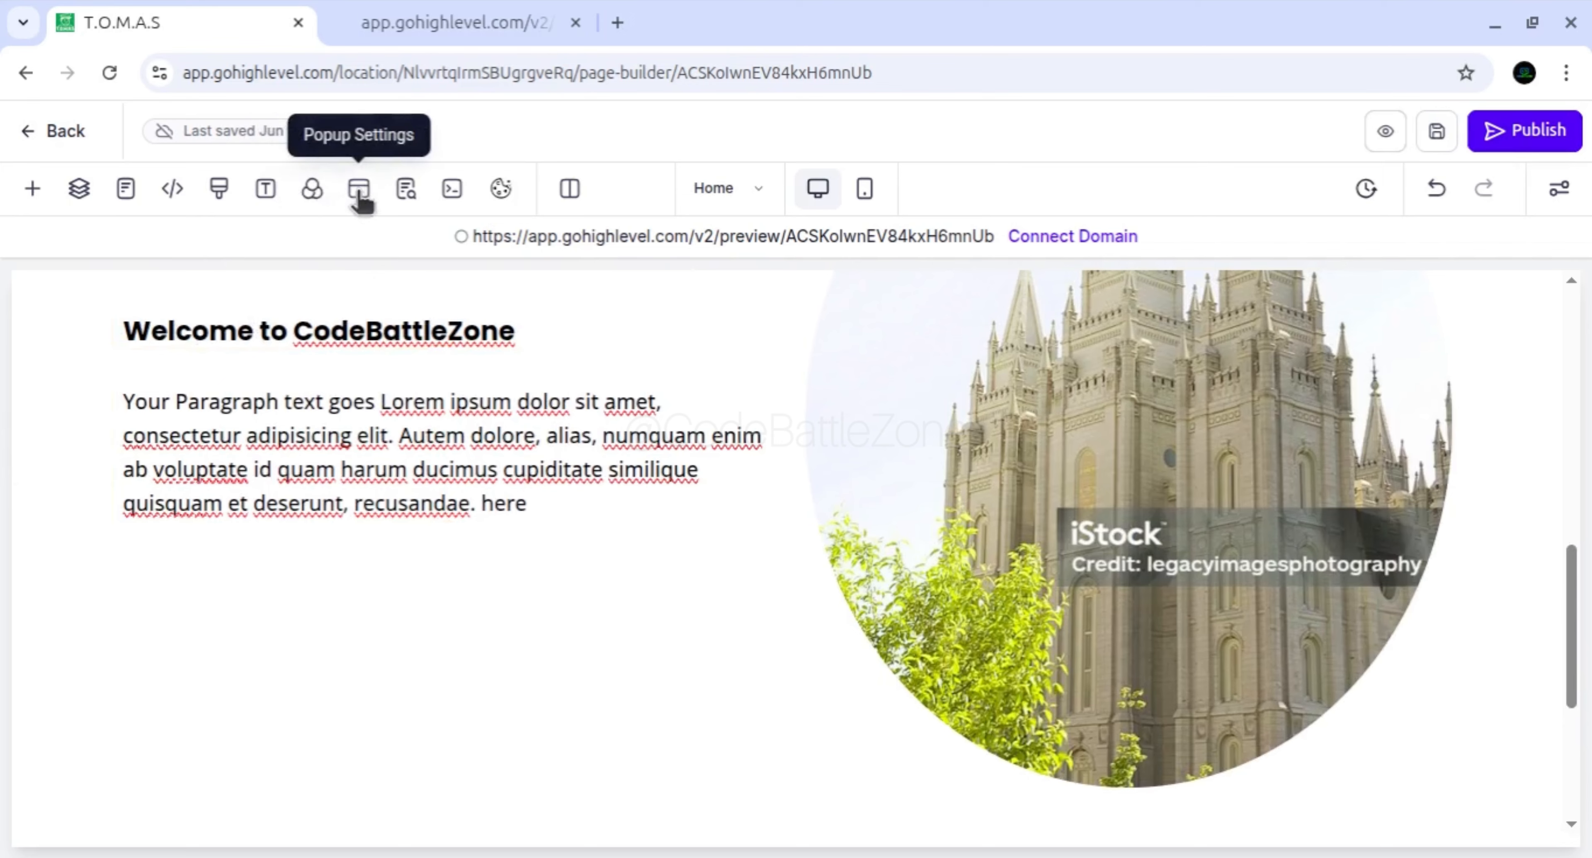
left_click(358, 190)
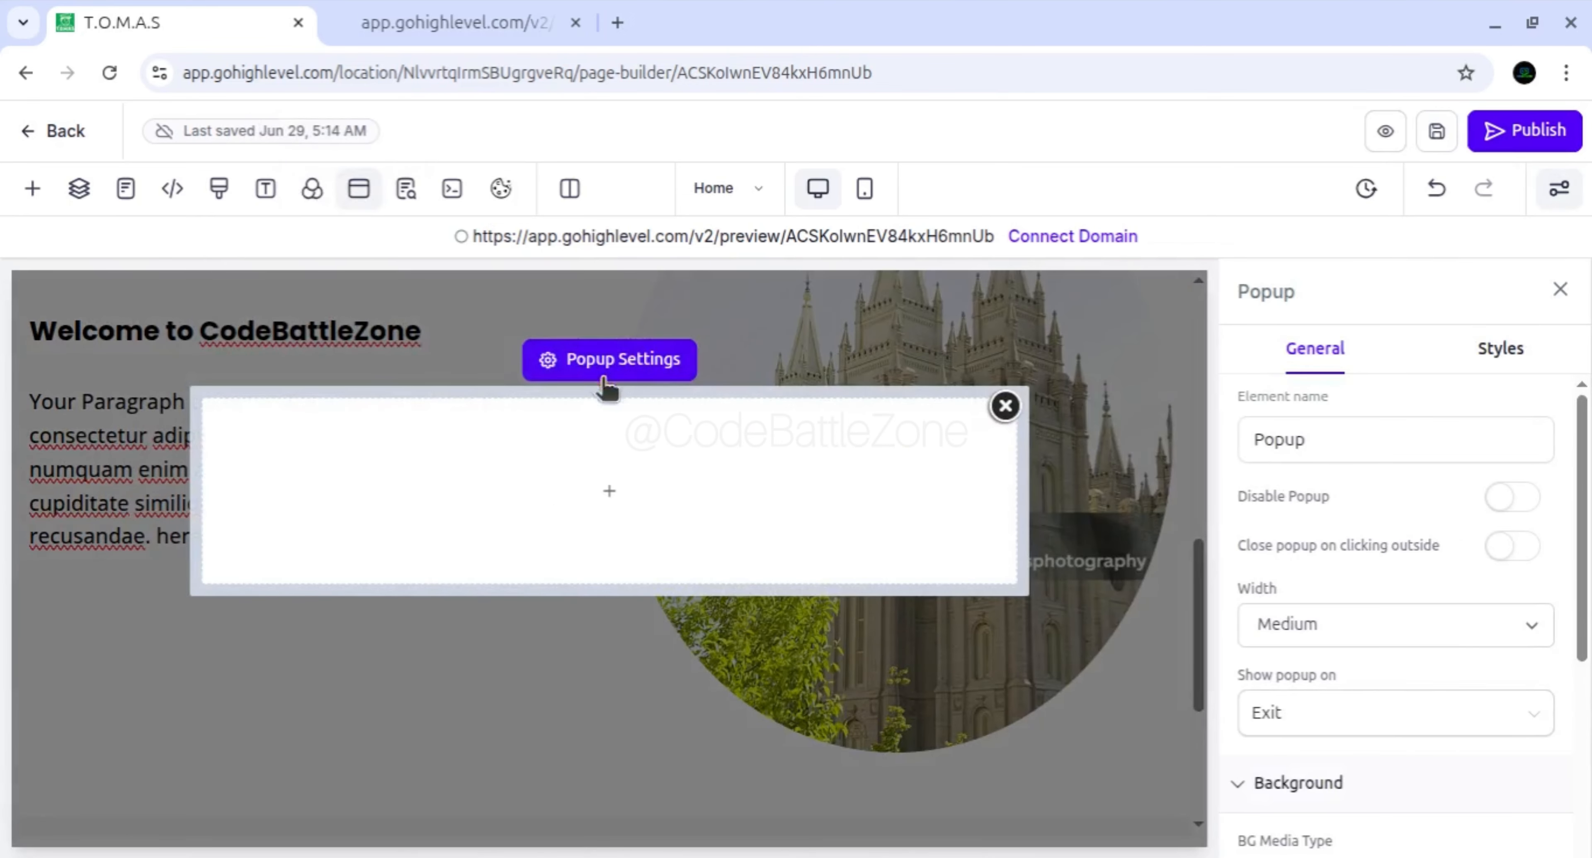
Add a 1 Column row to the empty popup and place a Form element inside it
left_click(614, 503)
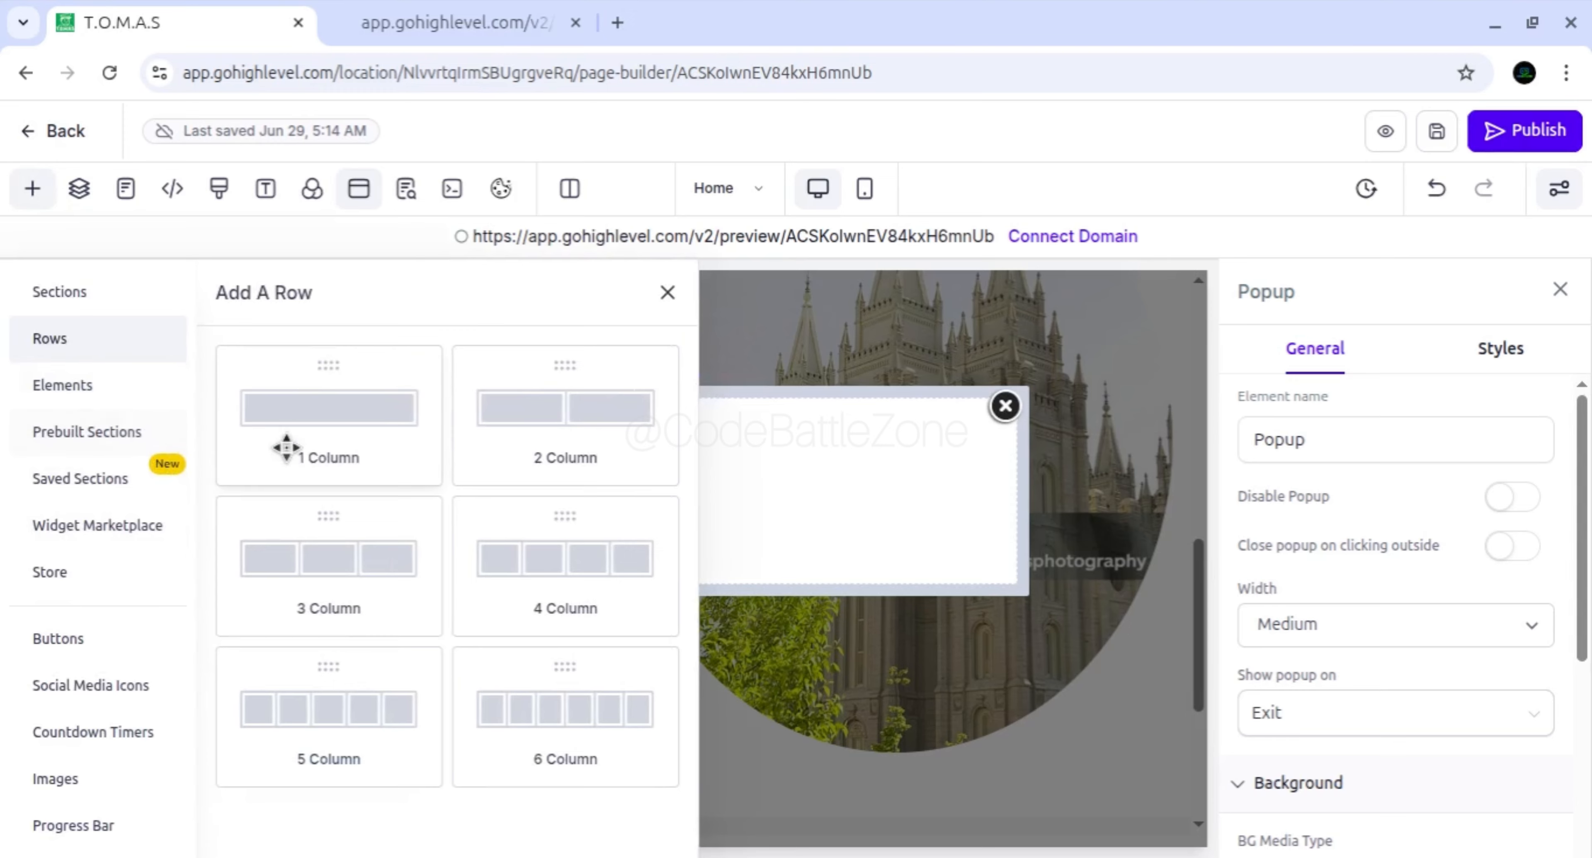
left_click_drag(302, 411, 584, 507)
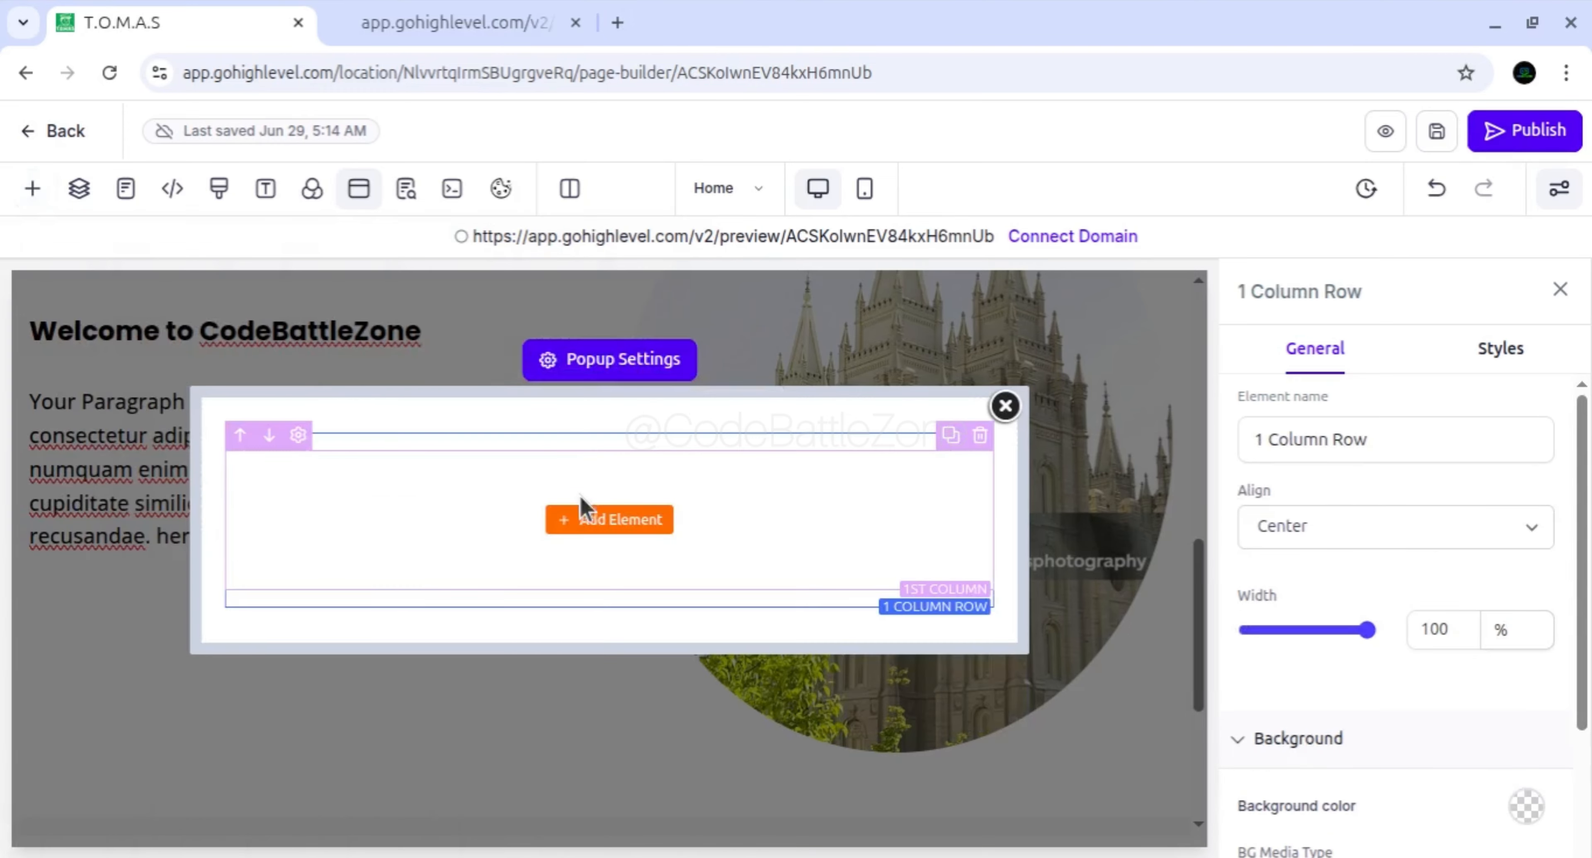
left_click(587, 521)
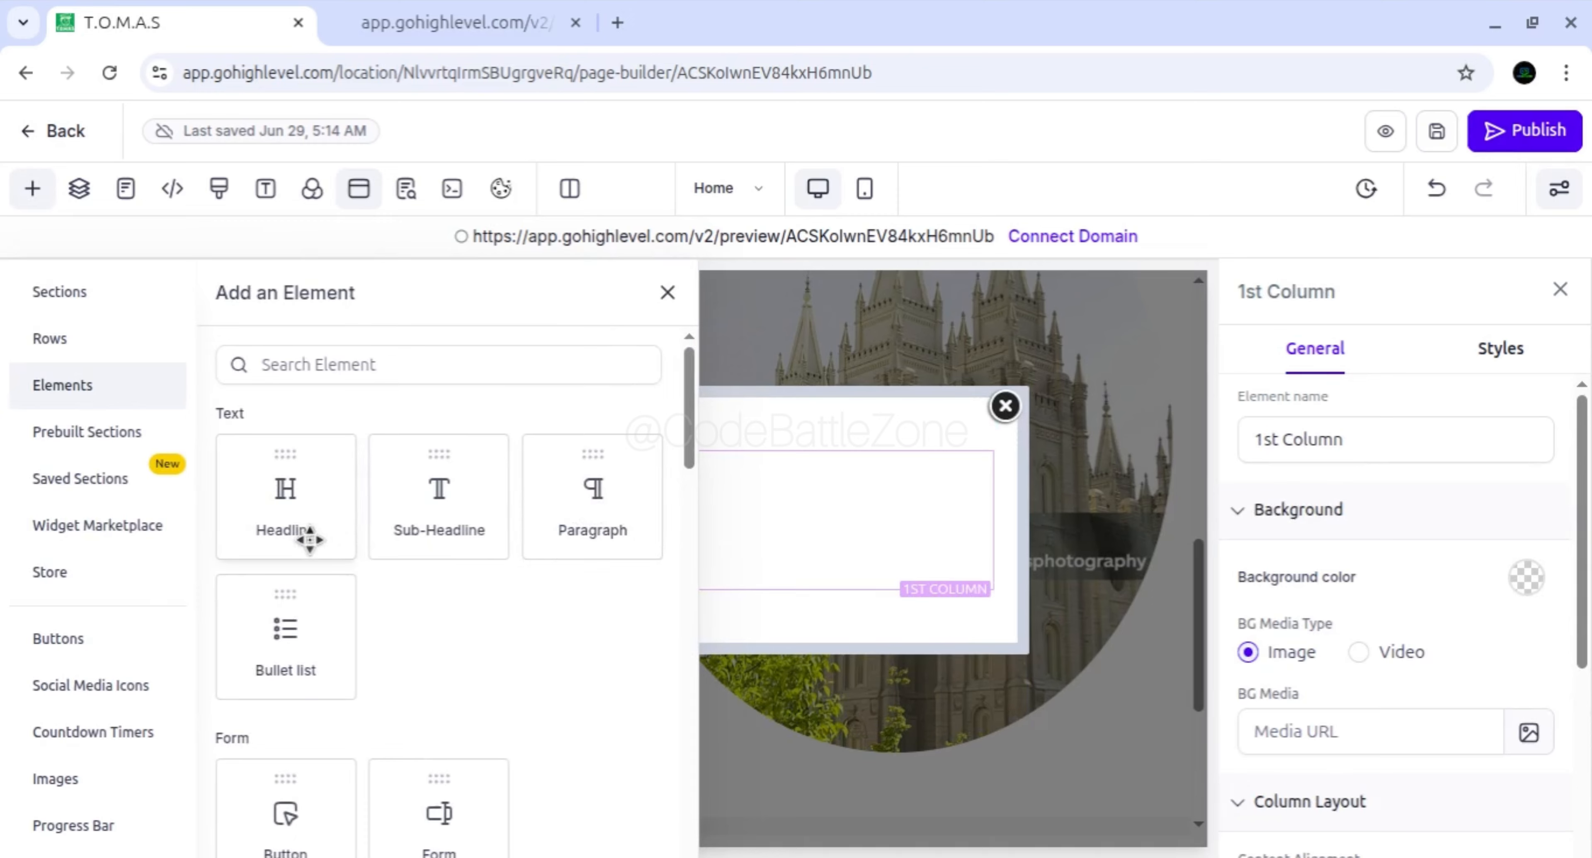
left_click(393, 369)
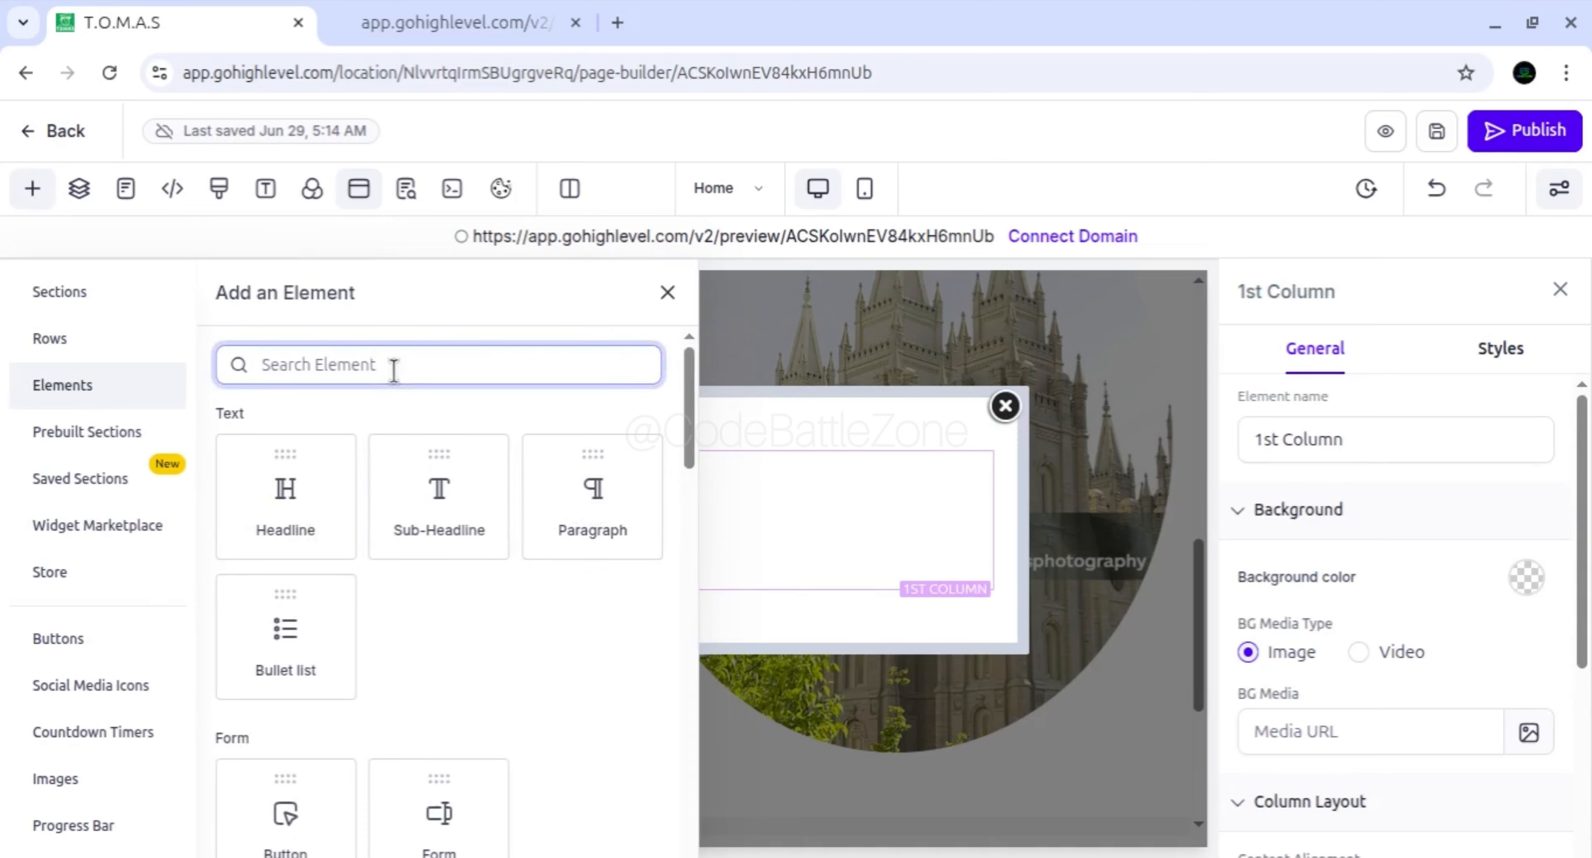
type("form")
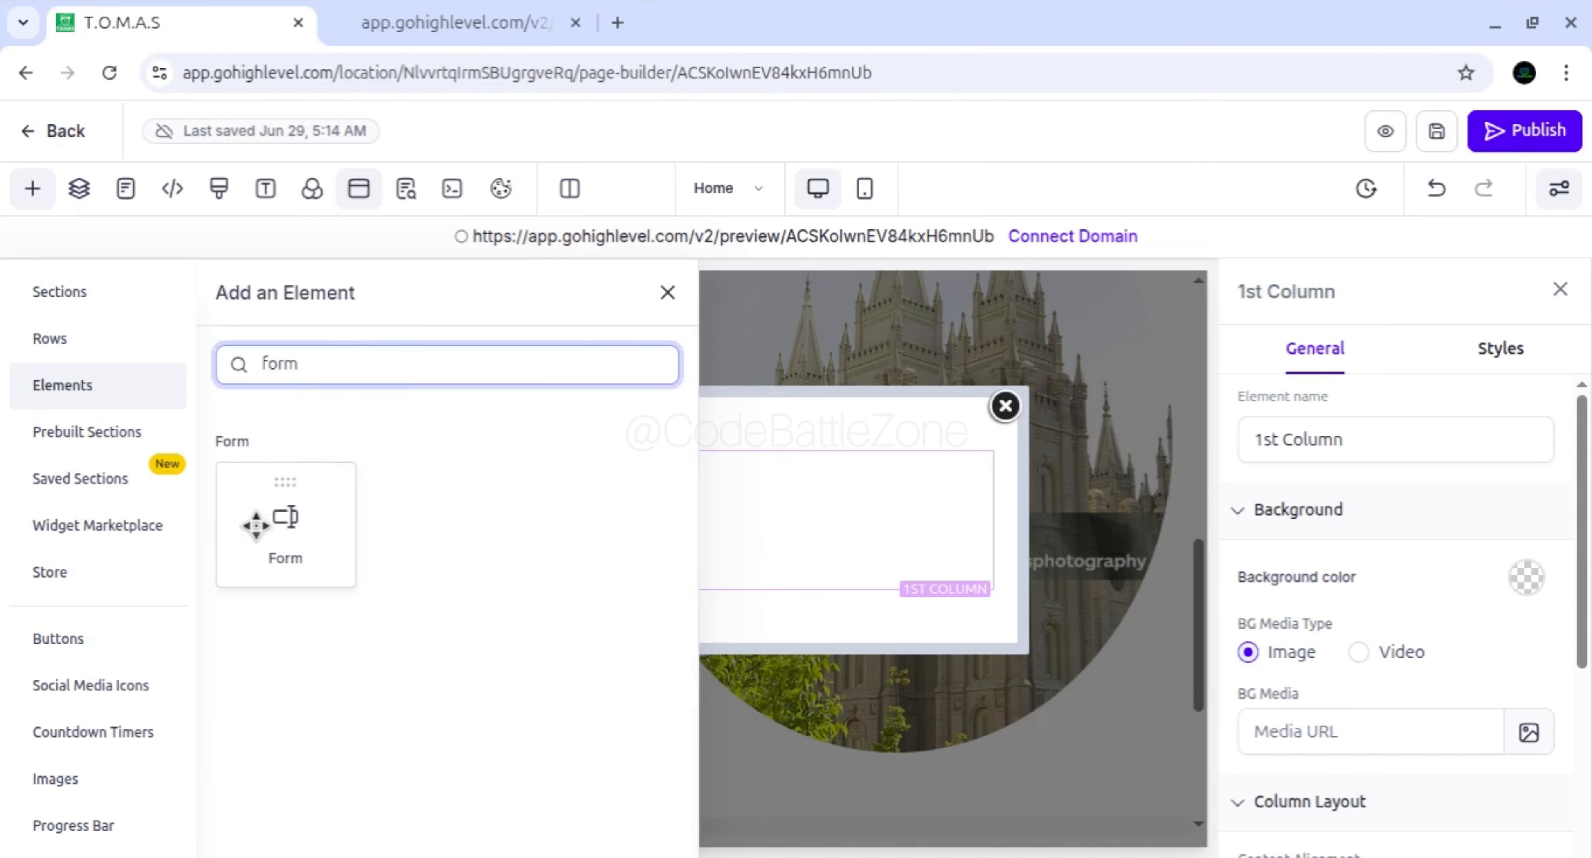
left_click_drag(267, 522, 565, 521)
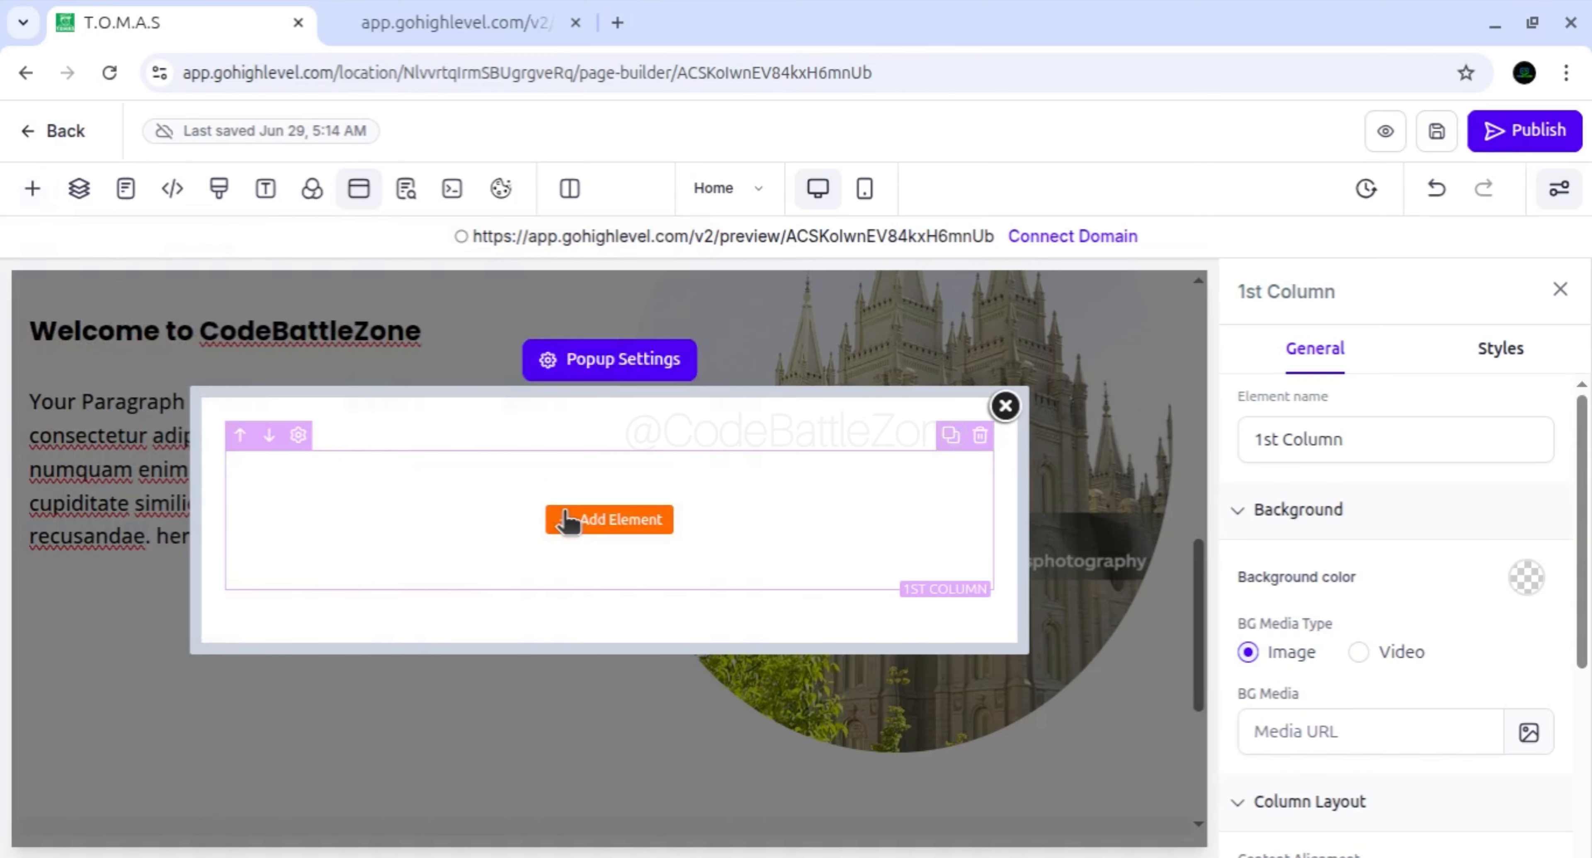
left_click(597, 523)
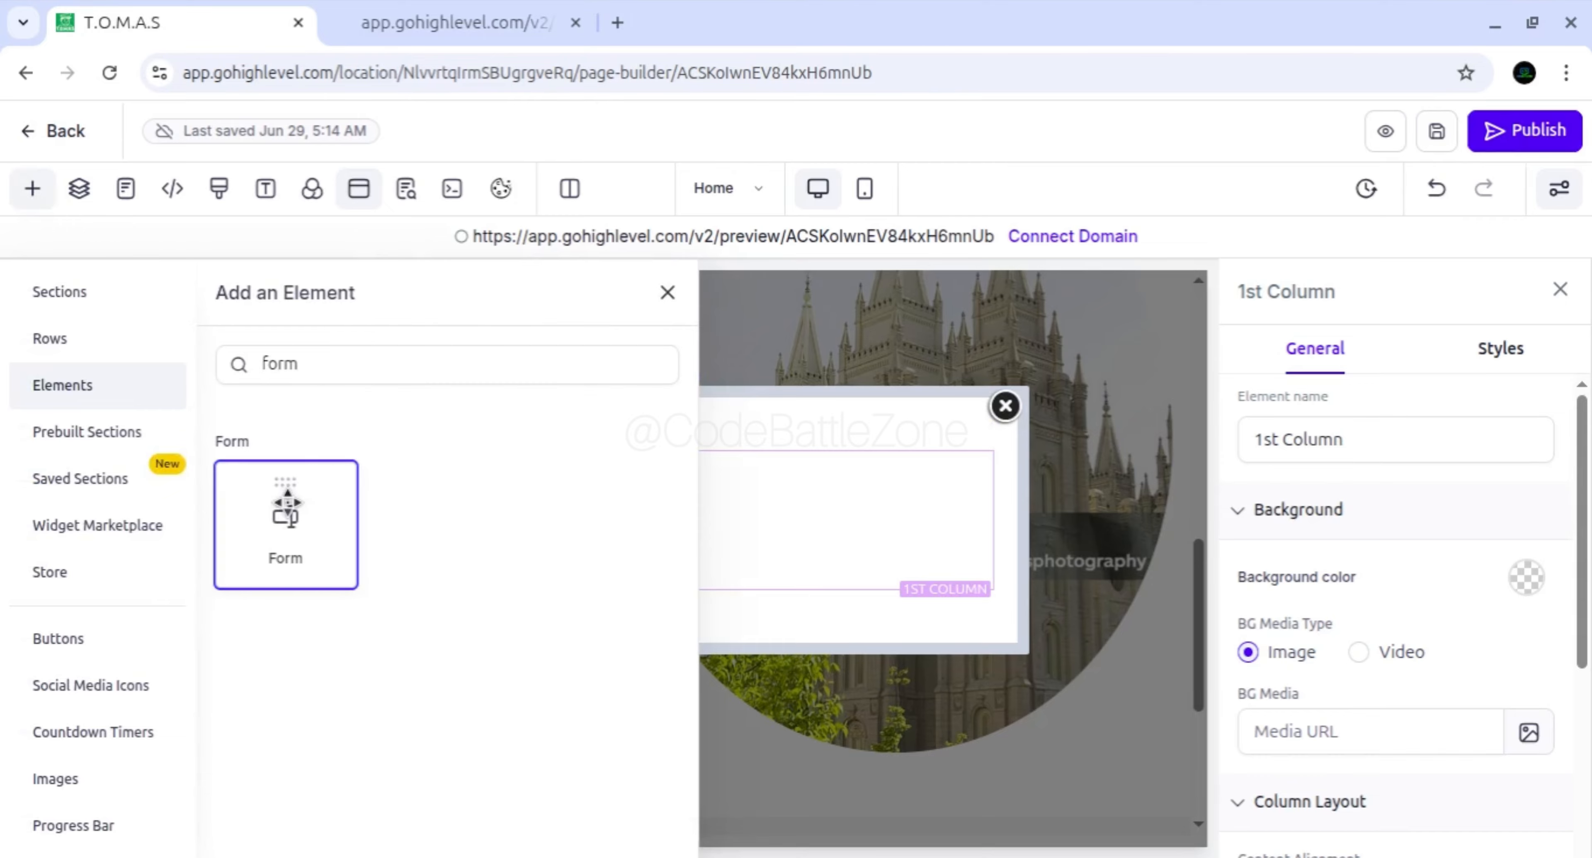
left_click_drag(286, 507, 473, 522)
Choose Contact Form as the popup's form and look through its fields down to the Submit button
left_click(767, 379)
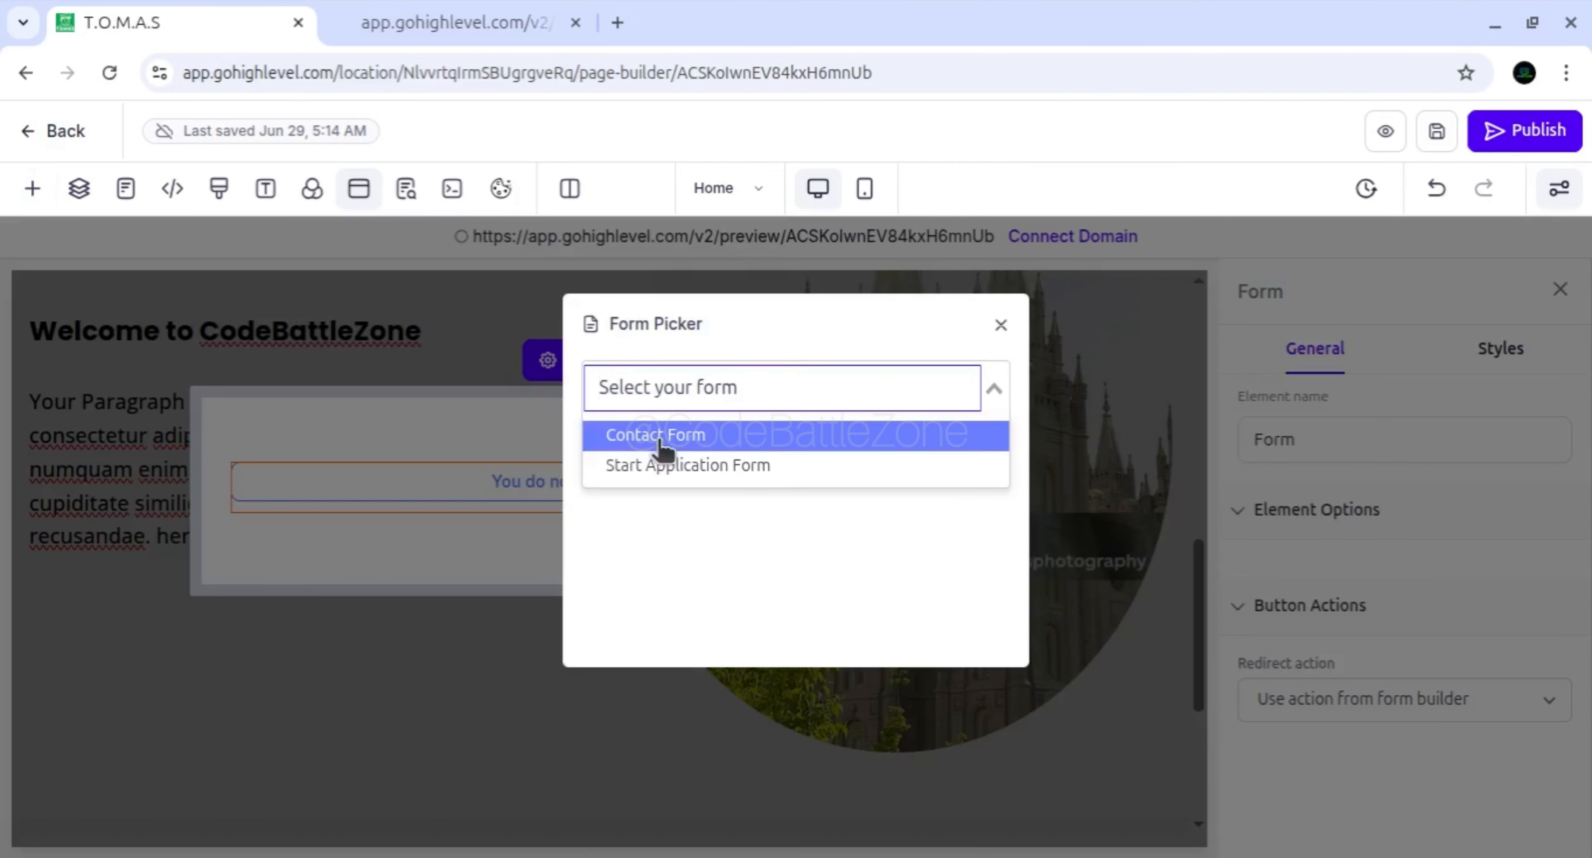
left_click(685, 437)
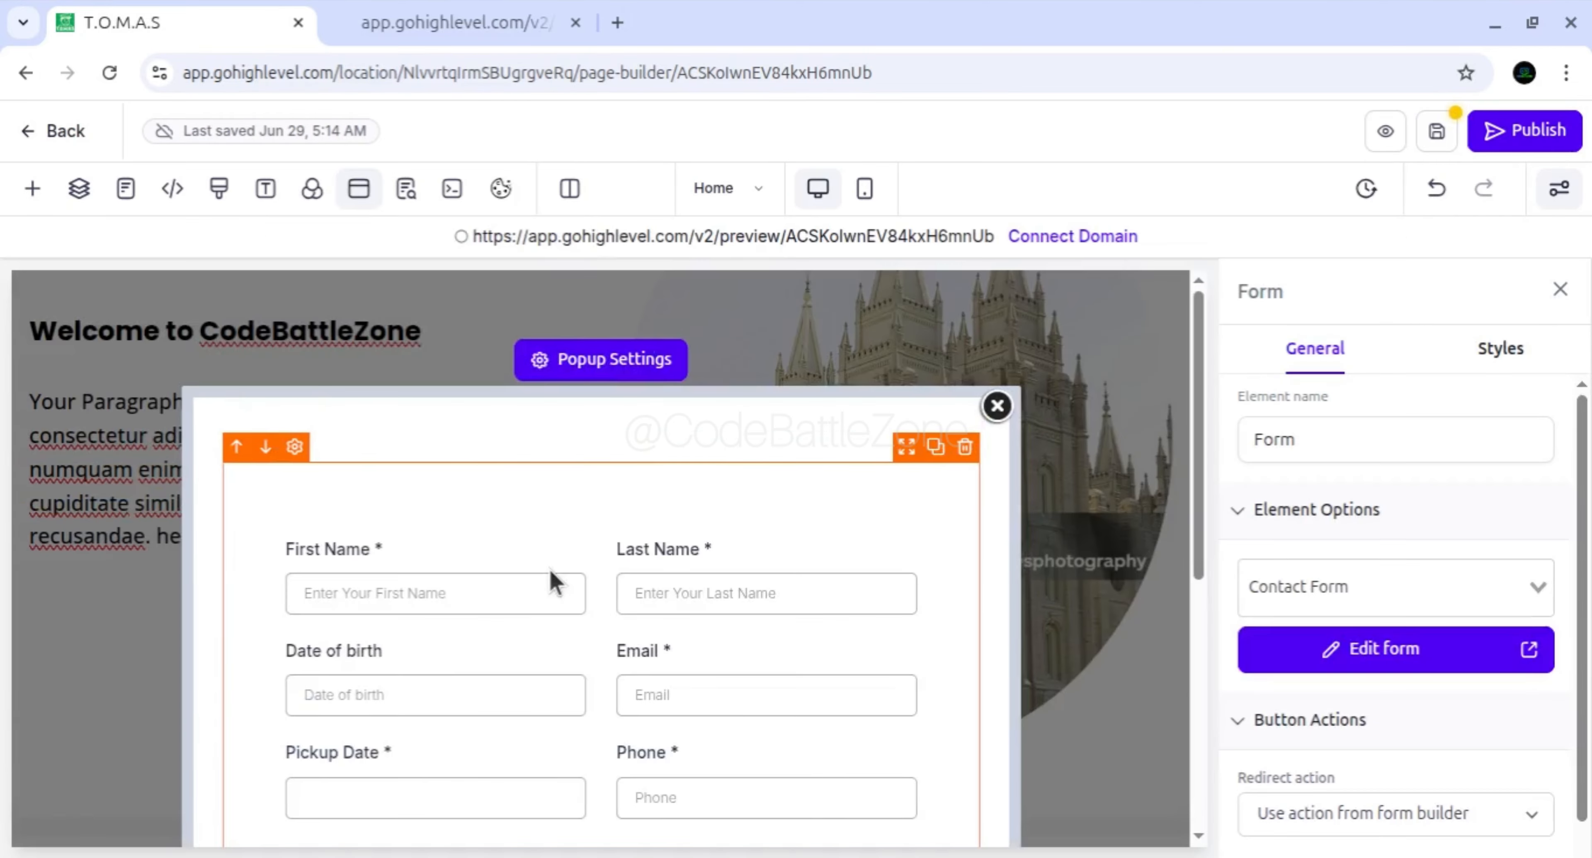
scroll(599, 576, "down", 8)
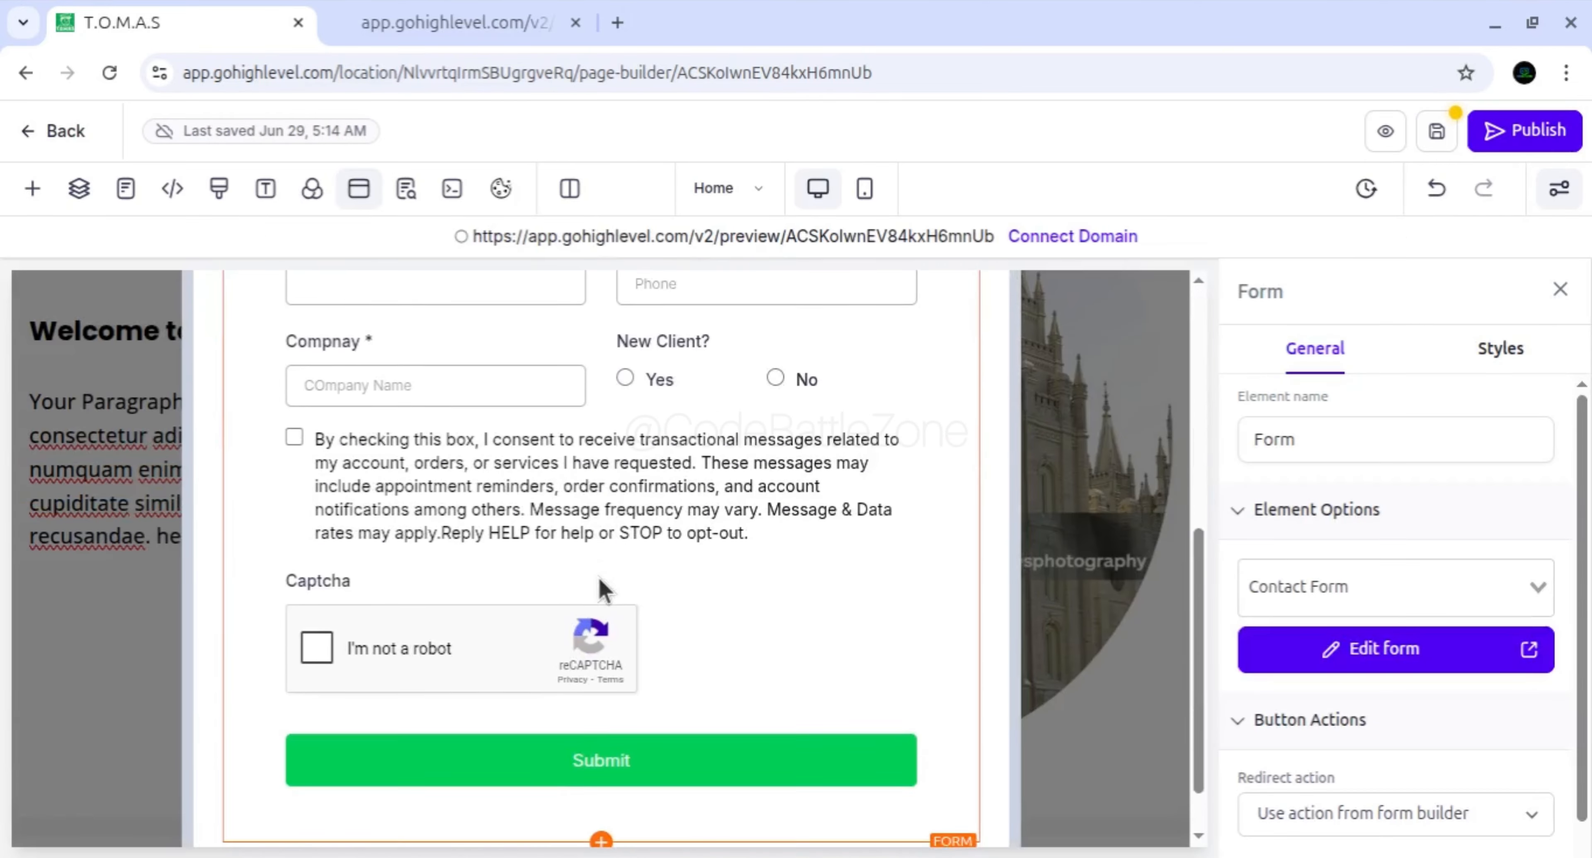
scroll(601, 590, "up", 8)
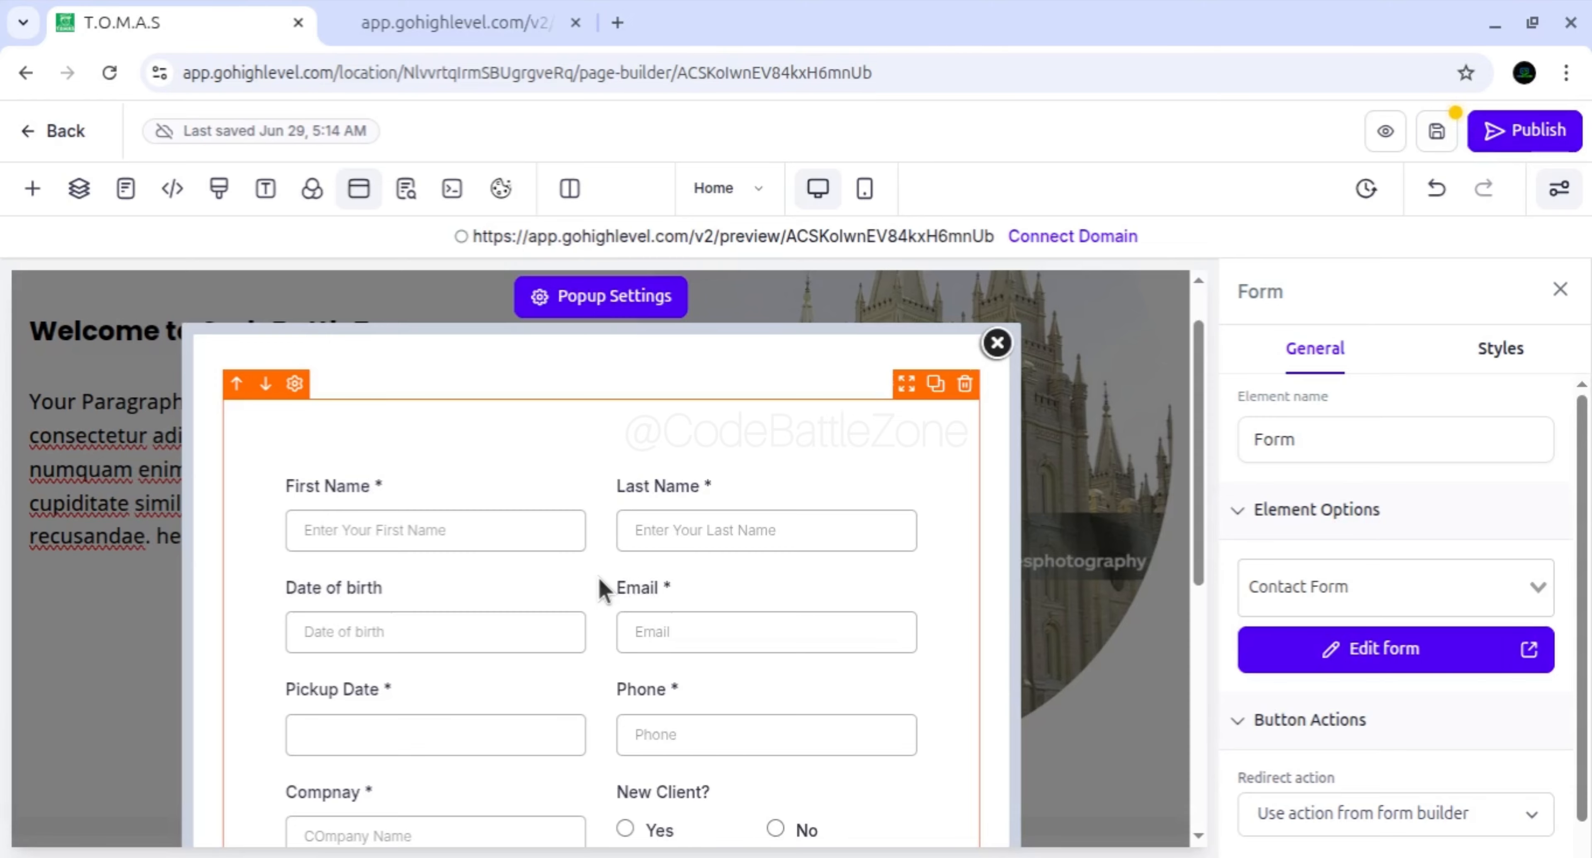
scroll(666, 590, "down", 6)
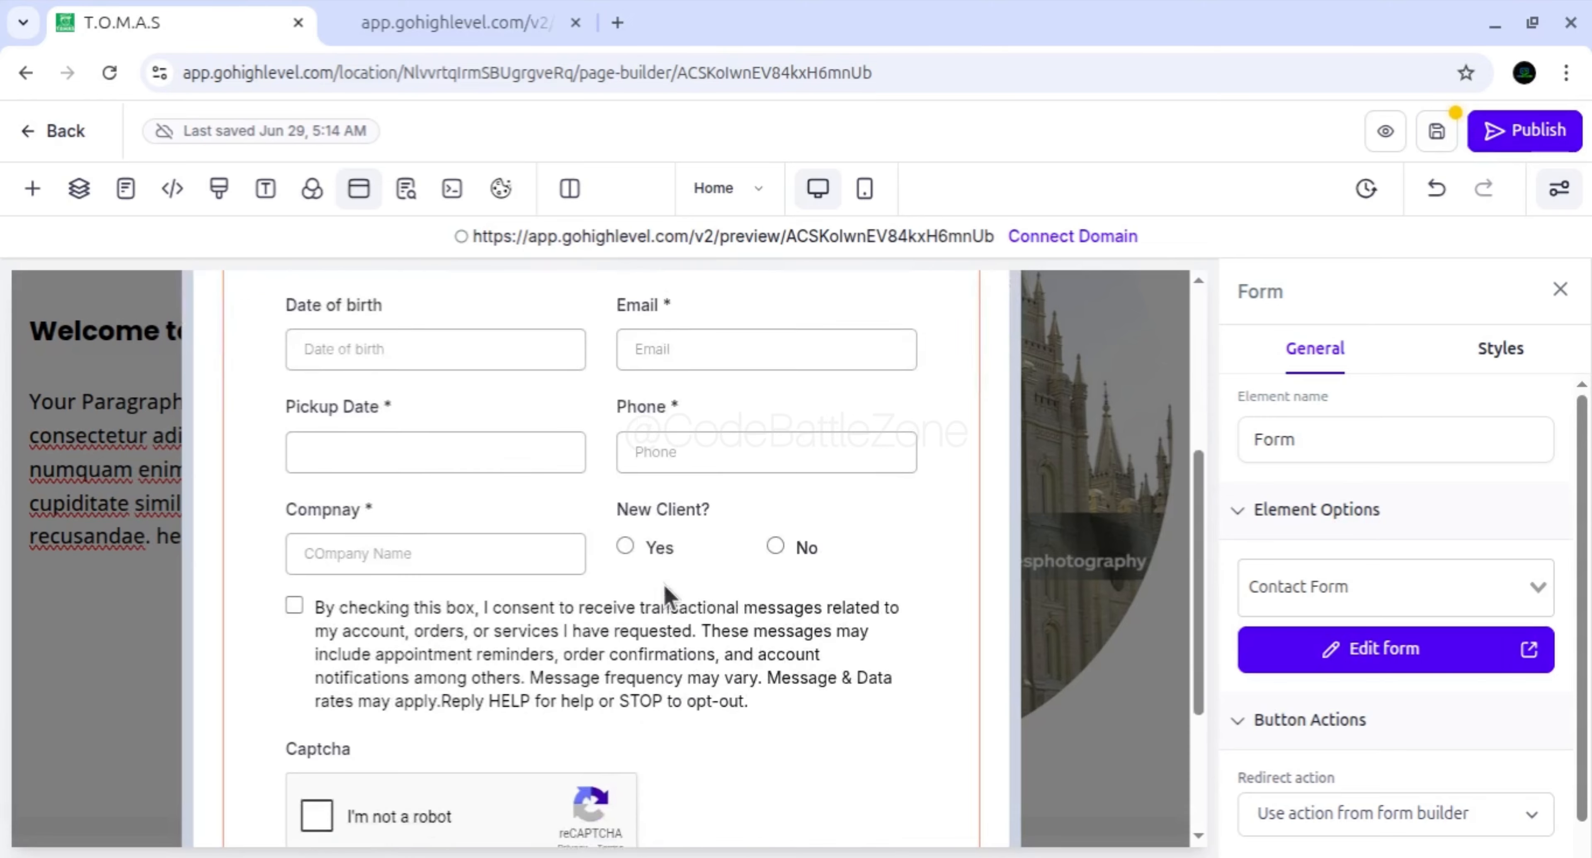
scroll(669, 597, "down", 1)
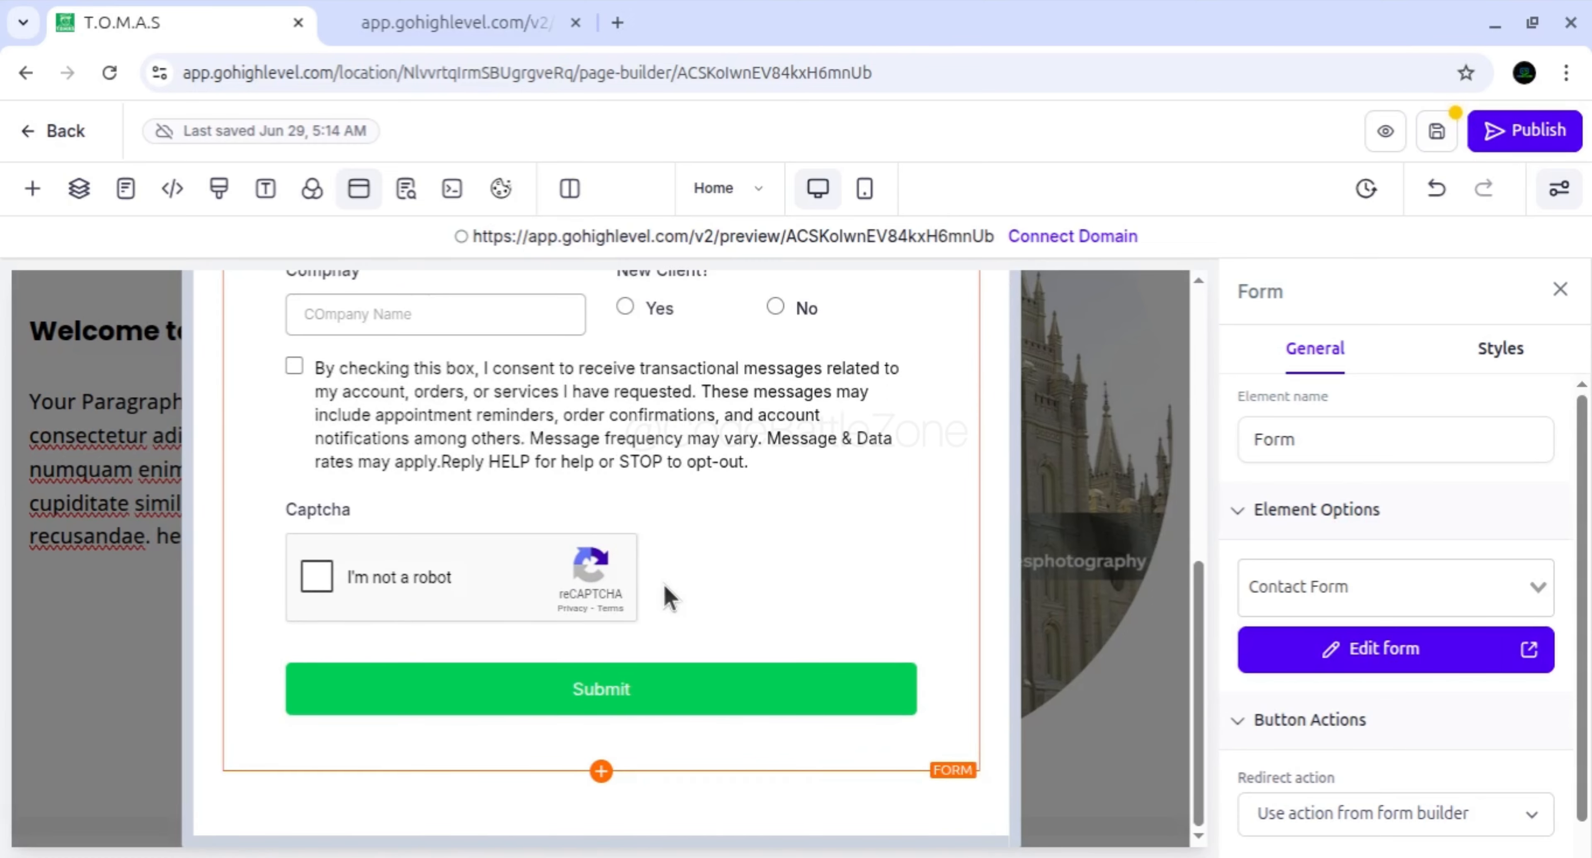
scroll(666, 595, "up", 8)
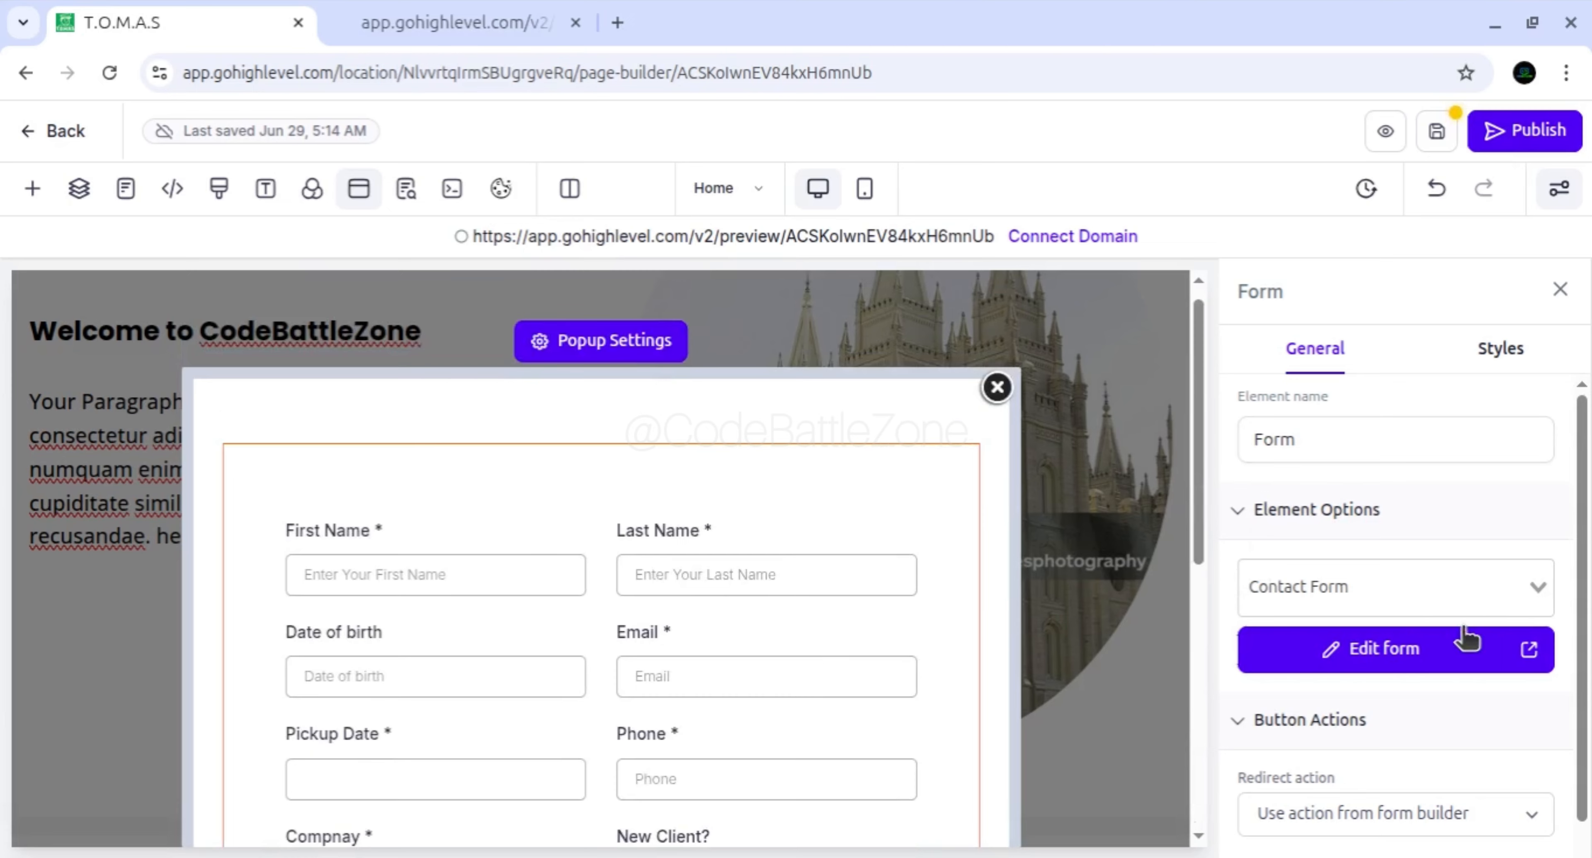
Open the popup's own settings and choose Exit as the event on which the popup is shown
left_click(593, 341)
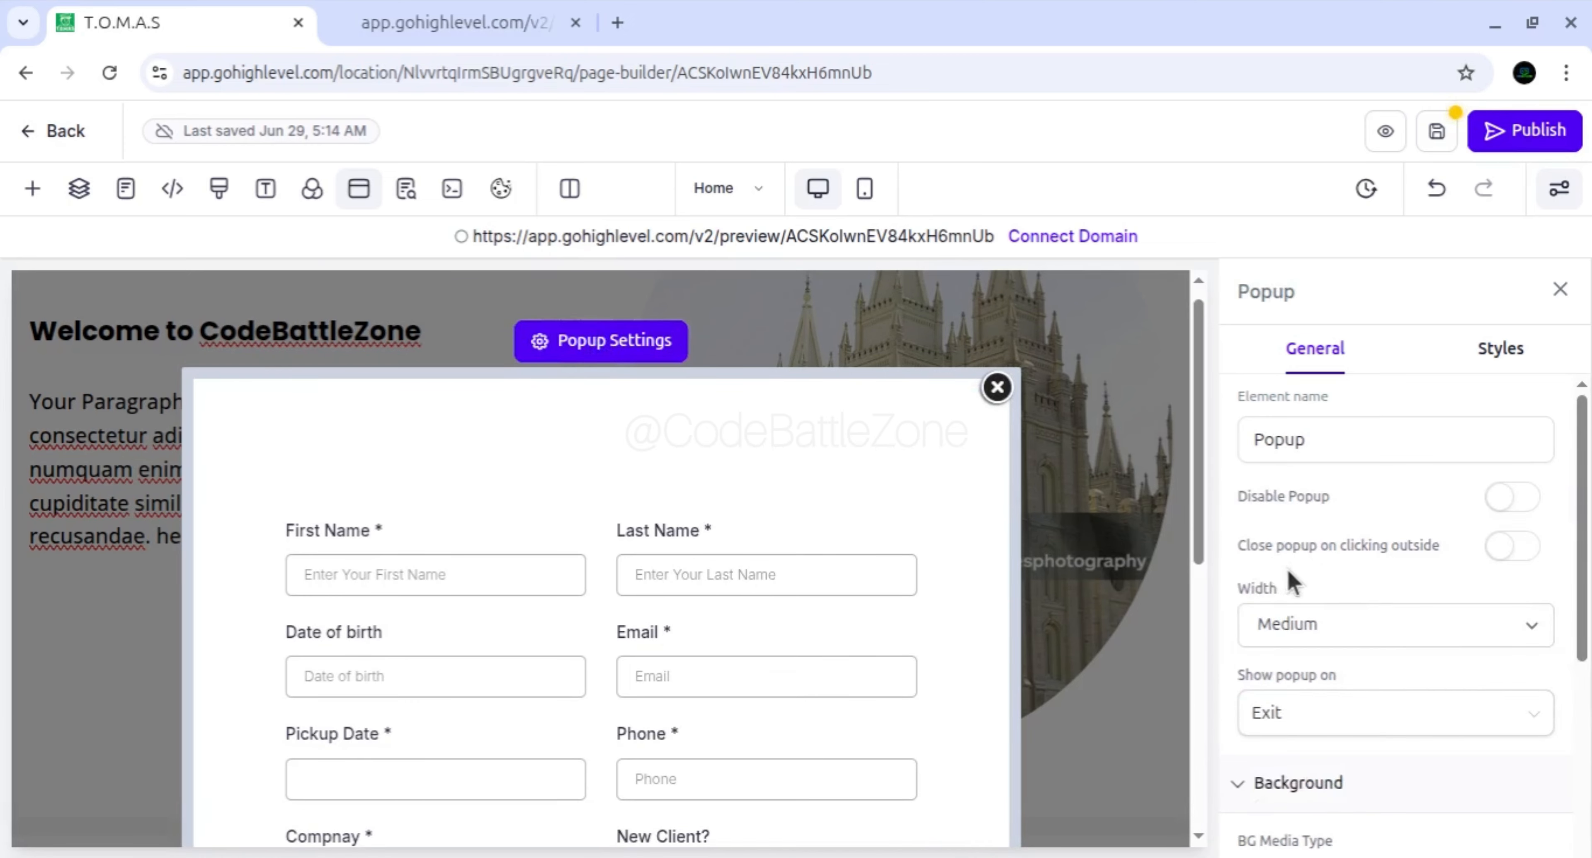
scroll(1296, 581, "down", 1)
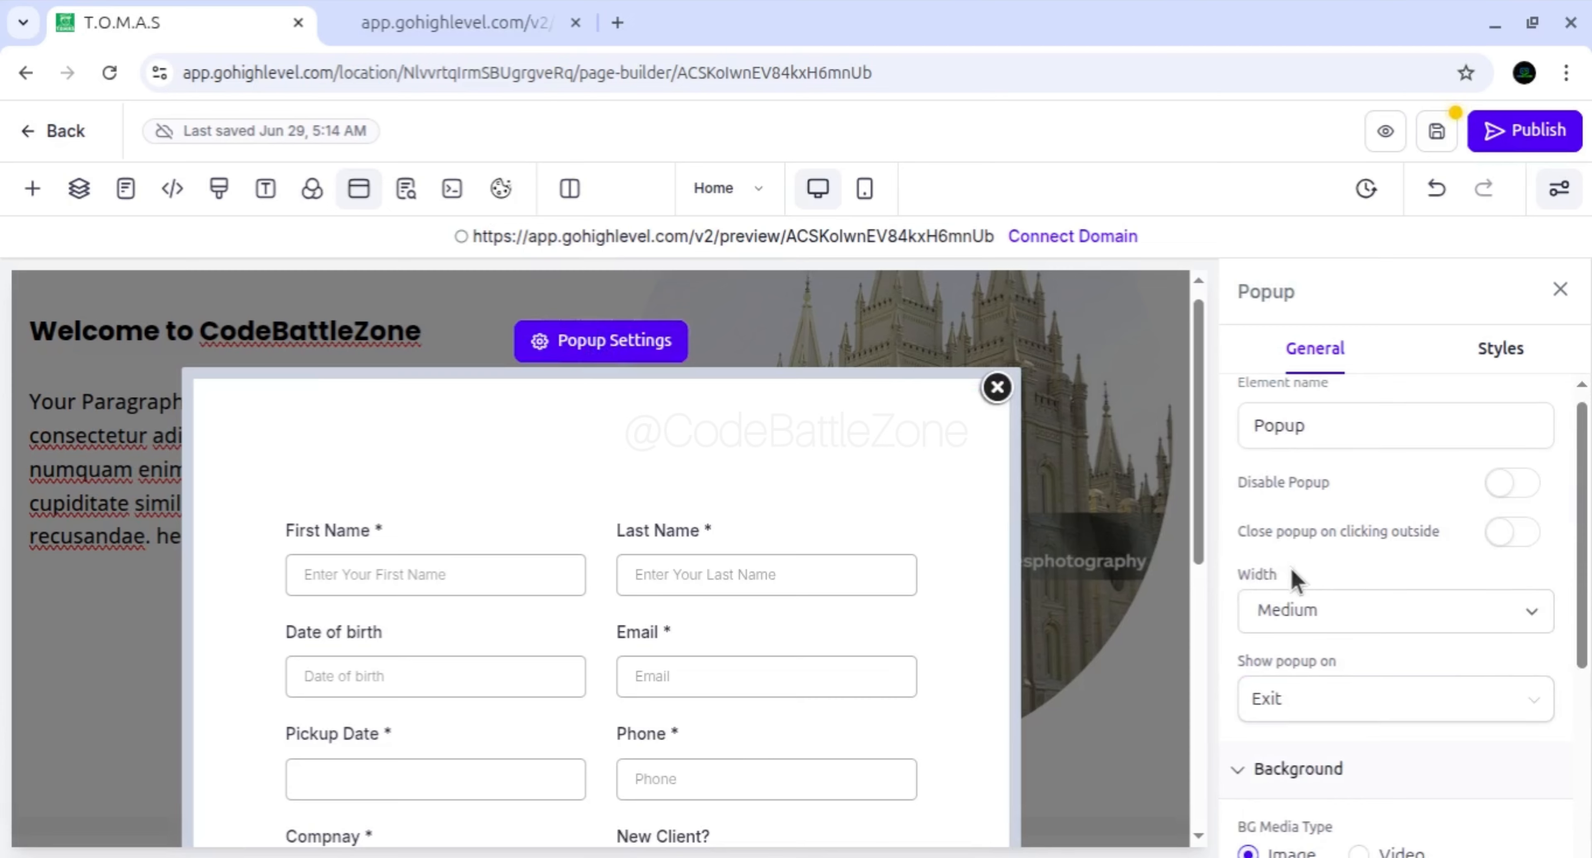
scroll(1296, 581, "down", 2)
scroll(1297, 581, "up", 2)
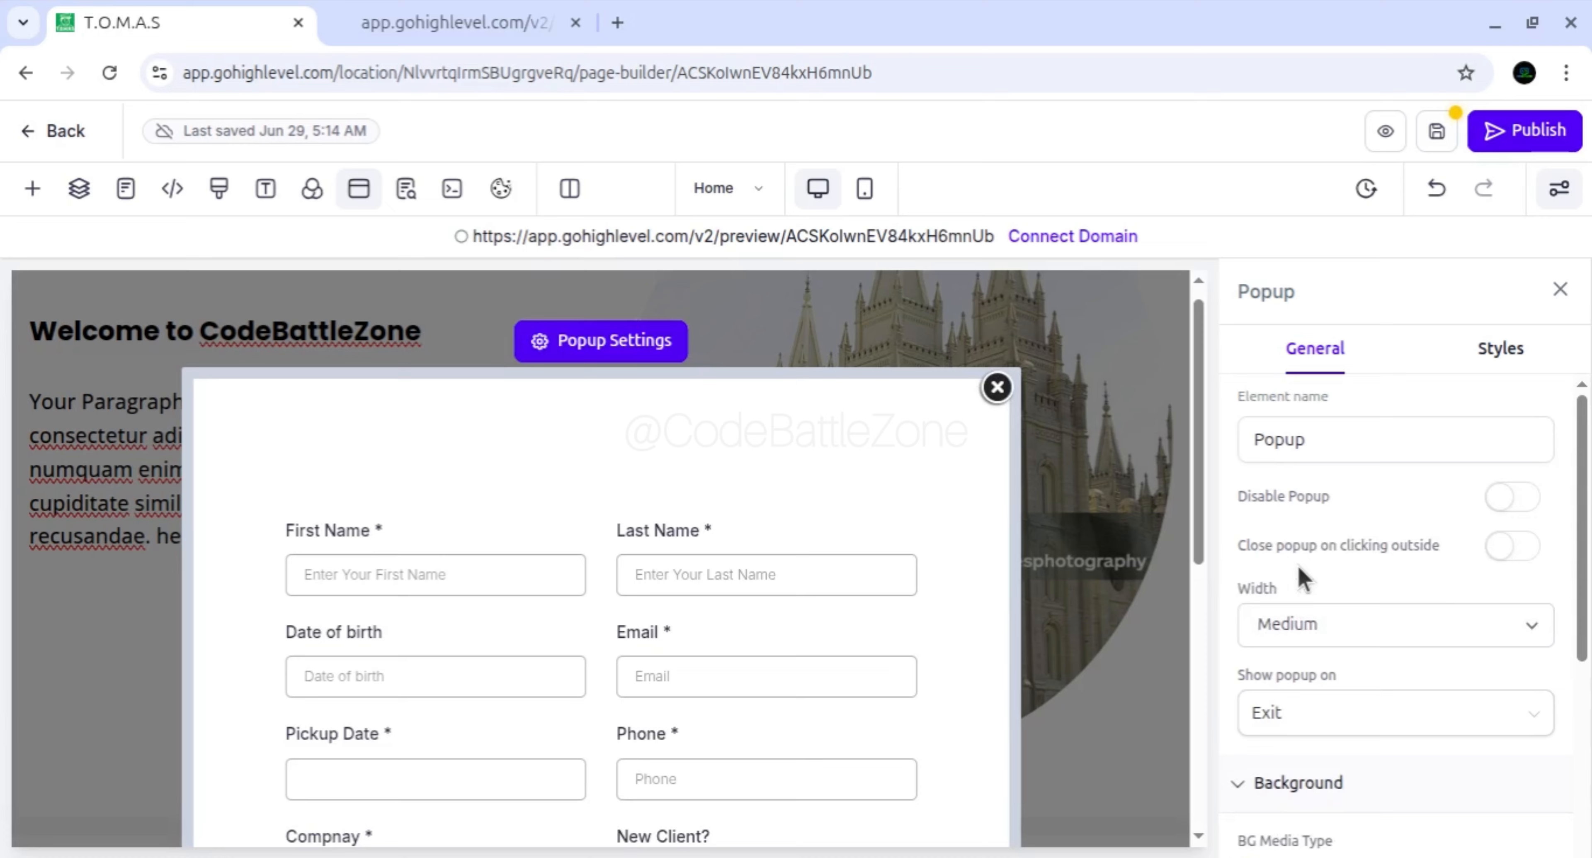
scroll(1280, 617, "down", 1)
left_click_drag(1240, 624, 1342, 631)
left_click(1364, 630)
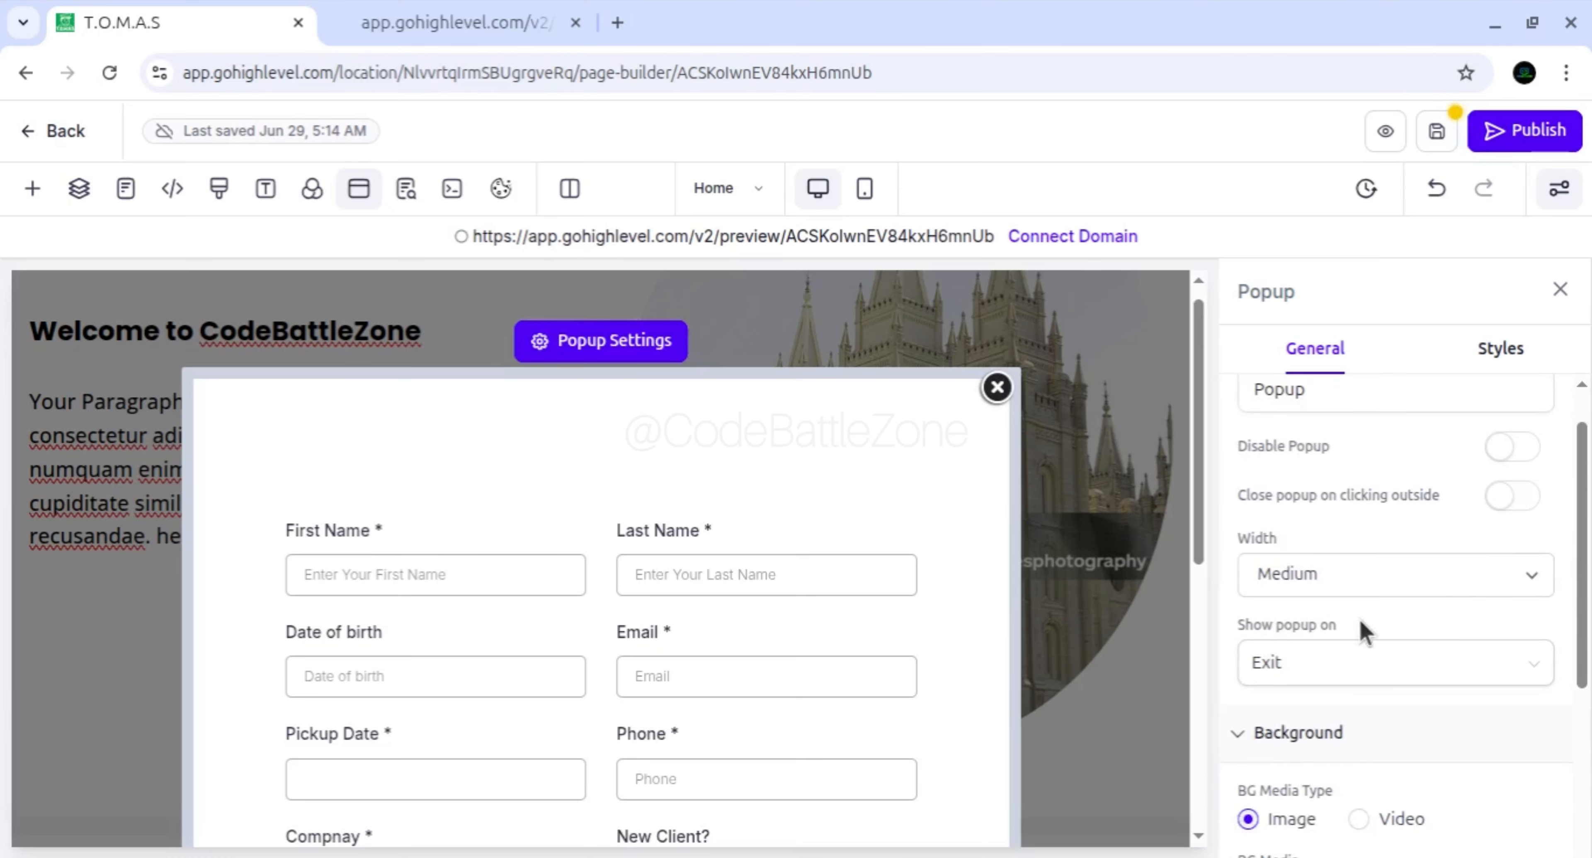
left_click(1320, 673)
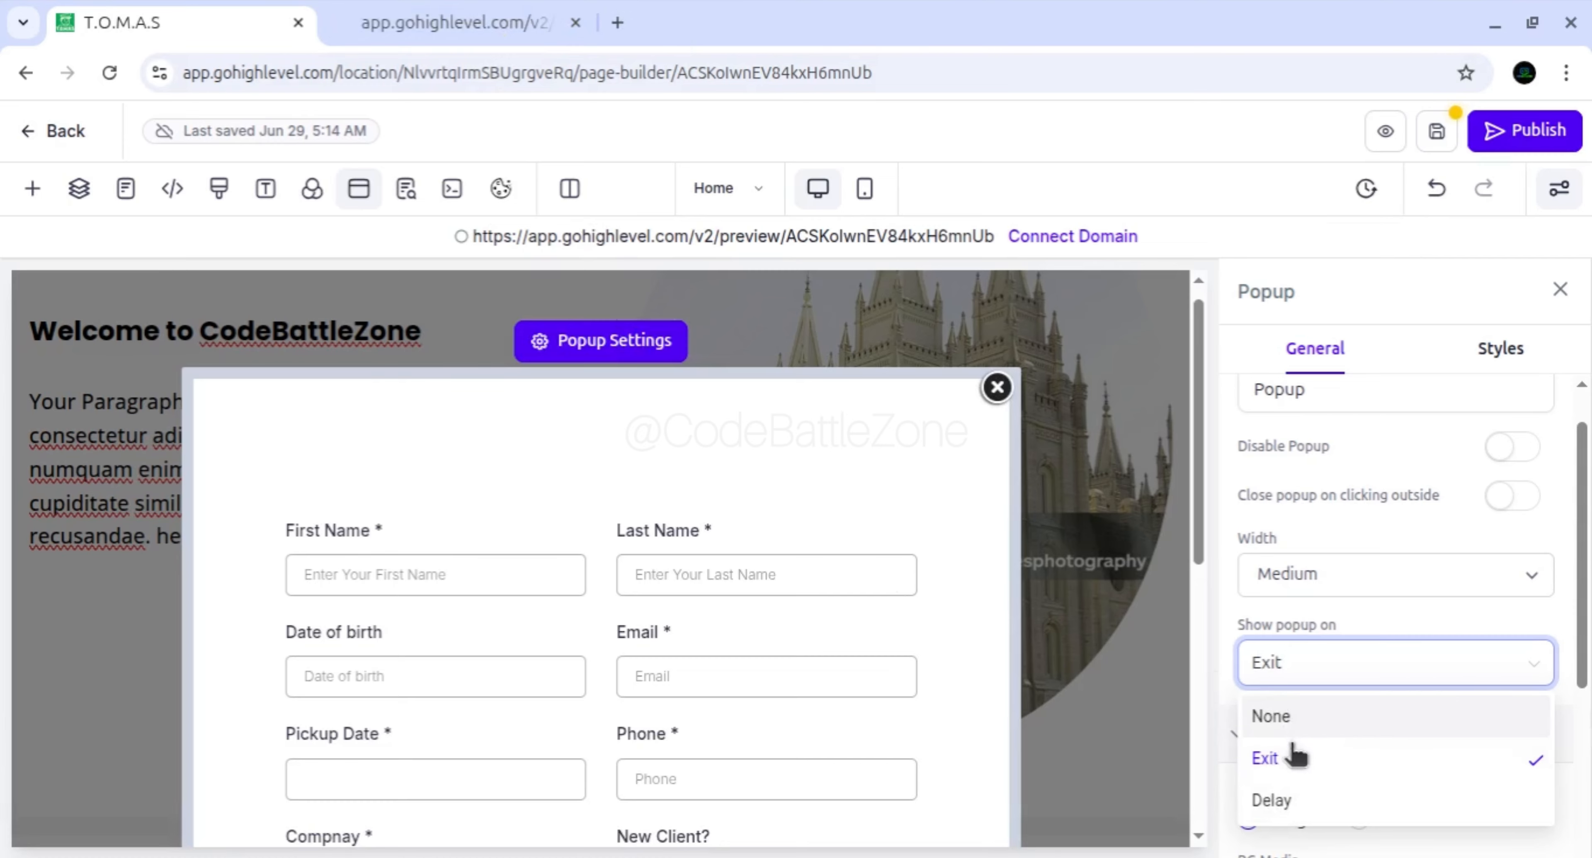
left_click(1285, 759)
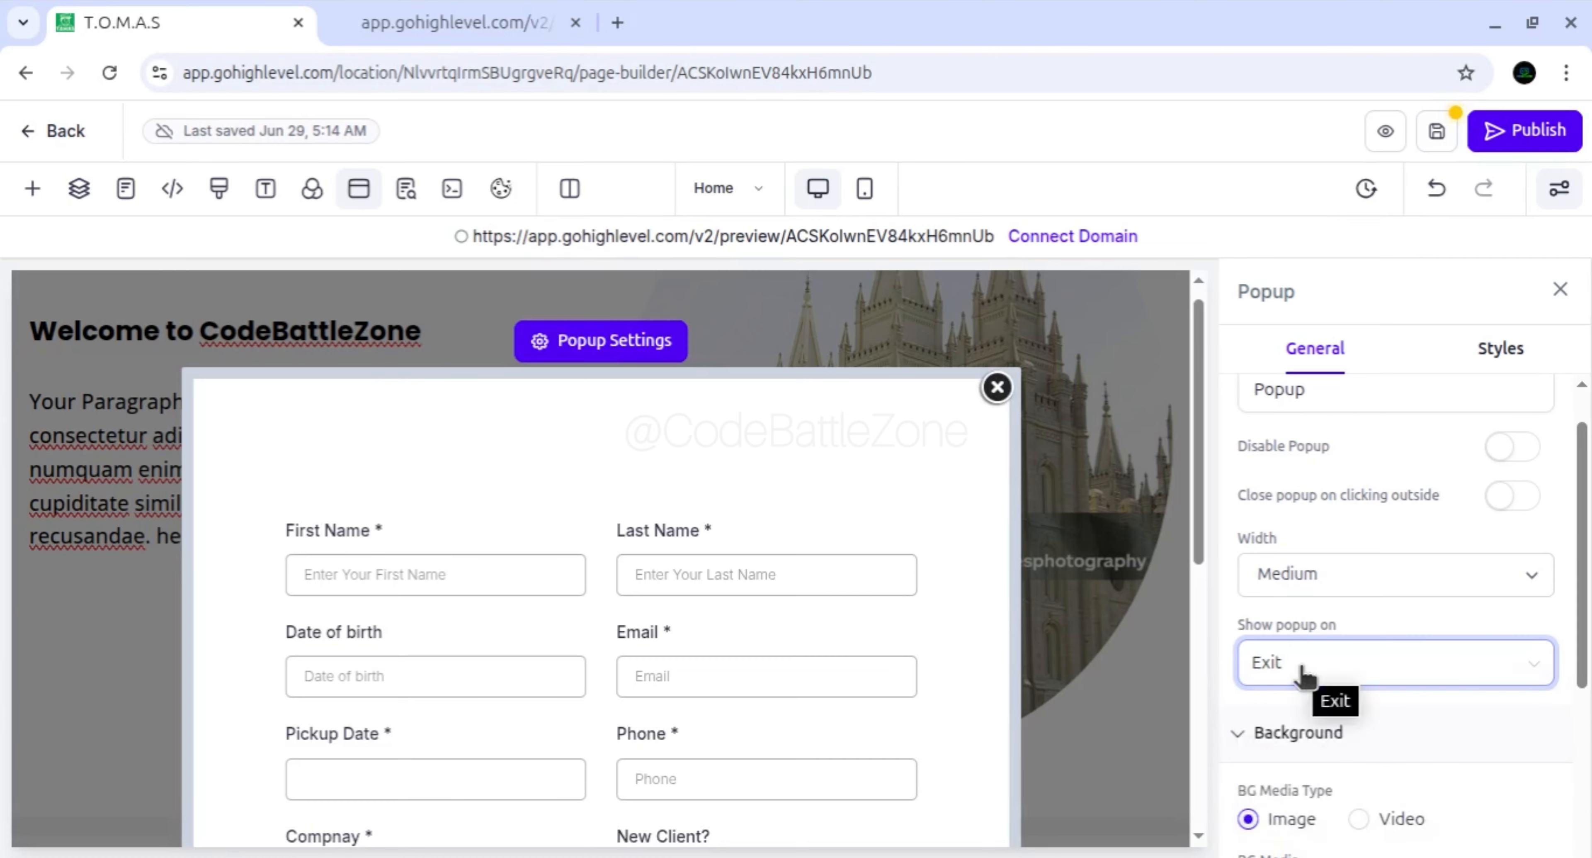
Review the popup's background options and its margin, padding and border styles
left_click_drag(1584, 591, 1563, 814)
scroll(1564, 815, "up", 6)
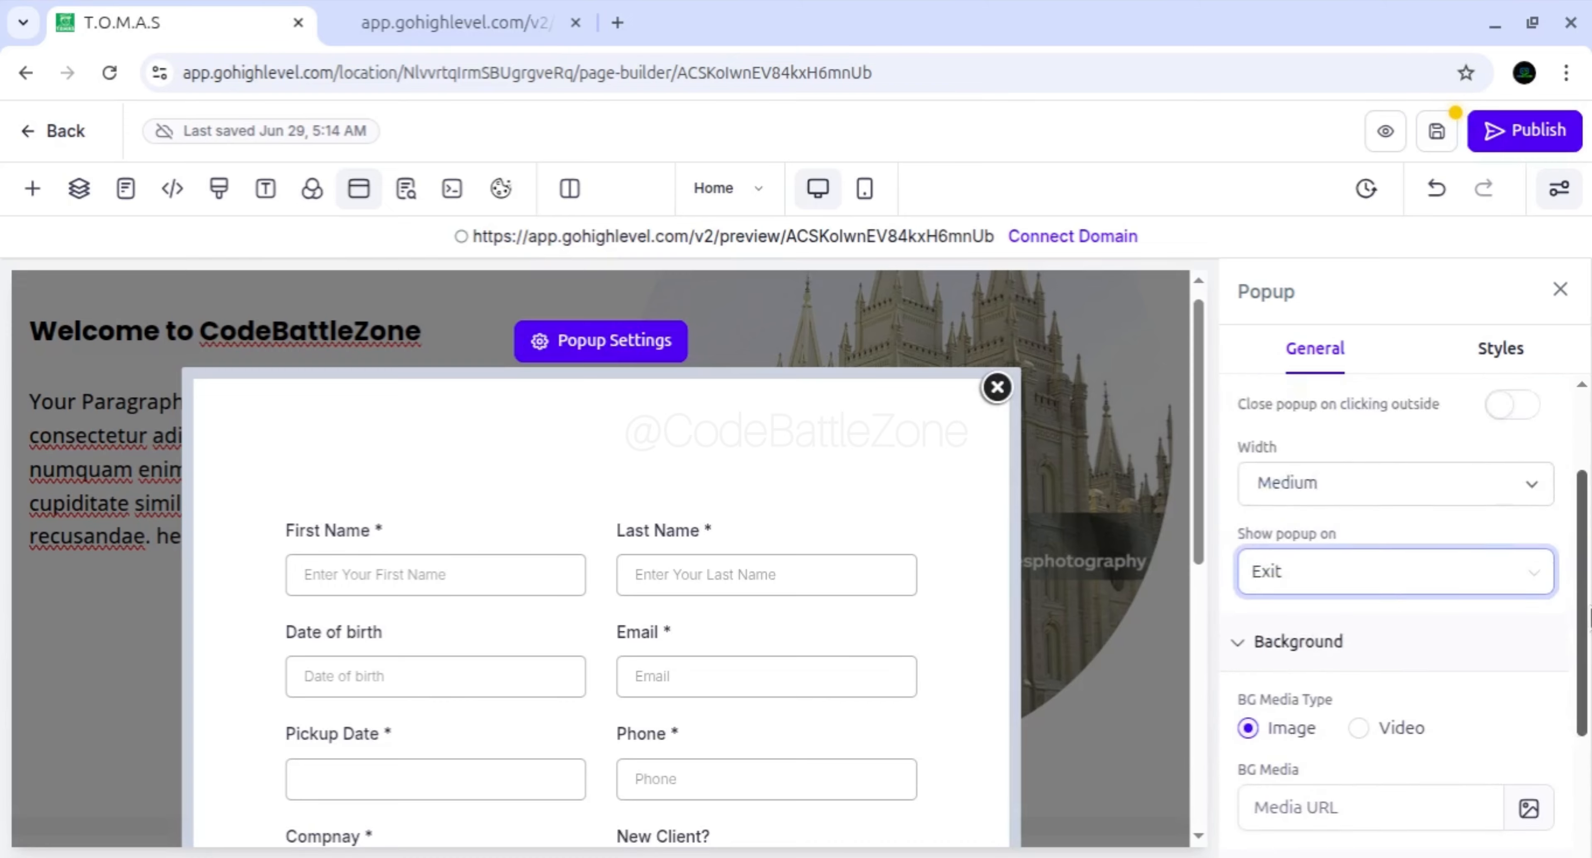
left_click(1501, 348)
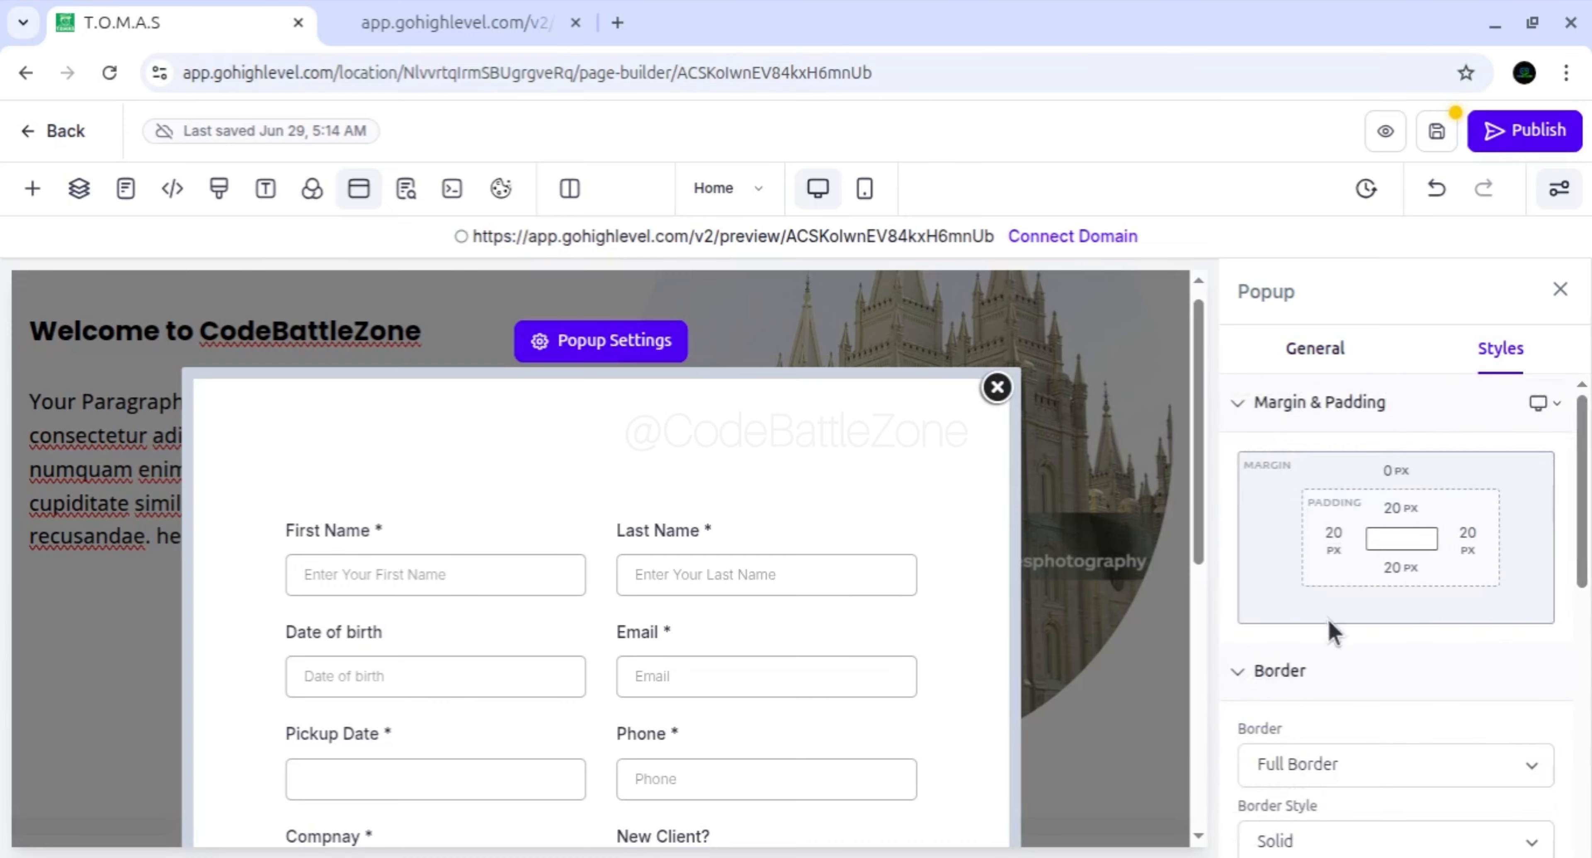
left_click_drag(1591, 669, 1590, 708)
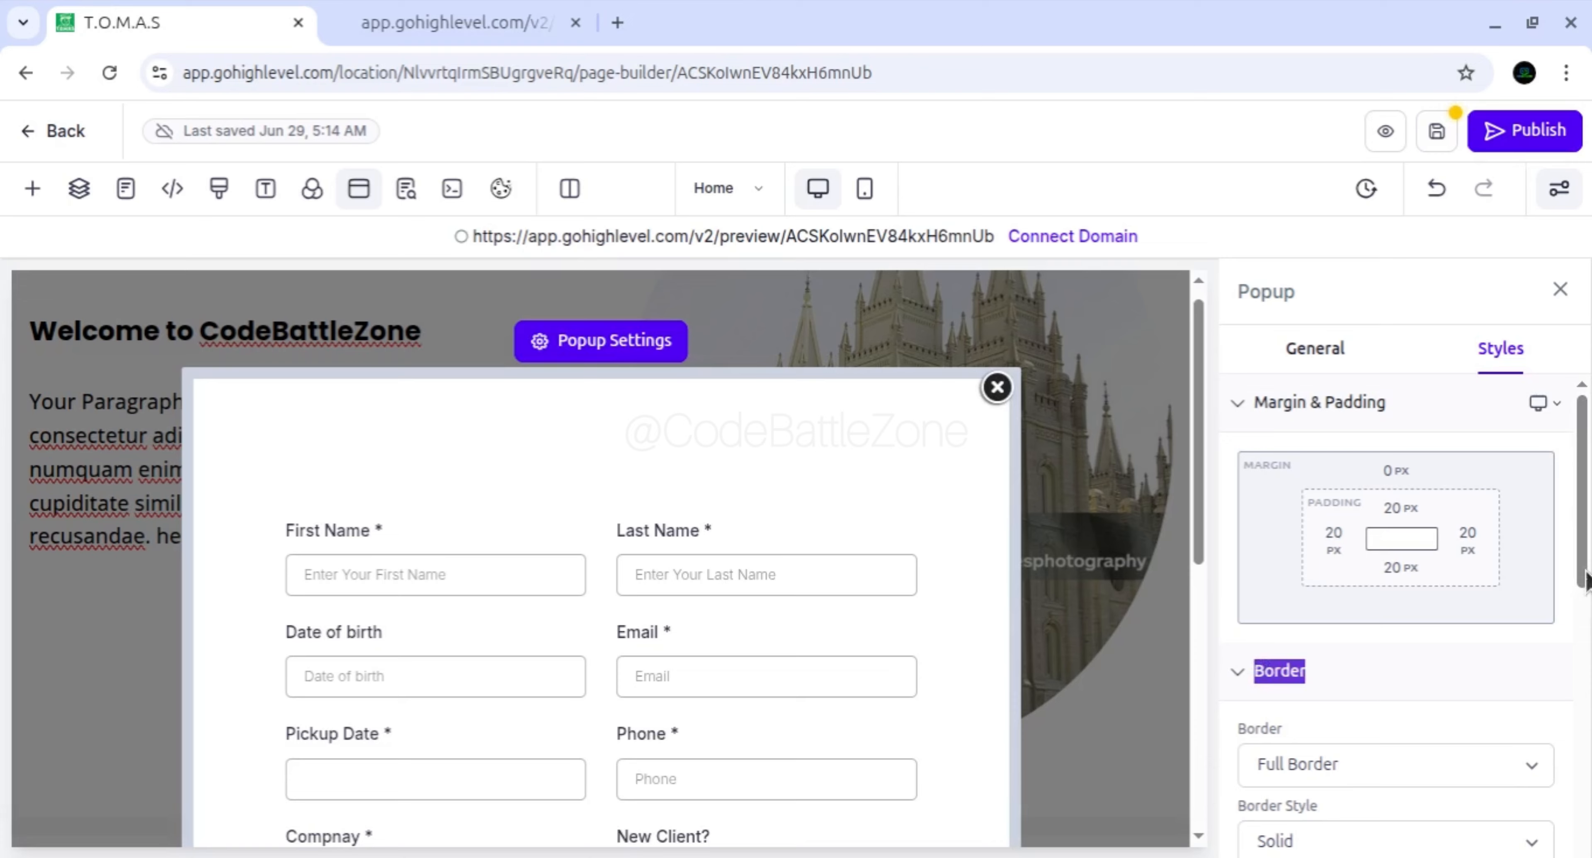
left_click_drag(1585, 571, 1558, 494)
Save the home page with its popup form and reload the open page preview
left_click(1437, 148)
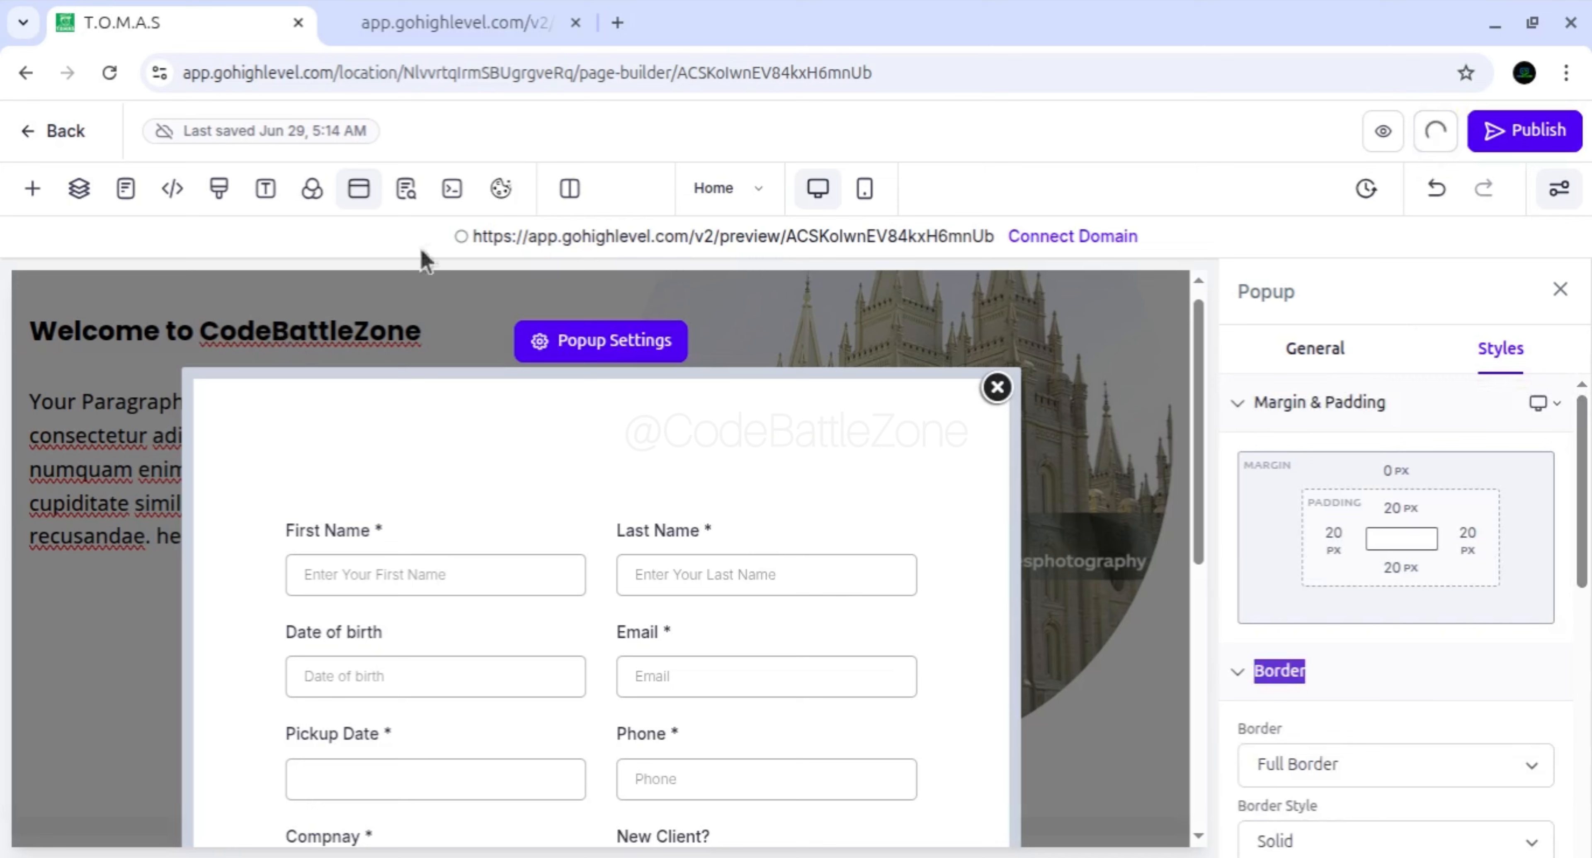
left_click(474, 26)
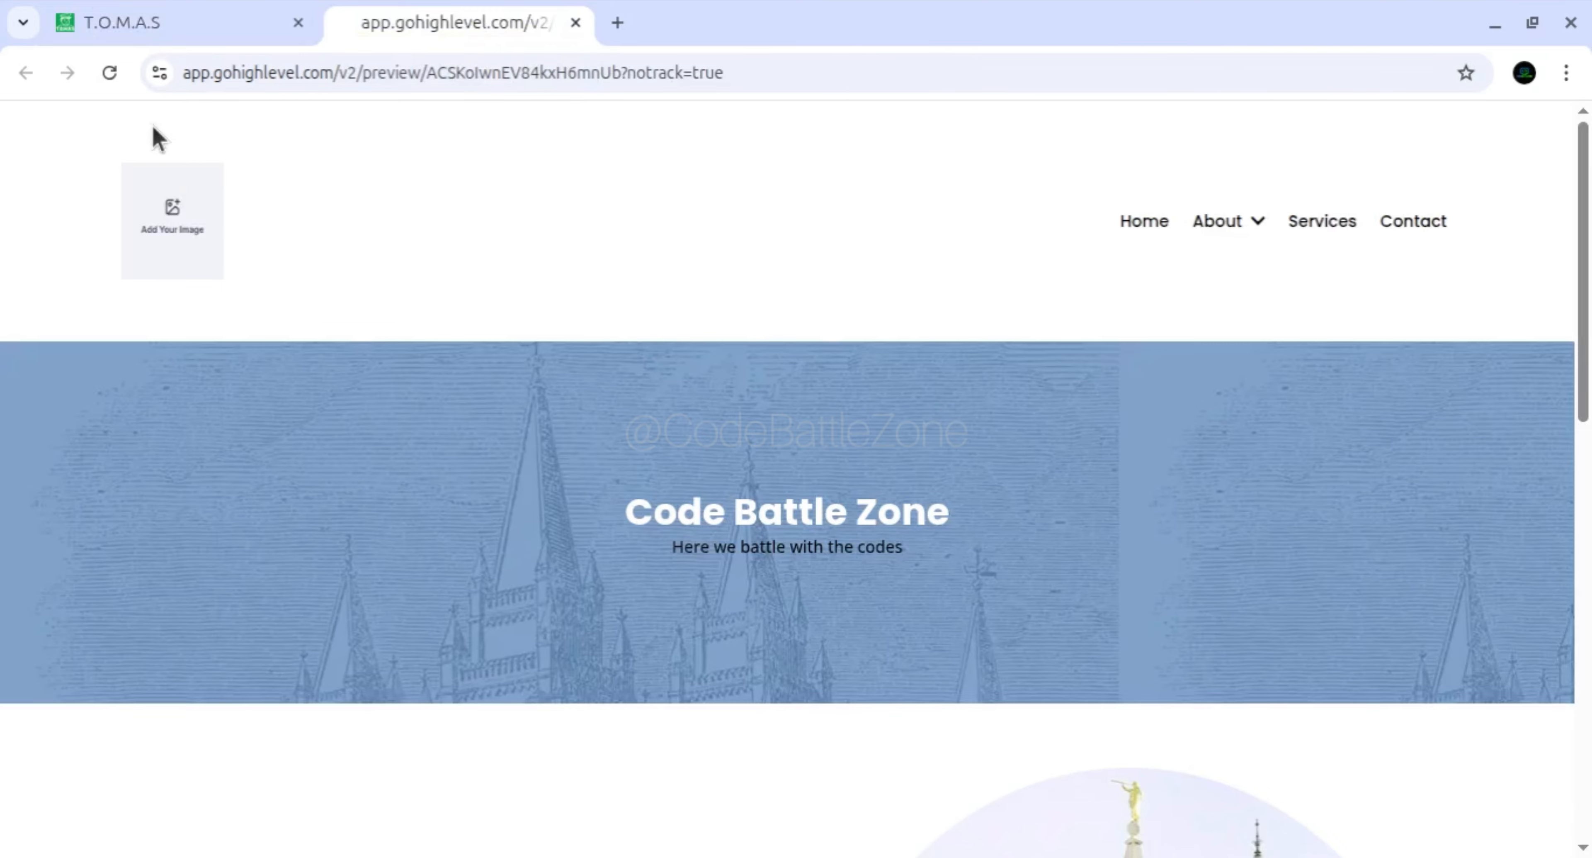
left_click(110, 73)
mouse_move(1585, 328)
left_mouse_down()
mouse_move(1587, 629)
mouse_move(1591, 256)
mouse_move(1591, 624)
mouse_move(1591, 303)
left_mouse_up()
Trigger the exit popup in the preview, look through its contact form and close the popup
mouse_move(1495, 47)
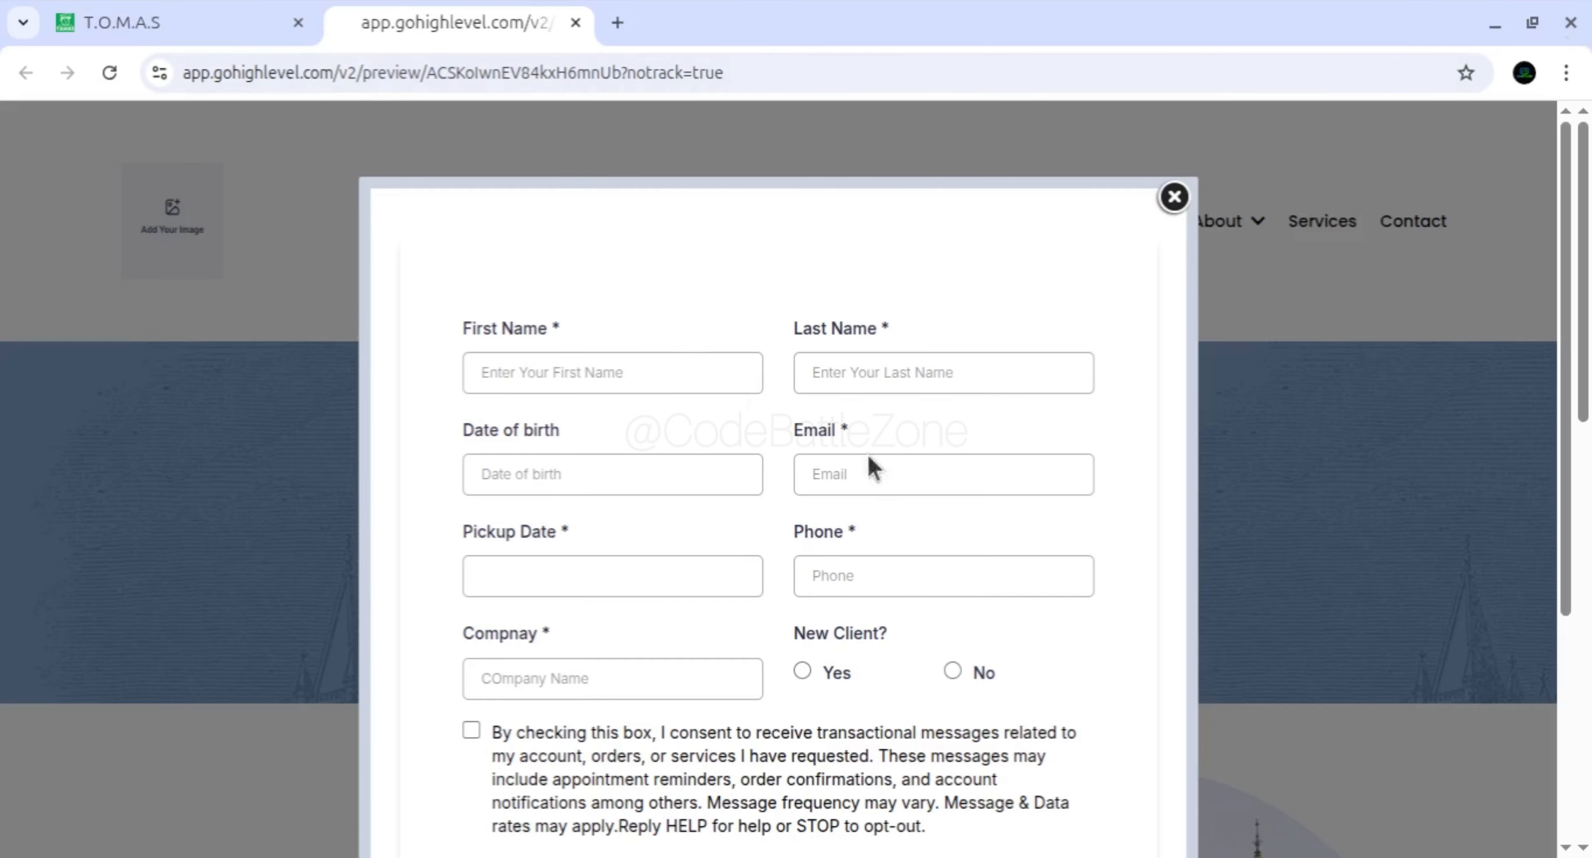
scroll(795, 513, "down", 5)
scroll(795, 513, "up", 3)
scroll(795, 513, "up", 2)
left_click(1173, 198)
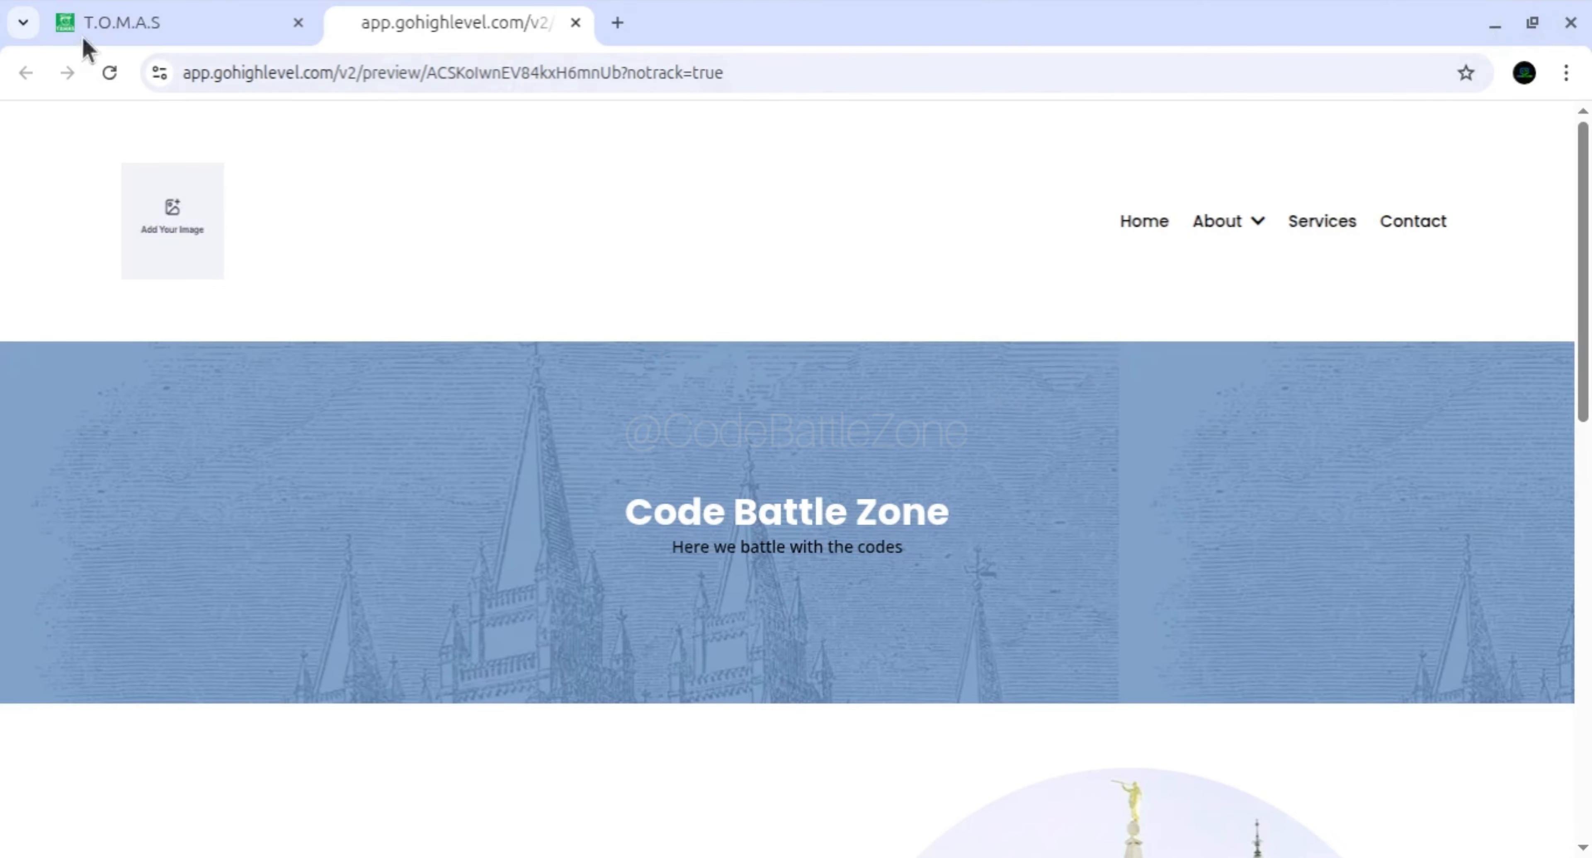
Check the popup's border styles in the page builder and test the exit popup again in the reloaded preview
left_click(226, 43)
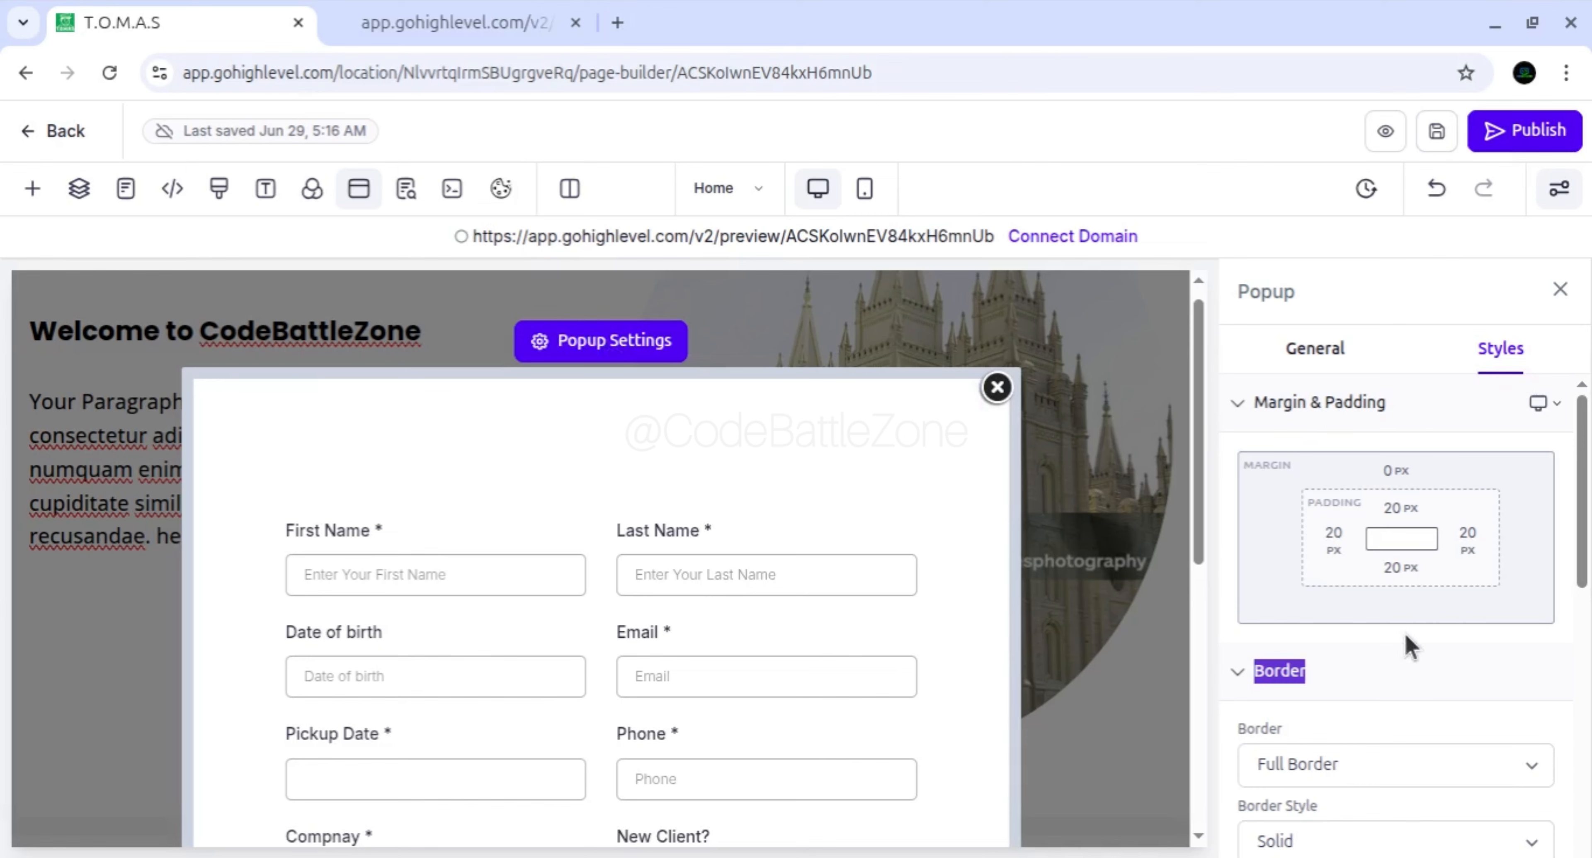
scroll(1405, 673, "down", 3)
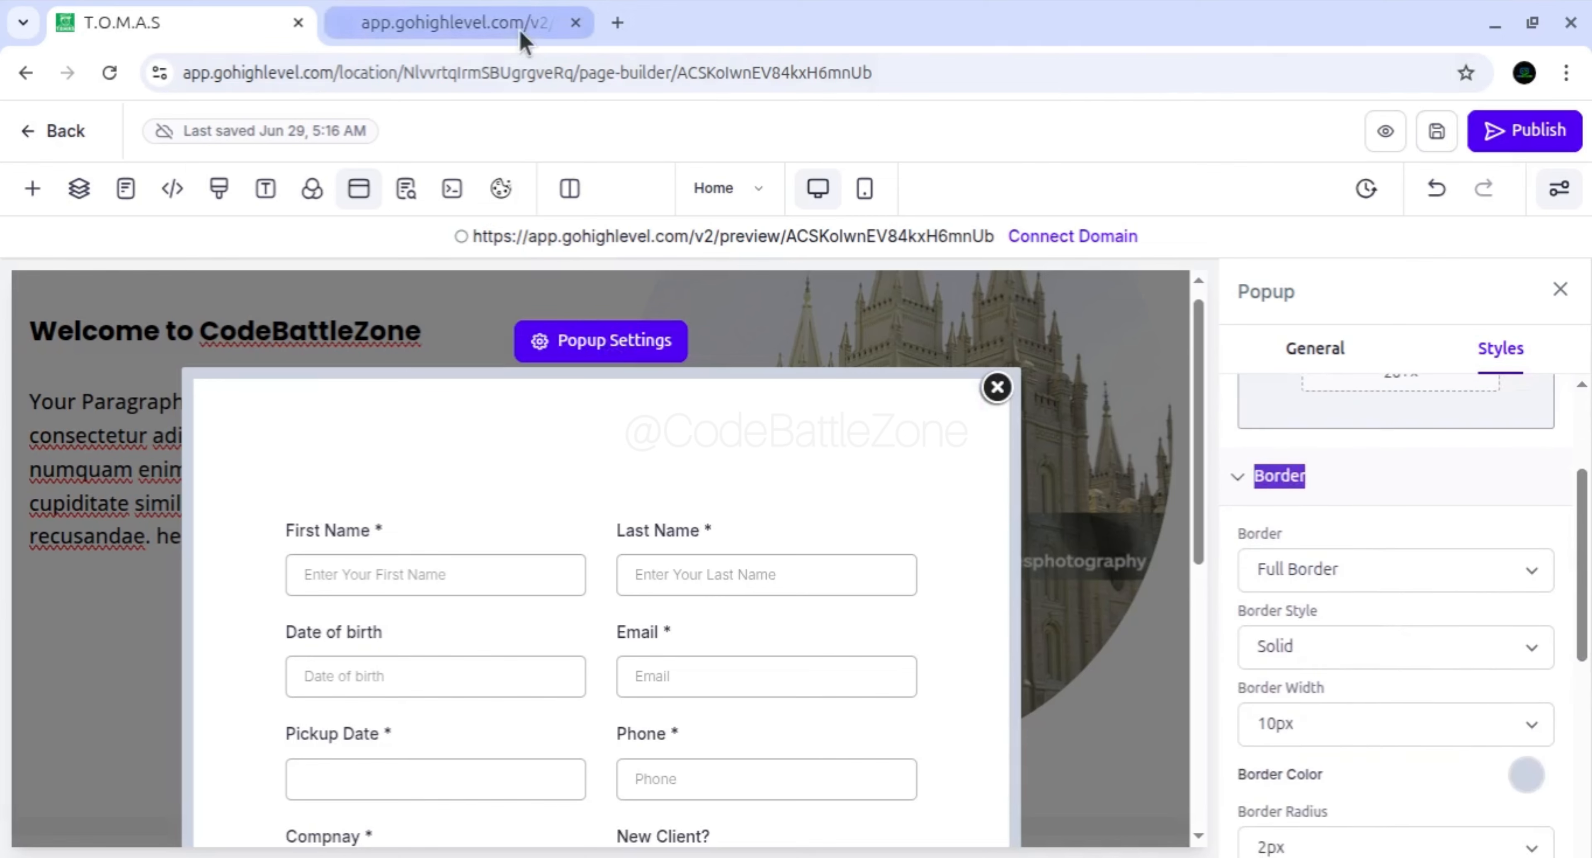
left_click(508, 25)
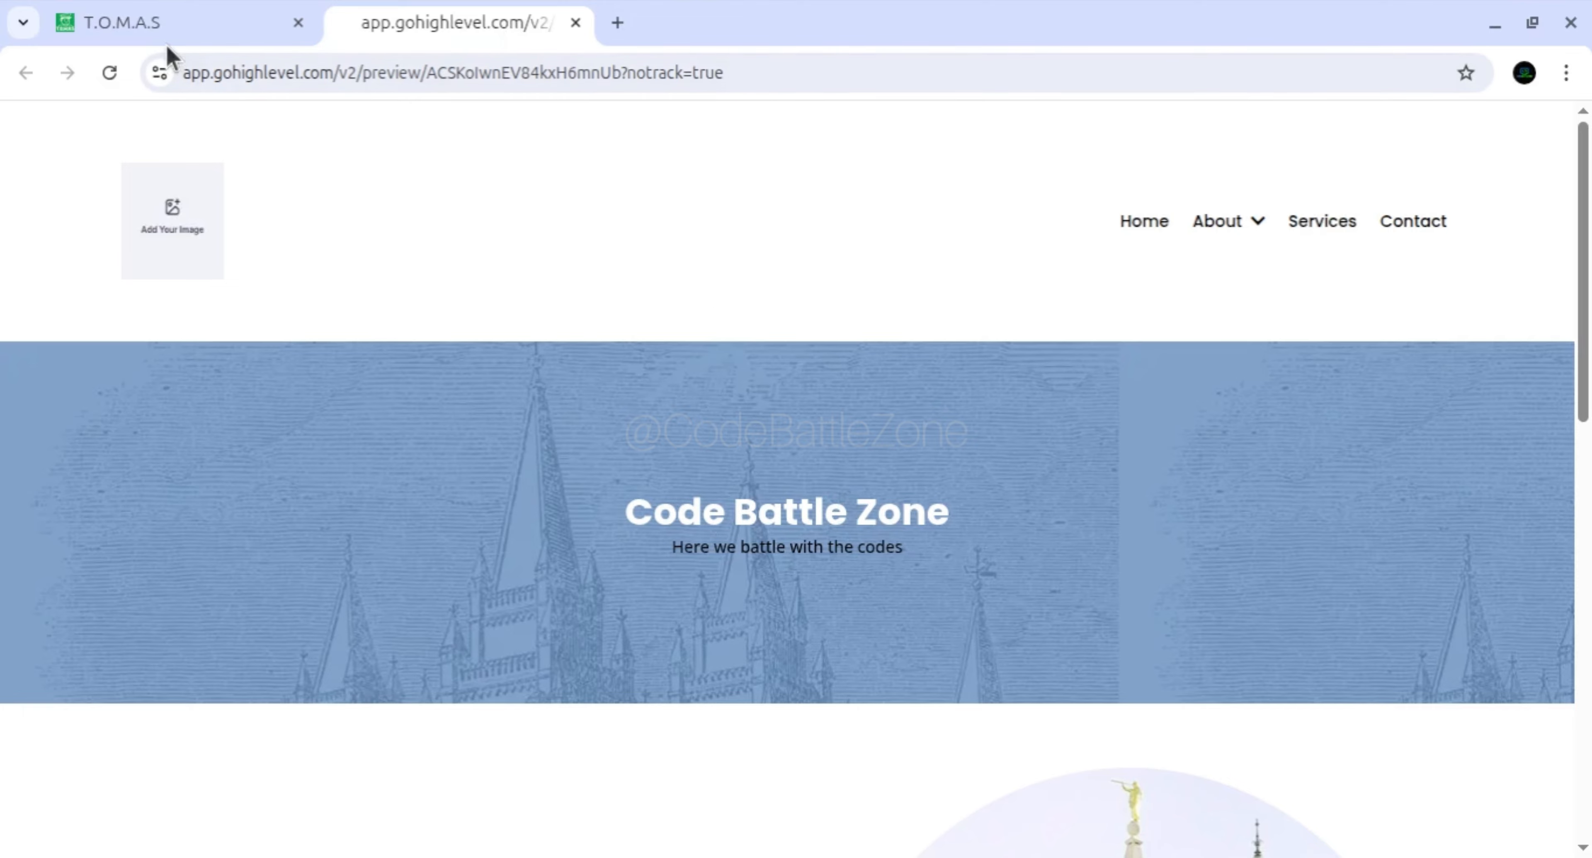
left_click(111, 73)
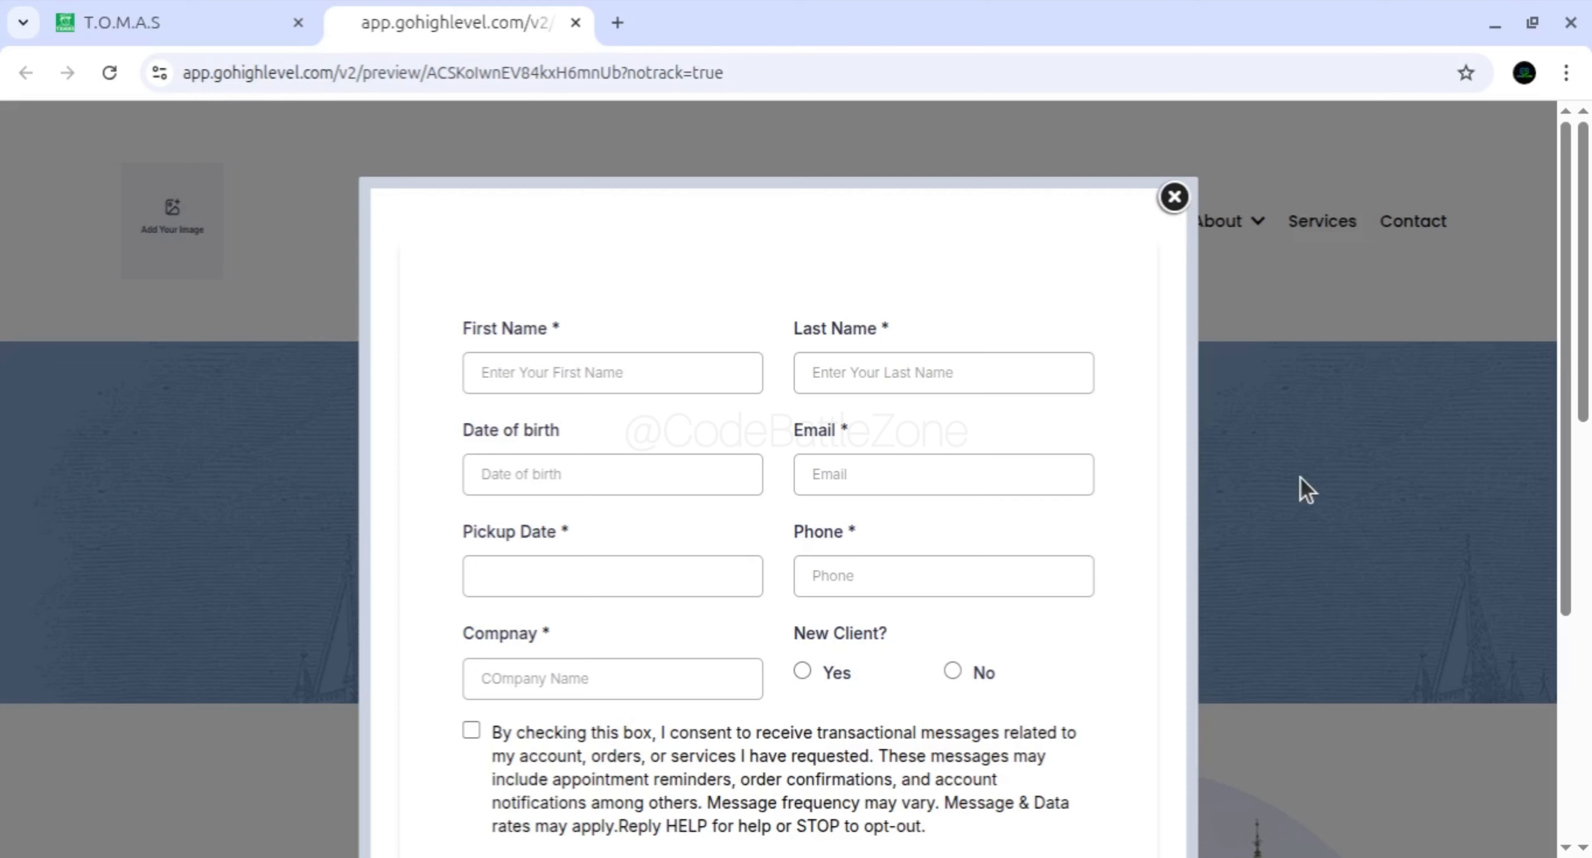
left_click(1174, 198)
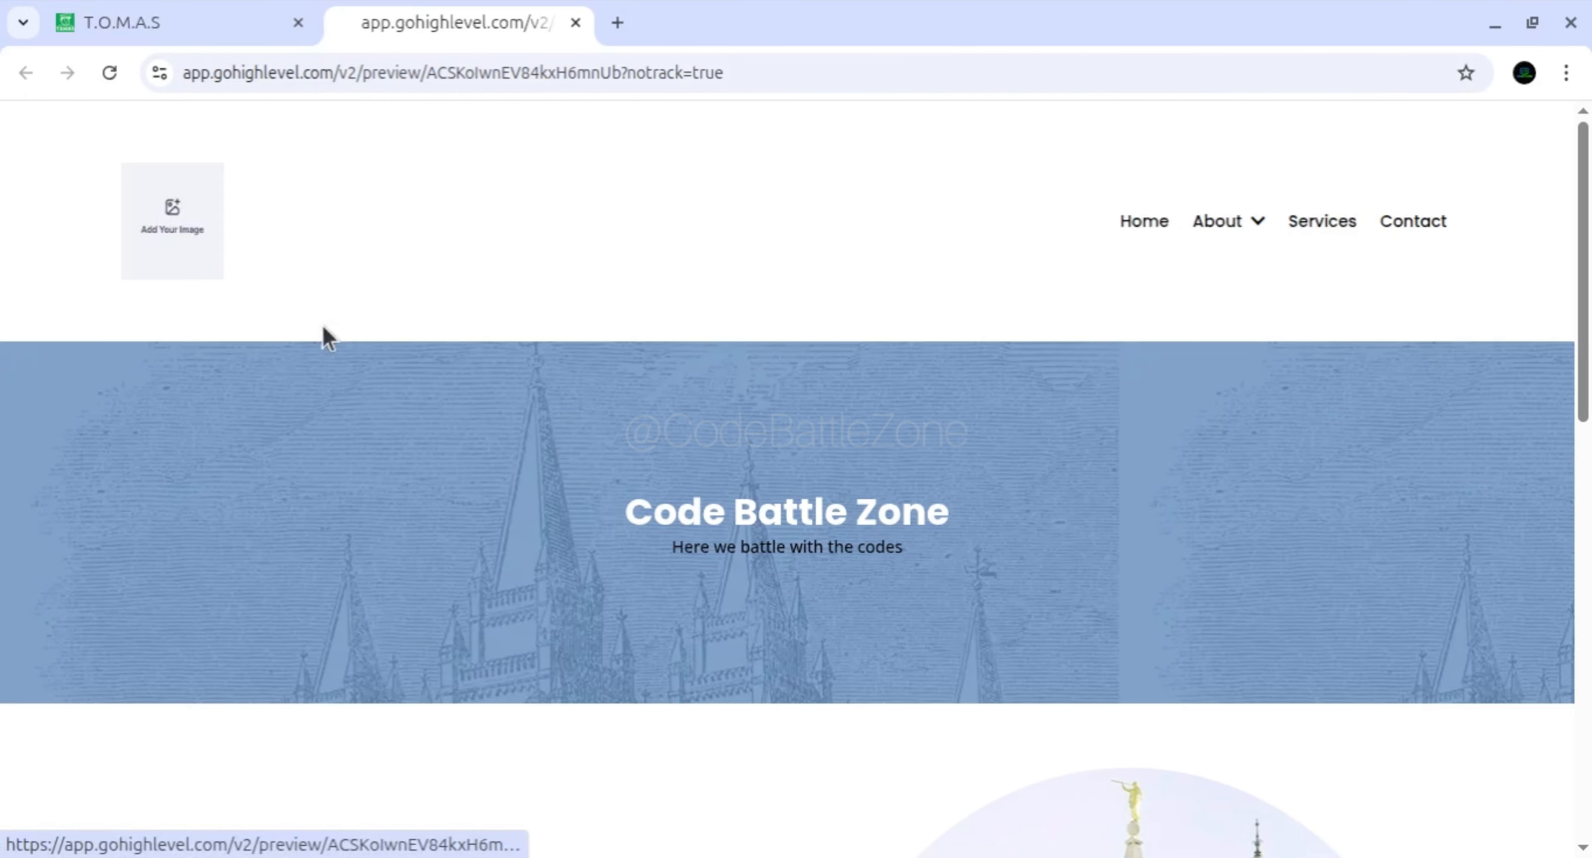
Return to the page builder and review the popup's border styles and general settings
left_click(198, 30)
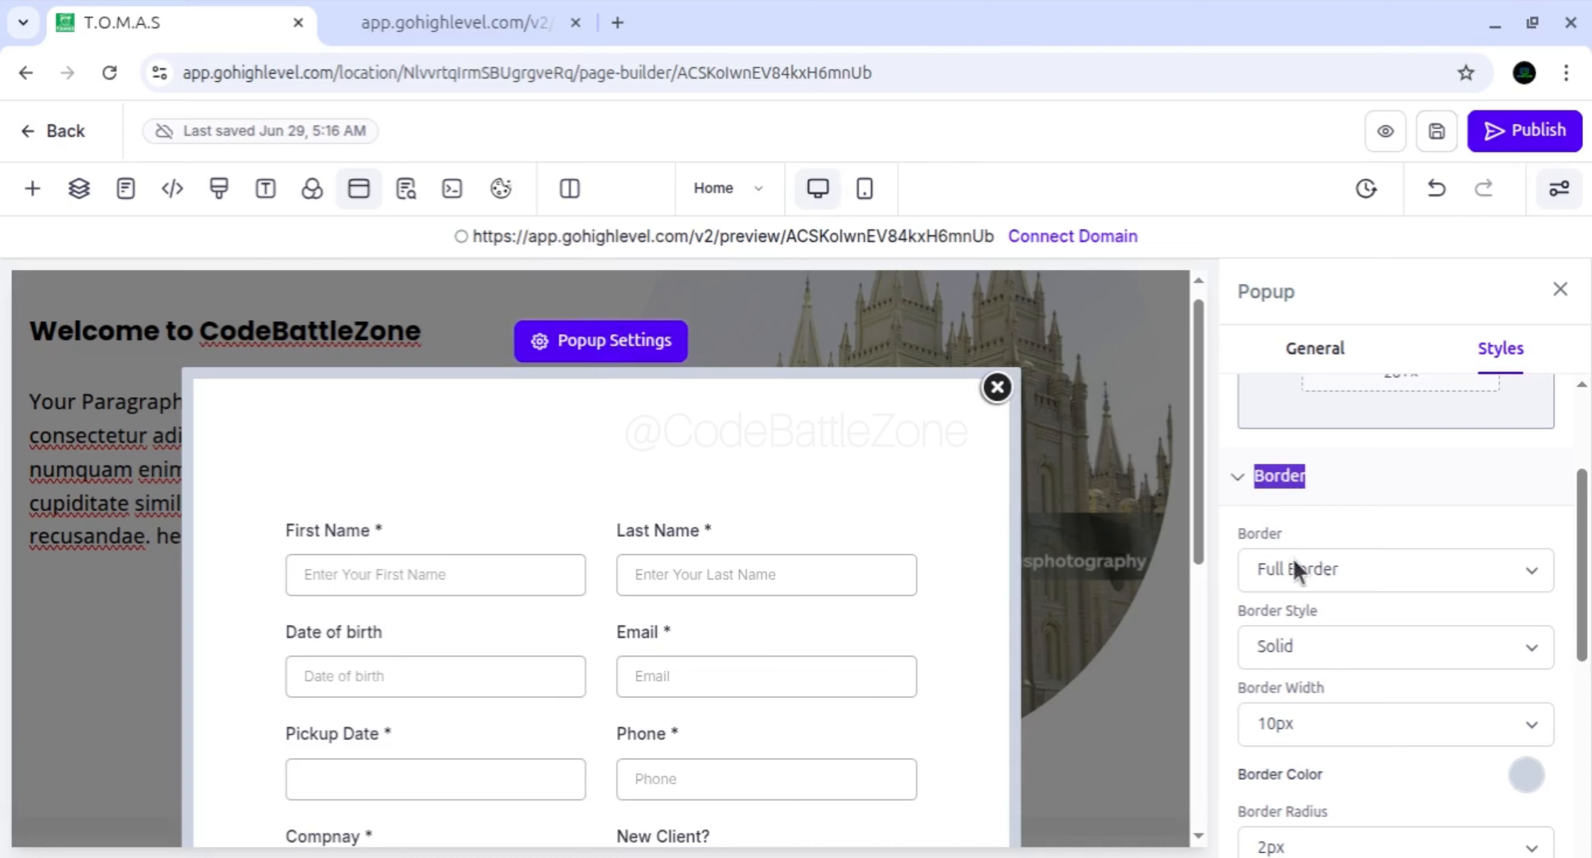
scroll(1402, 666, "down", 2)
scroll(1397, 664, "up", 5)
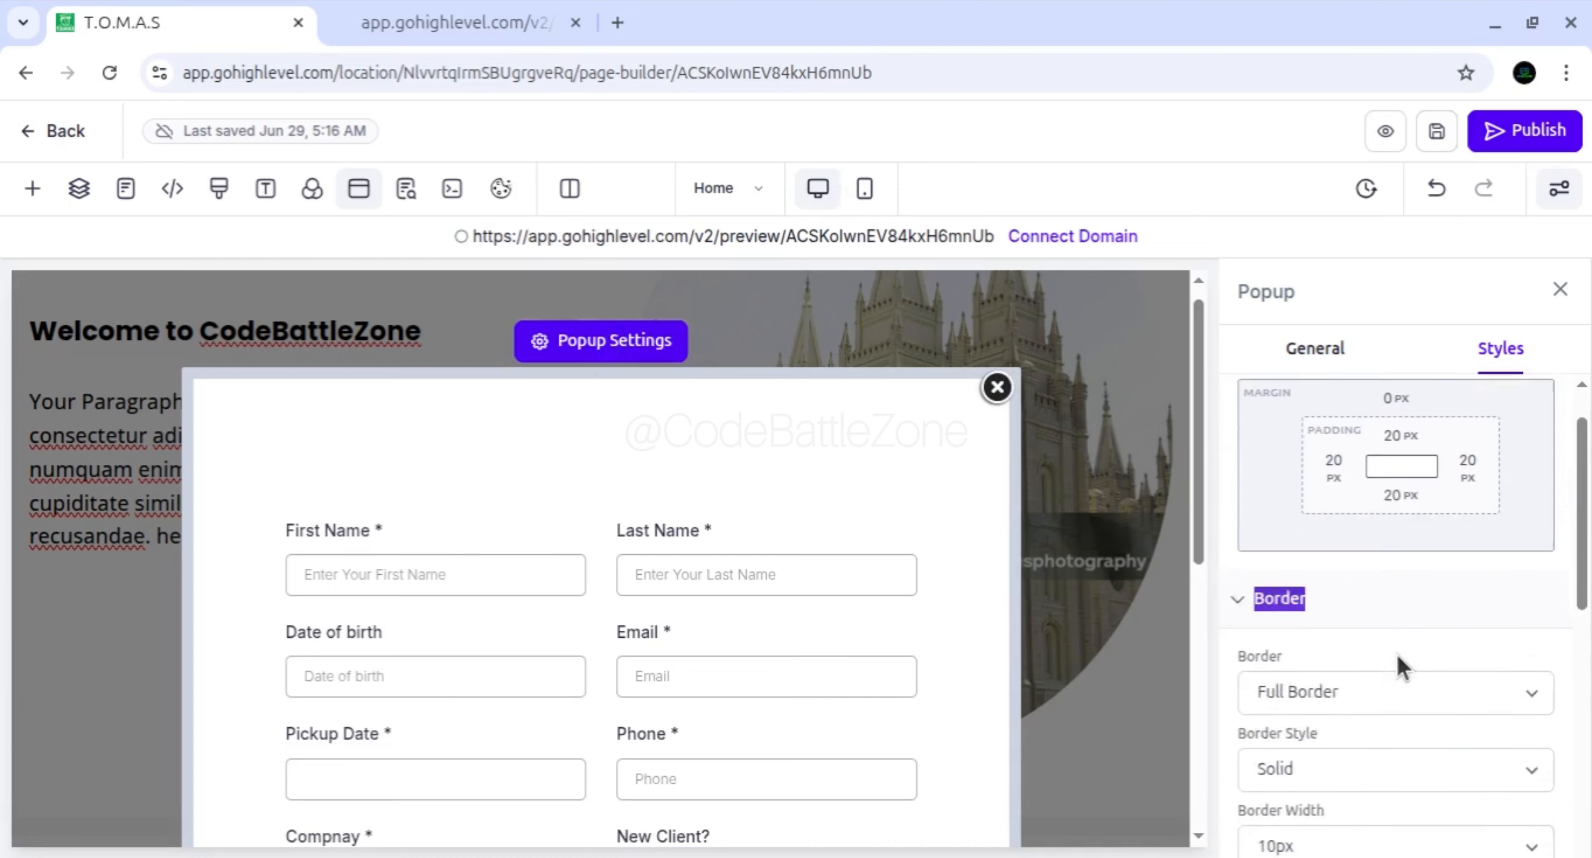
left_click(1314, 348)
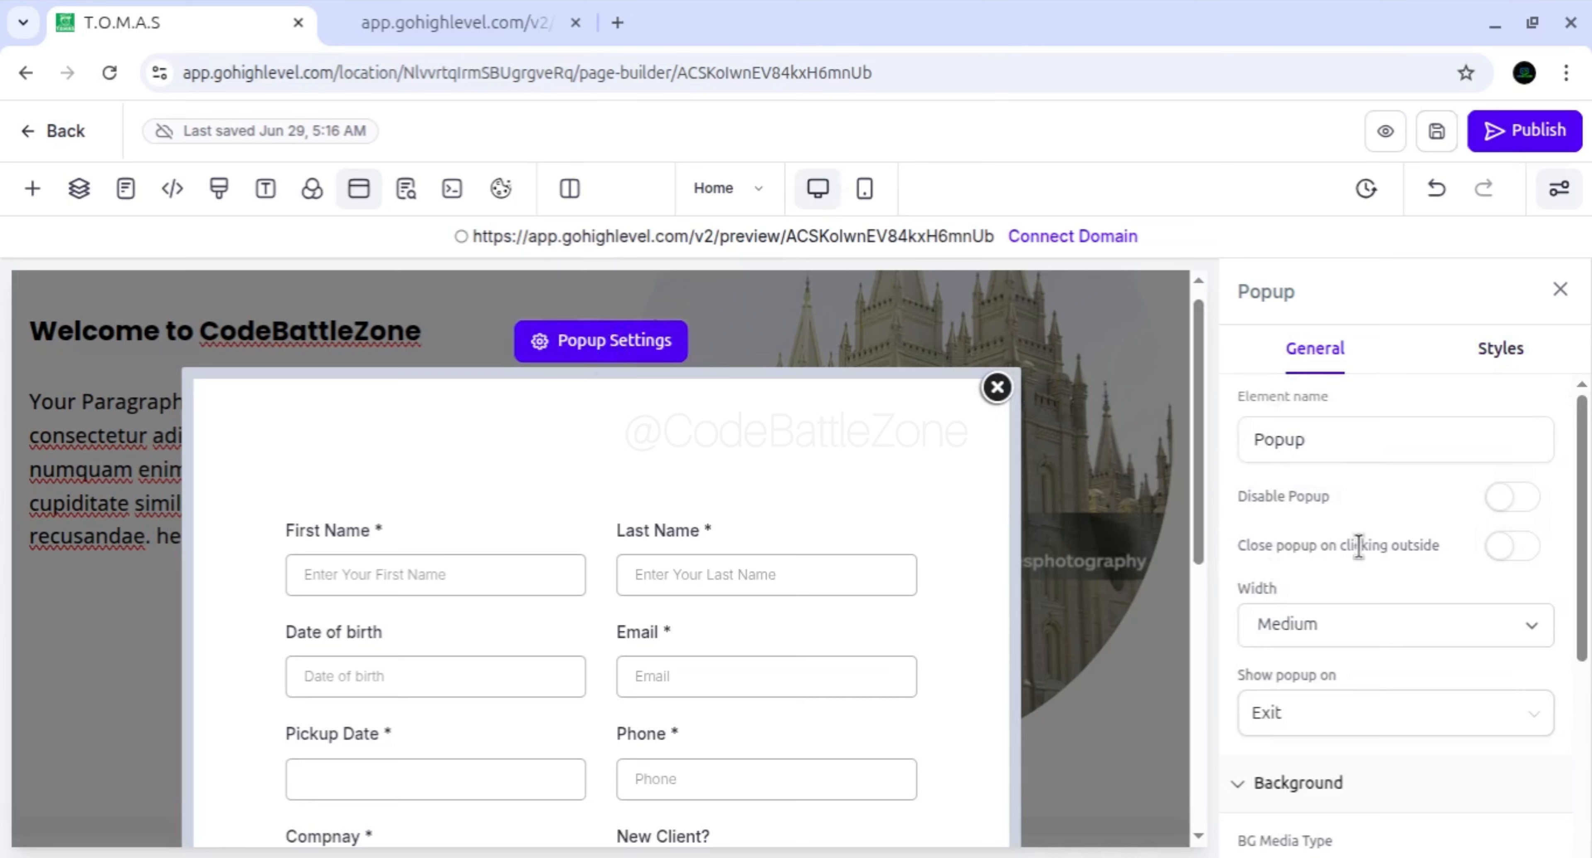
Make the popup close when visitors click outside it, and save the home page
left_click(1519, 557)
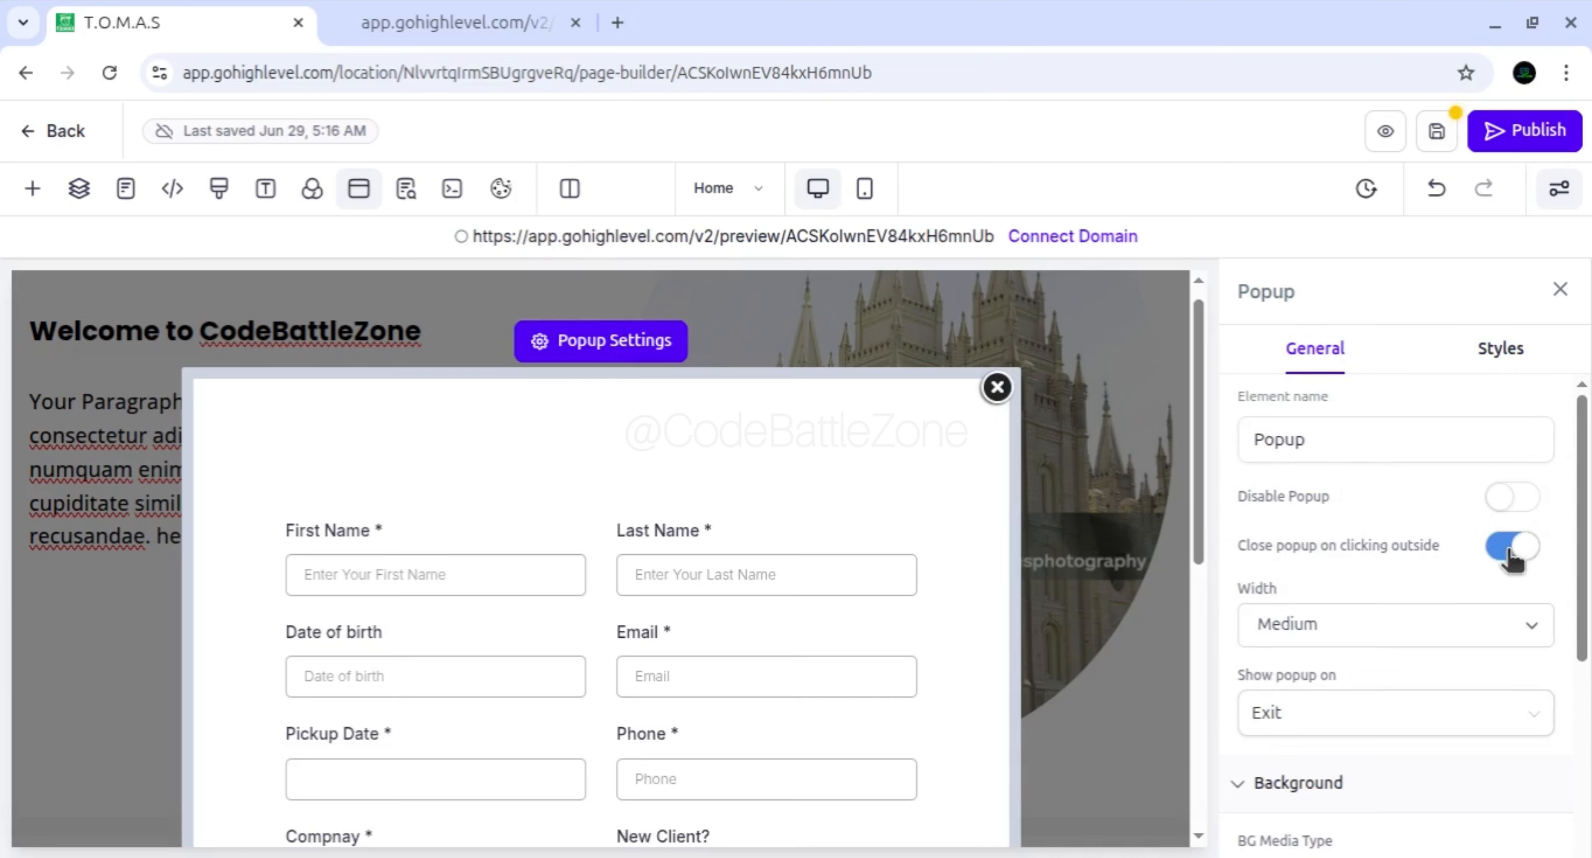
left_click(1438, 132)
Reload the home page preview and test dismissing the exit popup from outside its frame
left_click(504, 25)
left_click(108, 77)
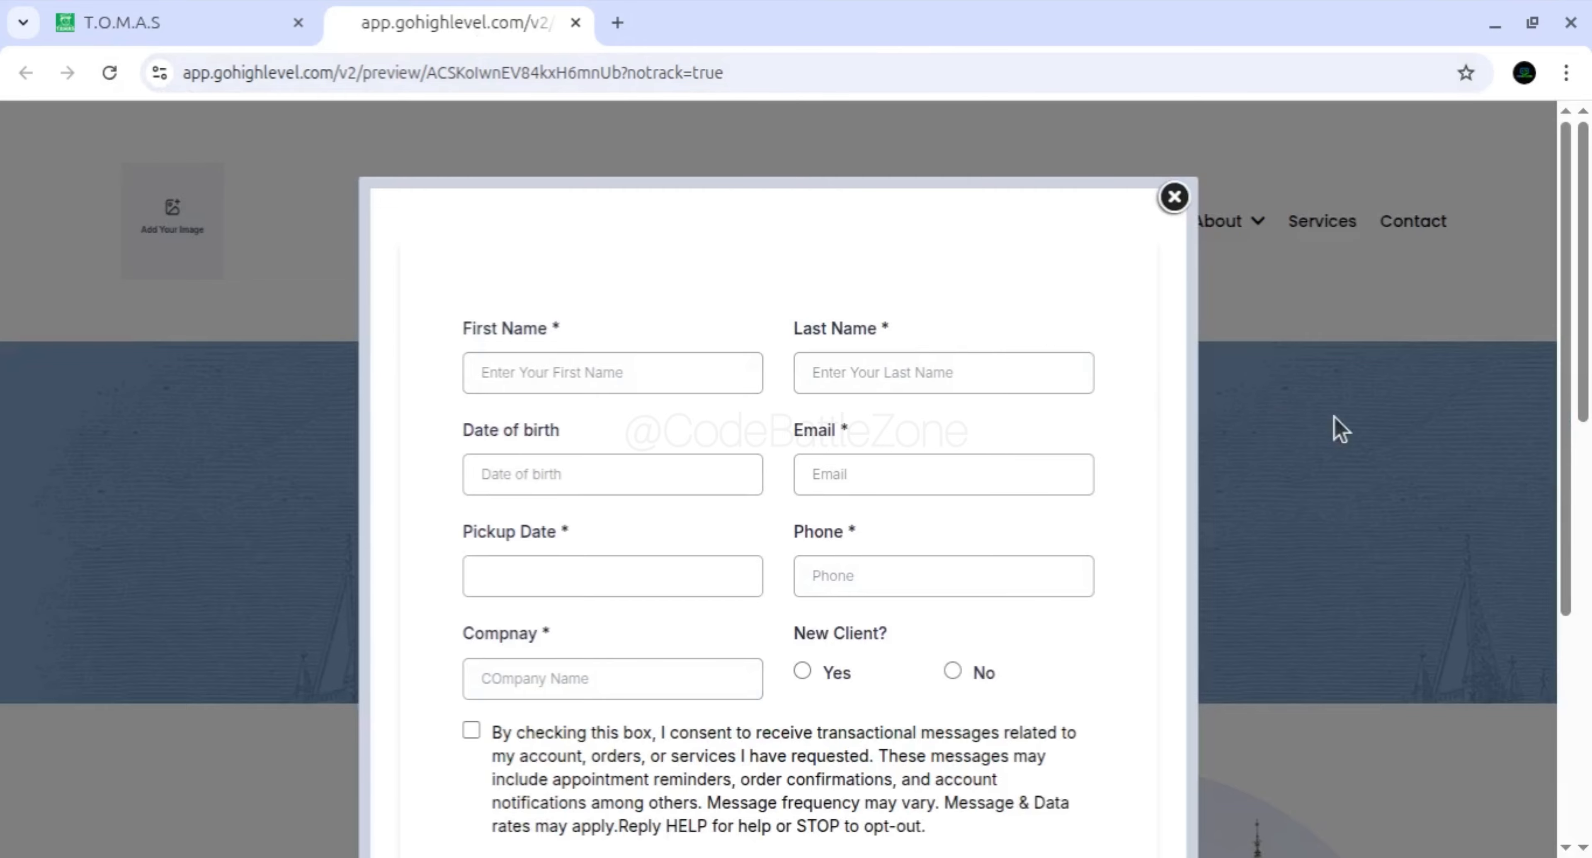
left_click(1394, 432)
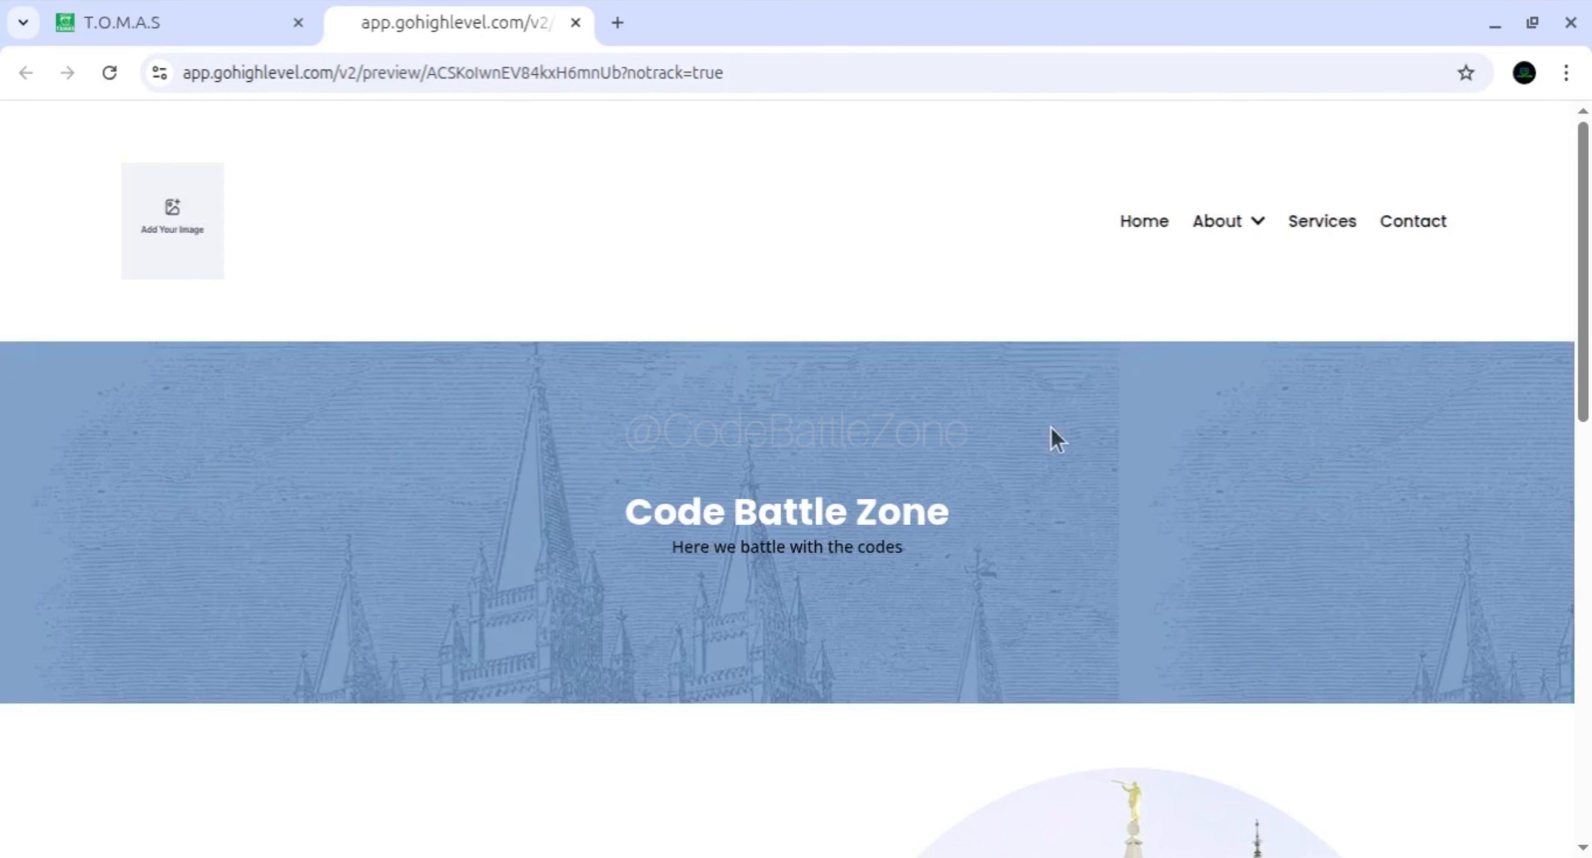
Return to the page builder, close the popup and its settings, and review the home page from header to welcome section
left_click(165, 30)
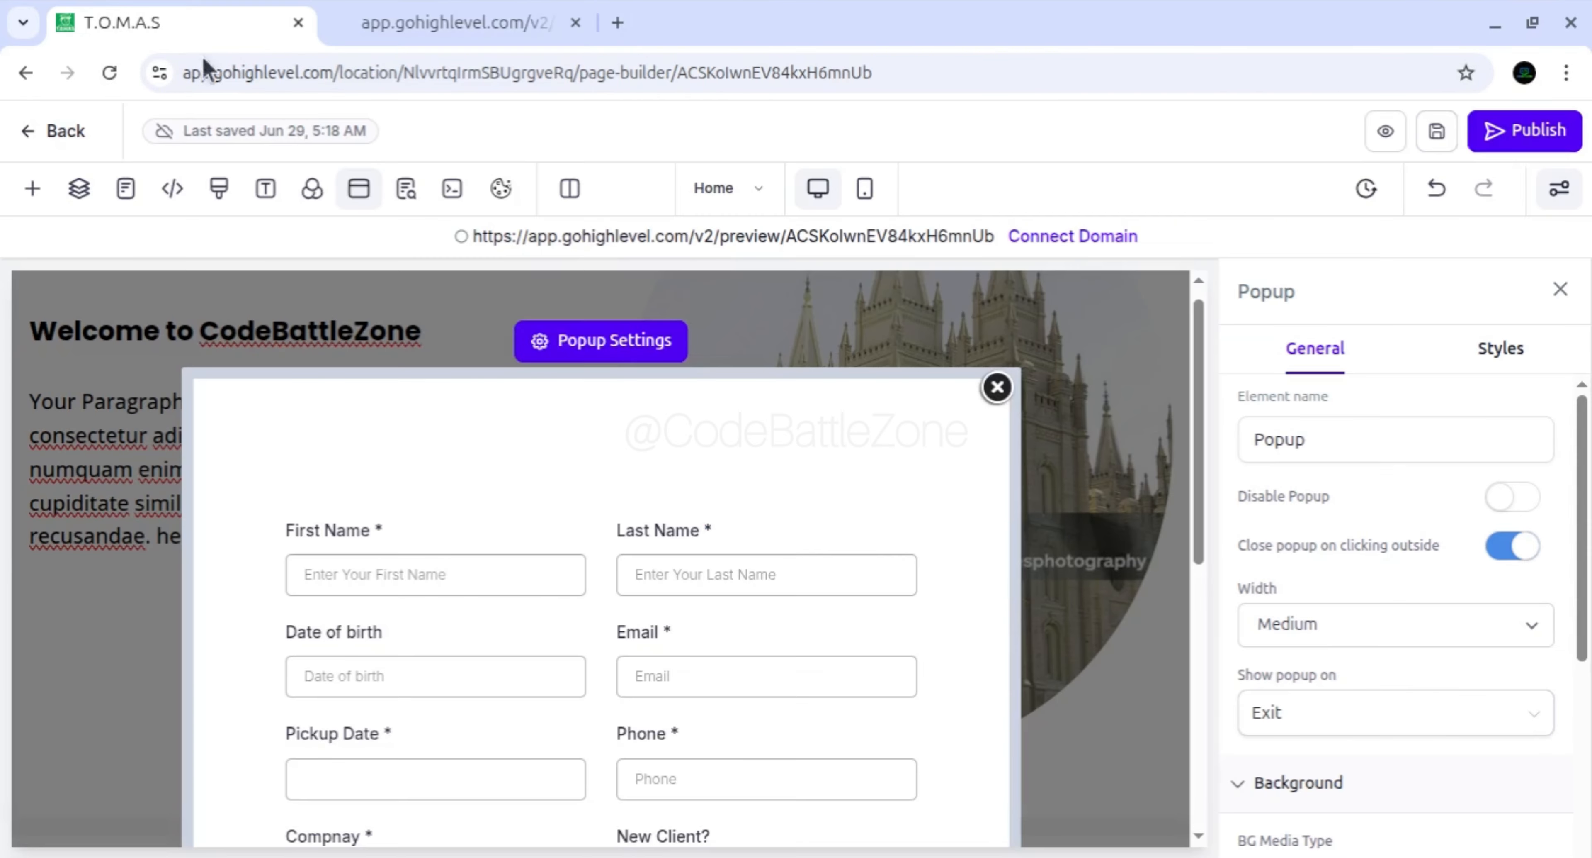
scroll(1317, 627, "down", 4)
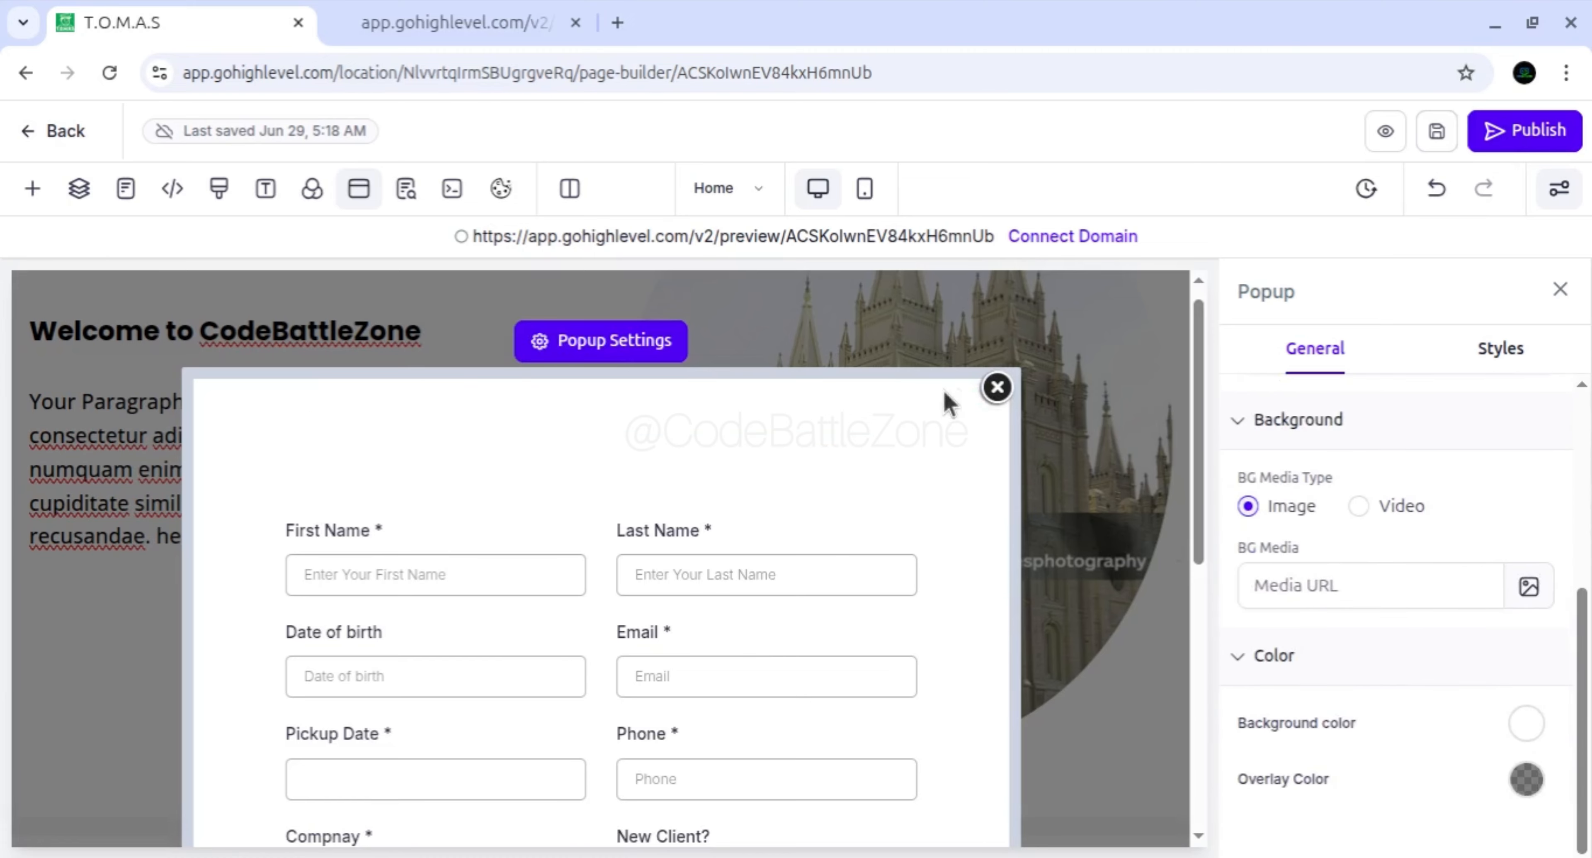
left_click(1560, 289)
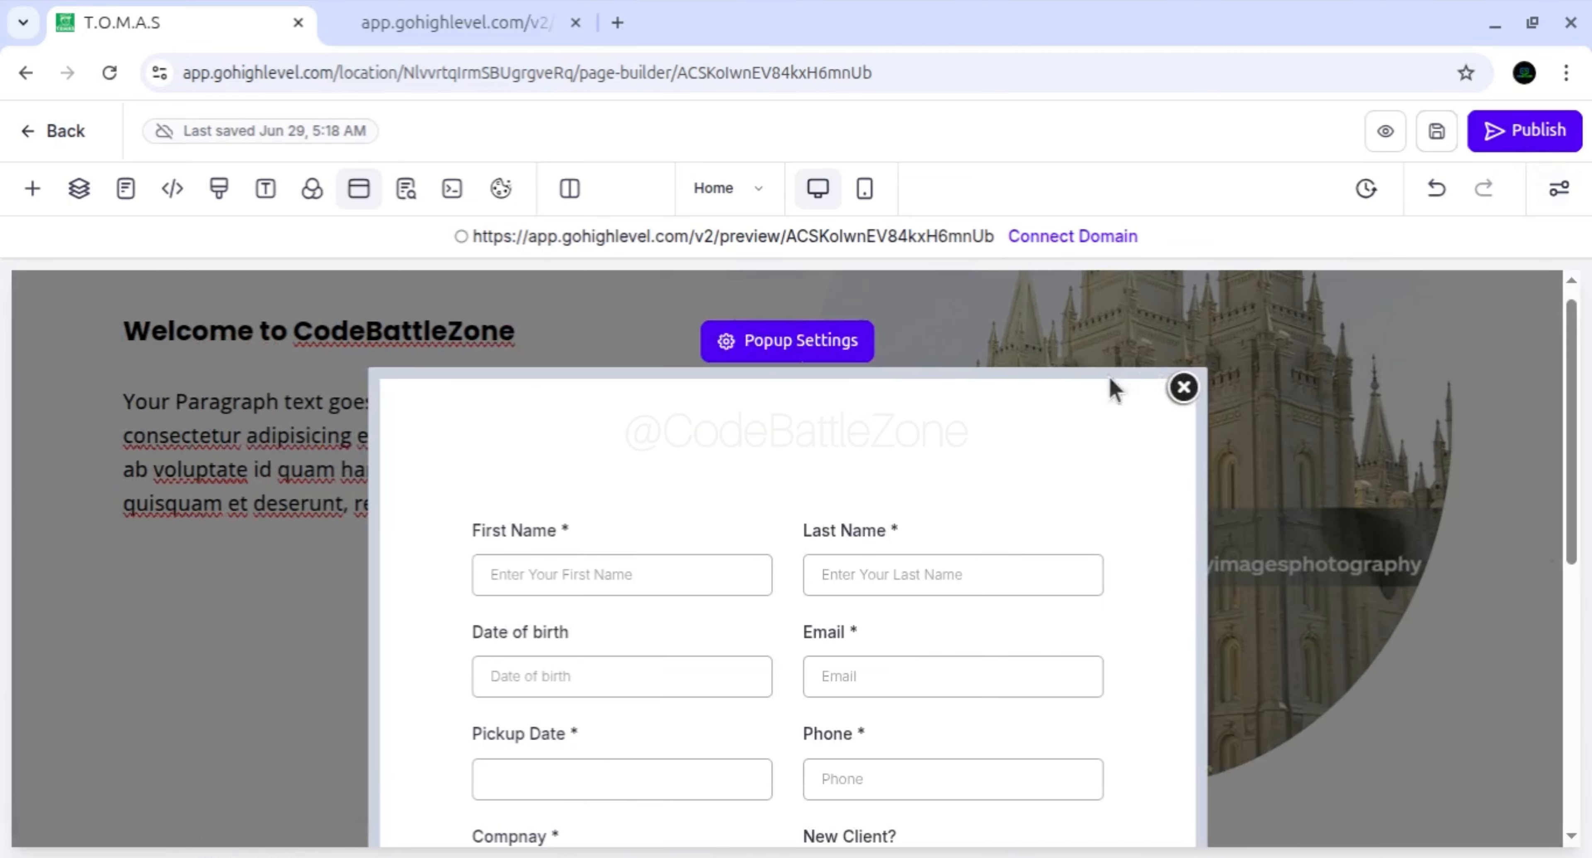
left_click(1184, 387)
scroll(654, 551, "down", 5)
scroll(642, 557, "up", 10)
scroll(1223, 379, "up", 3)
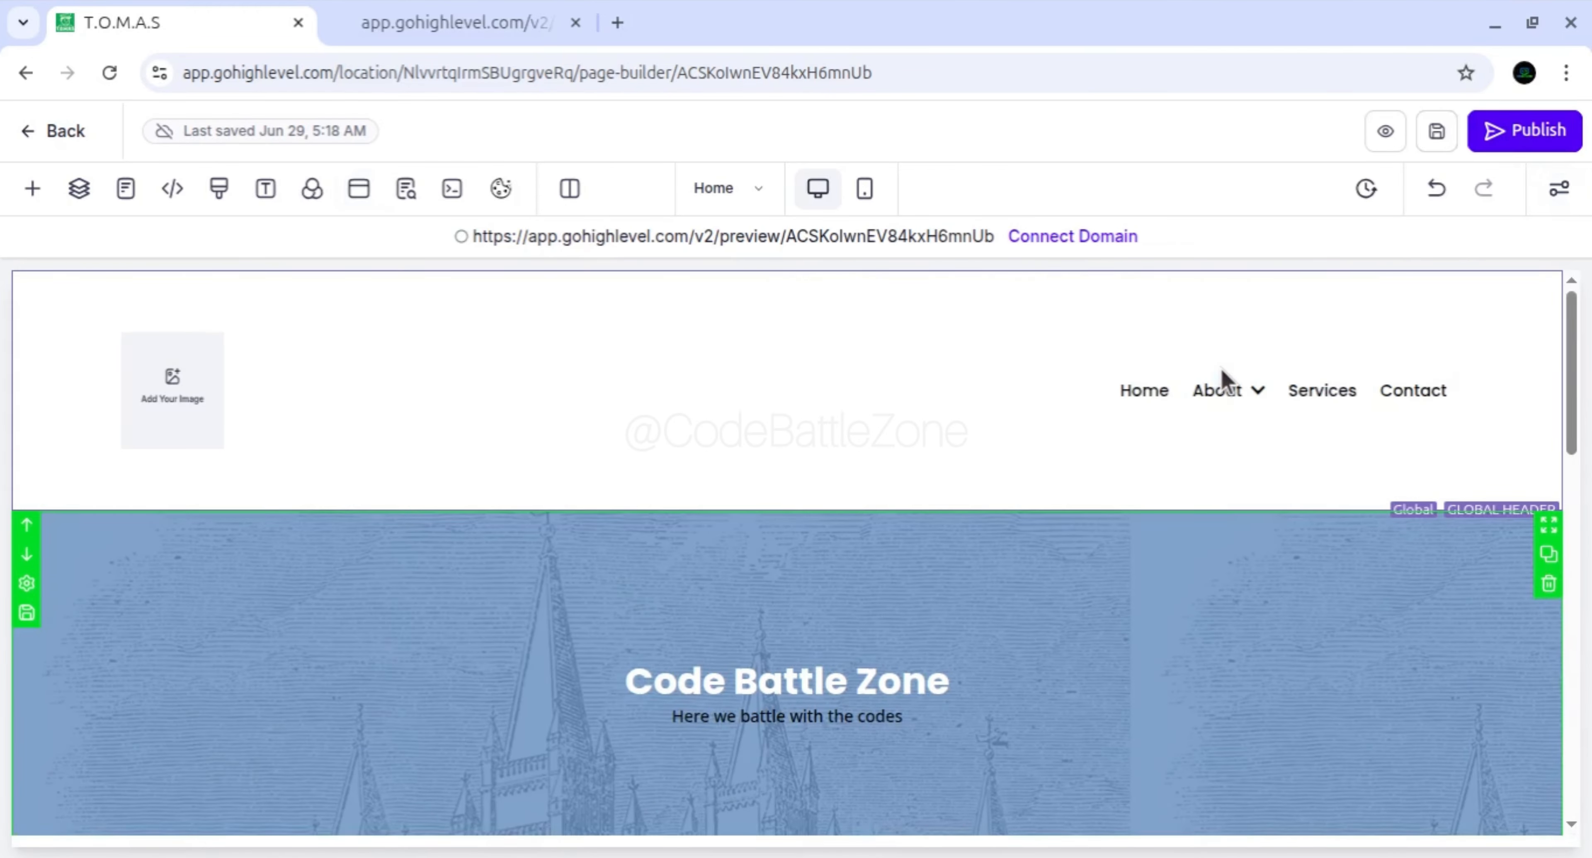
scroll(1223, 380, "down", 10)
scroll(1222, 380, "up", 3)
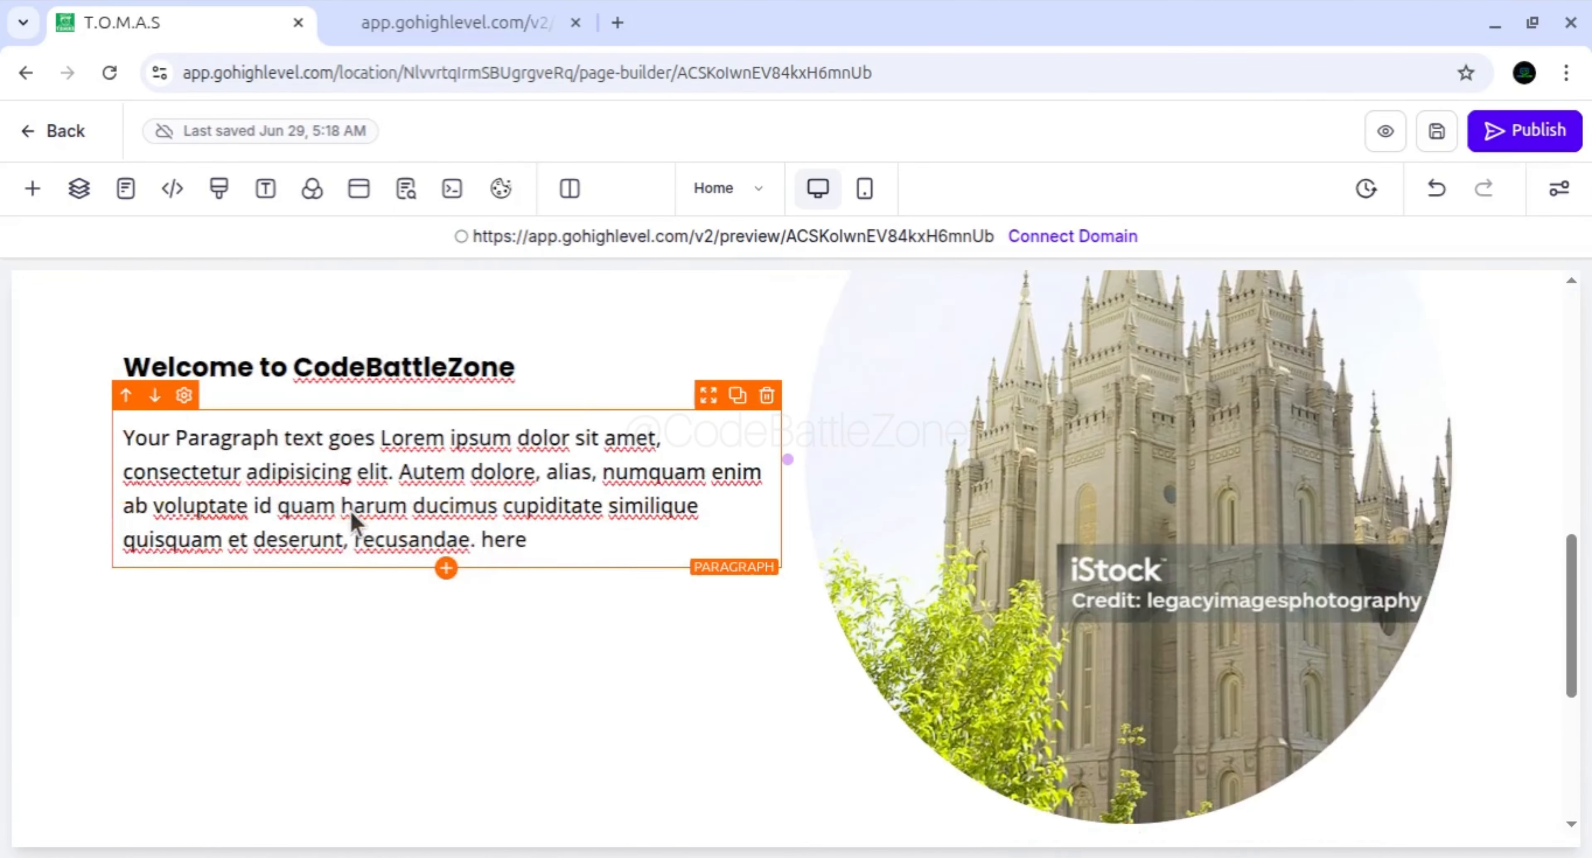
scroll(238, 416, "up", 5)
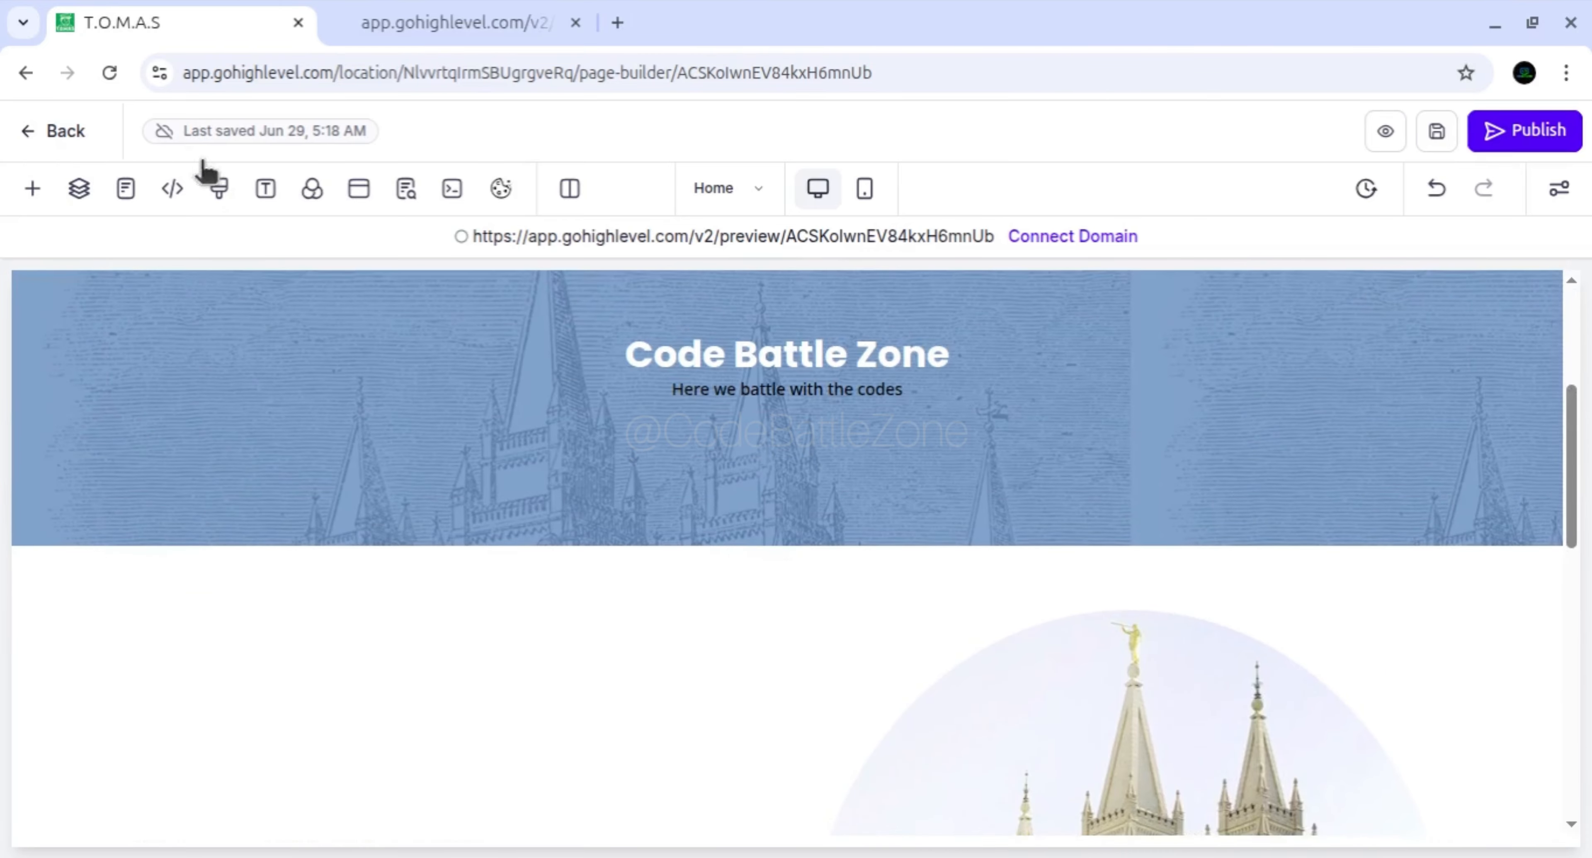
Leave the page builder and create a new website page named About Us
left_click(77, 141)
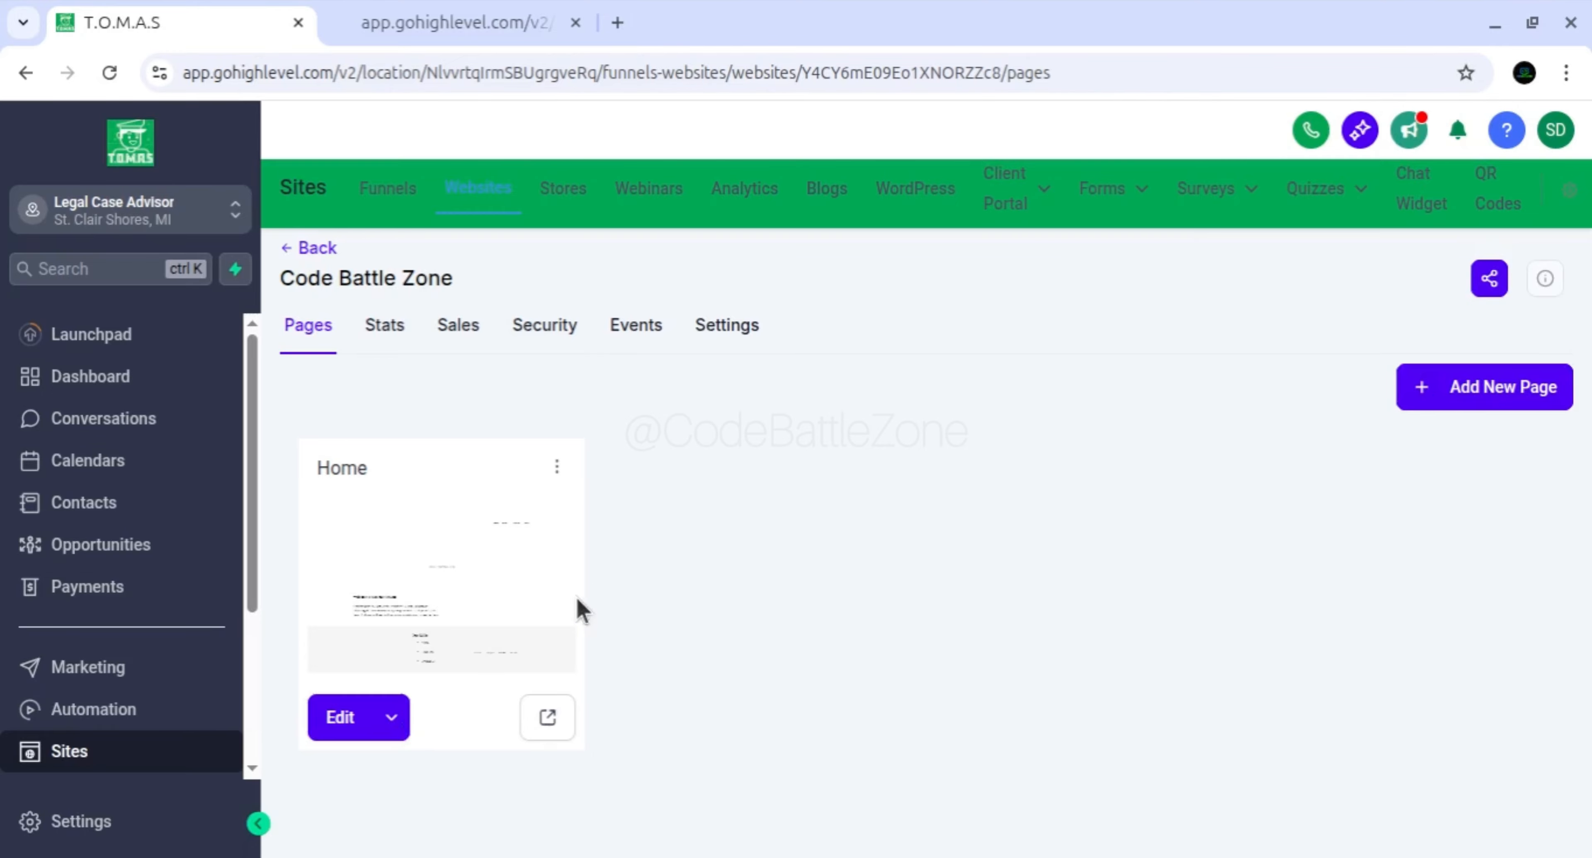
left_click(1450, 393)
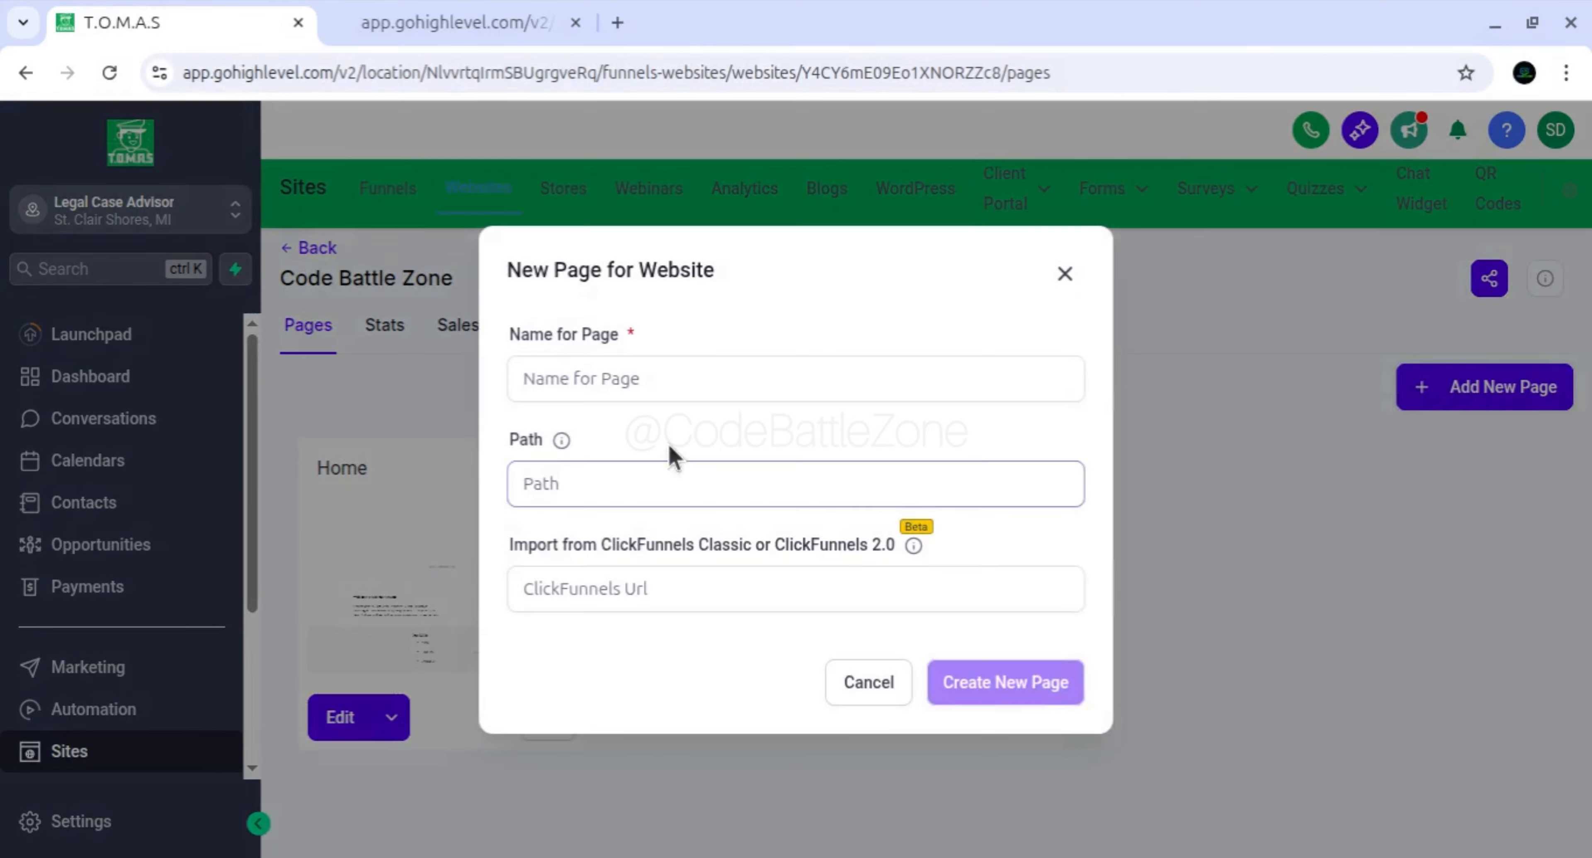
type("About Us")
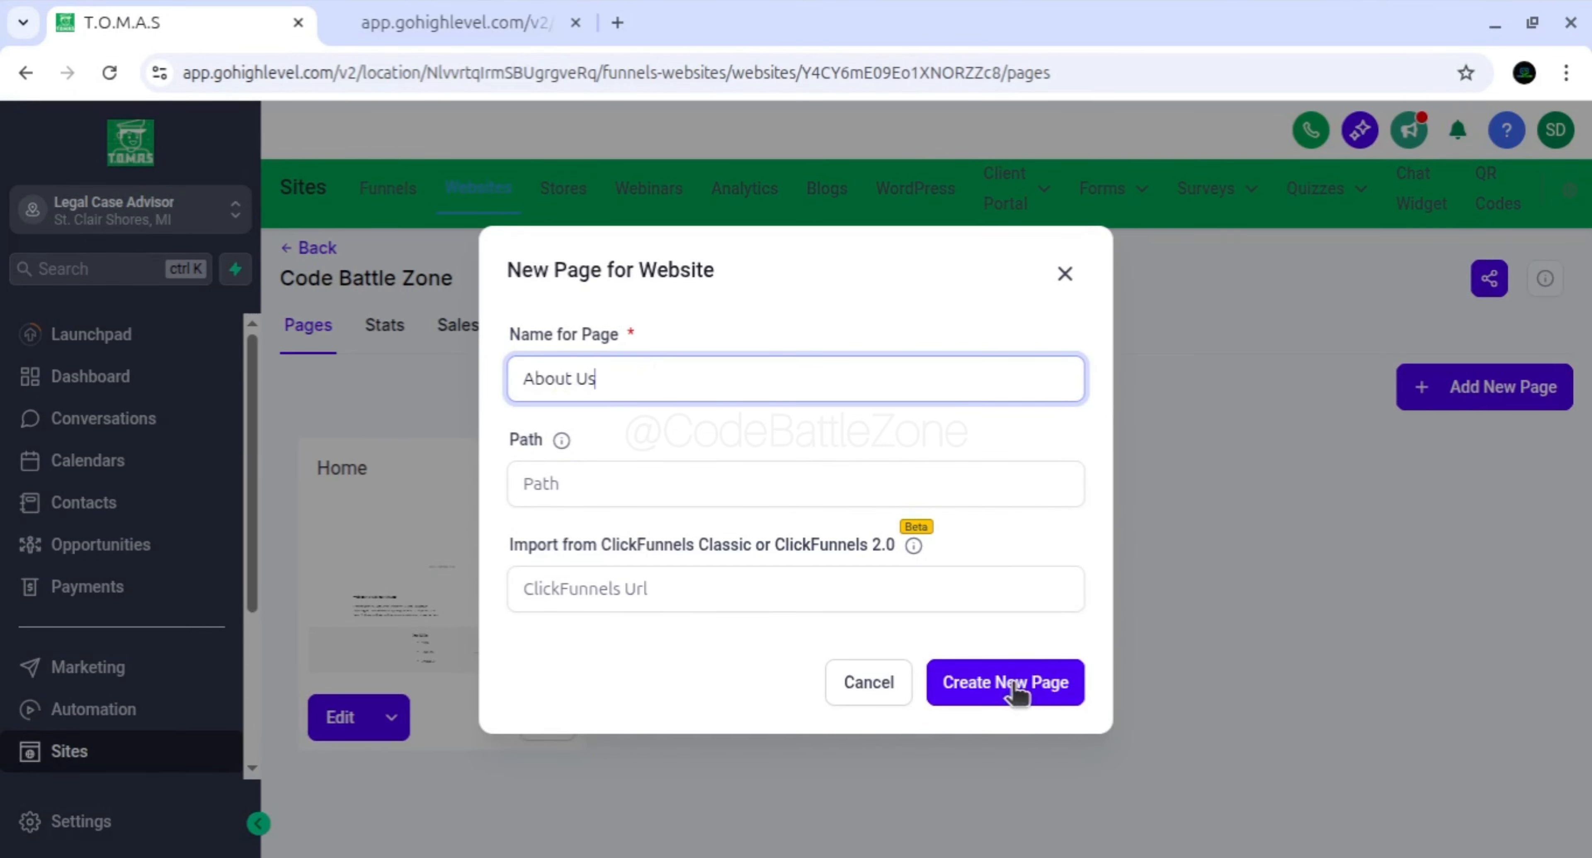
left_click(1016, 692)
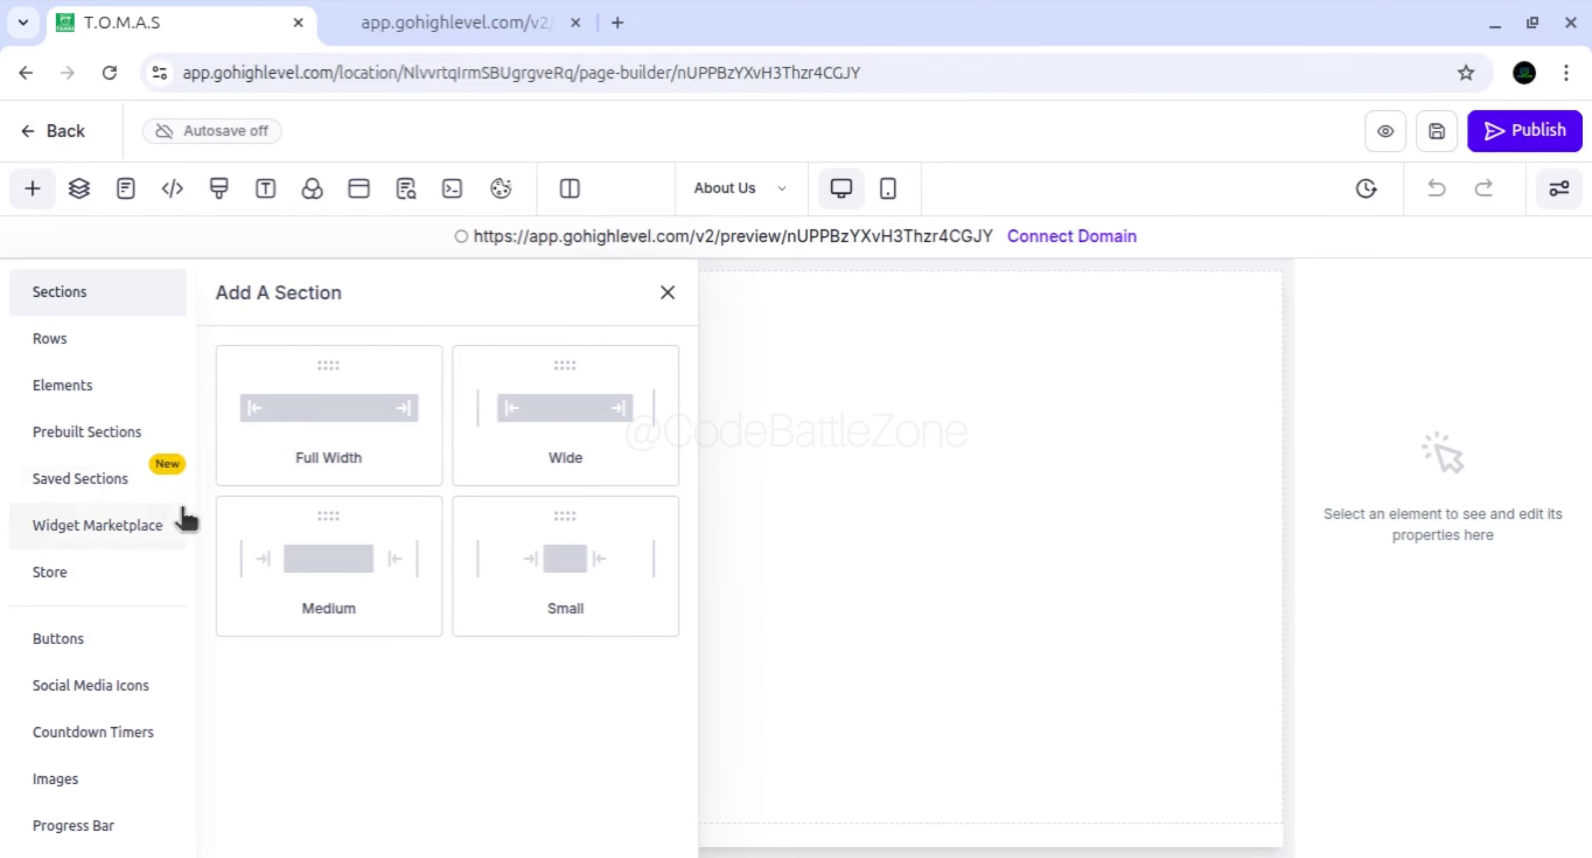
Insert the saved Global Footer and place the Global Header above it on the empty About Us page
left_click(668, 294)
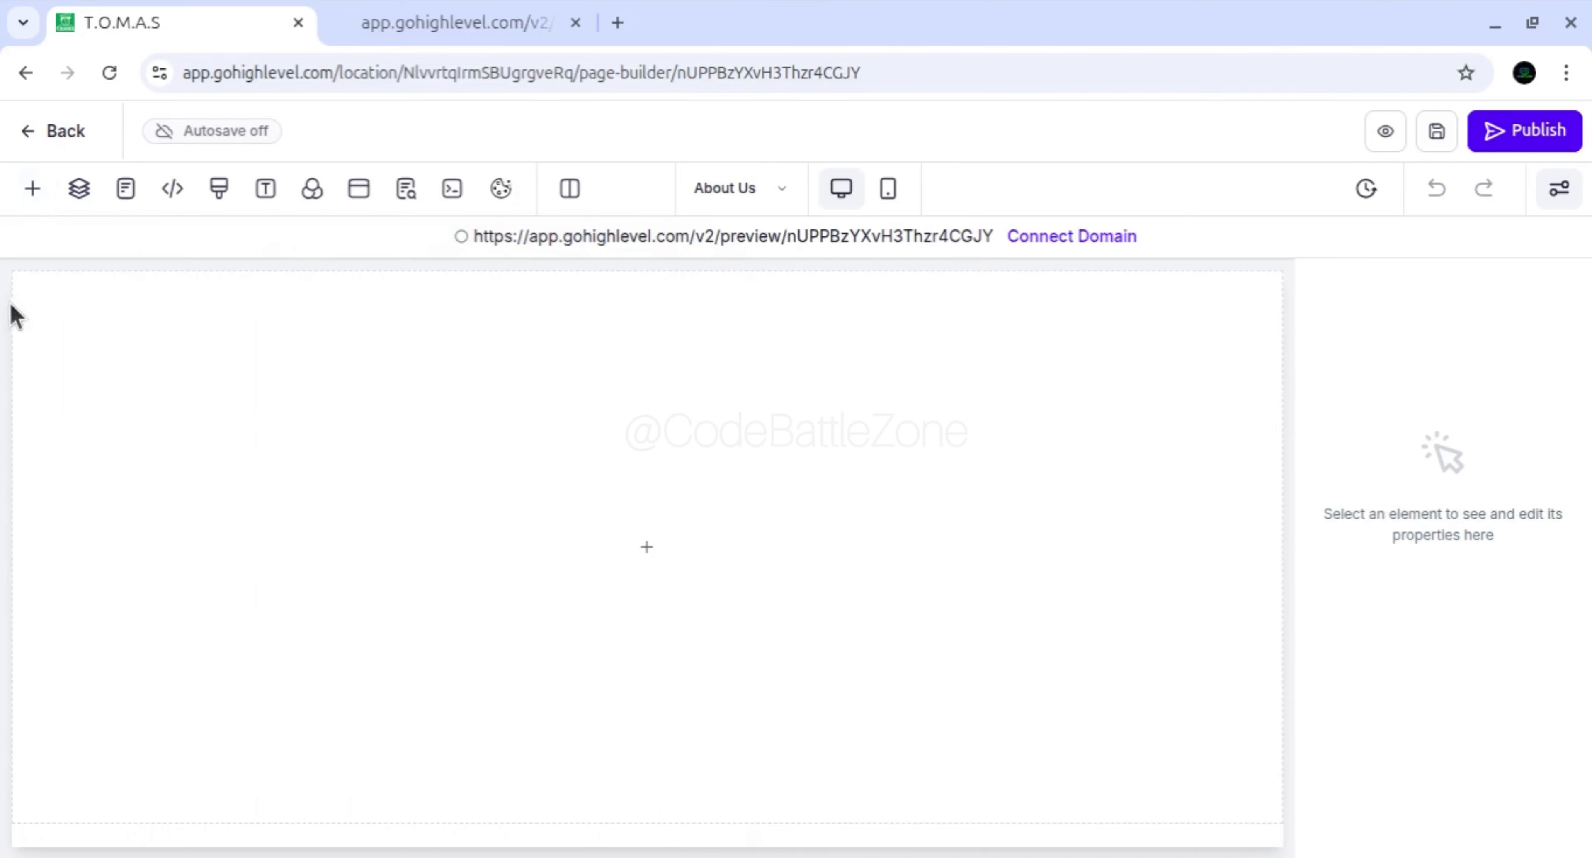
left_click(31, 189)
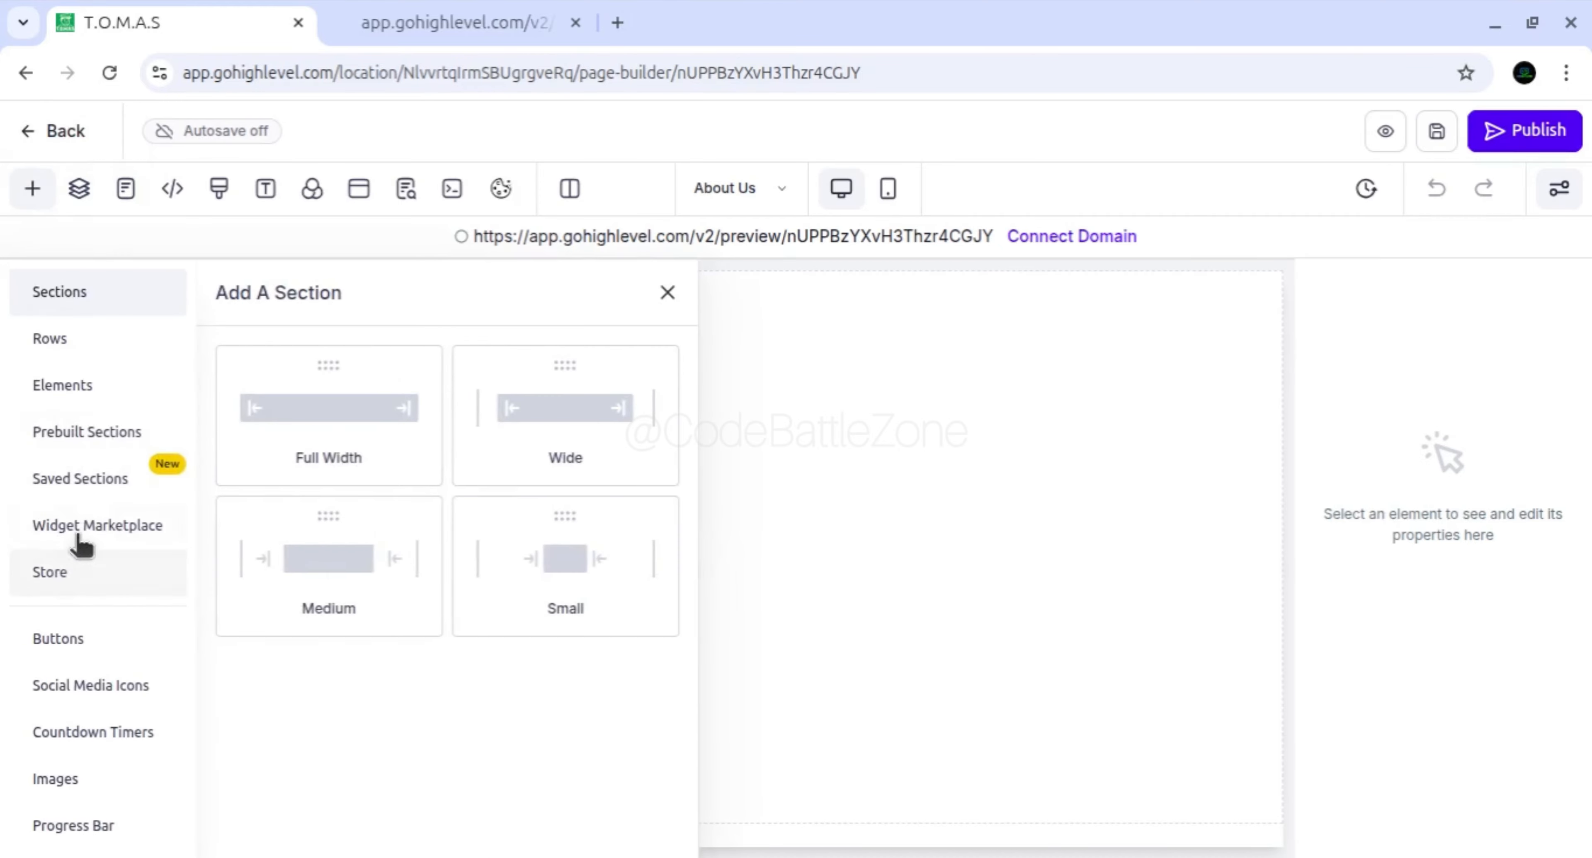
left_click(73, 495)
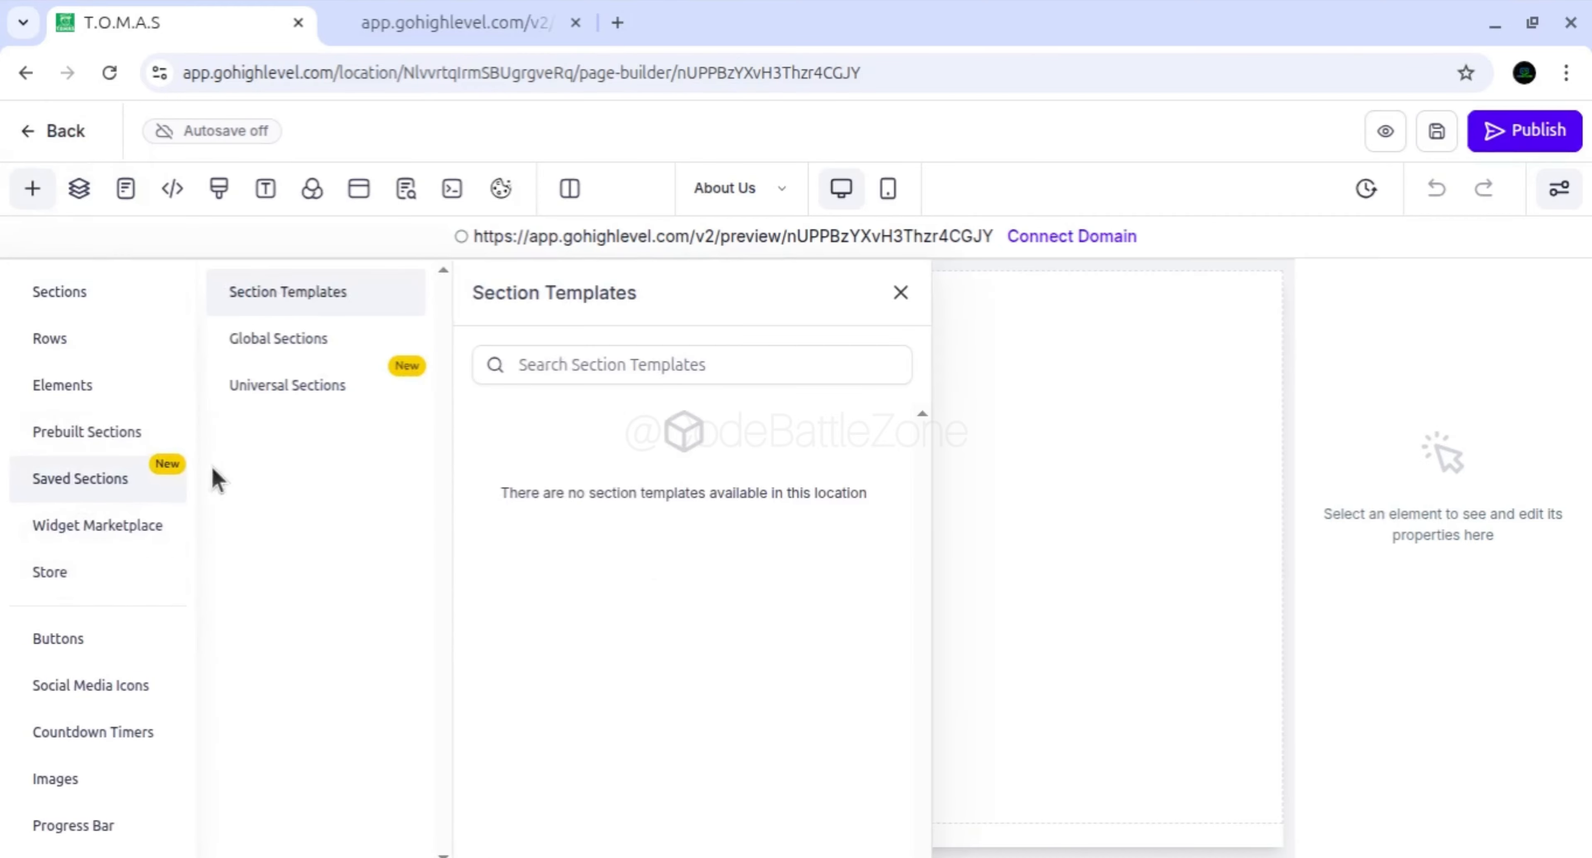
left_click(275, 350)
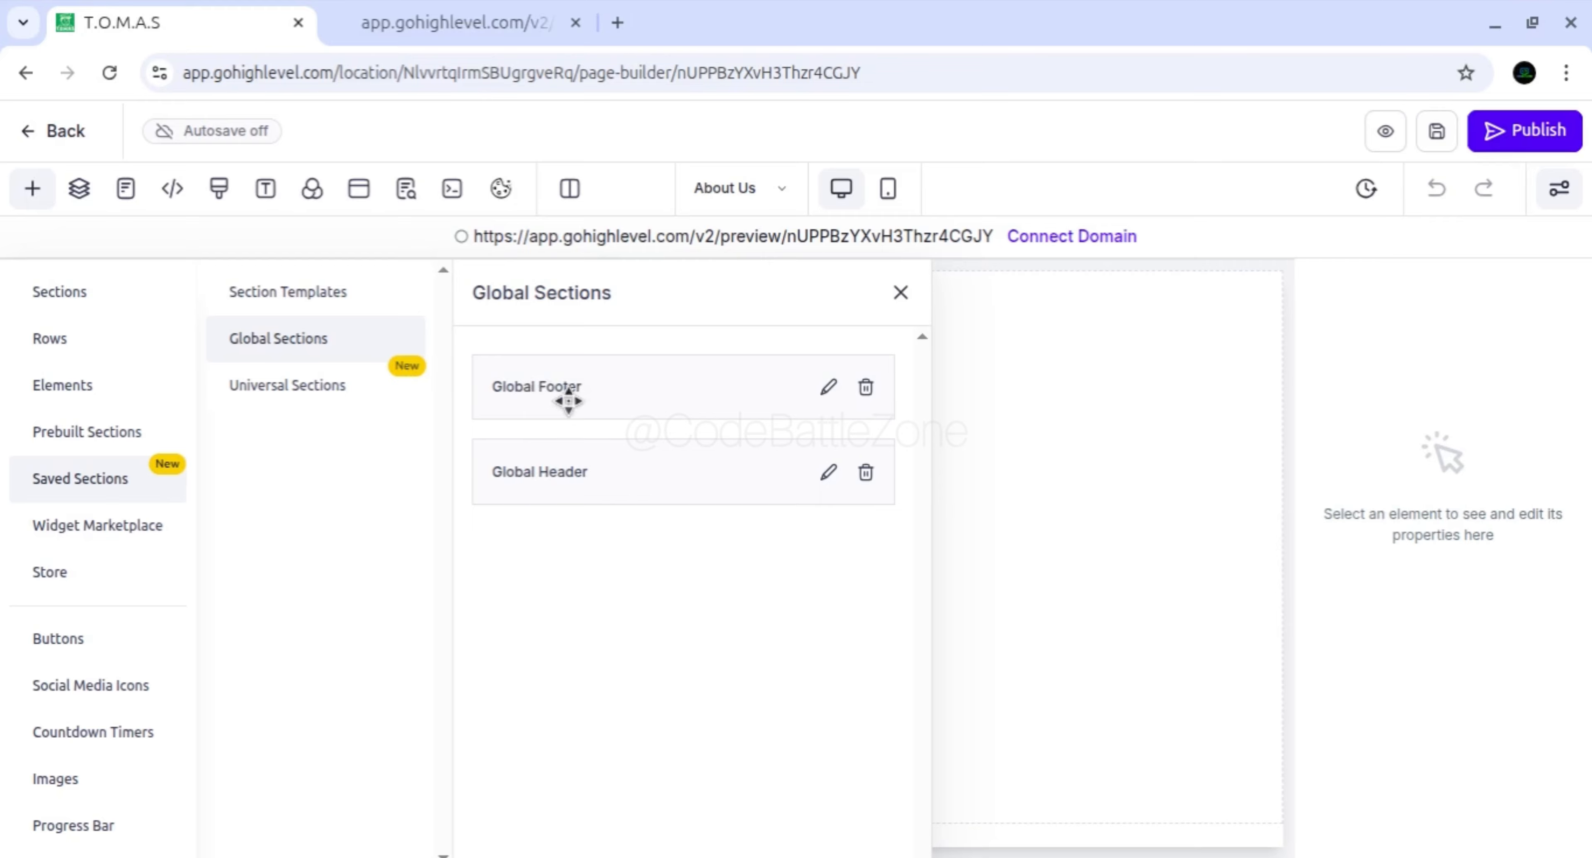
left_click_drag(547, 385, 1048, 408)
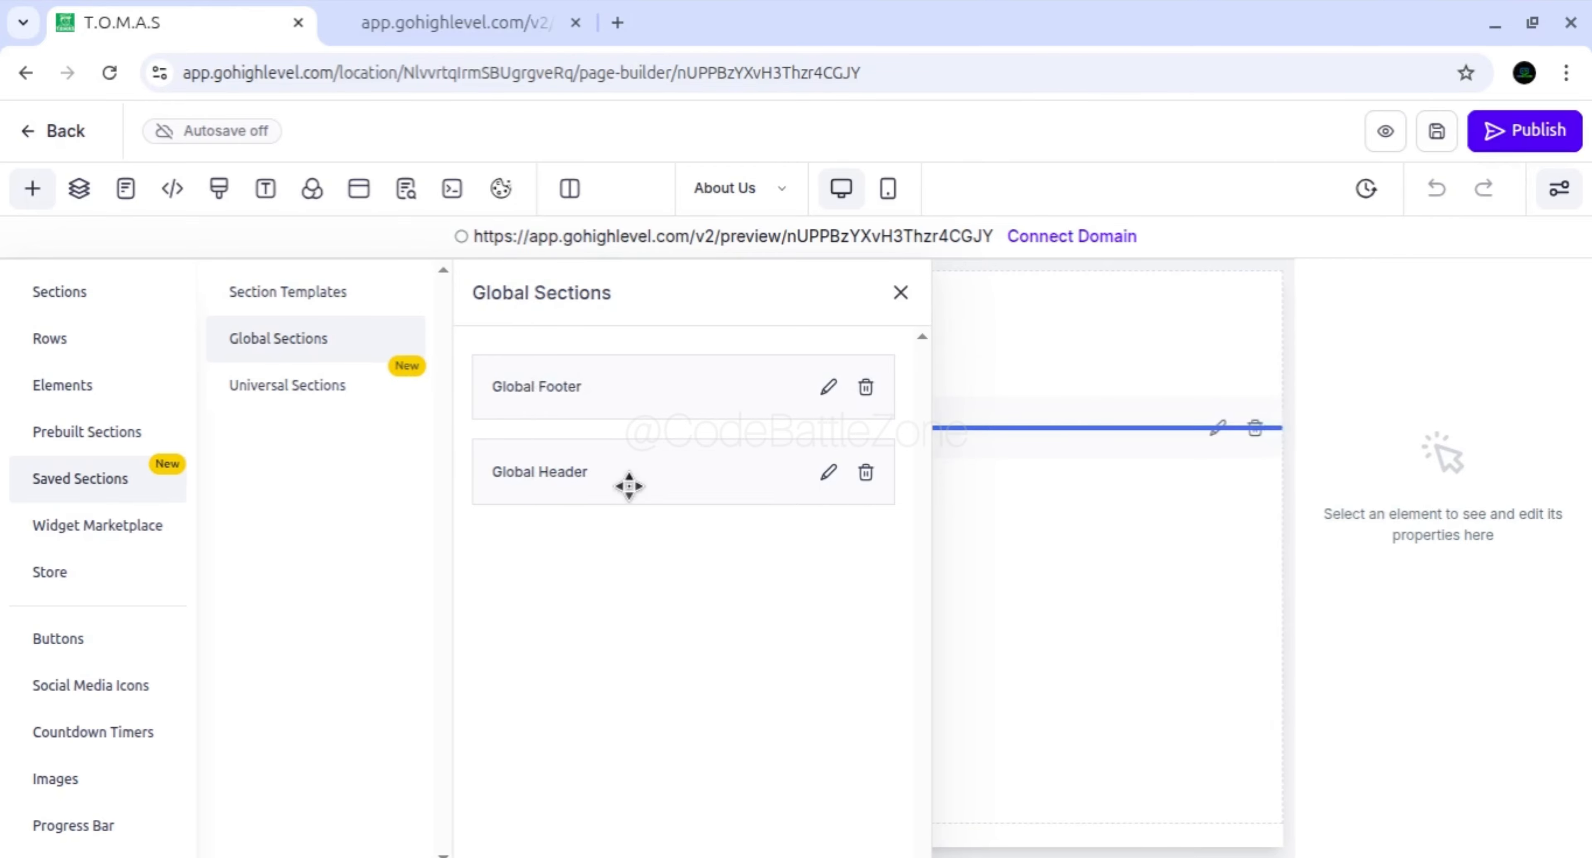
left_click(31, 188)
left_click_drag(580, 491, 995, 296)
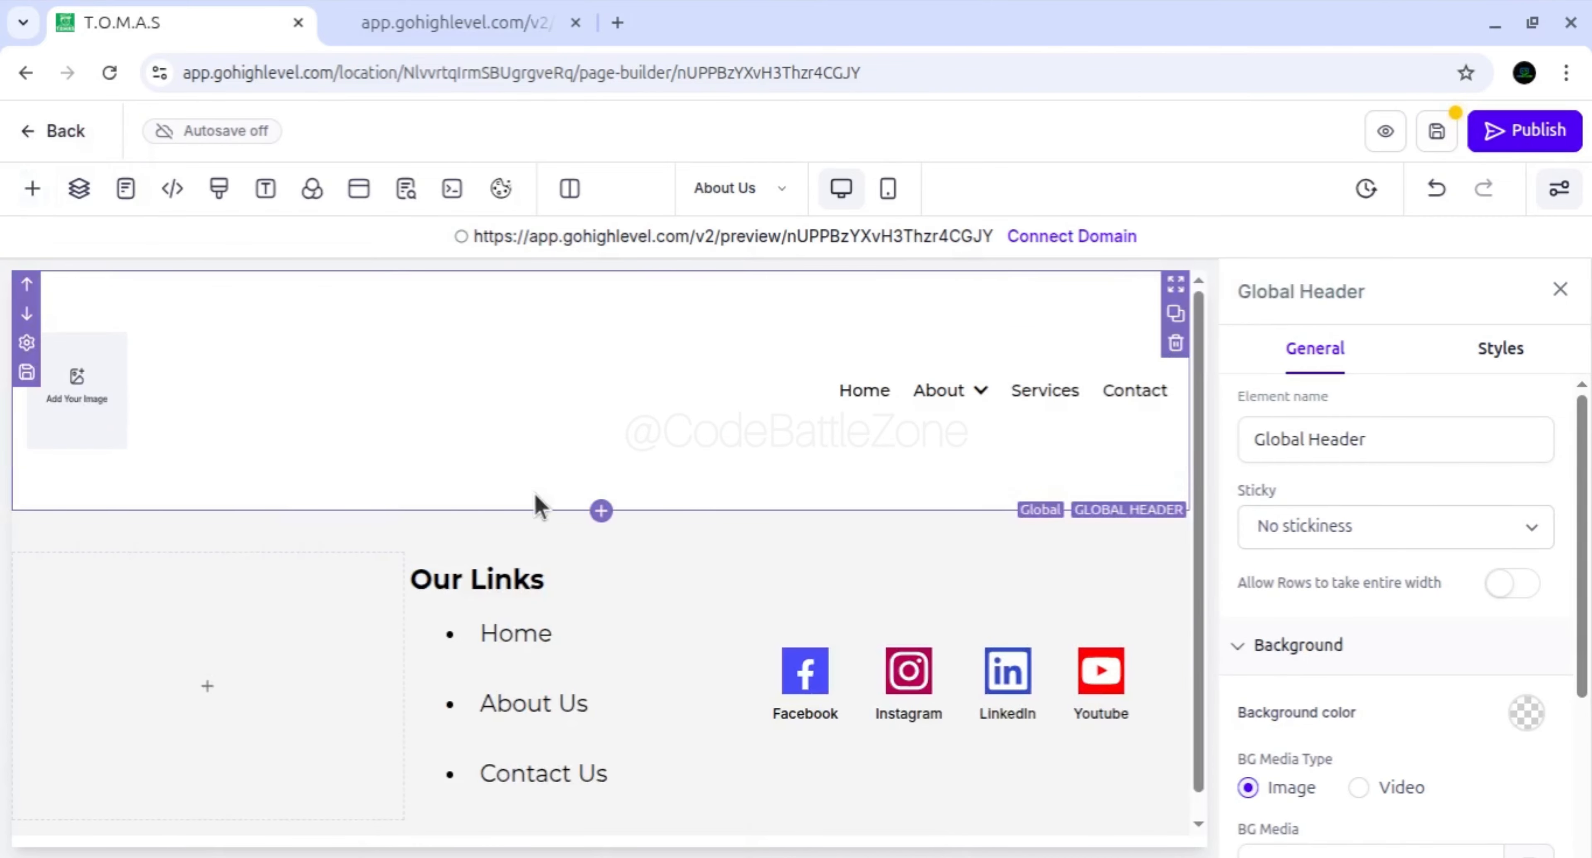
Add a full-width section between the global header and footer, and close its settings
left_click(603, 512)
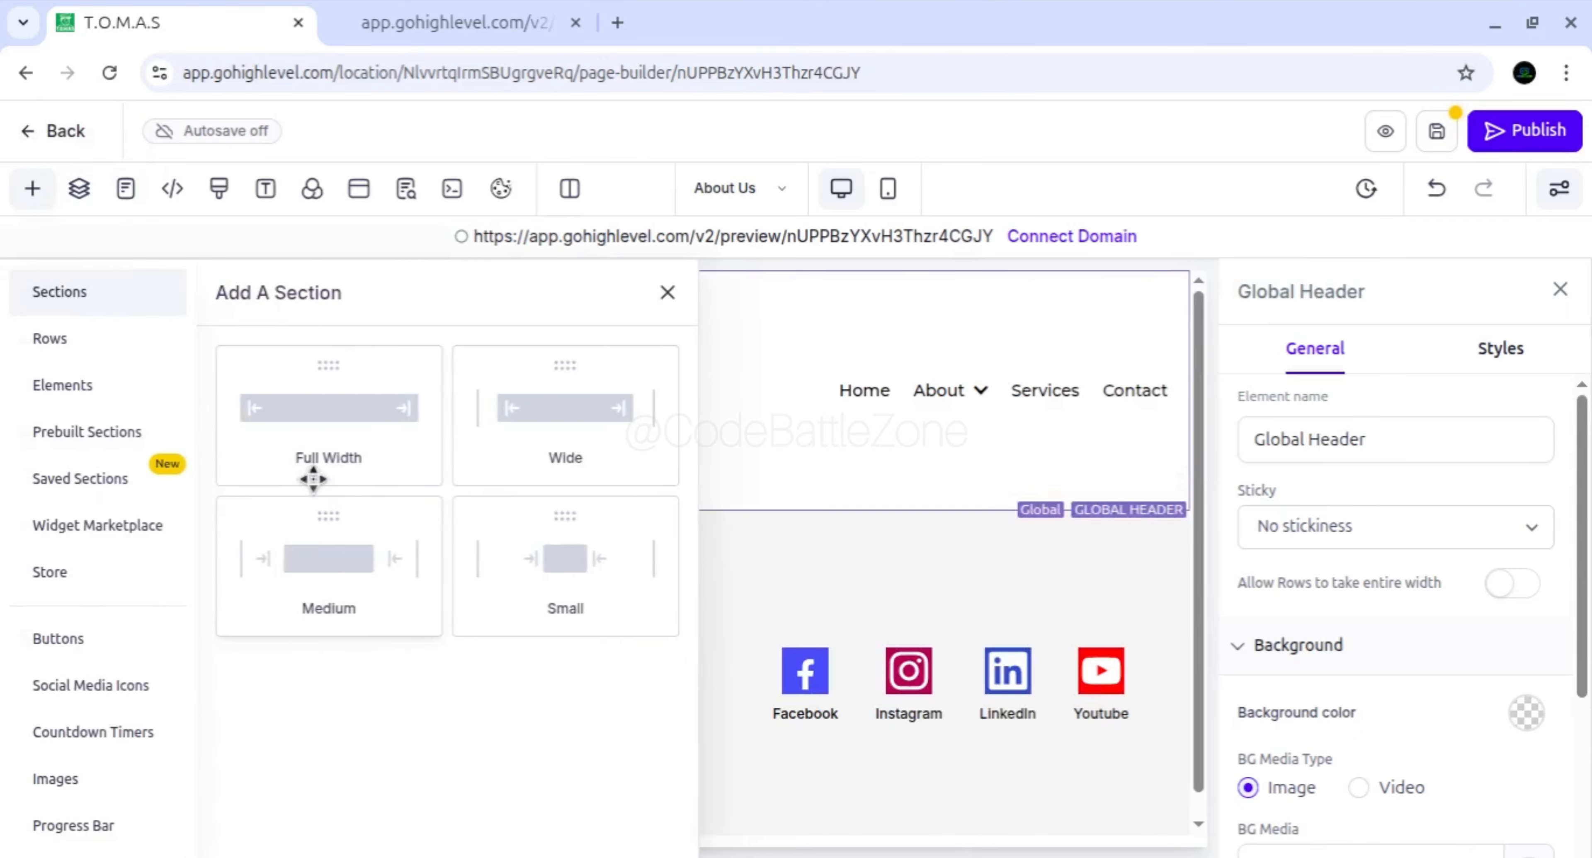
left_click(334, 427)
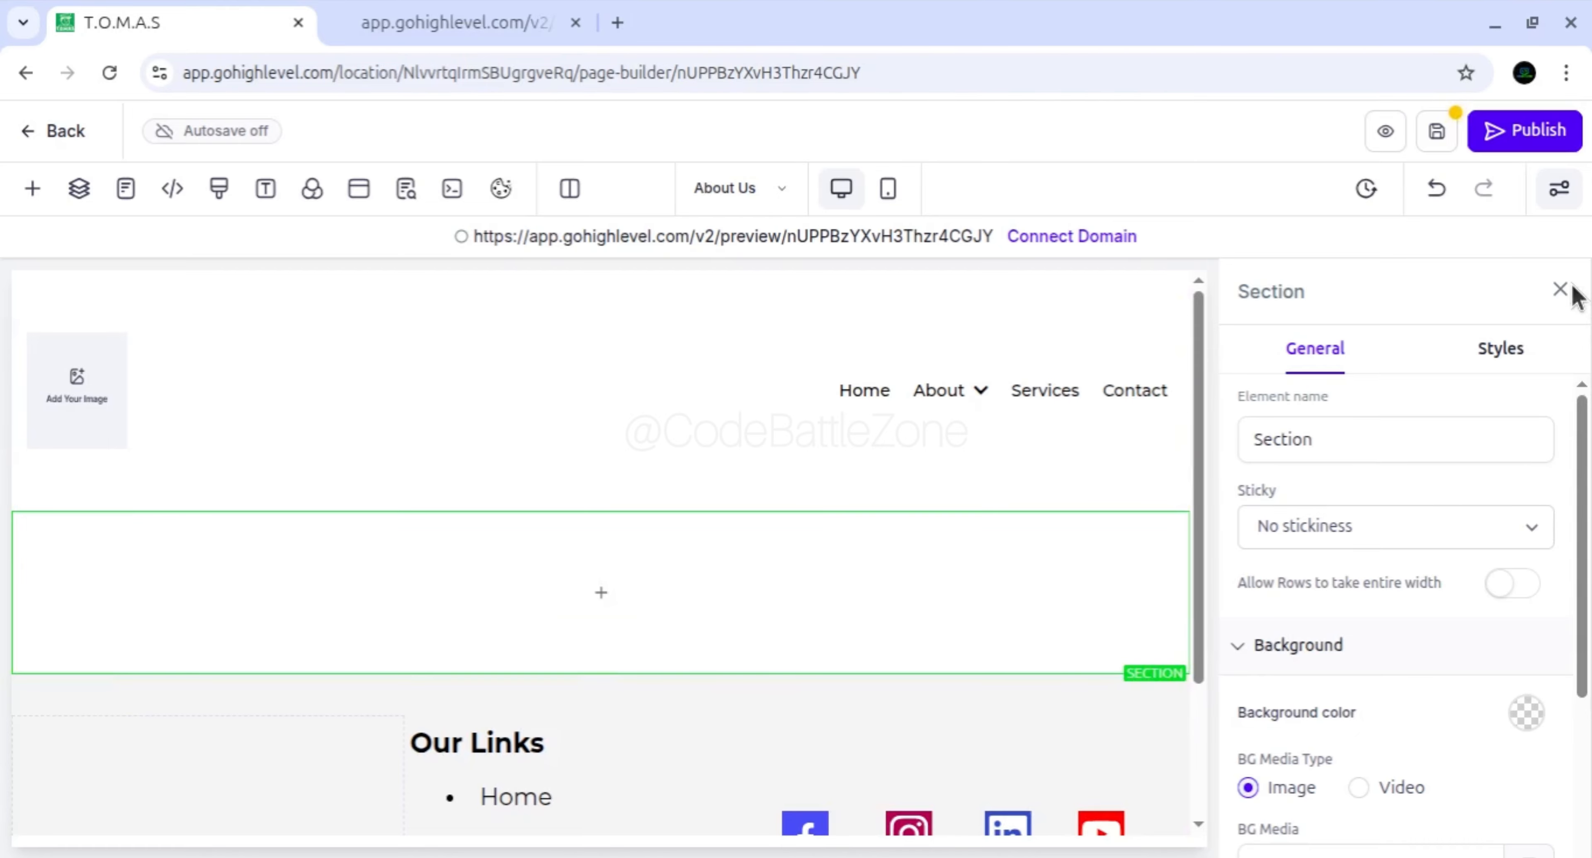
left_click(1561, 290)
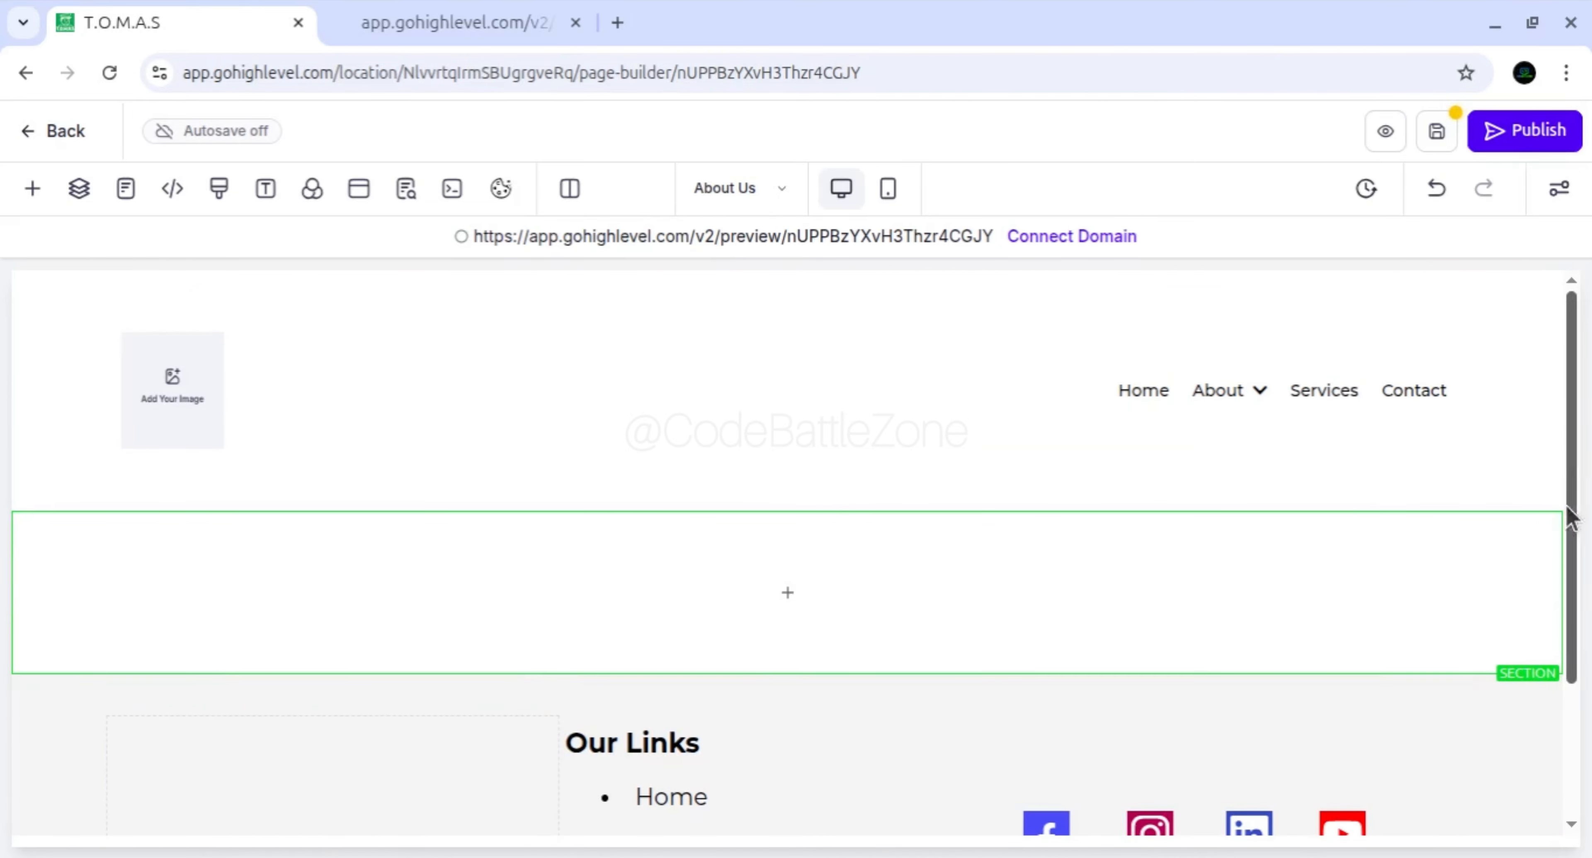
mouse_move(1573, 422)
left_mouse_down()
mouse_move(1578, 449)
mouse_move(1580, 396)
left_mouse_up()
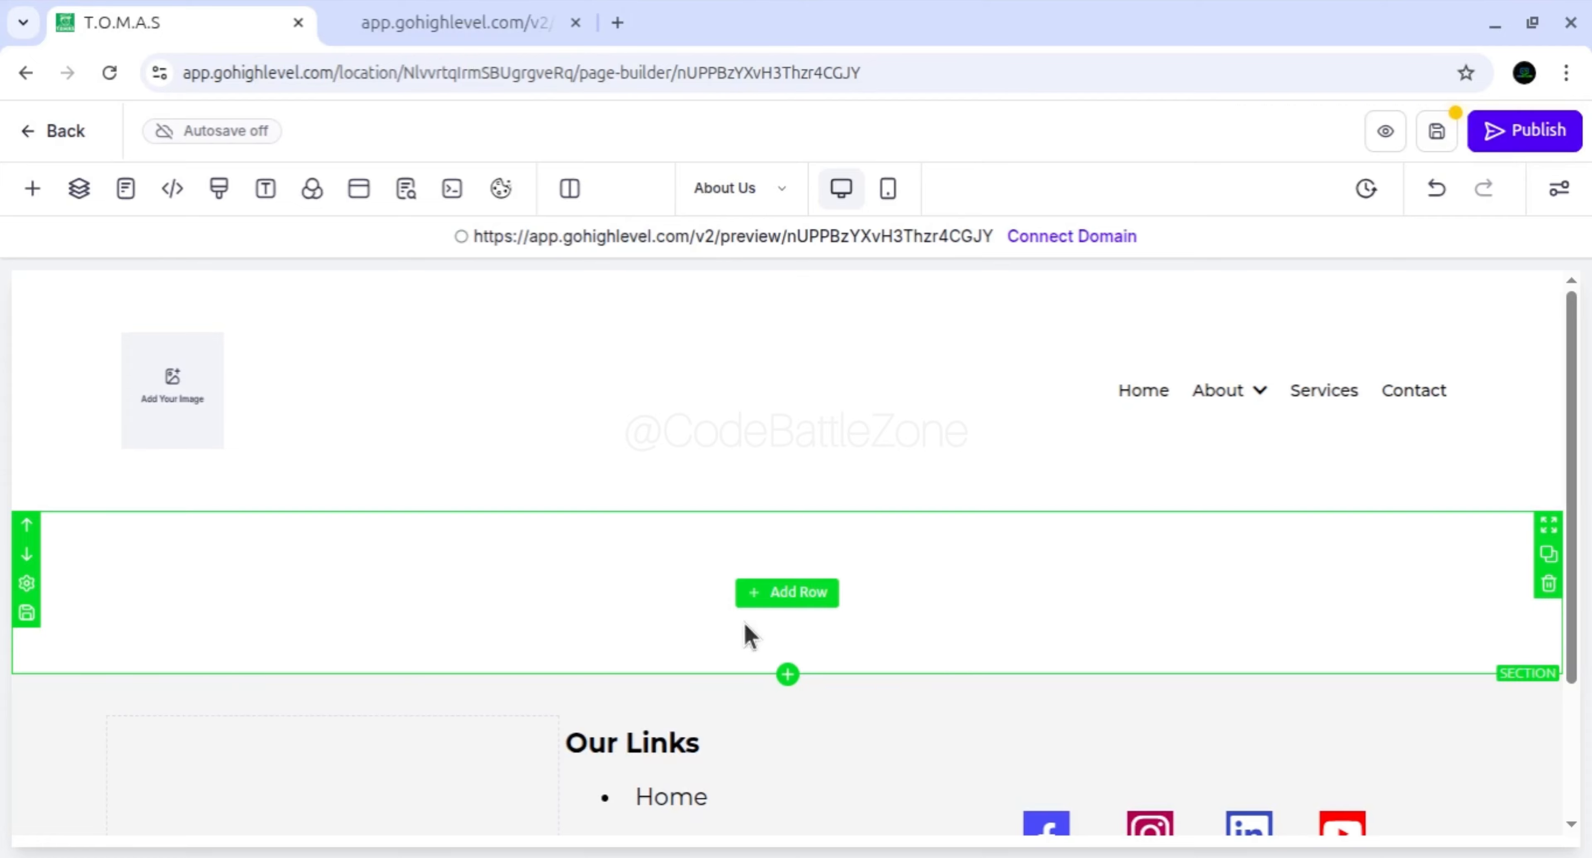
Add a 2-column row to the new section and delete its first column
left_click(760, 596)
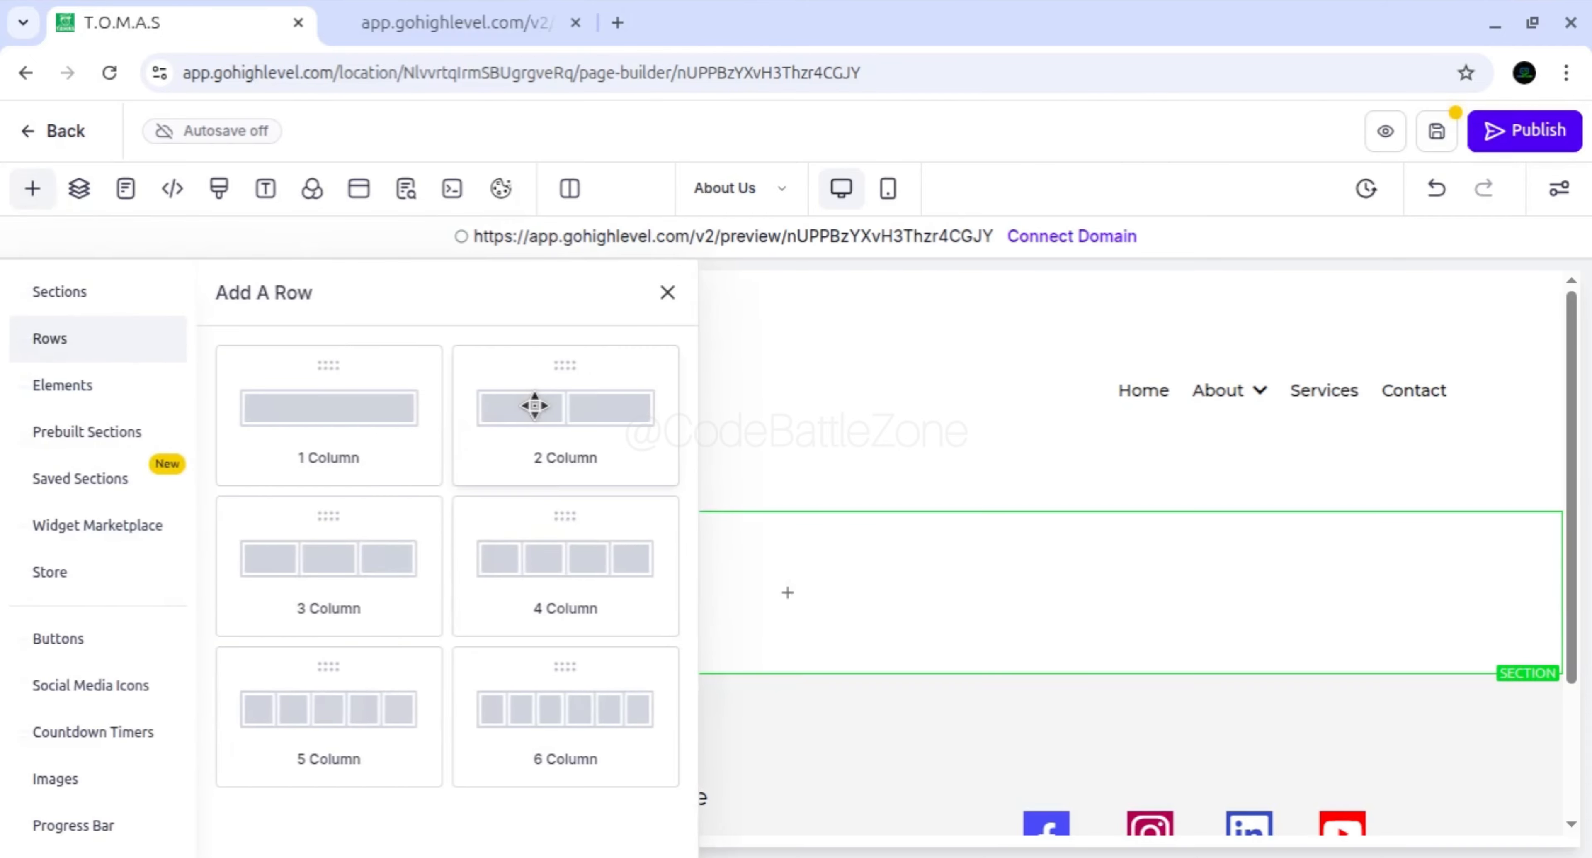
left_click_drag(533, 405, 740, 547)
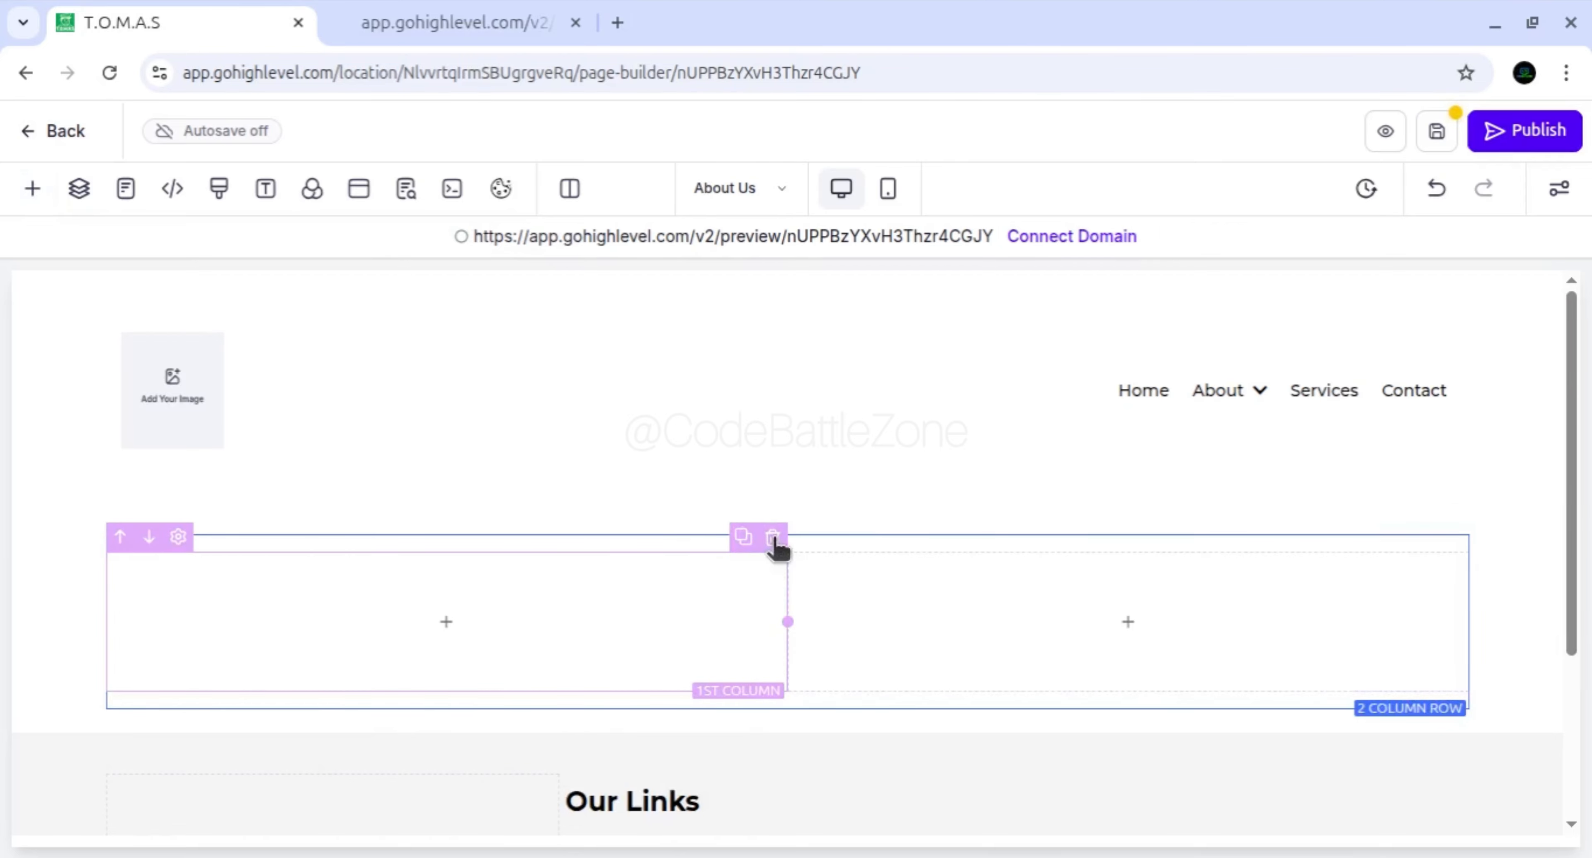
left_click(773, 541)
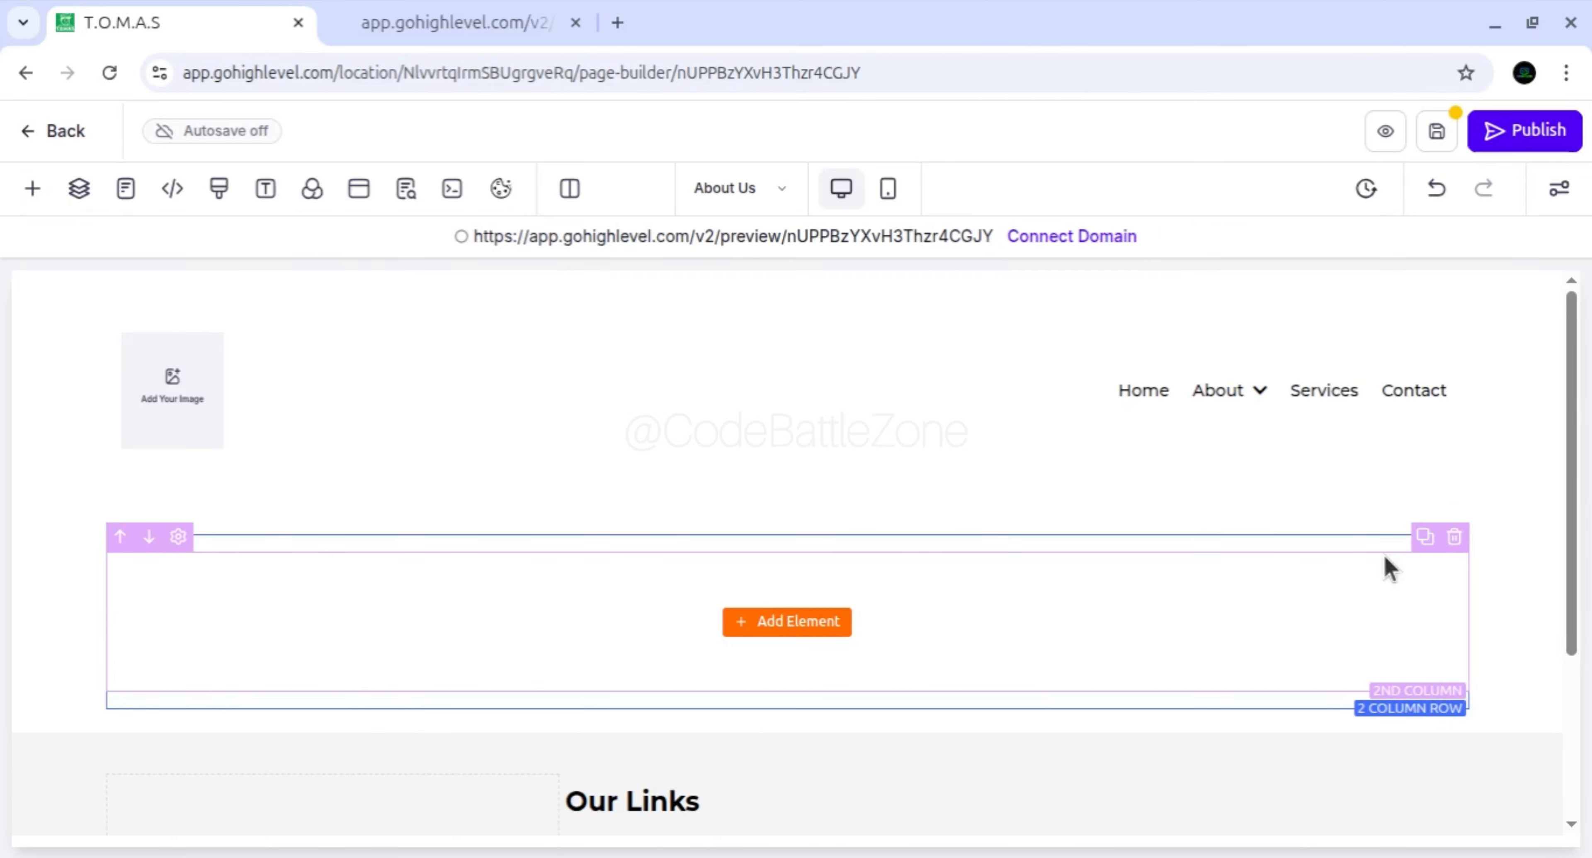
left_click(763, 623)
left_click(667, 292)
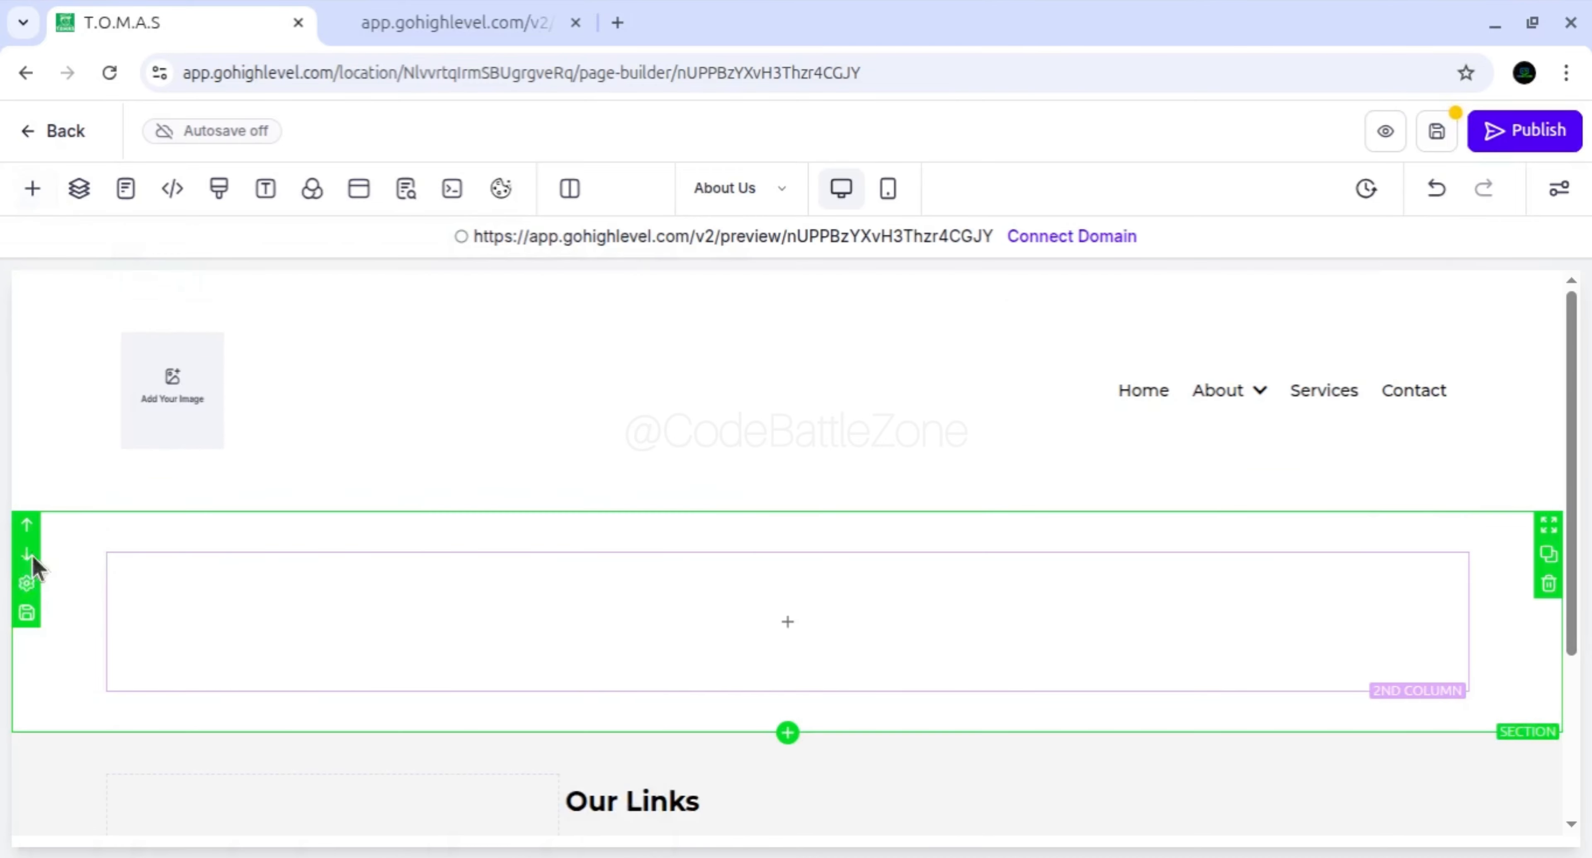
Set the new section's background image to Alone.jpg from the media storage
left_click(26, 584)
scroll(1580, 547, "down", 2)
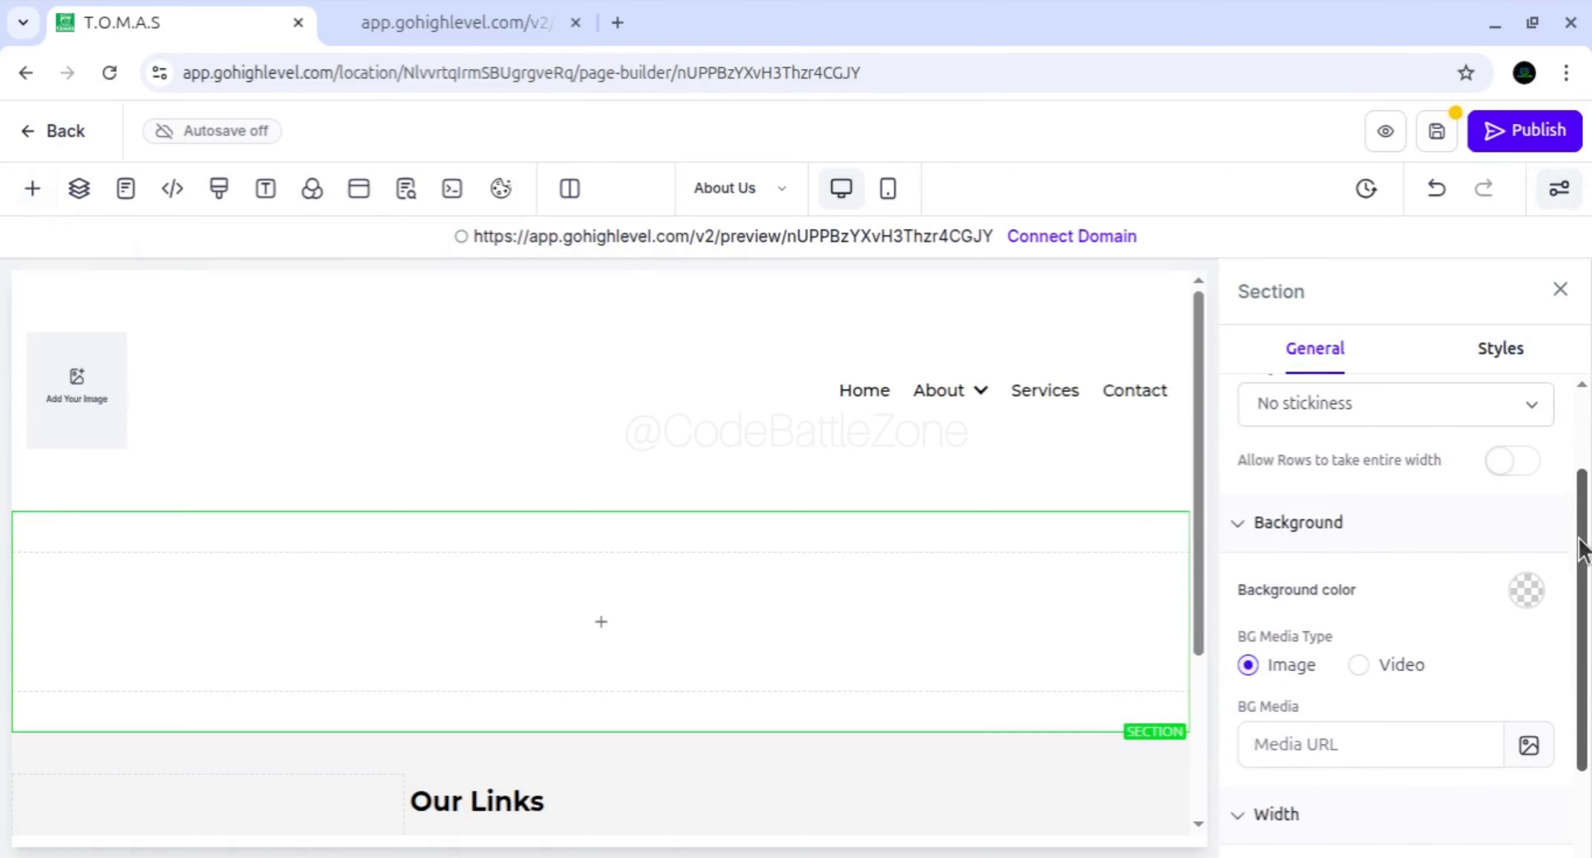
scroll(1580, 547, "down", 3)
left_click(1528, 644)
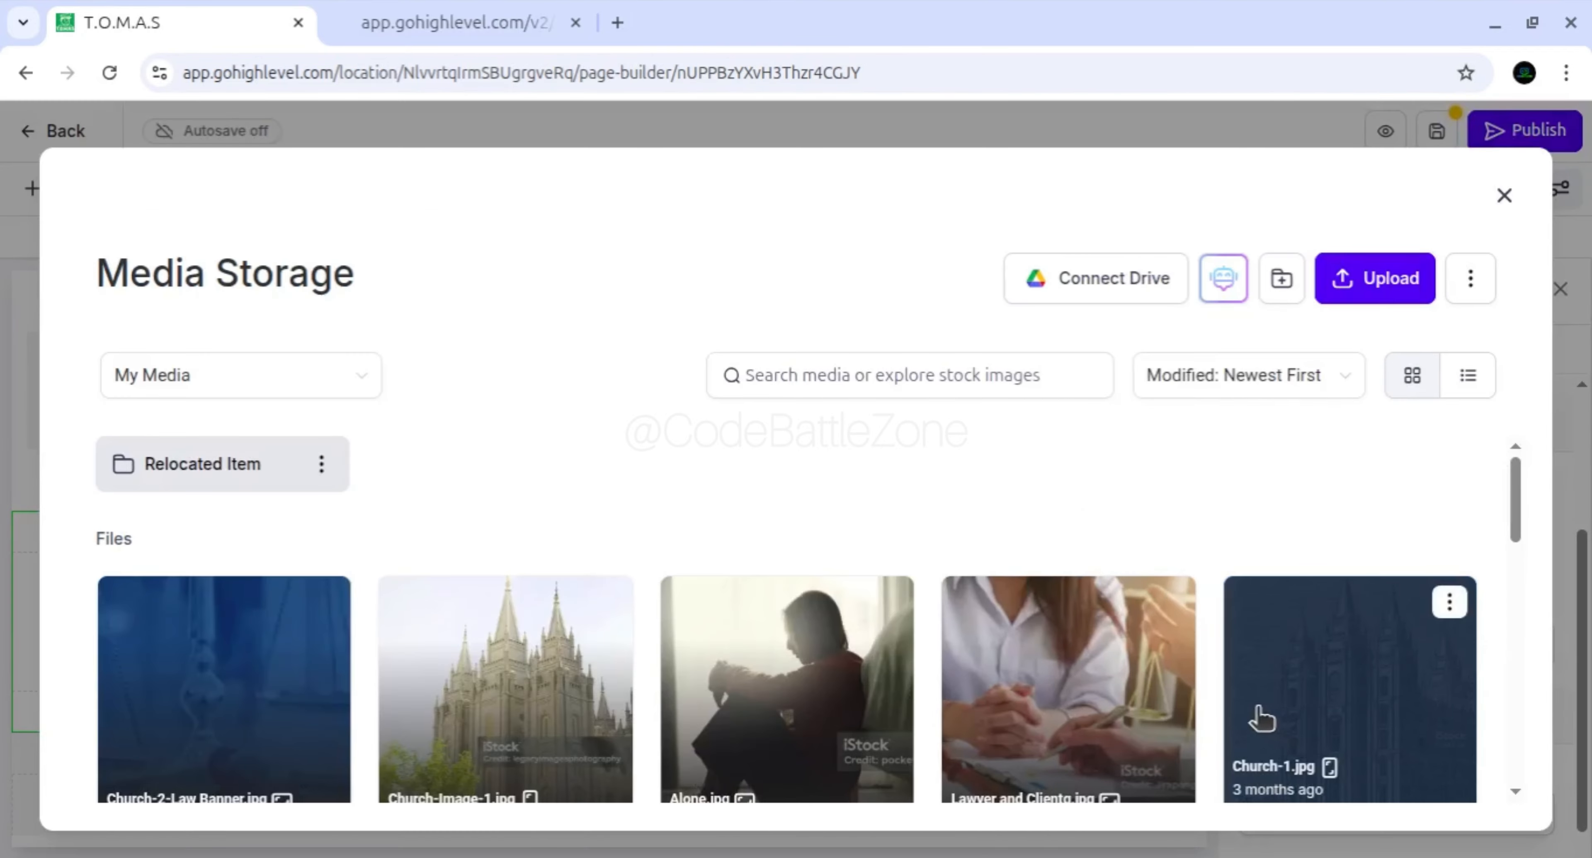
double_click(800, 676)
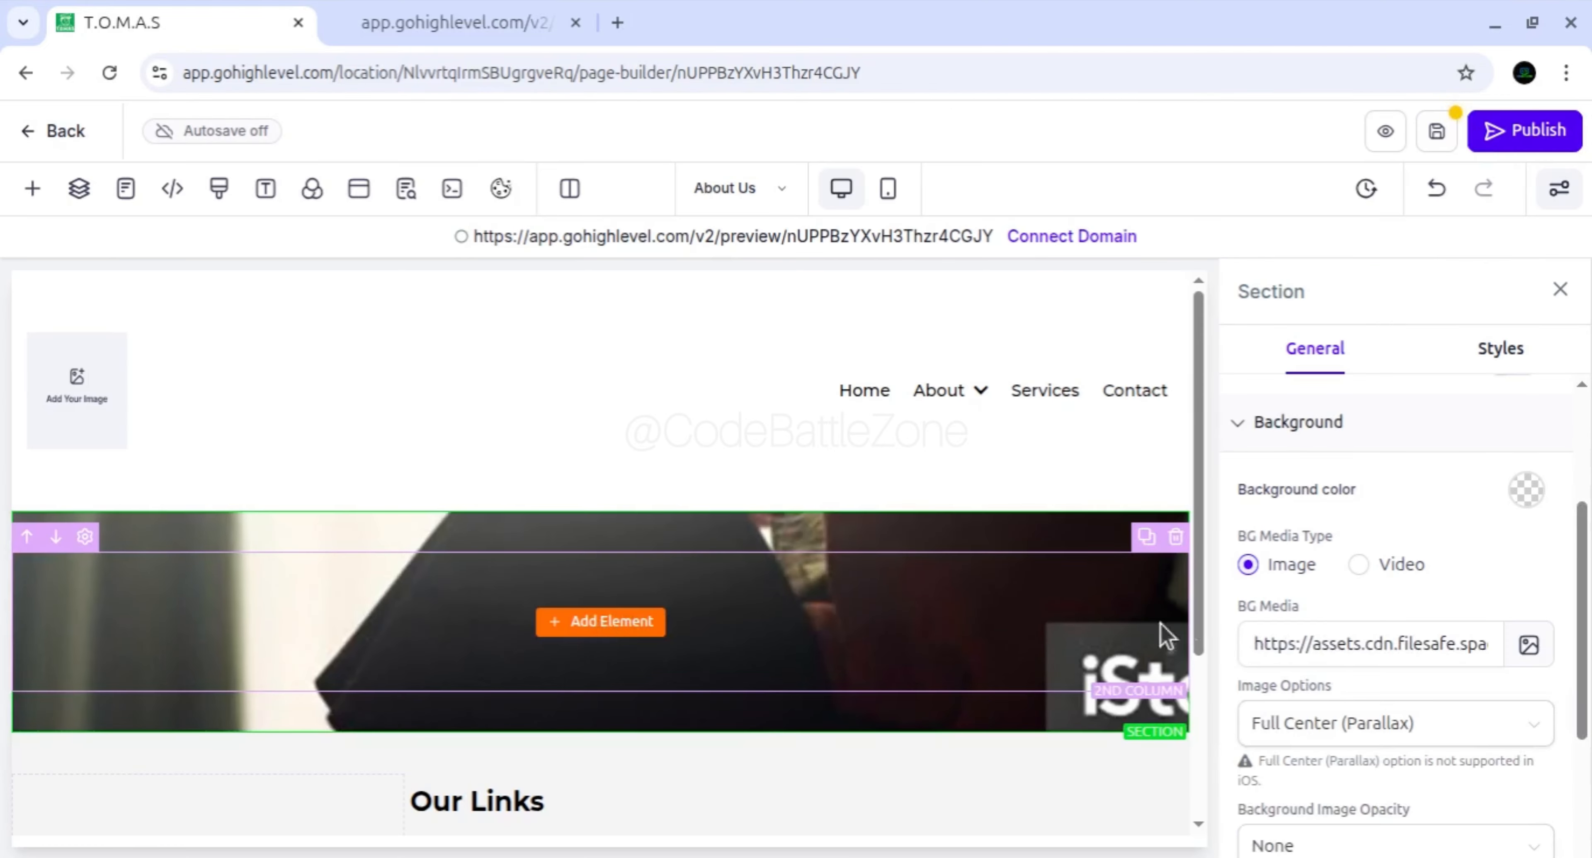
left_click(1351, 646)
scroll(1352, 646, "down", 4)
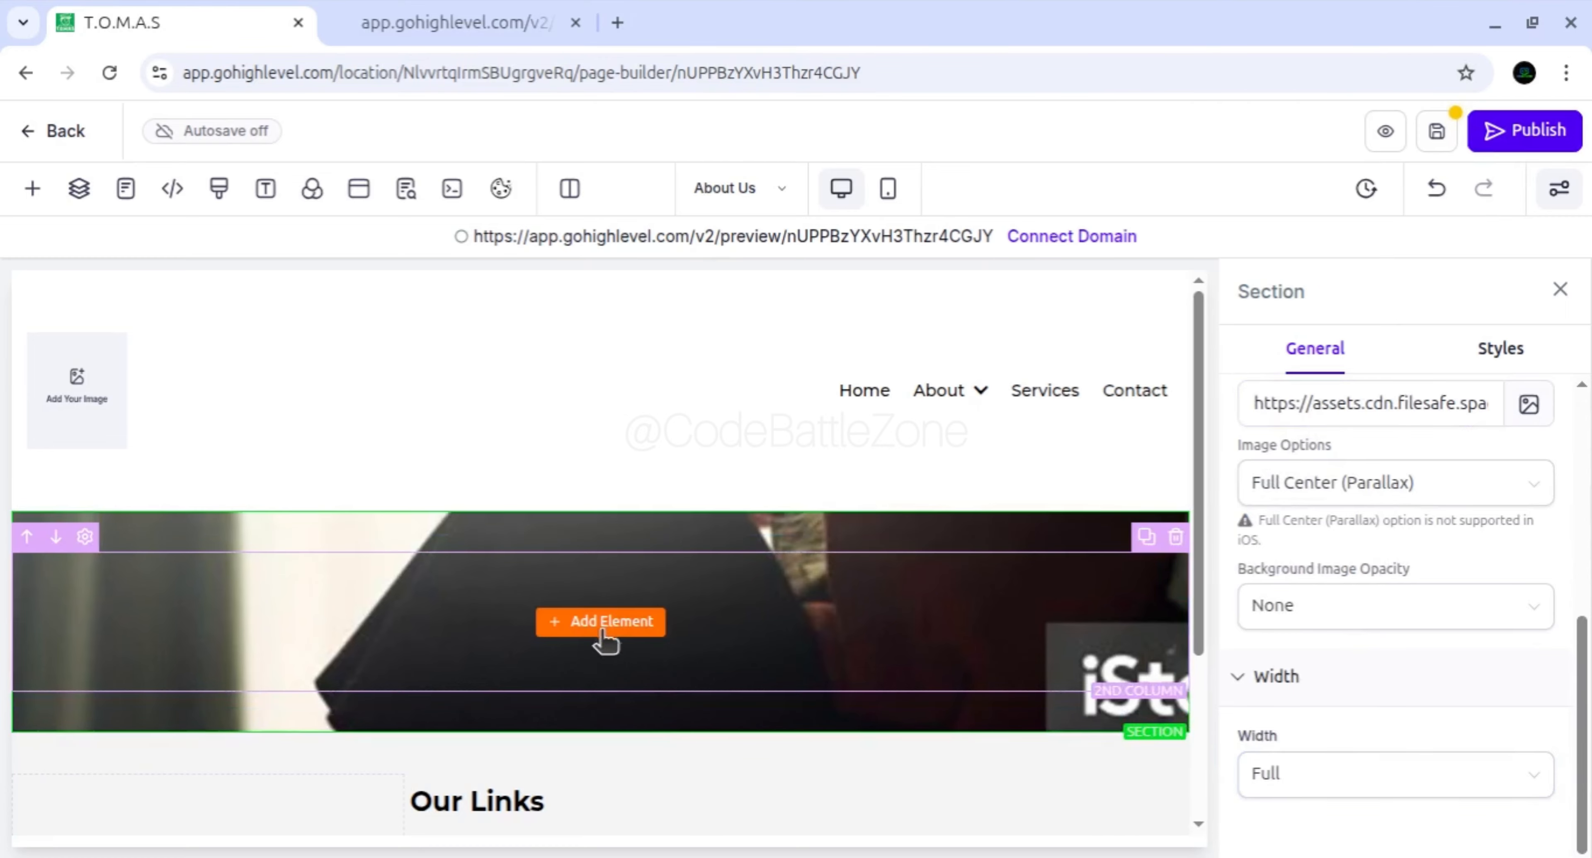
Add a headline element to the banner section's column and check the page's typography fonts
left_click(603, 630)
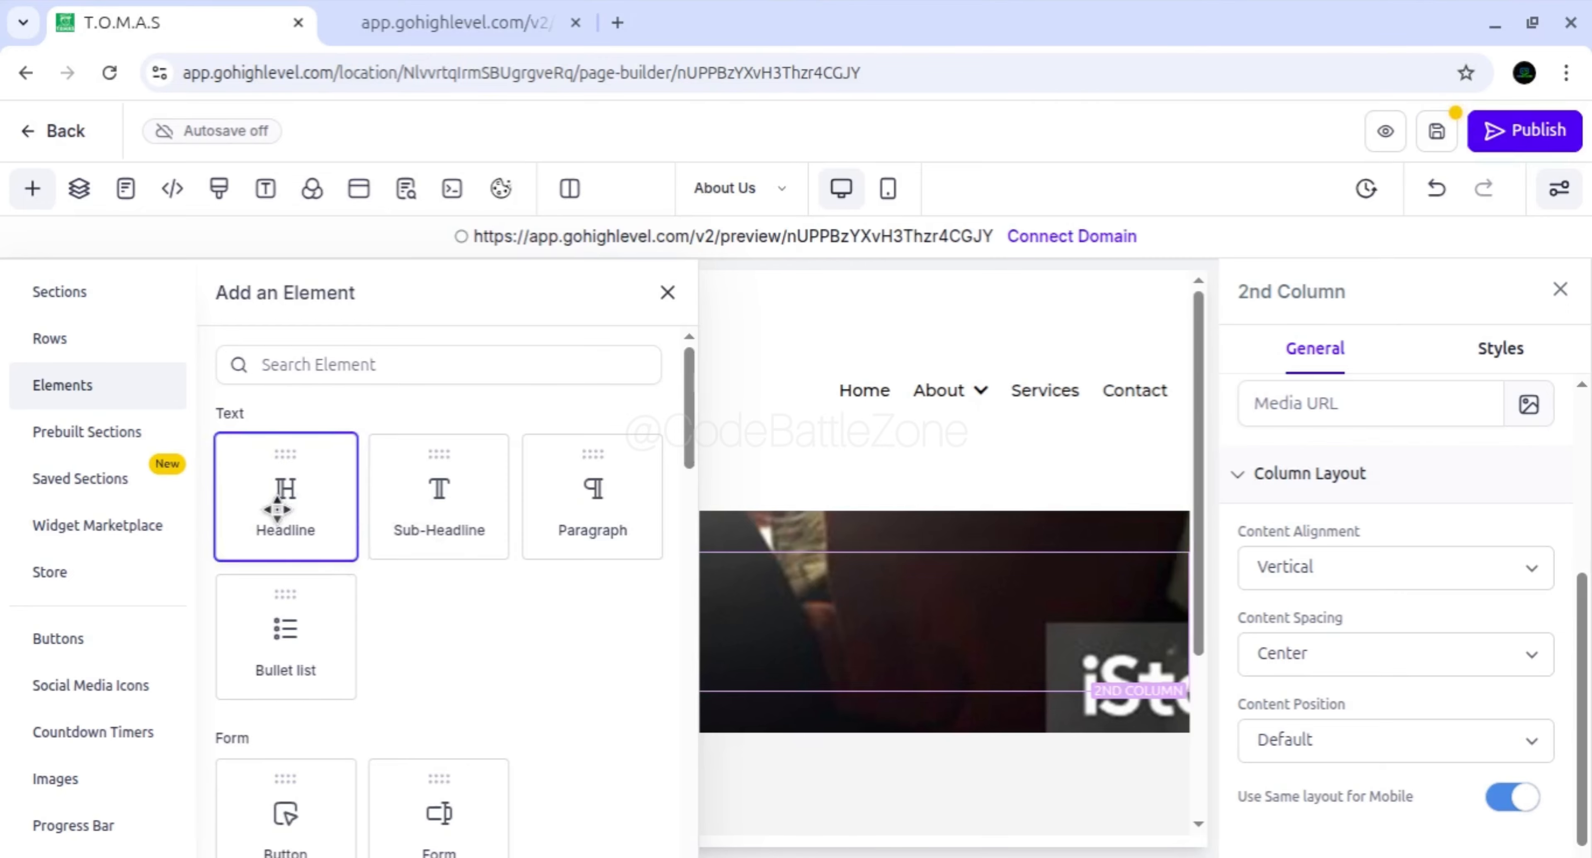
left_click_drag(277, 508, 642, 581)
triple_click(493, 587)
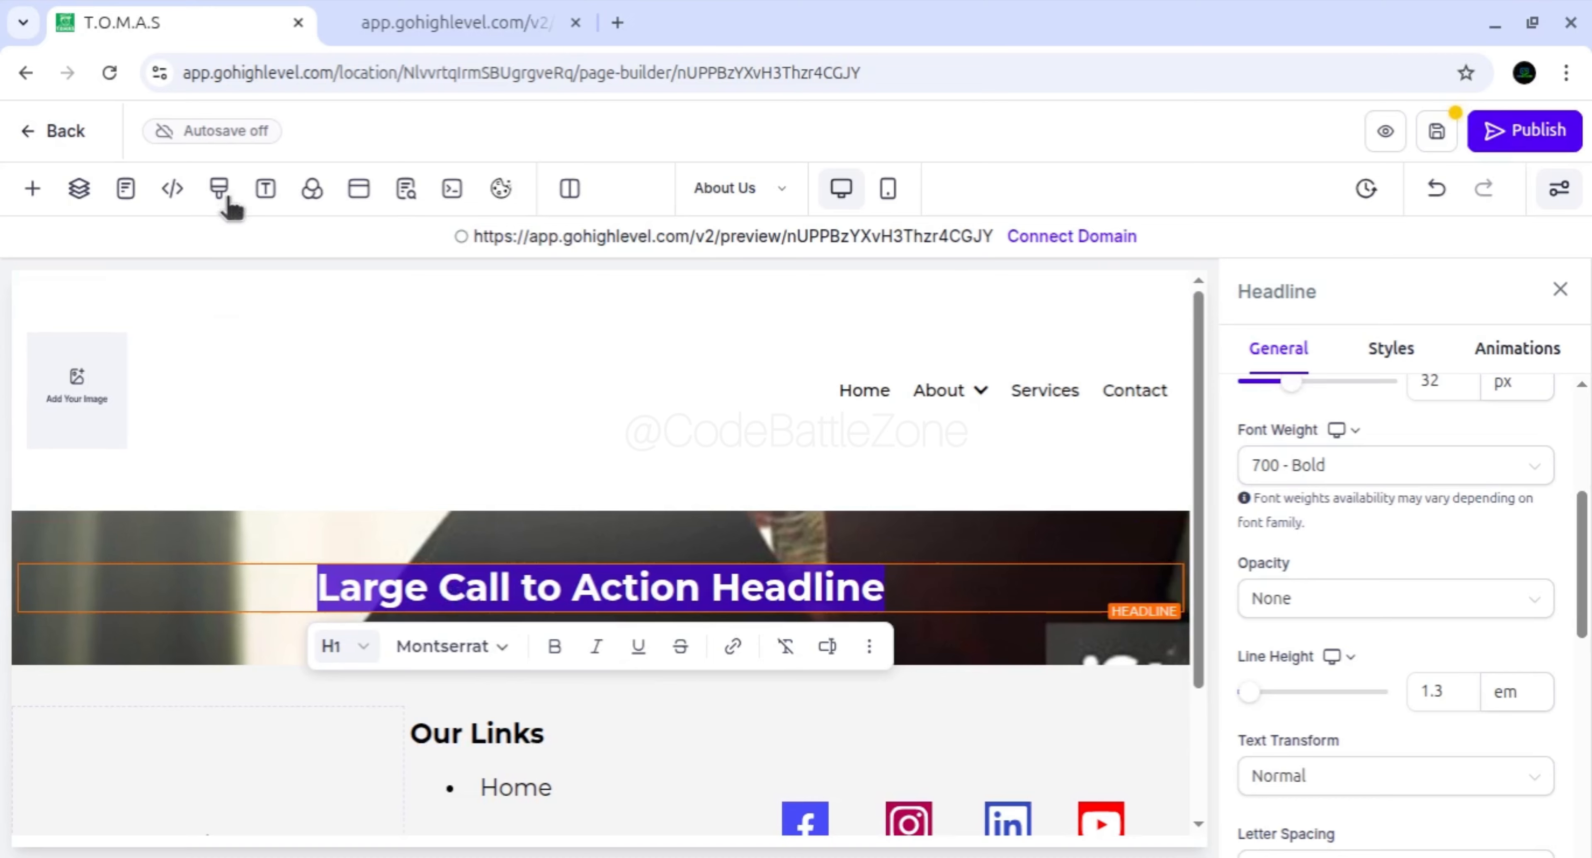
left_click(271, 191)
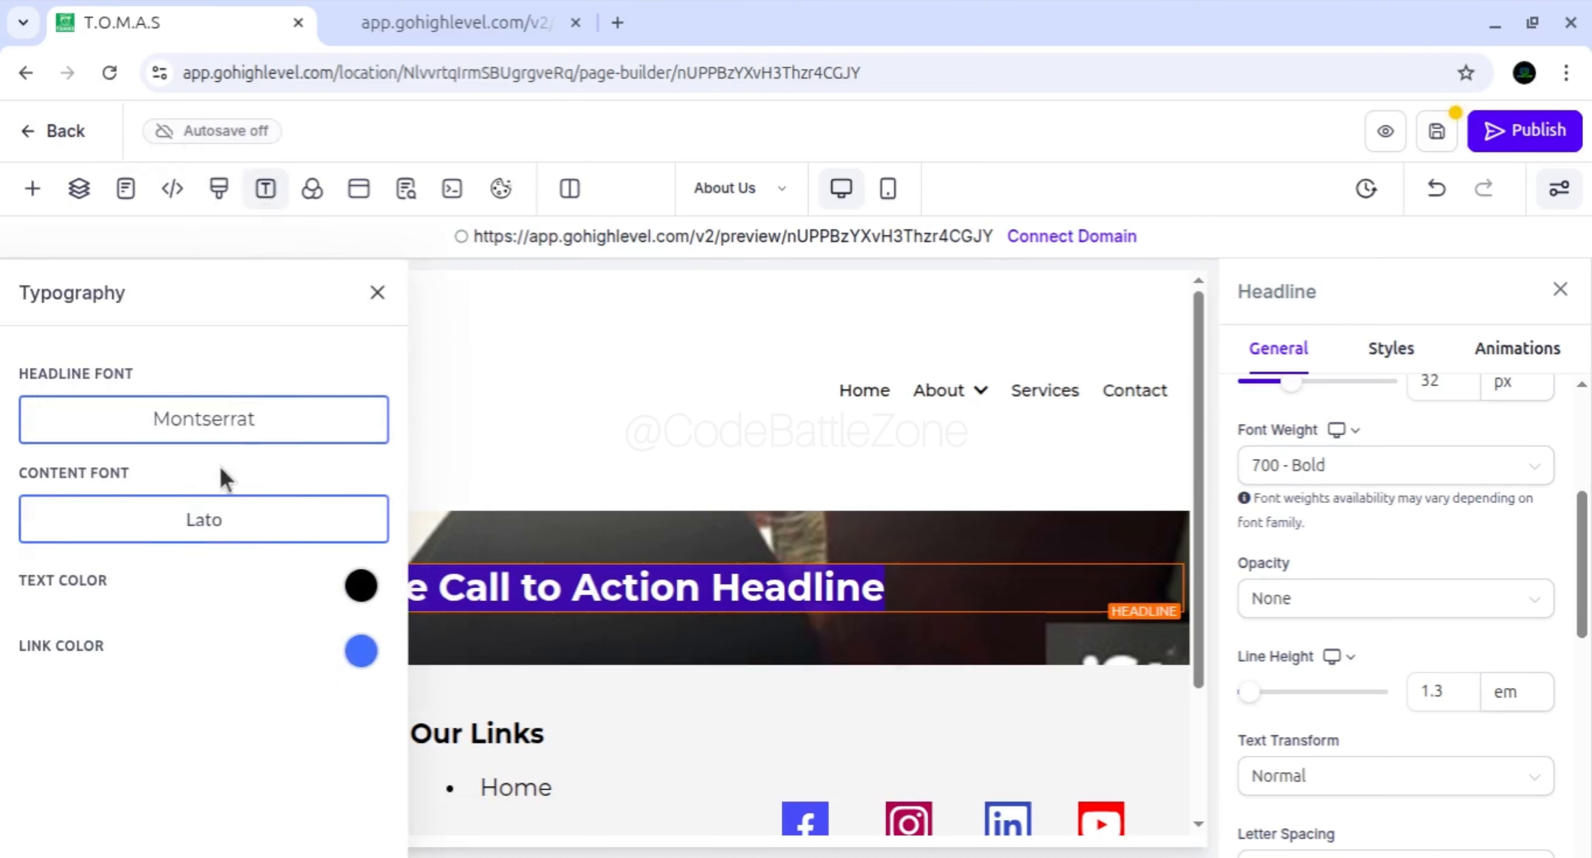
left_click(377, 293)
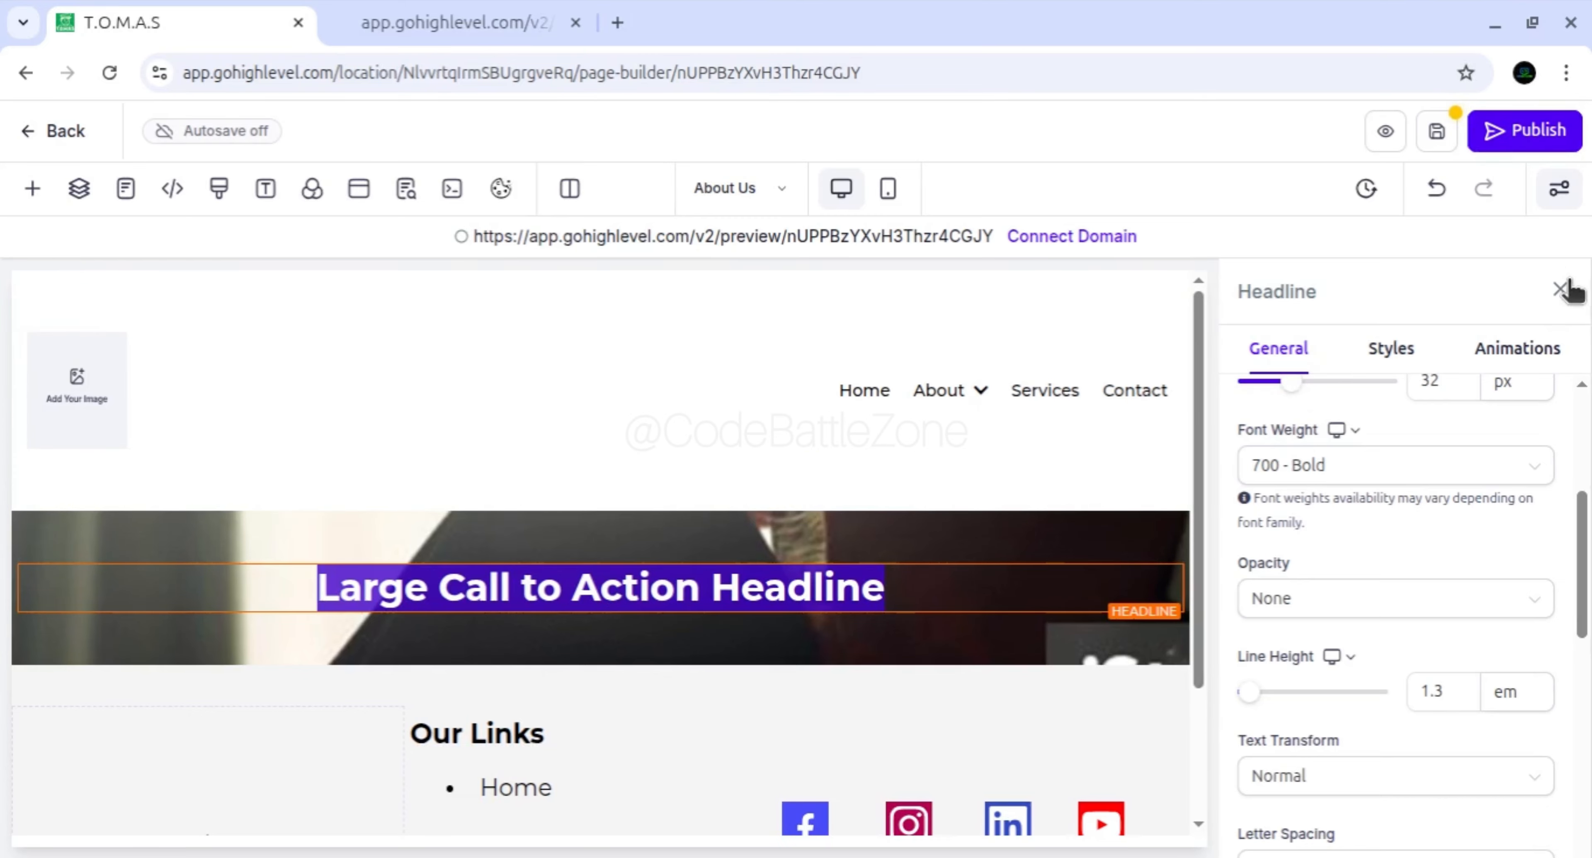
Set the banner headline's text color to white and close its settings
left_click(1561, 289)
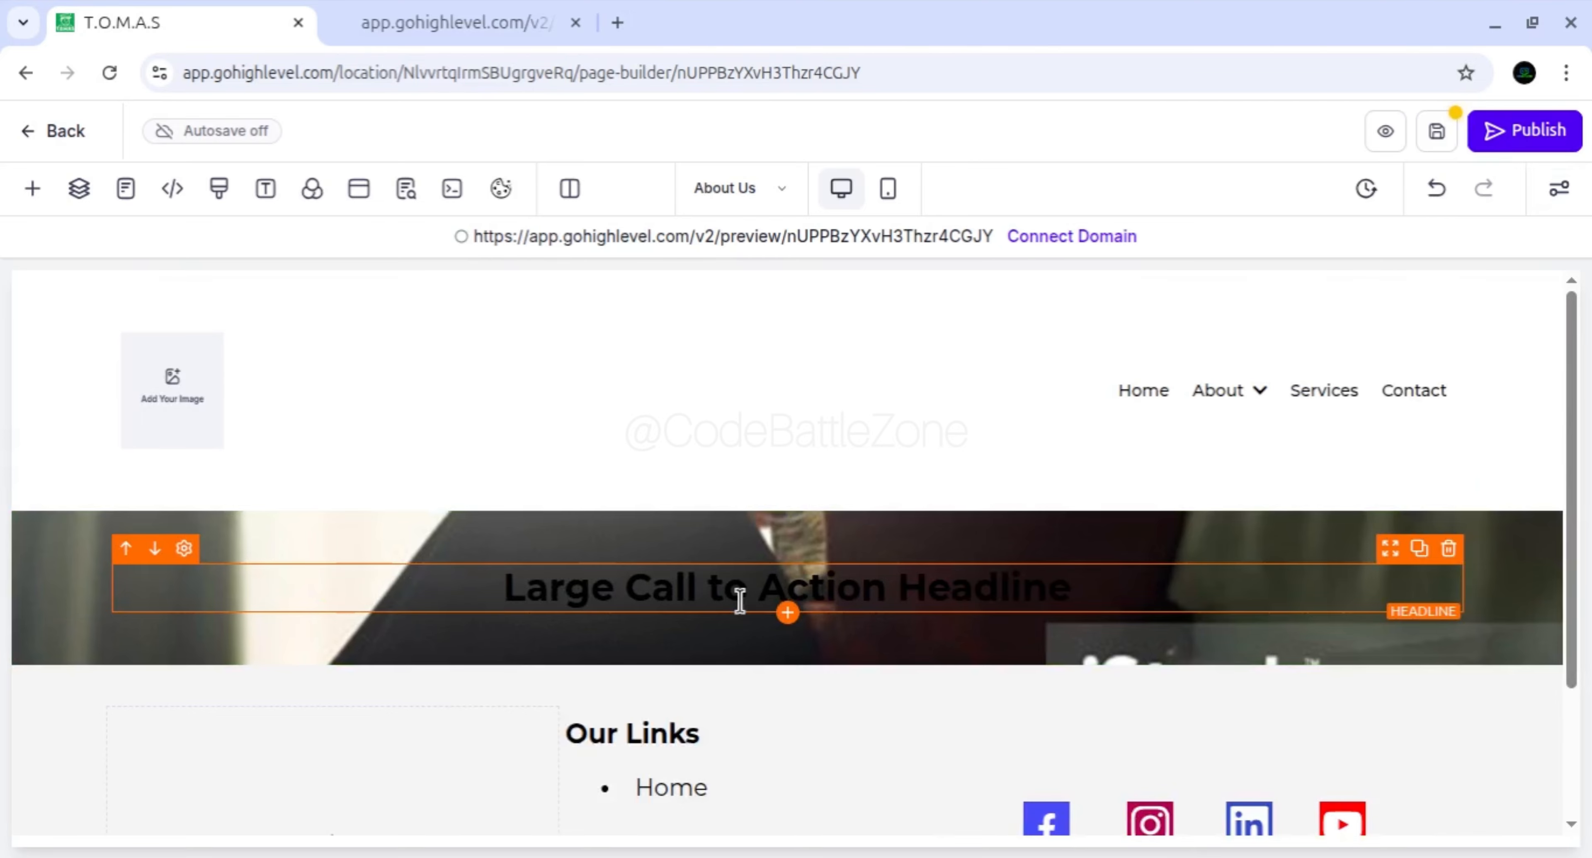
left_click(738, 589)
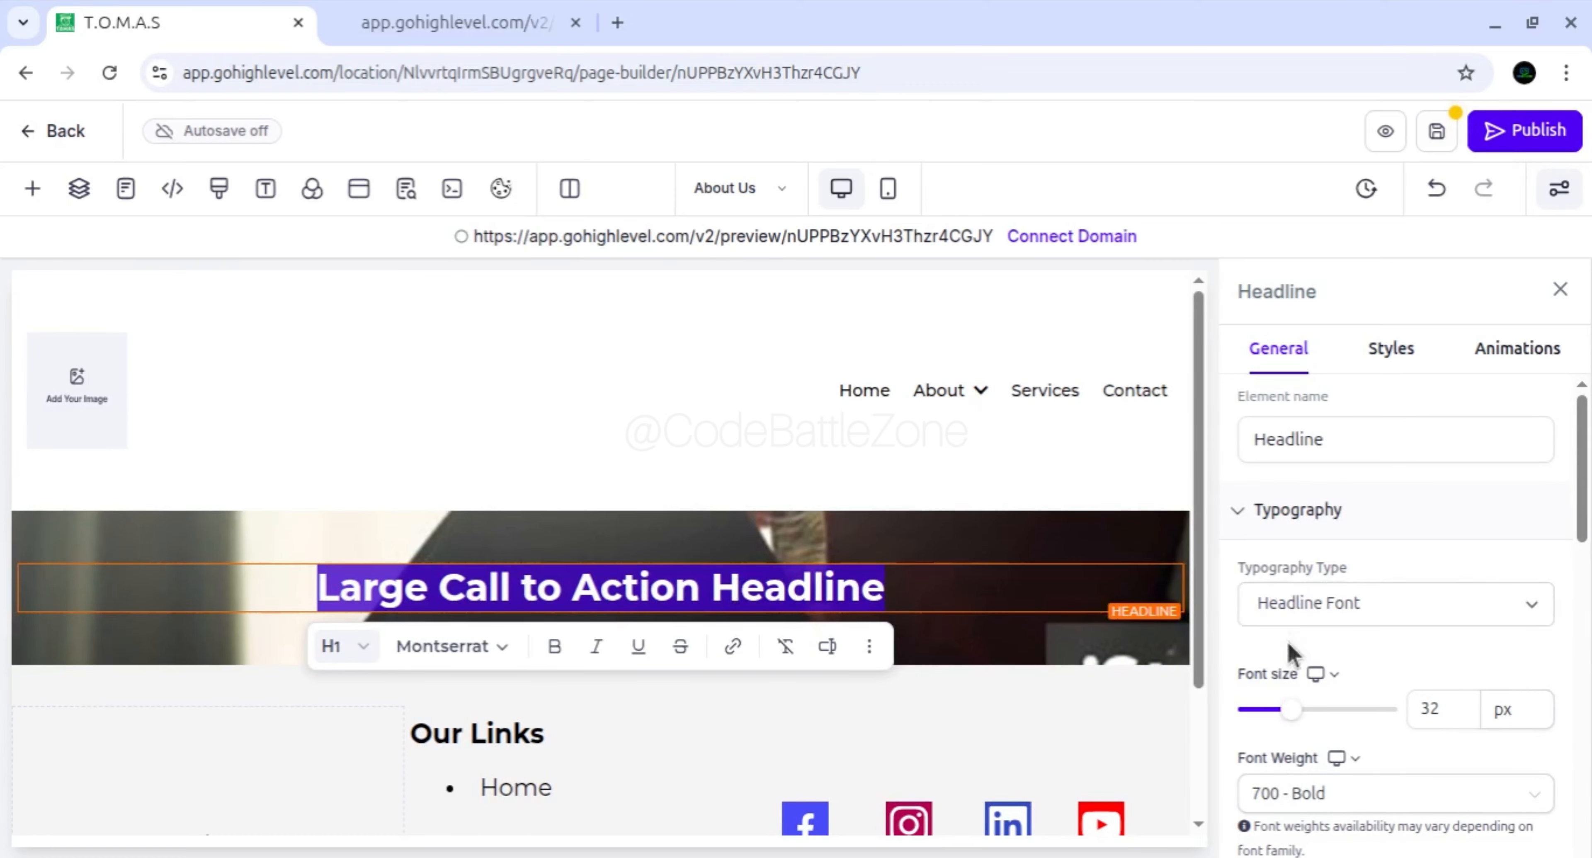
scroll(1332, 758, "down", 10)
scroll(1489, 522, "up", 2)
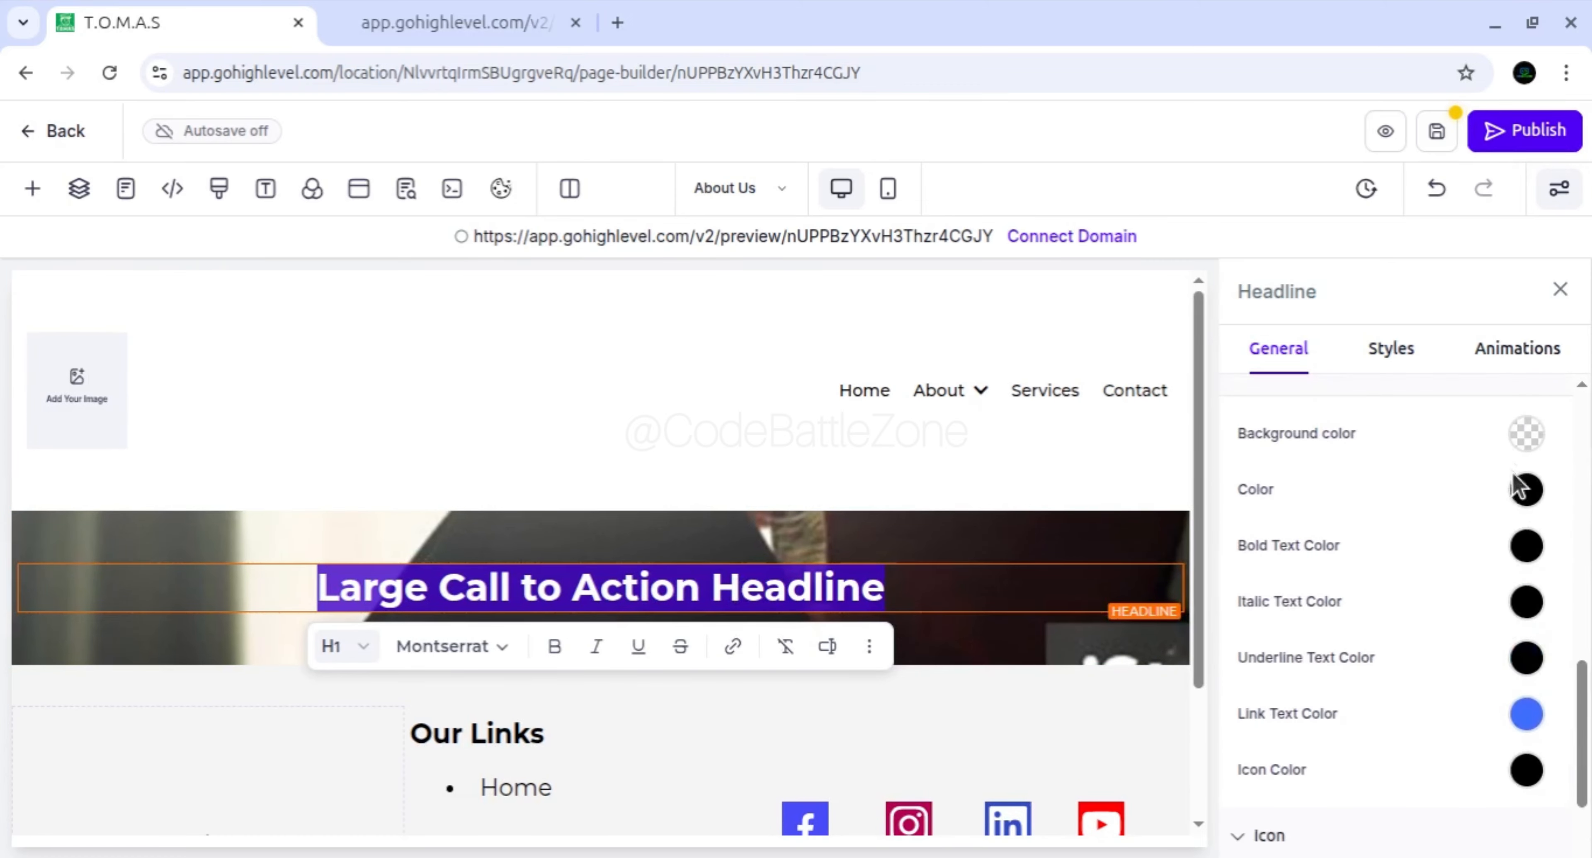
left_click(1526, 489)
left_click(1343, 537)
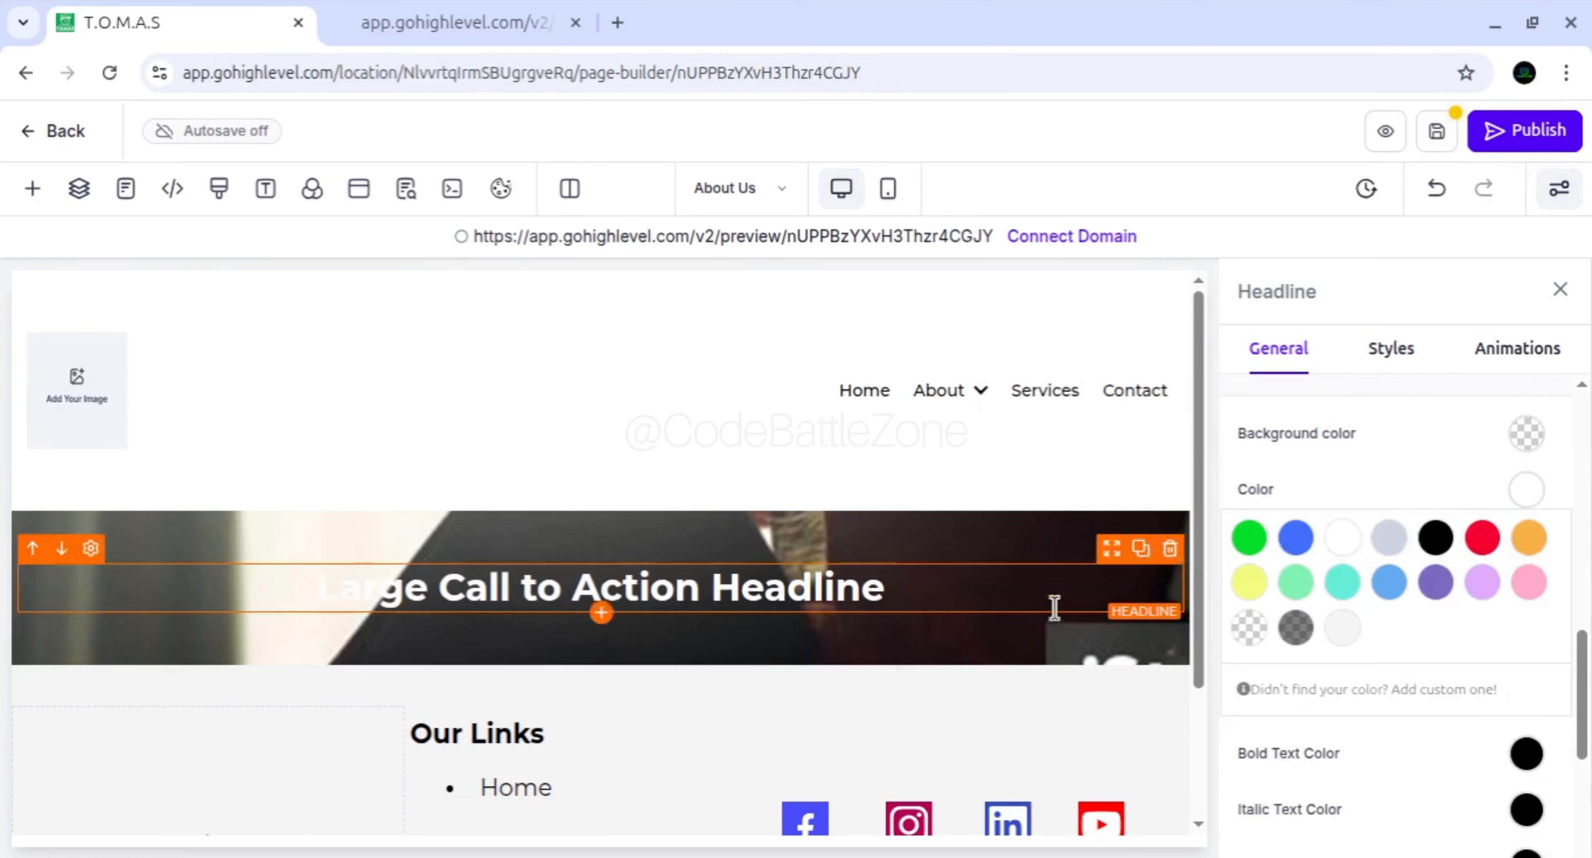
left_click(1561, 289)
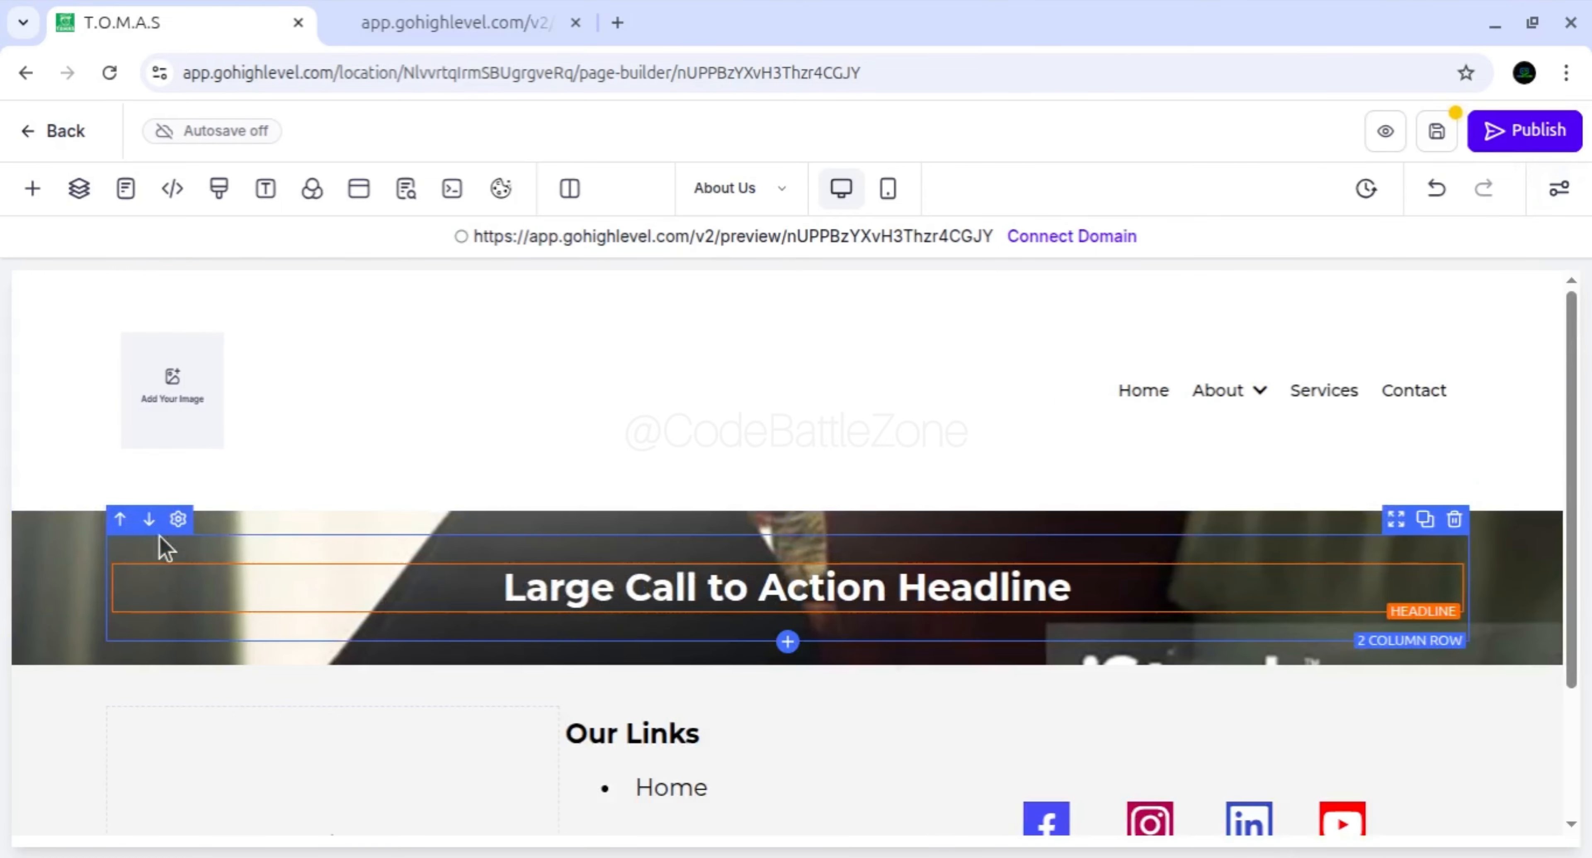
Set the banner section's background image opacity to Heavy Fade
left_click(27, 585)
scroll(1371, 711, "down", 5)
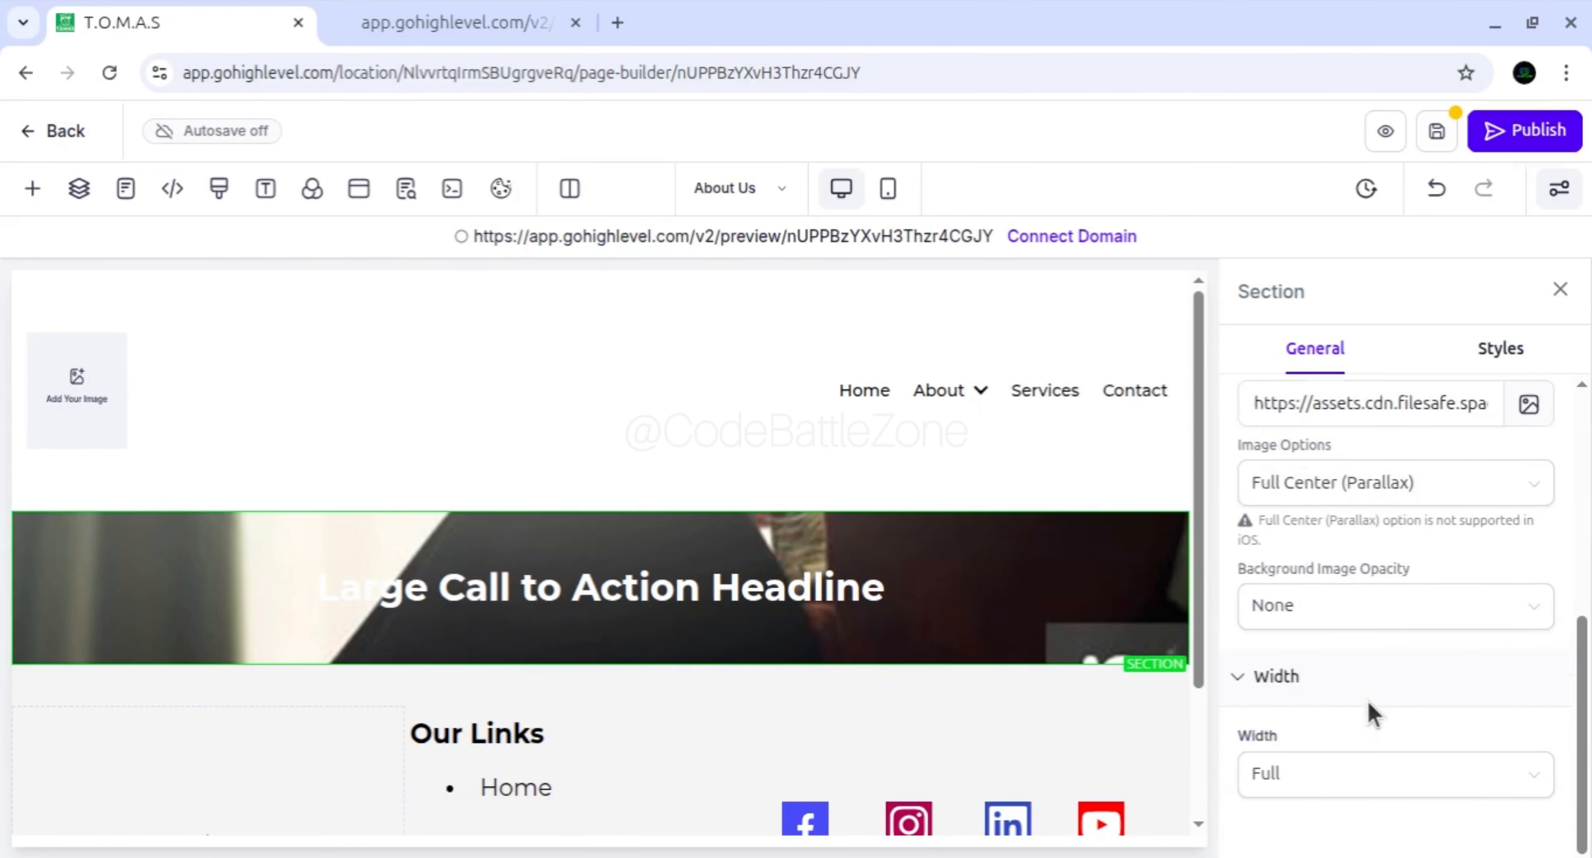
left_click(1323, 615)
left_click(1298, 785)
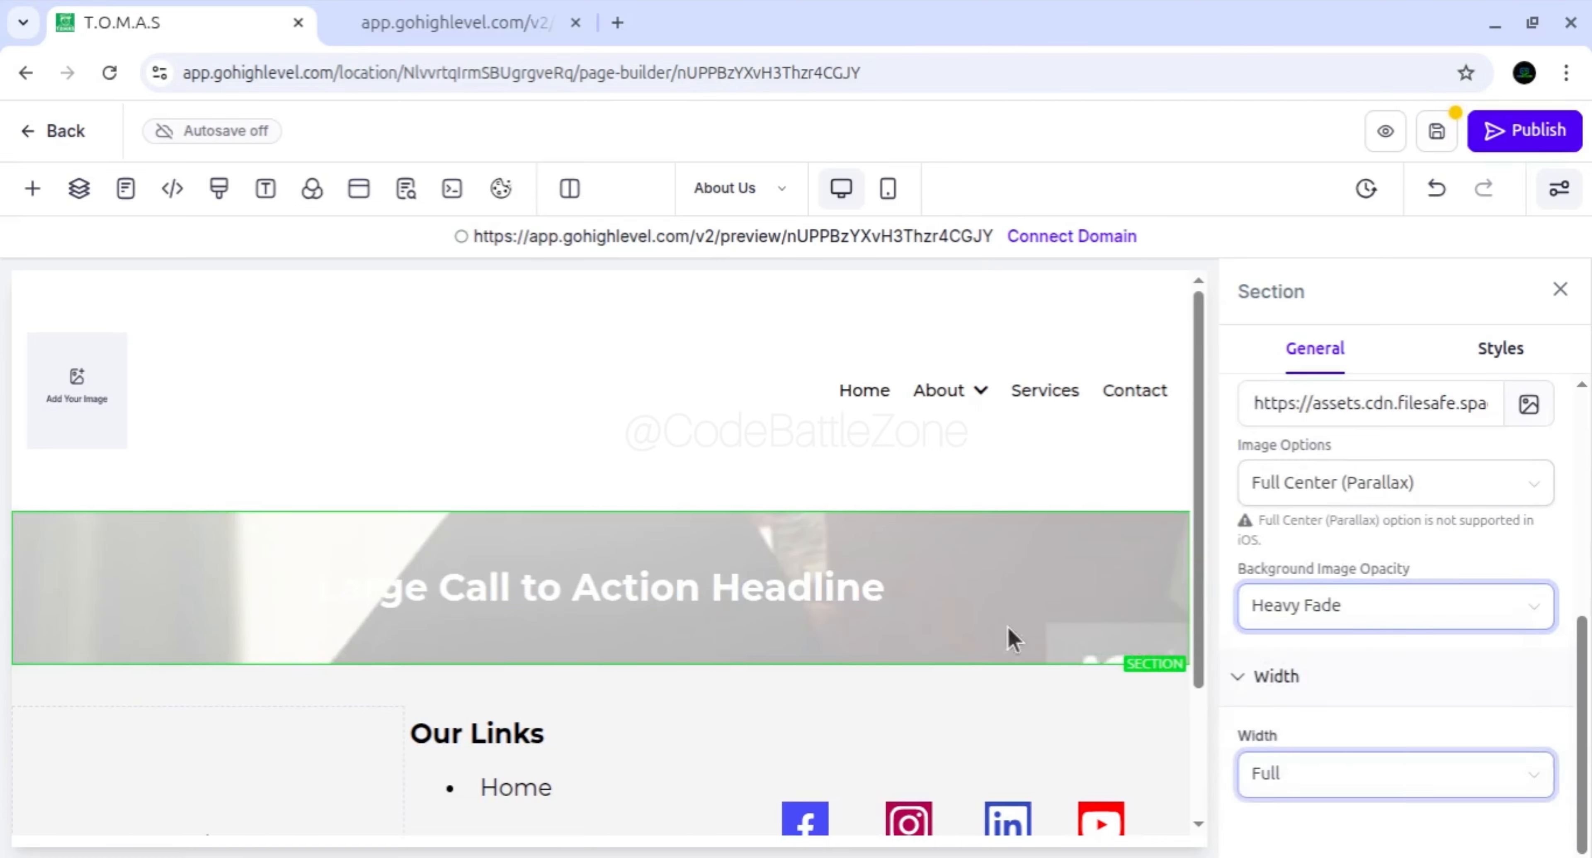
Set the banner section's background color to black
left_click(575, 584)
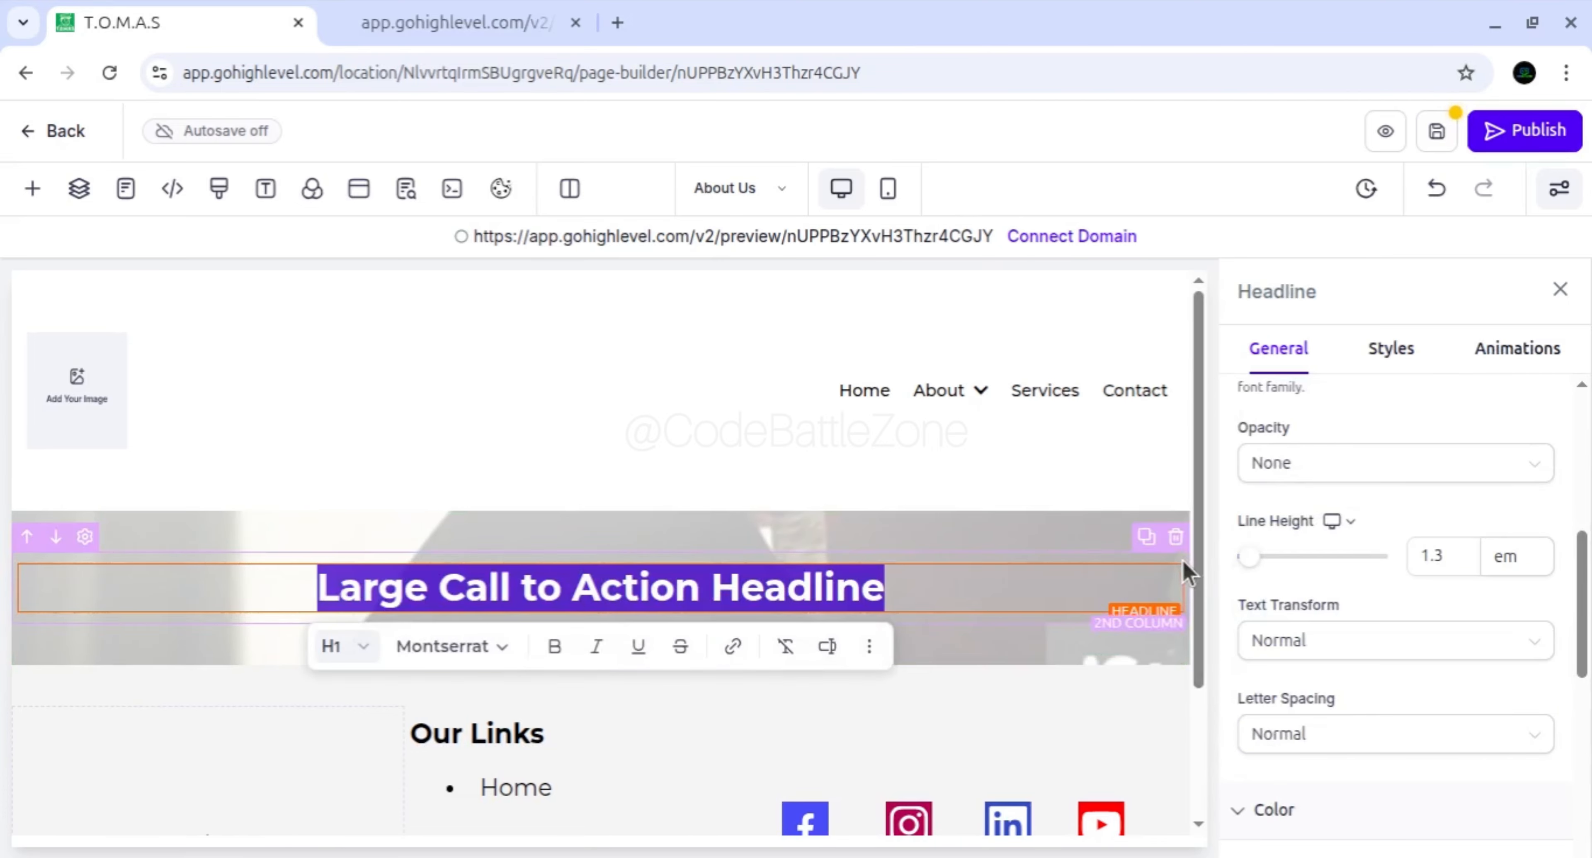
left_click(866, 550)
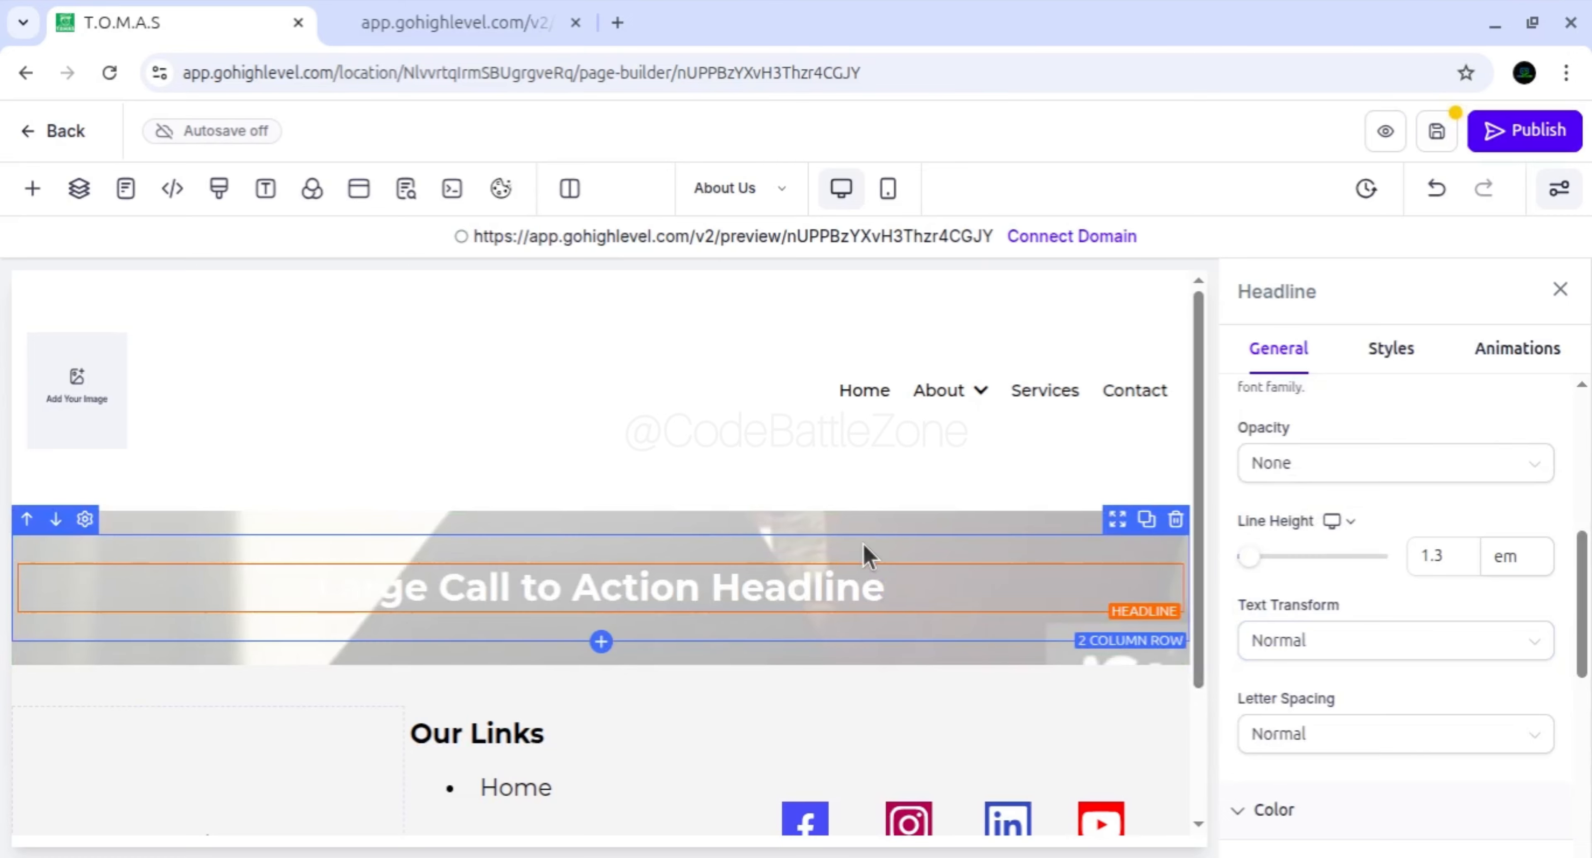
left_click(878, 530)
scroll(1403, 665, "up", 3)
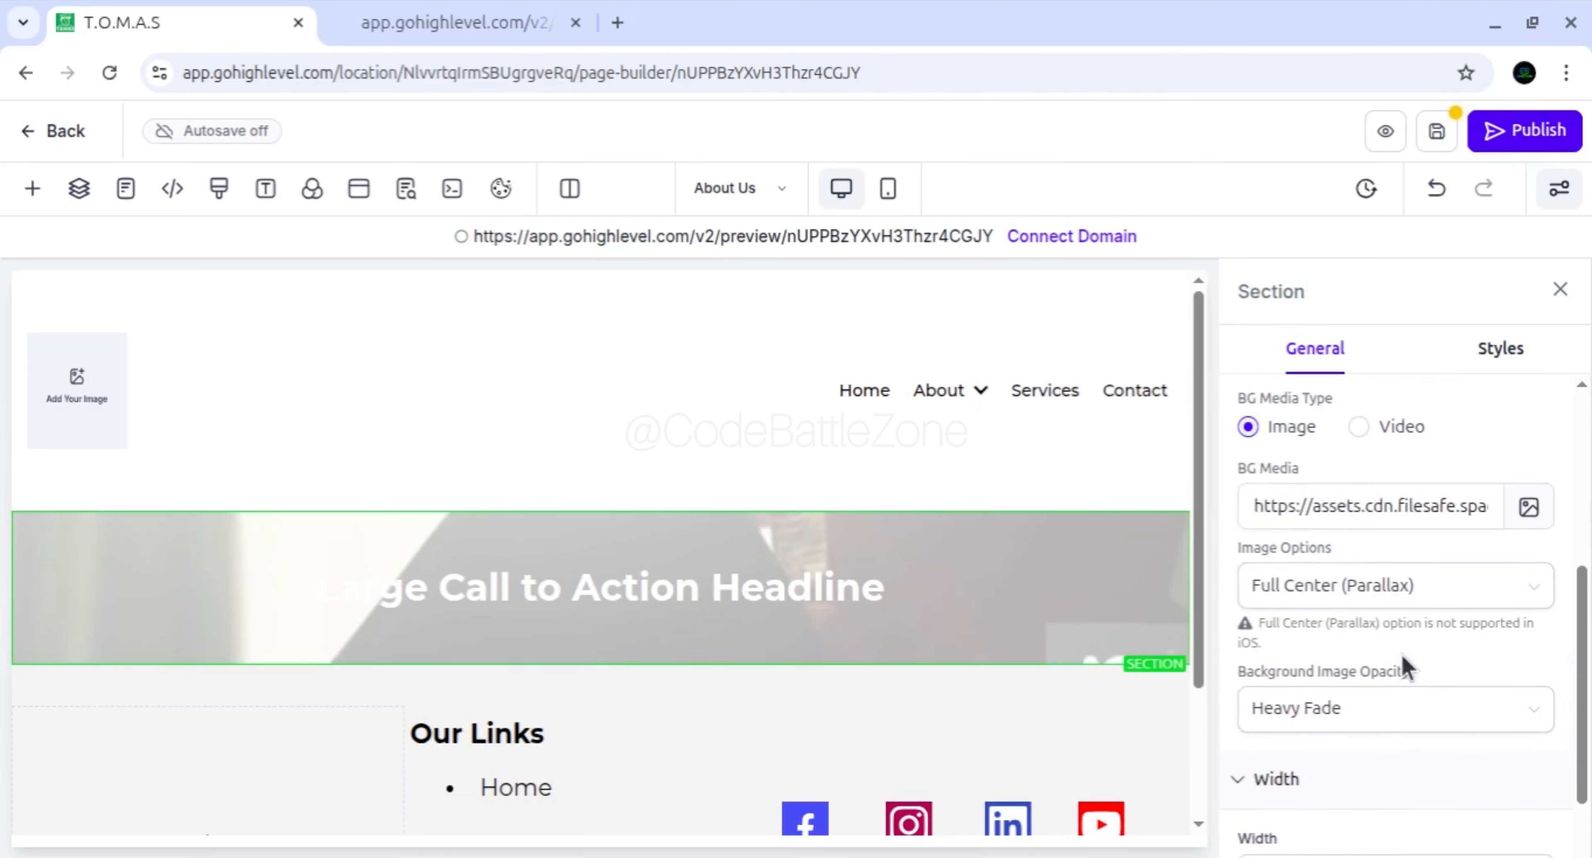
scroll(1403, 664, "up", 3)
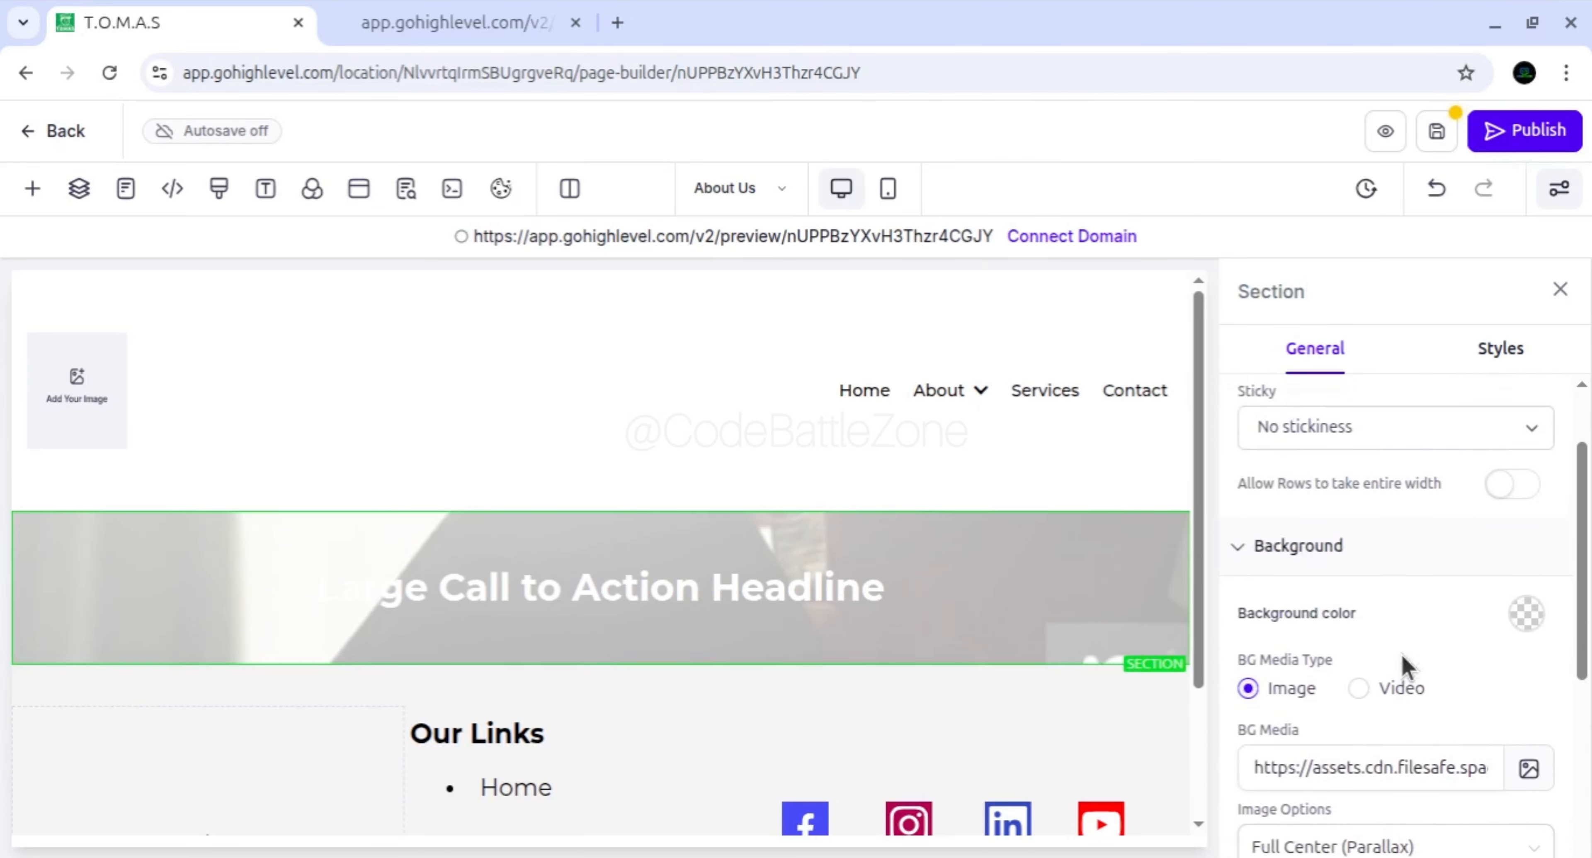
left_click(1527, 613)
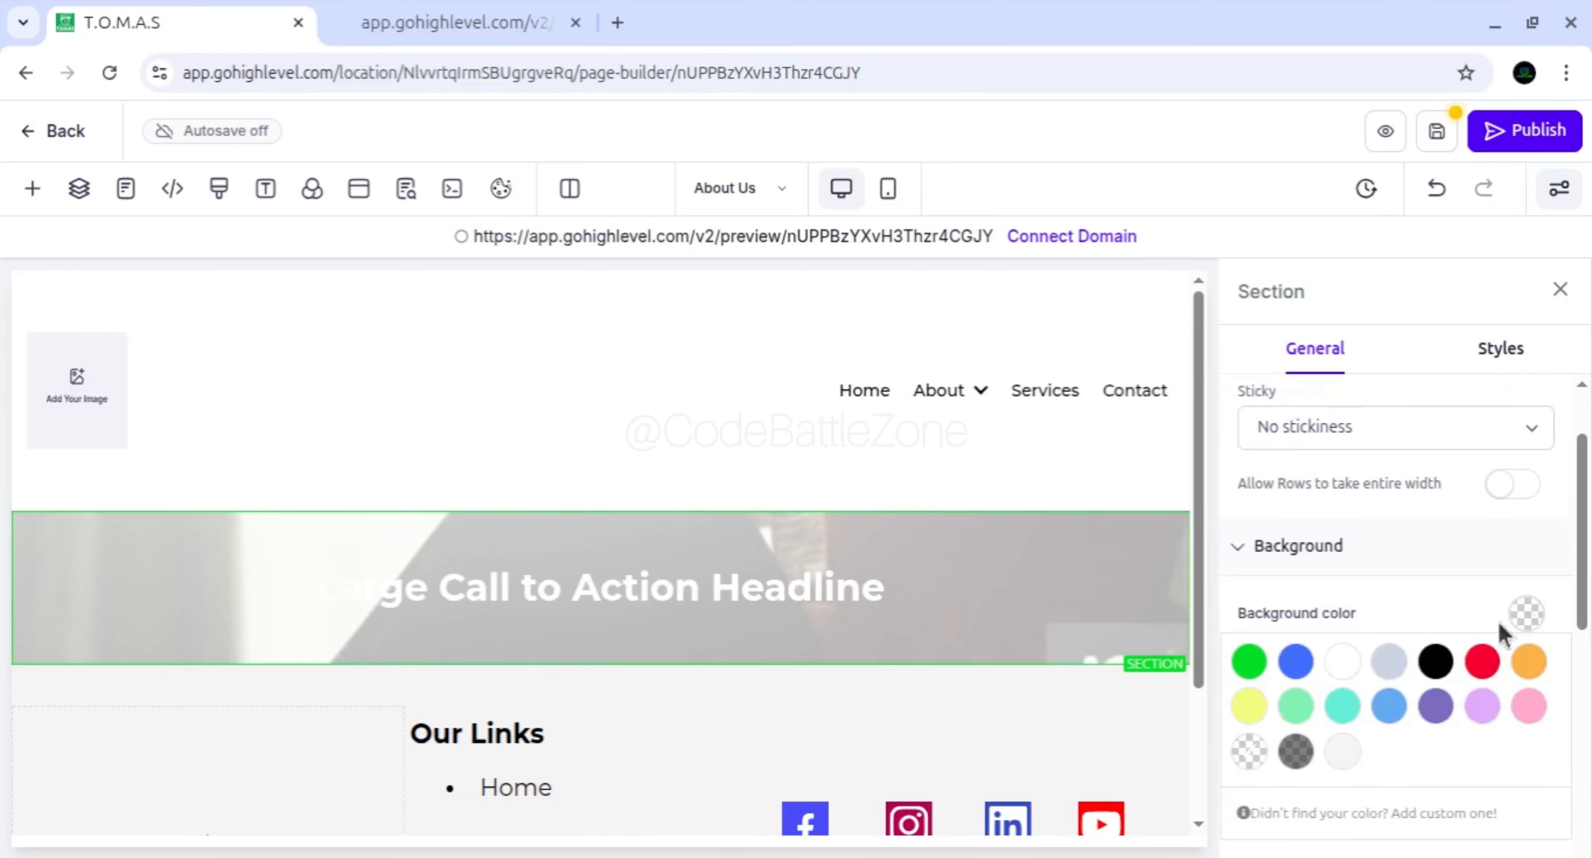
left_click(1435, 661)
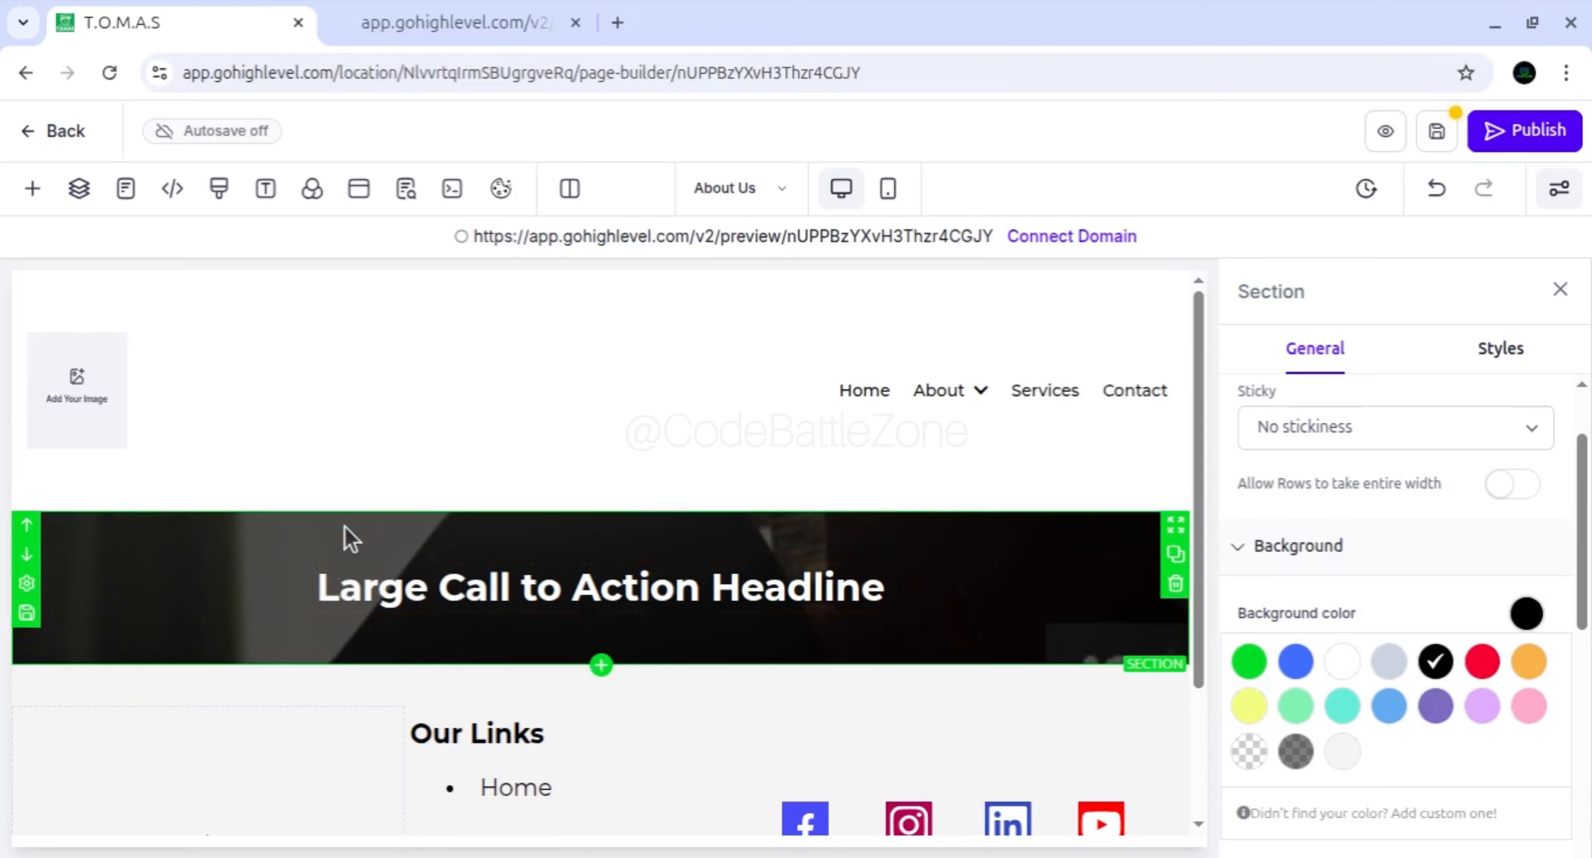
Change the banner section's background image opacity to Half Fade
scroll(1411, 810, "down", 6)
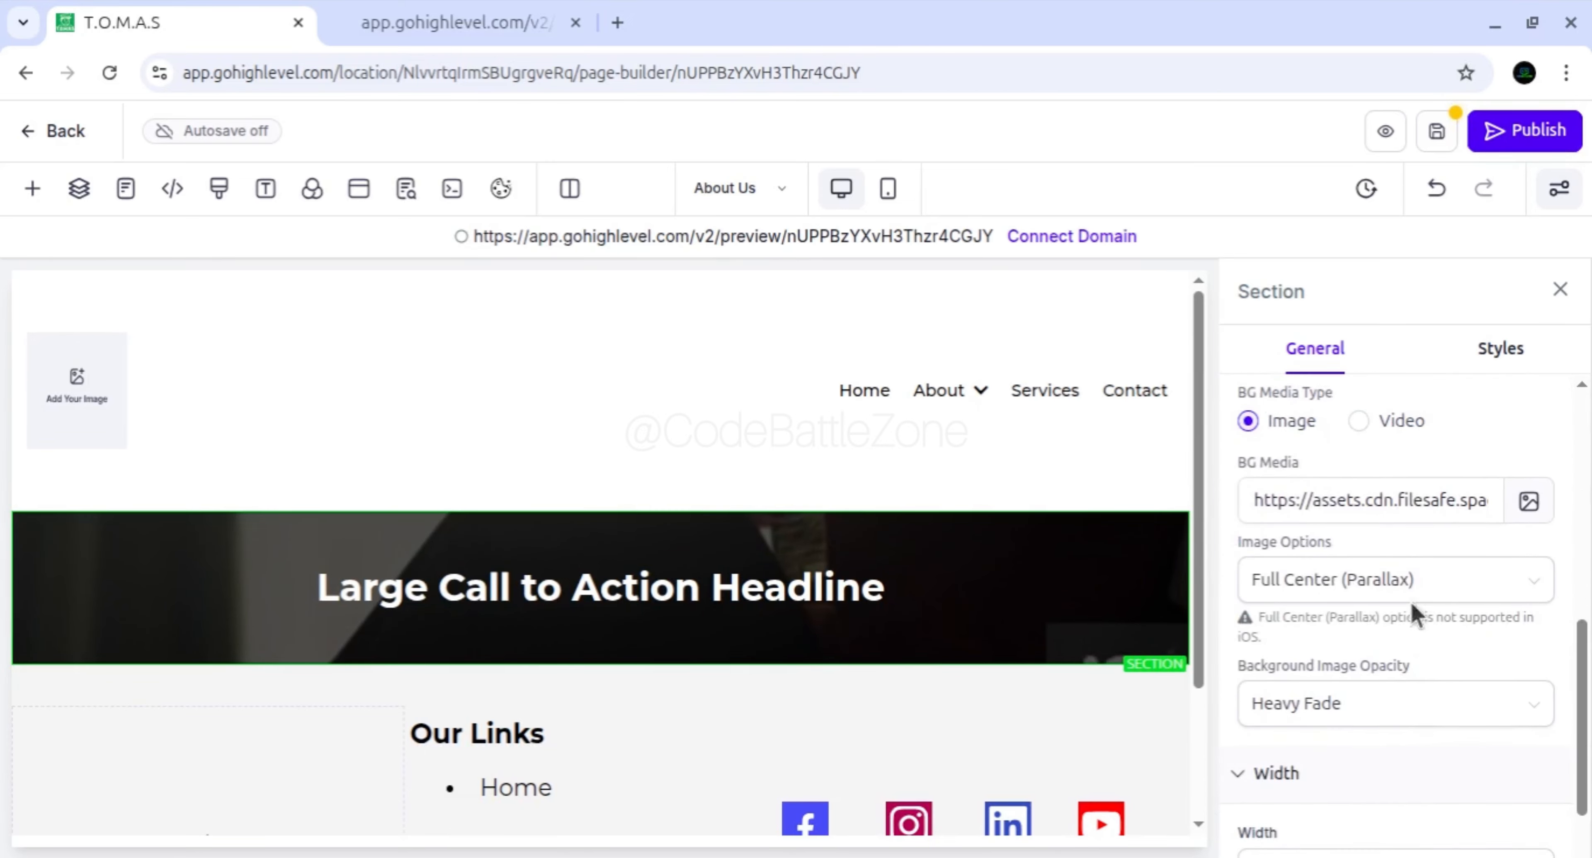
scroll(1409, 602, "down", 3)
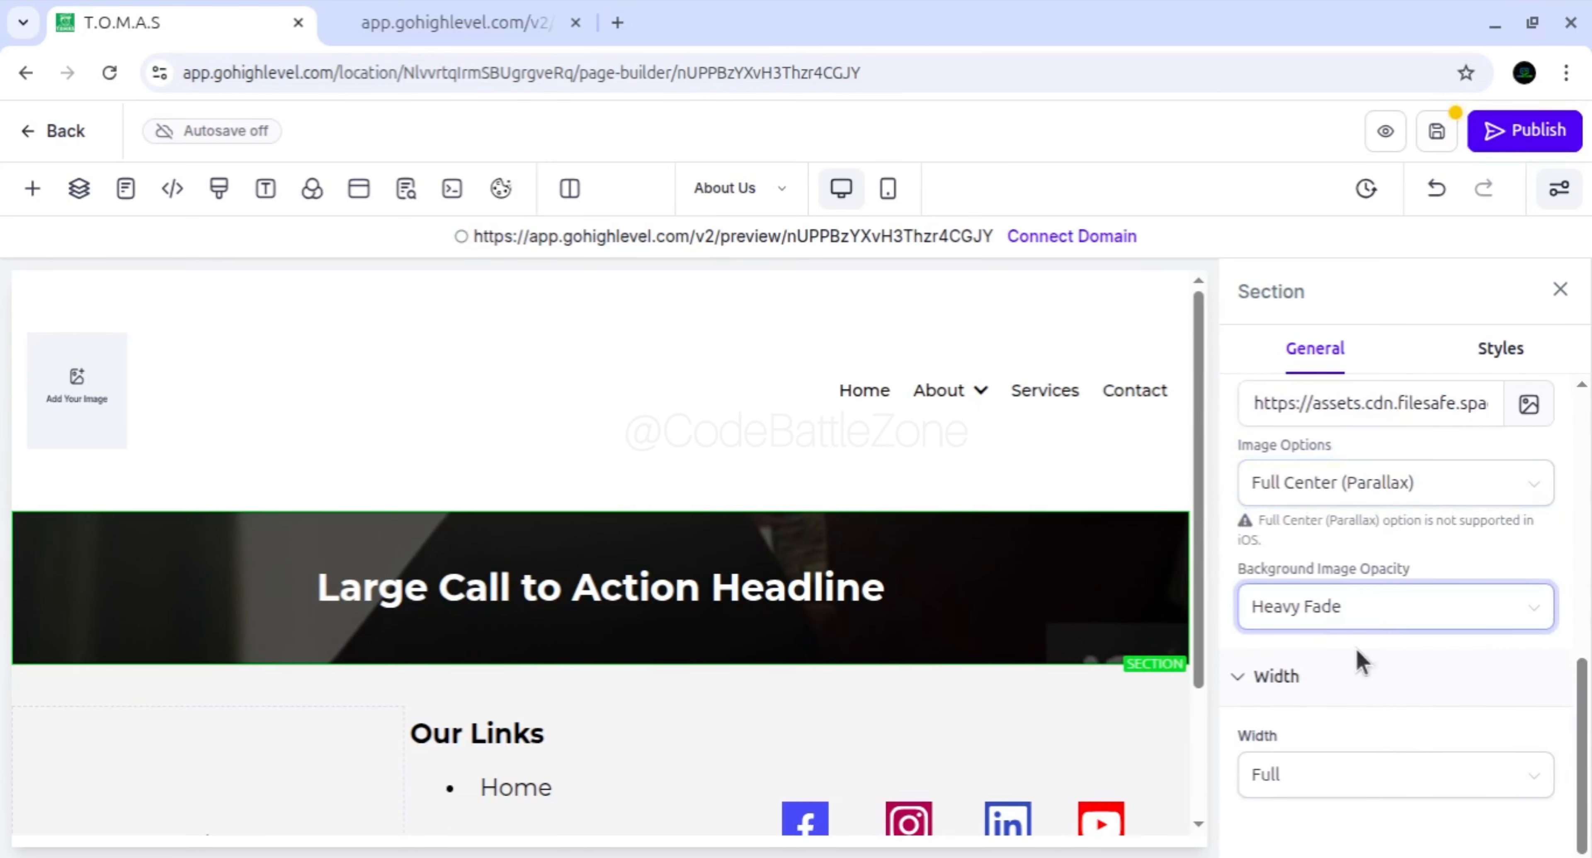
scroll(1354, 686, "up", 3)
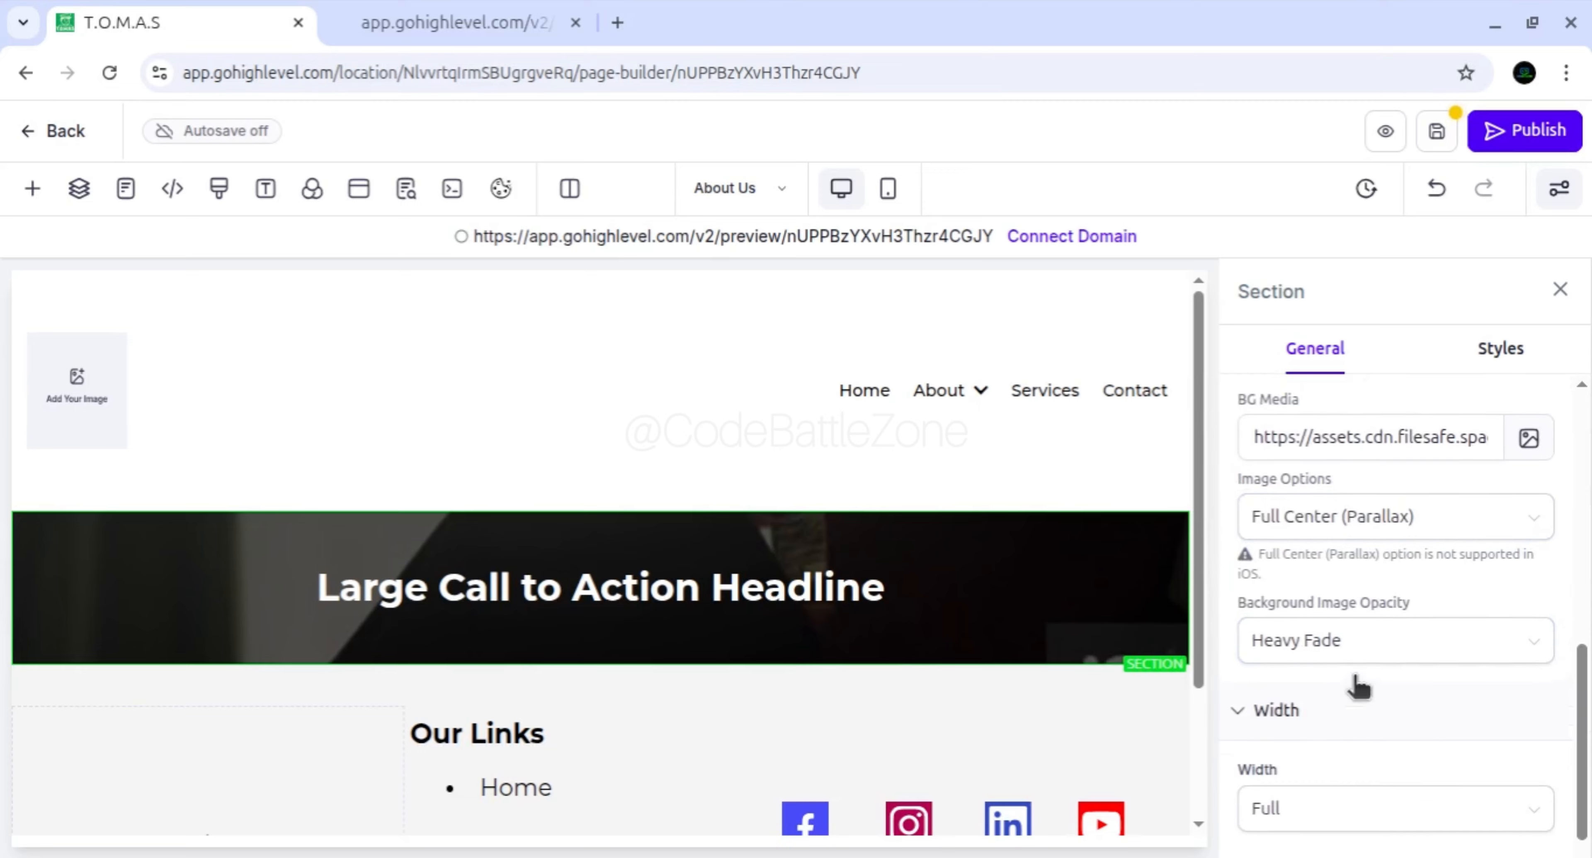
left_click(1354, 692)
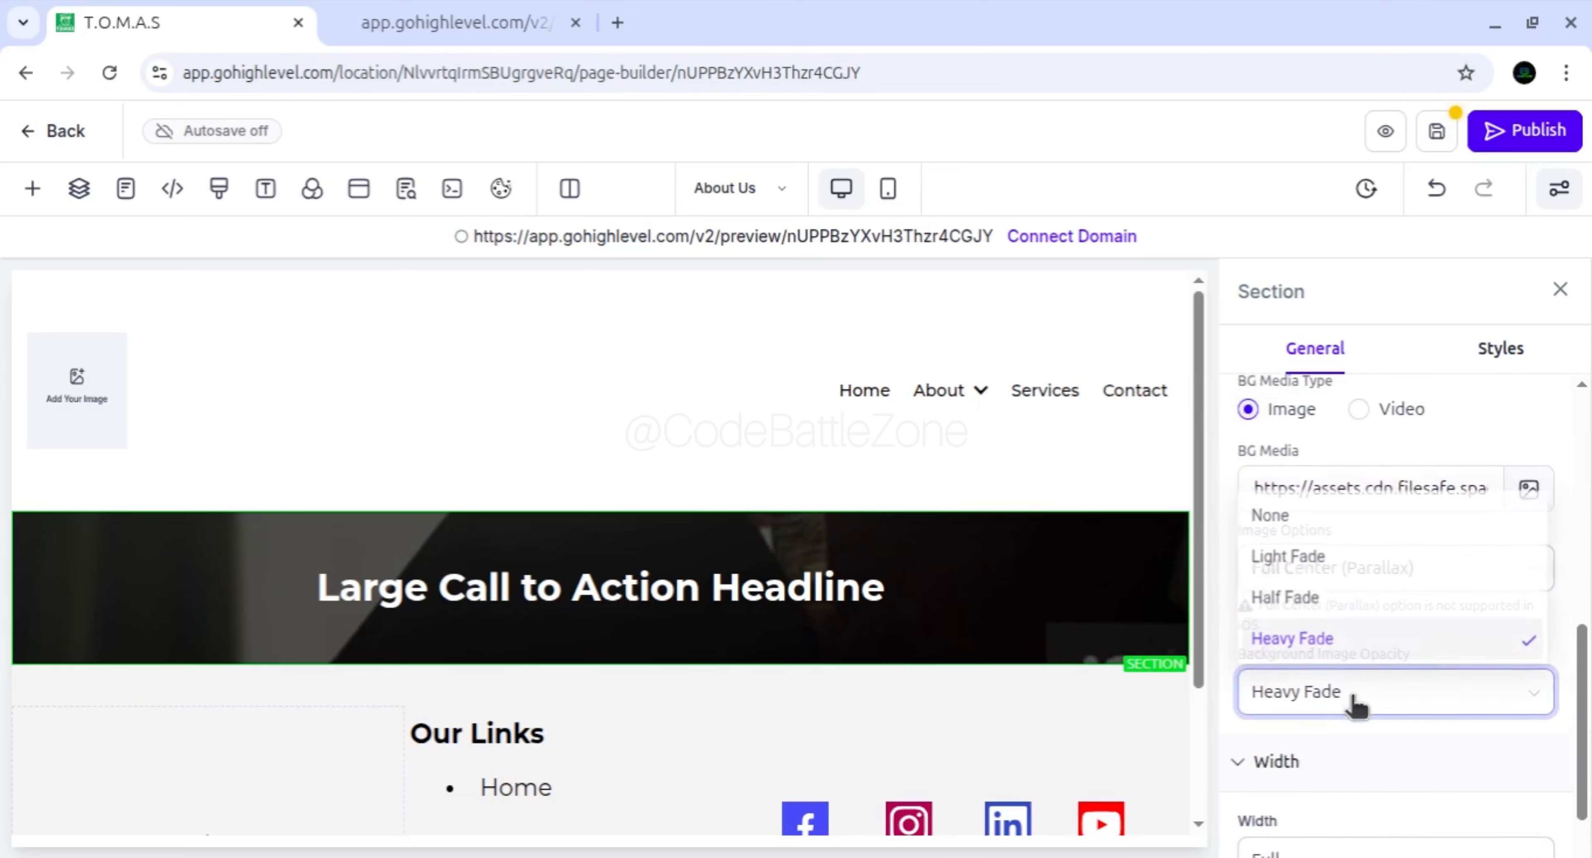
left_click(1314, 601)
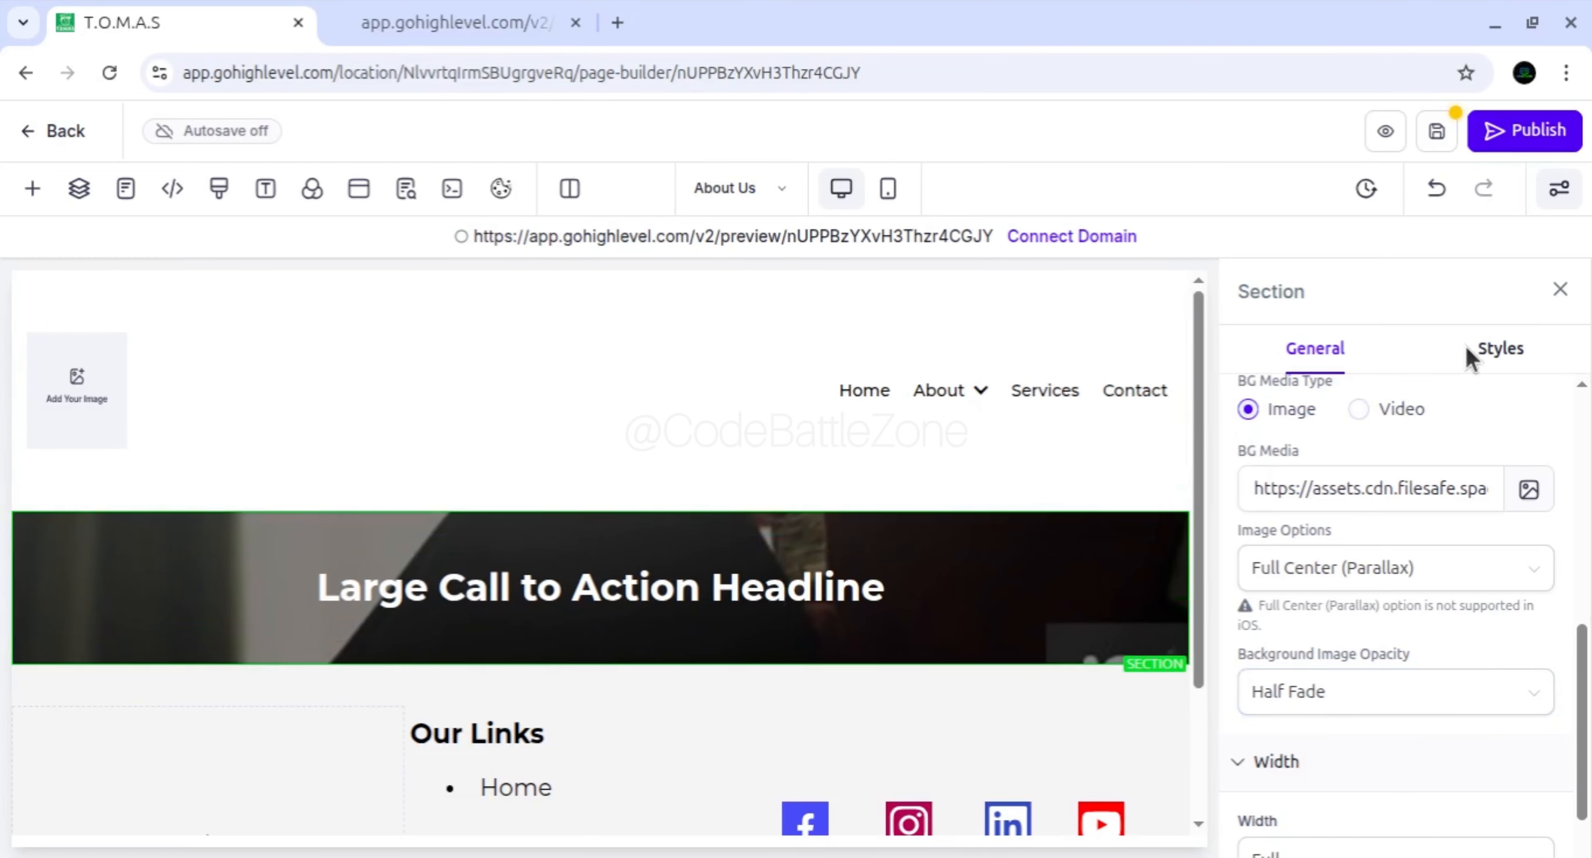
Set the banner section's top and bottom padding to 100 px each
left_click(1490, 353)
left_click(1411, 508)
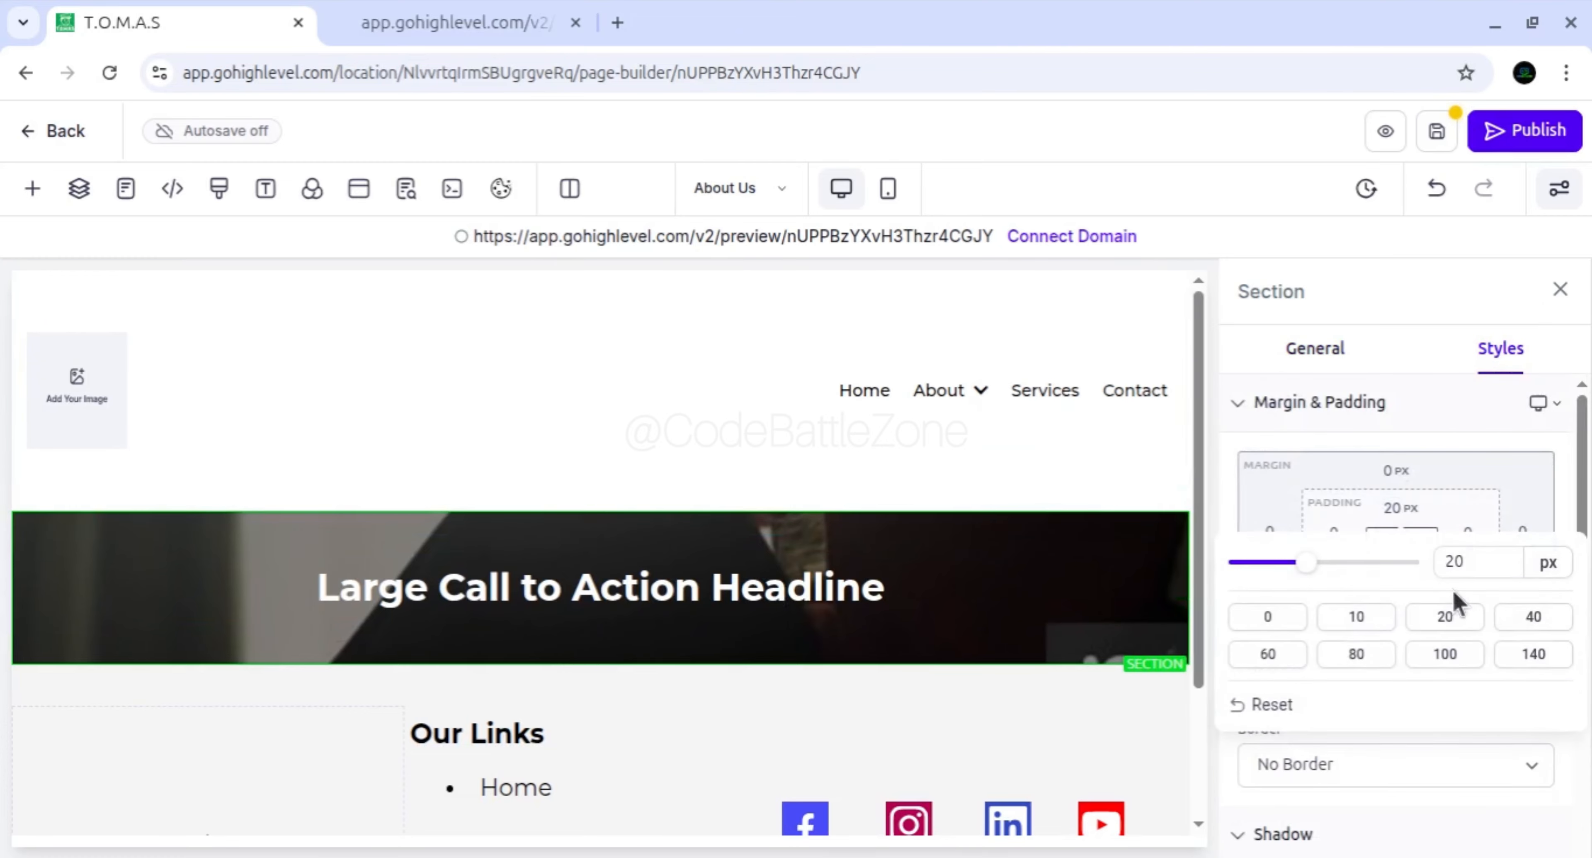
left_click(1445, 654)
left_click(1403, 572)
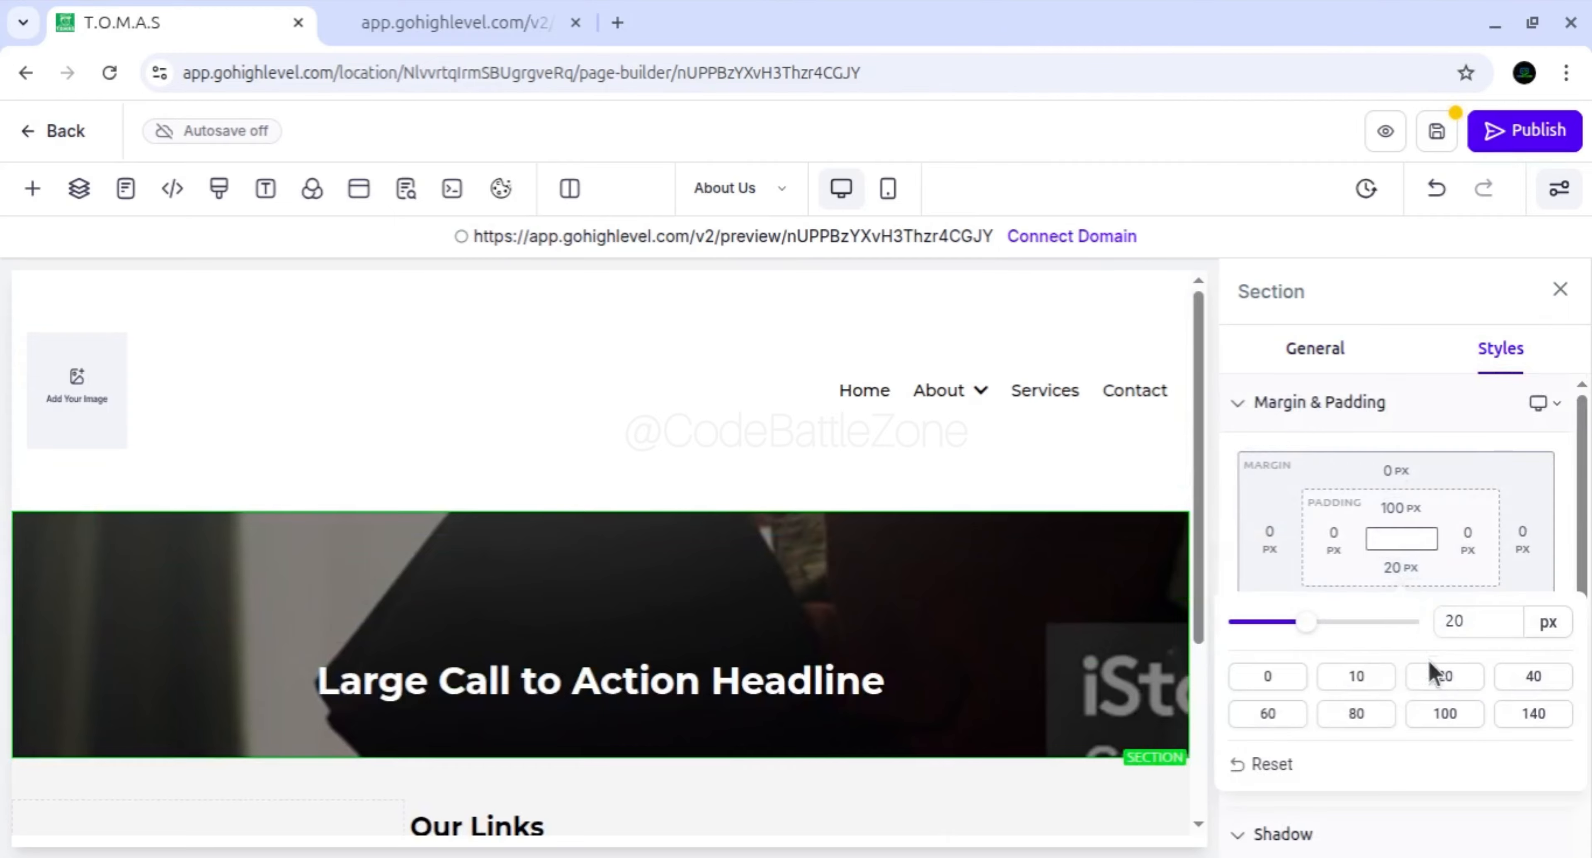
left_click(1445, 713)
Examine how the banner's background image behaves while the page scrolls
scroll(753, 702, "down", 2)
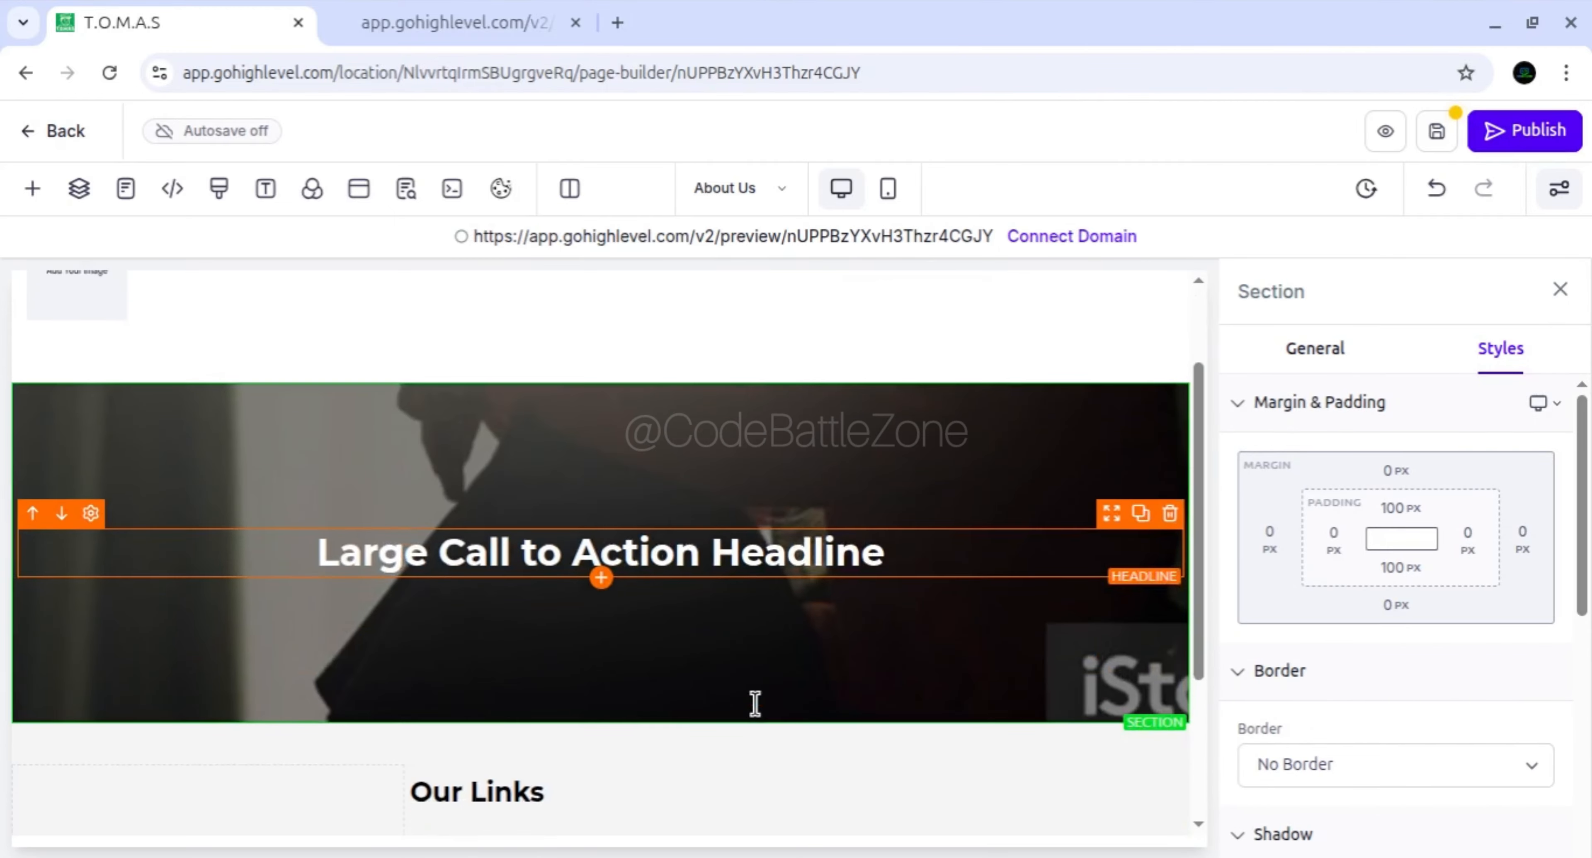
scroll(748, 700, "up", 2)
scroll(746, 698, "down", 5)
scroll(746, 696, "up", 4)
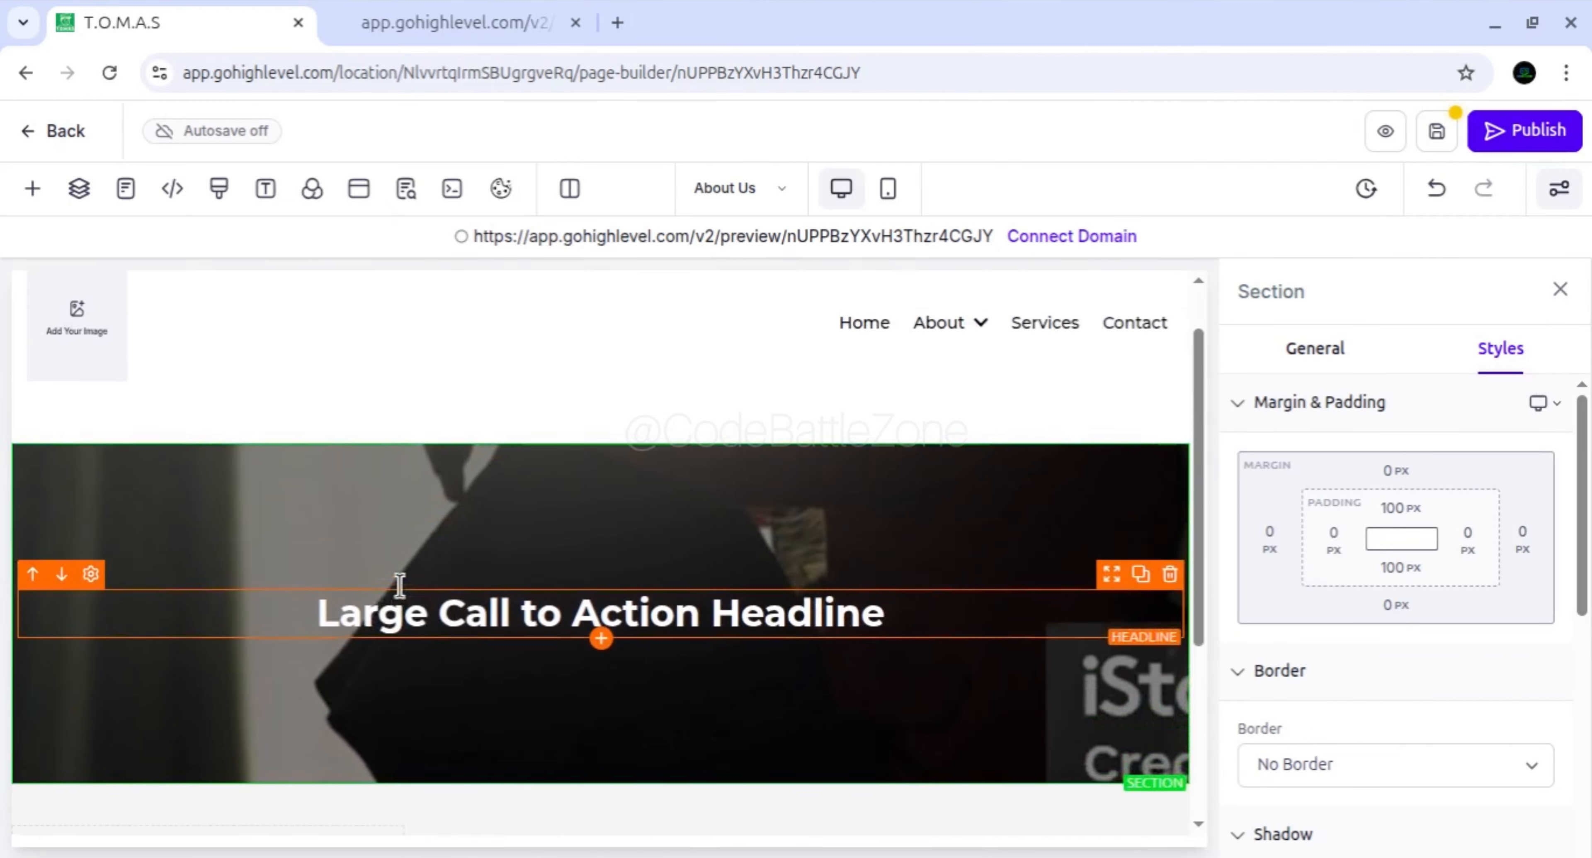
scroll(398, 583, "down", 1)
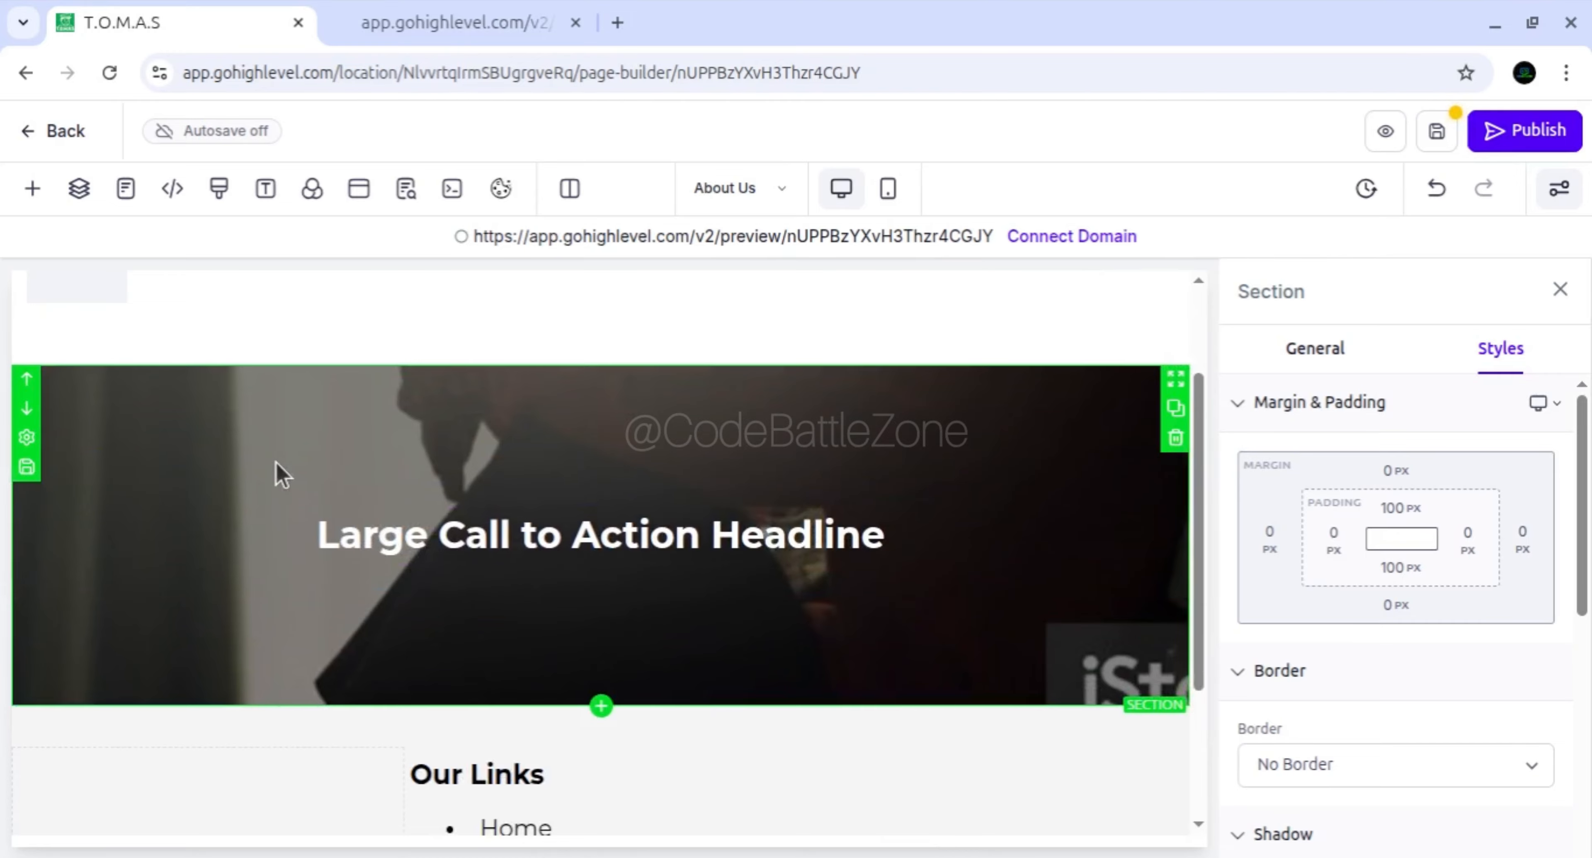
scroll(557, 550, "down", 3)
scroll(547, 535, "up", 4)
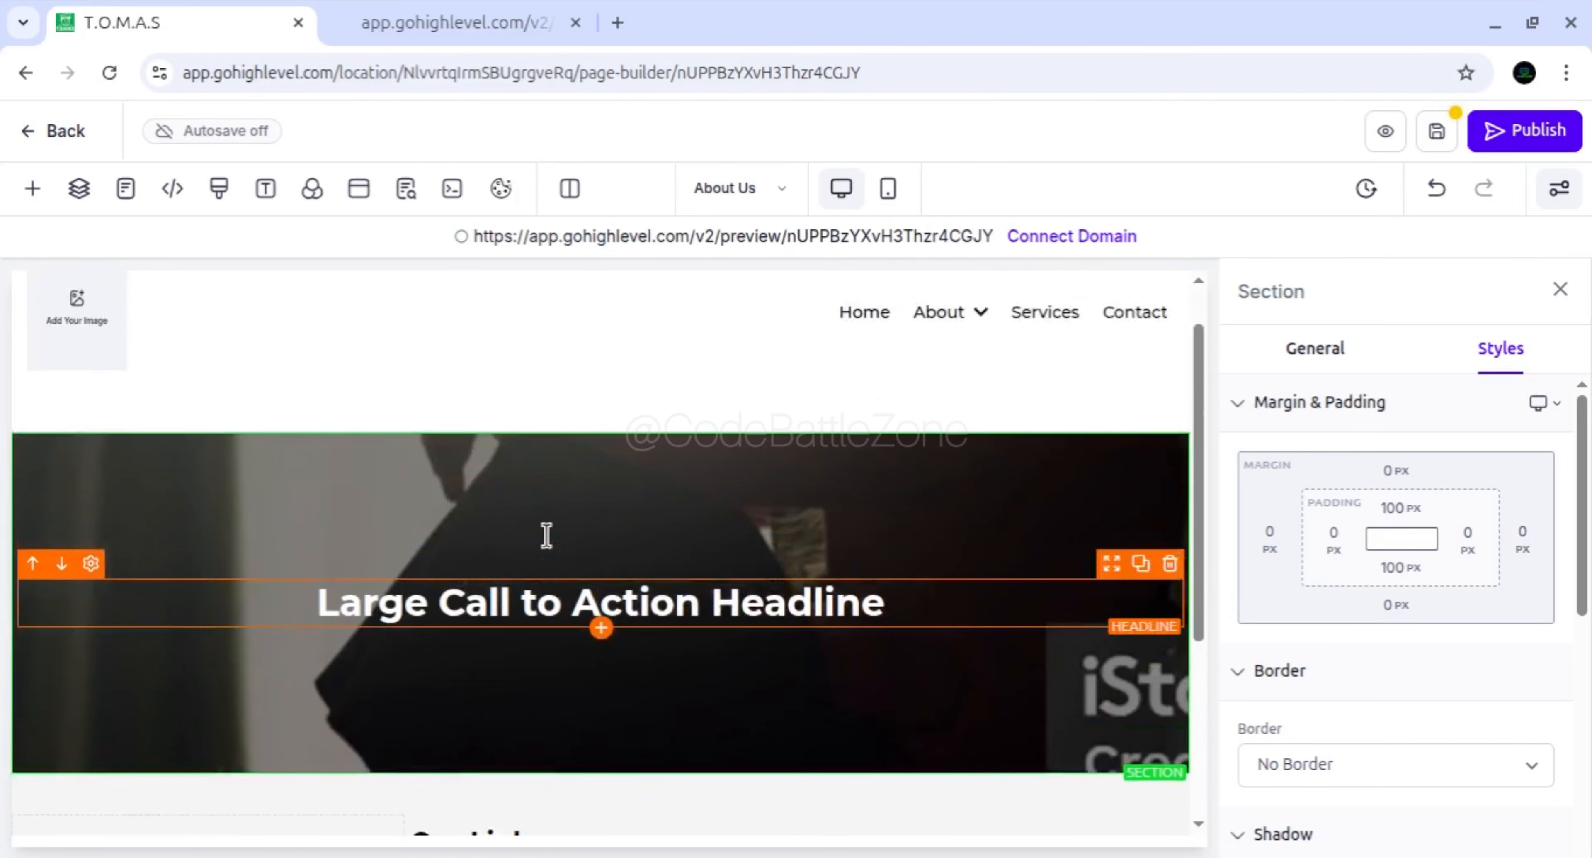
scroll(547, 535, "down", 4)
Set the banner background's image option to Full Center and close the section settings
left_click(1307, 352)
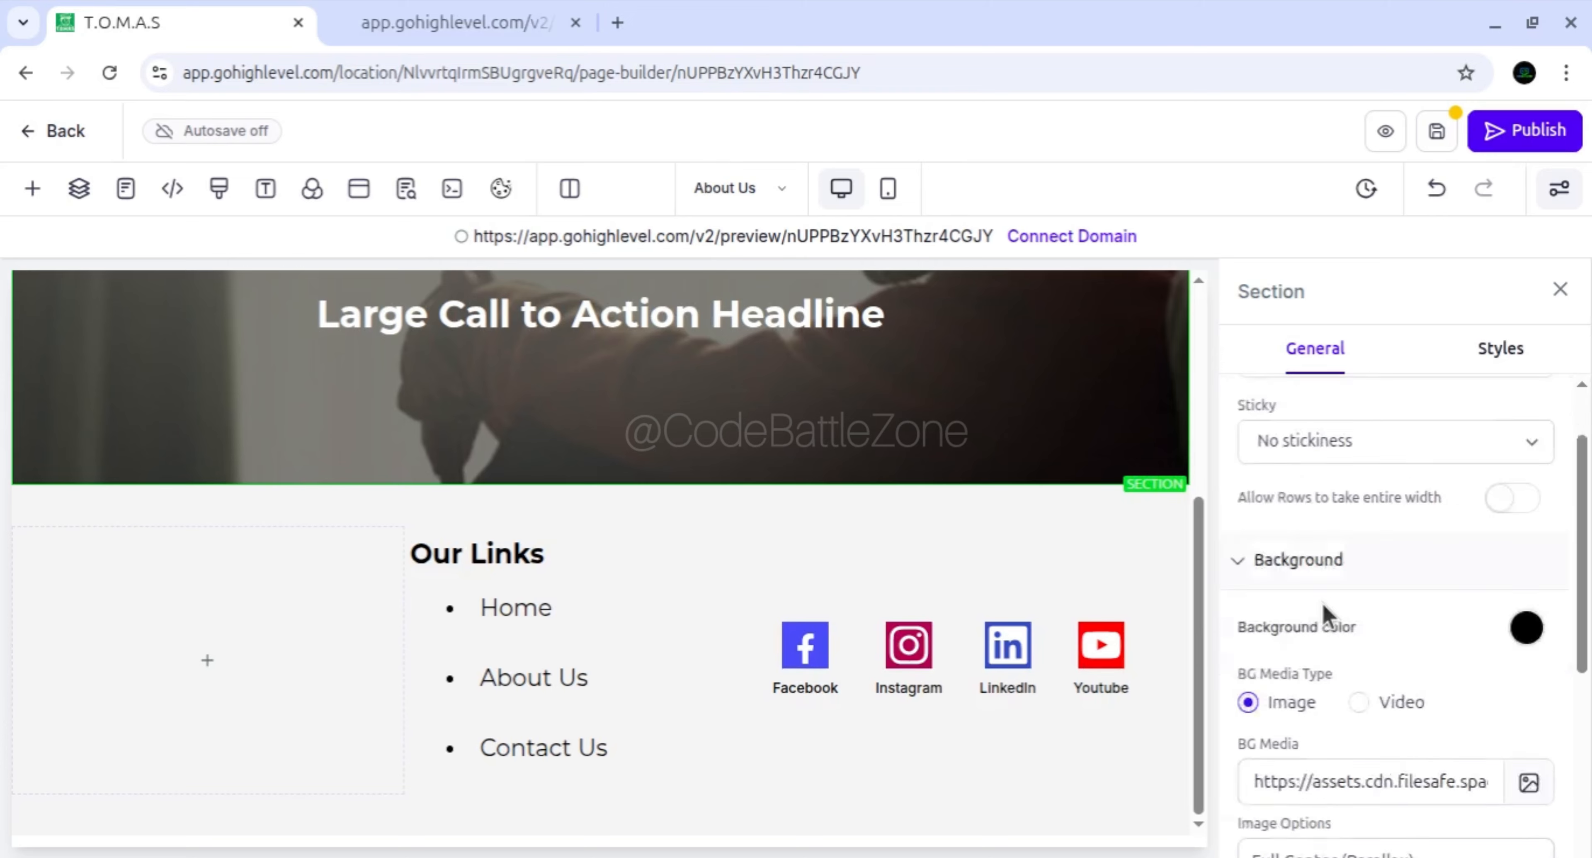
scroll(1323, 609, "down", 6)
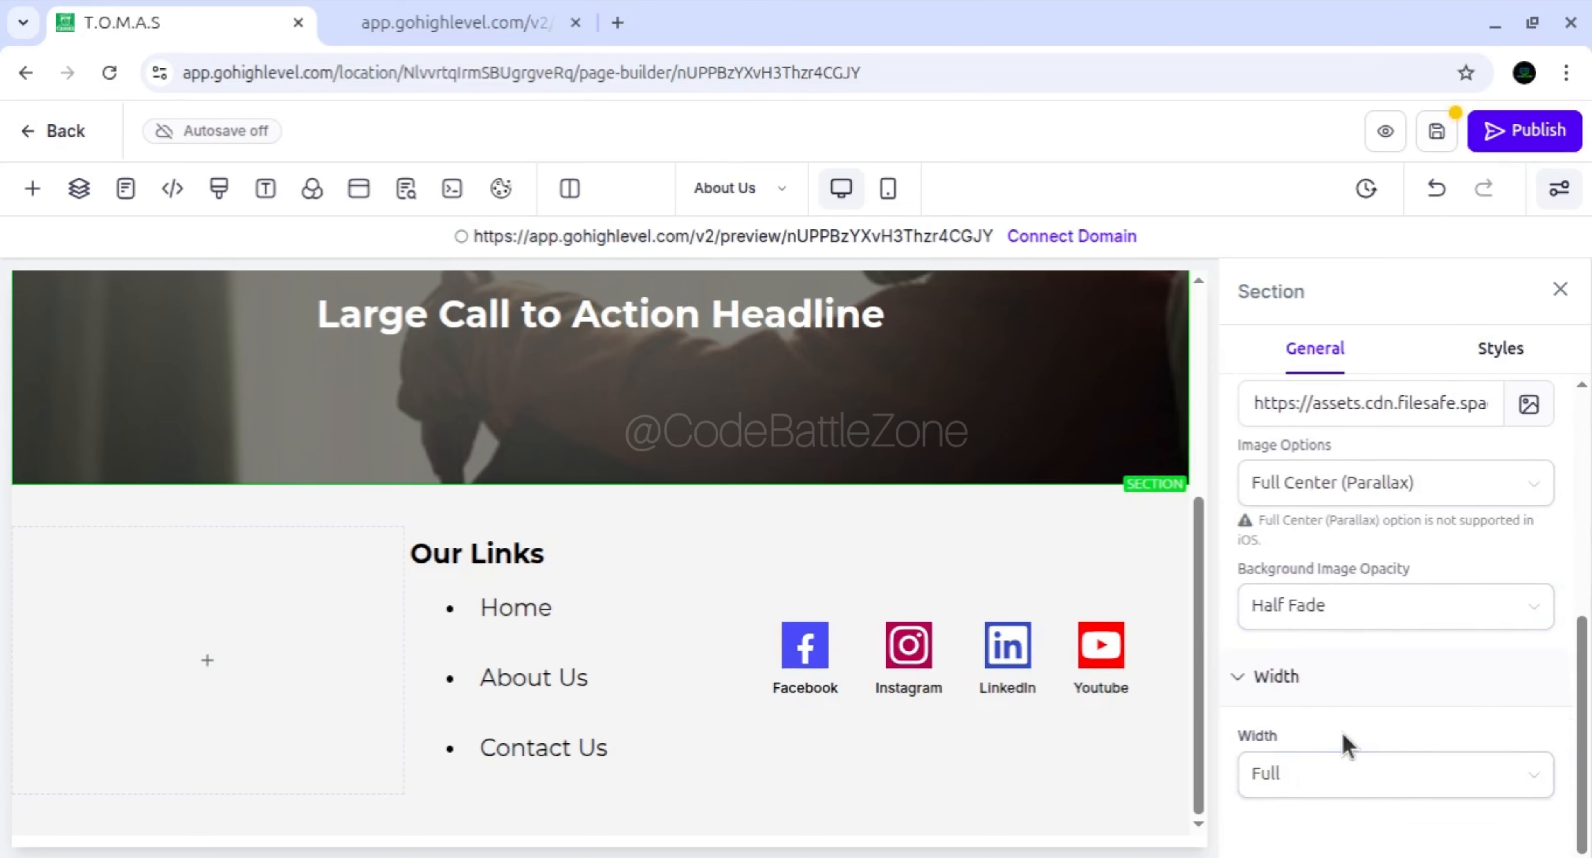
scroll(1329, 618, "up", 2)
left_click_drag(1242, 509, 1327, 510)
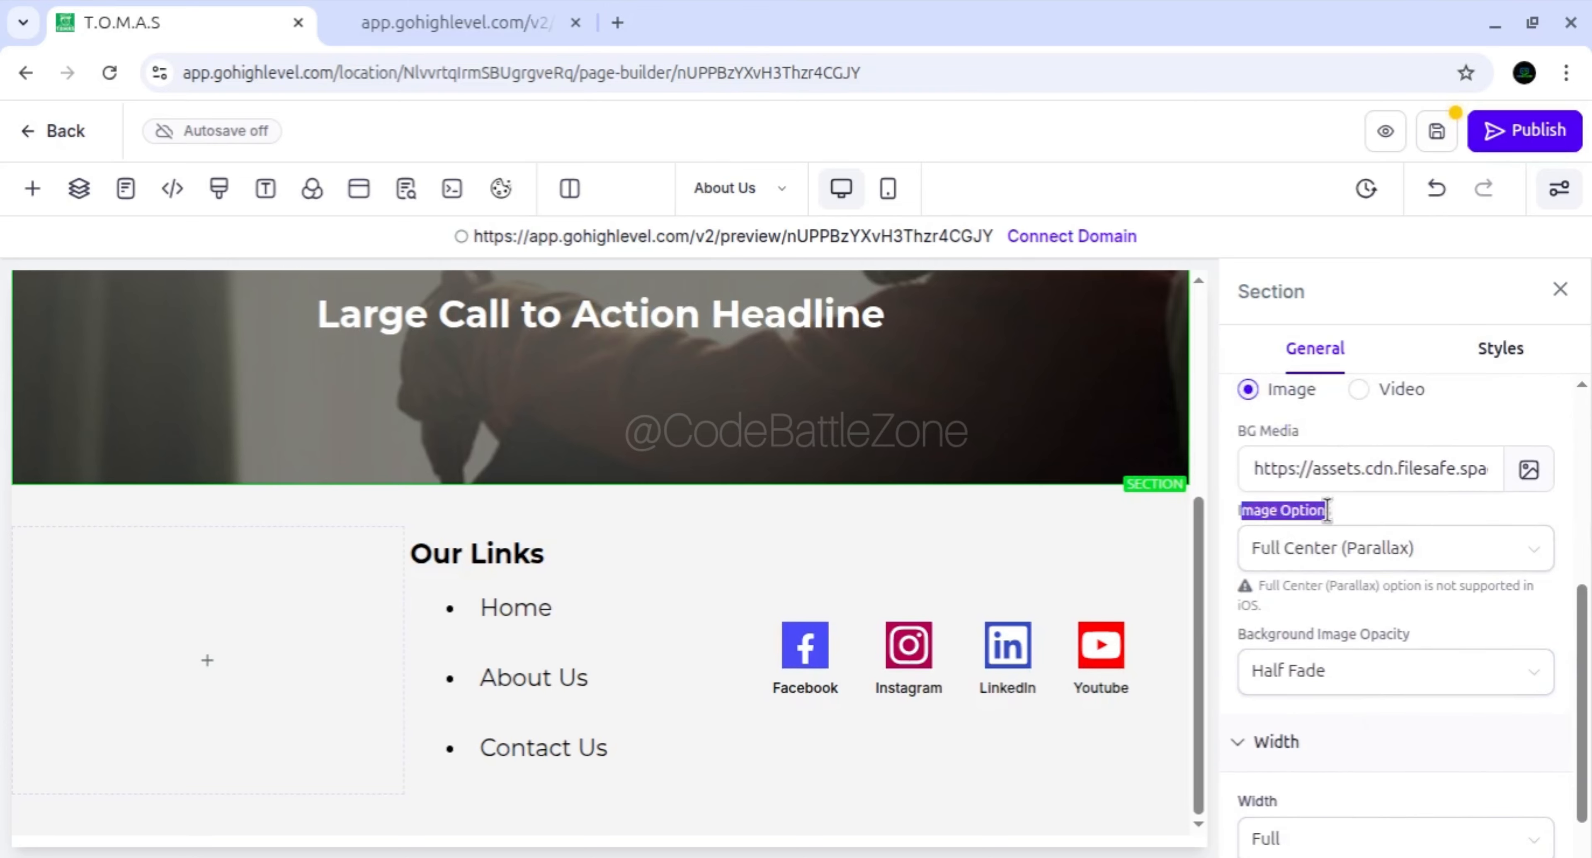
left_click(1351, 558)
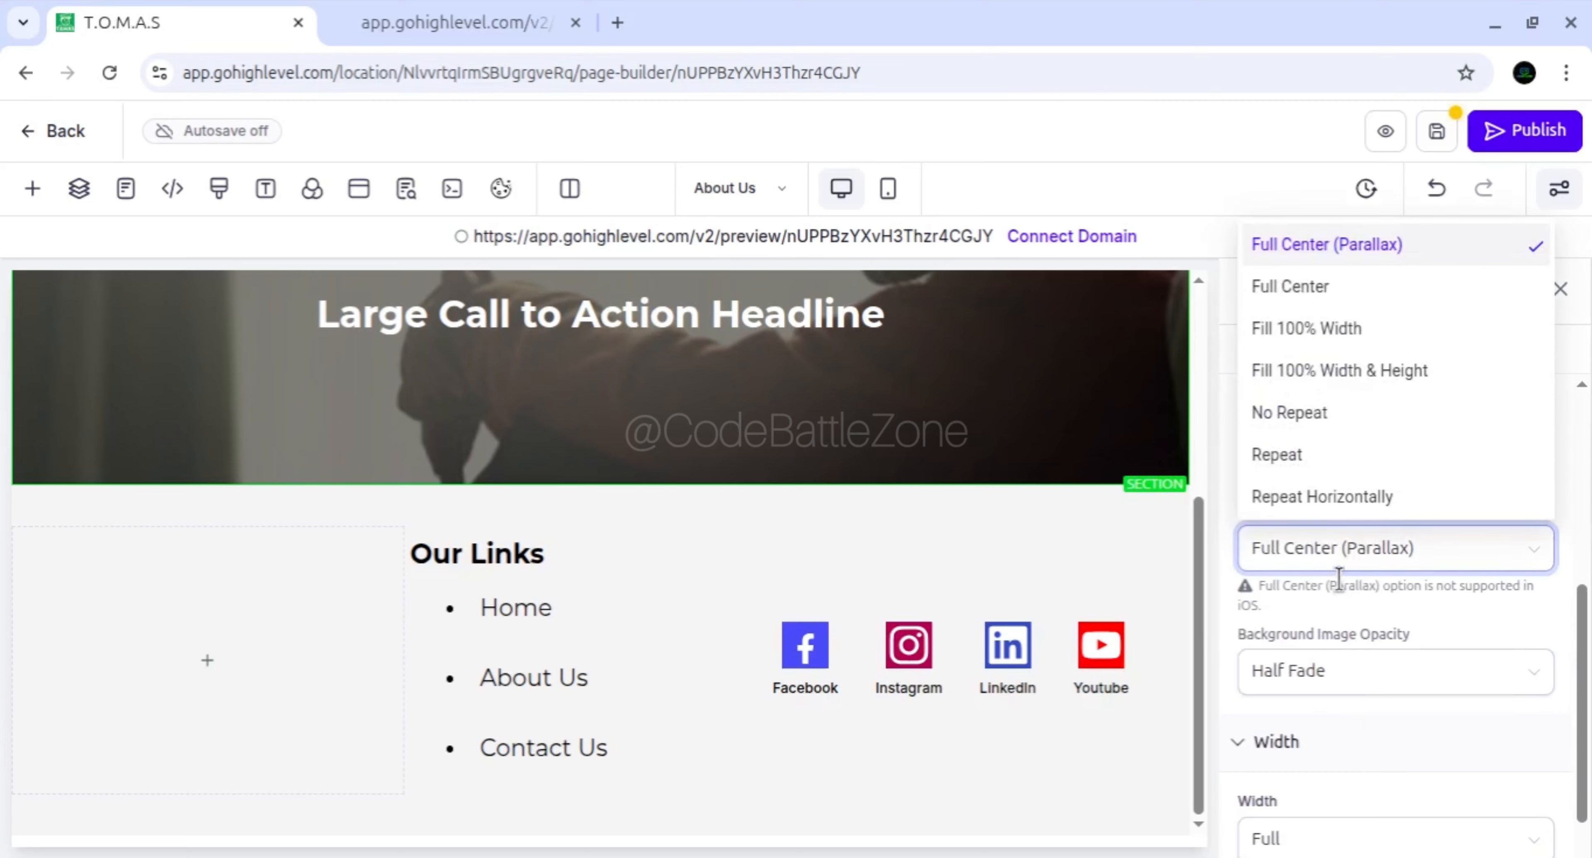
left_click(1345, 565)
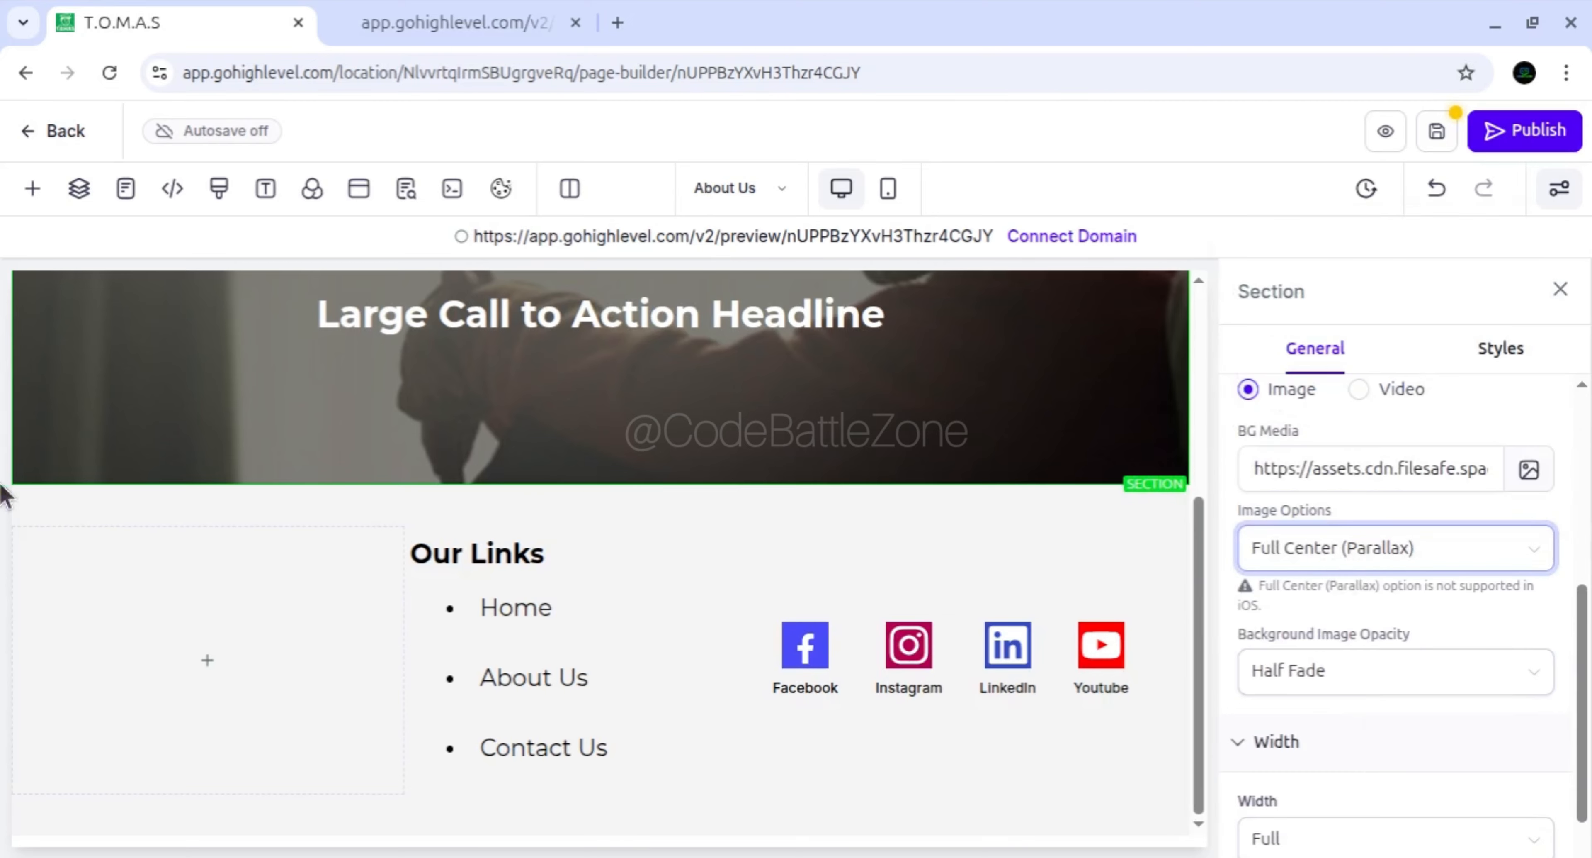
left_click(1300, 552)
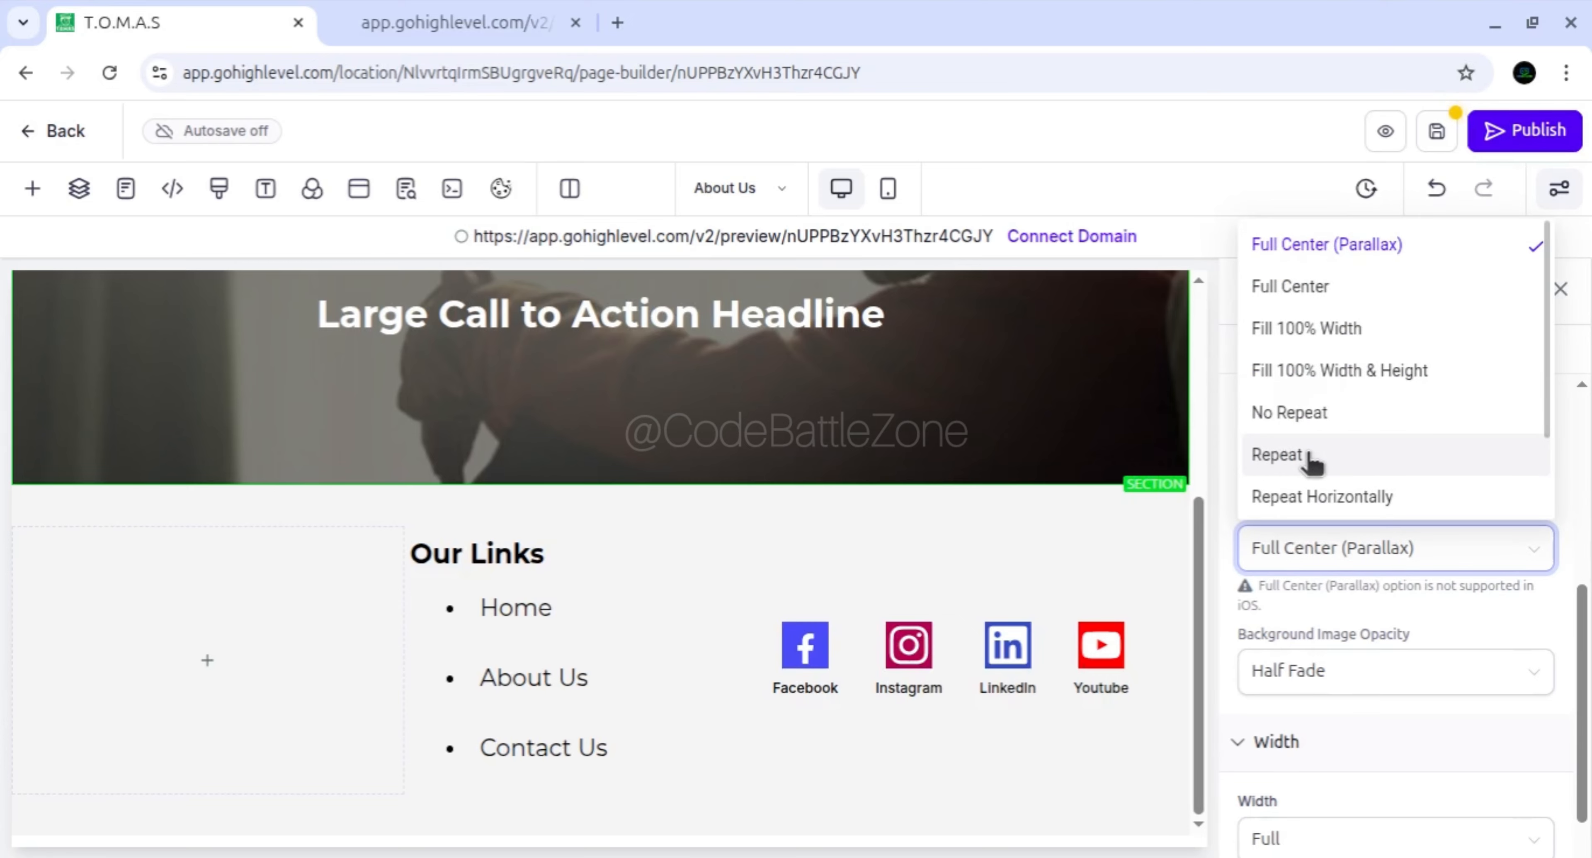
left_click(1300, 295)
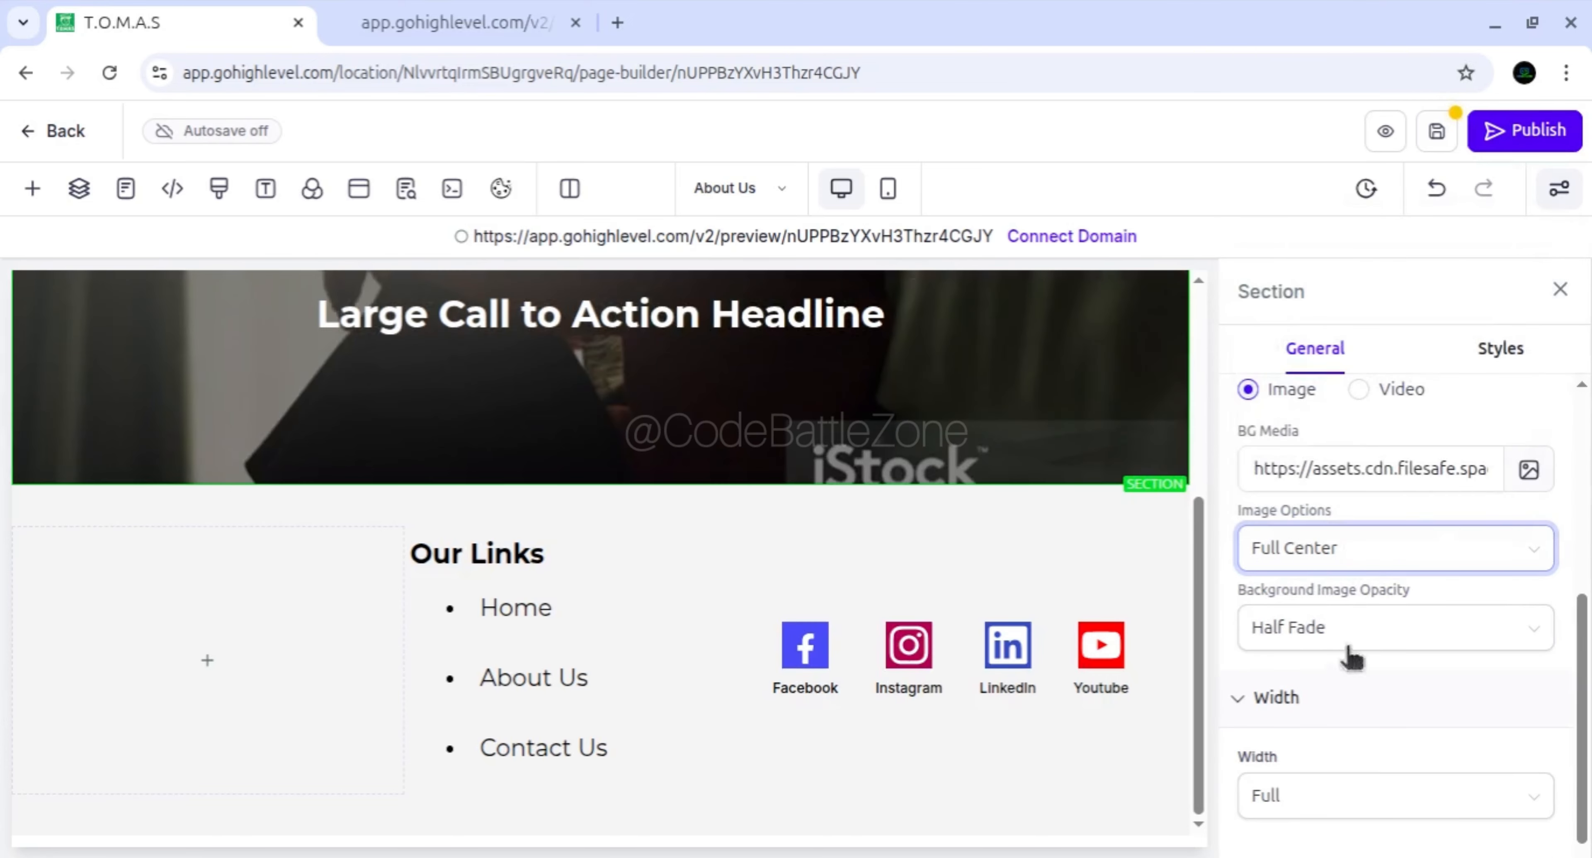
left_click(1560, 289)
Review the banner on the About Us page and save the page
scroll(888, 504, "up", 4)
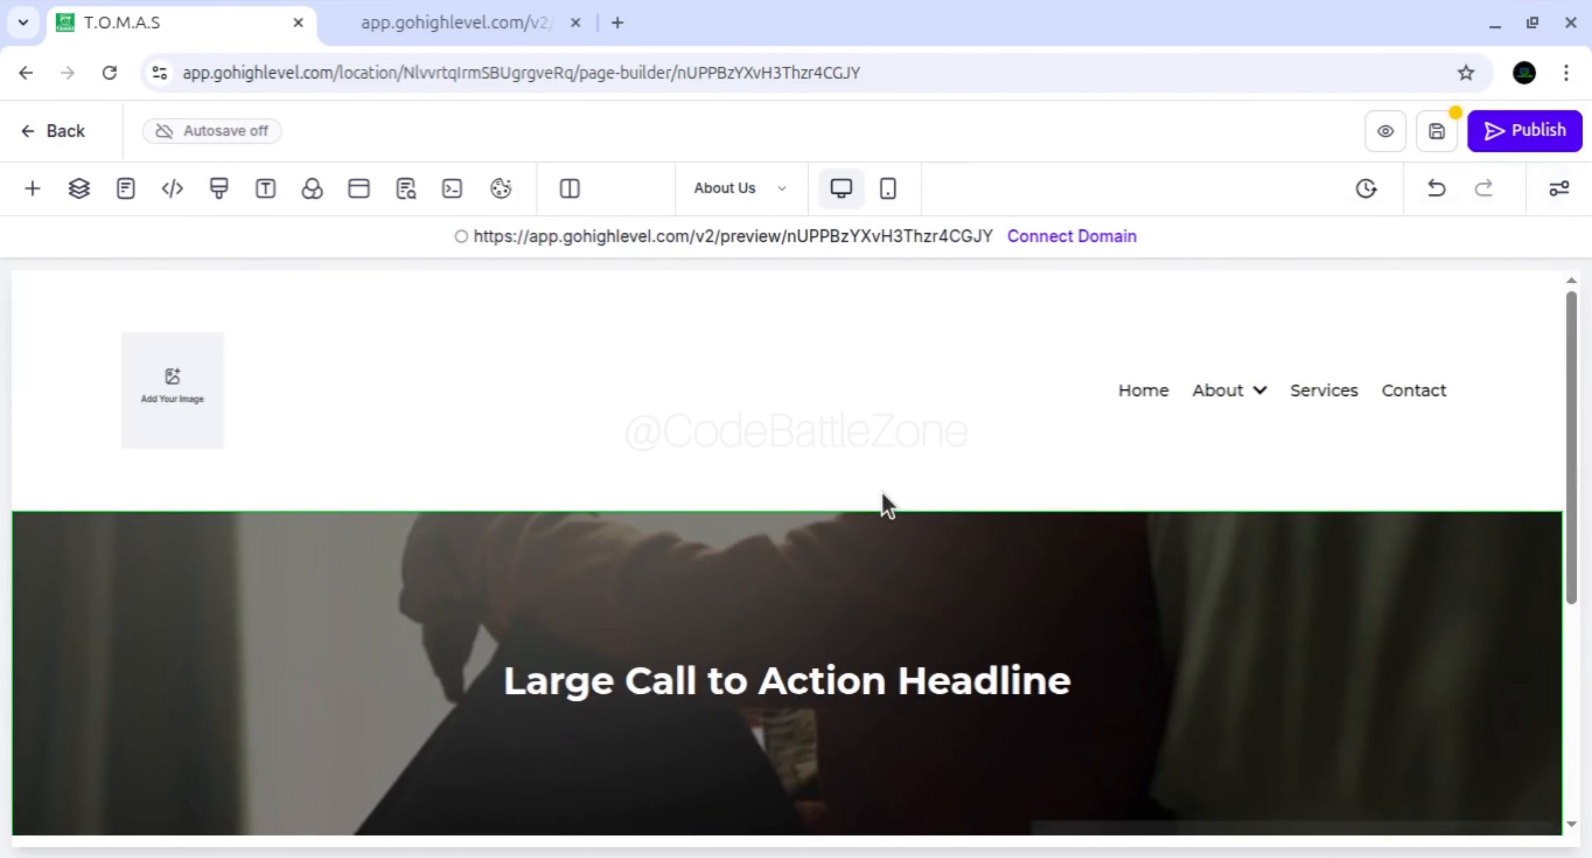
scroll(632, 608, "down", 4)
scroll(632, 607, "up", 2)
left_click(1427, 132)
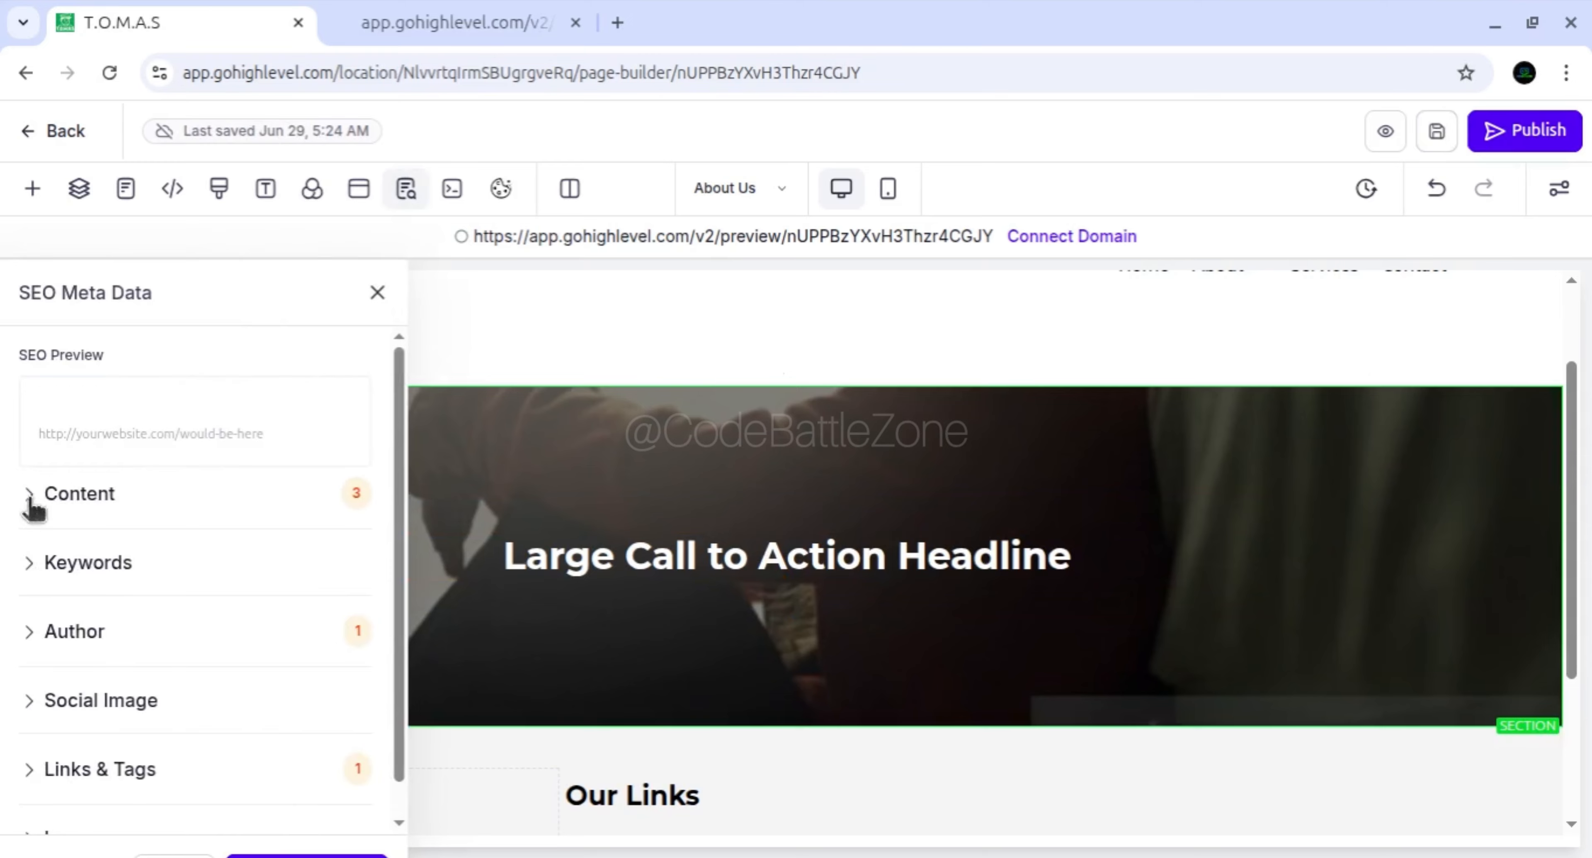
Enter "About Us | CodeBattleZone" as the title in the page's SEO content metadata
left_click(33, 561)
left_click(42, 497)
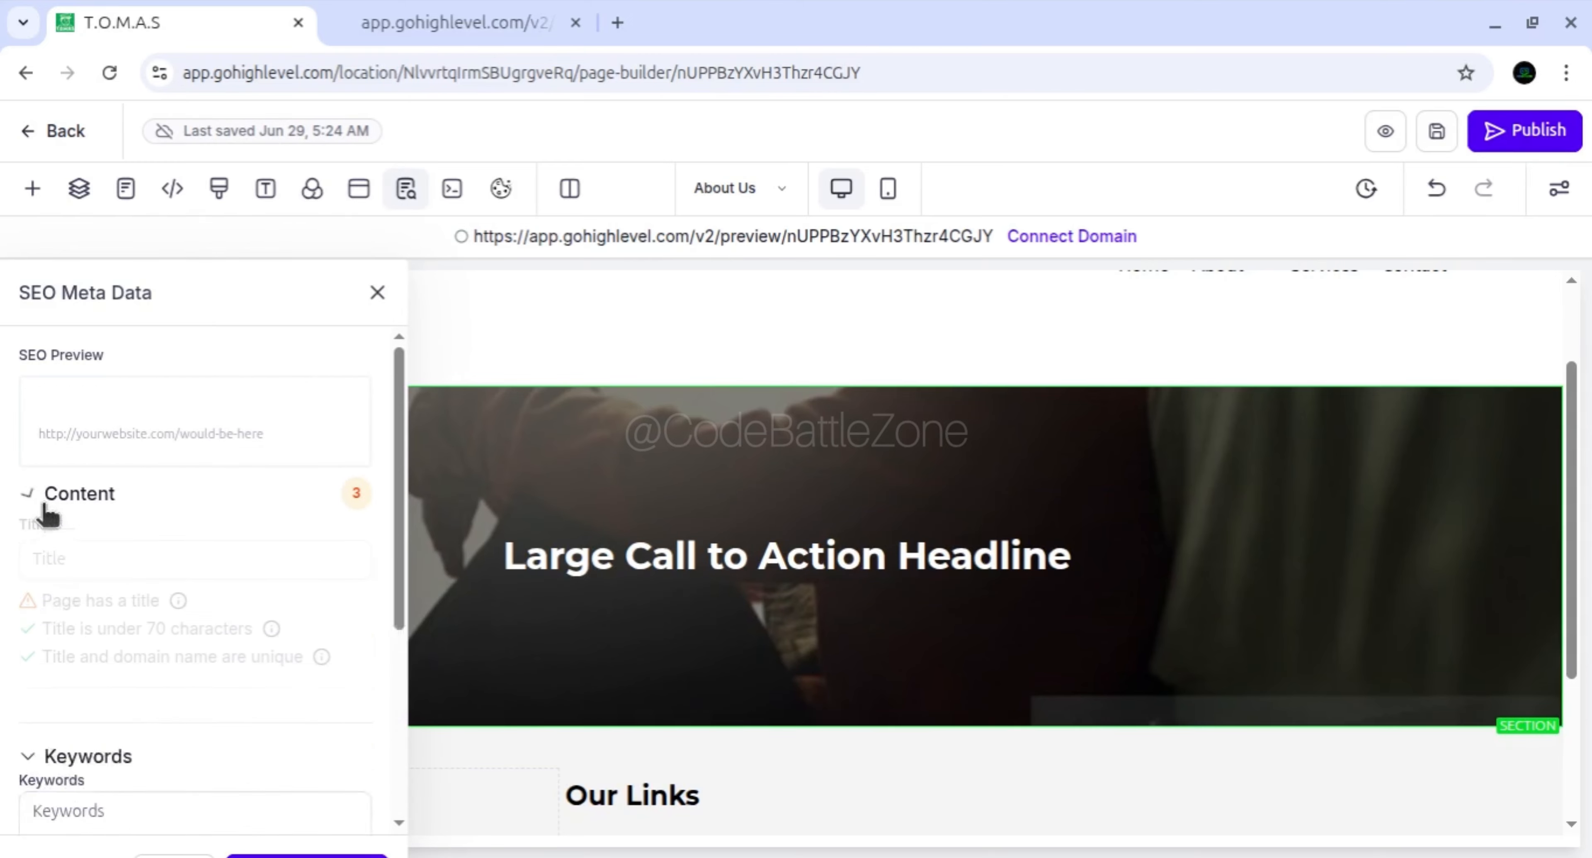
left_click(67, 558)
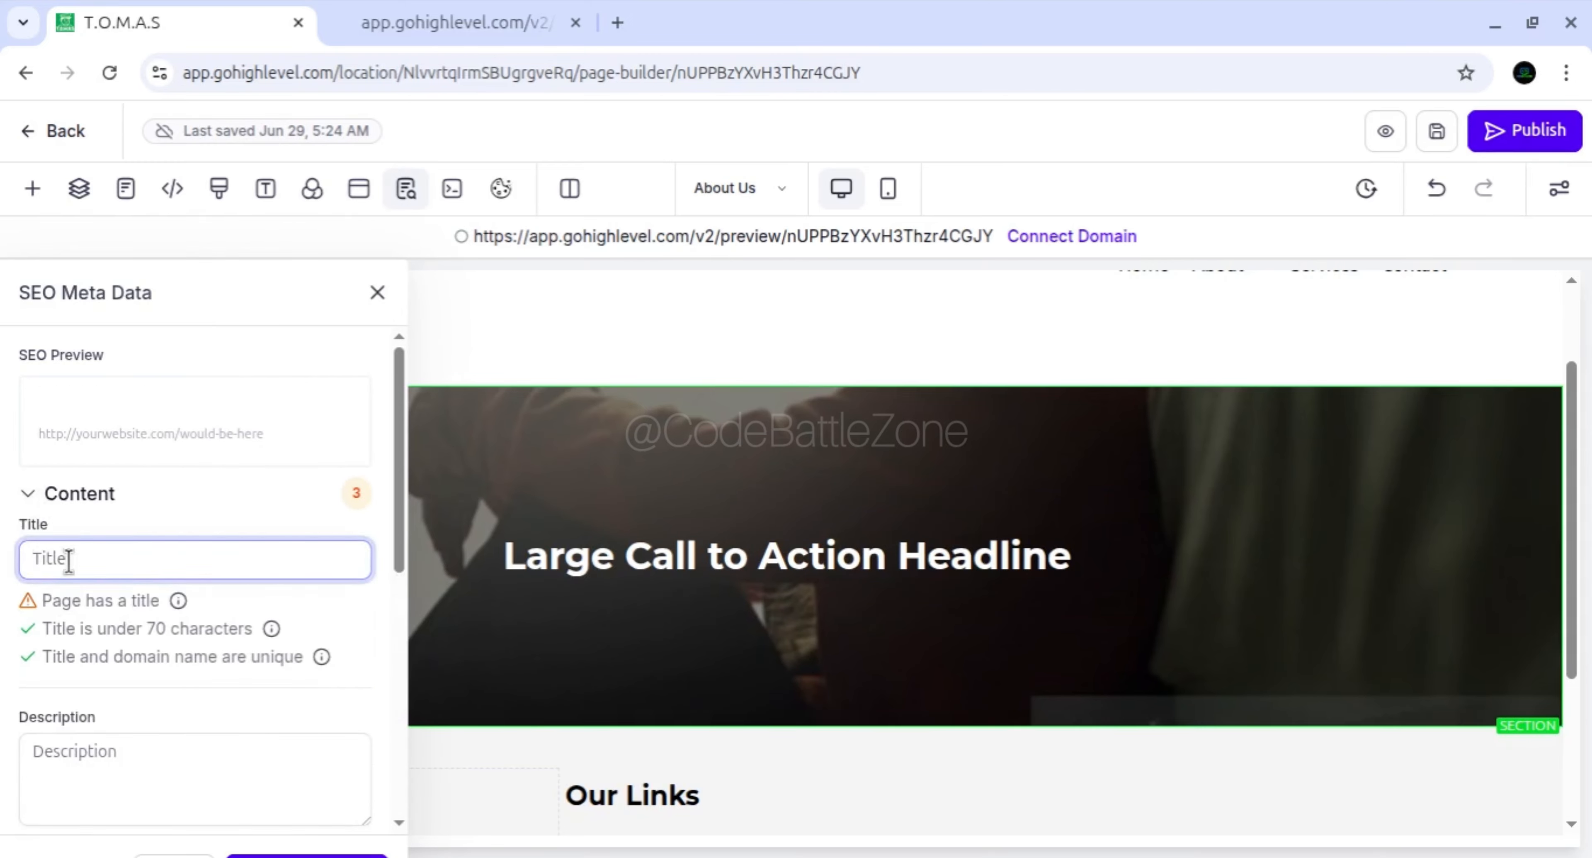
type("About Us | CodeBattleZone")
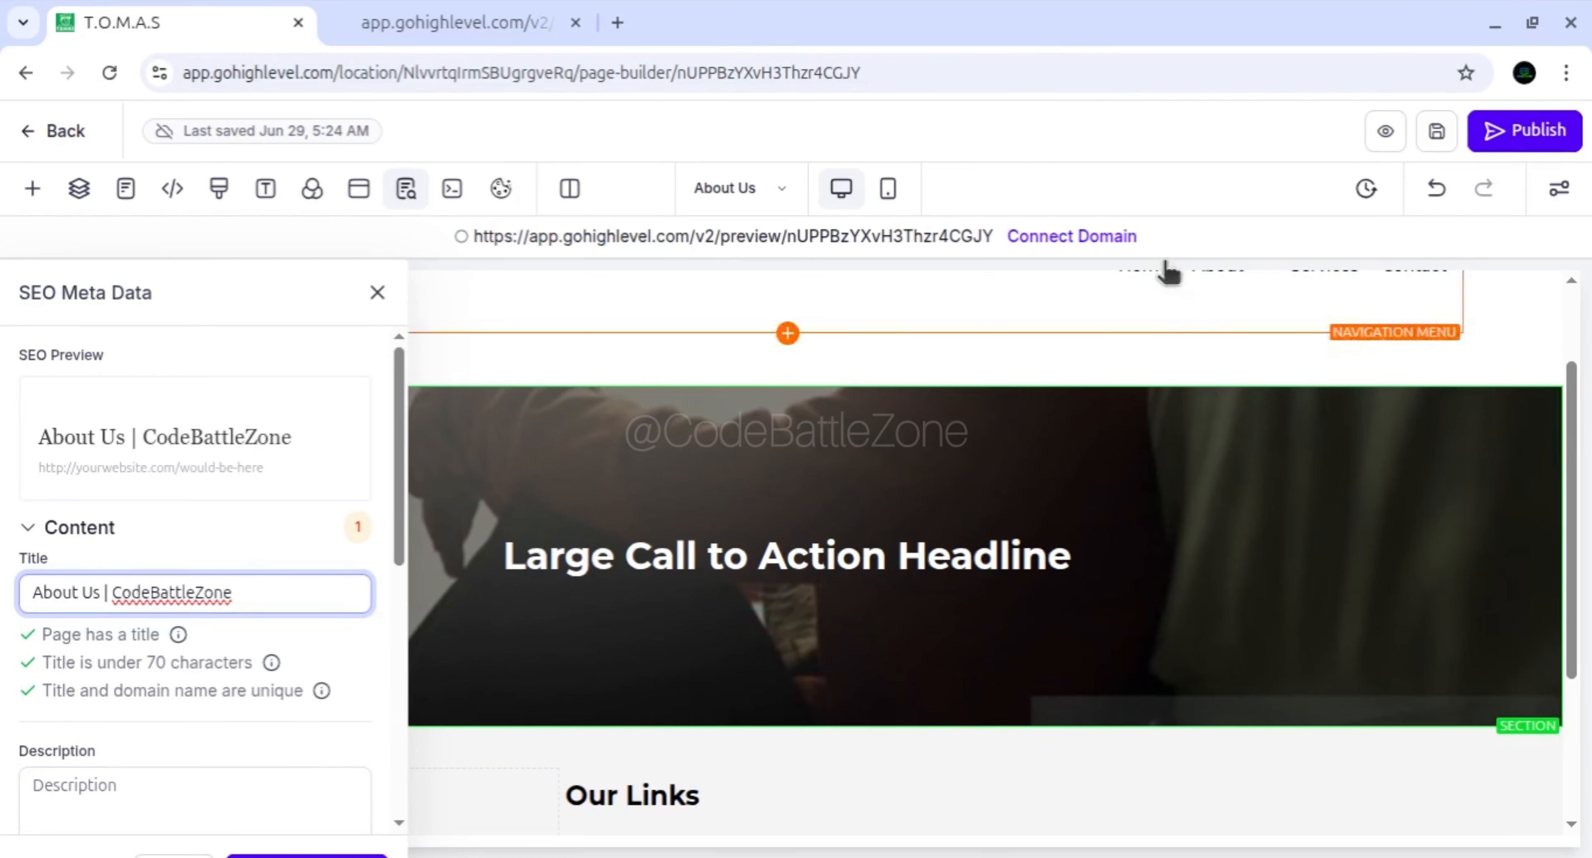
Reduce the browser zoom to 80% and apply the SEO metadata update
left_click(1566, 72)
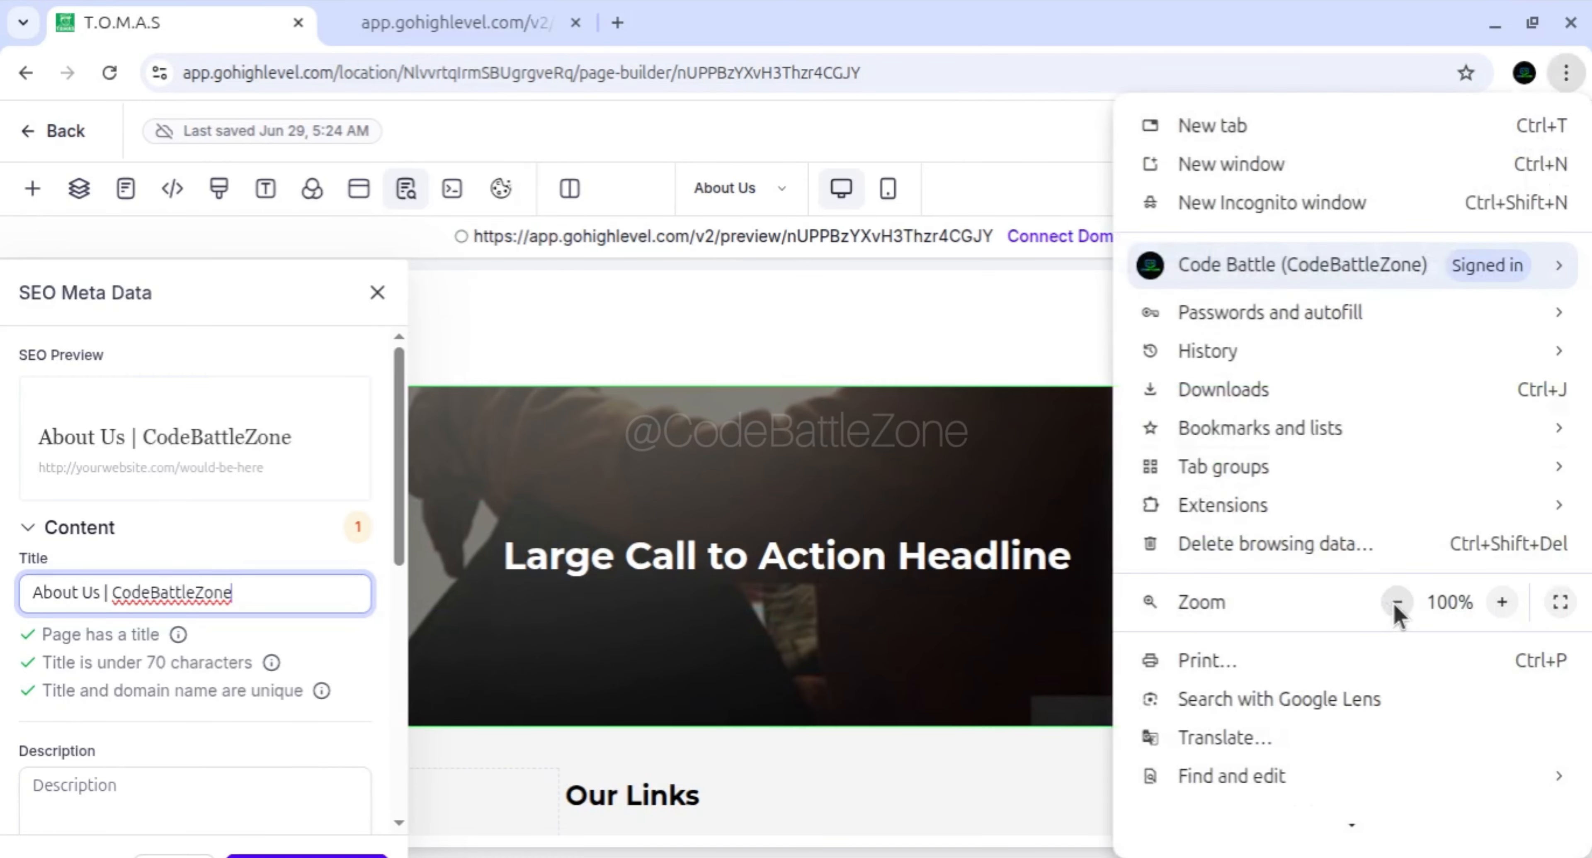
left_click(1397, 602)
left_click(1397, 602)
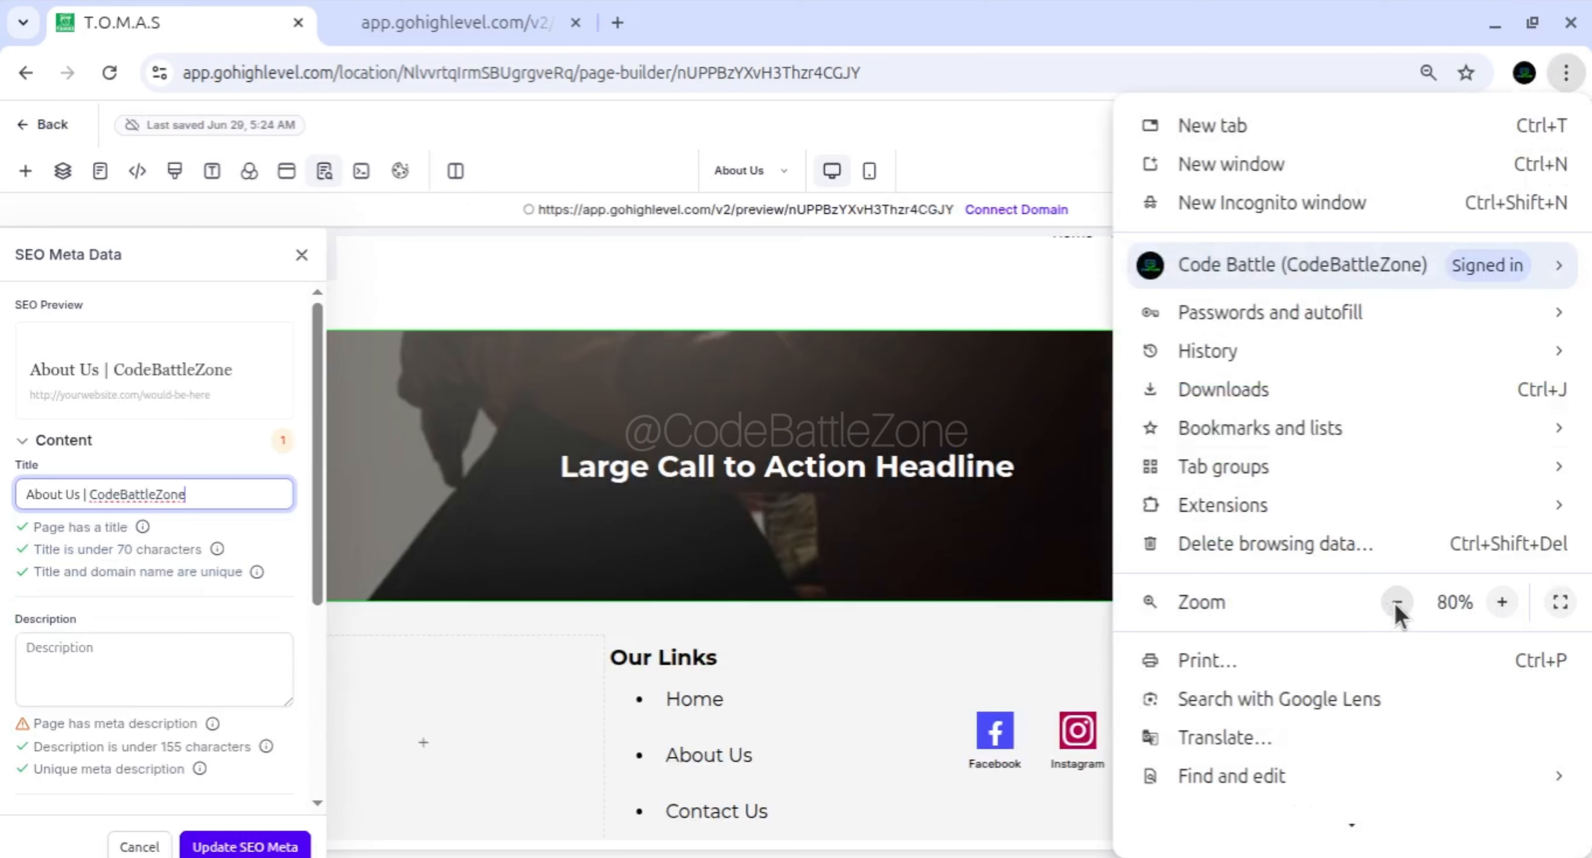
left_click(267, 834)
left_click(260, 843)
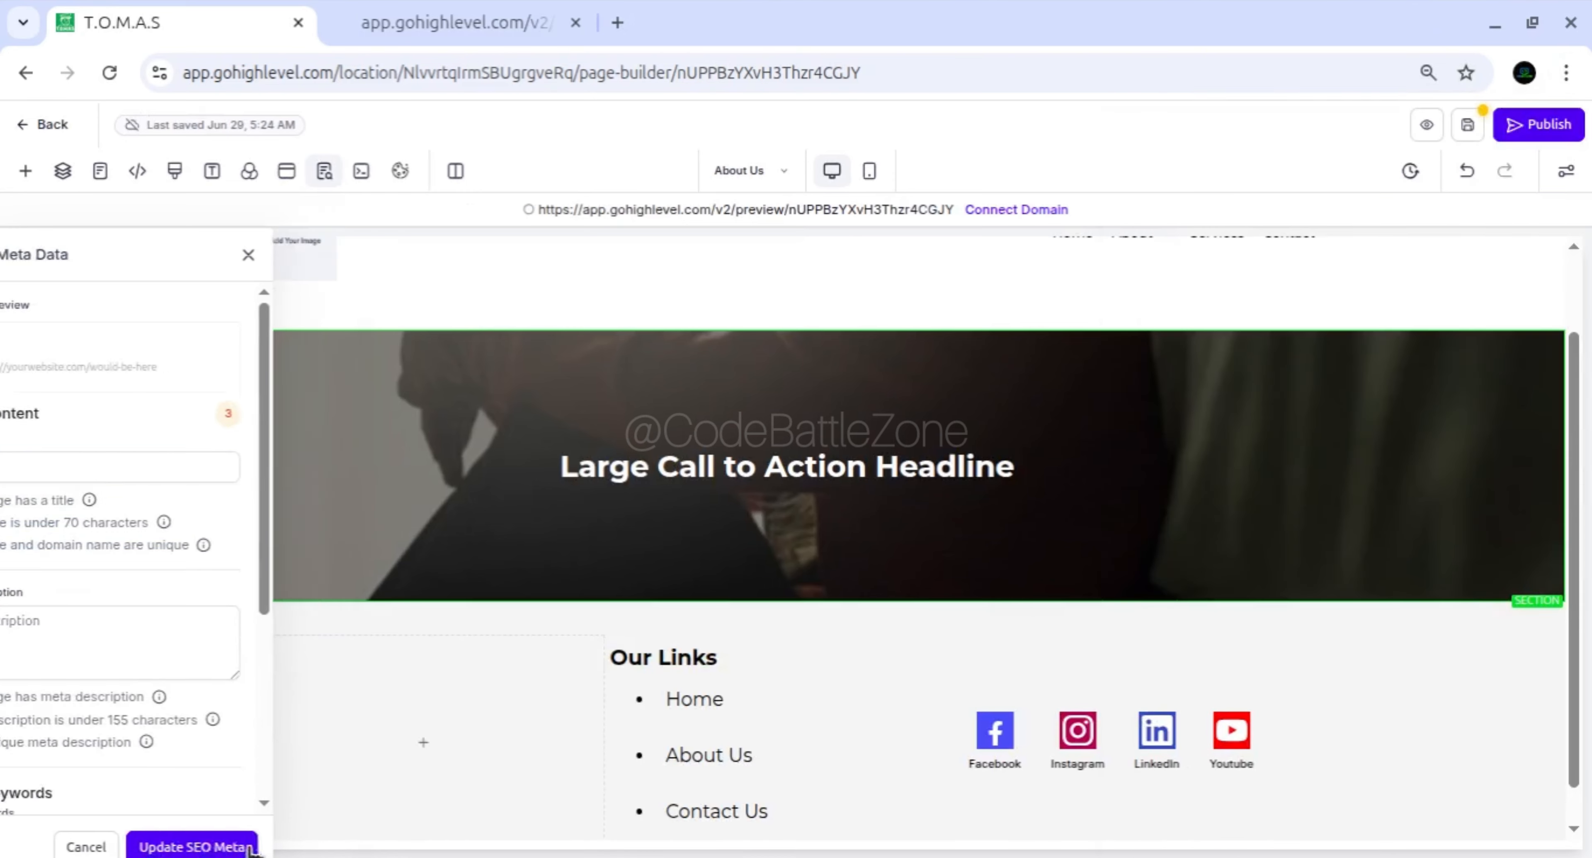
mouse_move(246, 845)
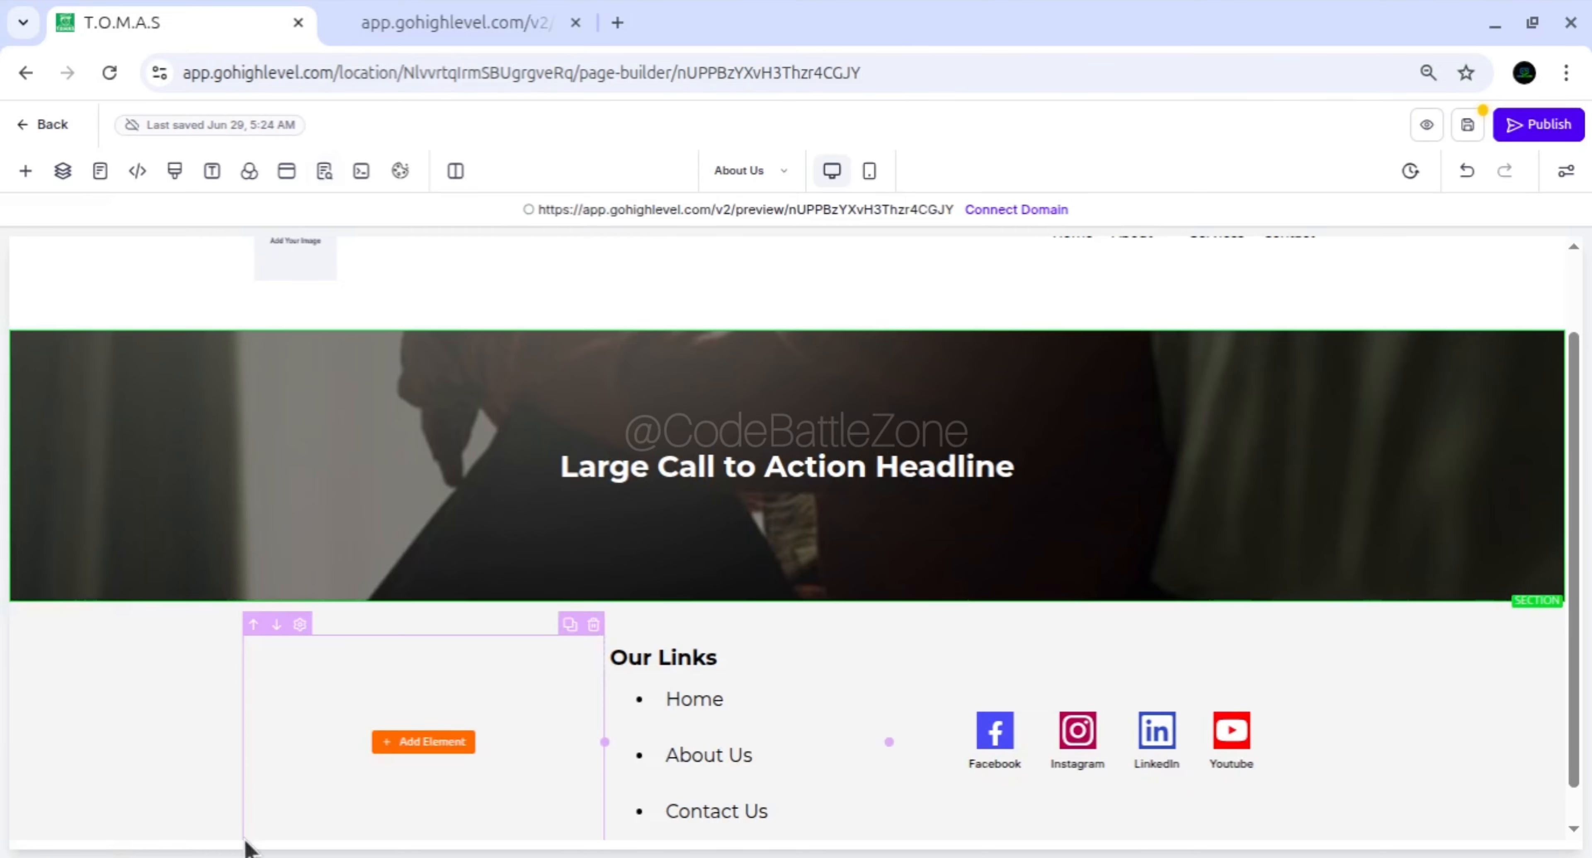
Save the About Us page and reset the browser zoom to its default
left_click(1462, 132)
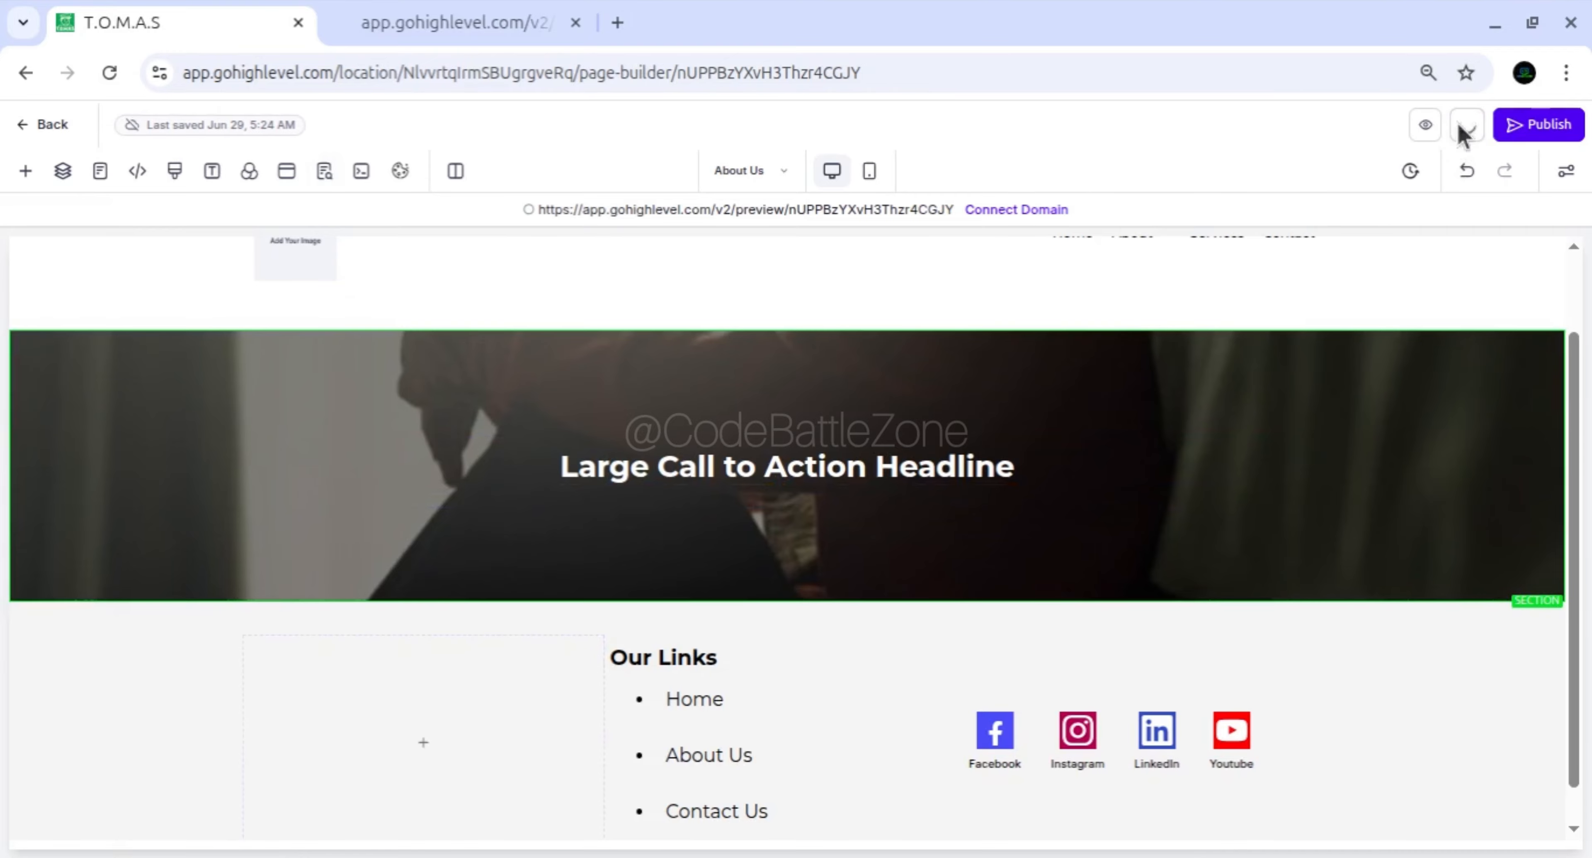
left_click(1427, 73)
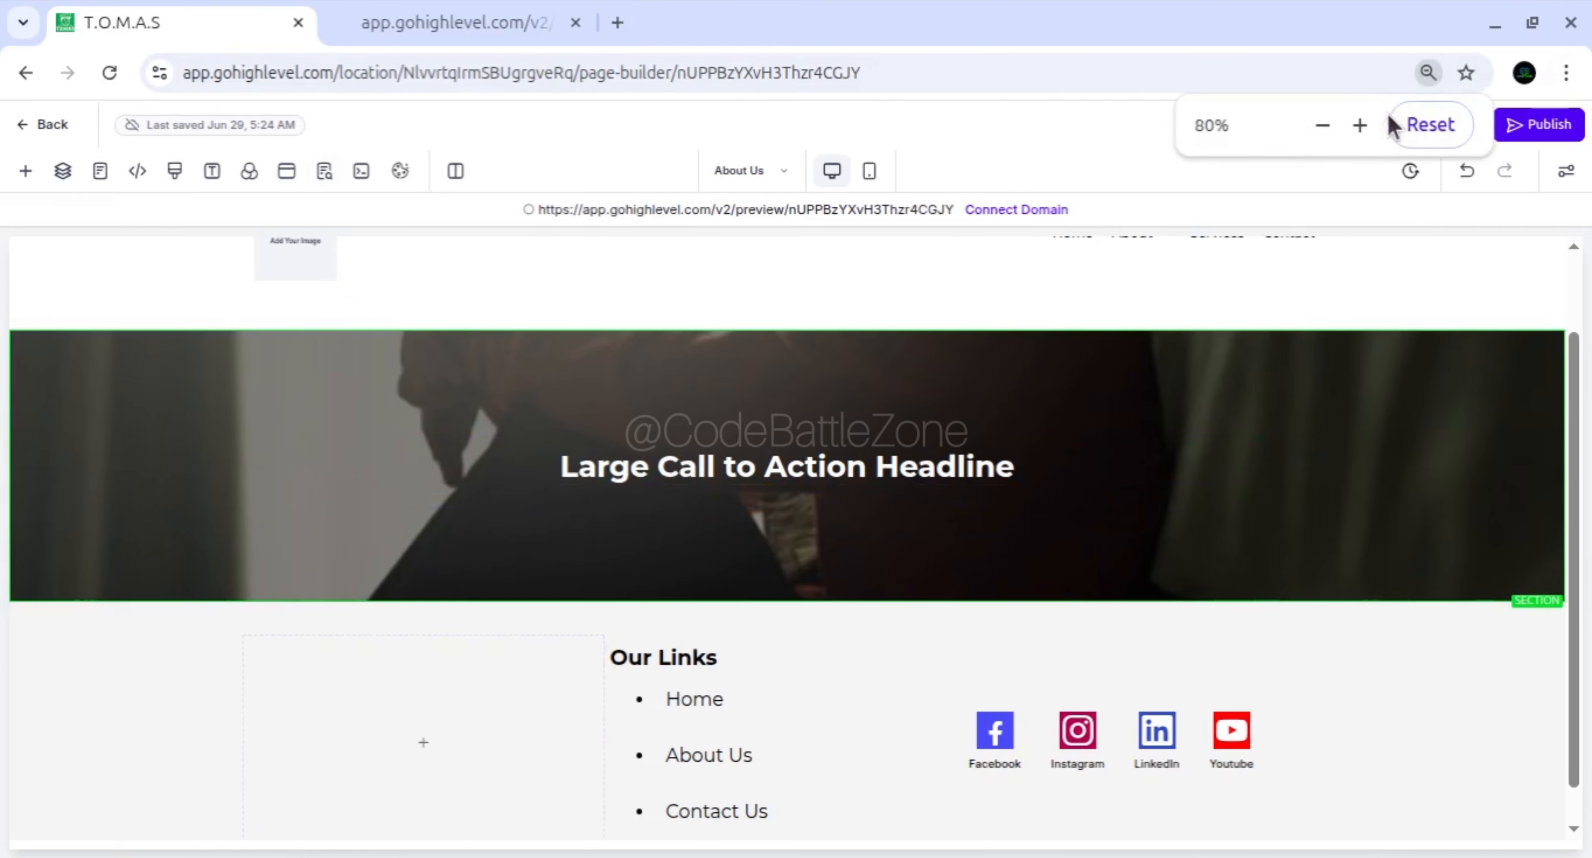
left_click(1416, 126)
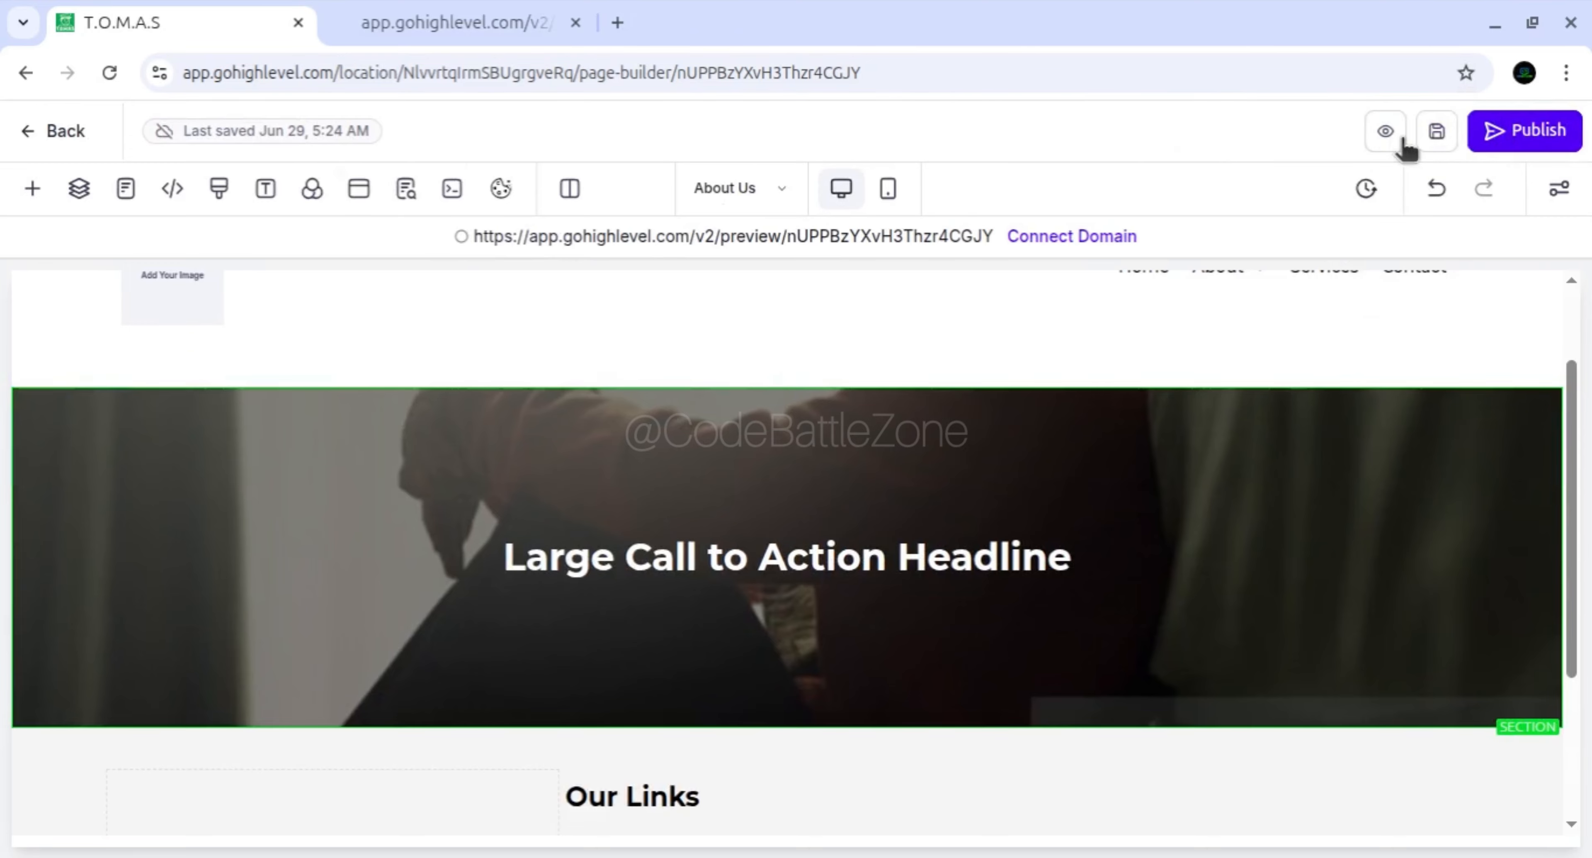
Preview the About Us page and examine its tab title, header navigation, banner headline and footer
left_click(1399, 146)
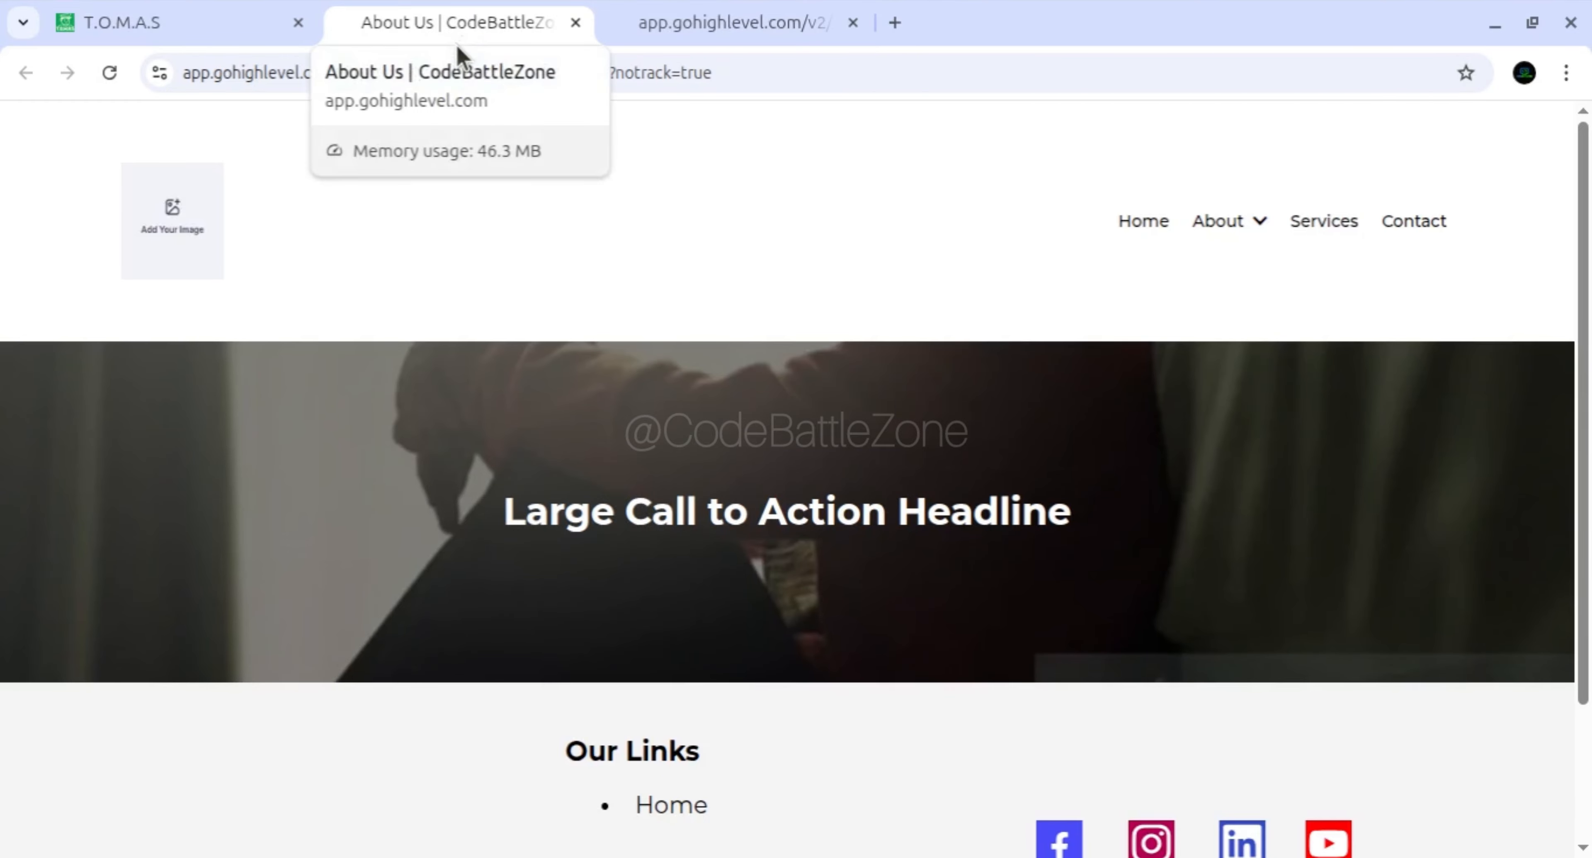
scroll(655, 349, "down", 3)
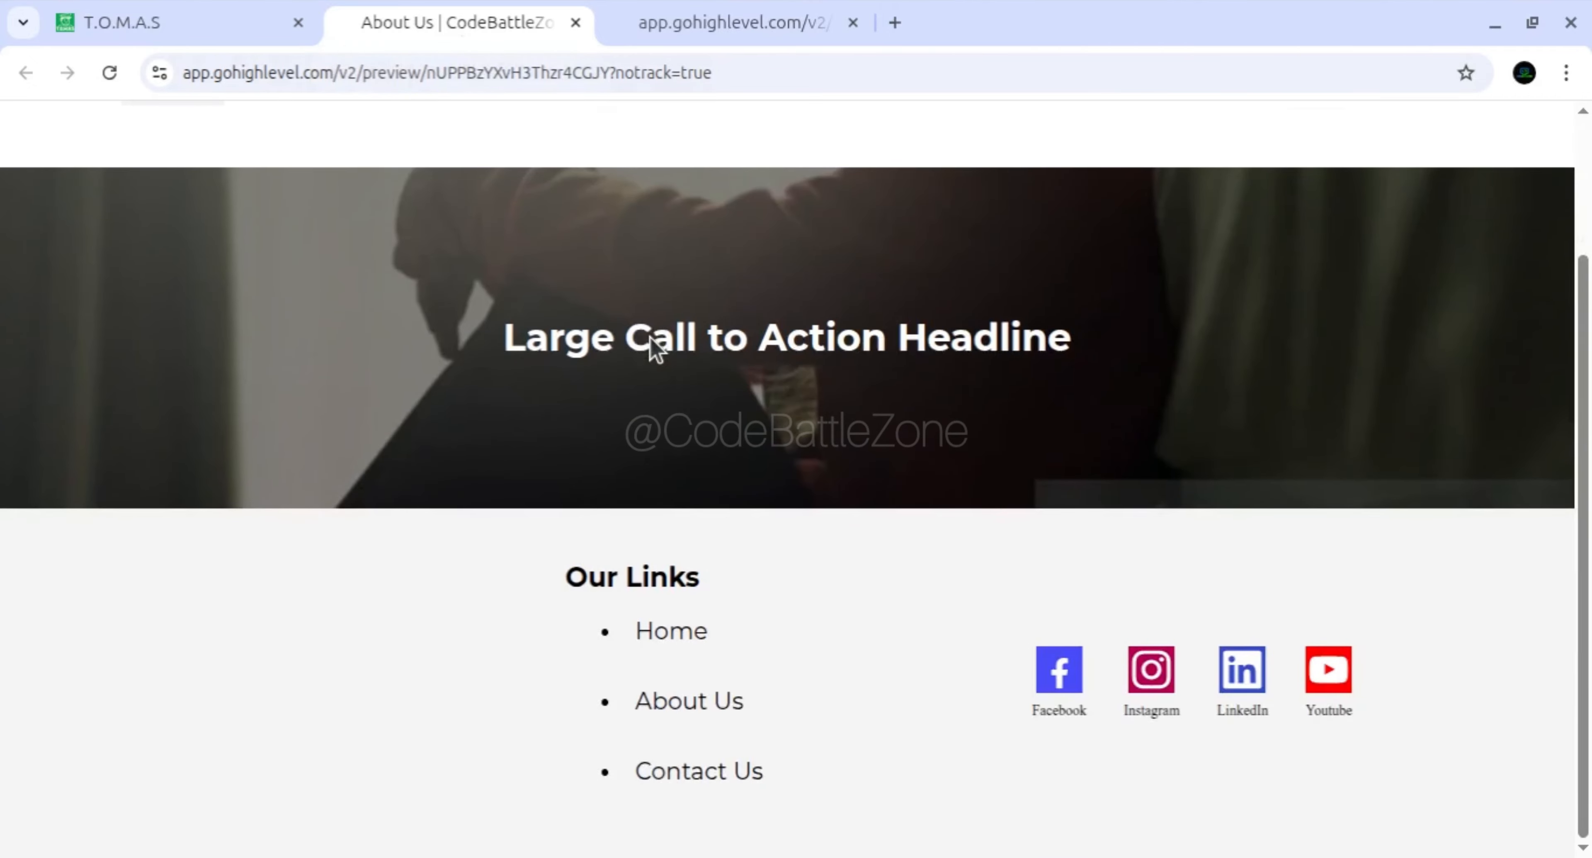
scroll(655, 349, "up", 3)
scroll(655, 349, "down", 3)
scroll(656, 349, "up", 3)
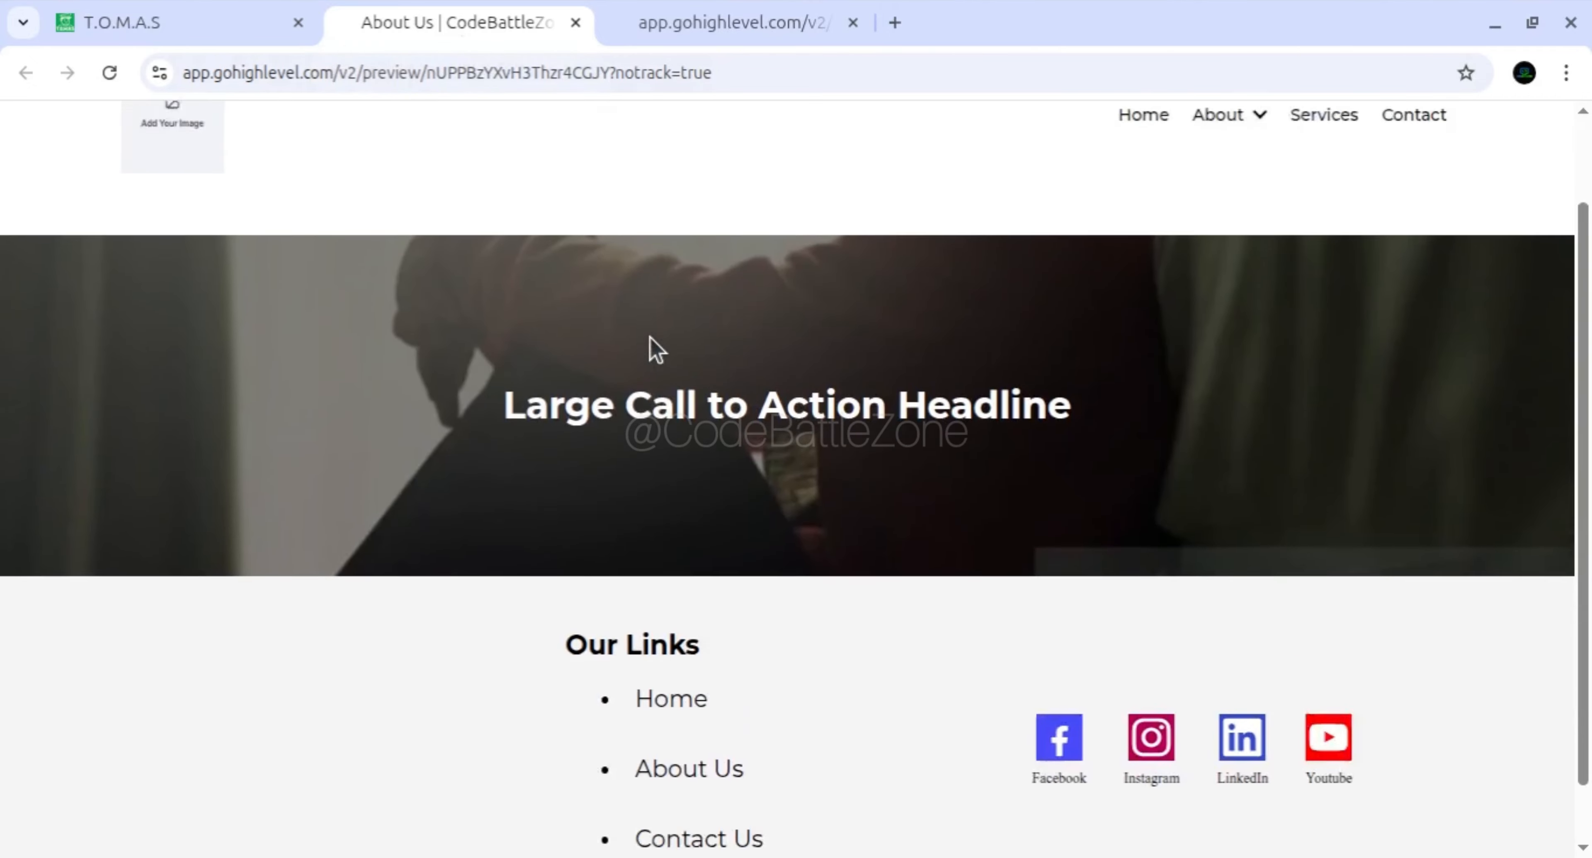
mouse_move(1264, 174)
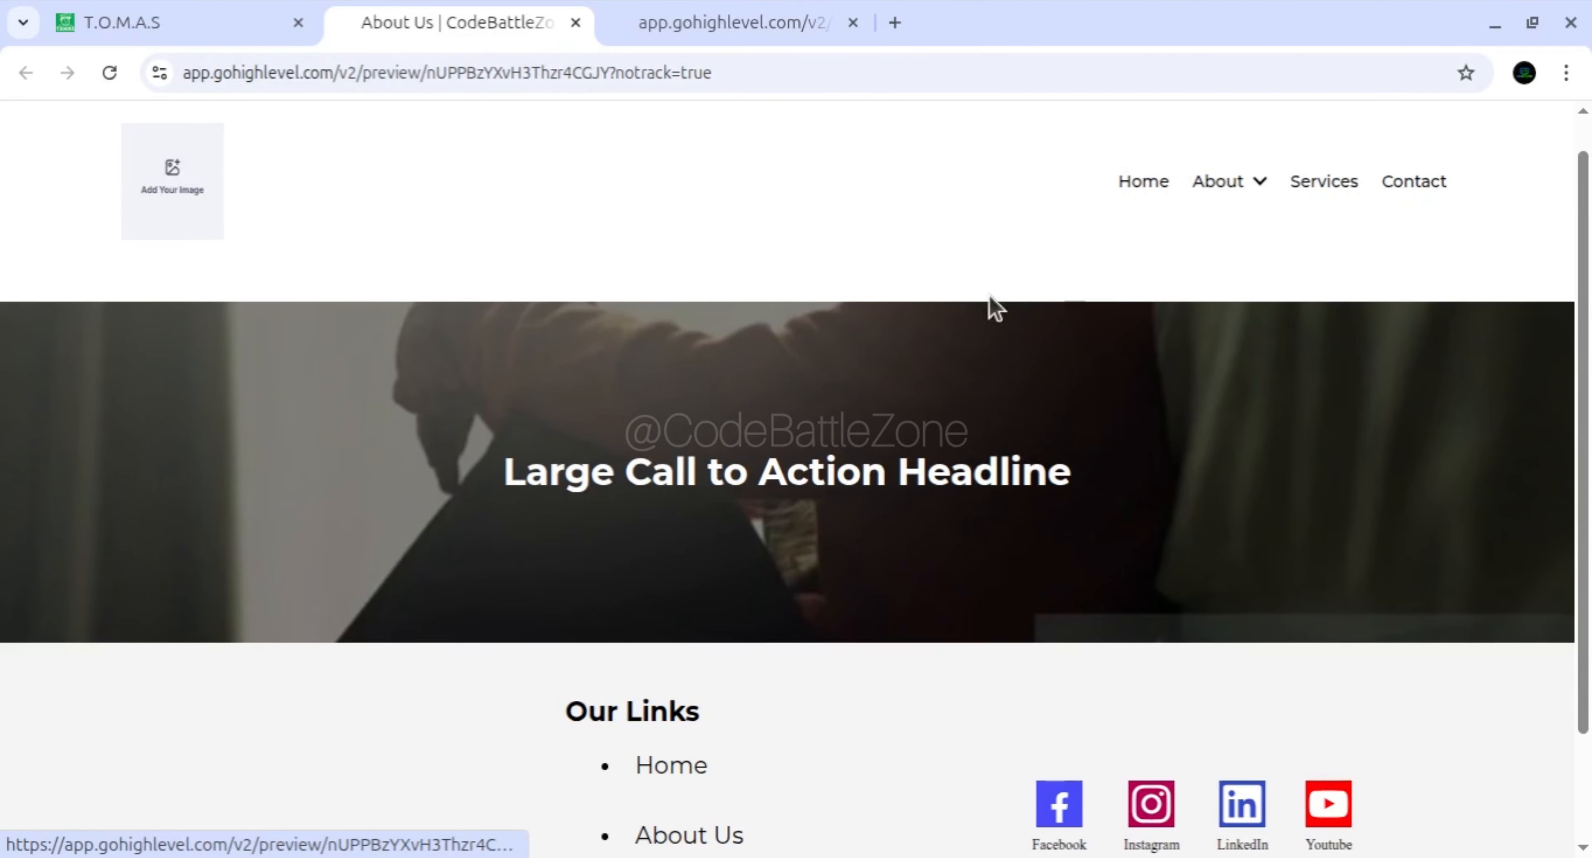
double_click(584, 476)
triple_click(584, 475)
scroll(594, 479, "down", 3)
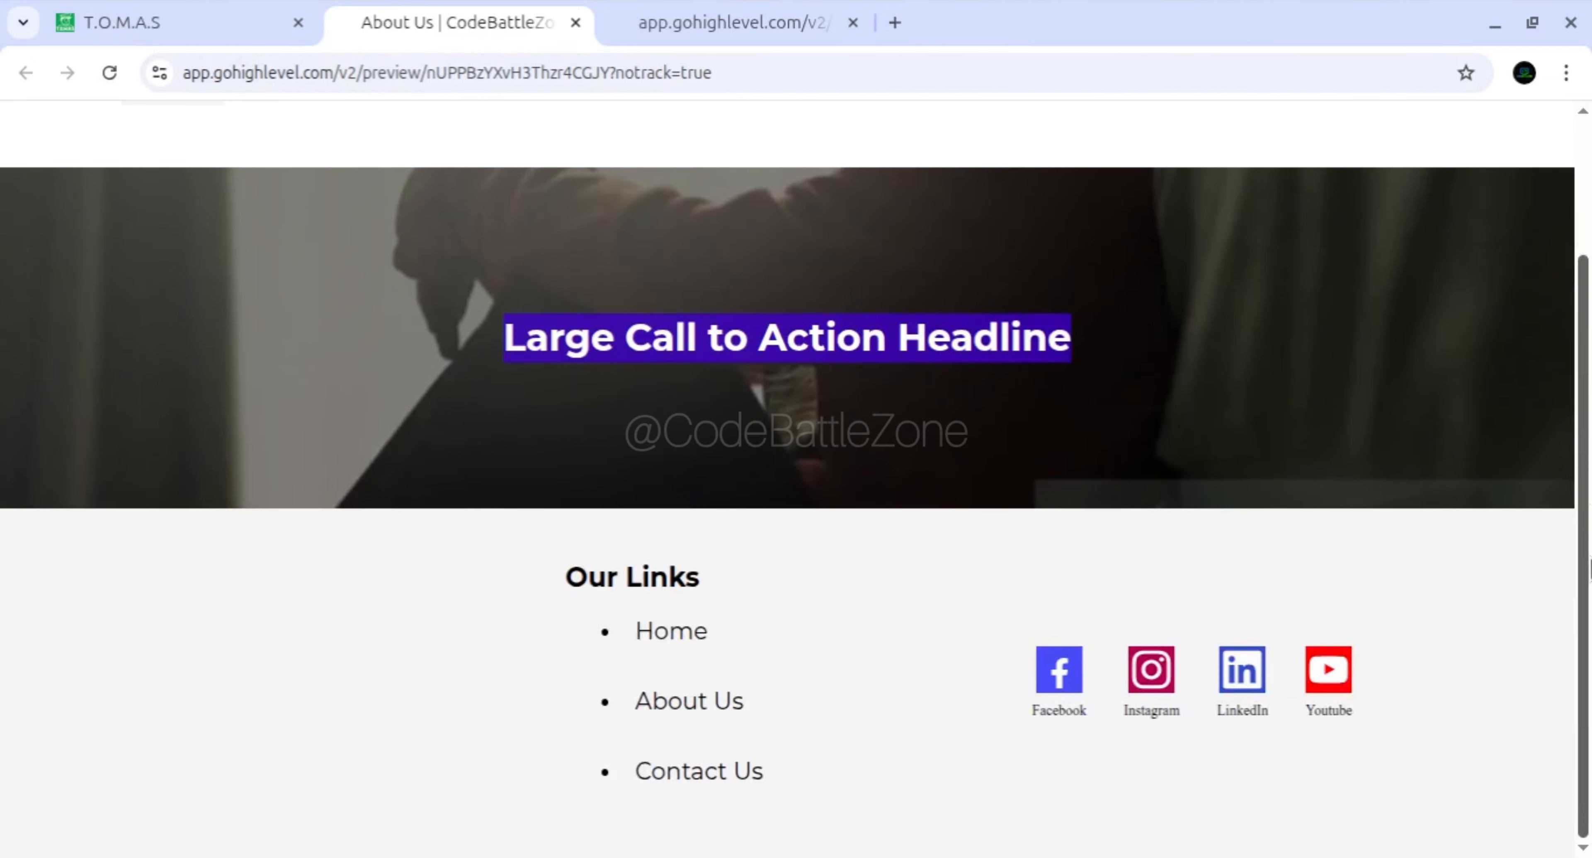
scroll(603, 481, "up", 4)
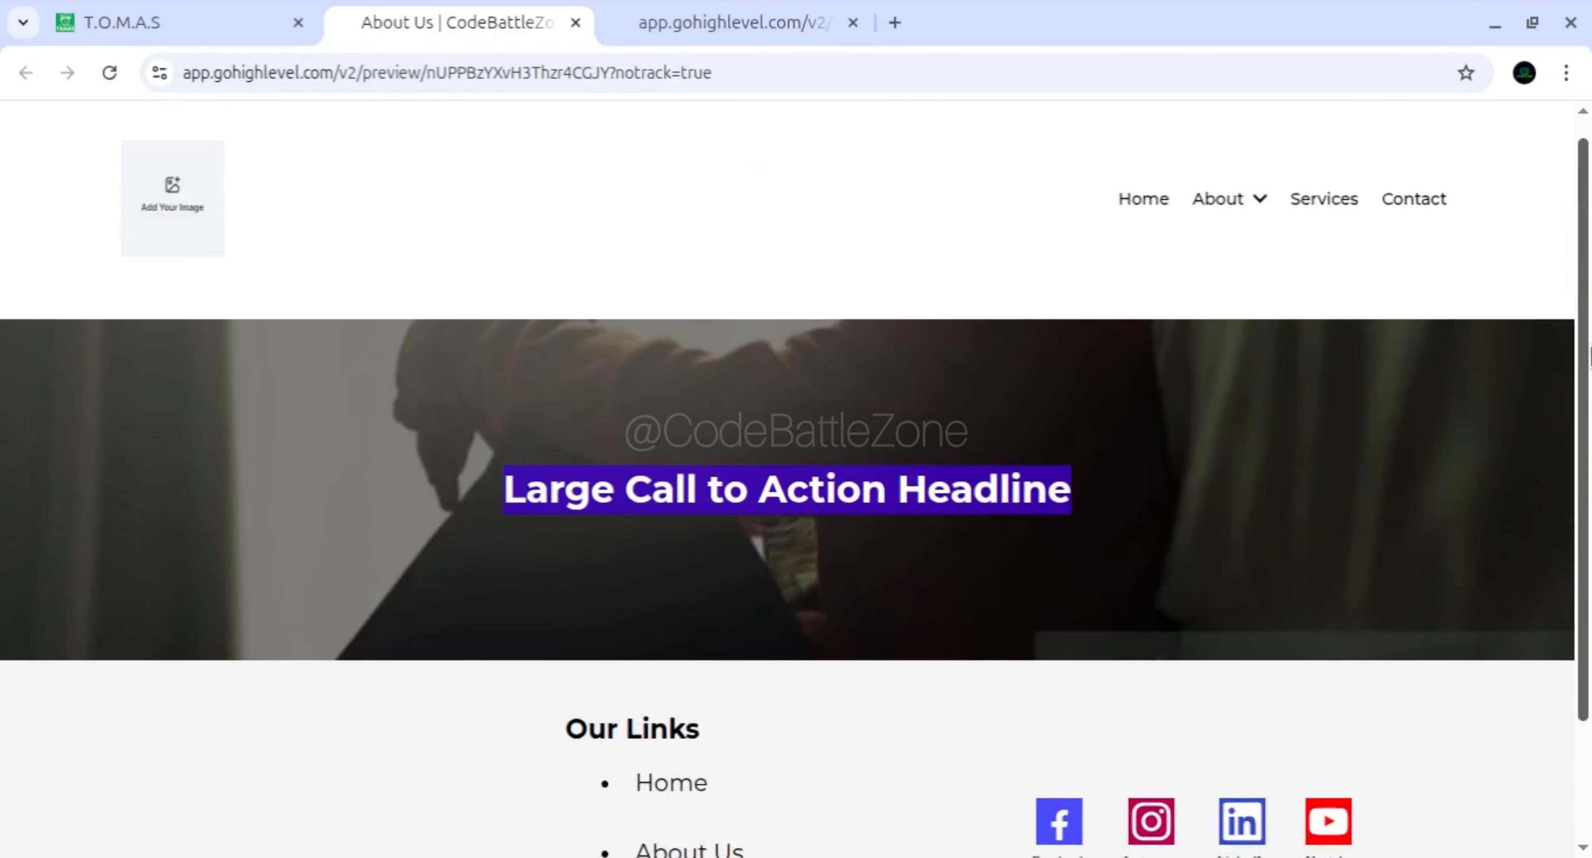
Return to the page builder and look over the About Us page from header to footer
left_click(229, 37)
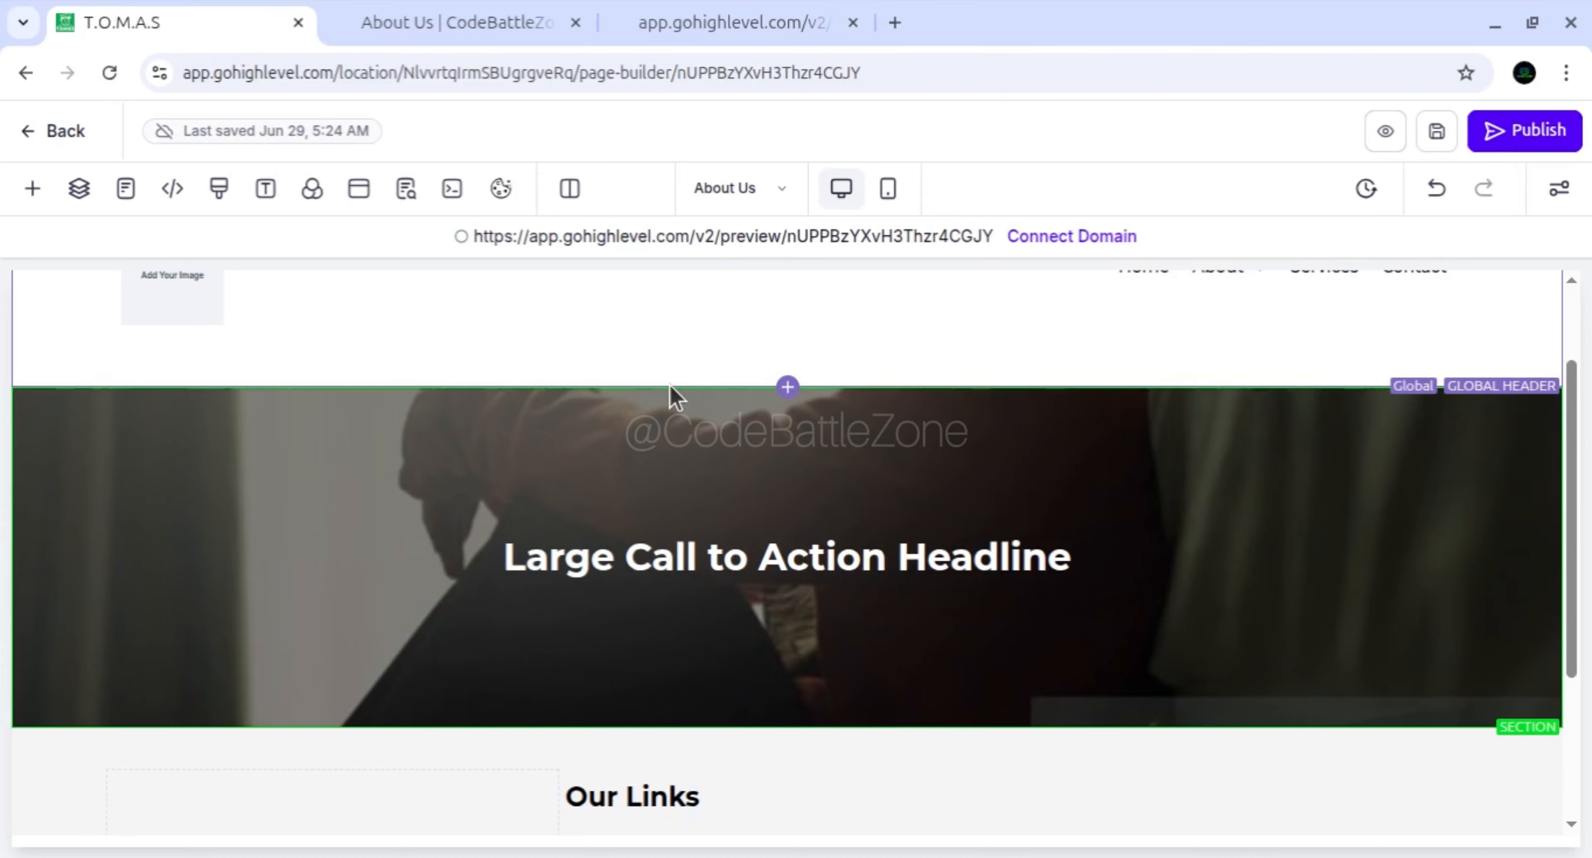
mouse_move(1571, 420)
left_mouse_down()
mouse_move(1576, 575)
mouse_move(1580, 399)
left_mouse_up()
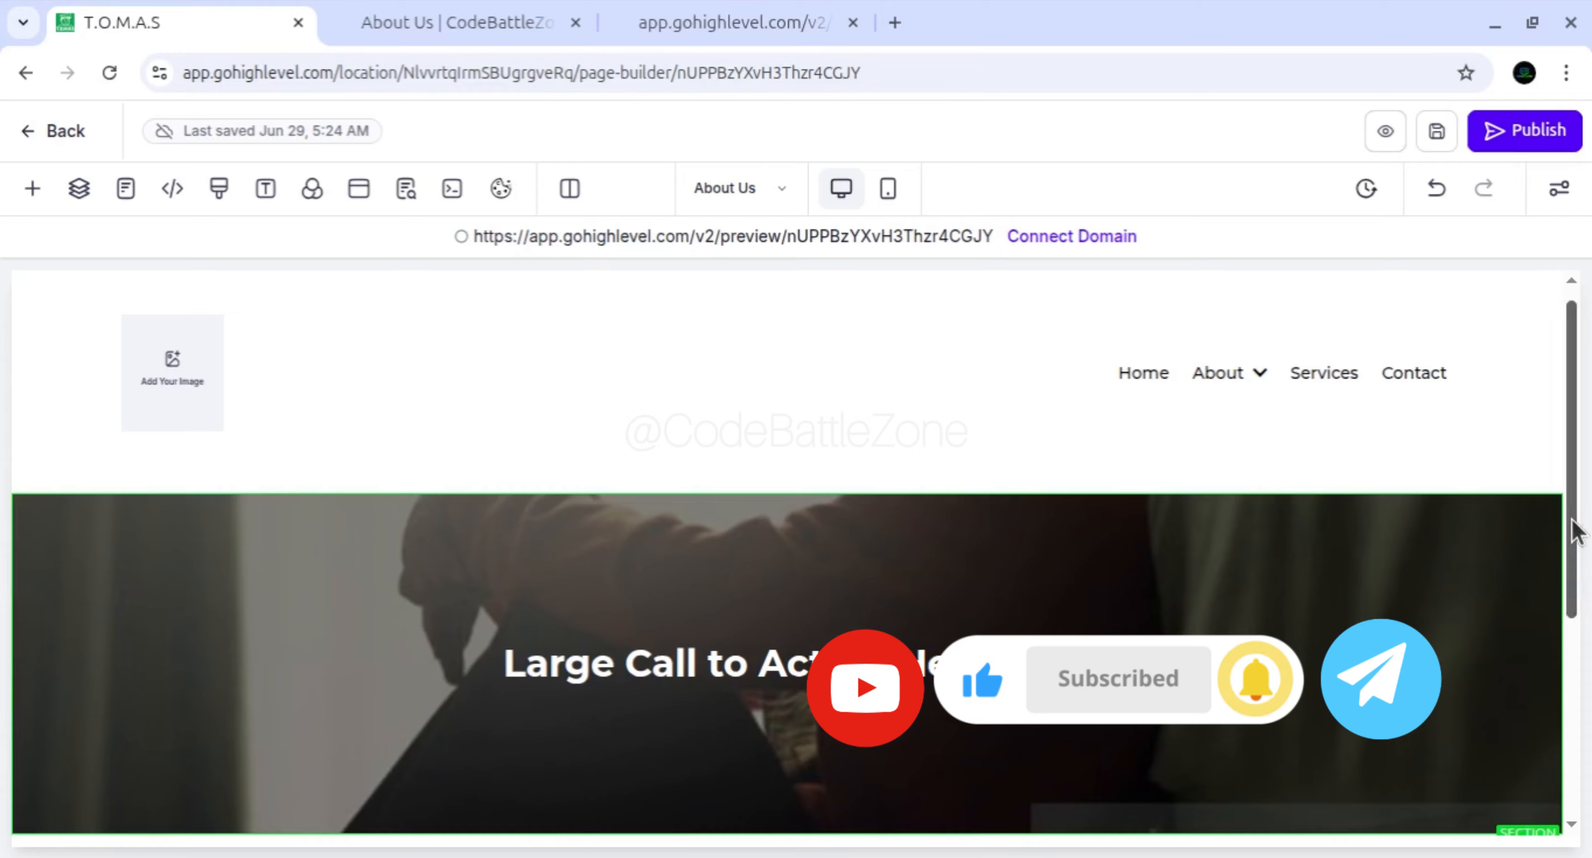
scroll(1014, 667, "down", 2)
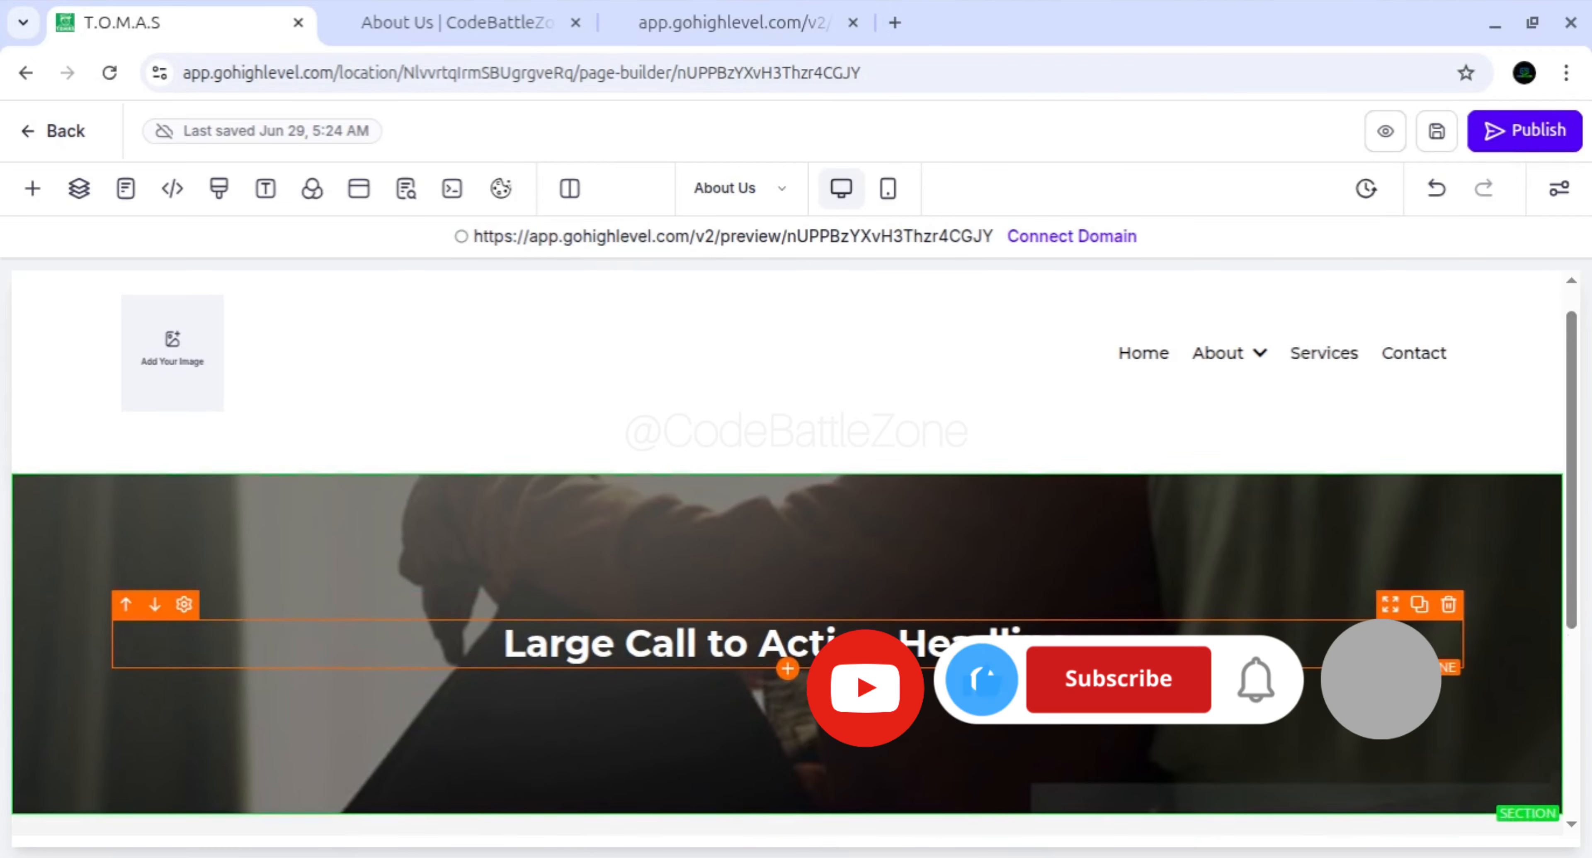
scroll(787, 556, "down", 2)
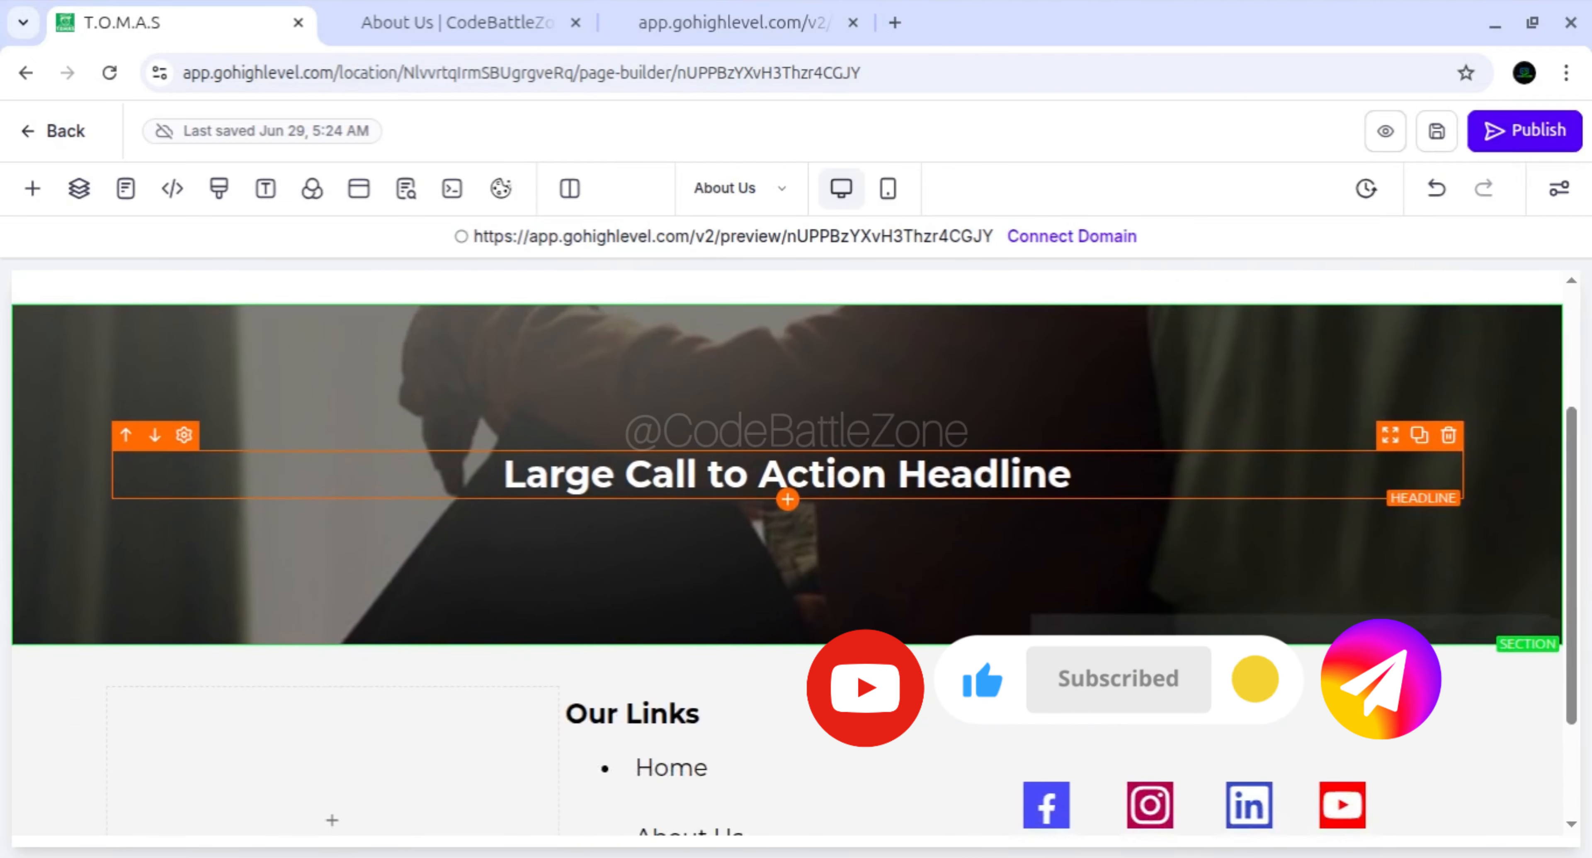